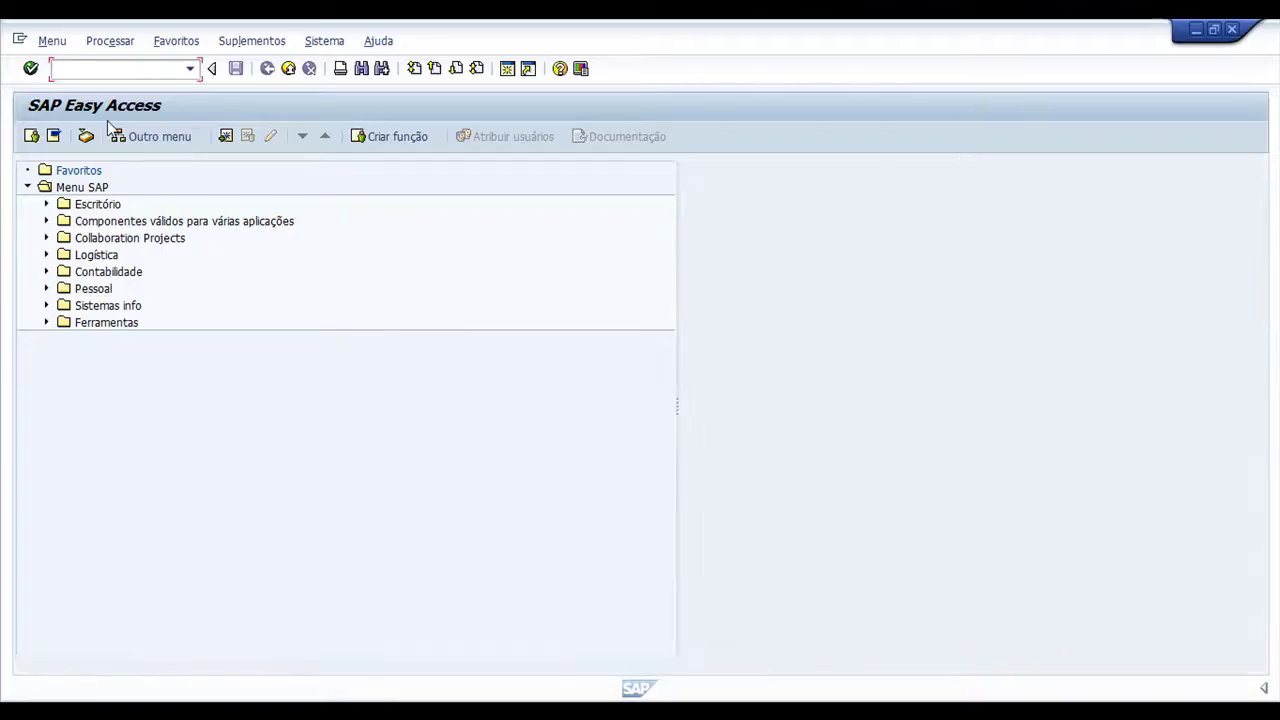
Try MM03, then open SAP Logon from the tray and start the NATSolutions connection
text(mm03)
key(Return)
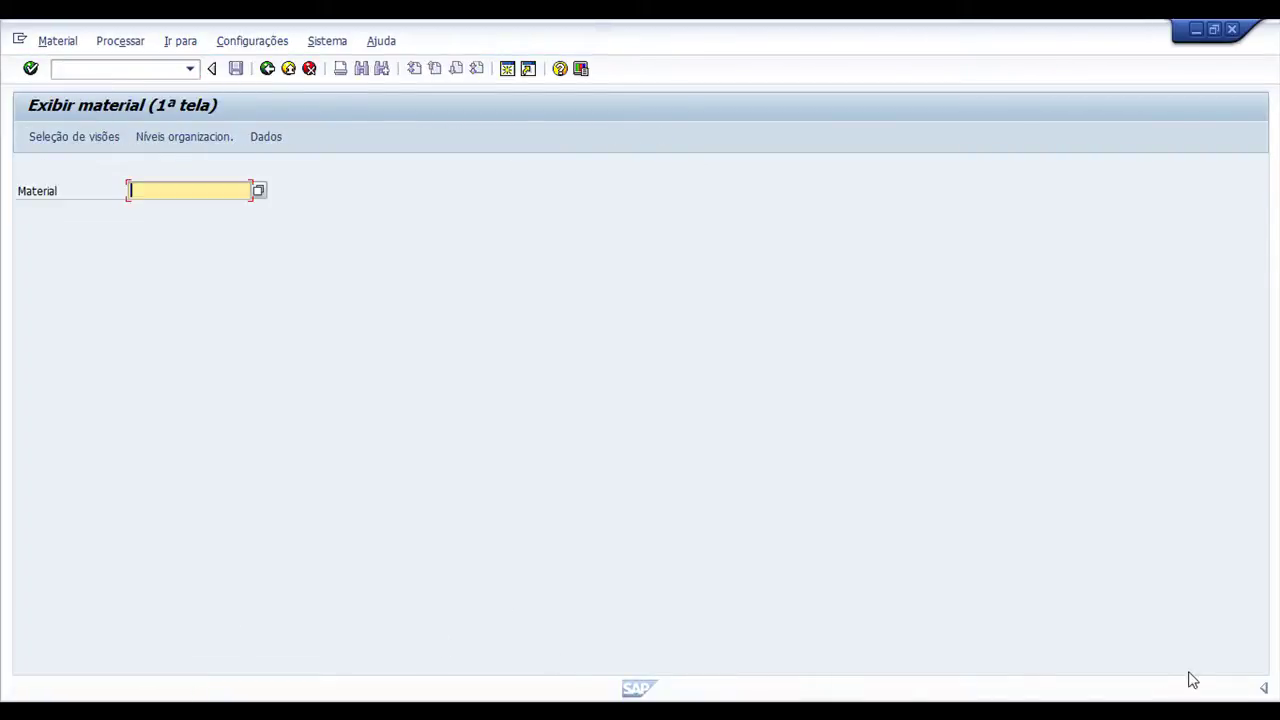
click(1094, 710)
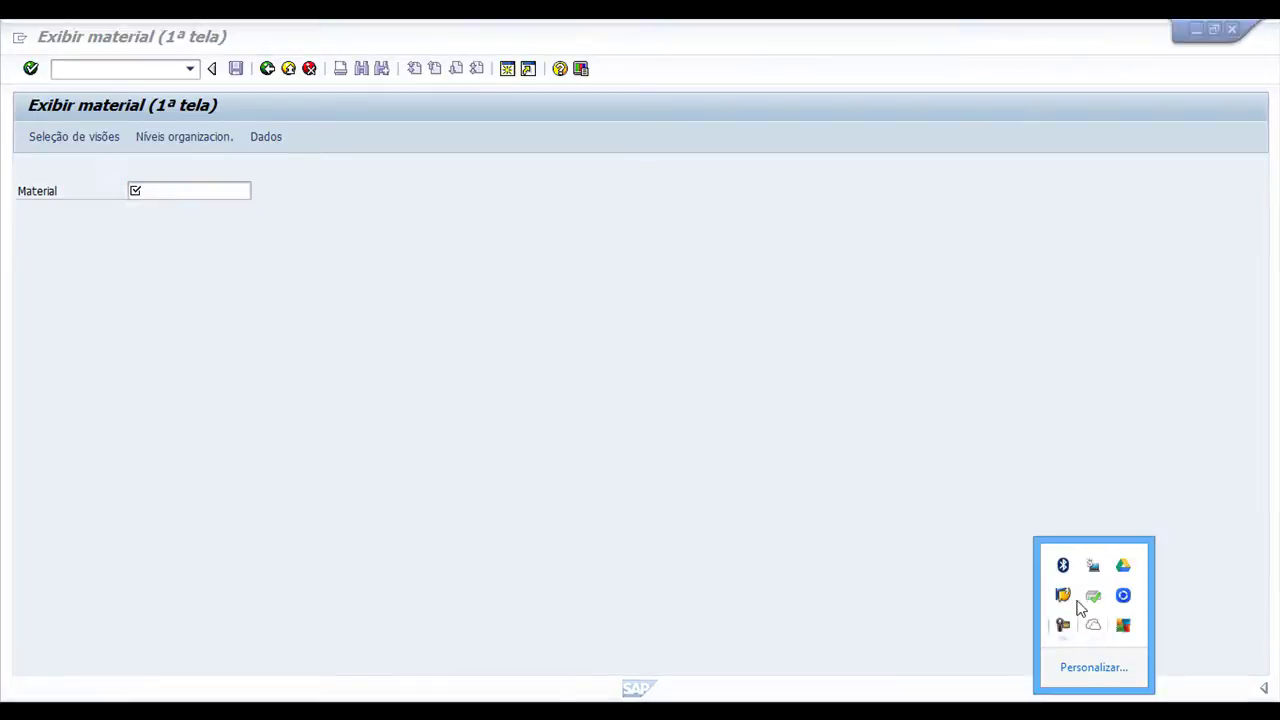
click(1063, 597)
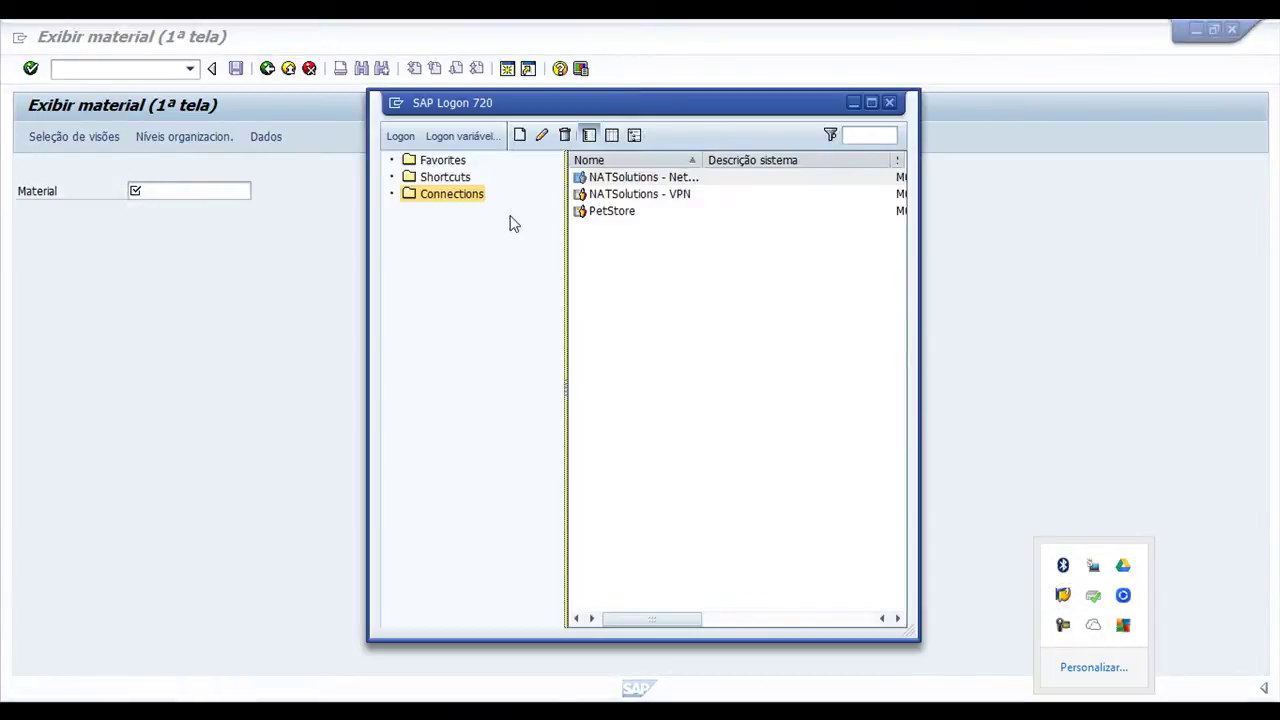
click(400, 136)
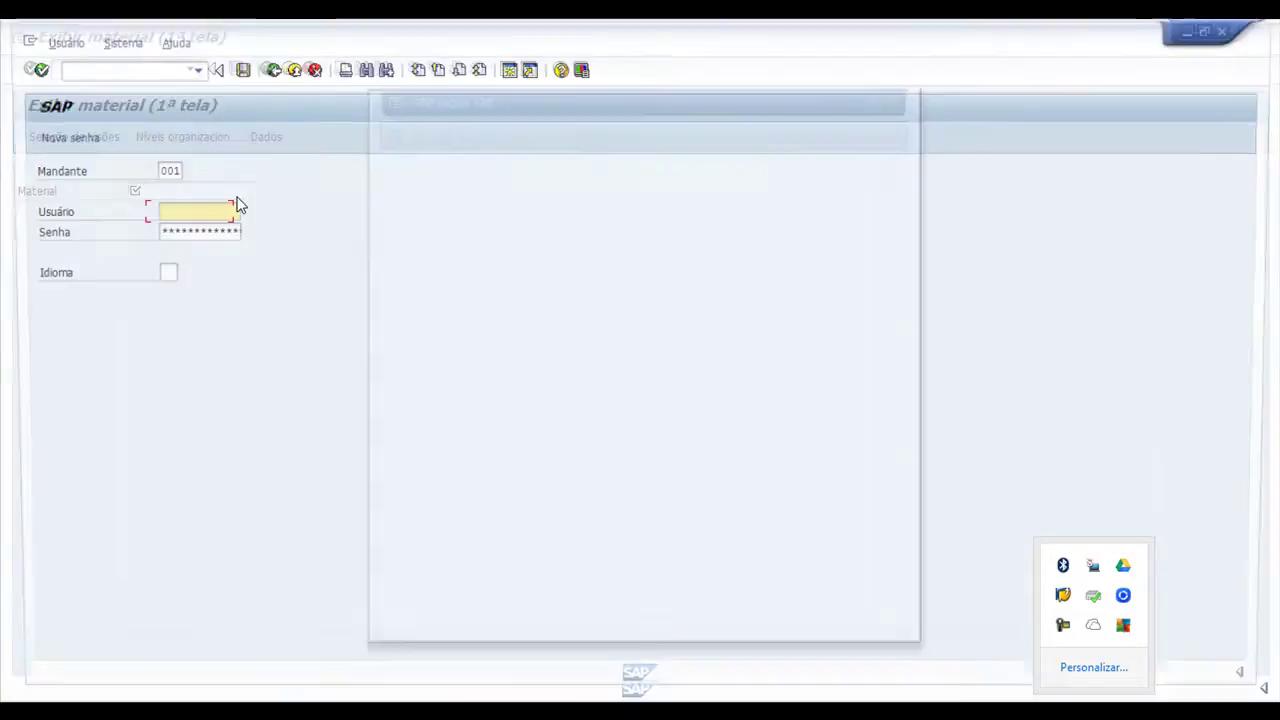
Log on with client 800, the suggested user name and language EN
click(150, 170)
text(800)
key(Tab)
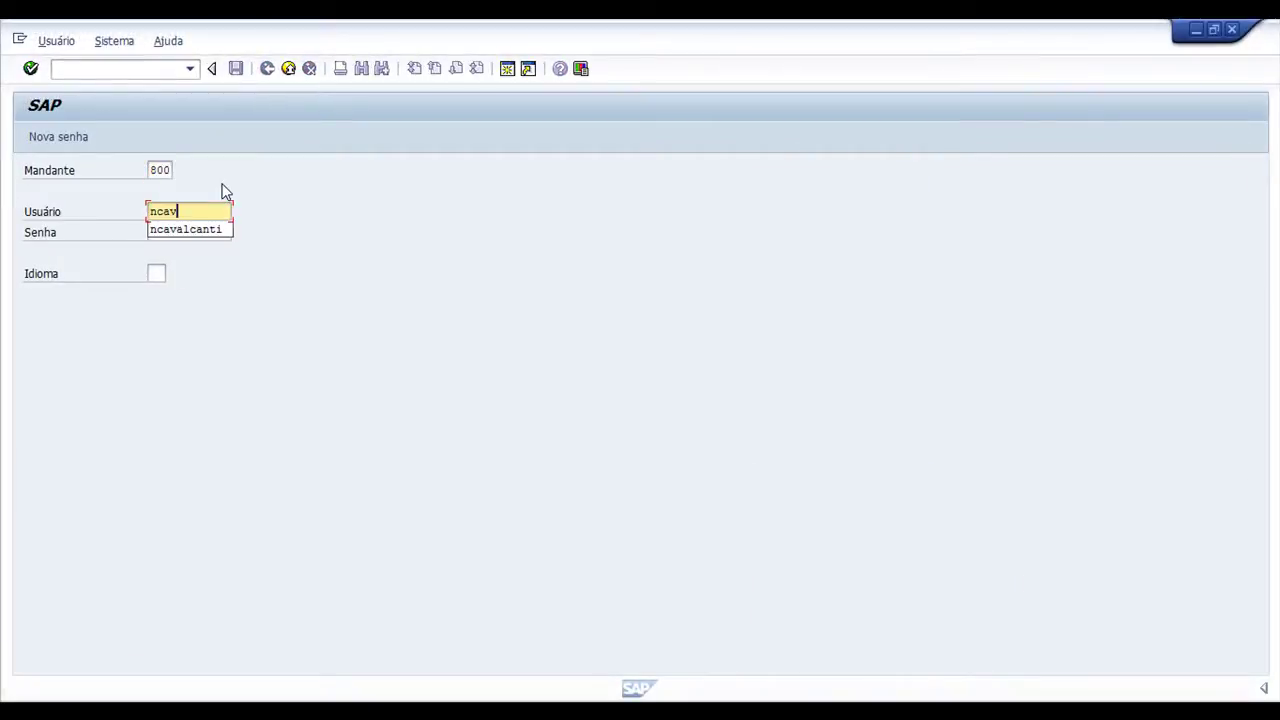
key(Tab)
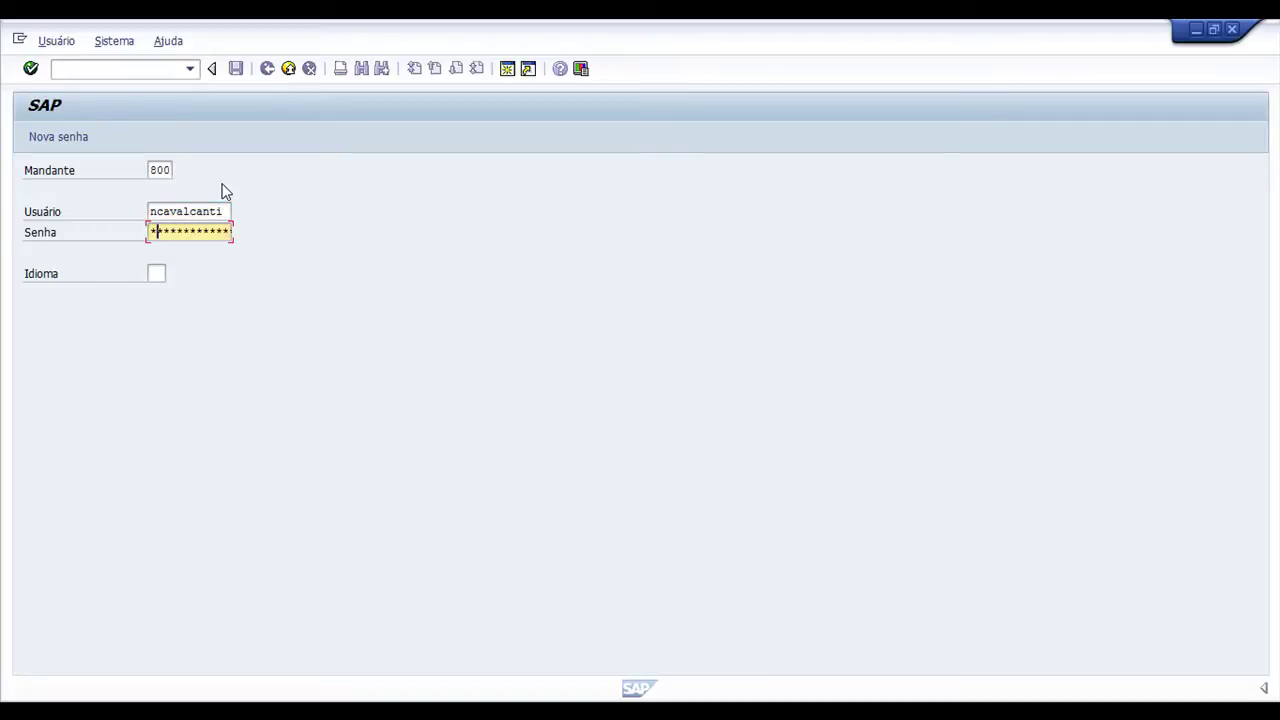
key(Tab)
text(en)
key(Return)
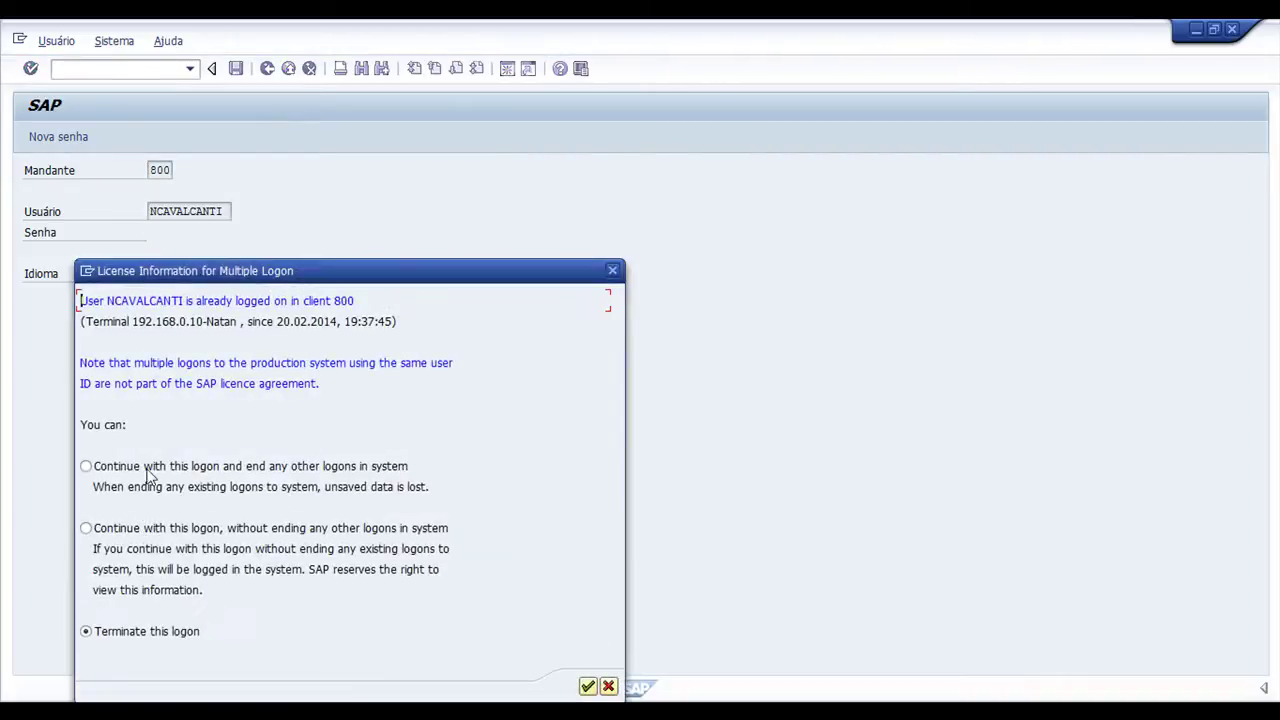
Choose to end the other logons and continue, then dismiss the session-ended error
click(136, 528)
click(262, 466)
click(588, 686)
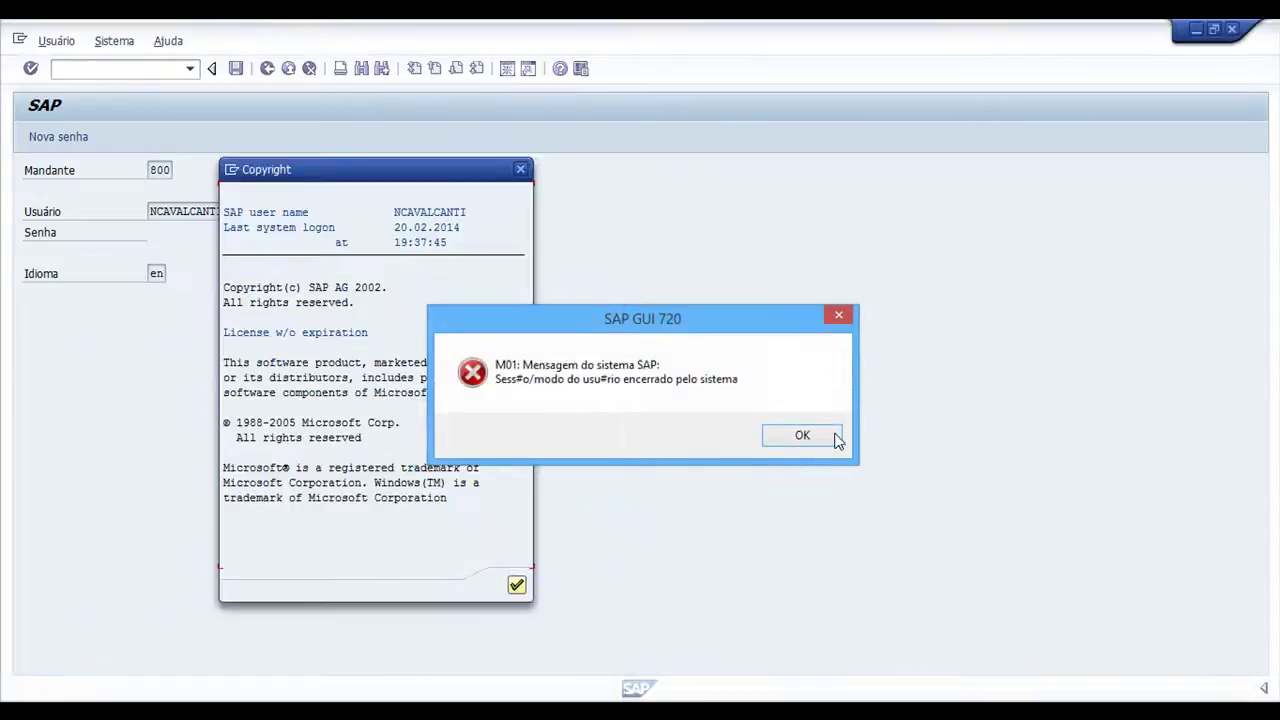
click(835, 440)
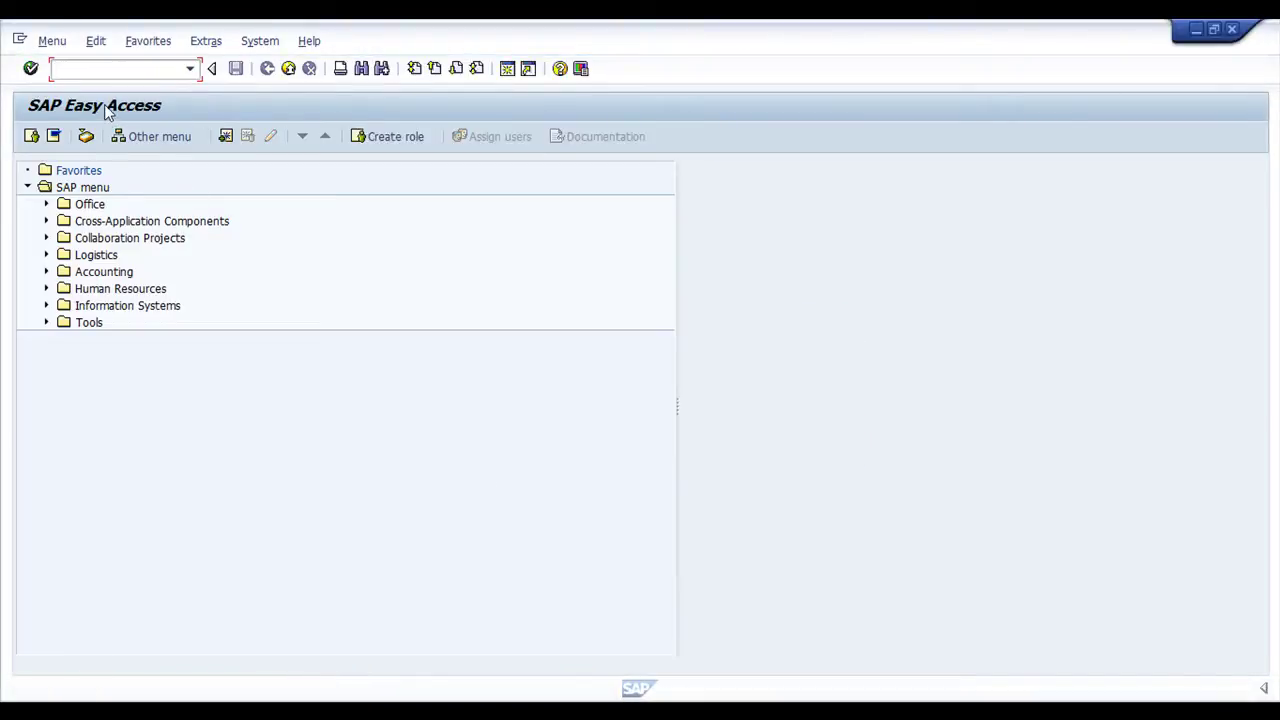
Display material 1798's basic data for plant 0100 with MM03
text(mm03)
key(Return)
click(179, 190)
click(250, 208)
key(Return)
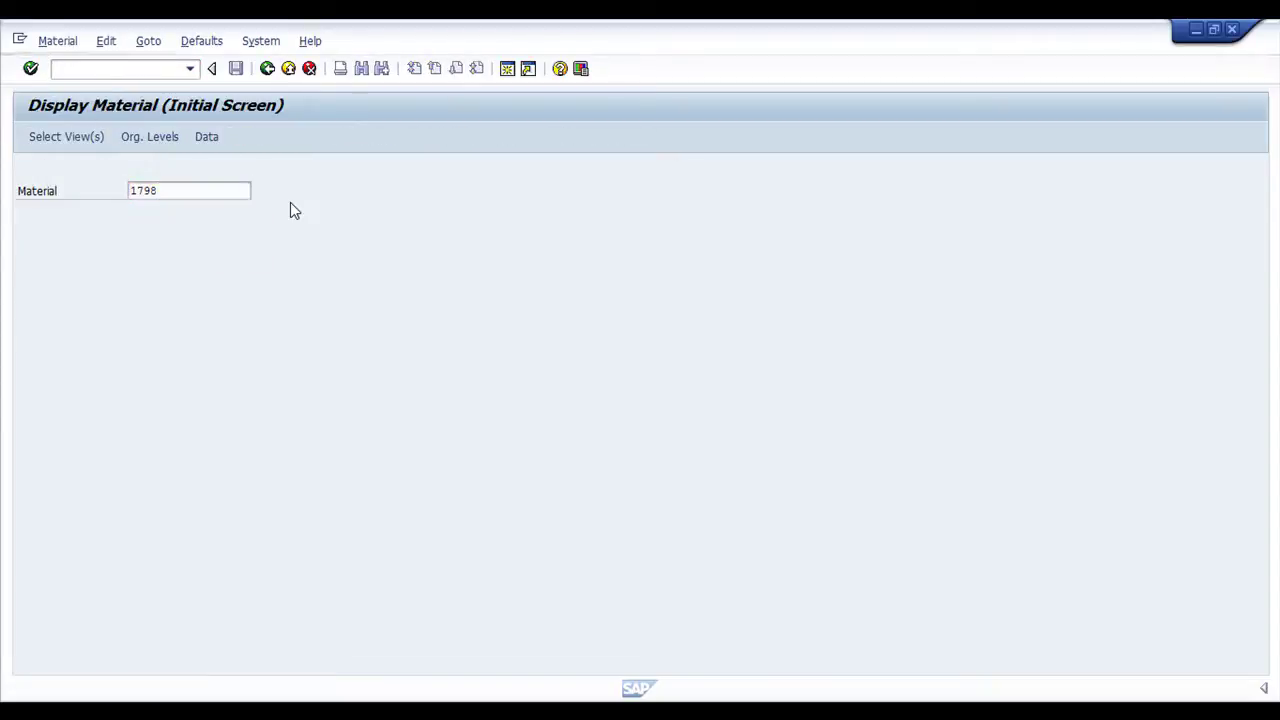
click(287, 502)
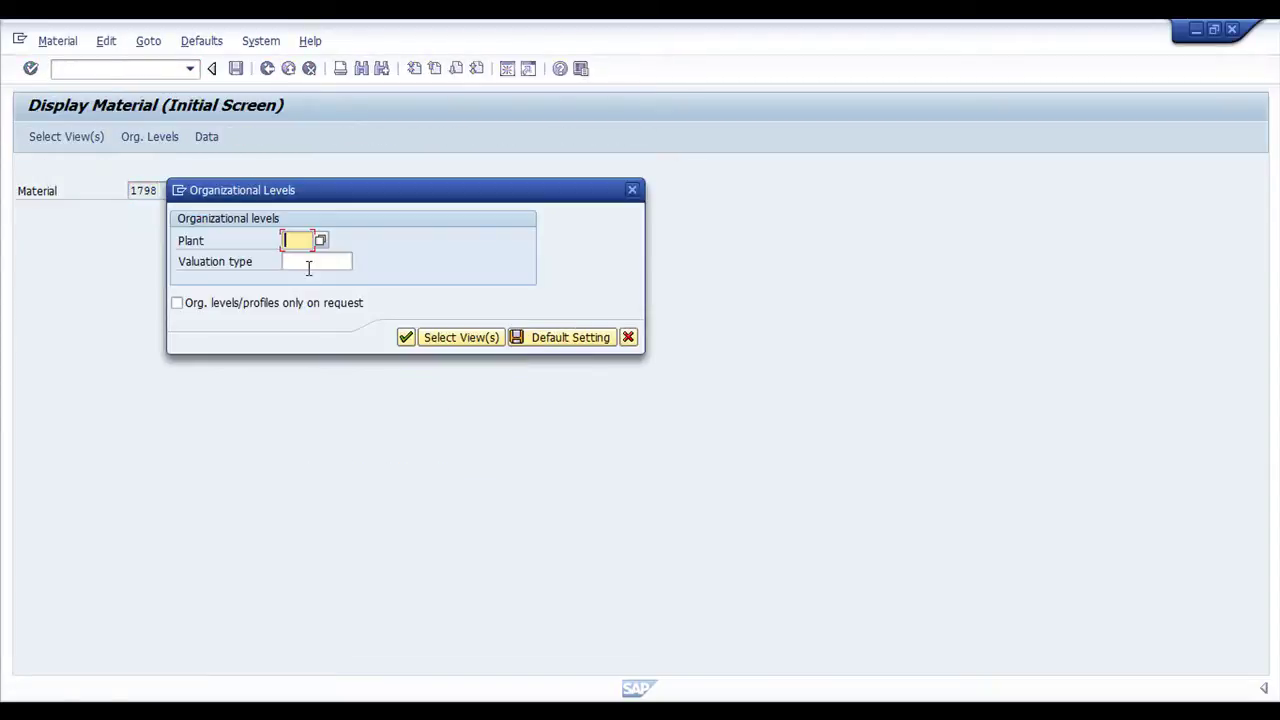
text(0100)
key(Return)
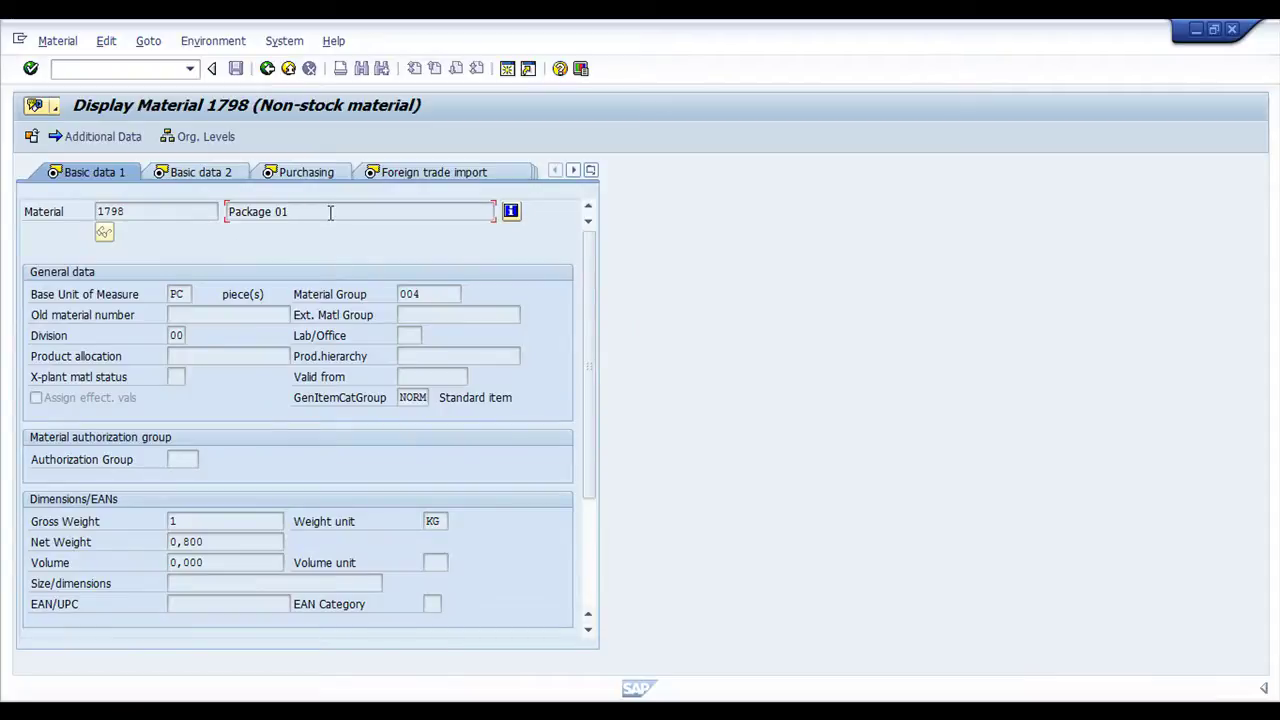
Highlight the Package 01 description, then return to the material initial screen
drag(329, 211, 226, 209)
click(57, 41)
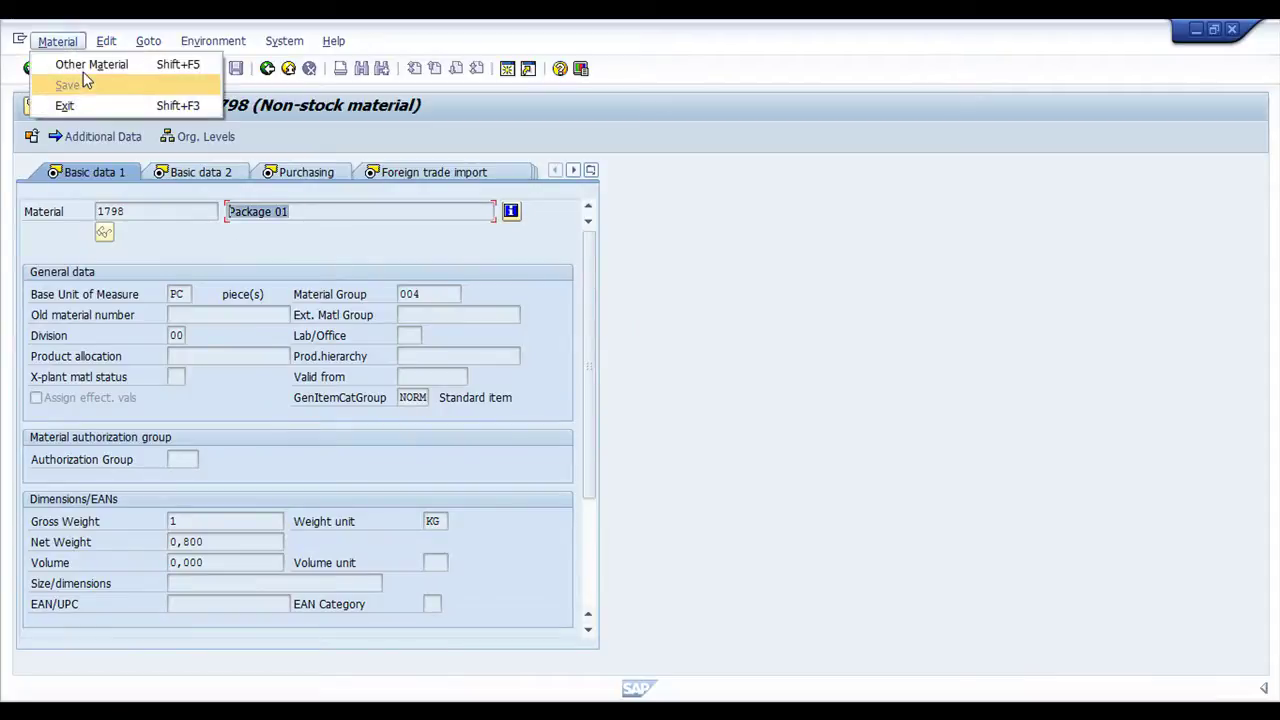
click(267, 68)
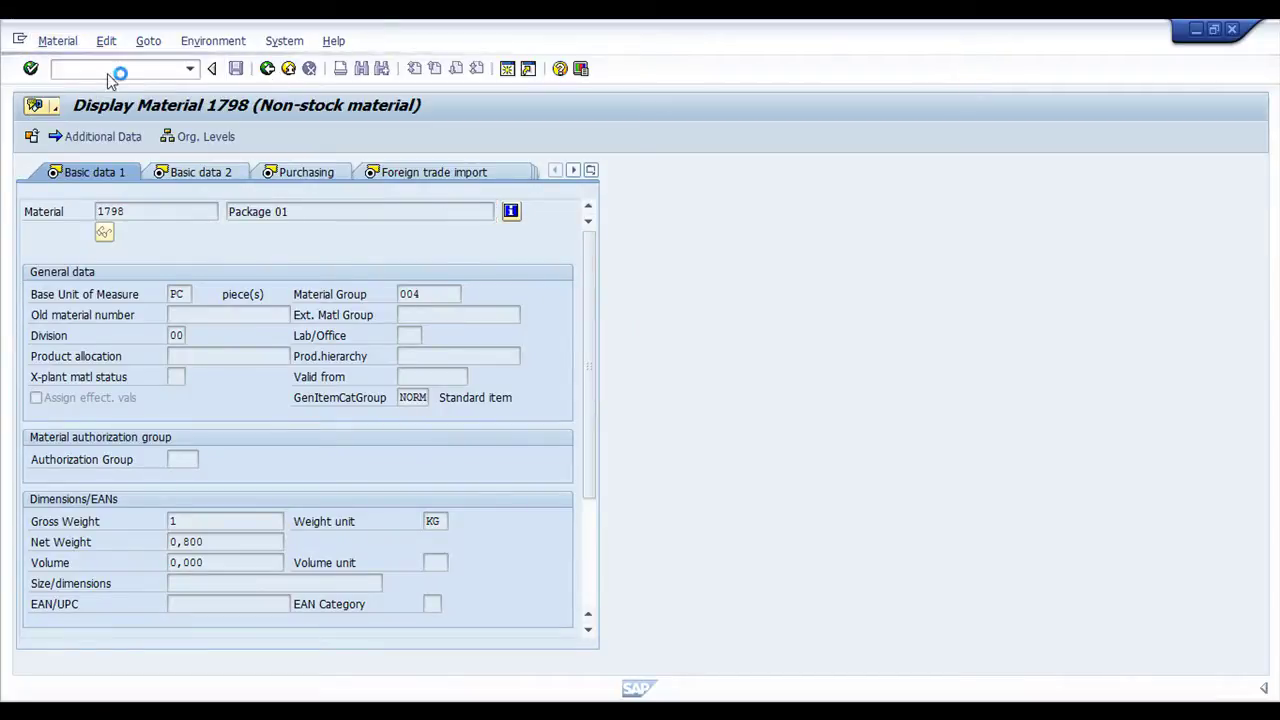
click(57, 41)
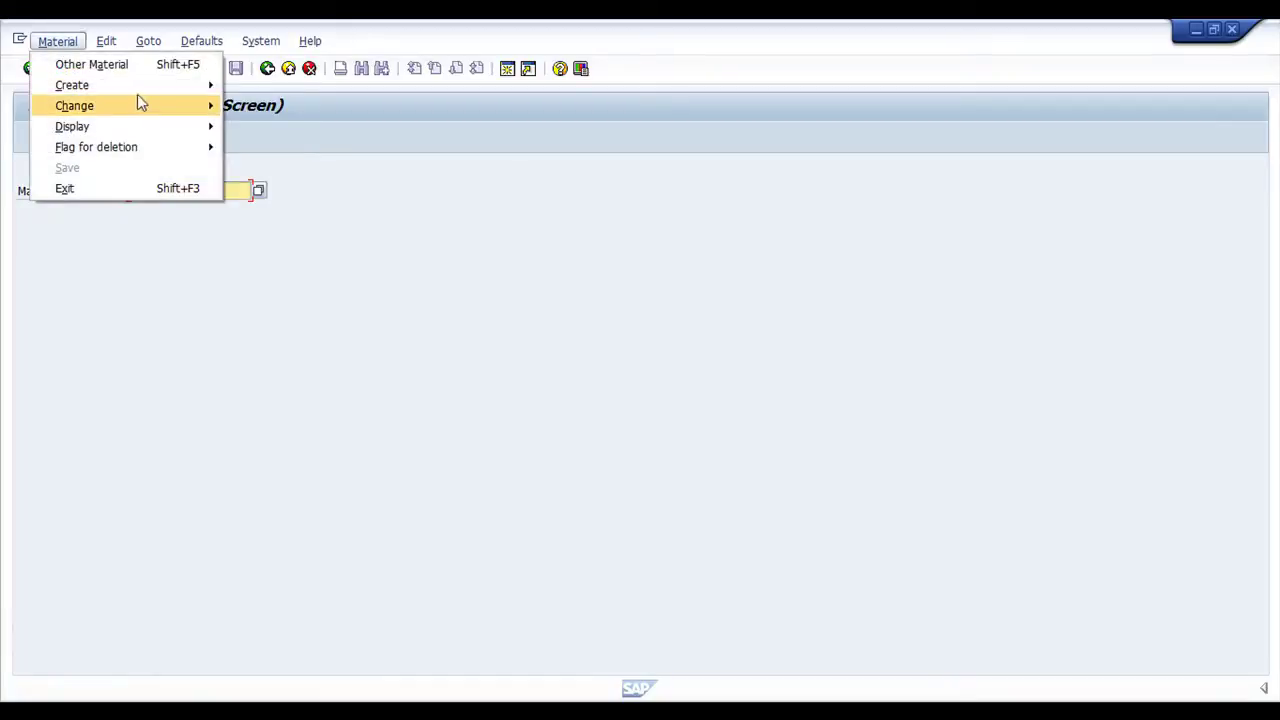
Switch material 1798 to change mode for plant 0100 and type 'Freight Service' as its description
mouse_move(113, 108)
click(276, 107)
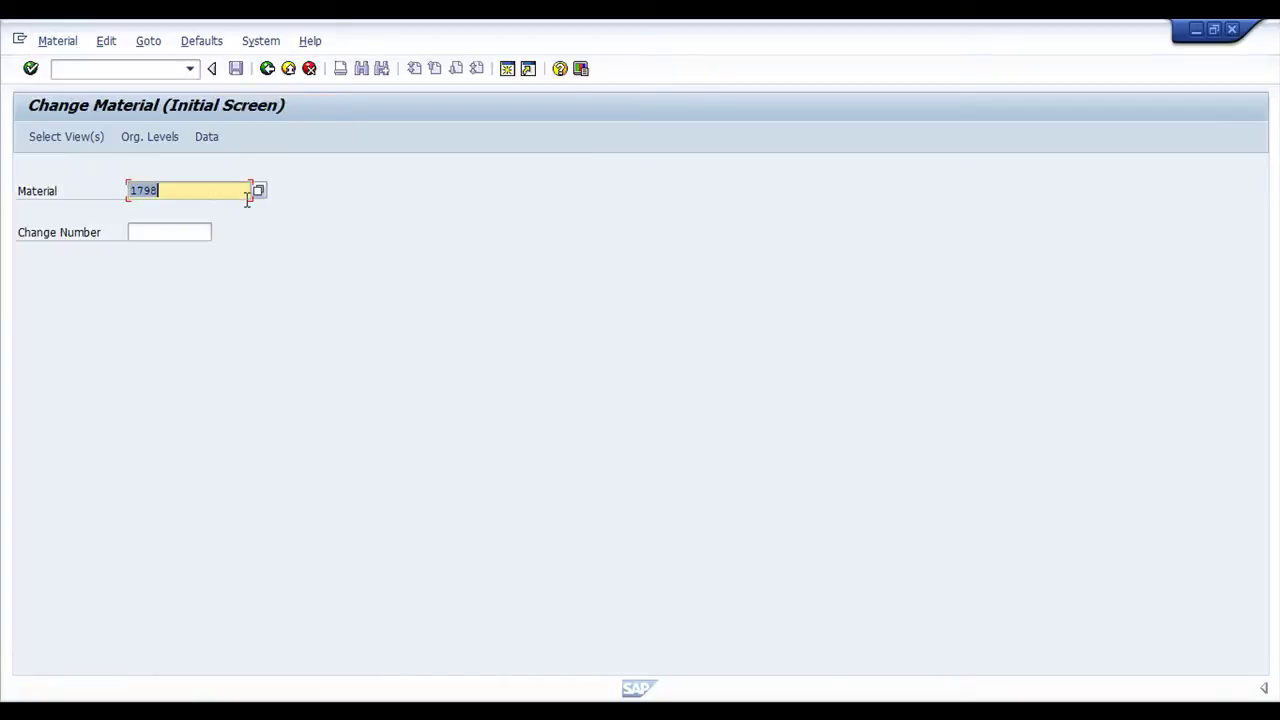
key(Return)
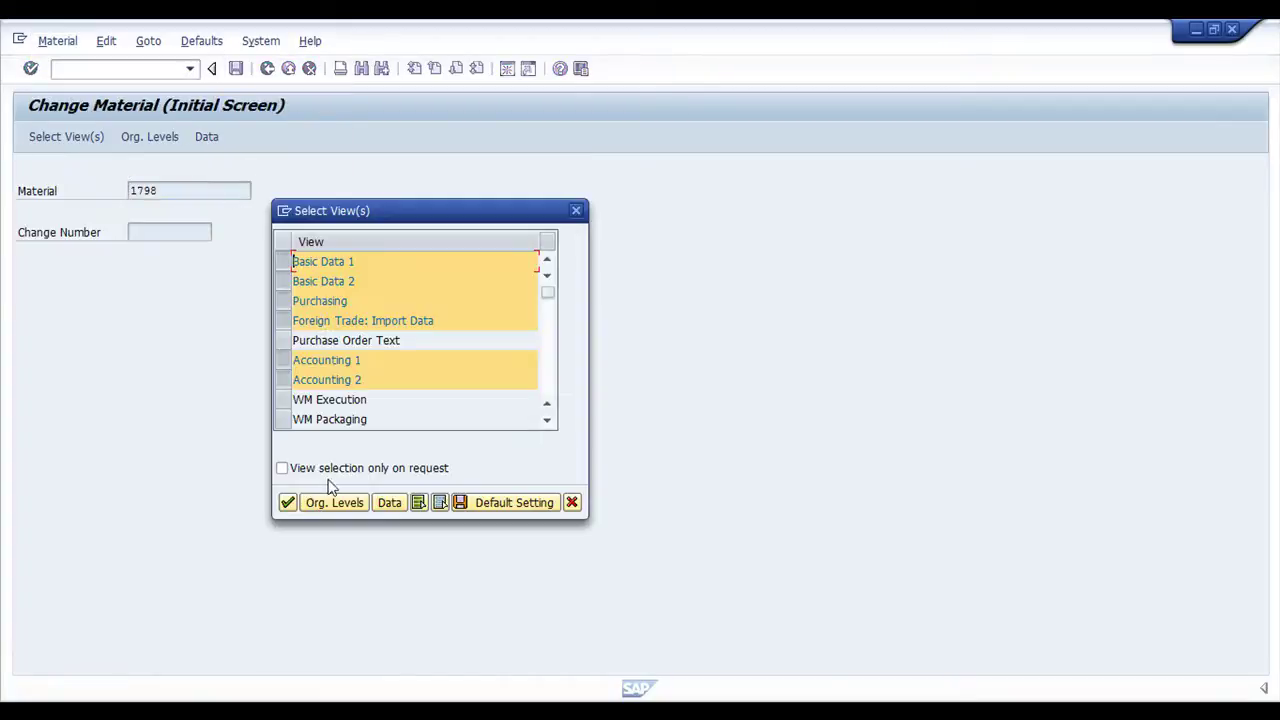
click(287, 502)
text(0)
click(302, 261)
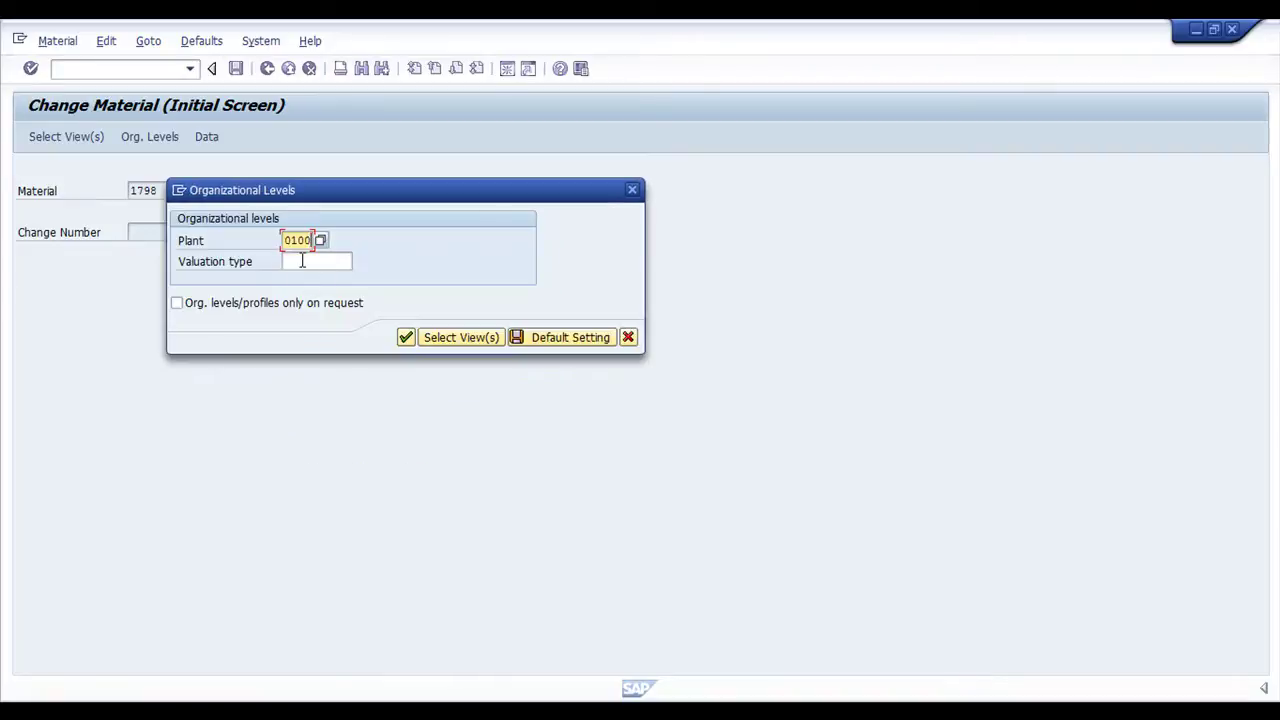
key(Return)
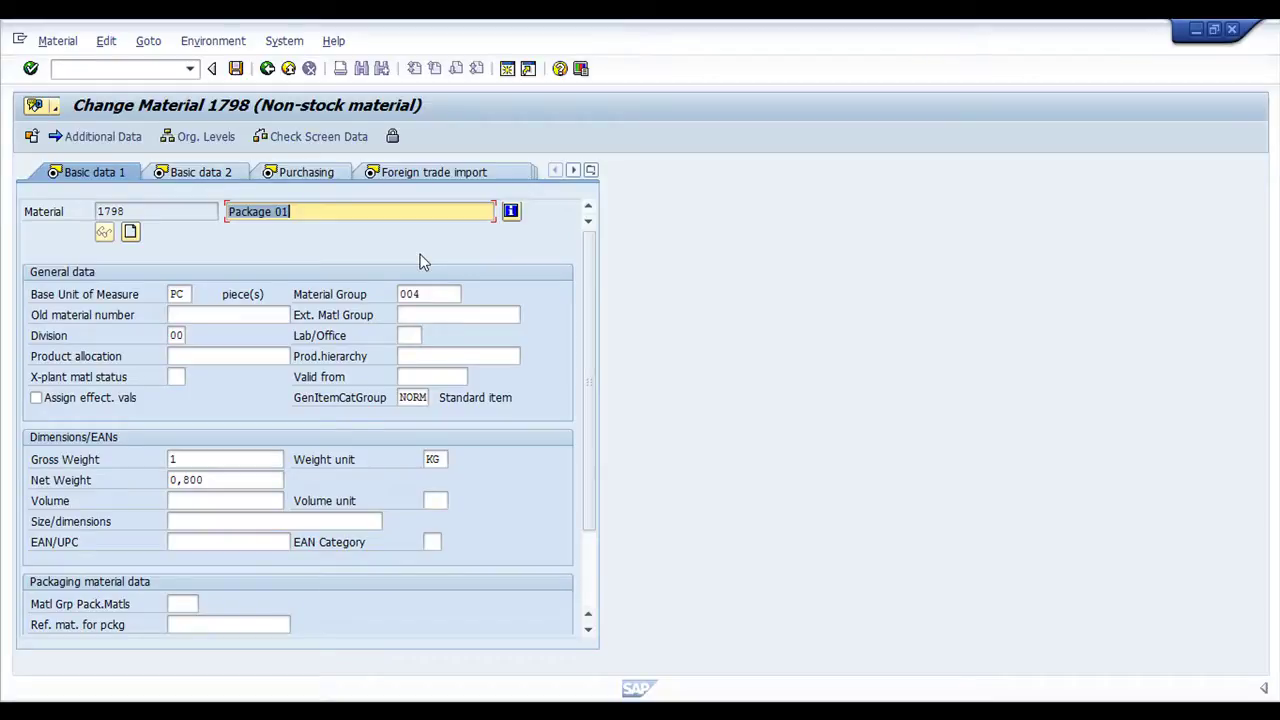
text(Freight Service)
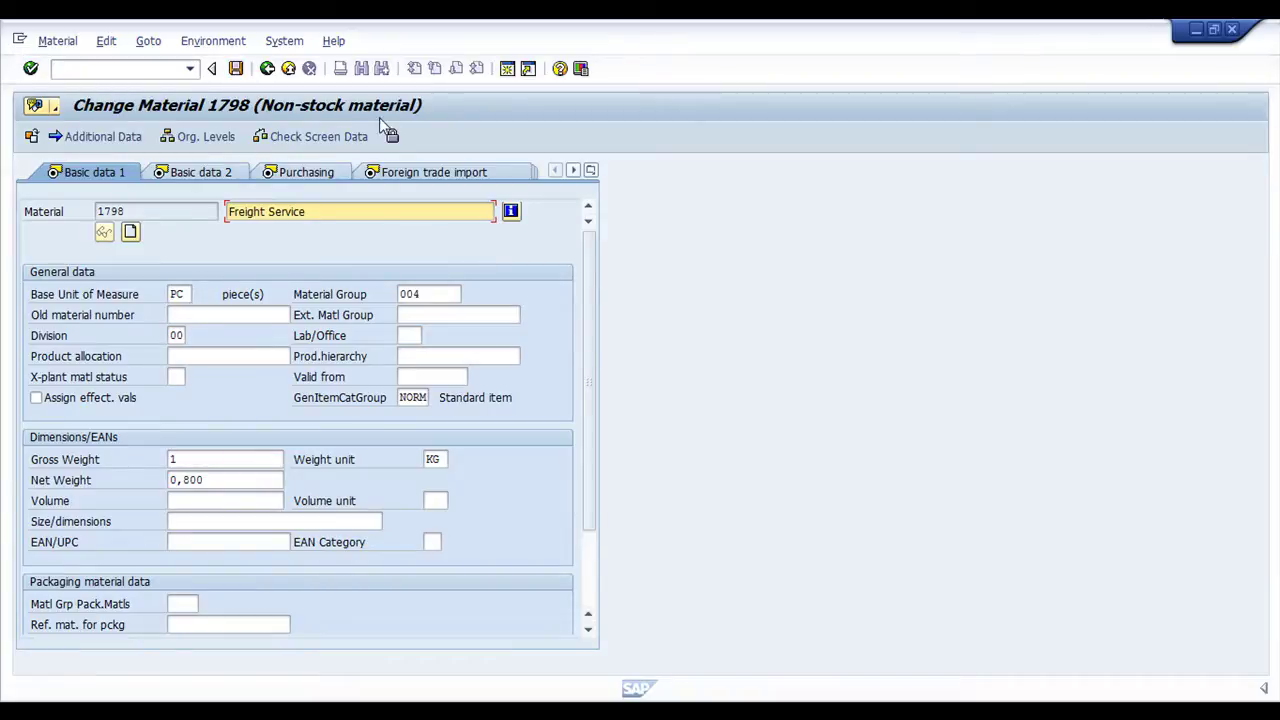
Review the Purchasing and Foreign trade import views, including control code 8090.10.30 and Mat. CFOP category
click(592, 171)
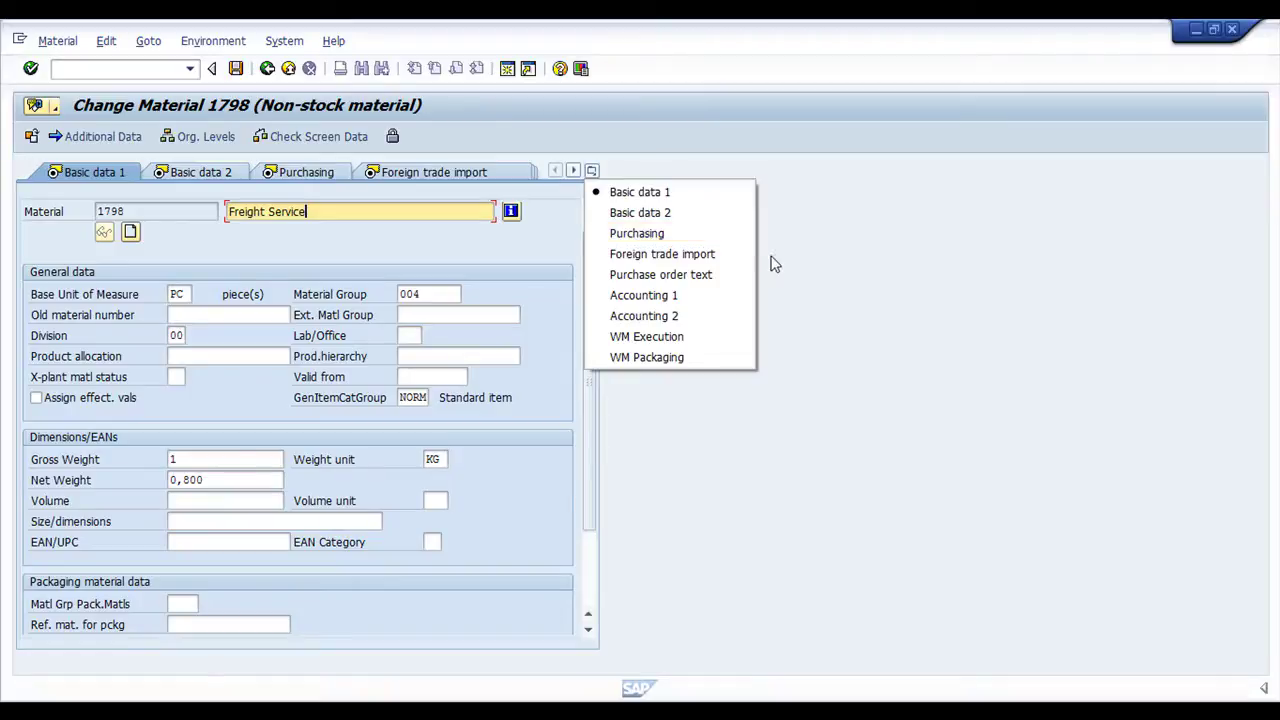
click(706, 233)
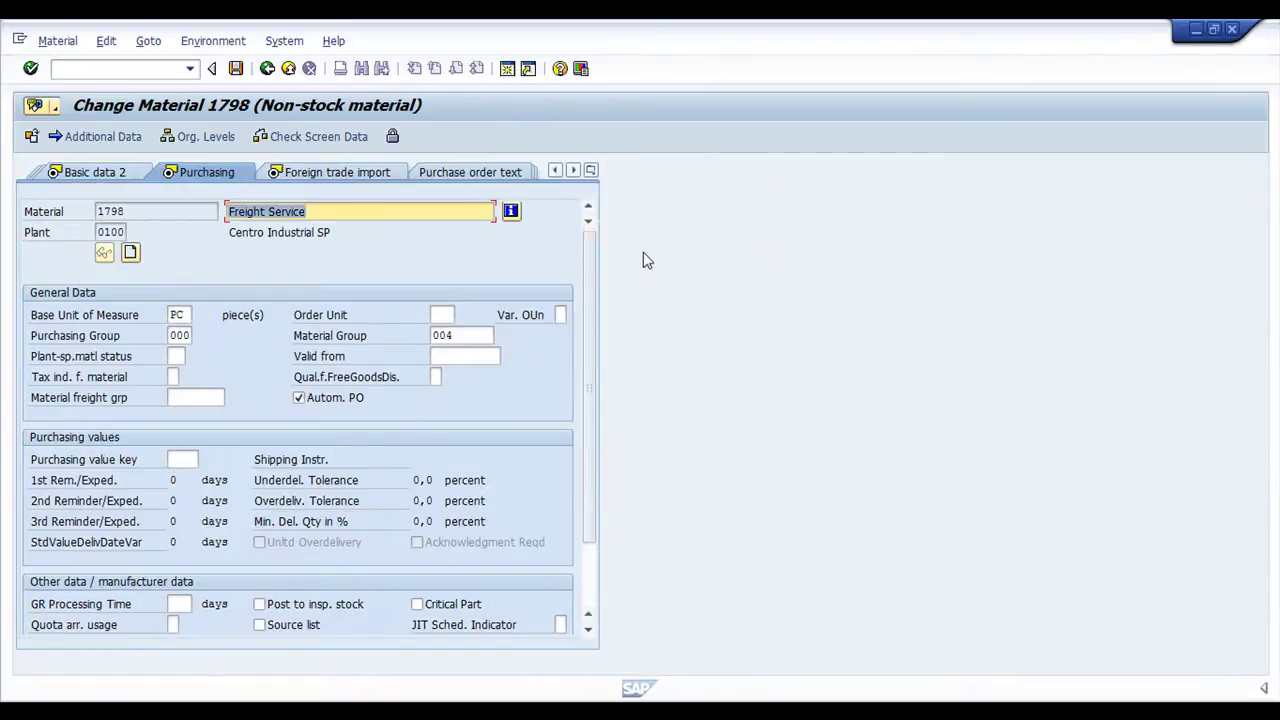
scroll(592, 415, down, 2)
click(592, 171)
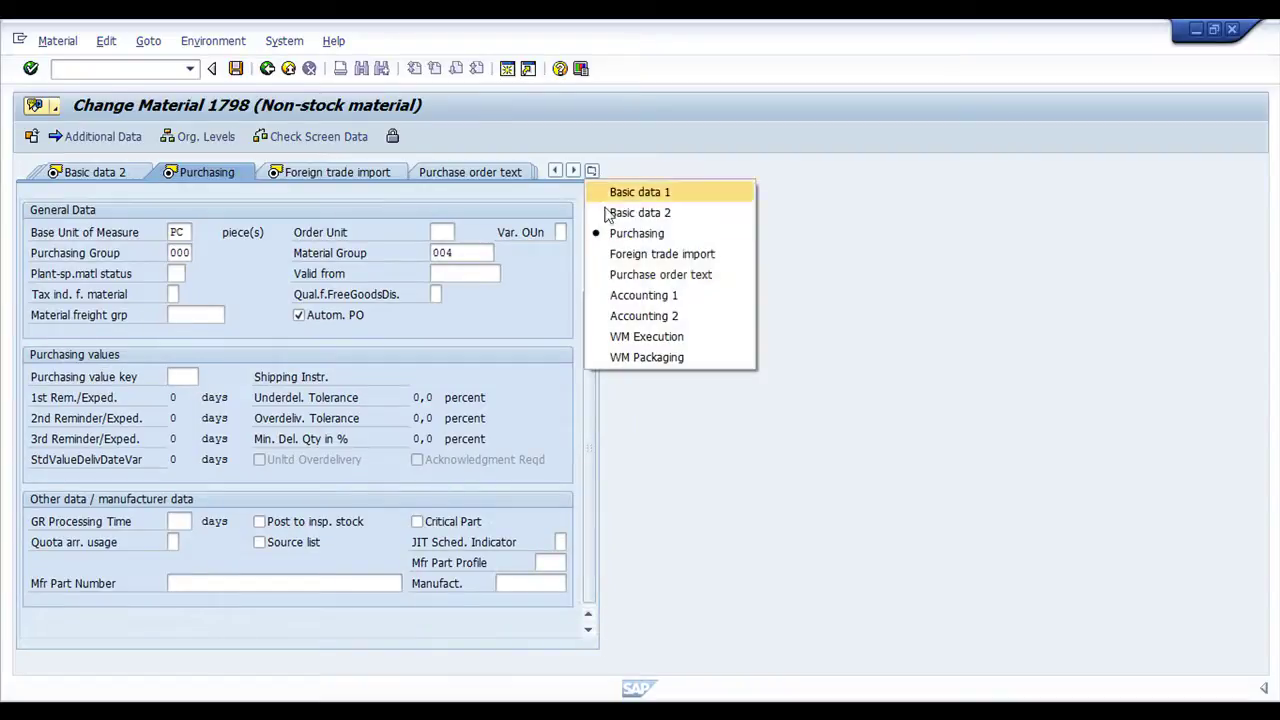
click(662, 254)
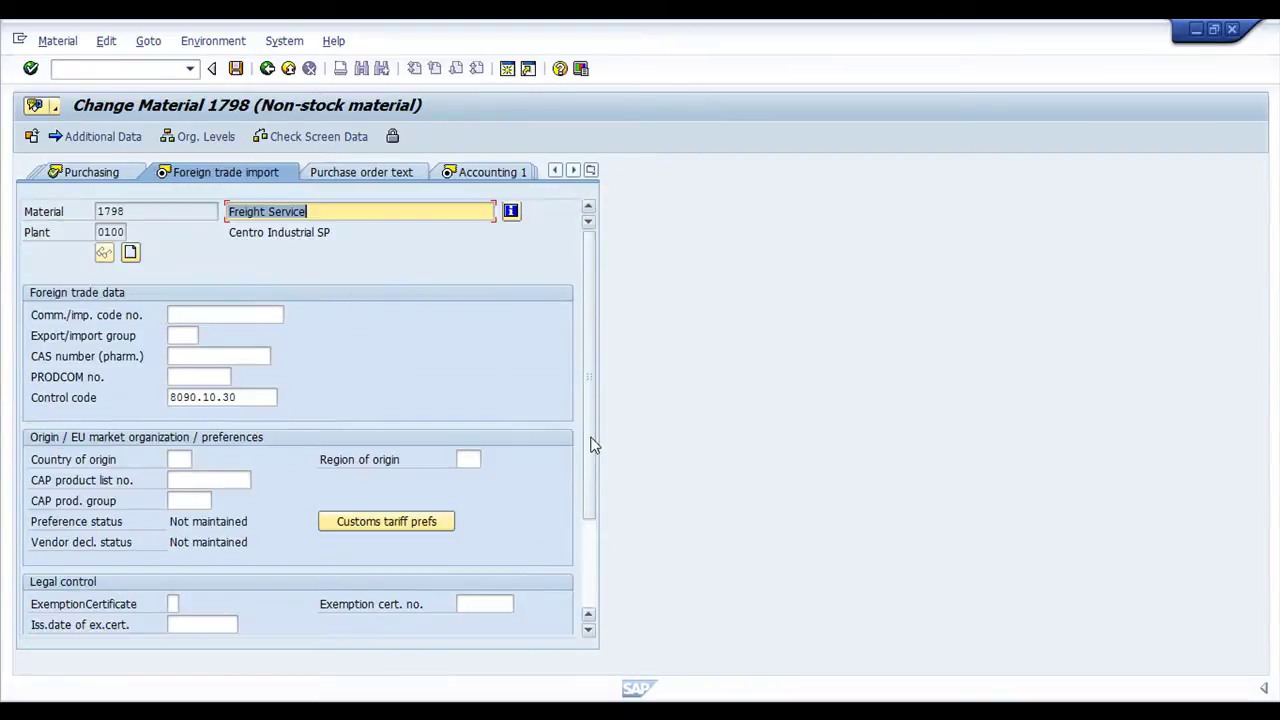
double_click(266, 397)
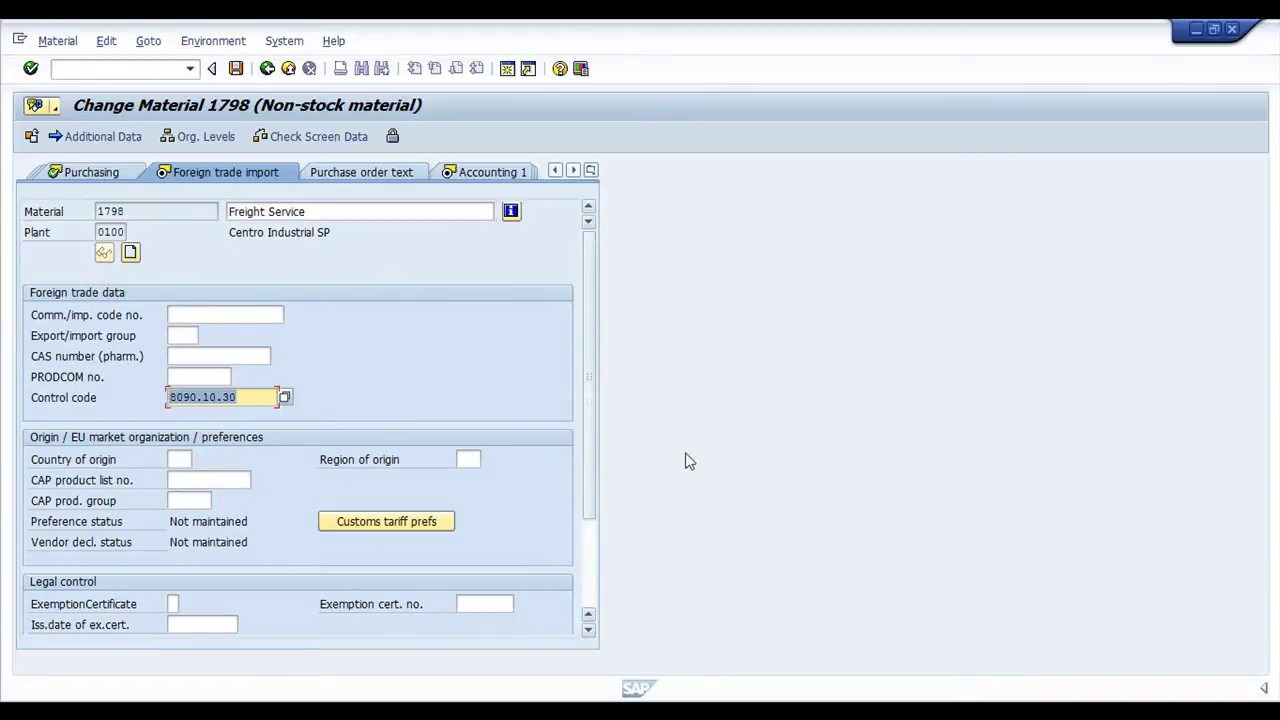
scroll(341, 568, down, 2)
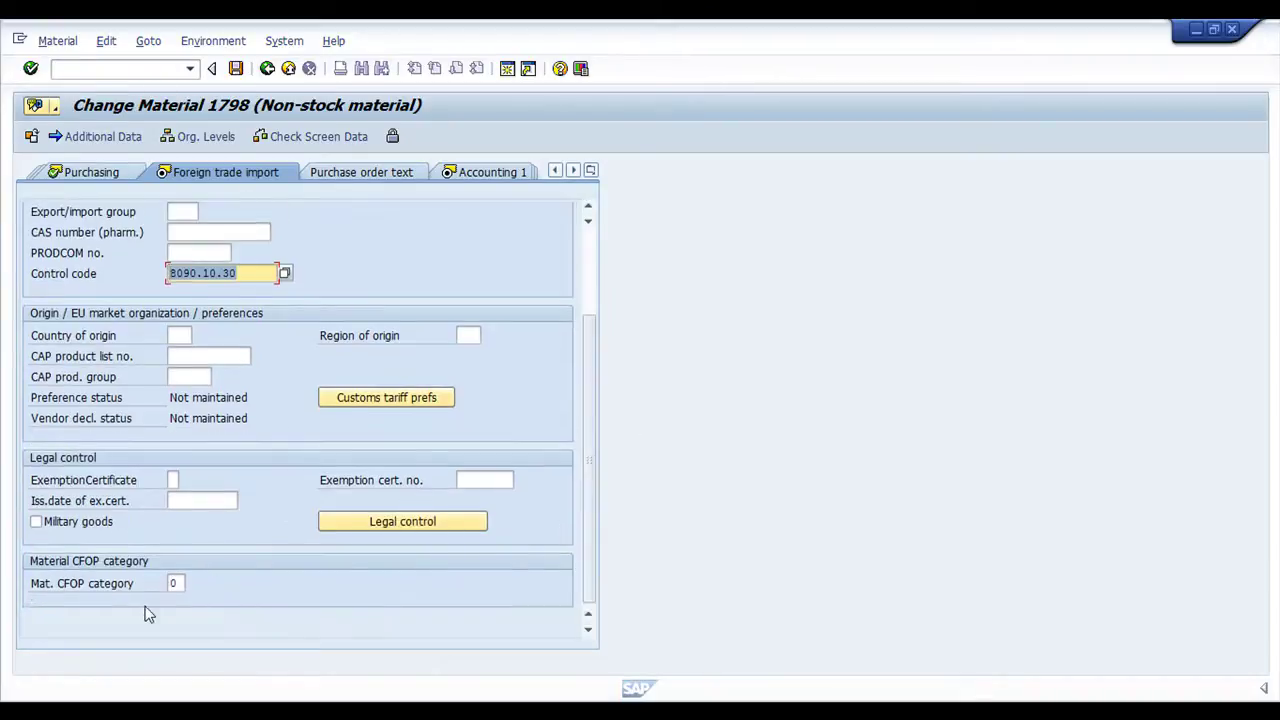
click(179, 583)
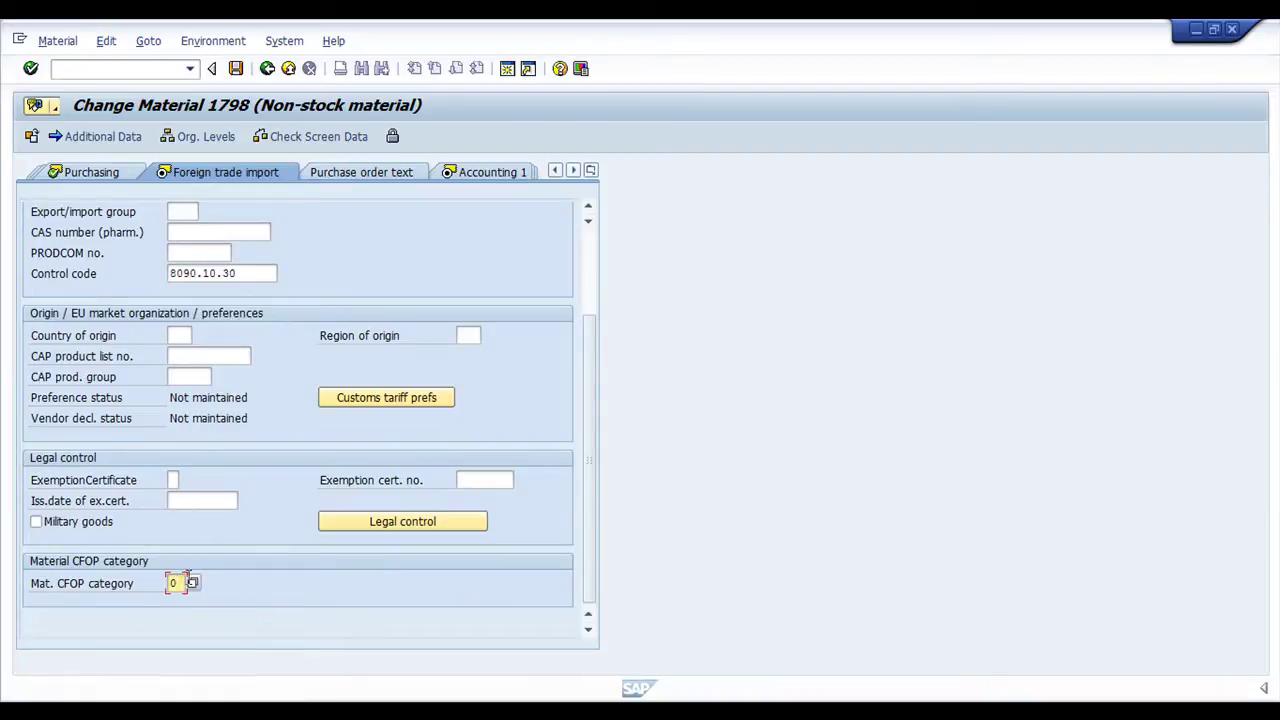
Check Accounting 1 and 2, where material usage is 2 and material origin is 0
click(495, 172)
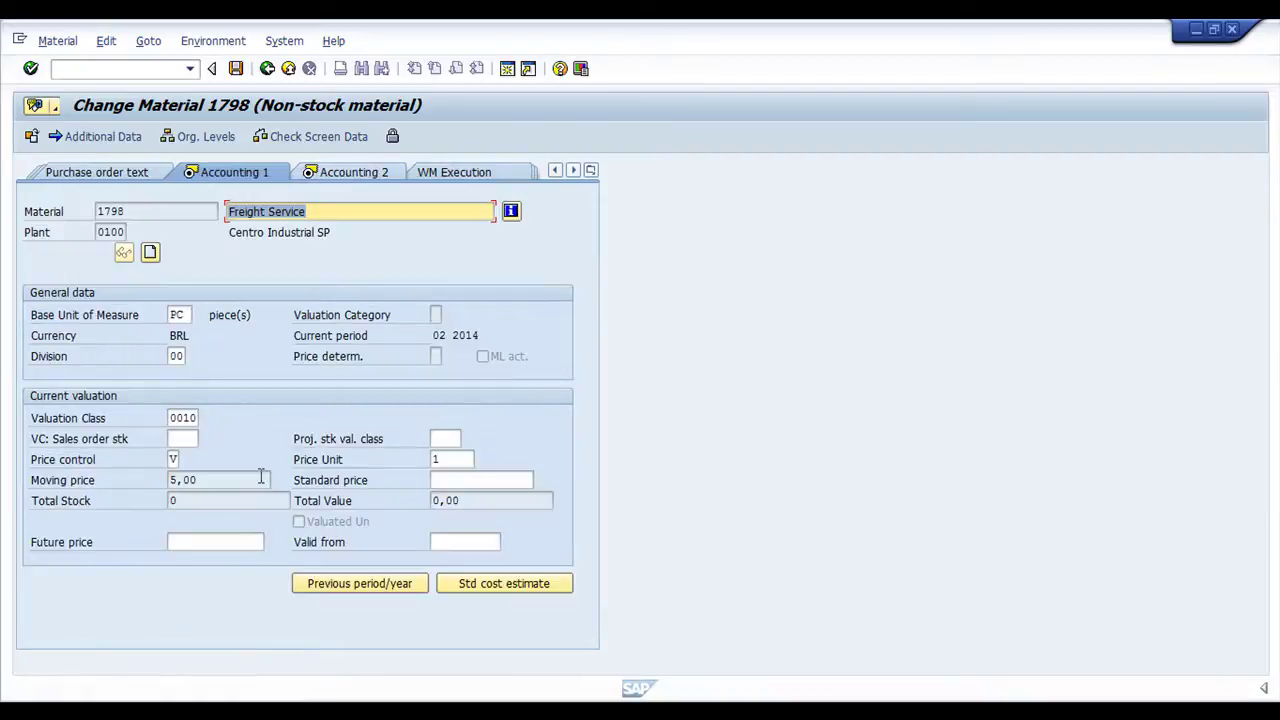
click(368, 173)
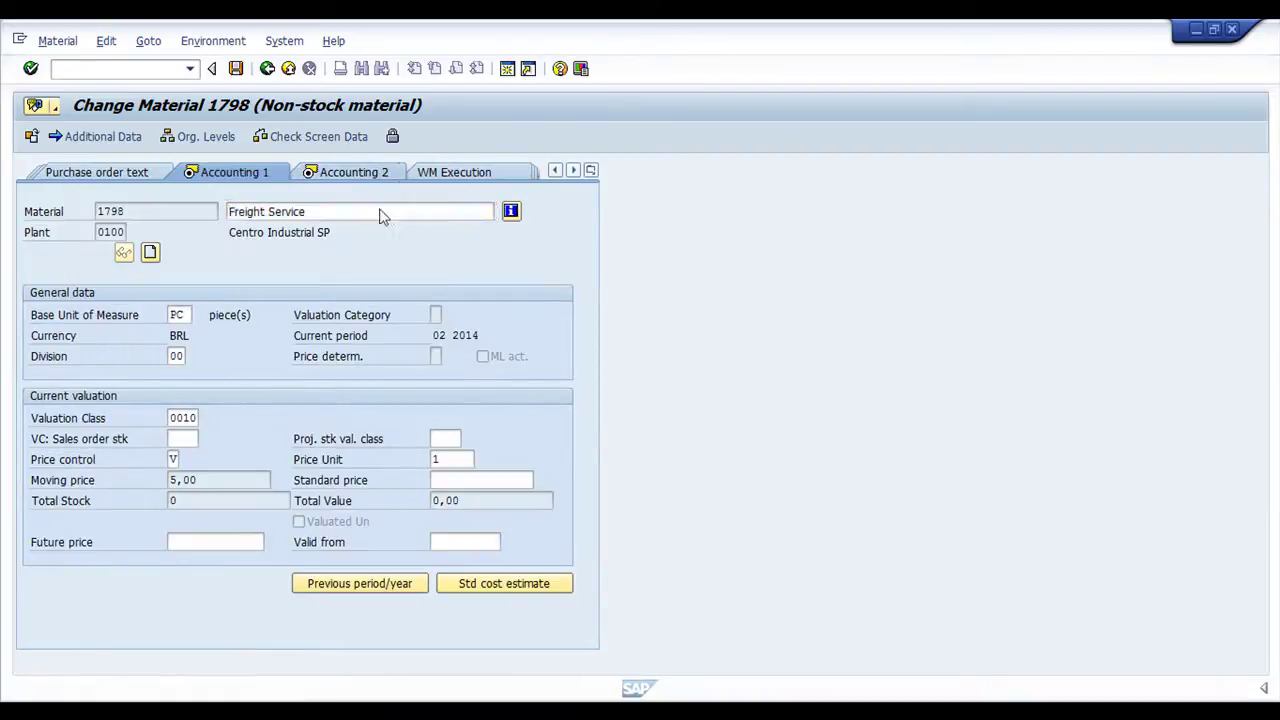
click(172, 500)
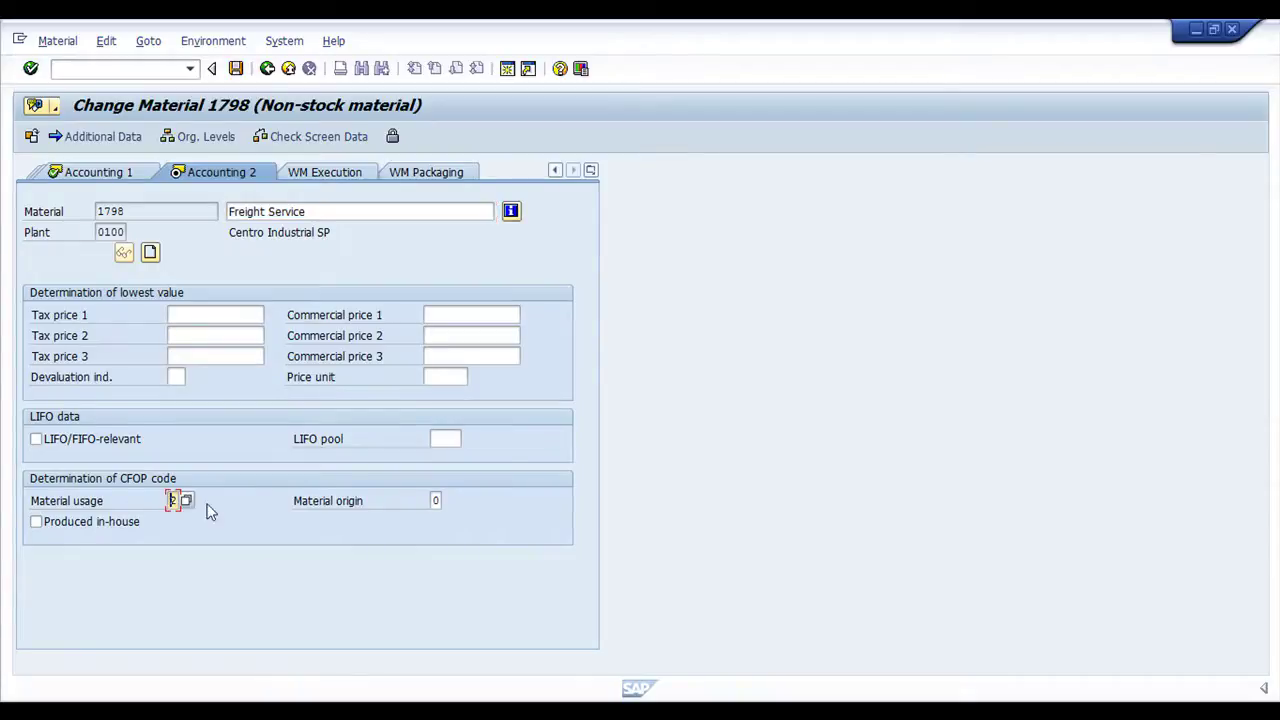
click(436, 501)
Save the changes to material 1798 and move to the command field
click(236, 68)
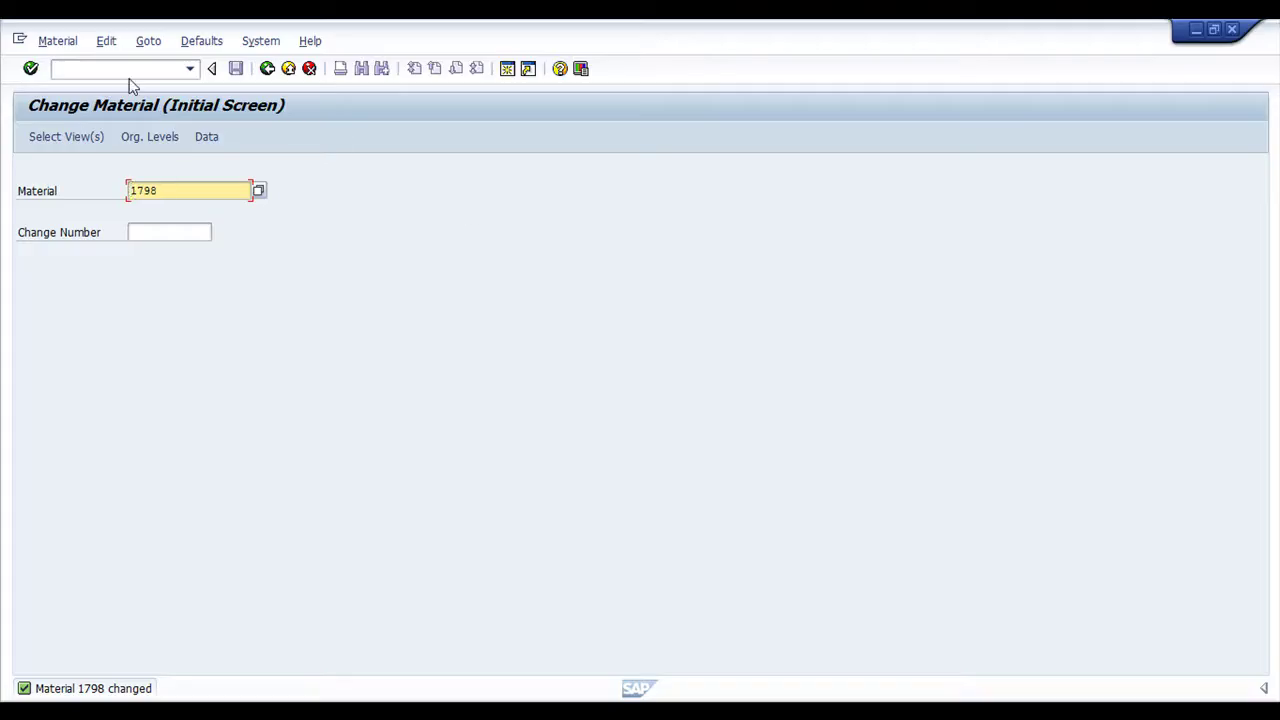
click(127, 68)
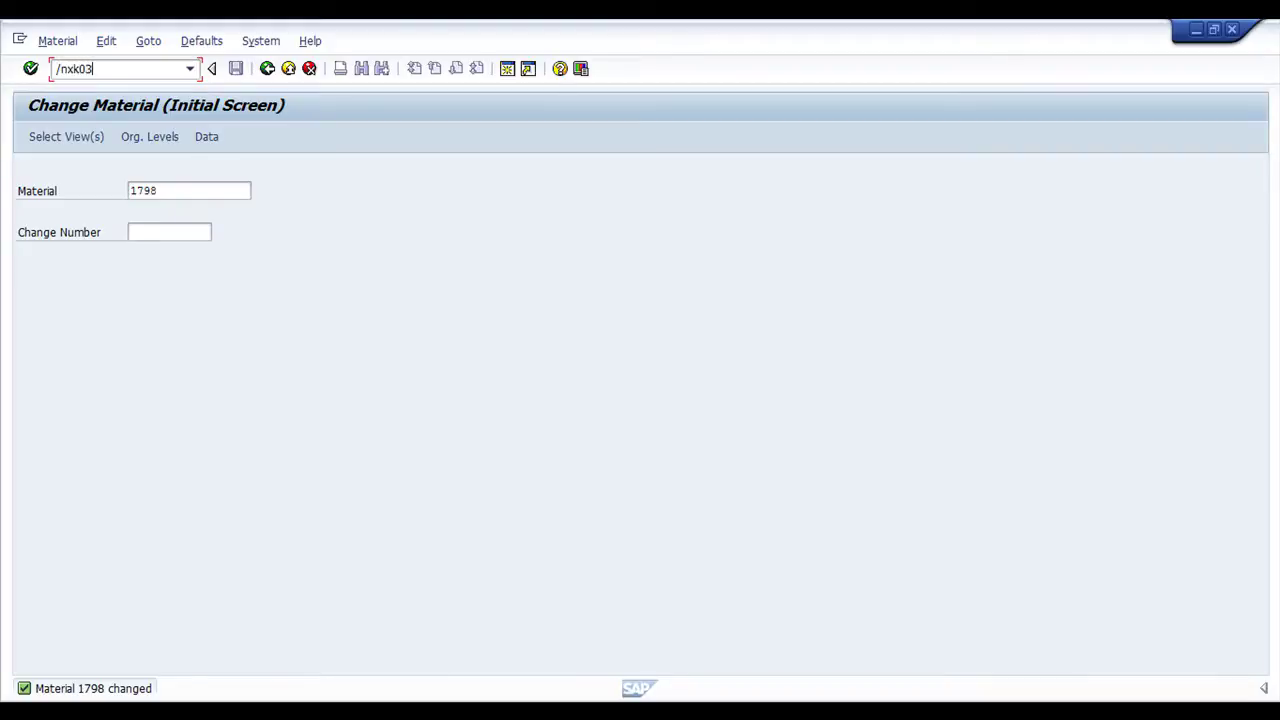
Run /nxk03 to open the Display Vendor screen
key(Return)
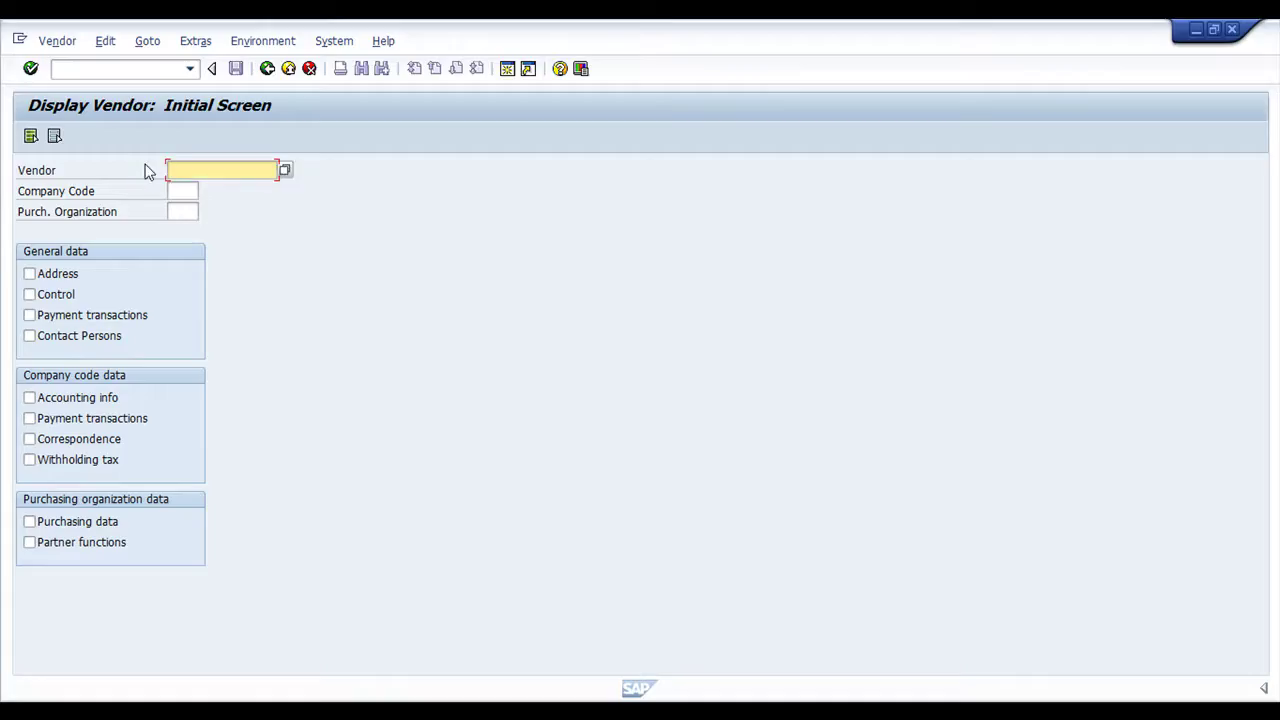
Enter the vendor number with company code SN01 and purchasing organization 0100 to show its address
text(100283)
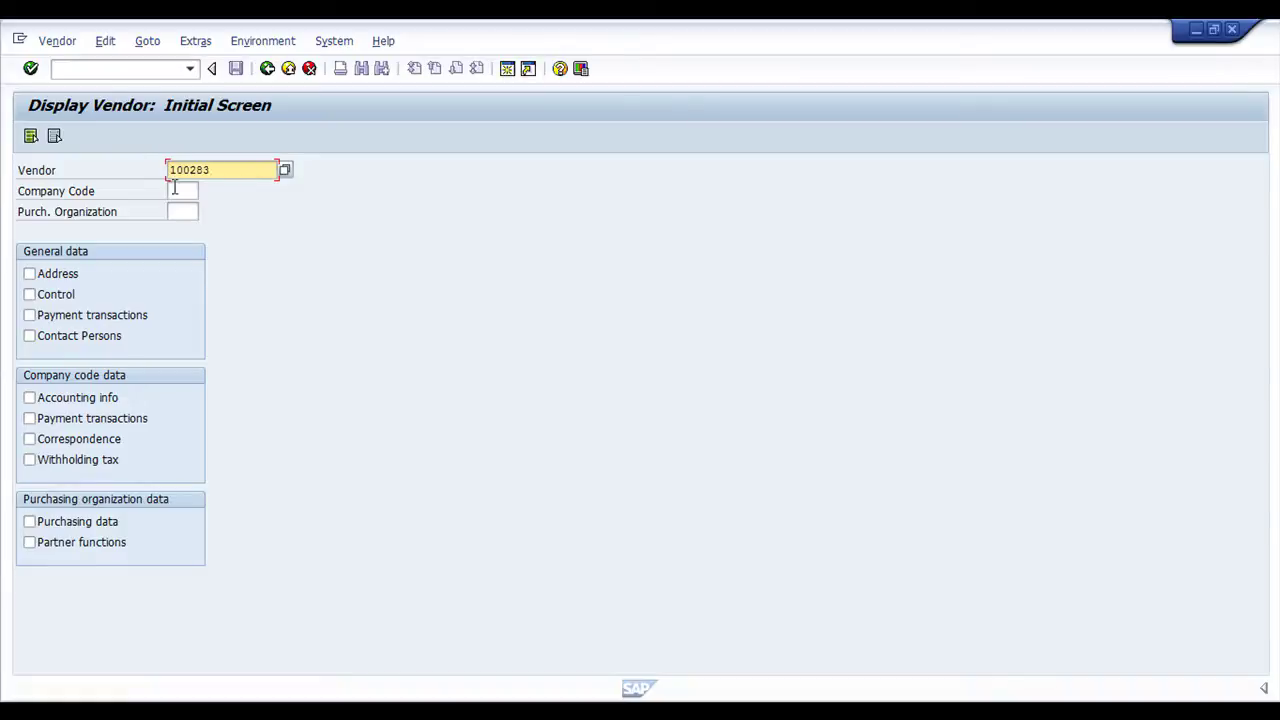
click(174, 188)
text(sn01)
key(Tab)
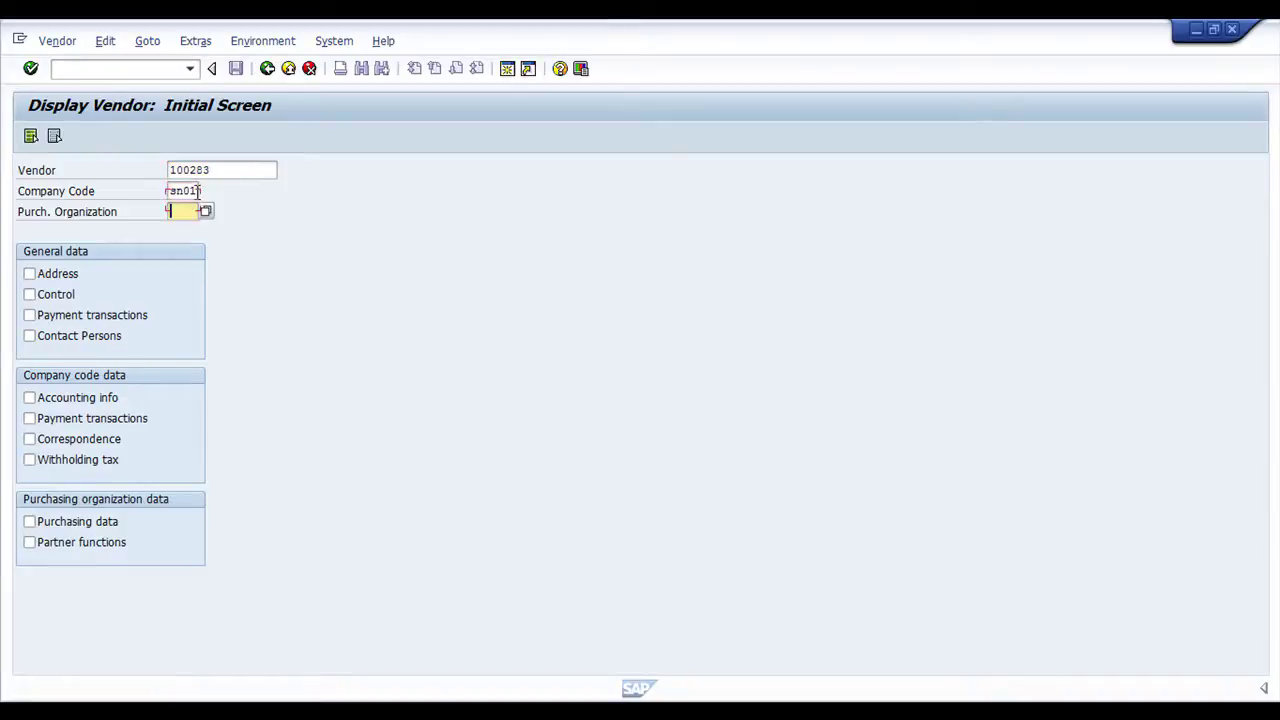
text(0100)
key(Return)
key(Return)
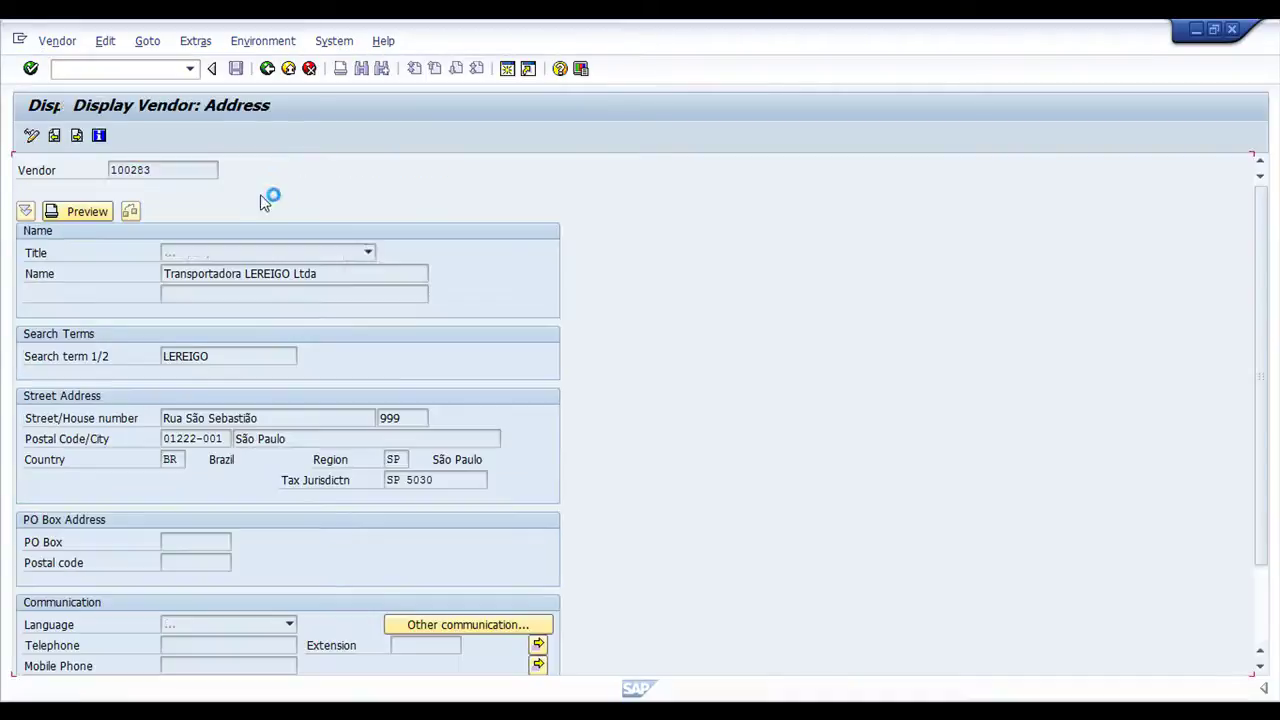
Highlight the vendor's name on the address screen
double_click(236, 275)
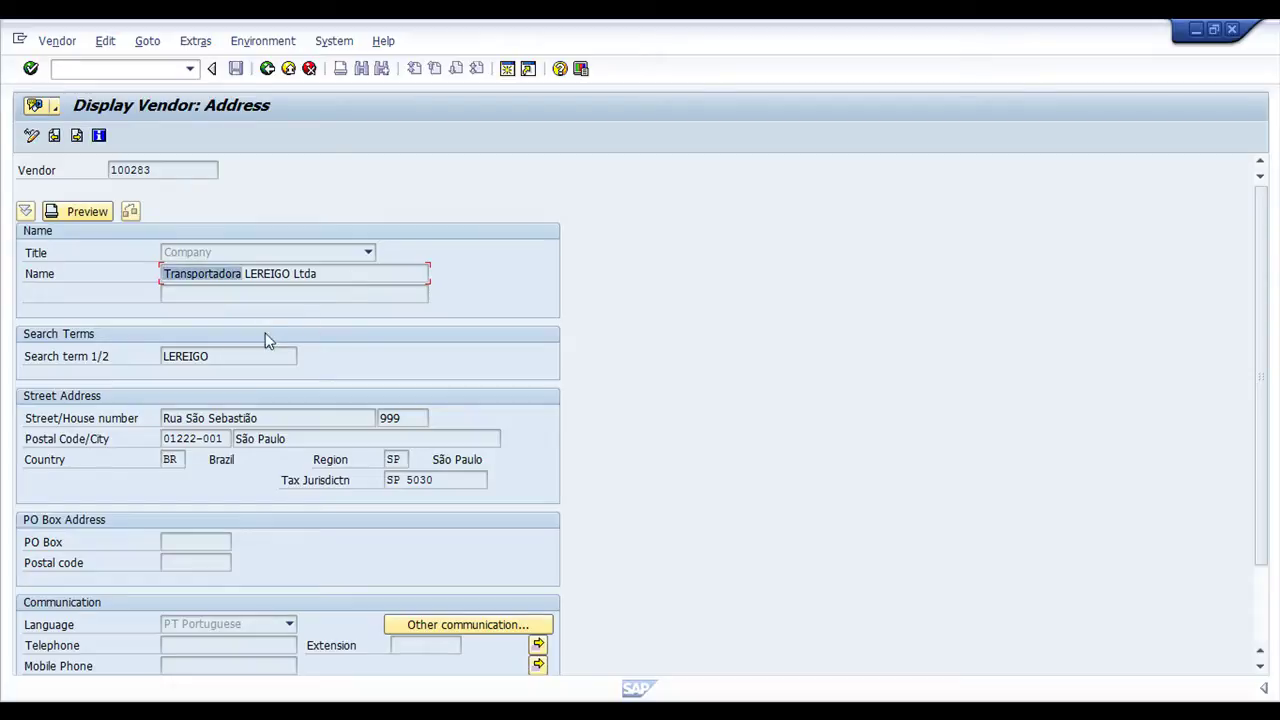
drag(335, 277, 171, 275)
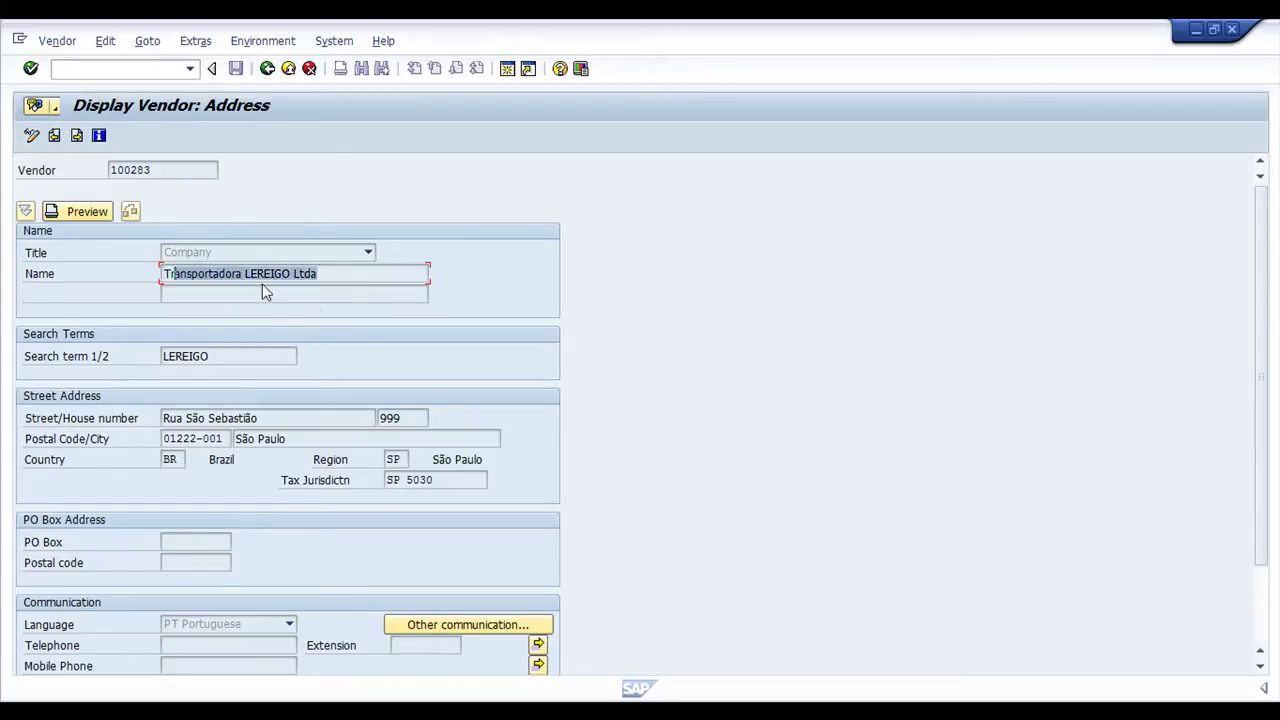
click(364, 279)
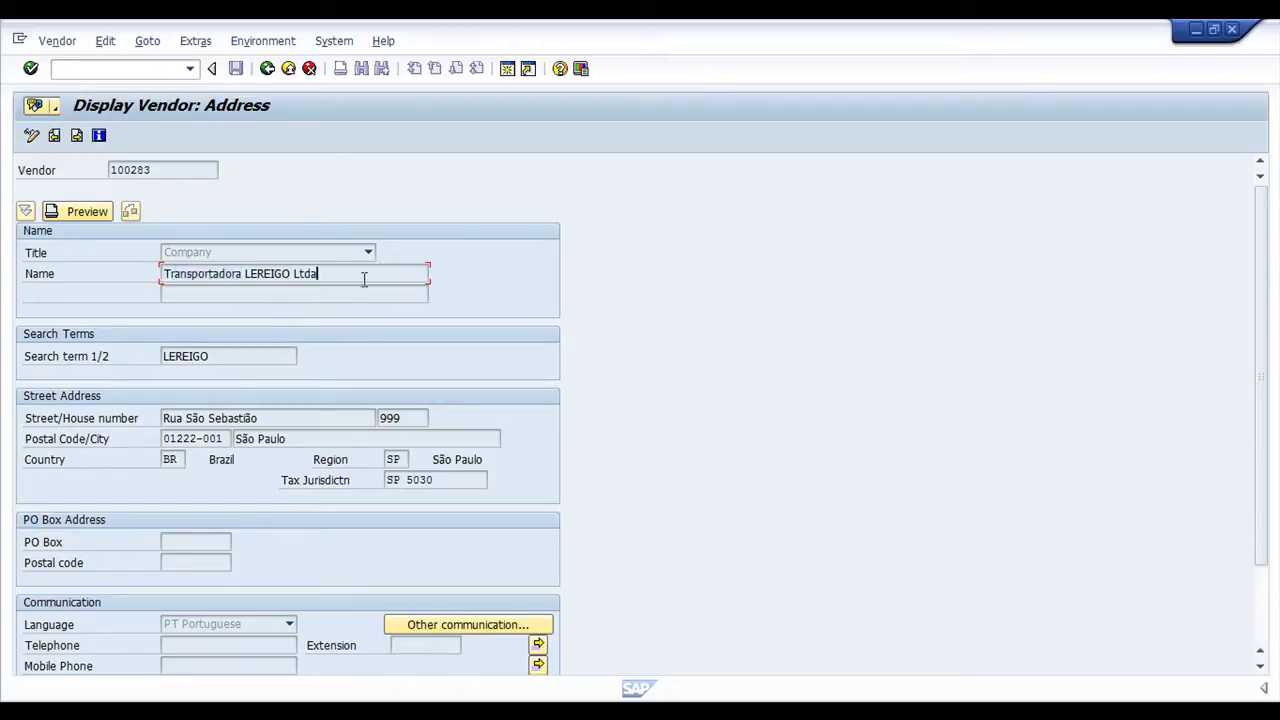
Check Tax Number 1 in the control data, then go back and switch to the case-study slide
click(77, 136)
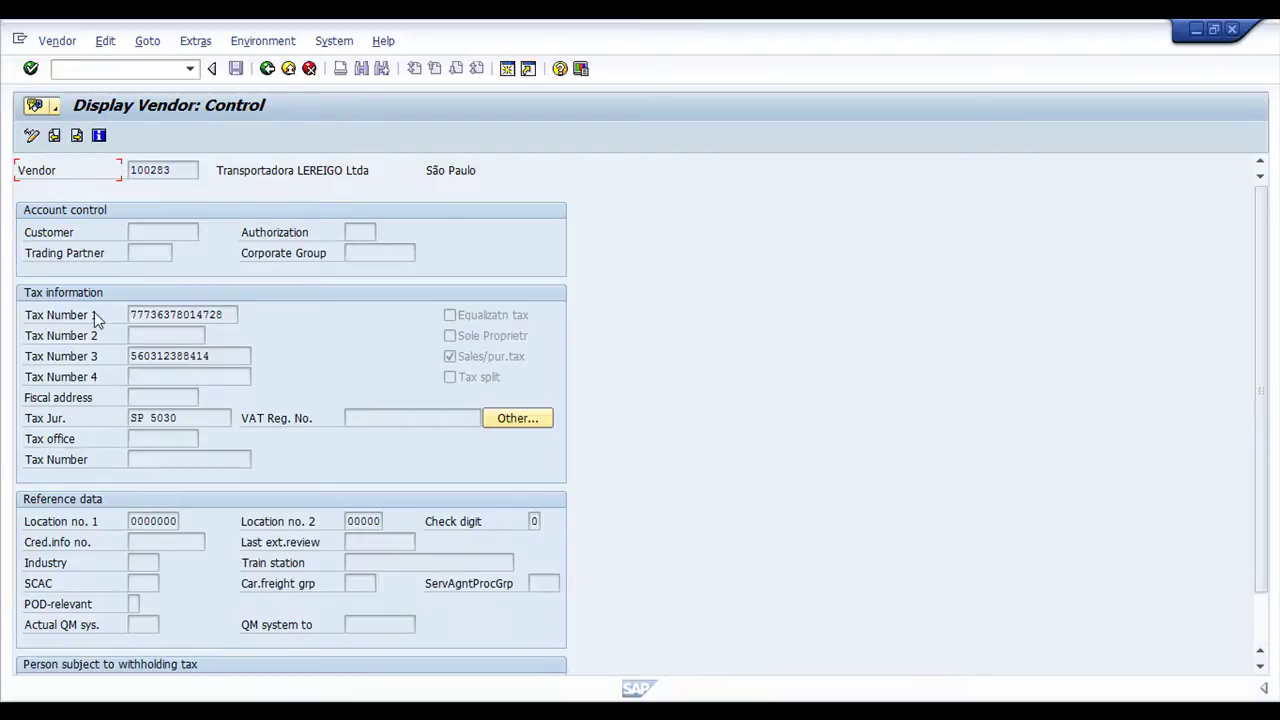
double_click(201, 315)
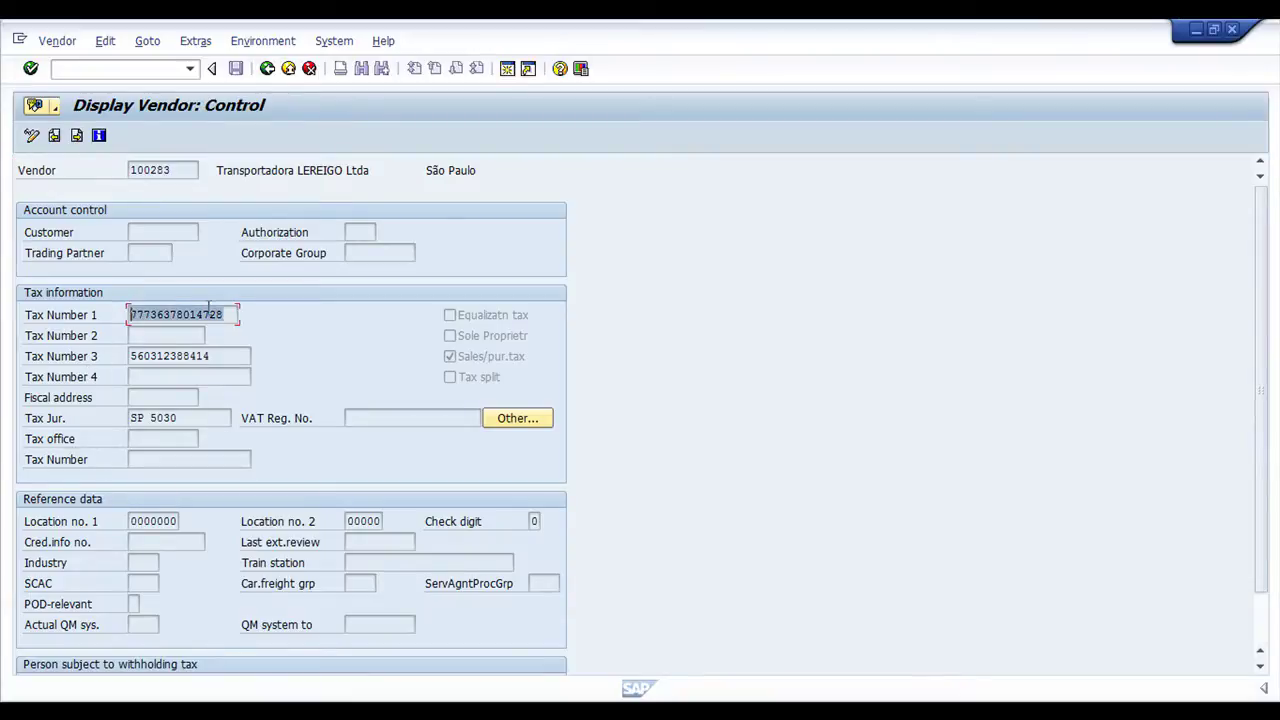
click(229, 315)
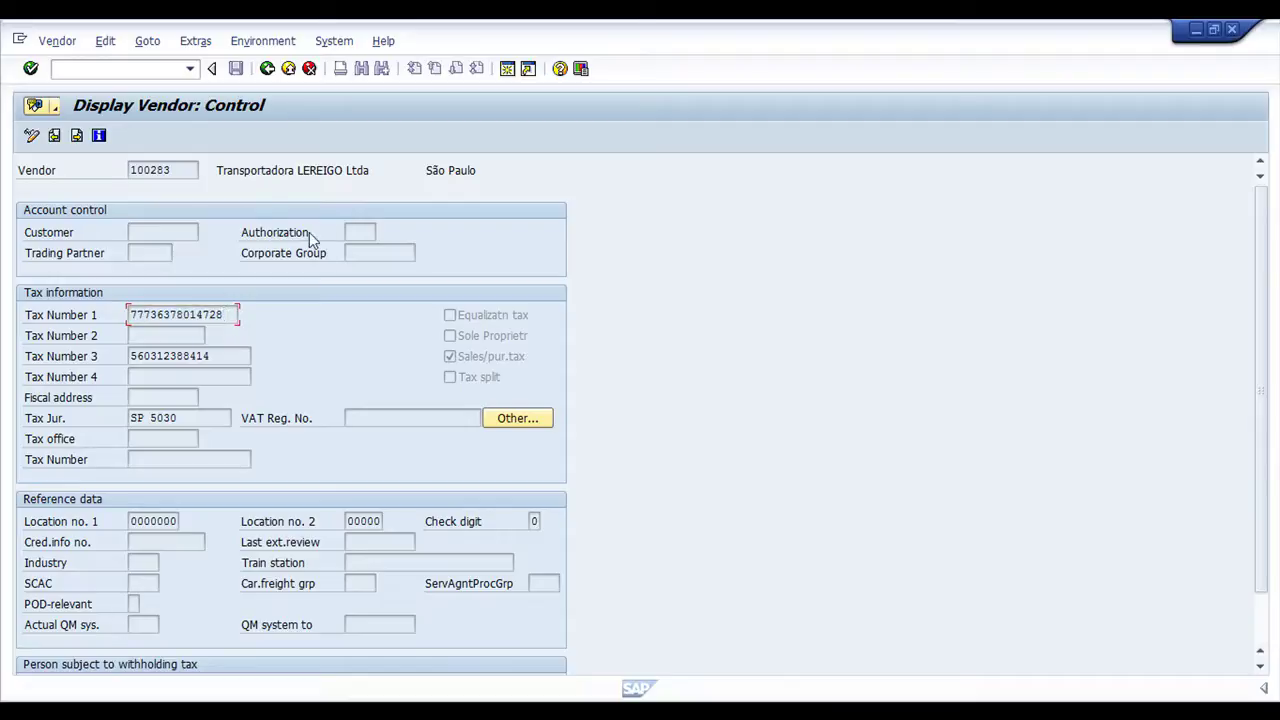
click(258, 170)
click(267, 69)
key(alt+Tab)
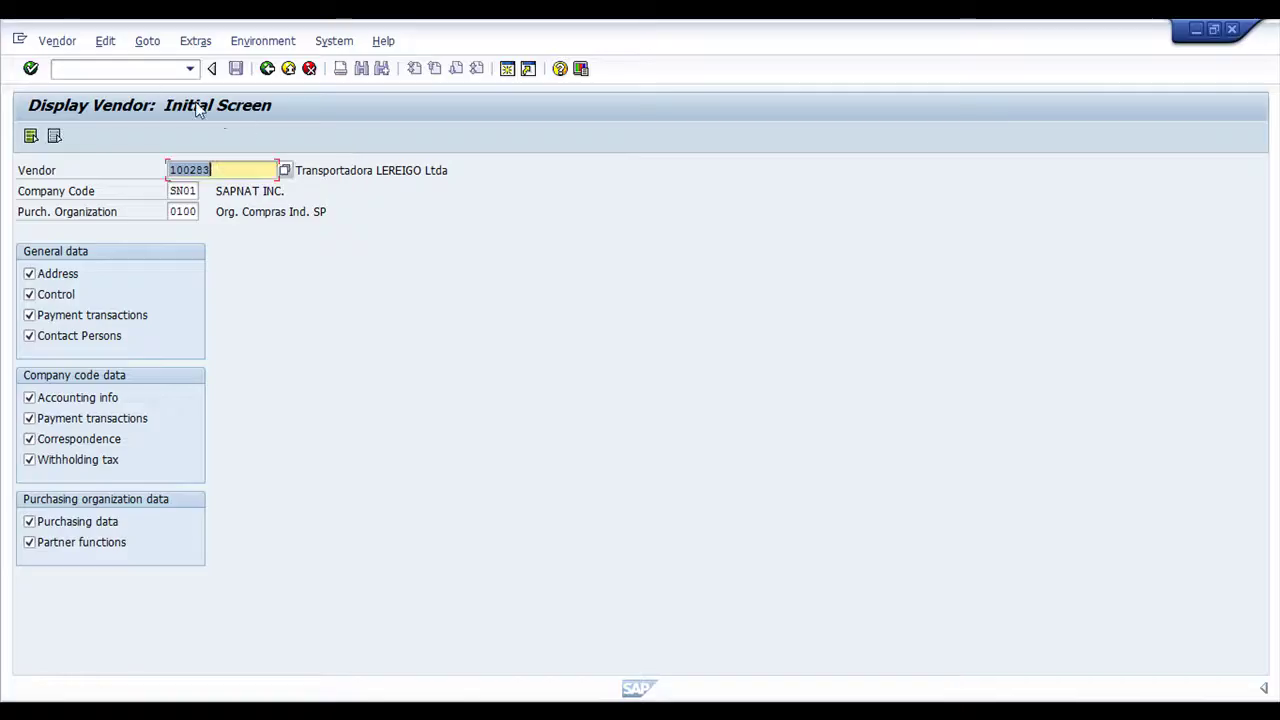
Run /nme33k and display the previously used contract from the history list
click(128, 67)
text(/)
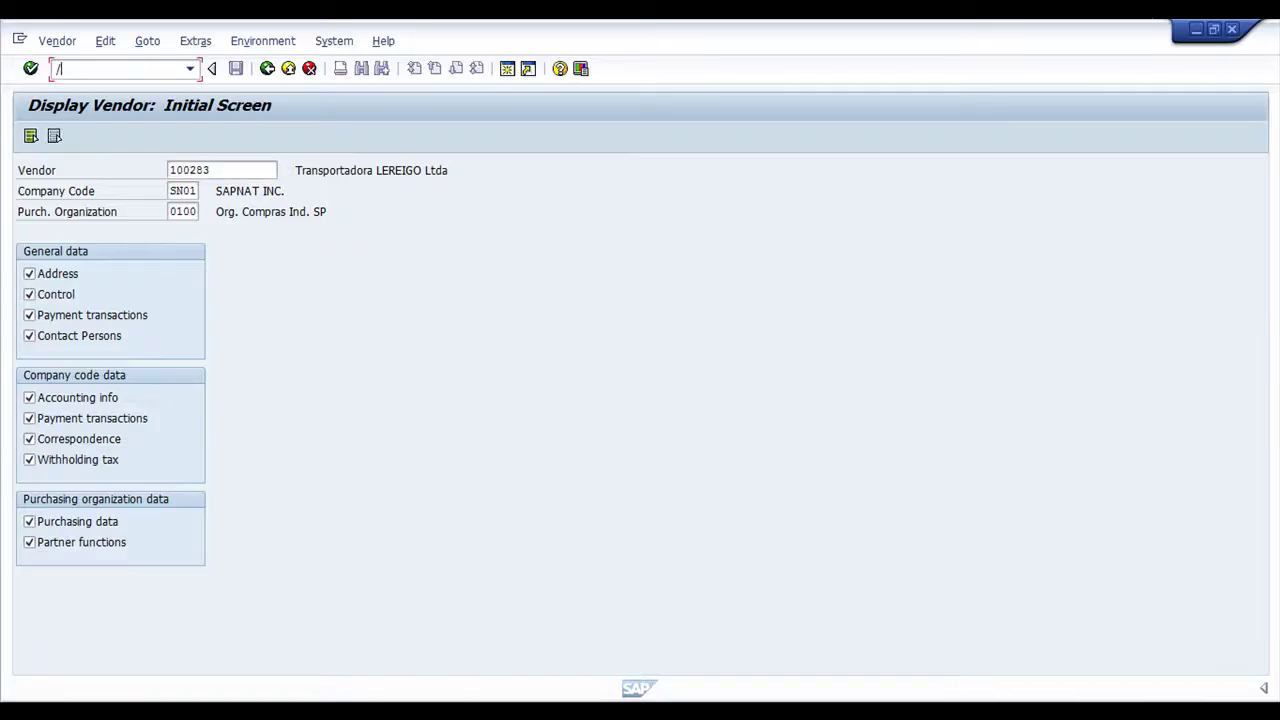
text(nme33k)
key(Return)
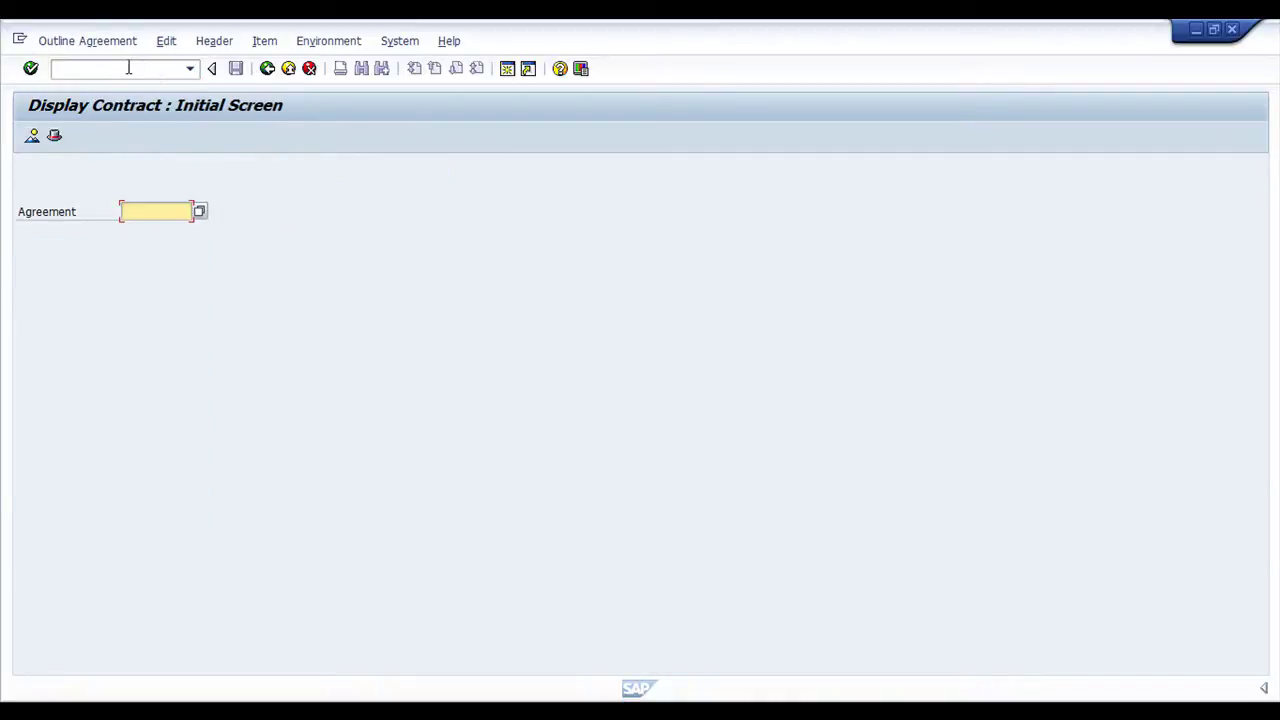
click(166, 230)
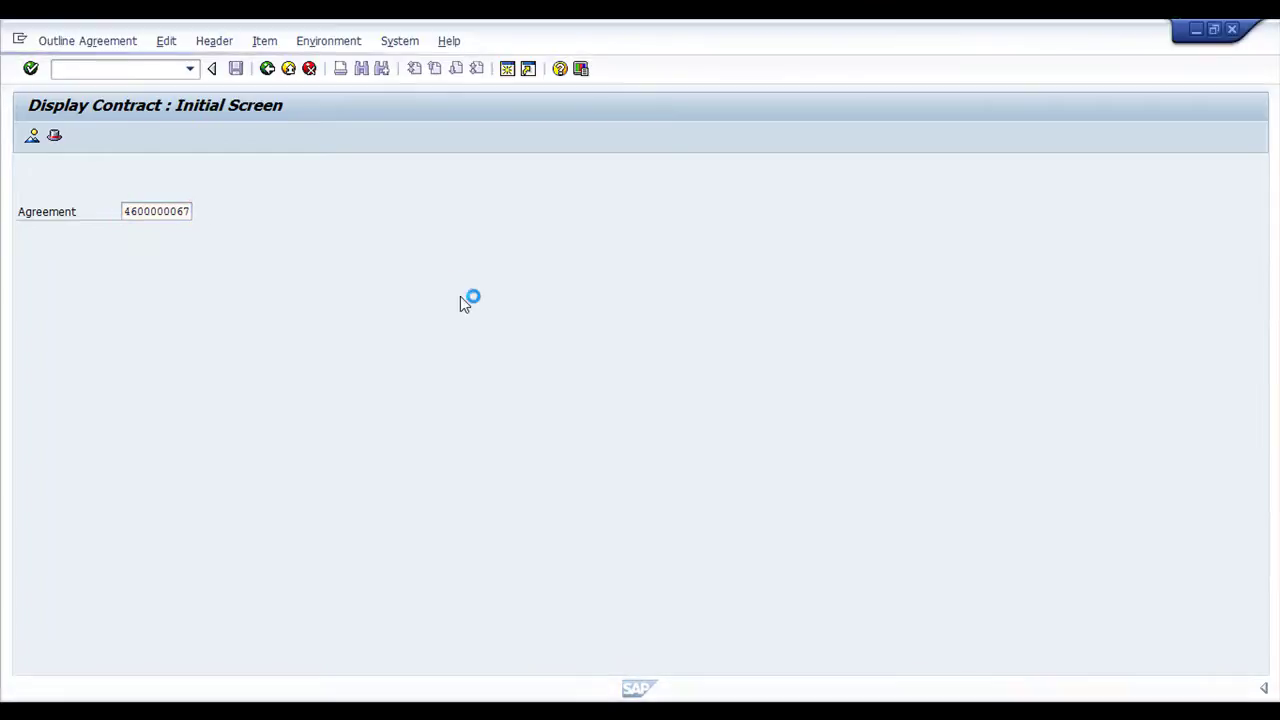
key(Return)
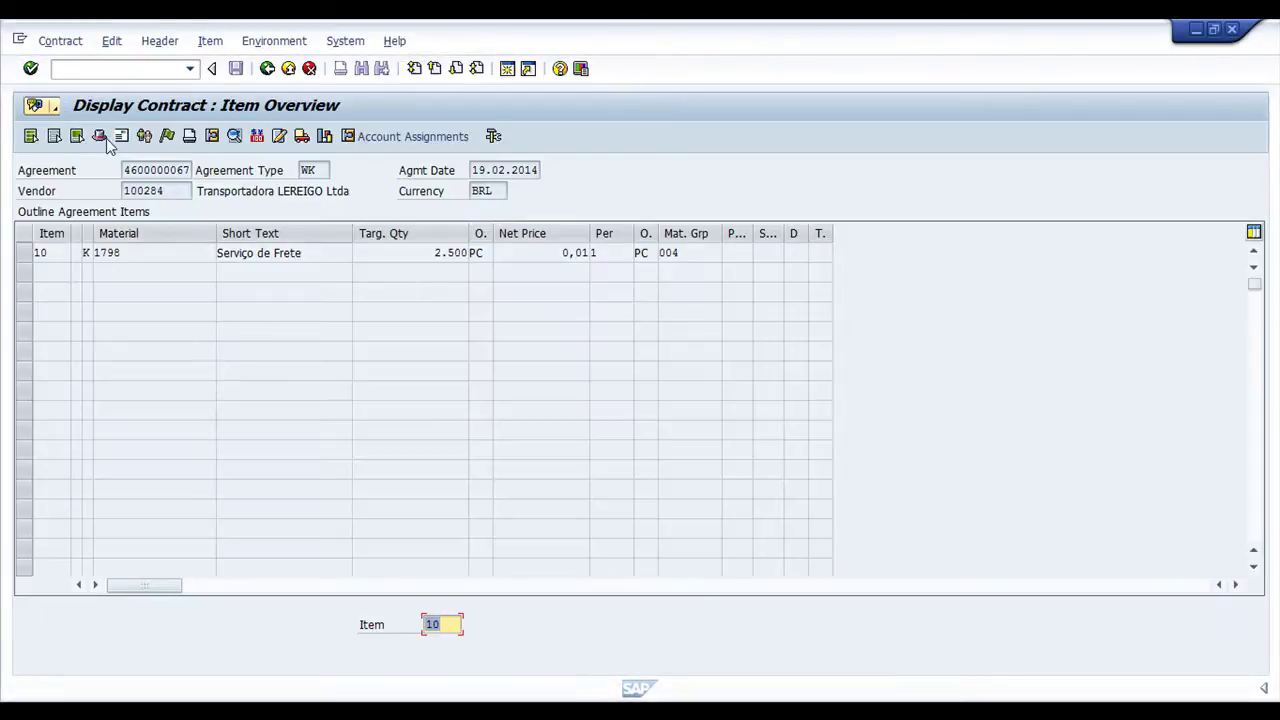
Open the contract header and point out vendor, agreement date, validity end and the 900.000,00 target value
click(100, 137)
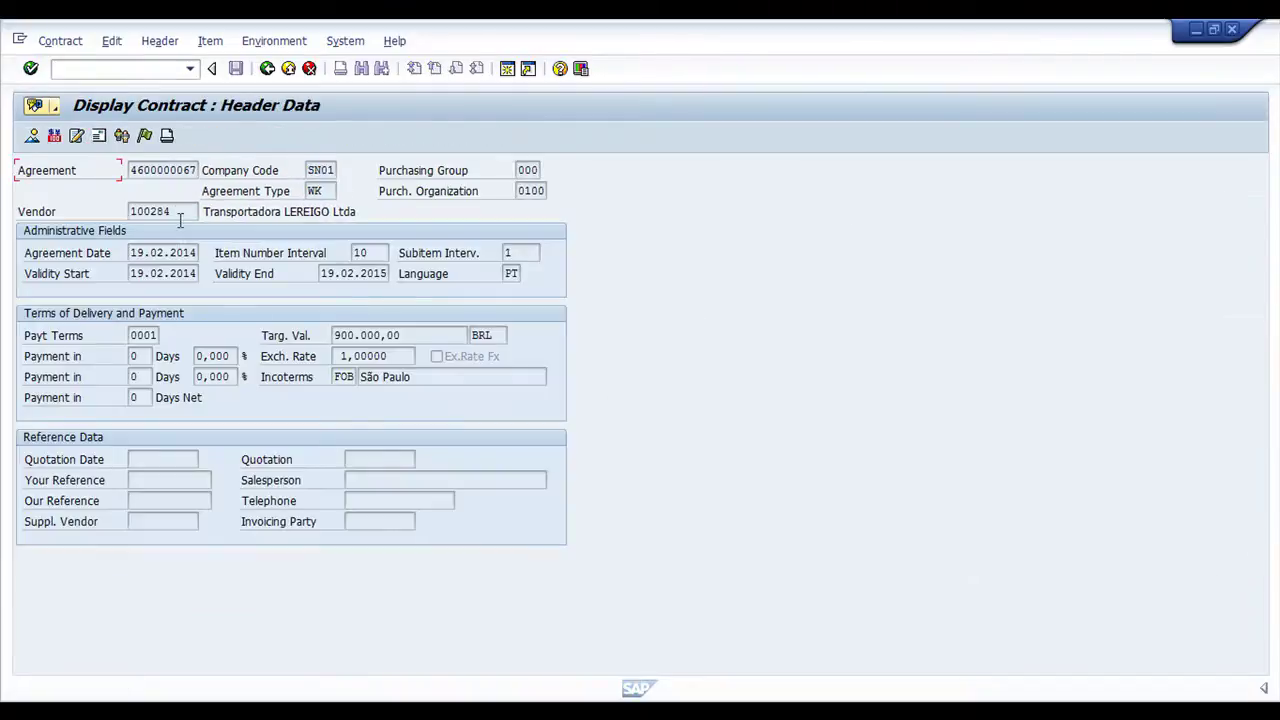
double_click(177, 211)
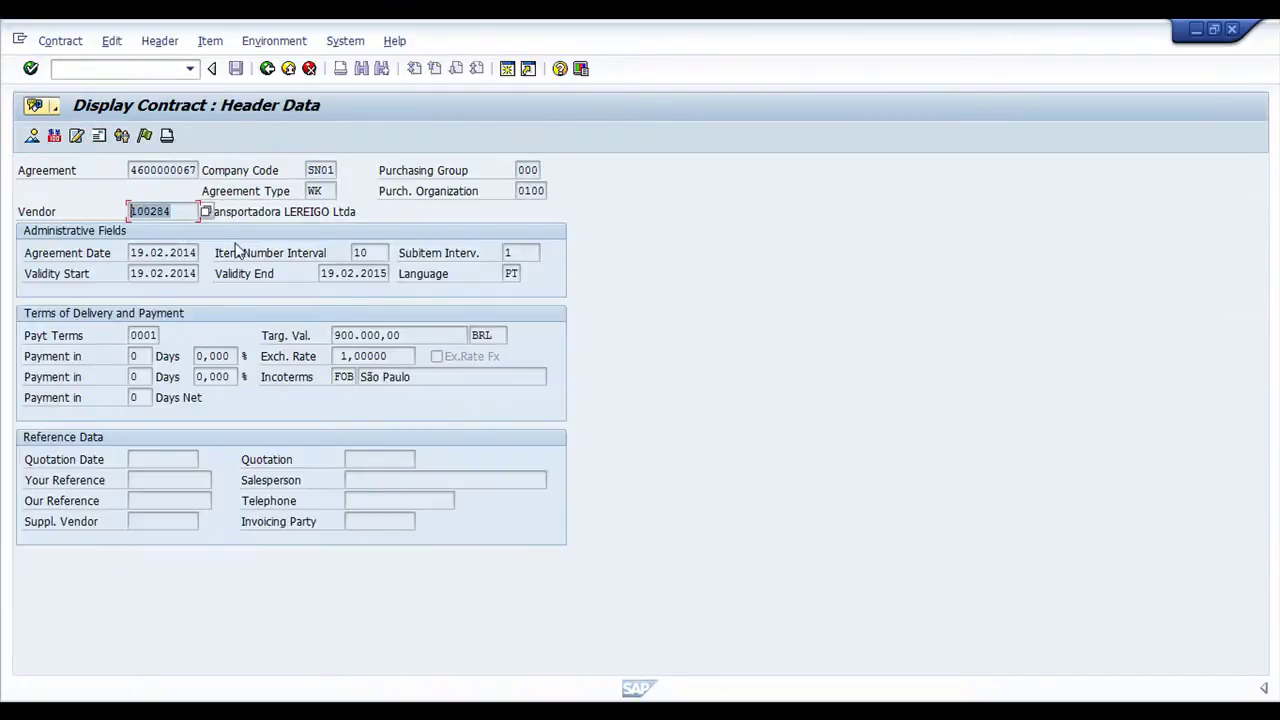
click(185, 213)
drag(188, 211, 26, 200)
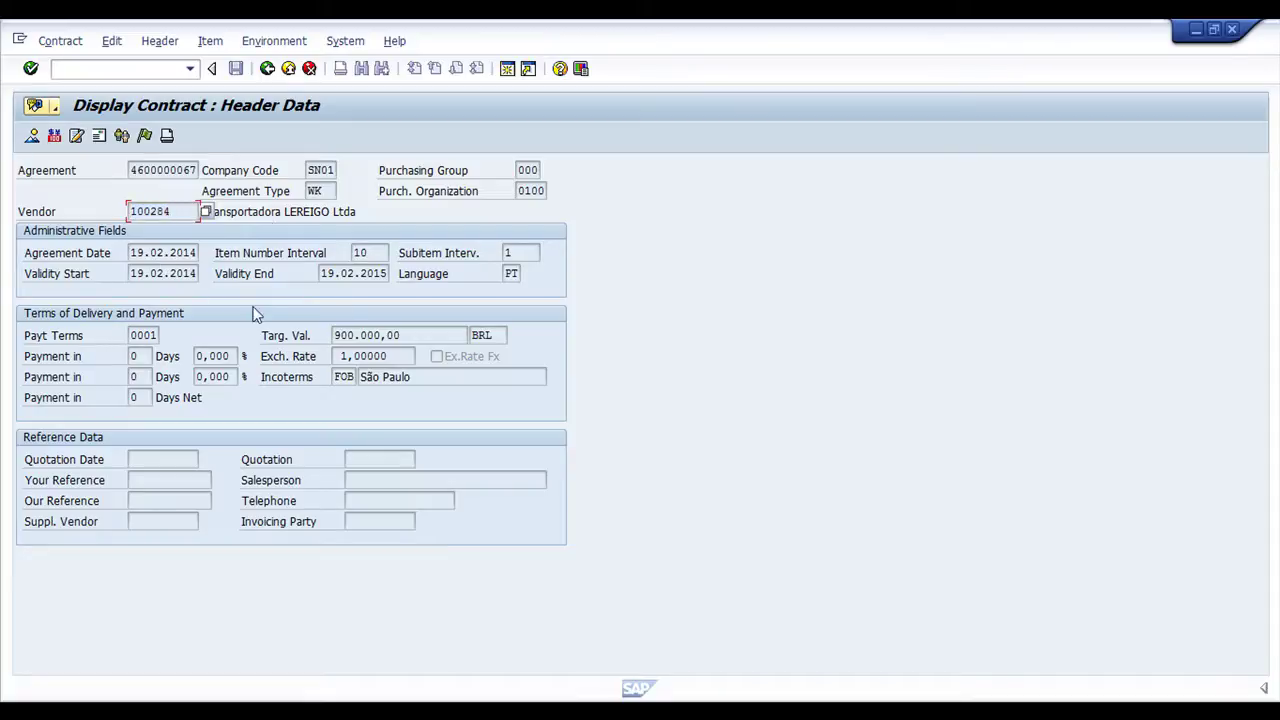
click(150, 252)
click(341, 278)
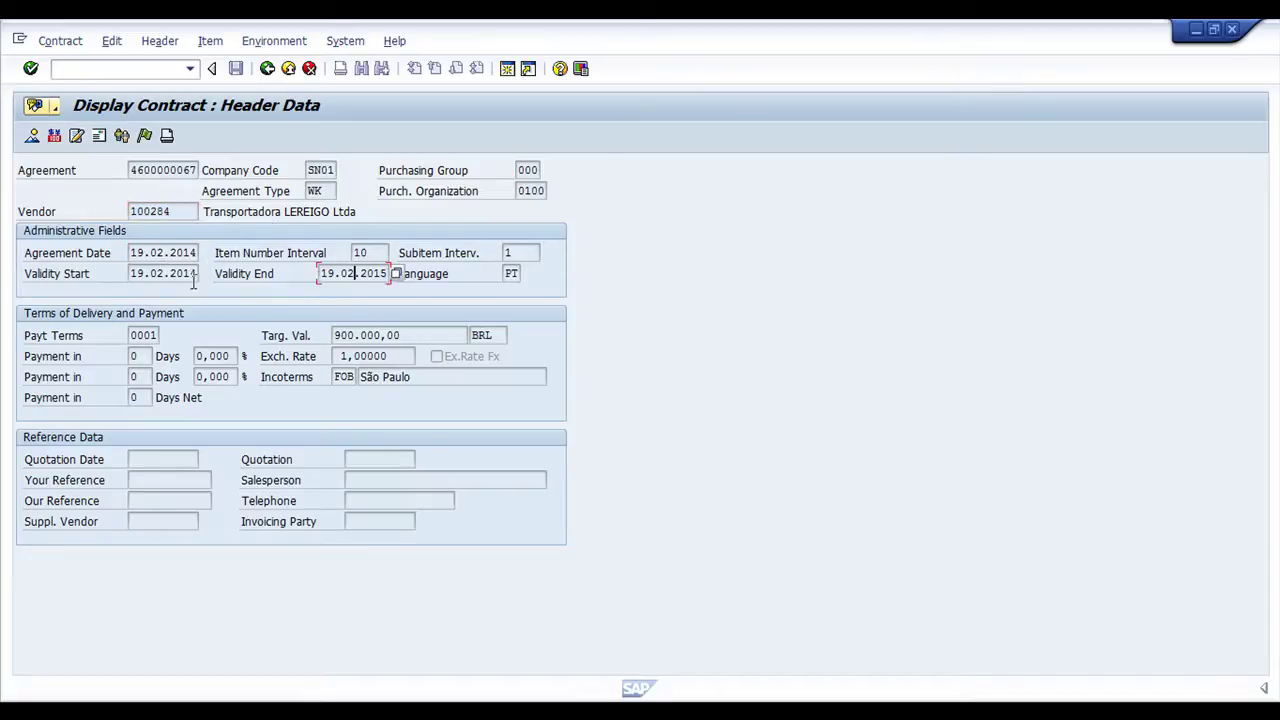
click(360, 336)
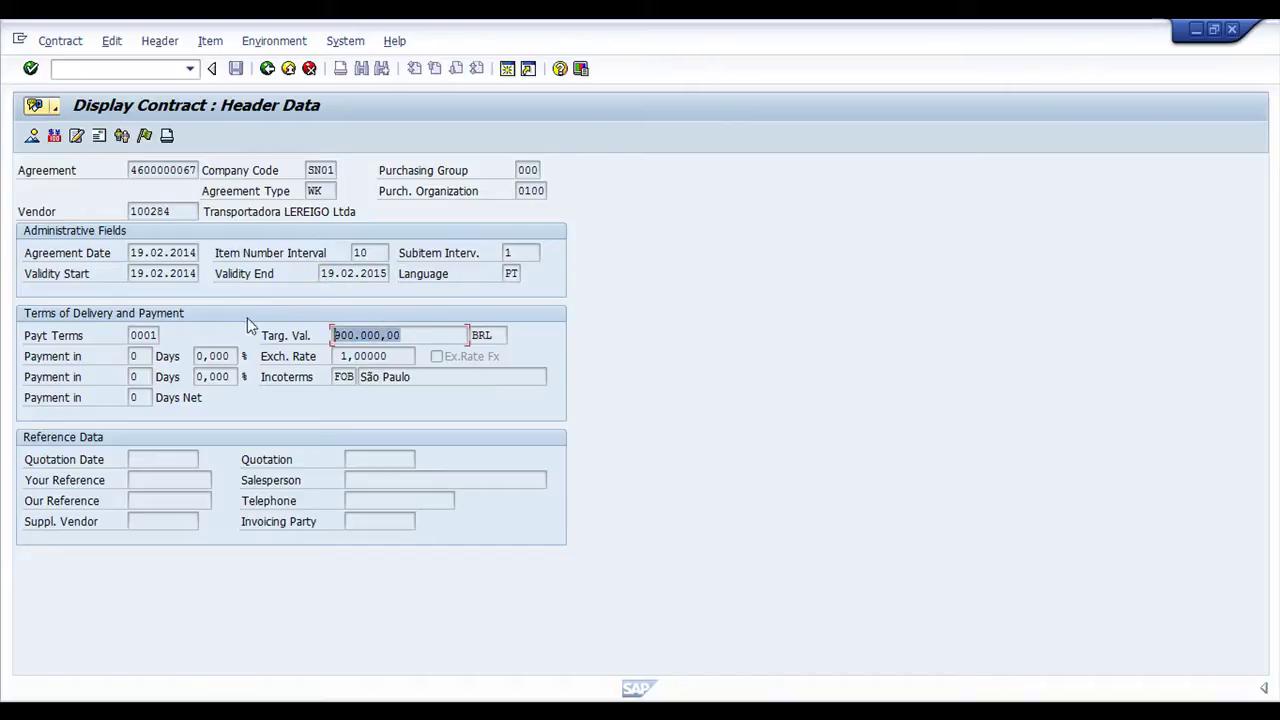
click(100, 210)
click(36, 253)
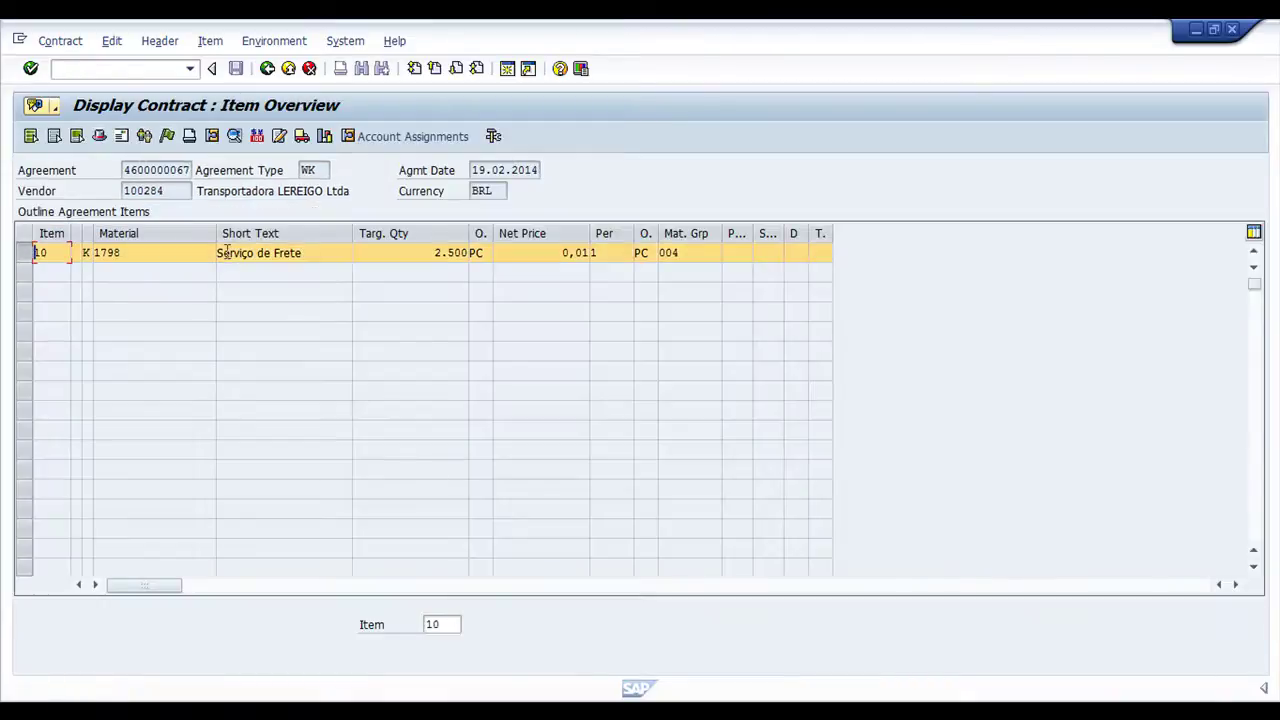
drag(323, 254, 232, 275)
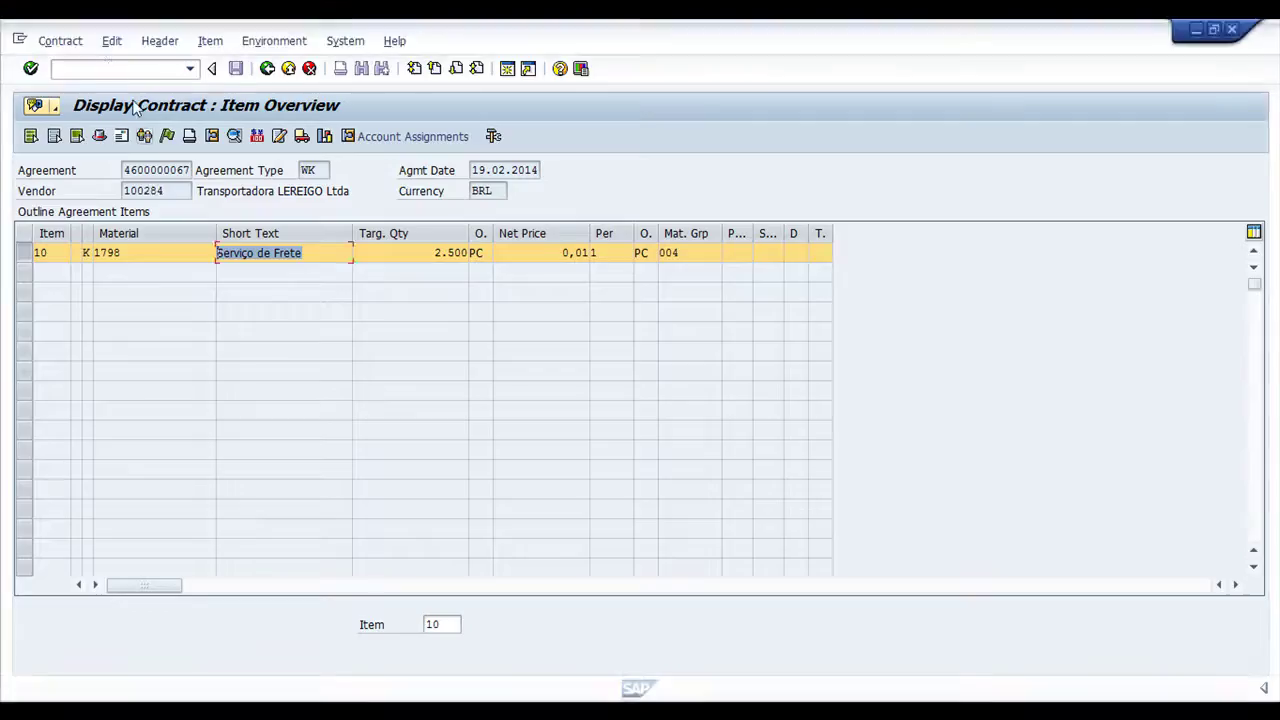
click(108, 68)
text(/nome31k)
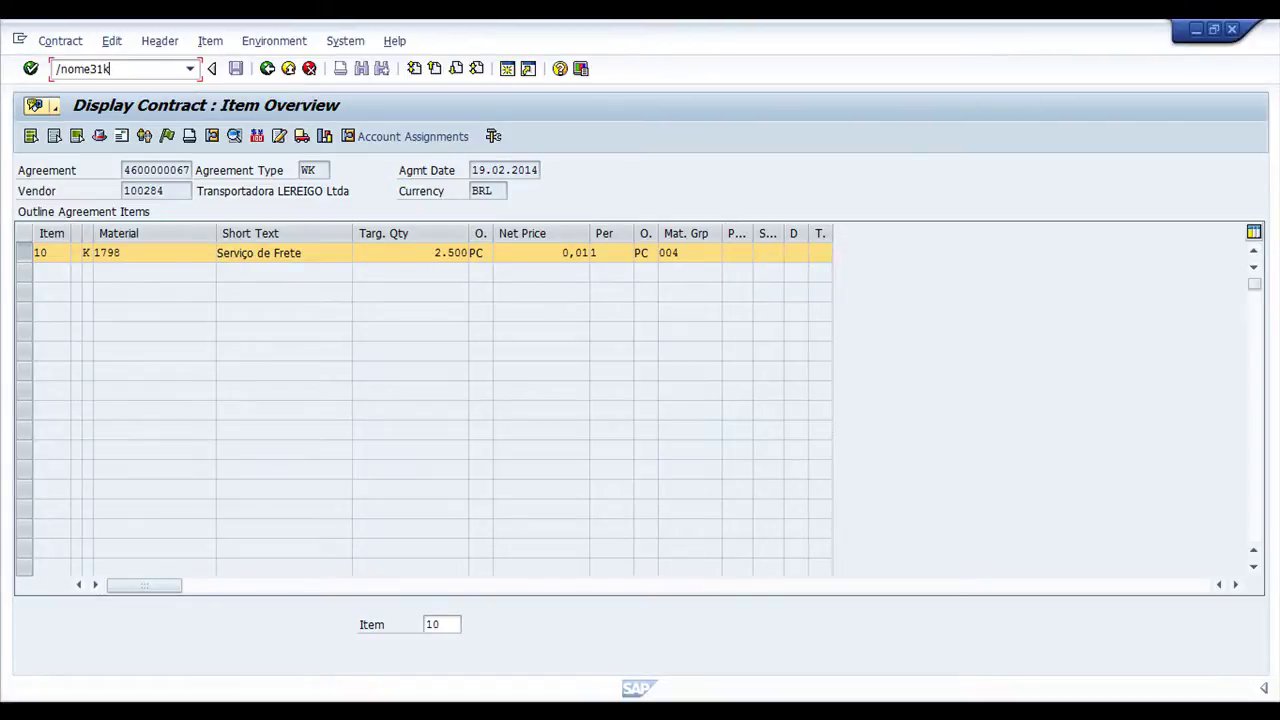
Start a contract with ME31K for vendor 100283 and list the agreement types
key(Return)
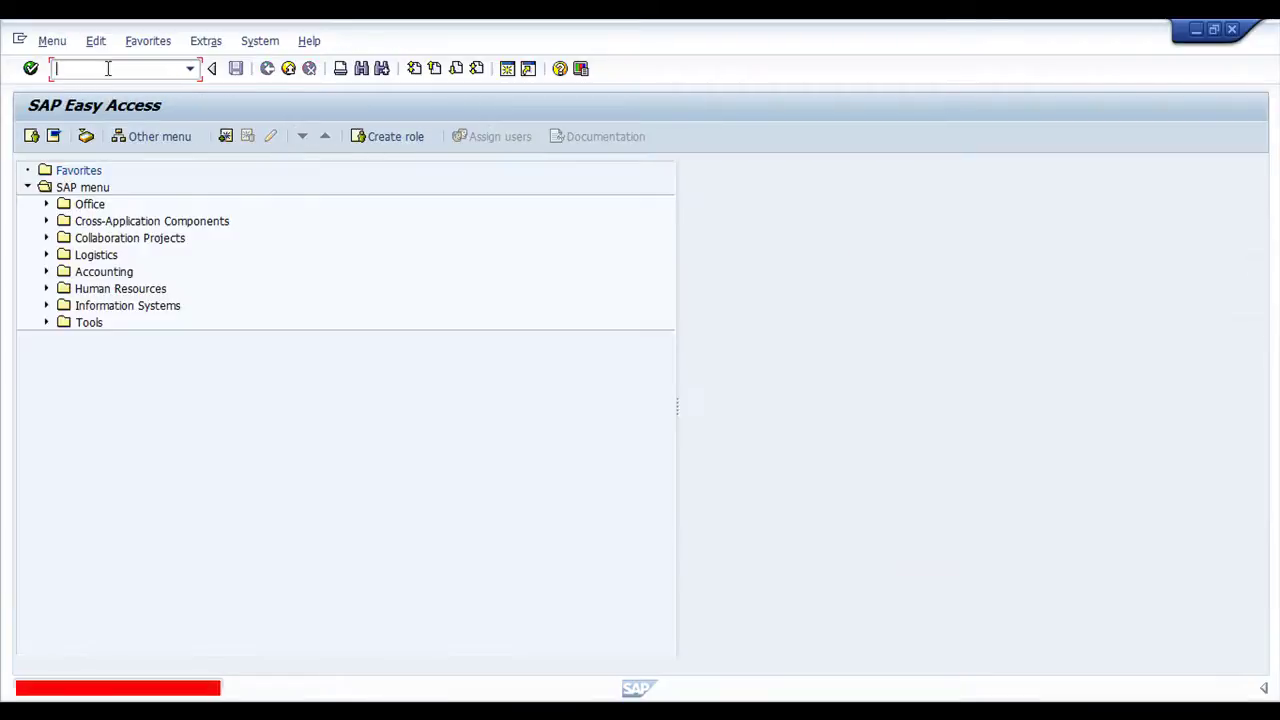
text(me)
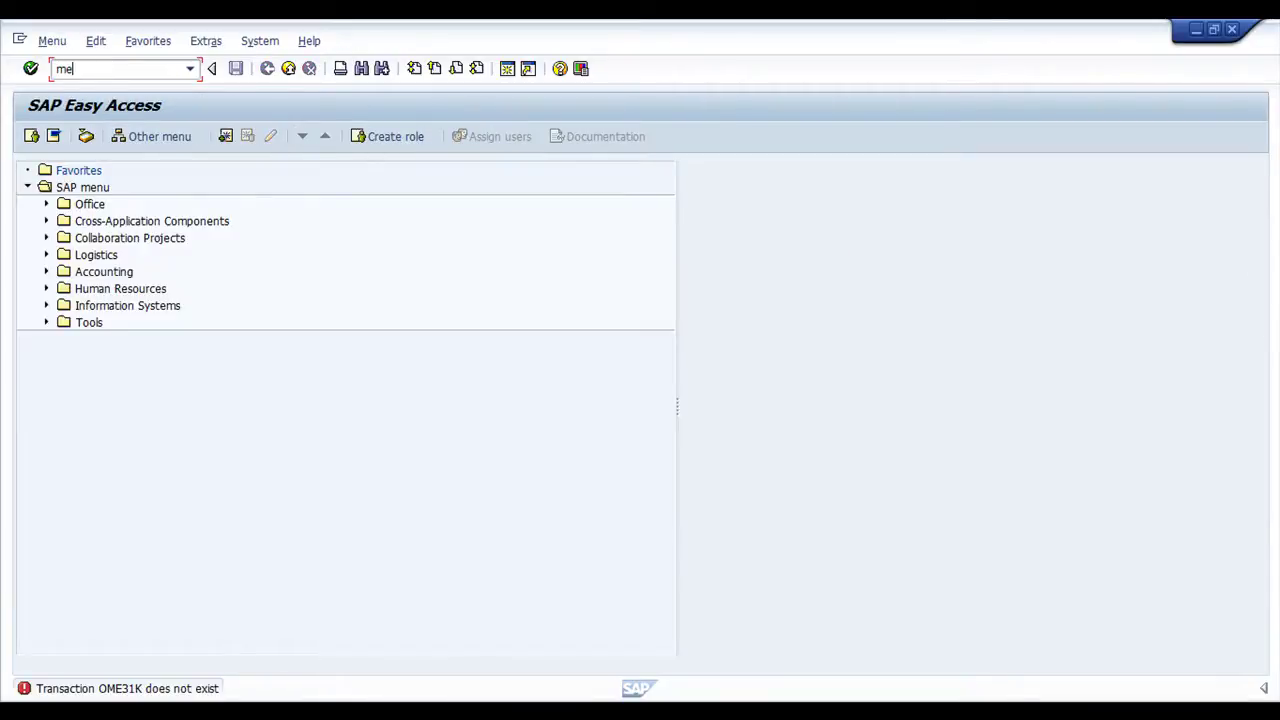
text(31k)
key(Return)
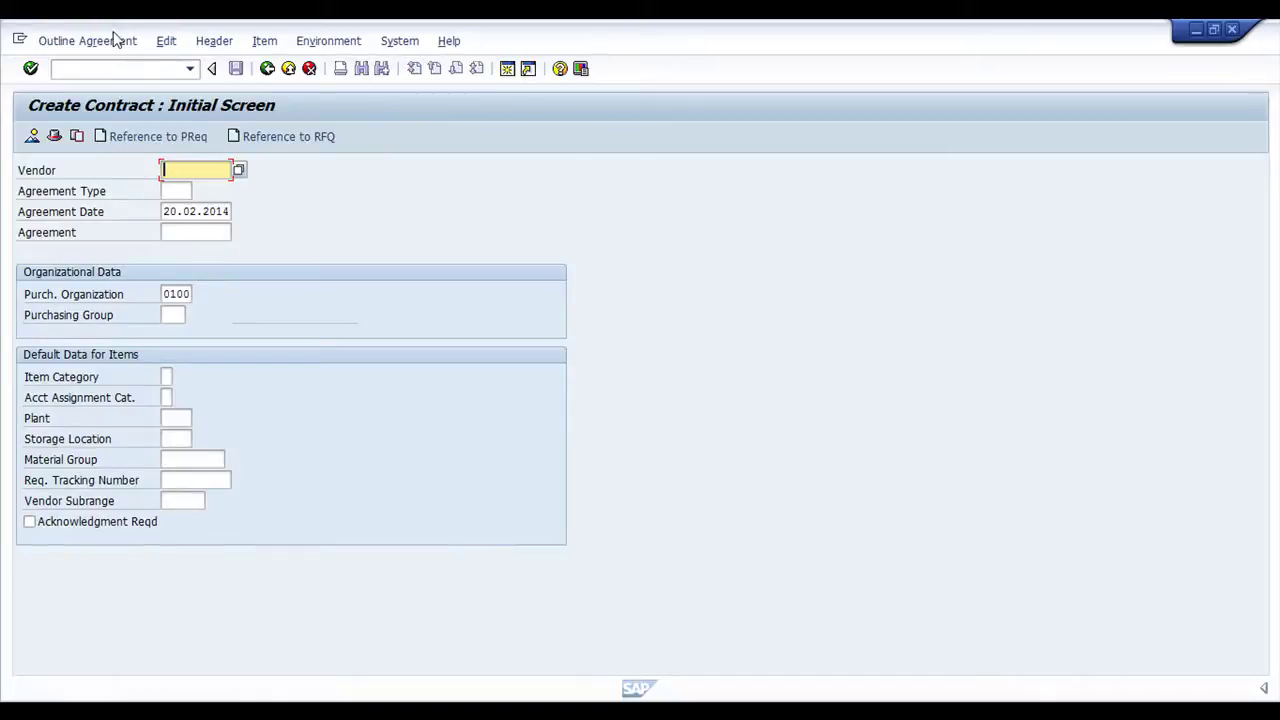
text(100)
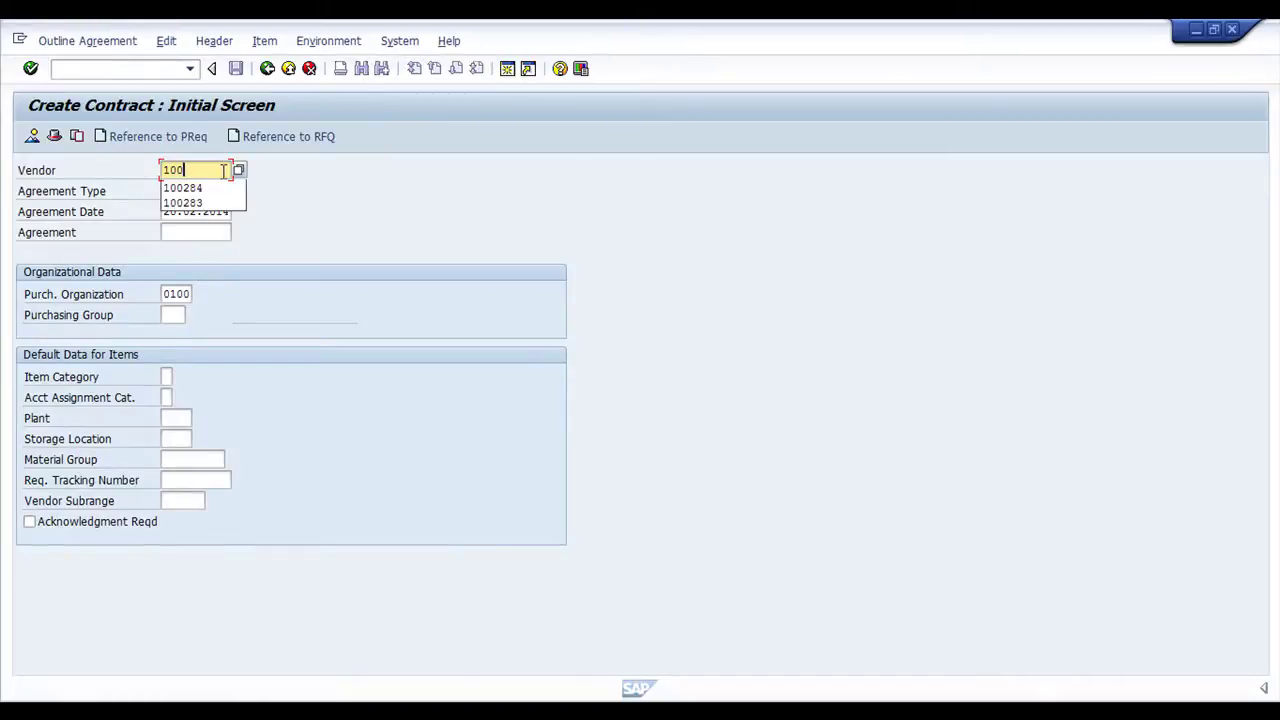
text(283)
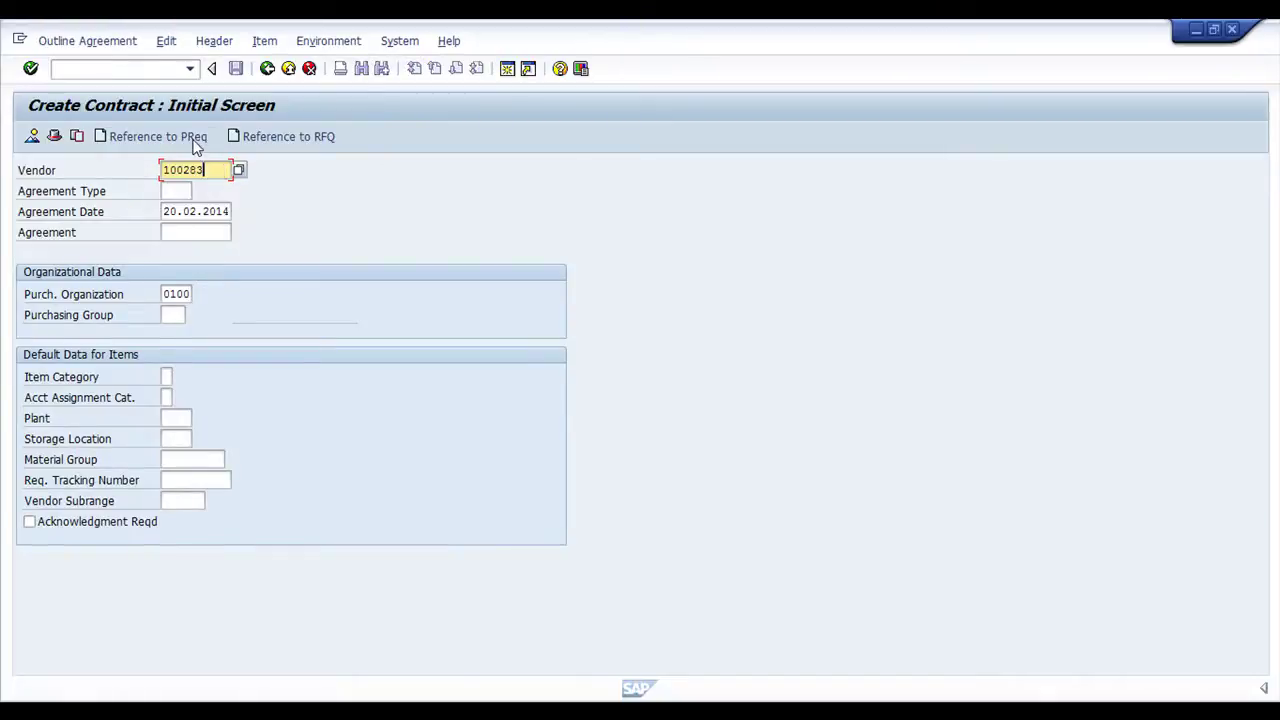
drag(226, 170, 127, 172)
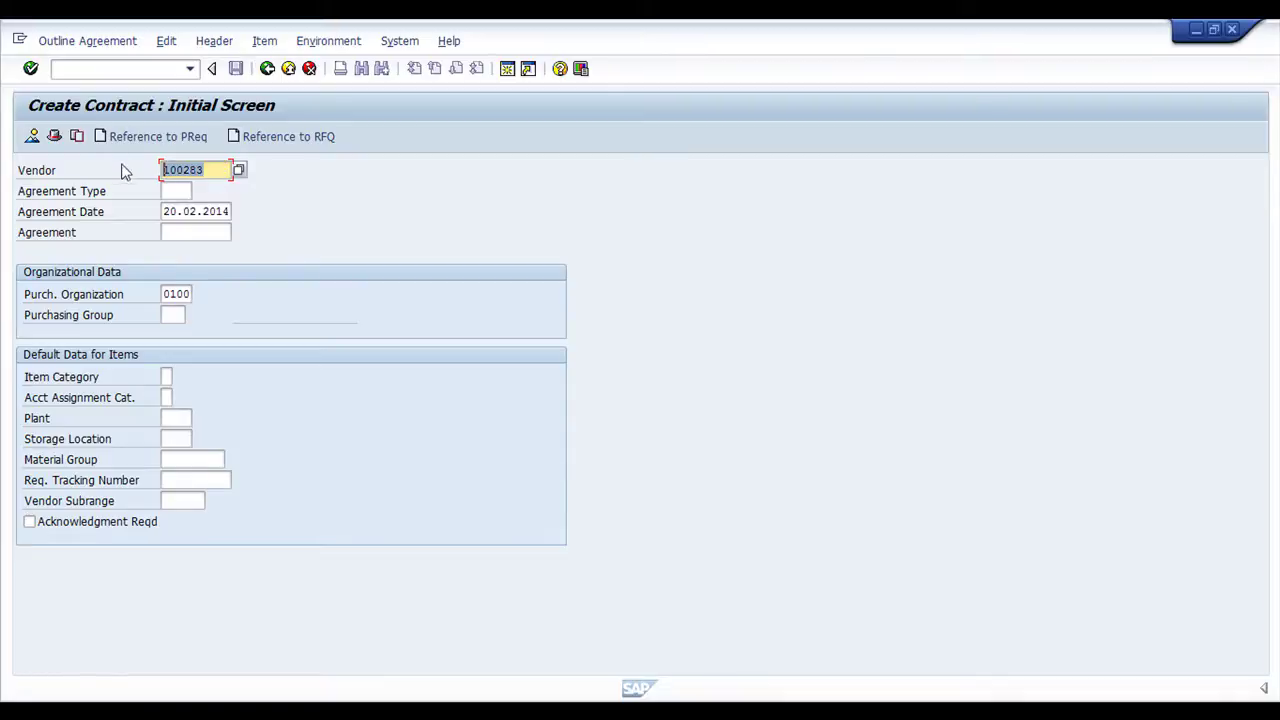
click(178, 194)
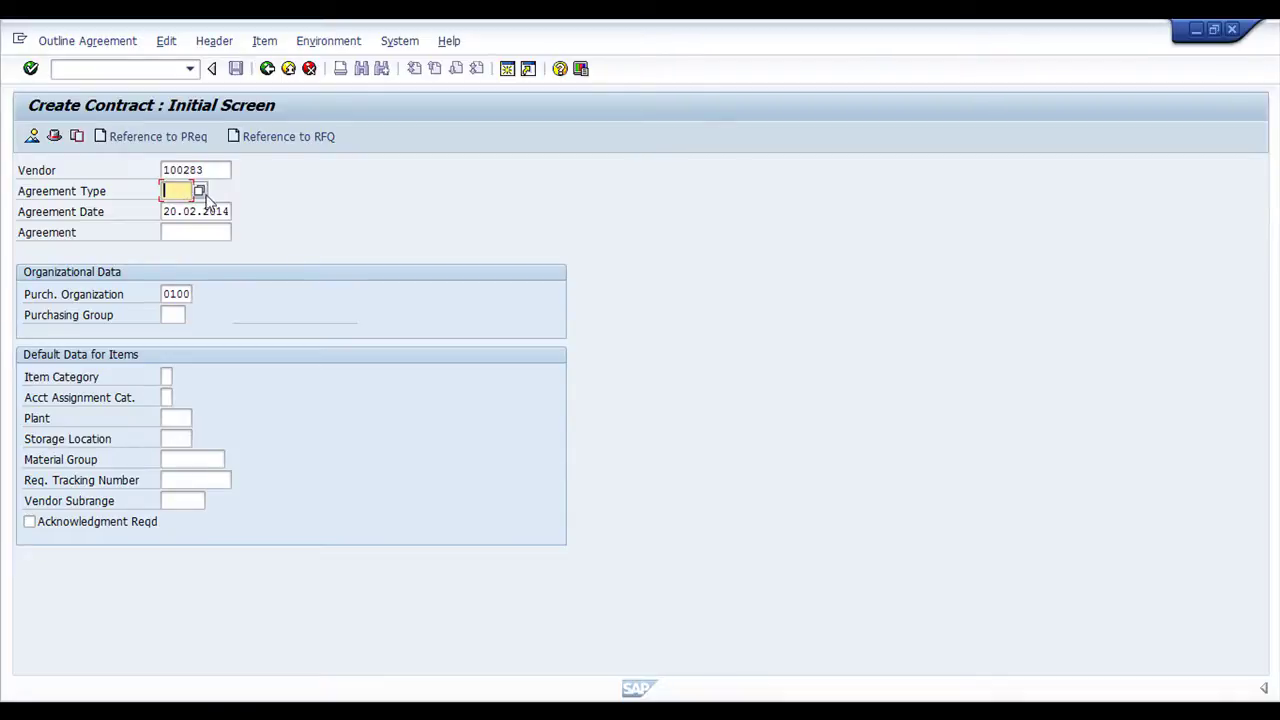
click(200, 191)
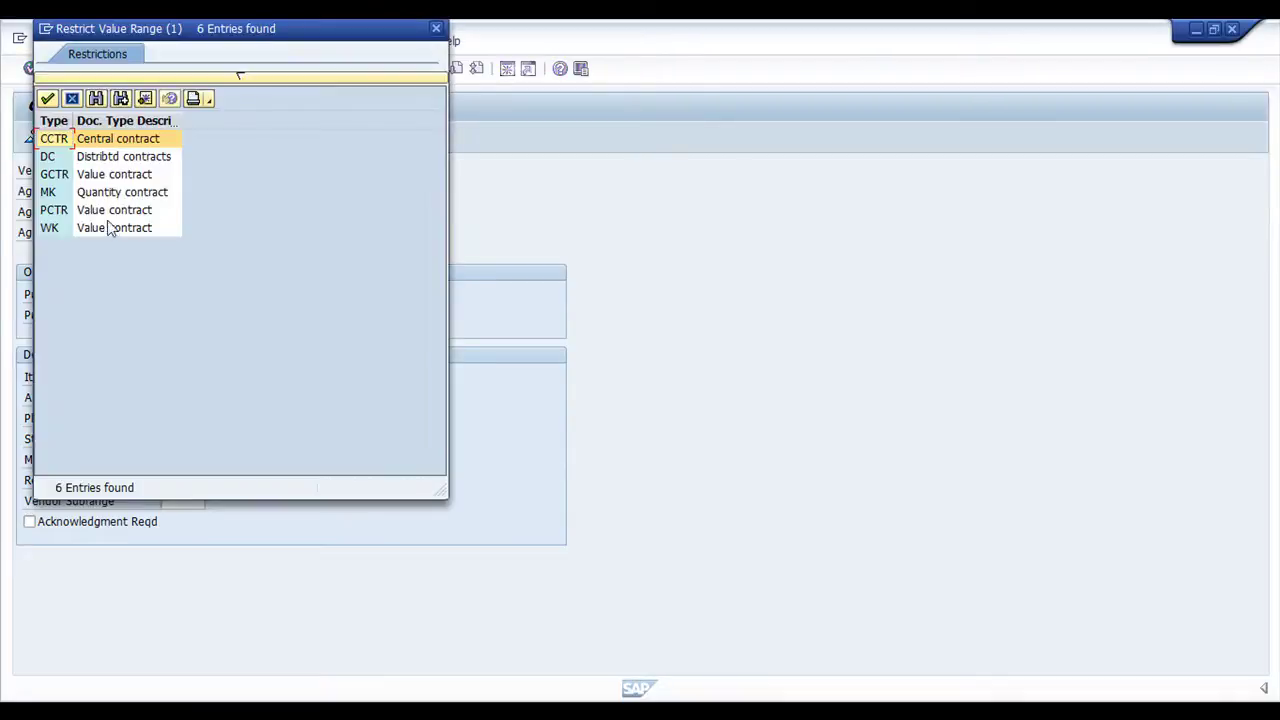
Choose agreement type WK (Value contract) from the value list
click(78, 229)
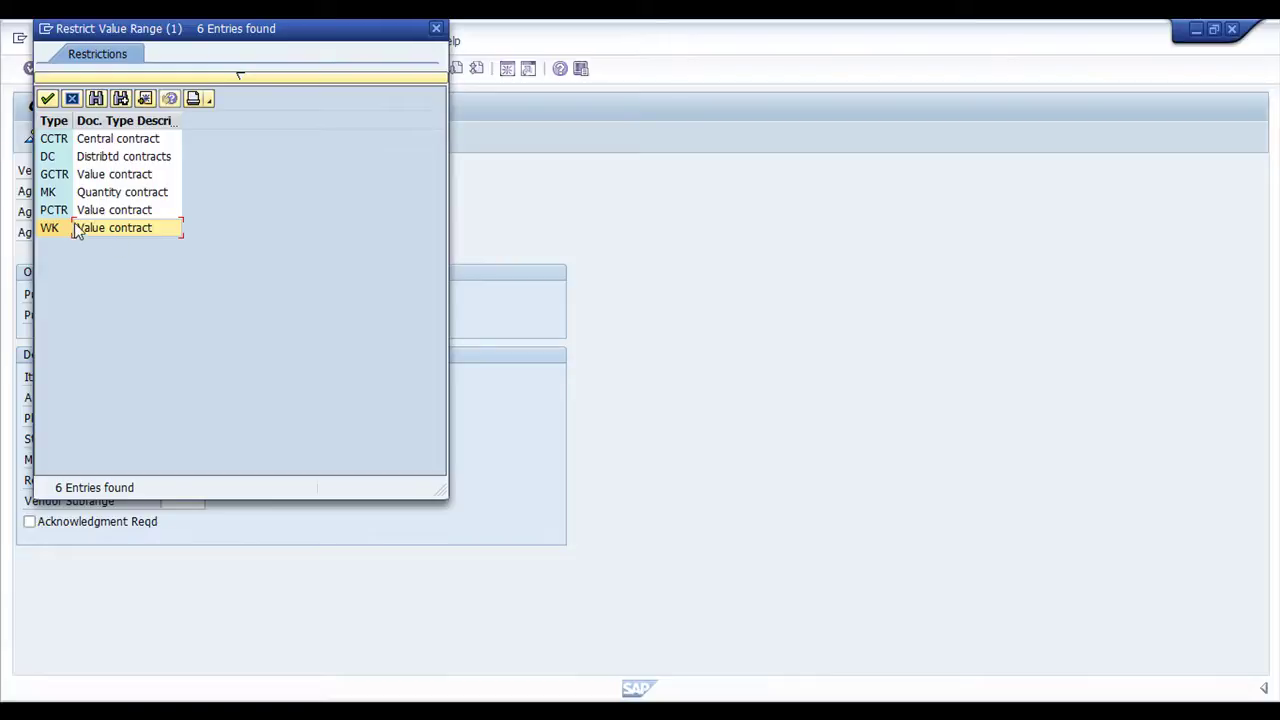
double_click(114, 230)
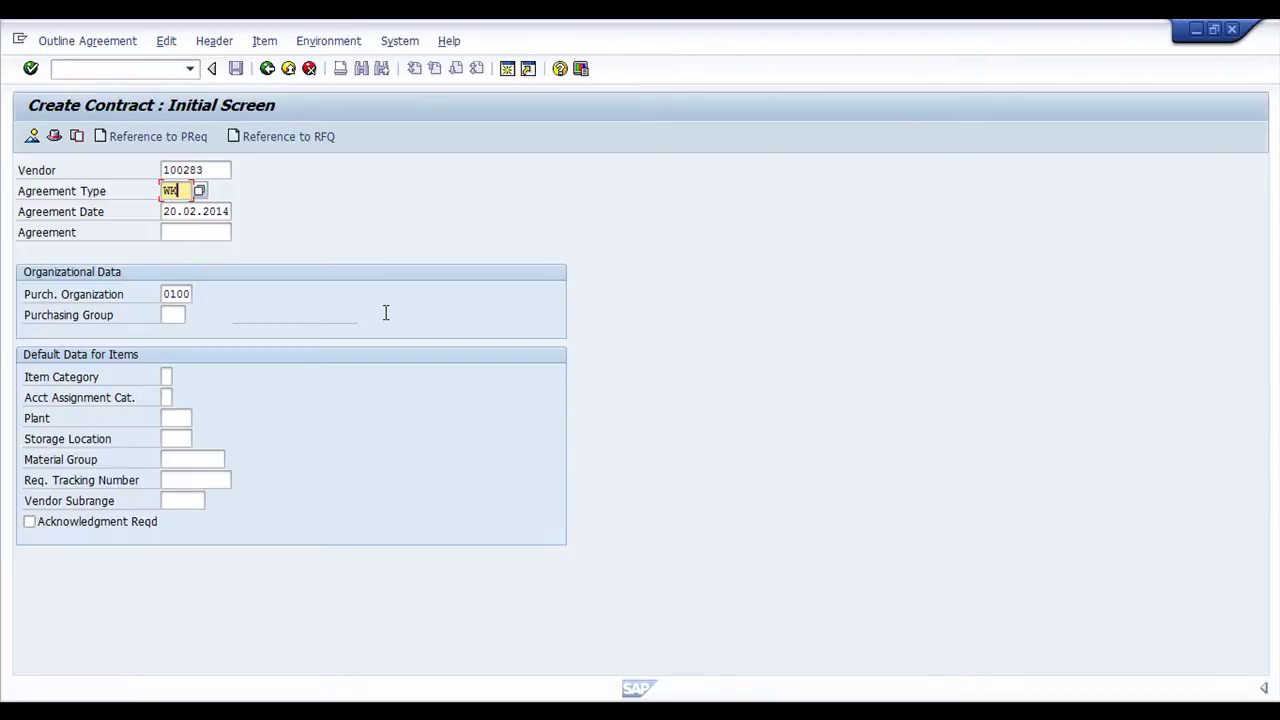
Enter purchasing group 000 and set the validity end date to 20.02.2015
click(171, 316)
text(000)
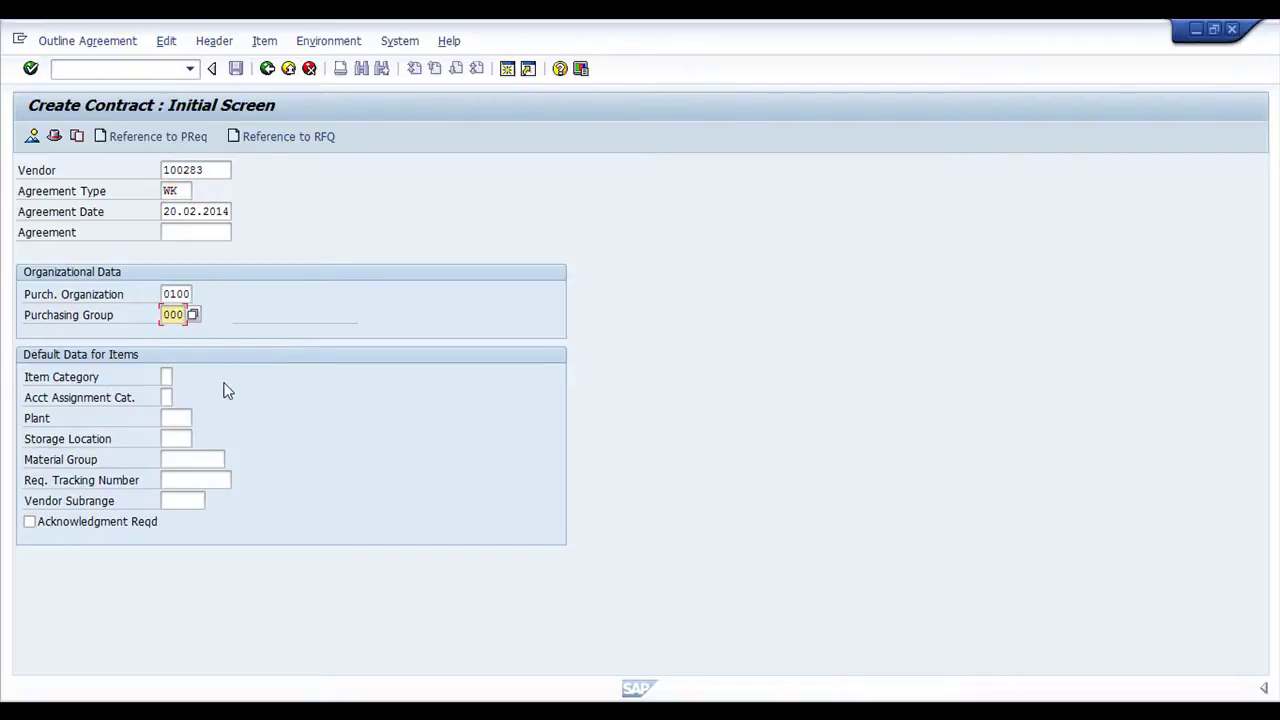
key(Return)
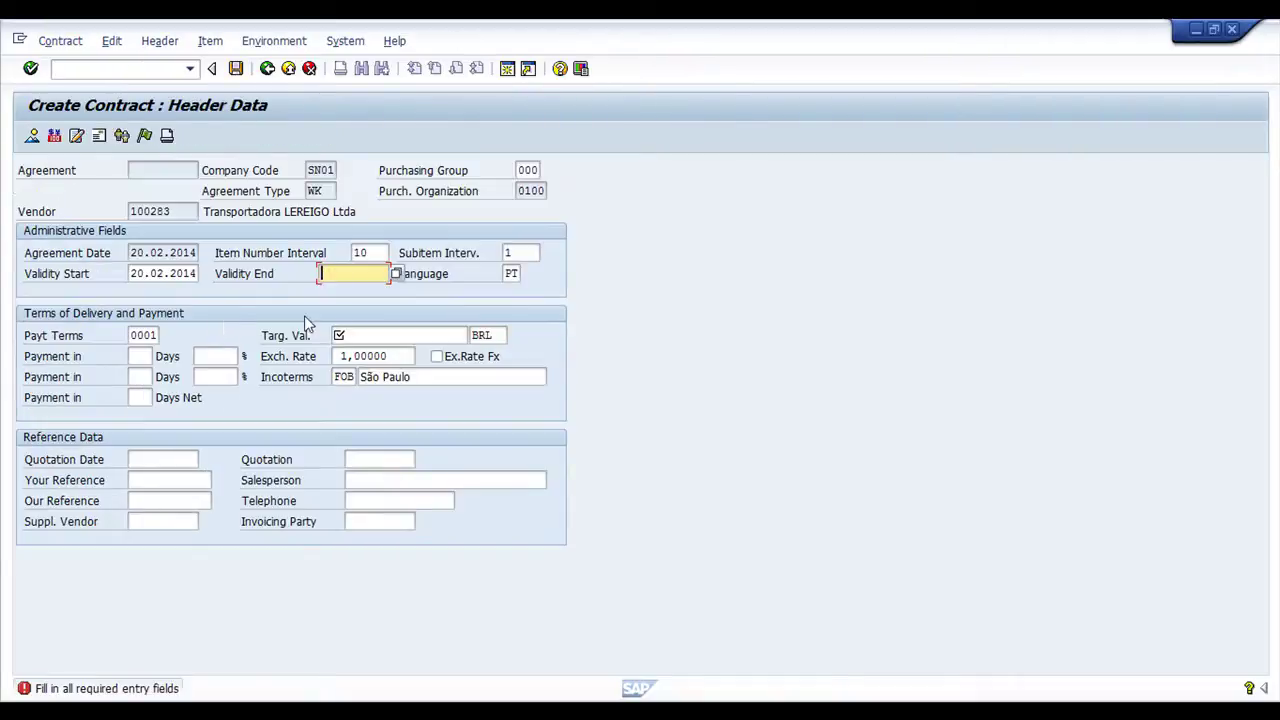
click(136, 274)
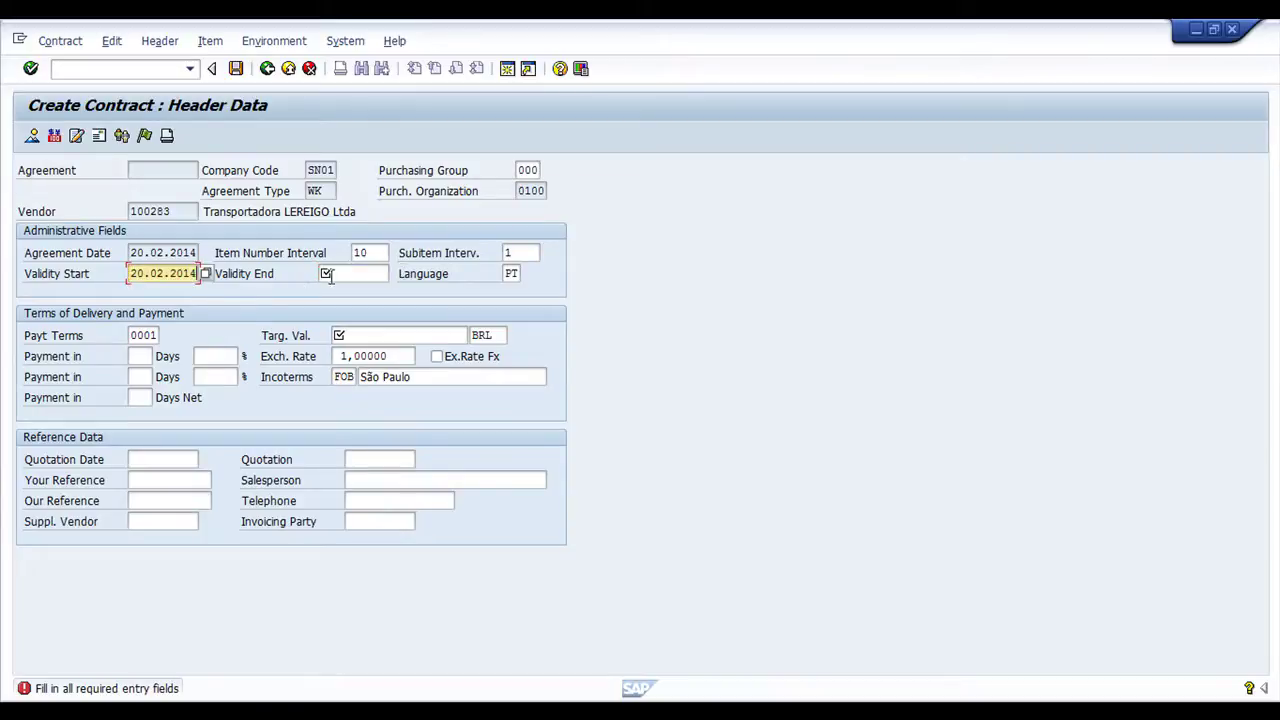
click(326, 276)
text(20.02.2014)
text(15)
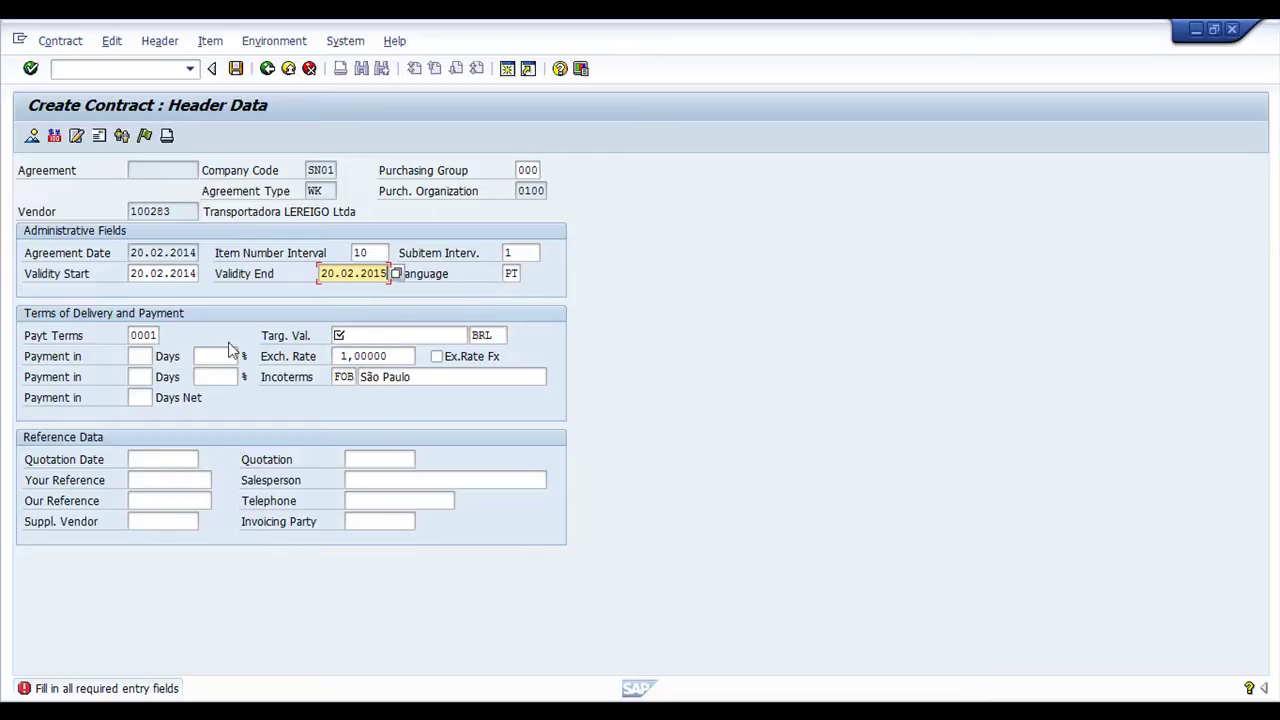
Set the contract target value to 500000 and confirm the header data
click(380, 336)
text(500)
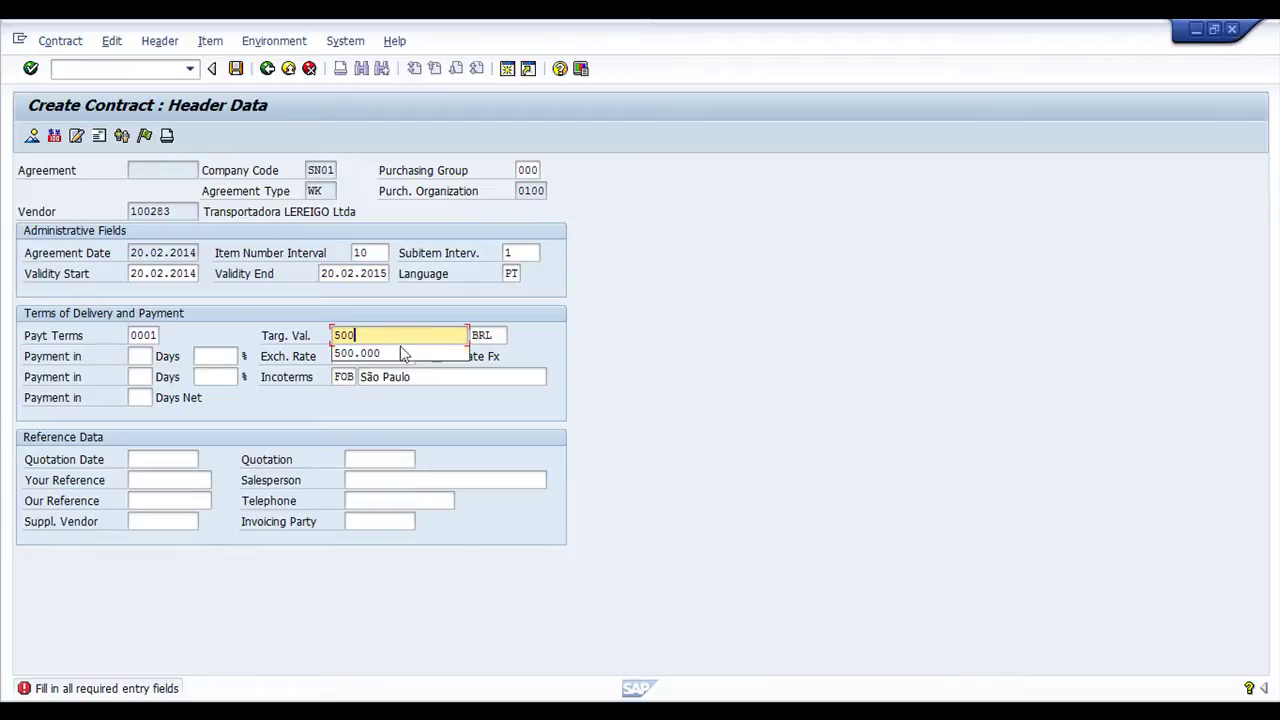
click(400, 353)
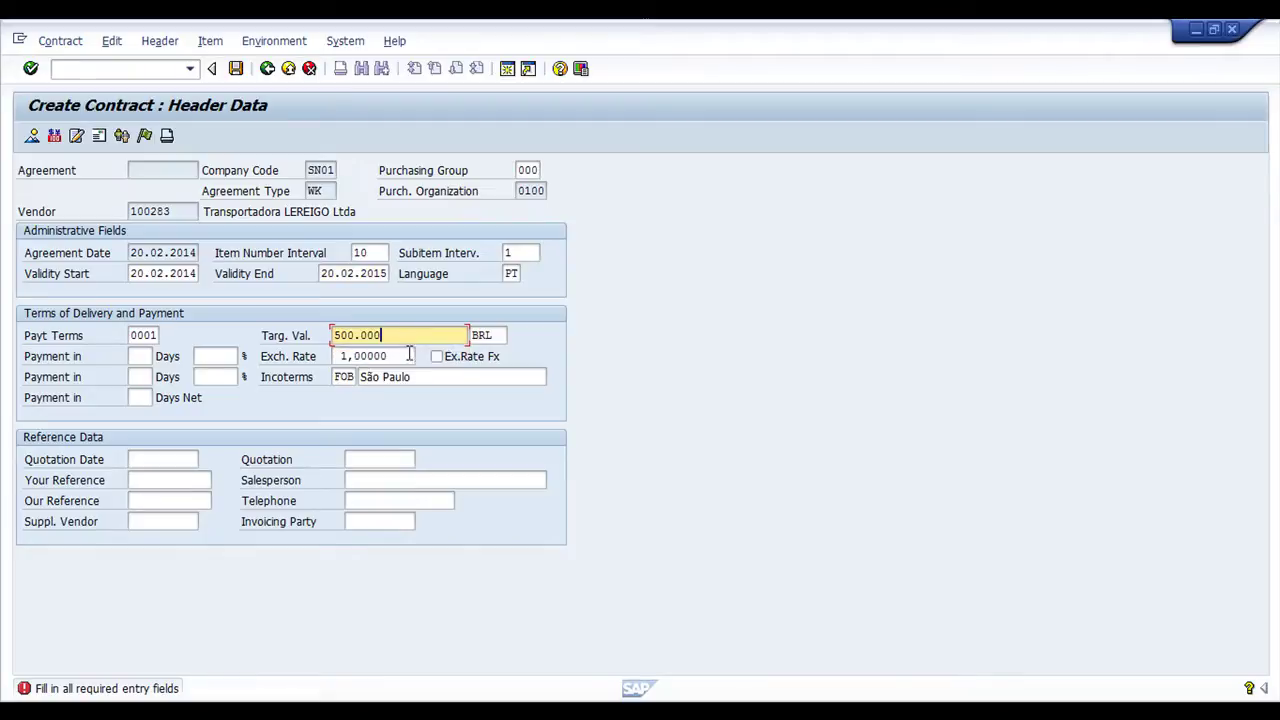
click(357, 335)
key(Delete)
text(.)
key(BackSpace)
click(140, 337)
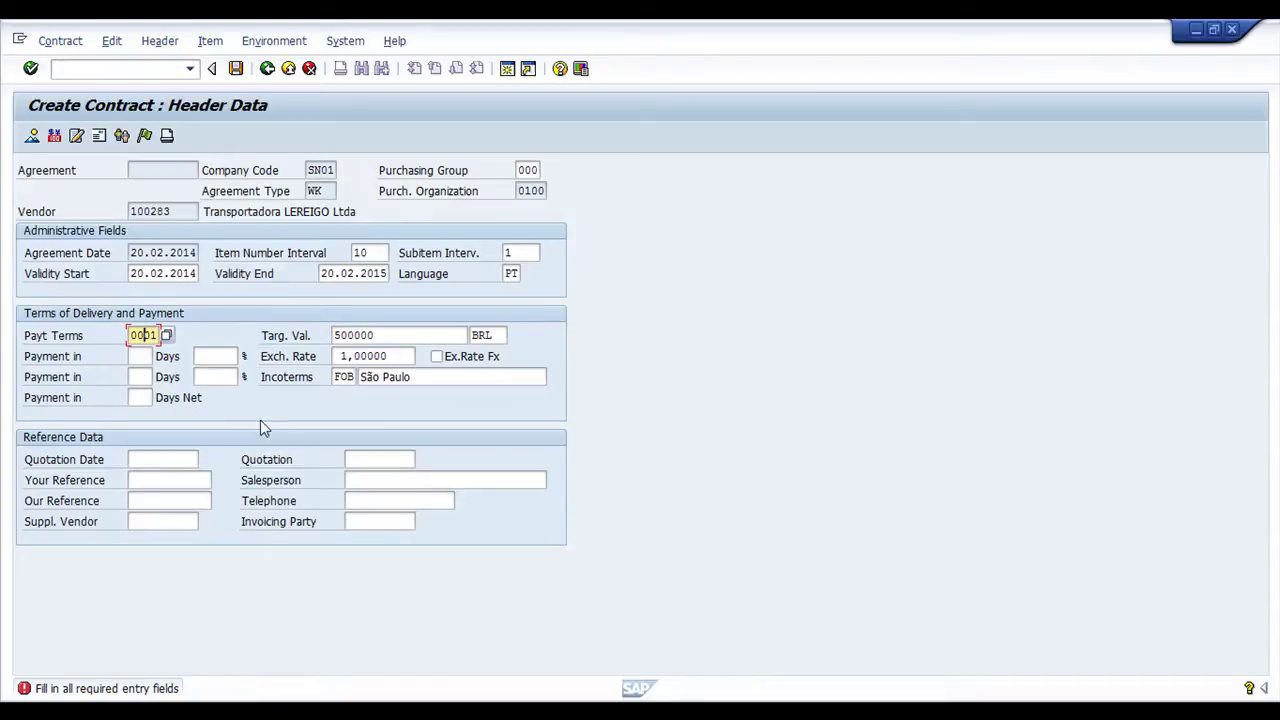
key(Return)
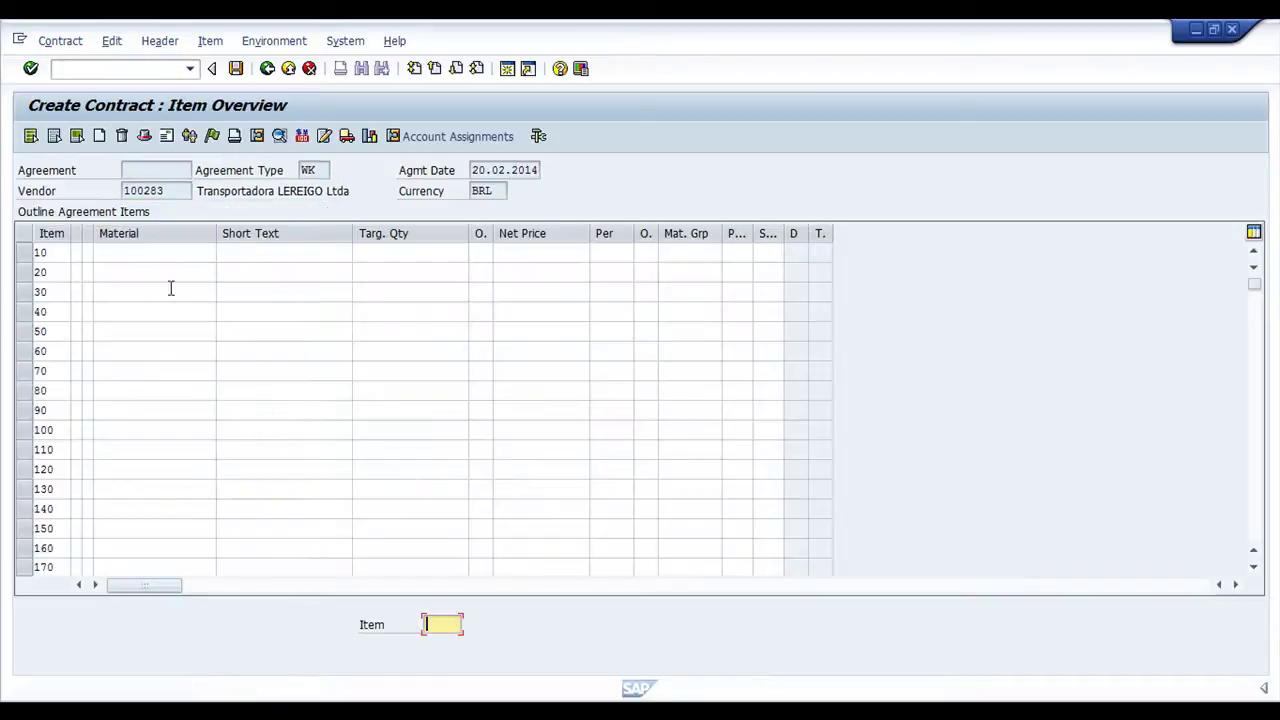
Enter item 10: material 1798, target quantity 500, net price 0,01, account assignment K
click(140, 252)
text(1798)
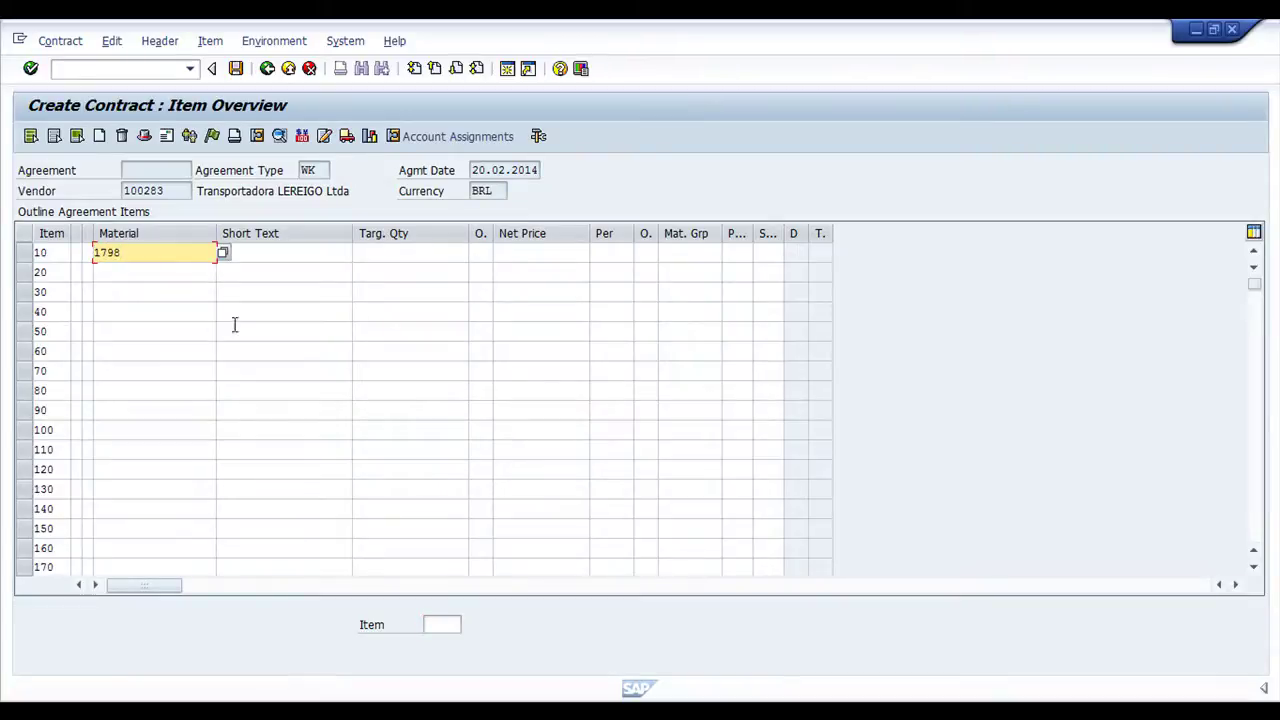
click(387, 253)
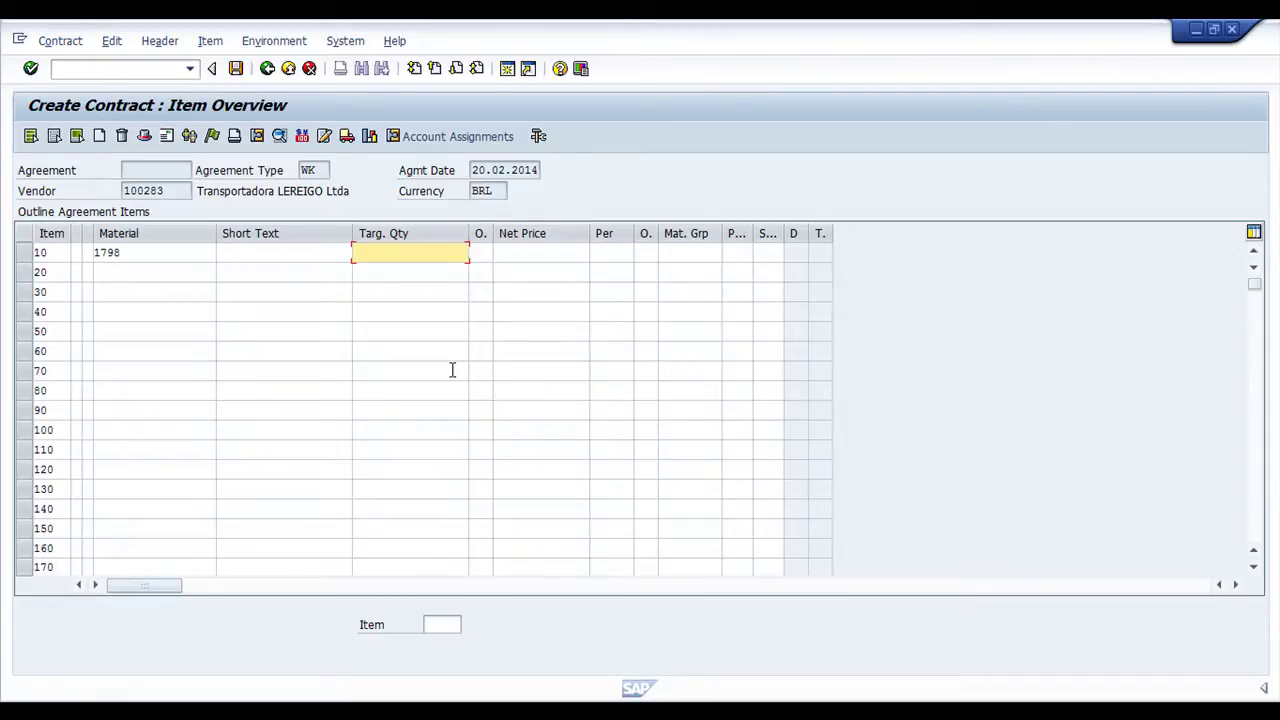
text(500)
click(516, 256)
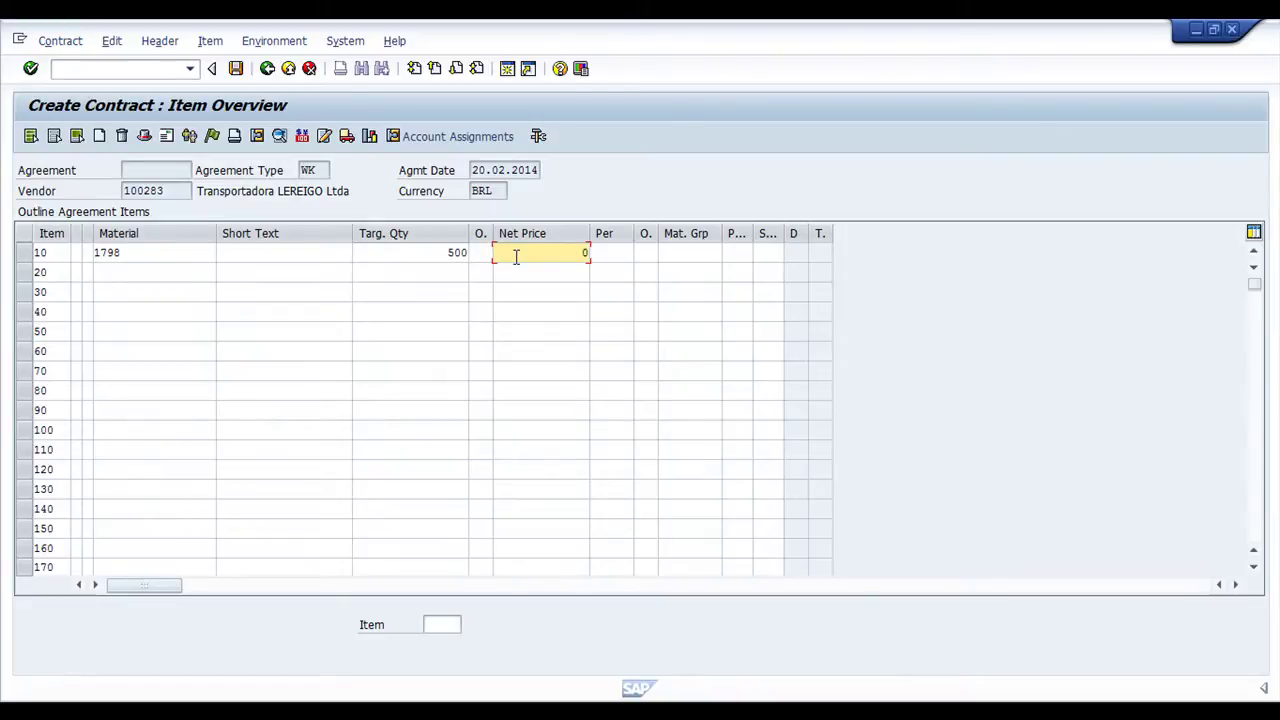
text(,01)
click(88, 253)
text(k)
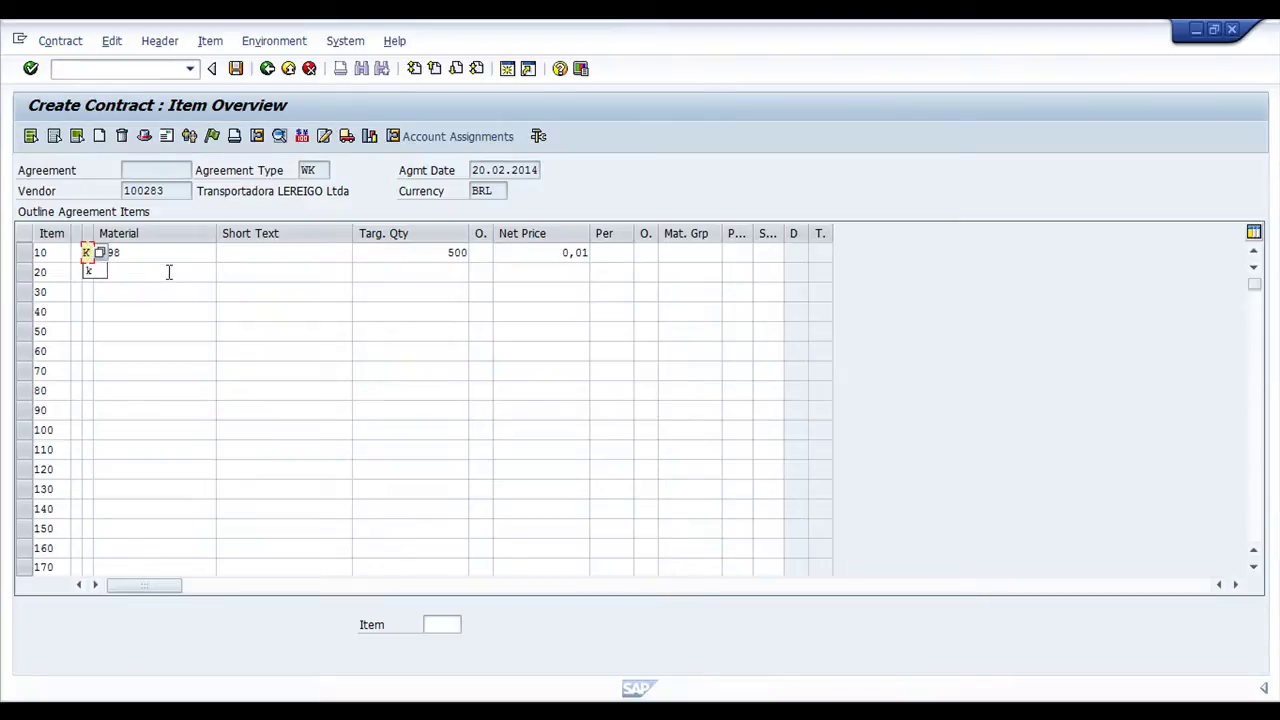
click(178, 253)
key(Return)
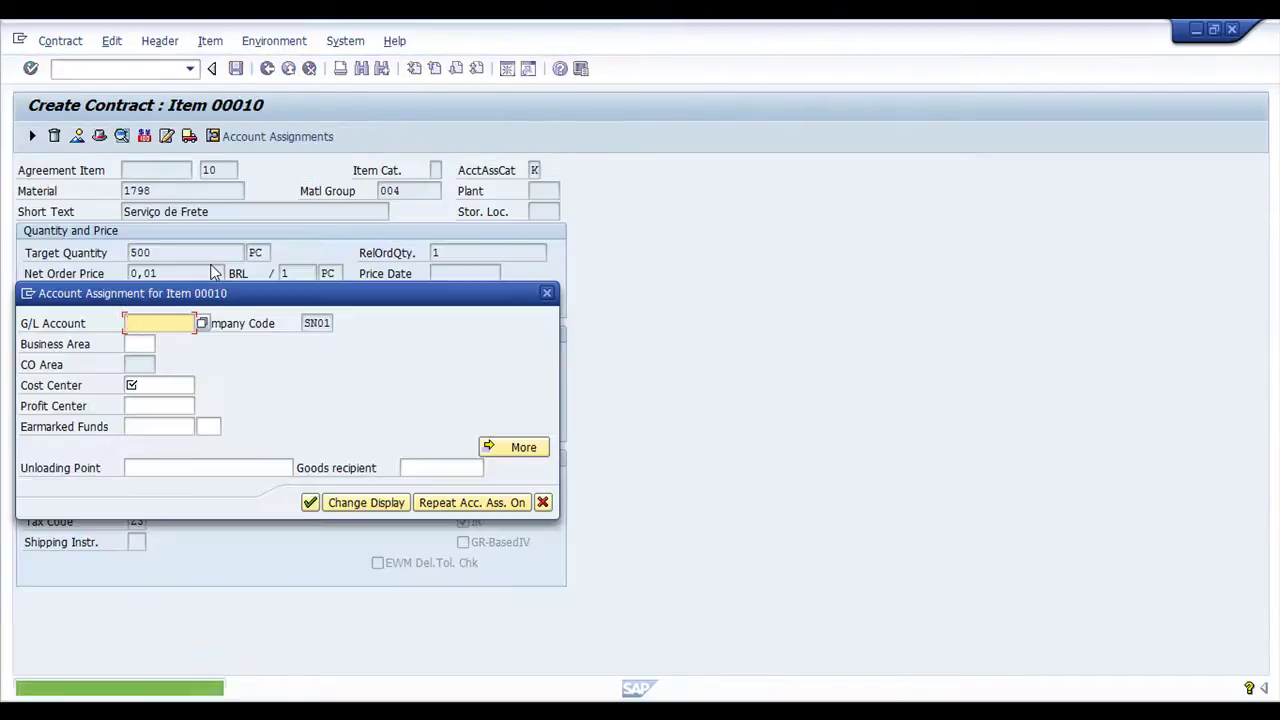
Fill in G/L account 476000 and cost center CC0100-001 for item 10, then confirm
text(4)
click(155, 343)
click(160, 385)
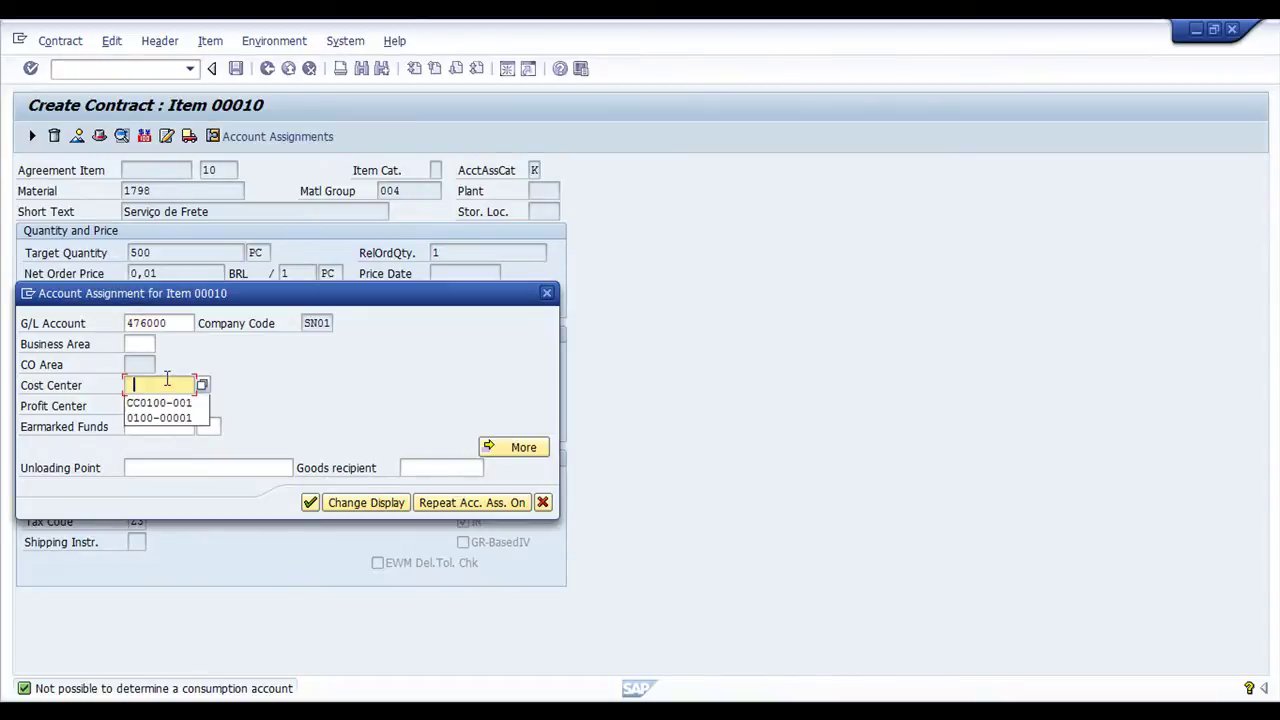
click(165, 404)
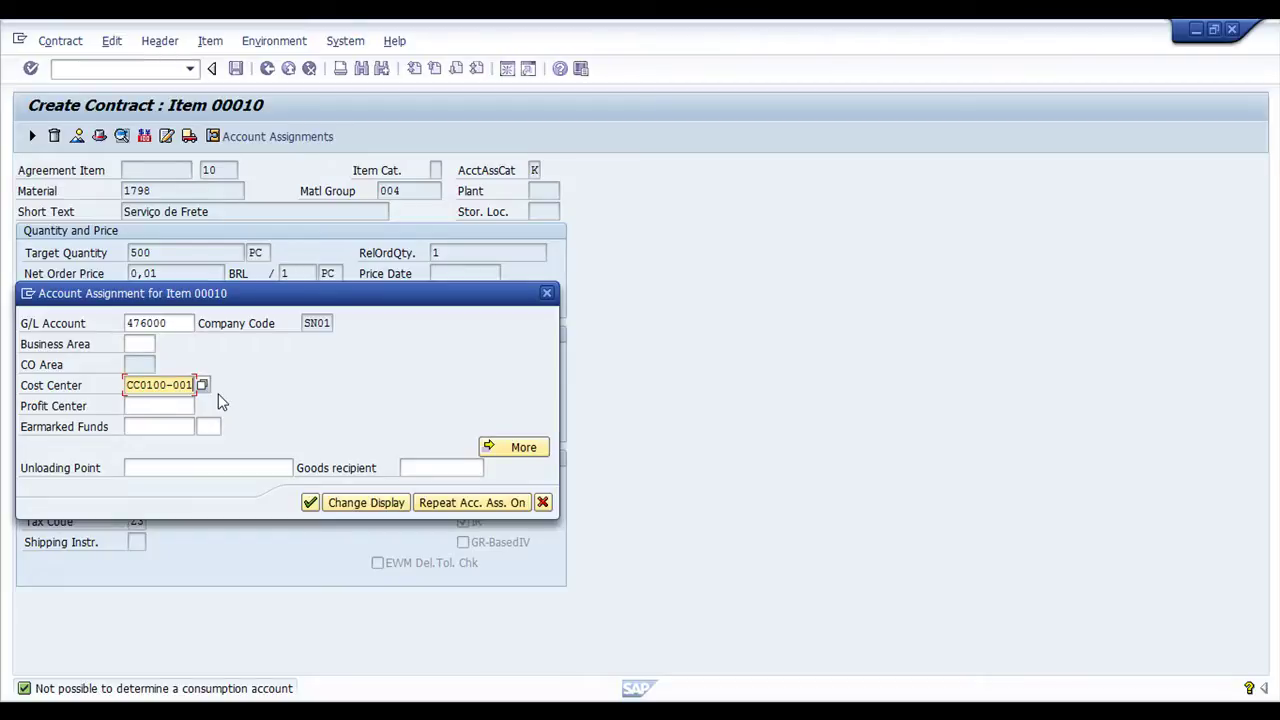
key(Return)
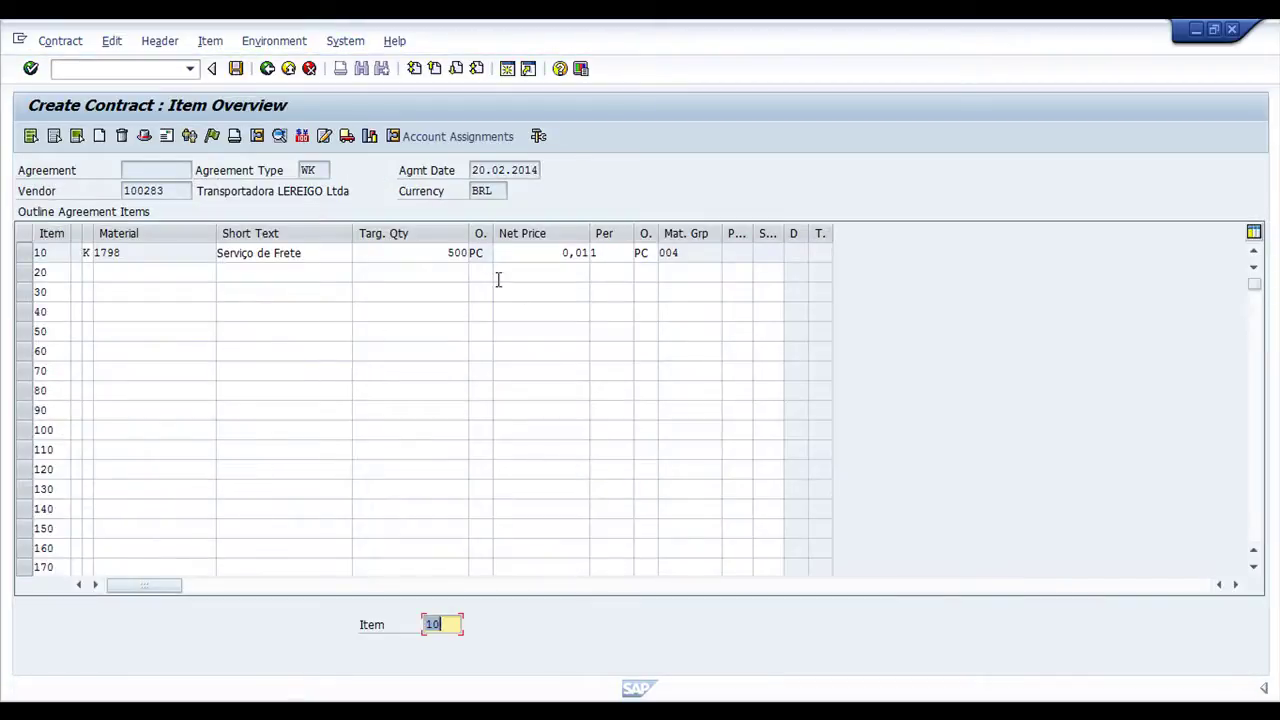
In item 10's details, uncheck goods receipt, replace tax code Z3 with ZF, and go back
click(35, 253)
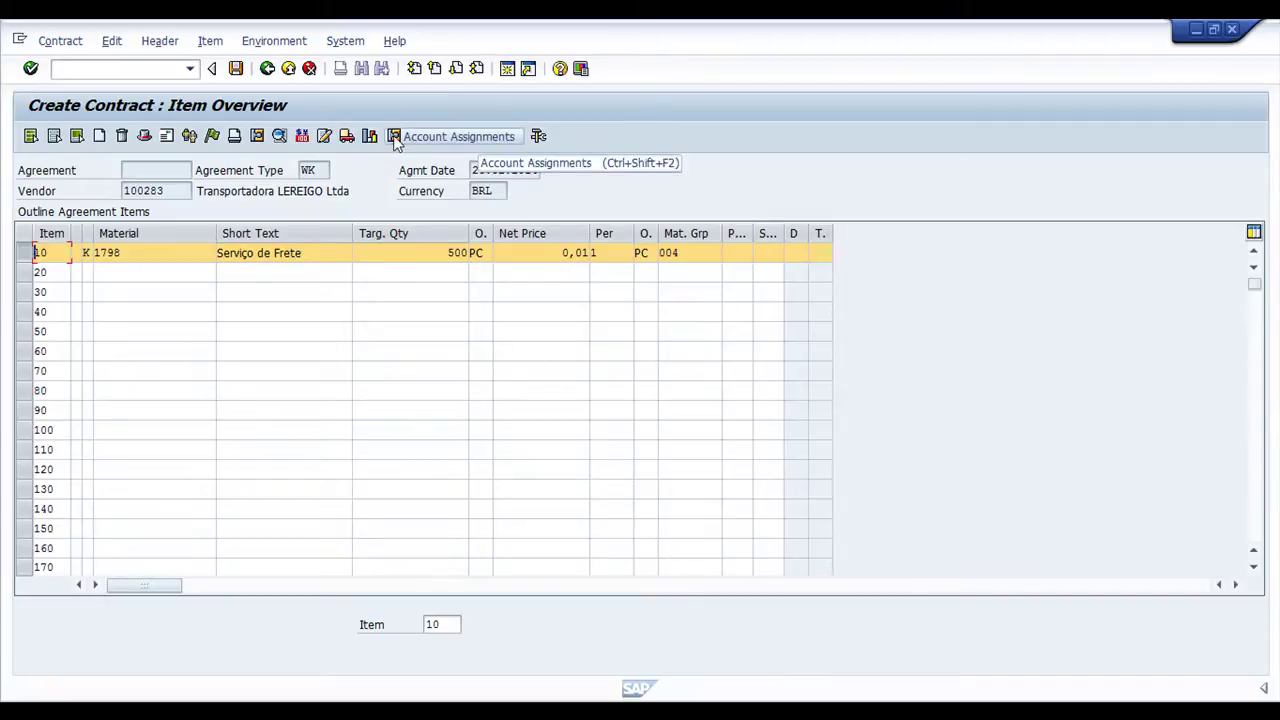
click(256, 136)
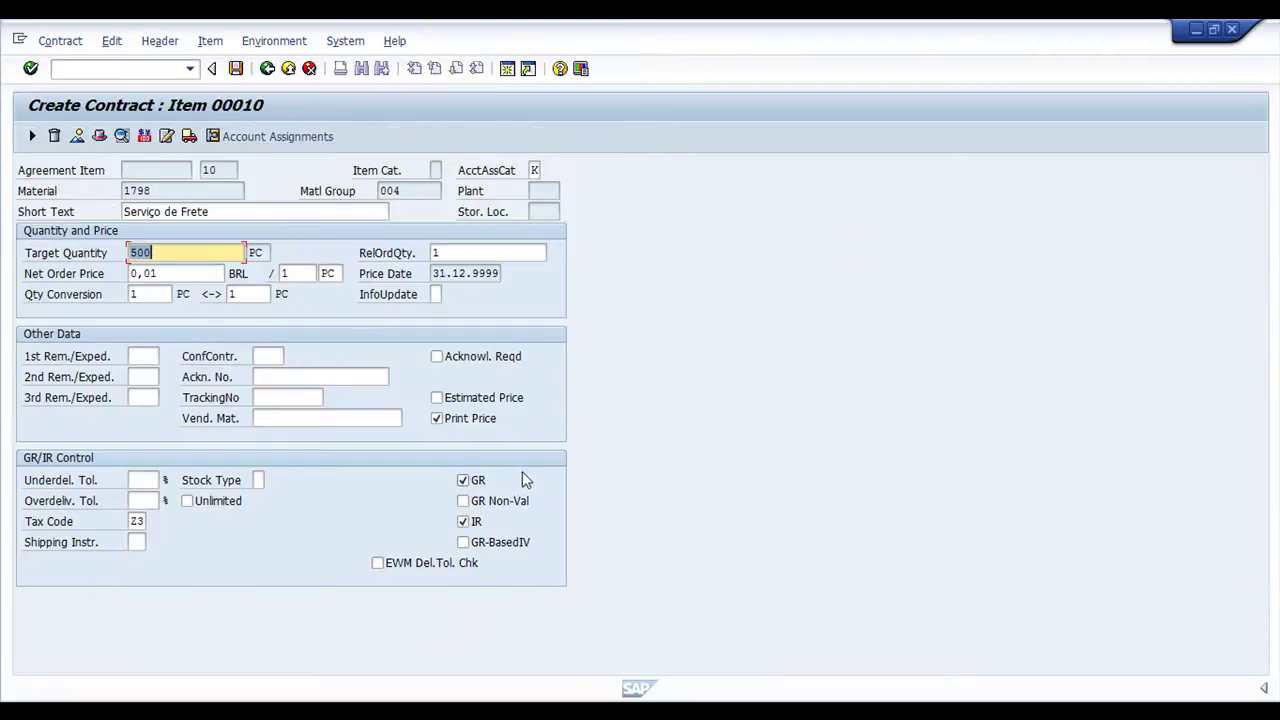
click(463, 481)
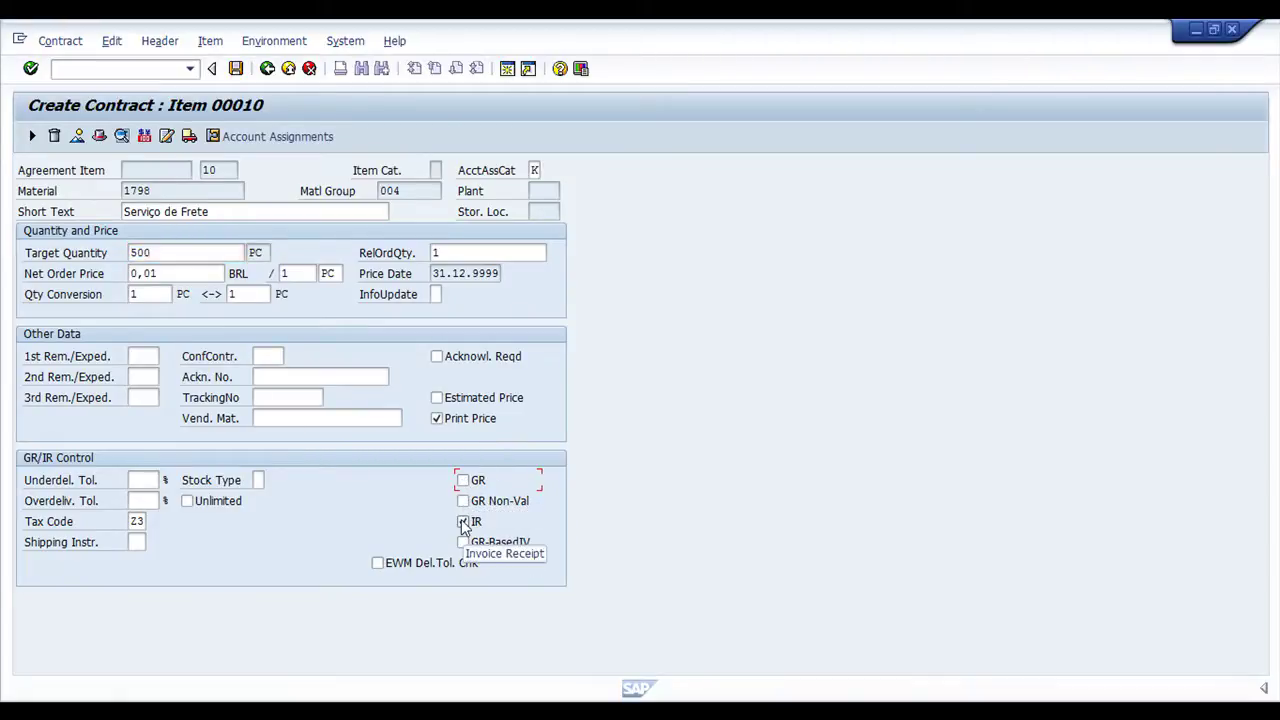
click(138, 521)
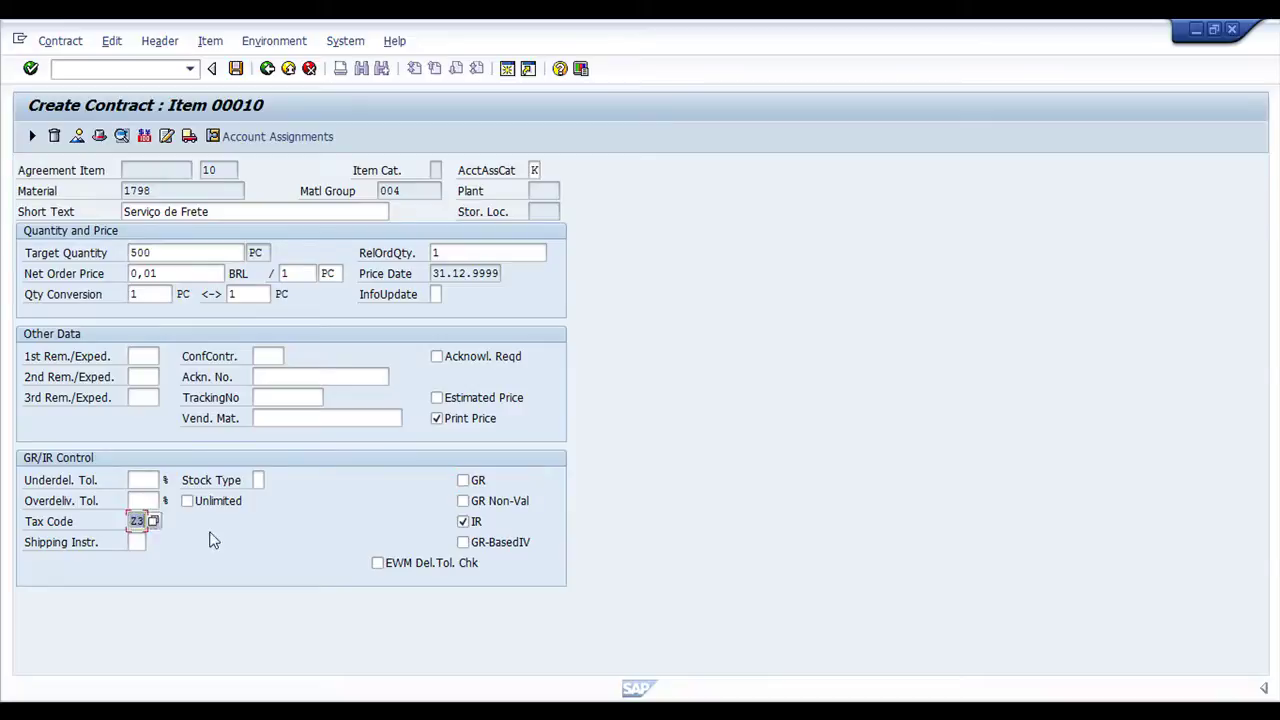
text(zf)
key(F3)
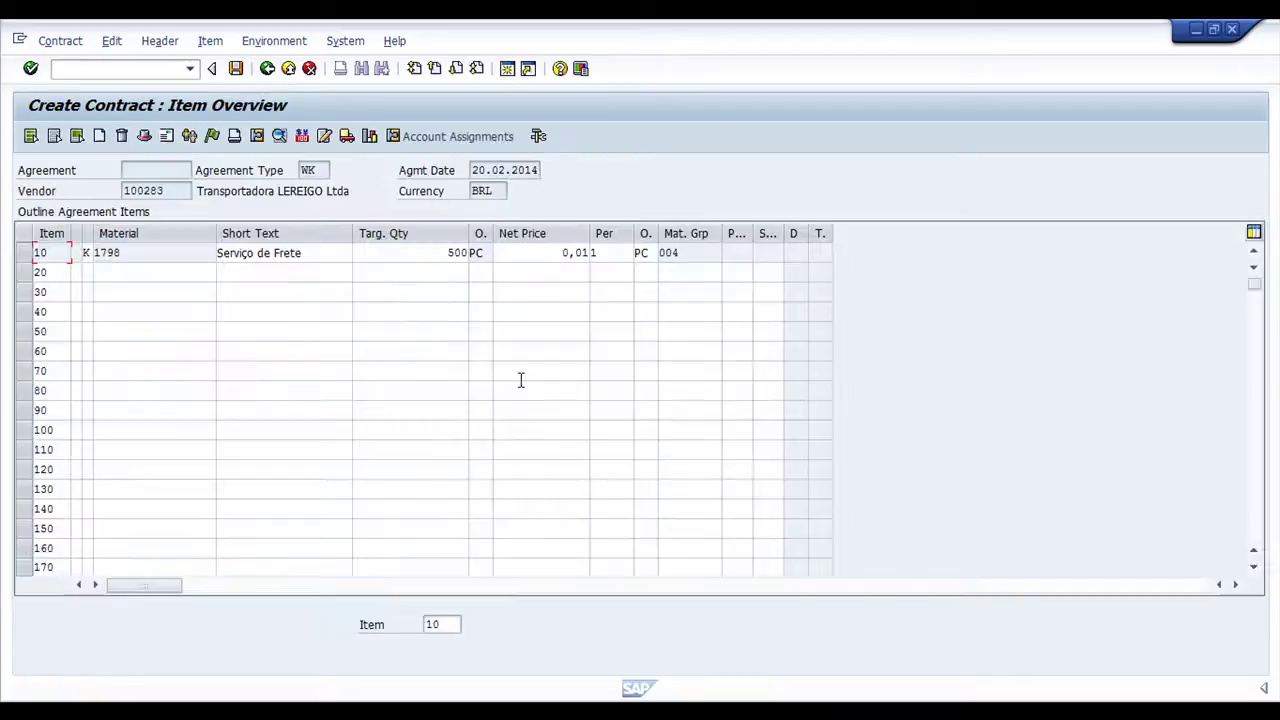
click(237, 70)
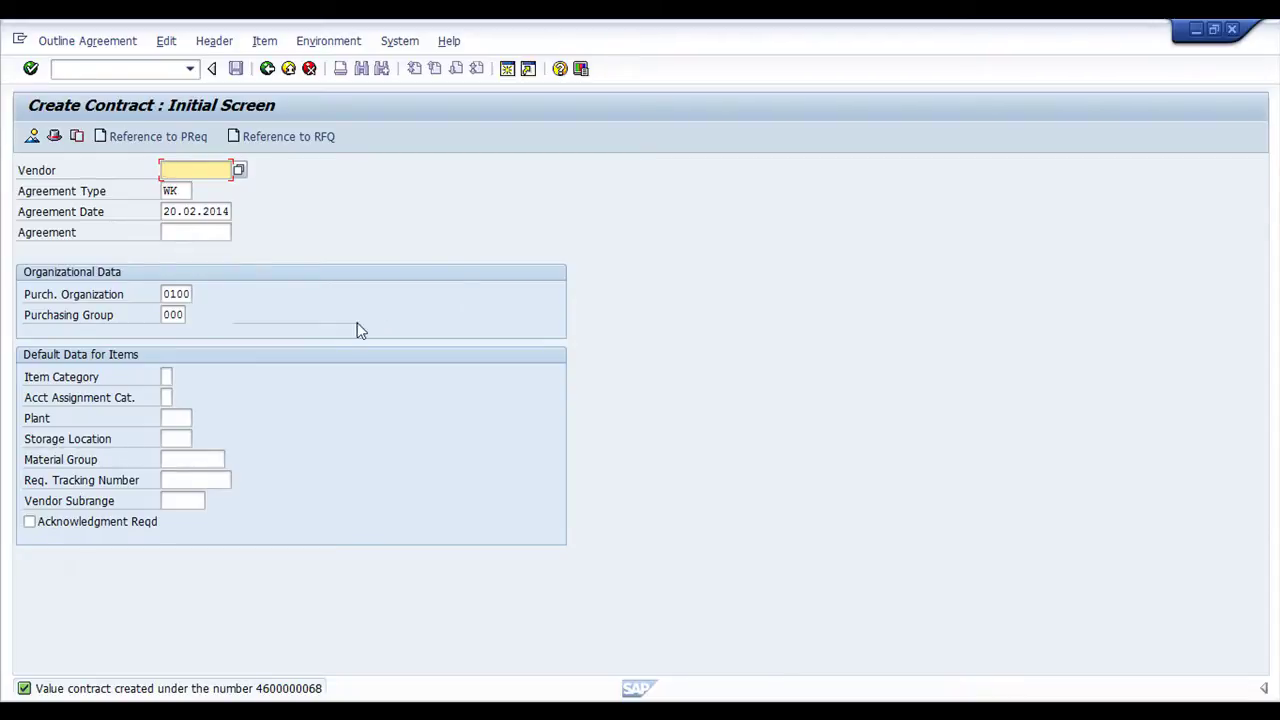
click(100, 42)
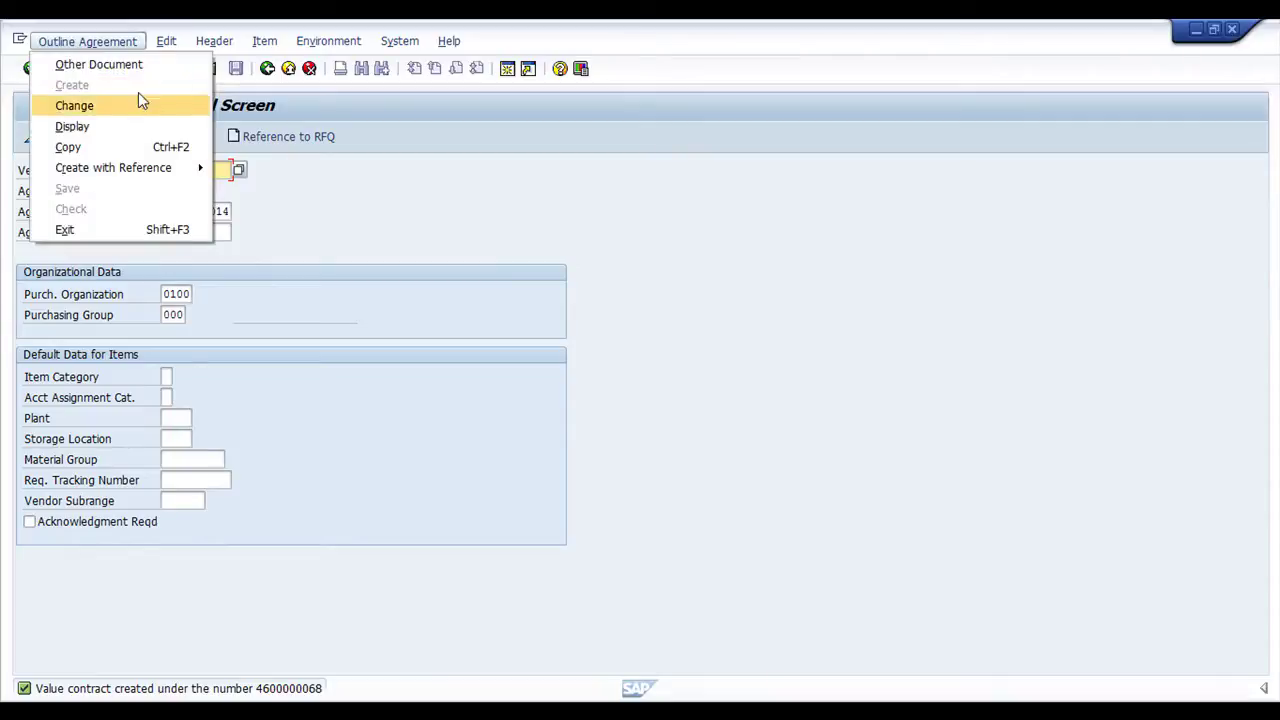
click(136, 136)
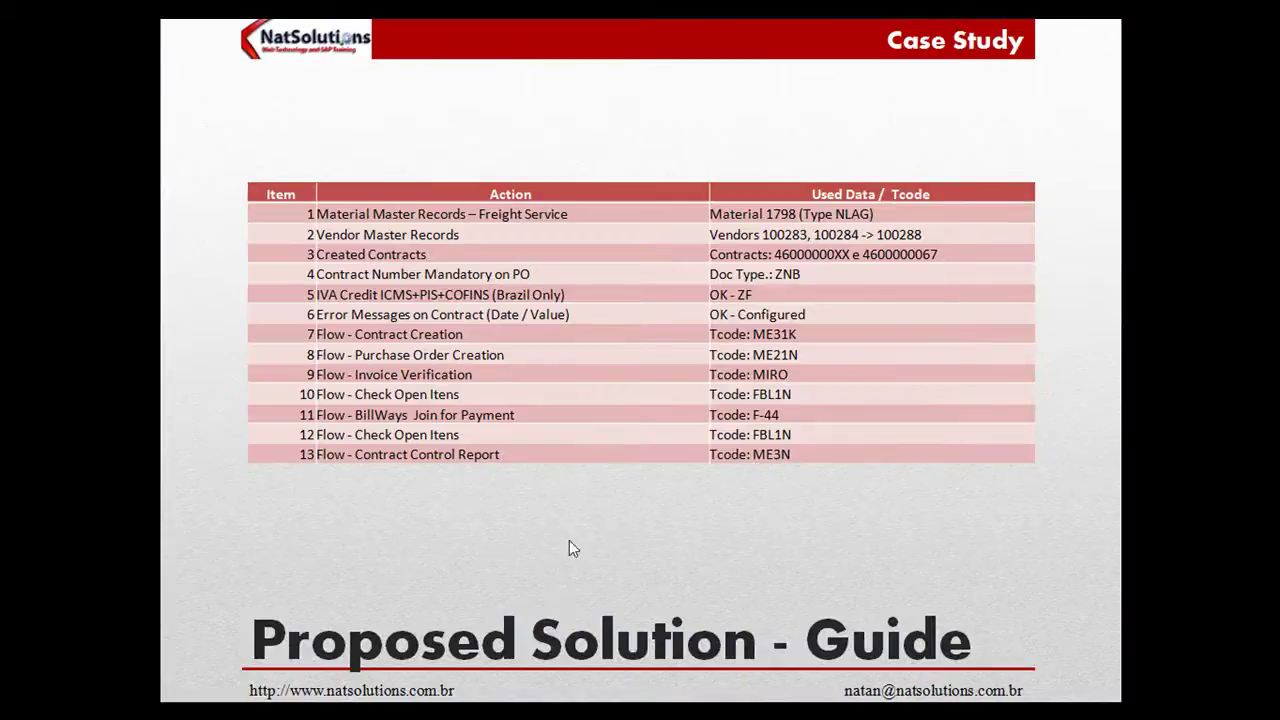
key(alt+Tab)
key(alt+Tab)
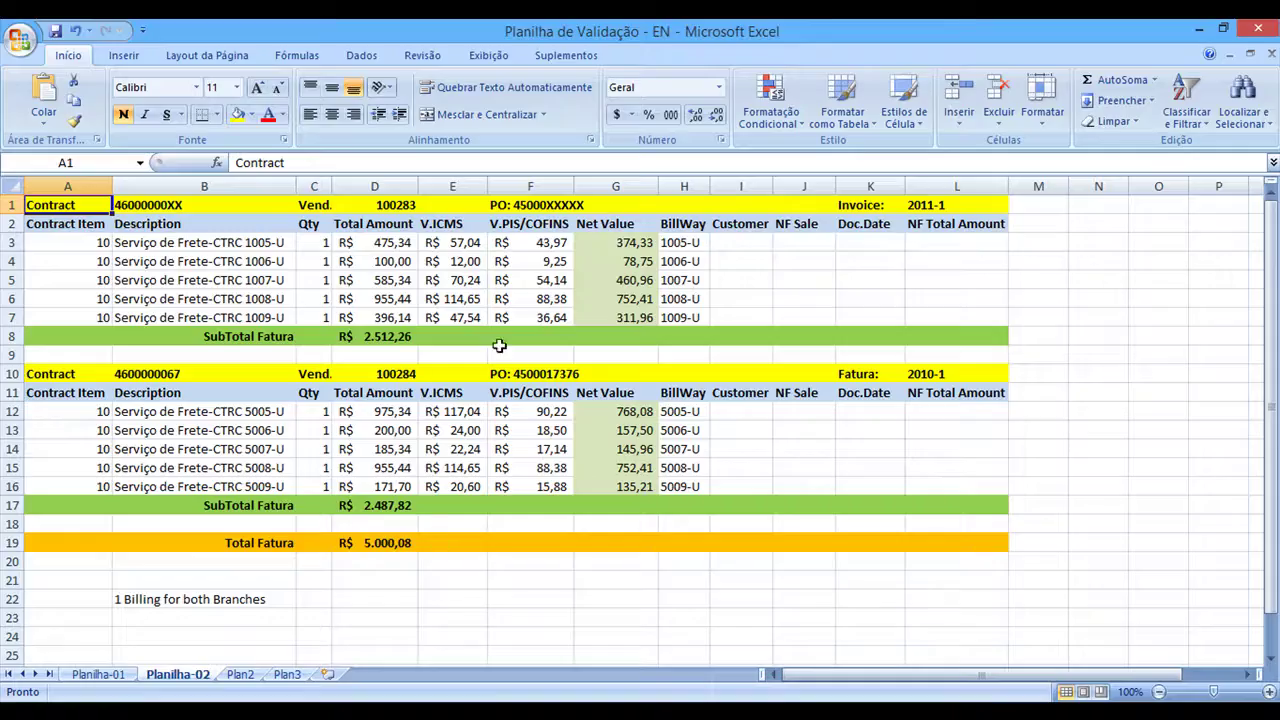
click(572, 206)
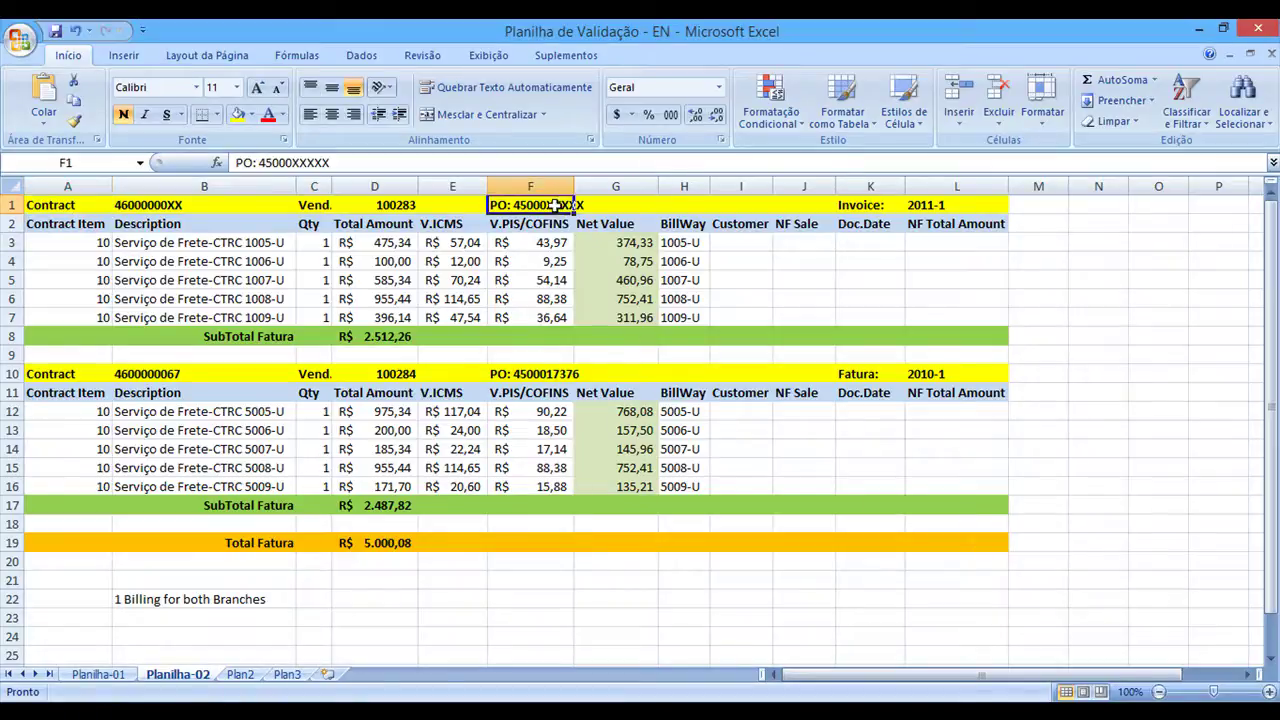
click(338, 163)
key(shift+Left)
key(shift+Left)
key(shift+Left)
key(shift+Left)
key(shift+Left)
key(shift+Left)
key(shift+Left)
key(shift+Left)
key(shift+Left)
key(shift+Left)
key(ctrl+v)
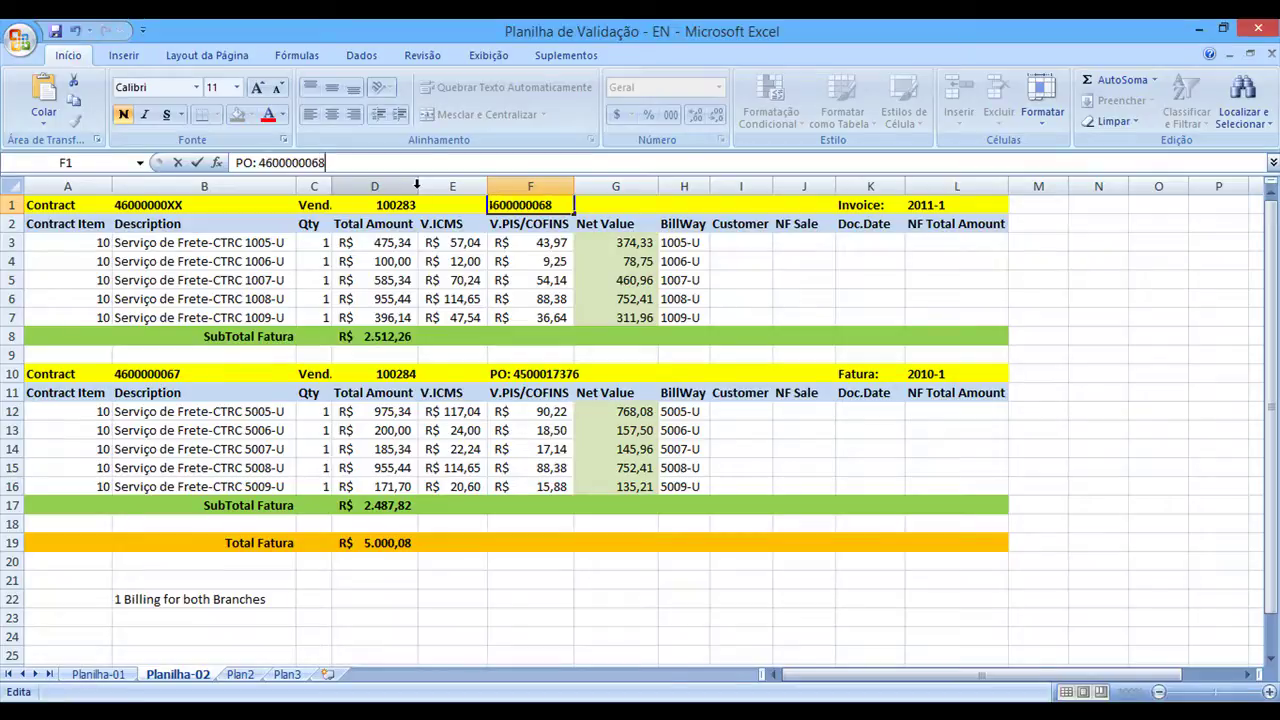
click(536, 297)
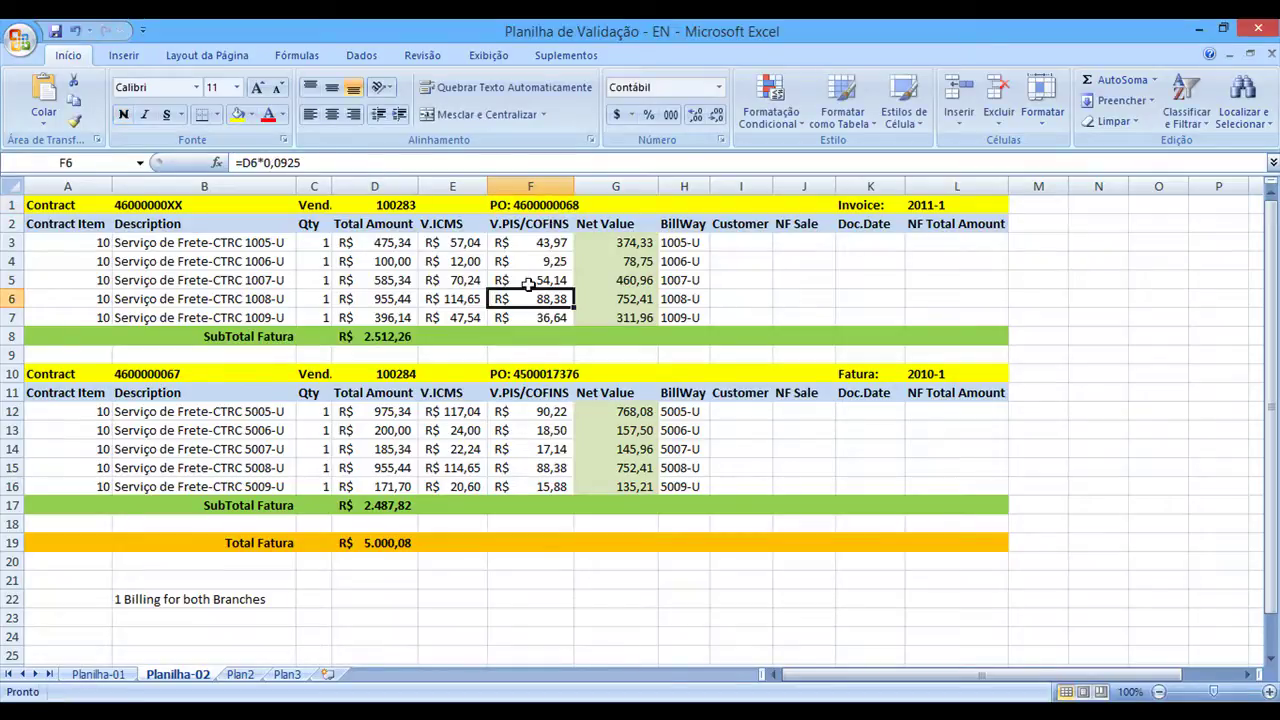
click(544, 203)
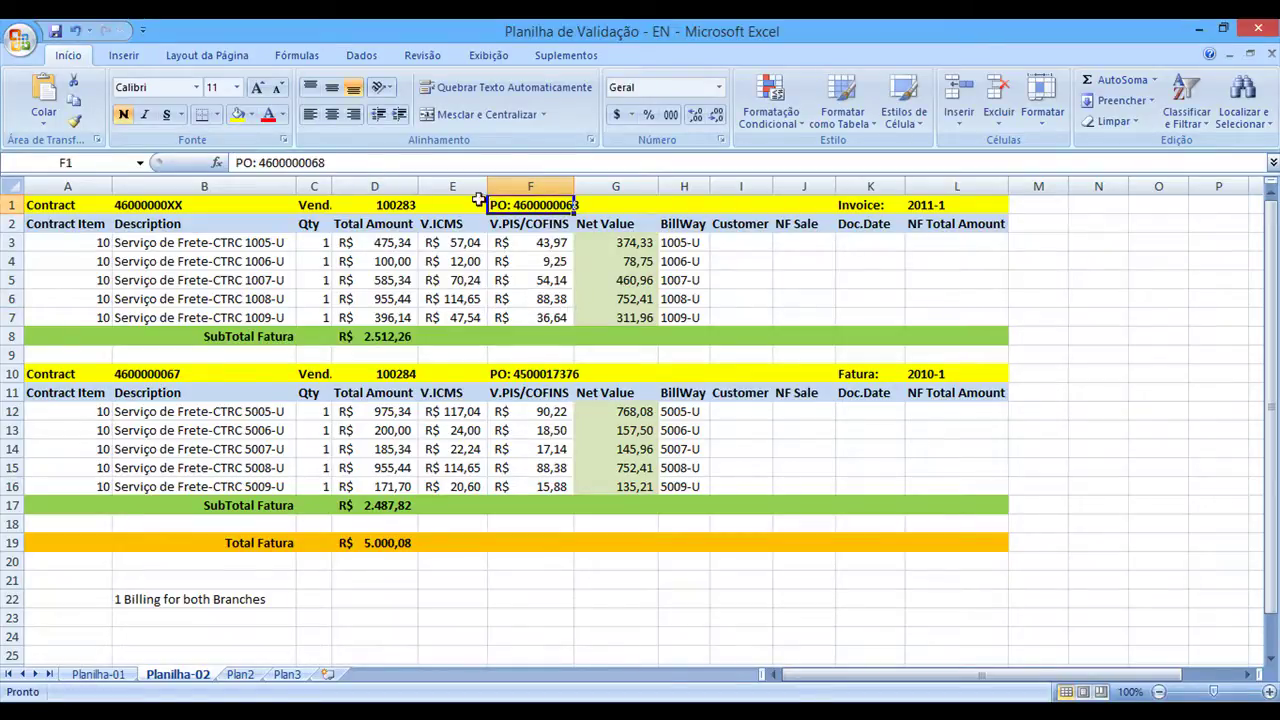
key(ctrl+c)
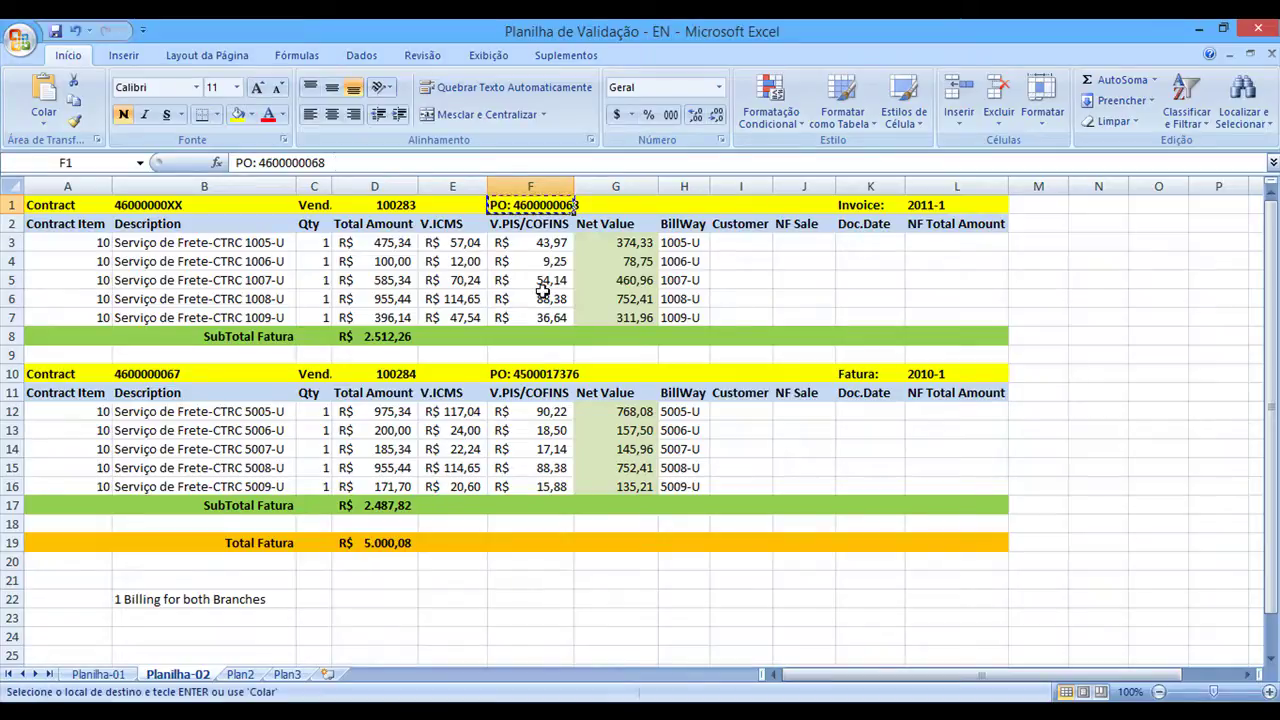
key(Escape)
key(ctrl+z)
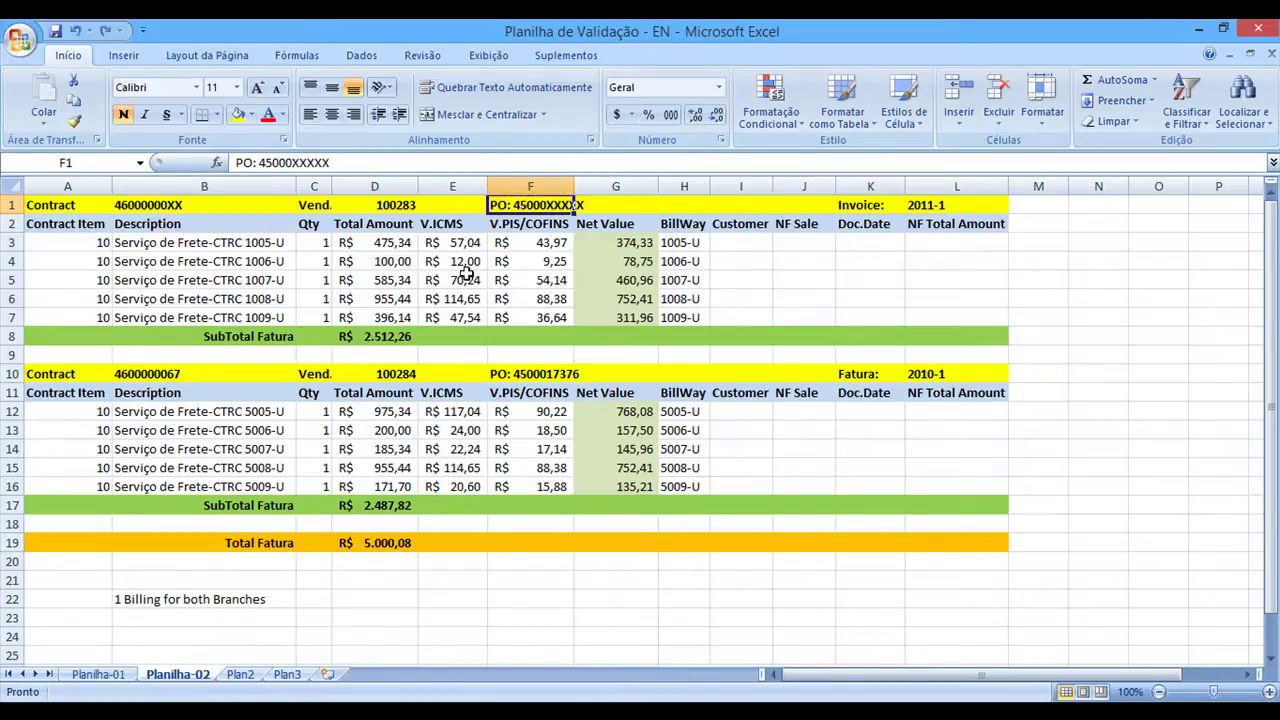
click(168, 205)
click(324, 162)
key(BackSpace)
key(BackSpace)
text(68)
key(Return)
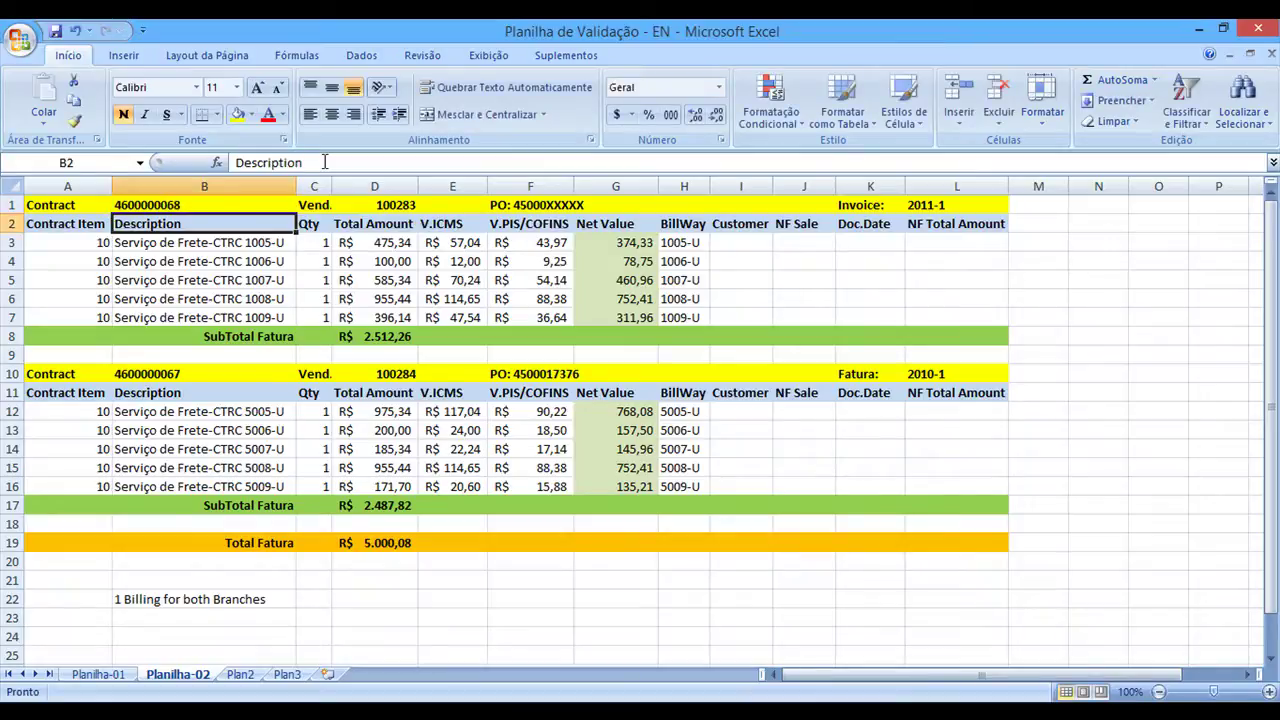
Change cell F10's PO to the placeholder 45000XXXXX and return to the guide slides
click(535, 205)
click(544, 375)
key(F2)
key(BackSpace)
key(BackSpace)
key(BackSpace)
key(BackSpace)
key(BackSpace)
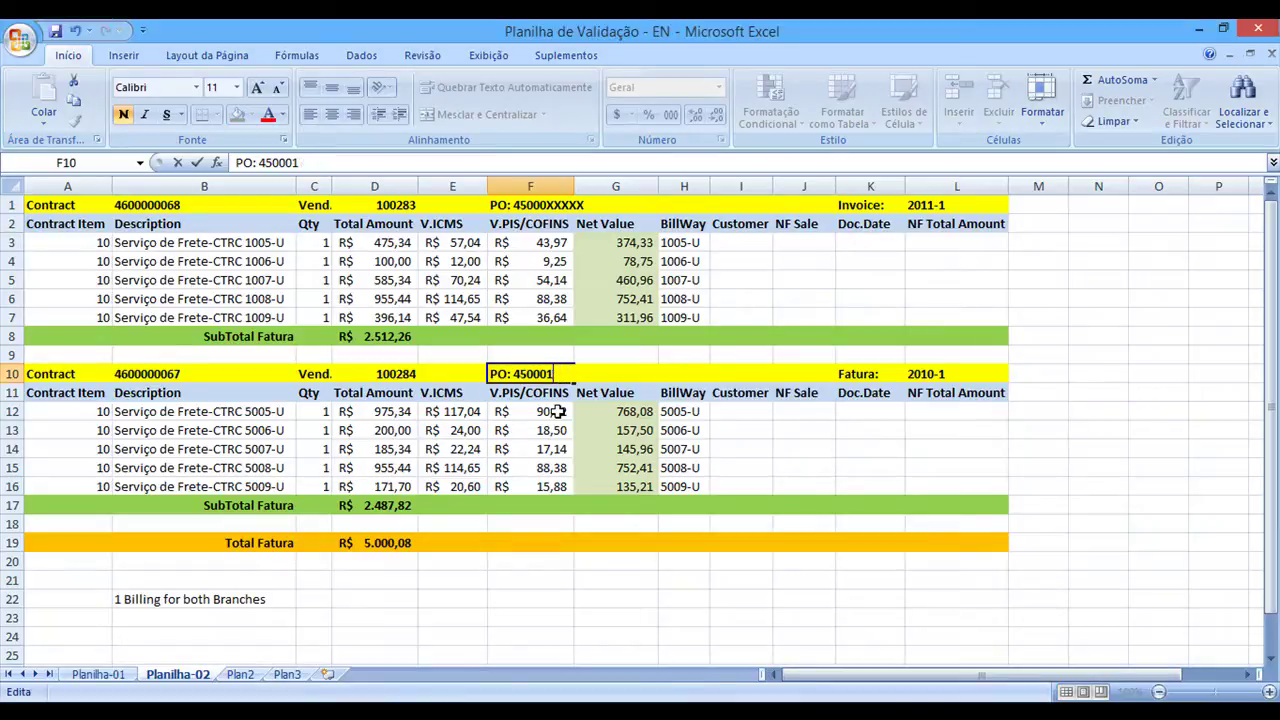
text(XXXXX)
key(Return)
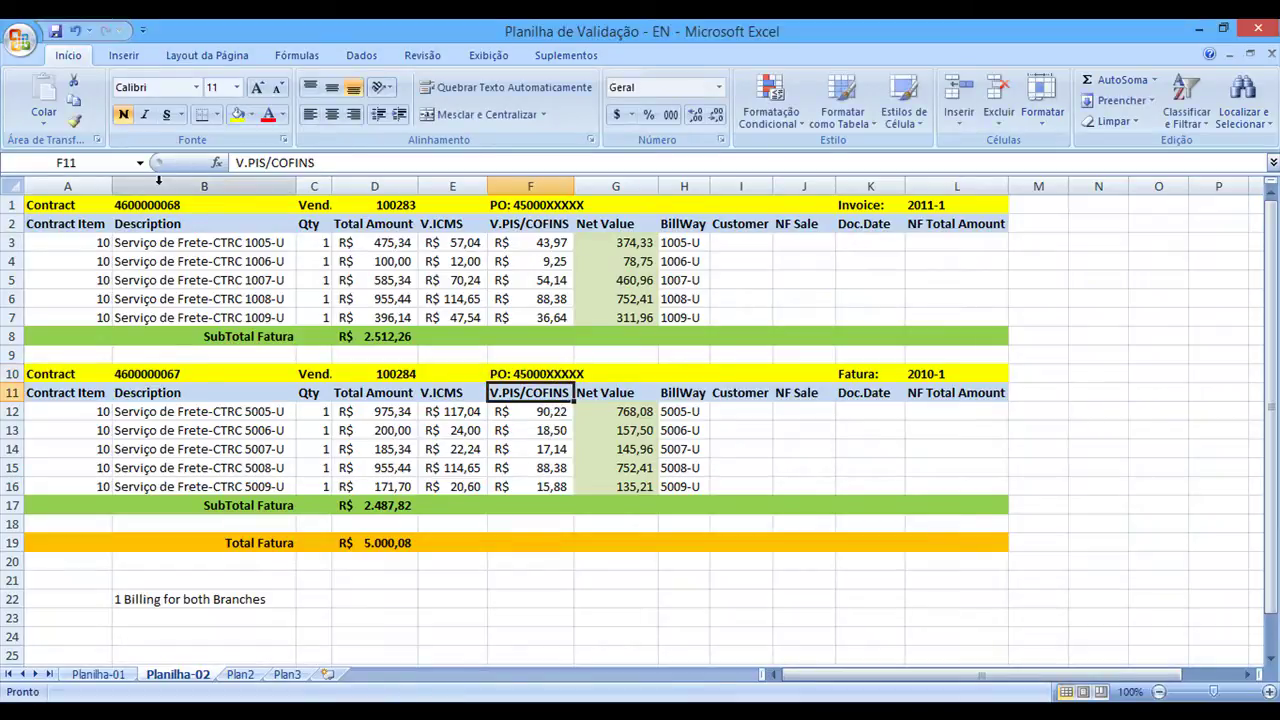
key(alt+Tab)
key(alt+Tab)
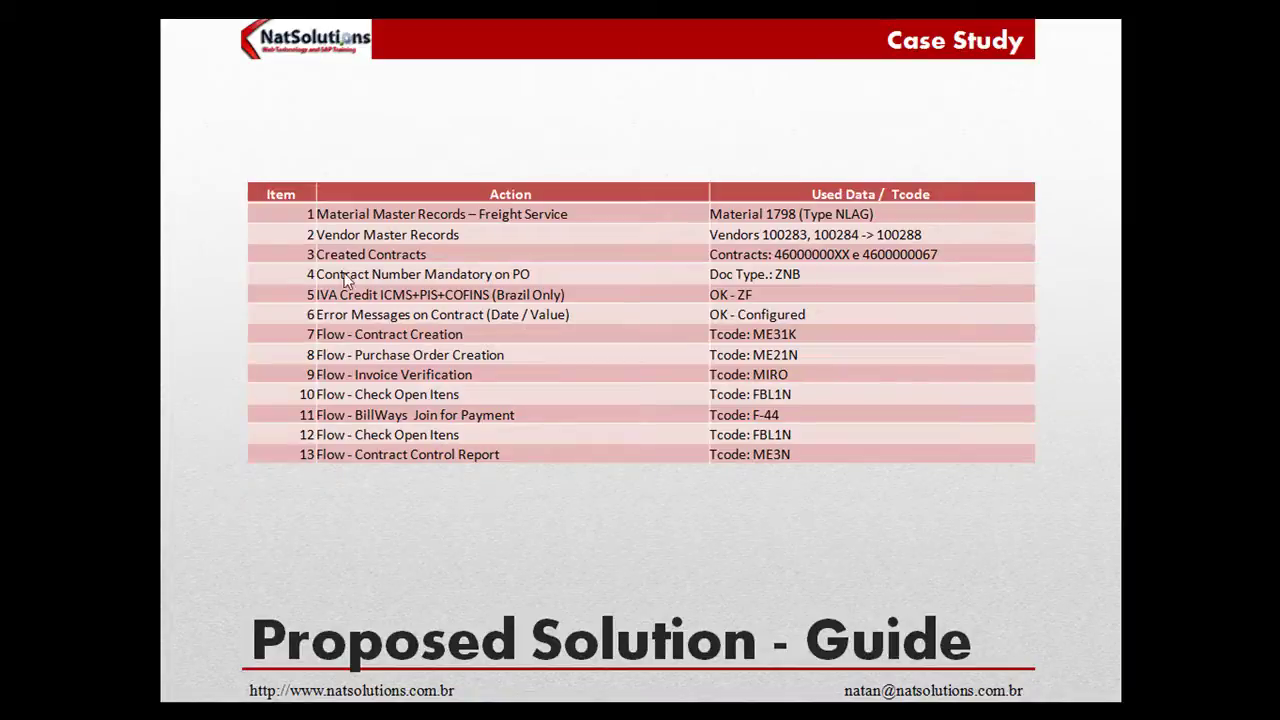
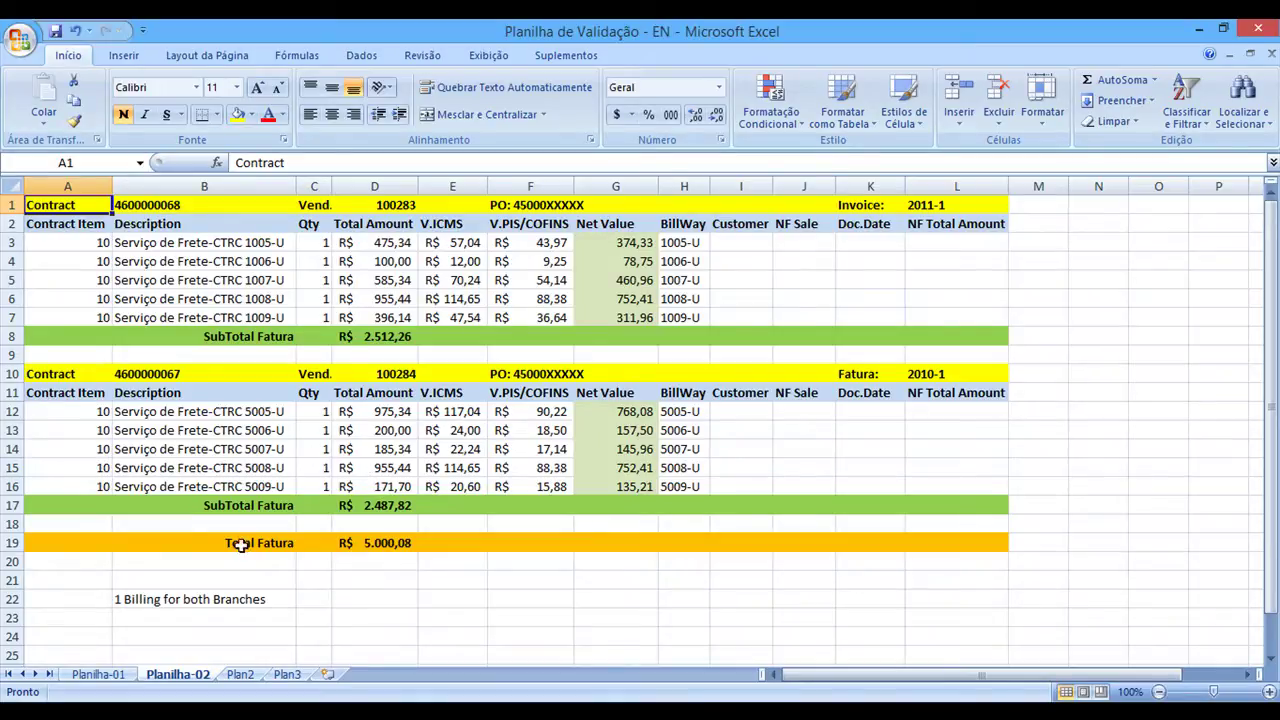
Compare the Planilha-01 and Planilha-02 sheets and select the whole Planilha-02 table
click(100, 675)
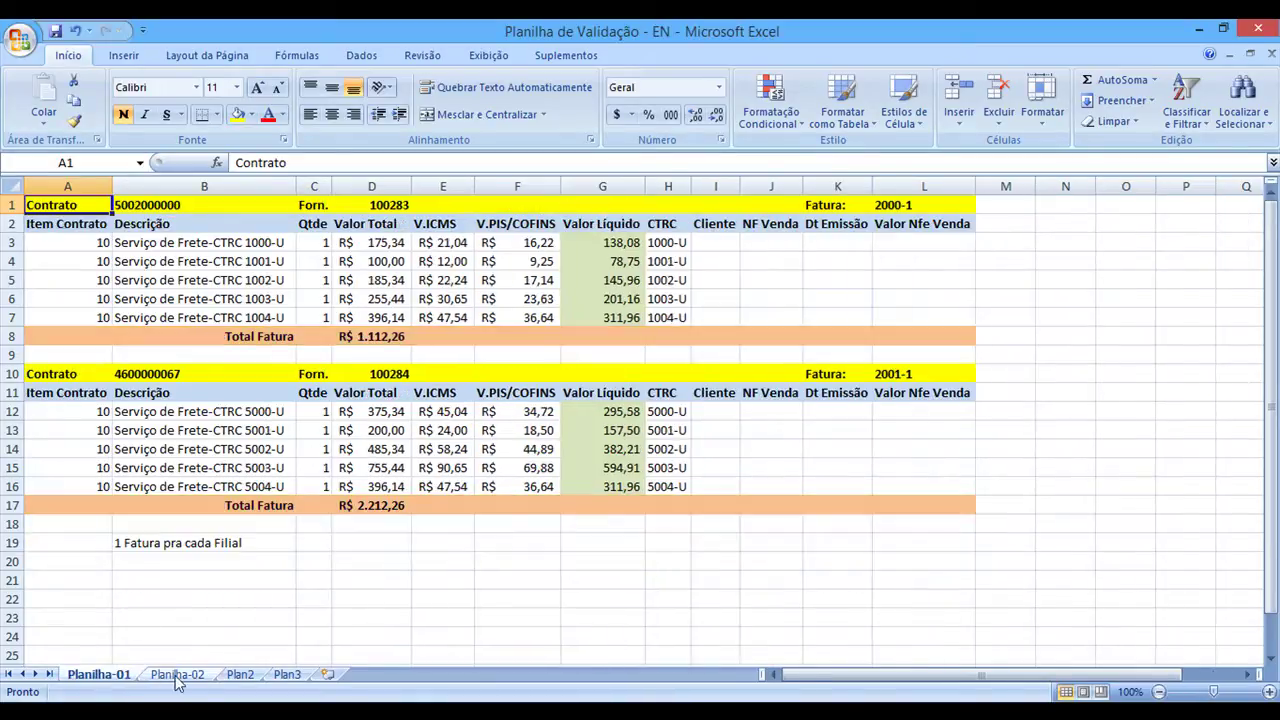
click(177, 676)
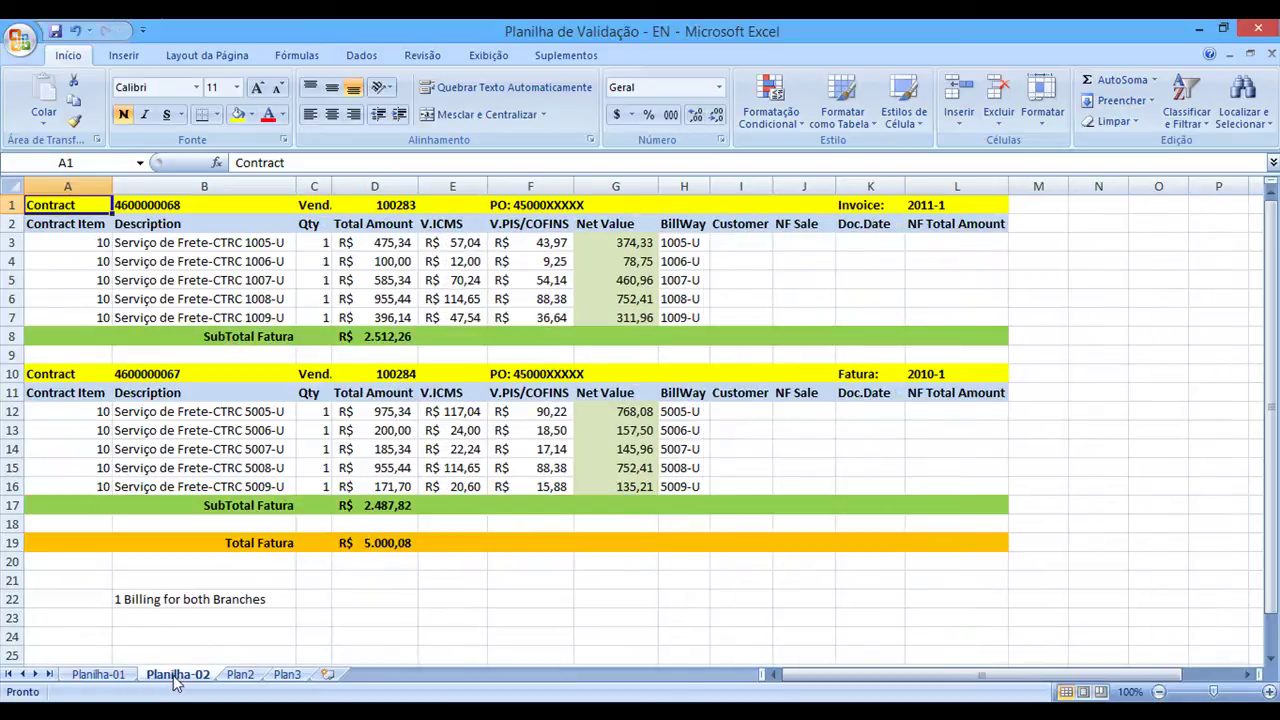
drag(60, 205, 966, 540)
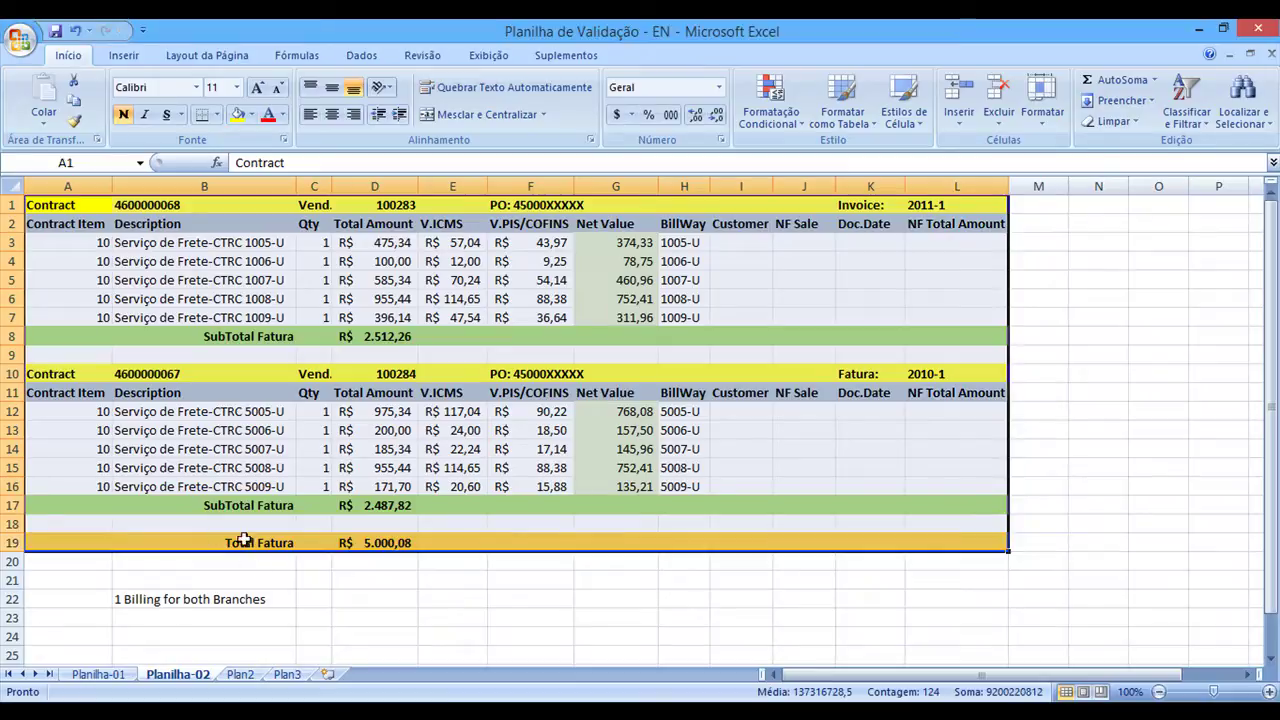
click(110, 676)
click(178, 674)
Change the second contract's invoice number in L10 from 2010-1 to 2011-1, then show Planilha-01
click(930, 373)
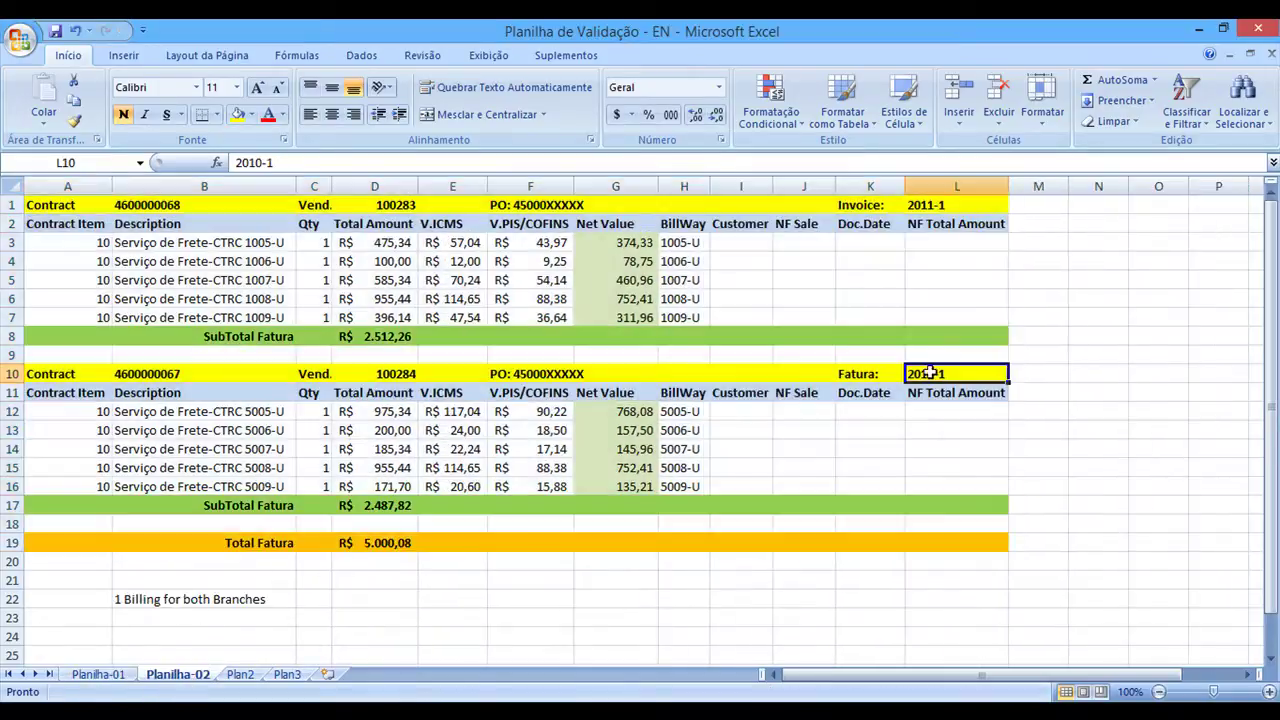
click(250, 162)
key(Delete)
text(1)
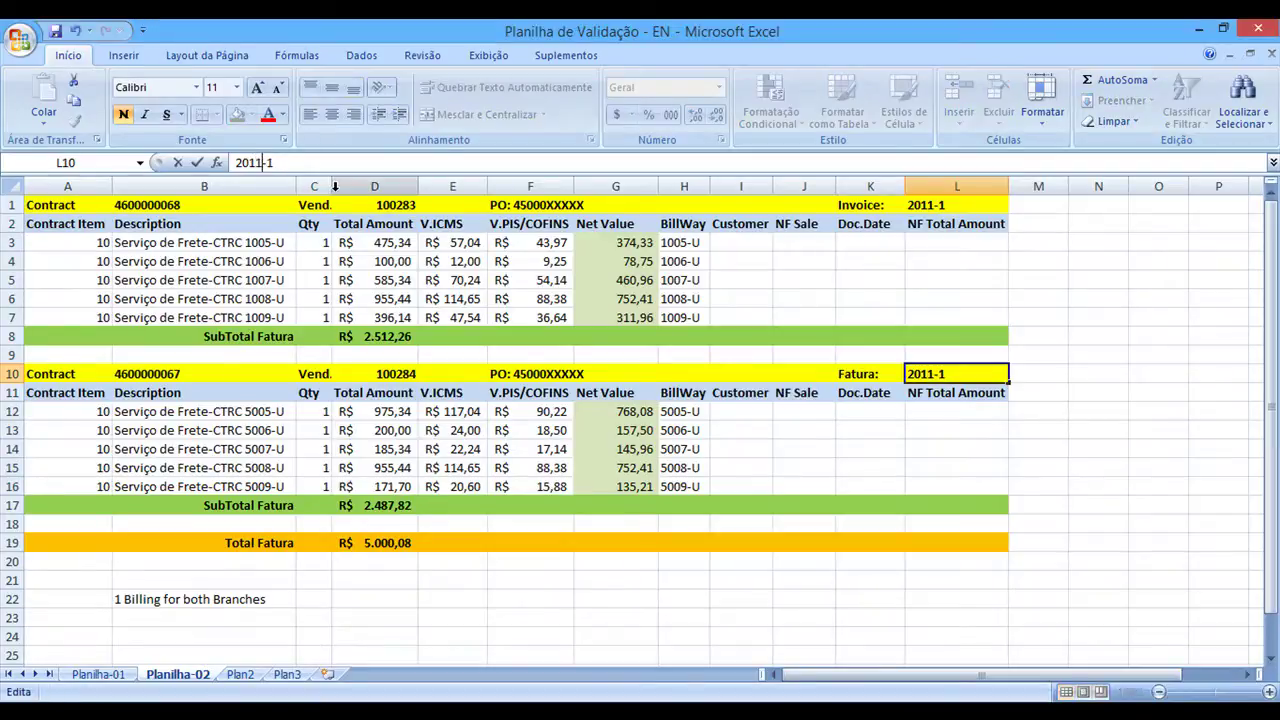
click(100, 674)
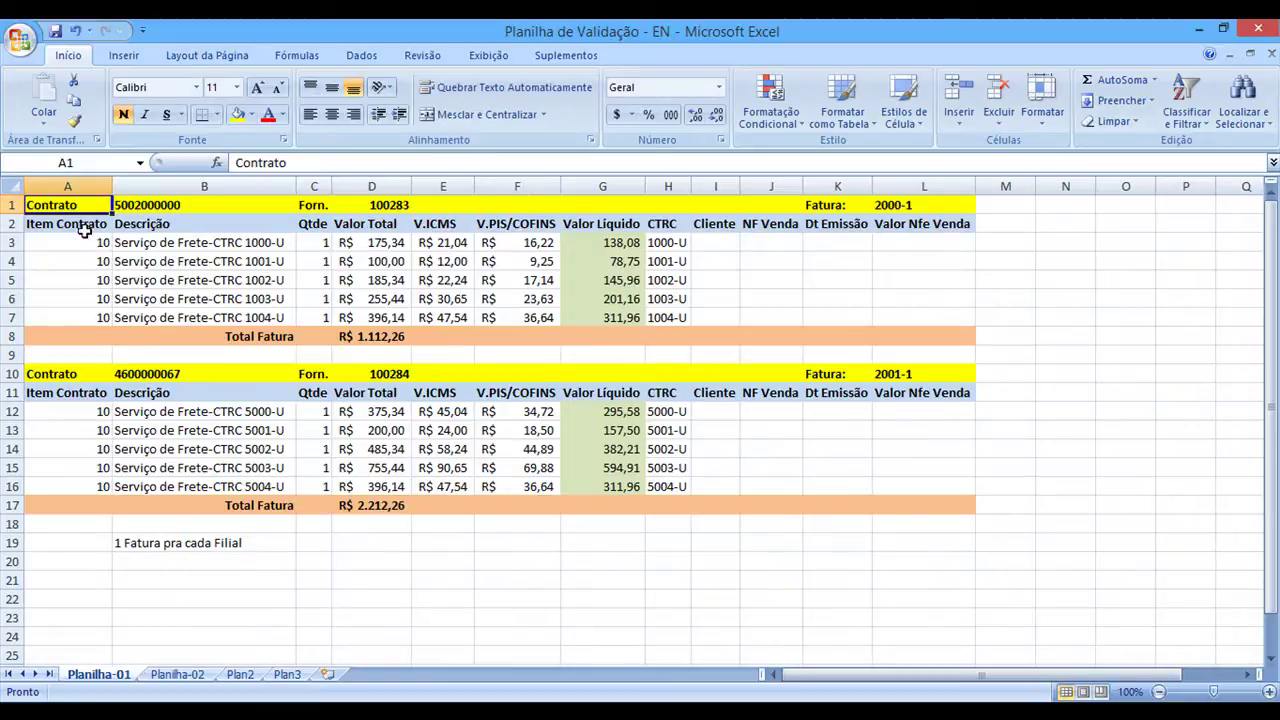
click(155, 207)
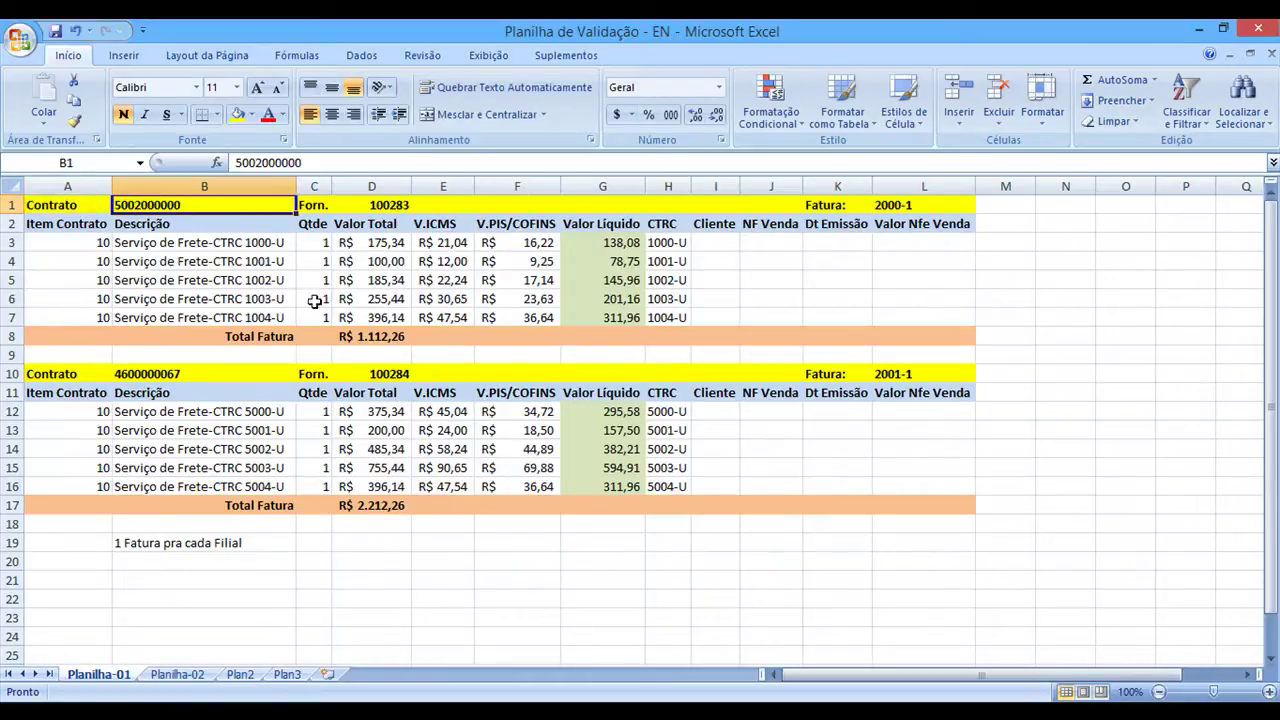
click(386, 207)
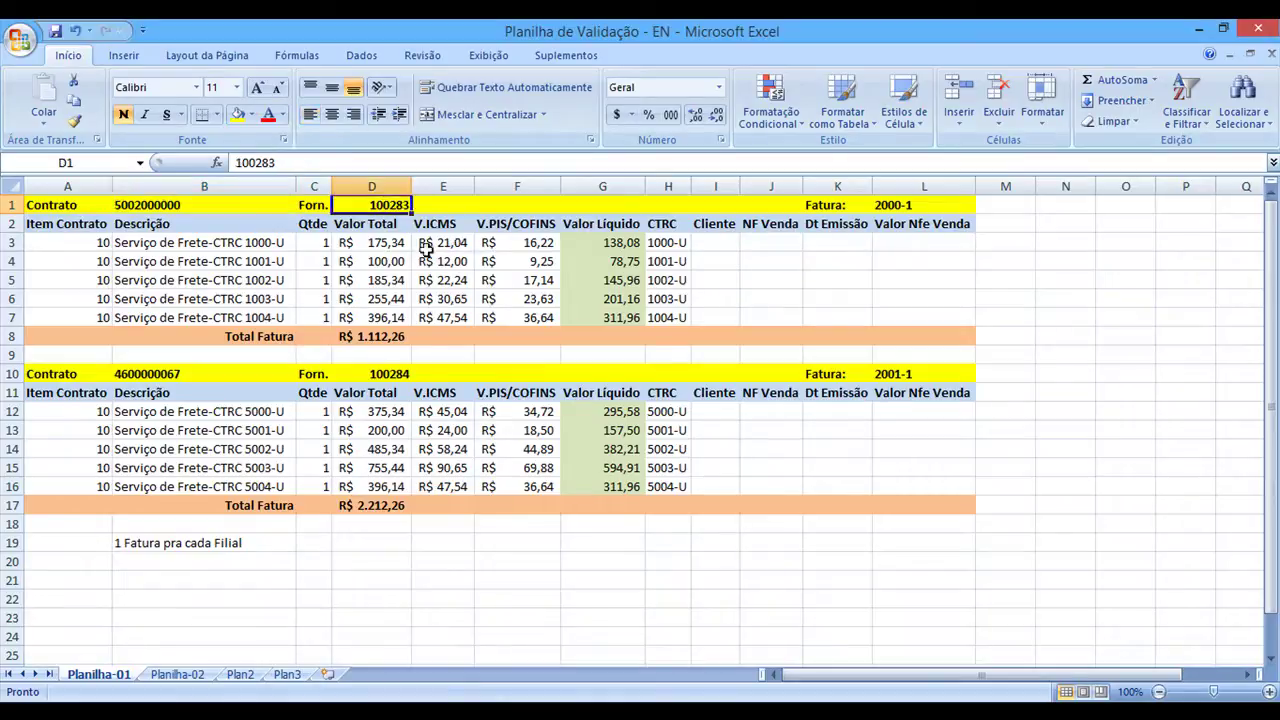
click(396, 372)
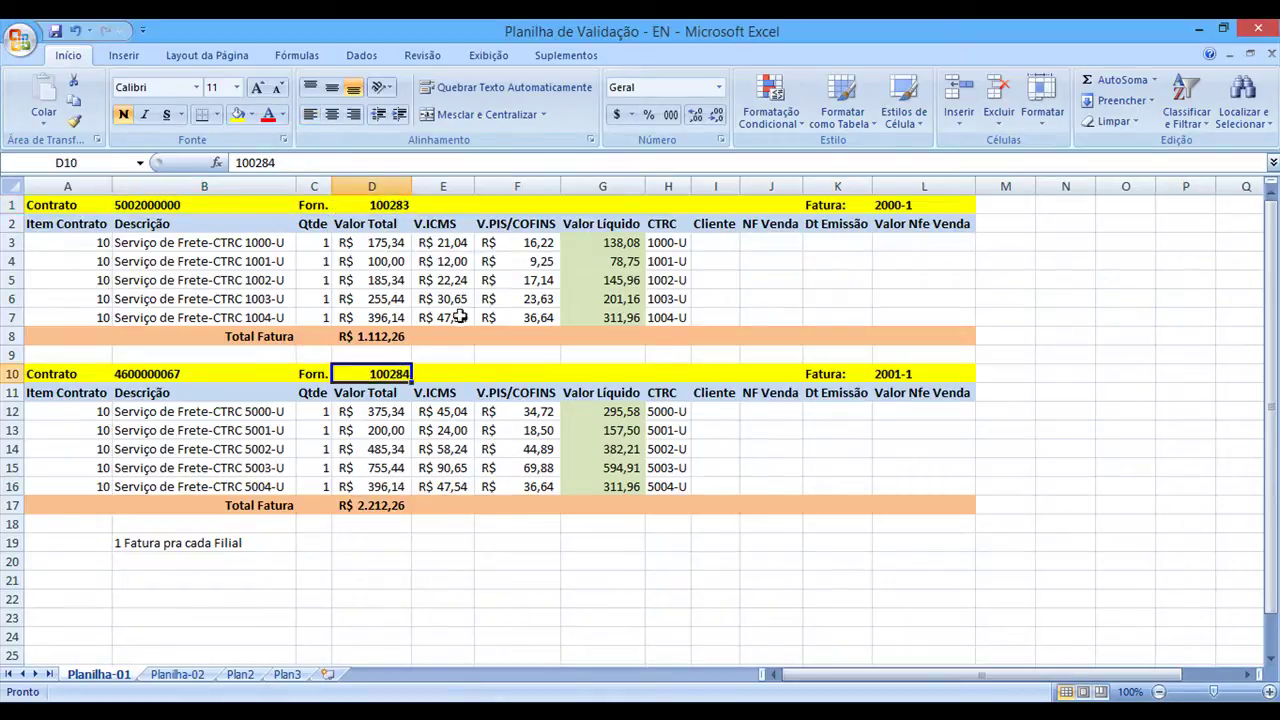
click(387, 210)
click(395, 374)
click(387, 205)
click(398, 374)
click(388, 205)
click(396, 372)
click(388, 210)
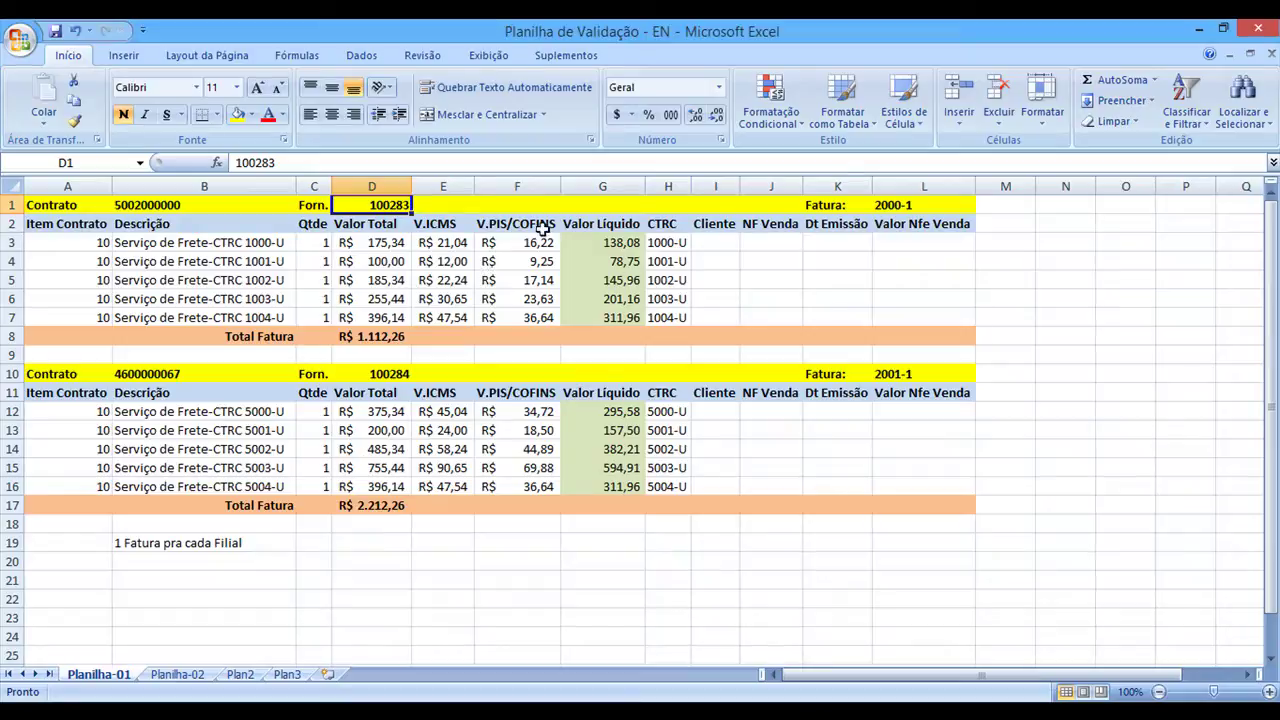
click(892, 208)
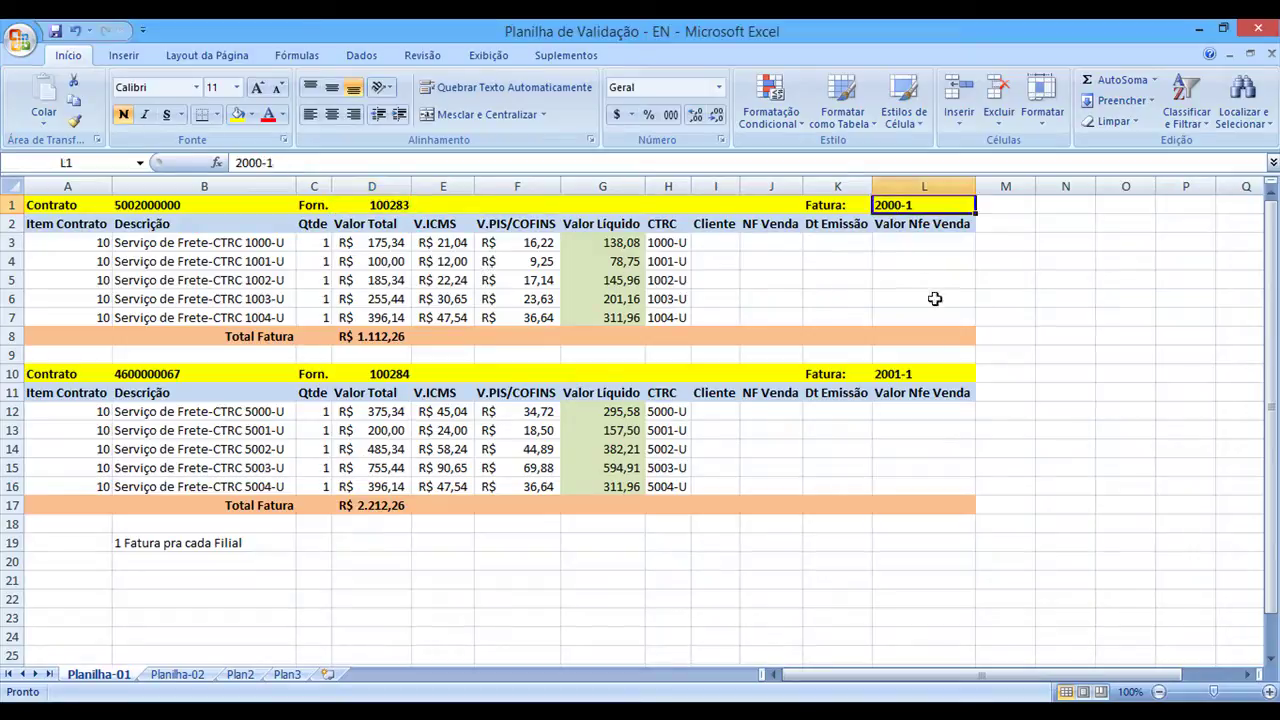
click(916, 368)
click(855, 207)
click(921, 369)
click(913, 208)
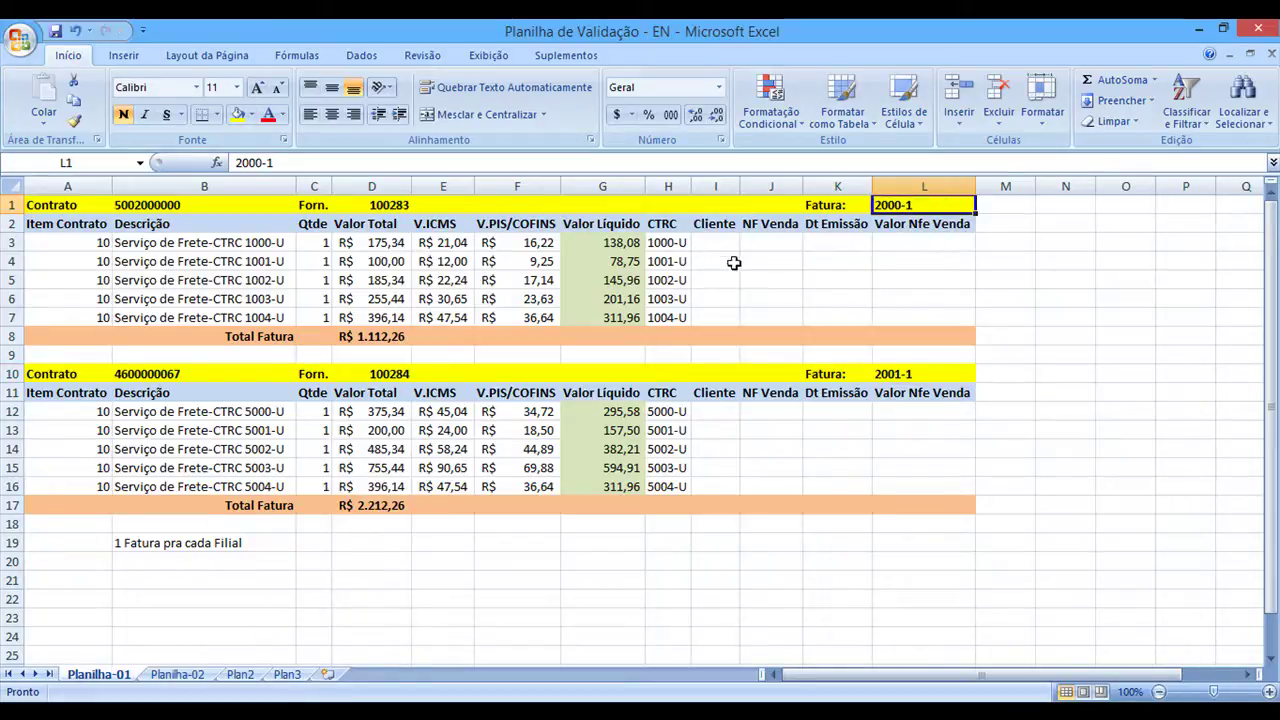
drag(665, 243, 665, 318)
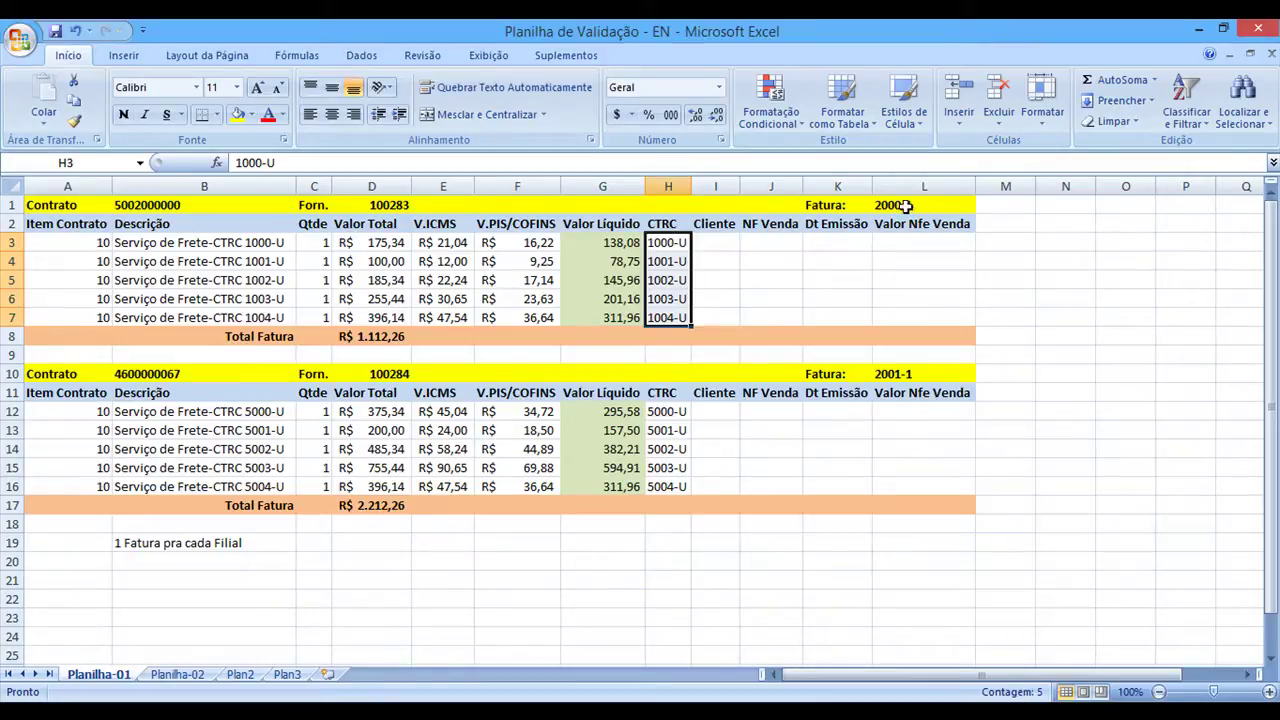
click(905, 205)
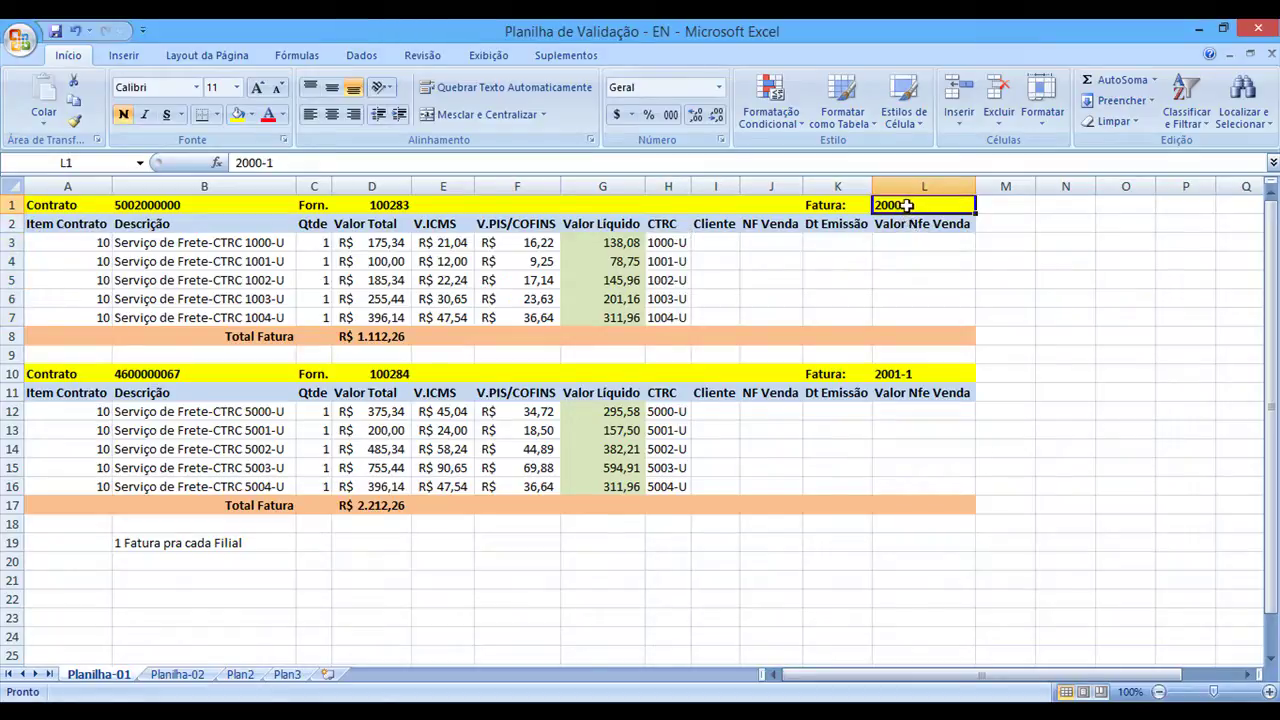
click(380, 340)
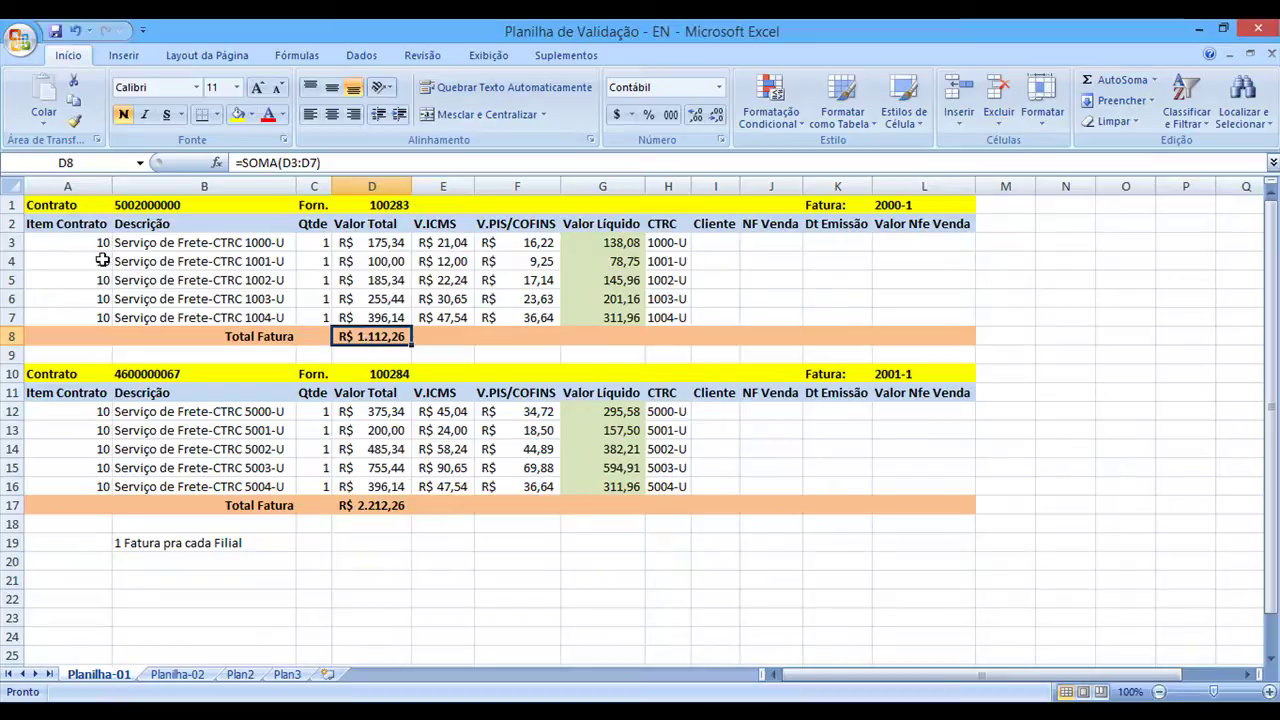
click(6, 242)
click(8, 263)
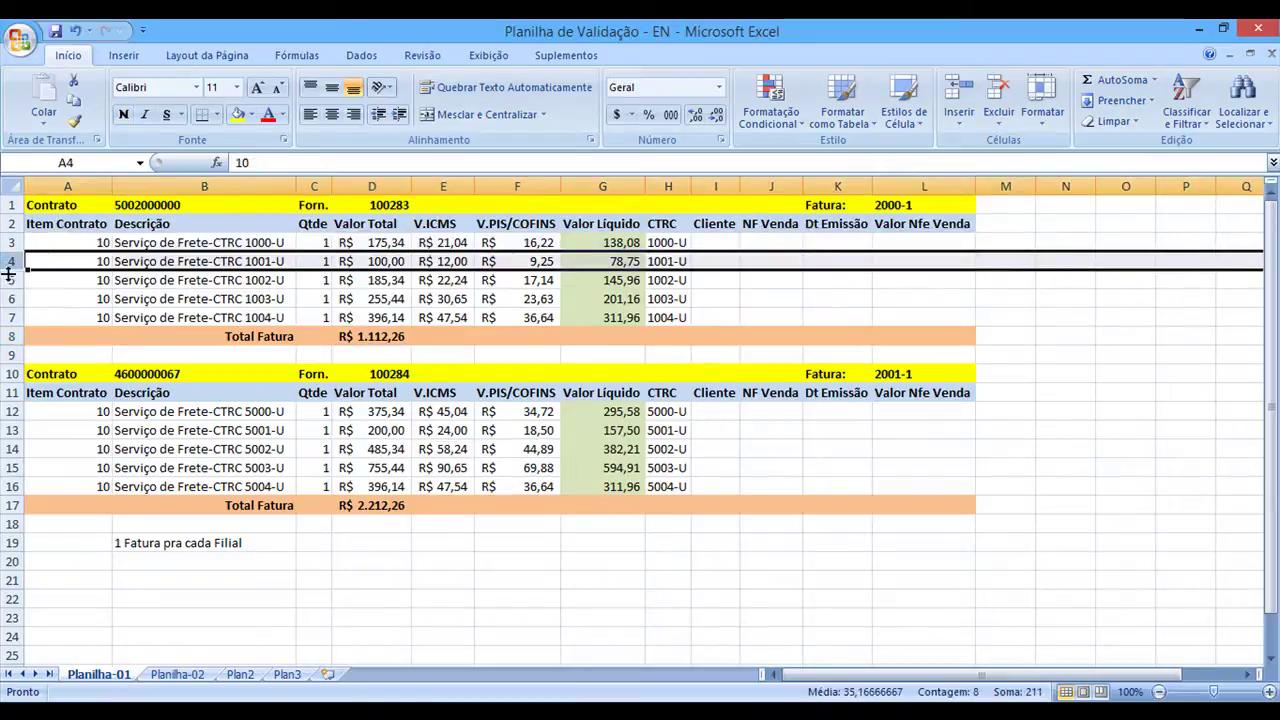
click(8, 280)
click(8, 316)
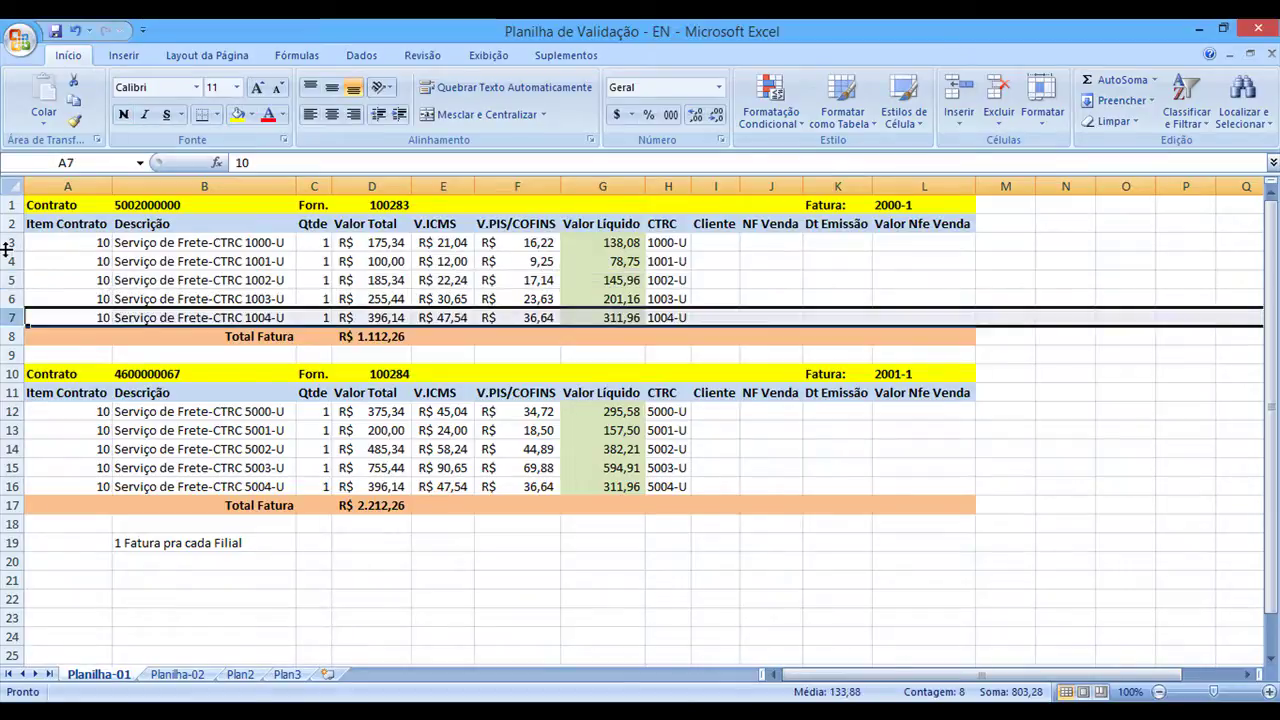
click(7, 244)
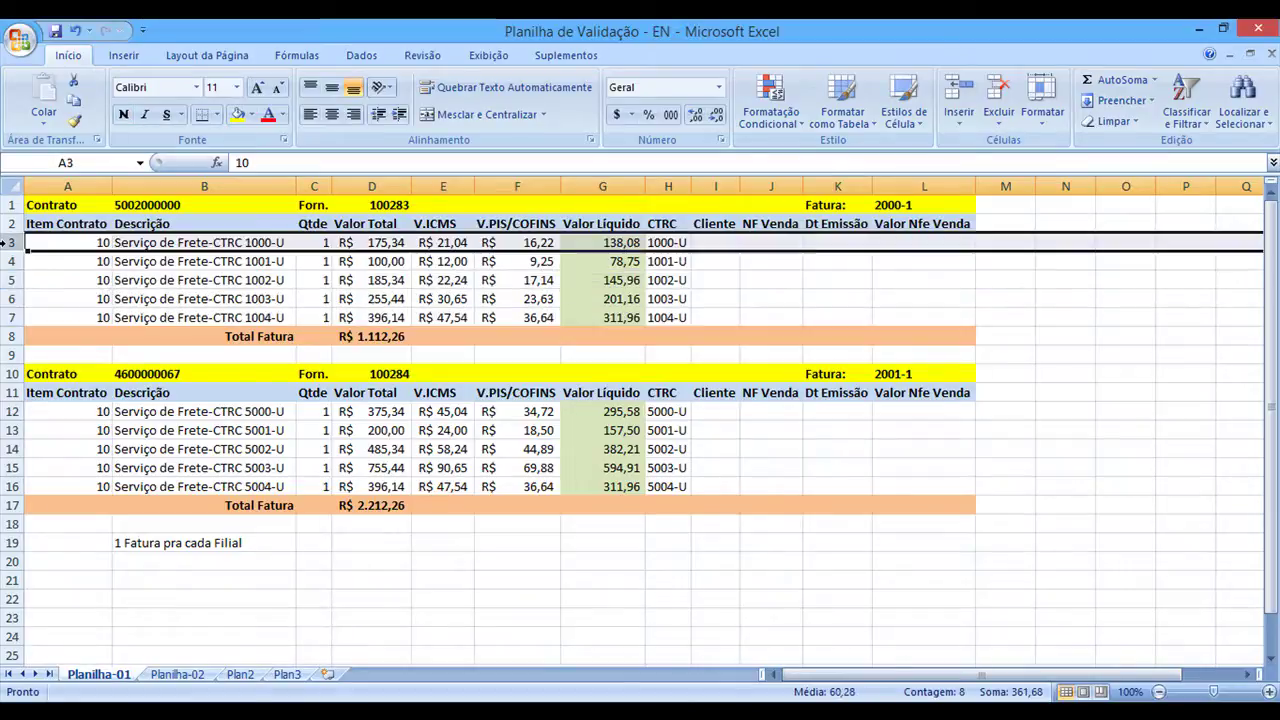
click(262, 243)
click(256, 264)
click(255, 281)
click(256, 297)
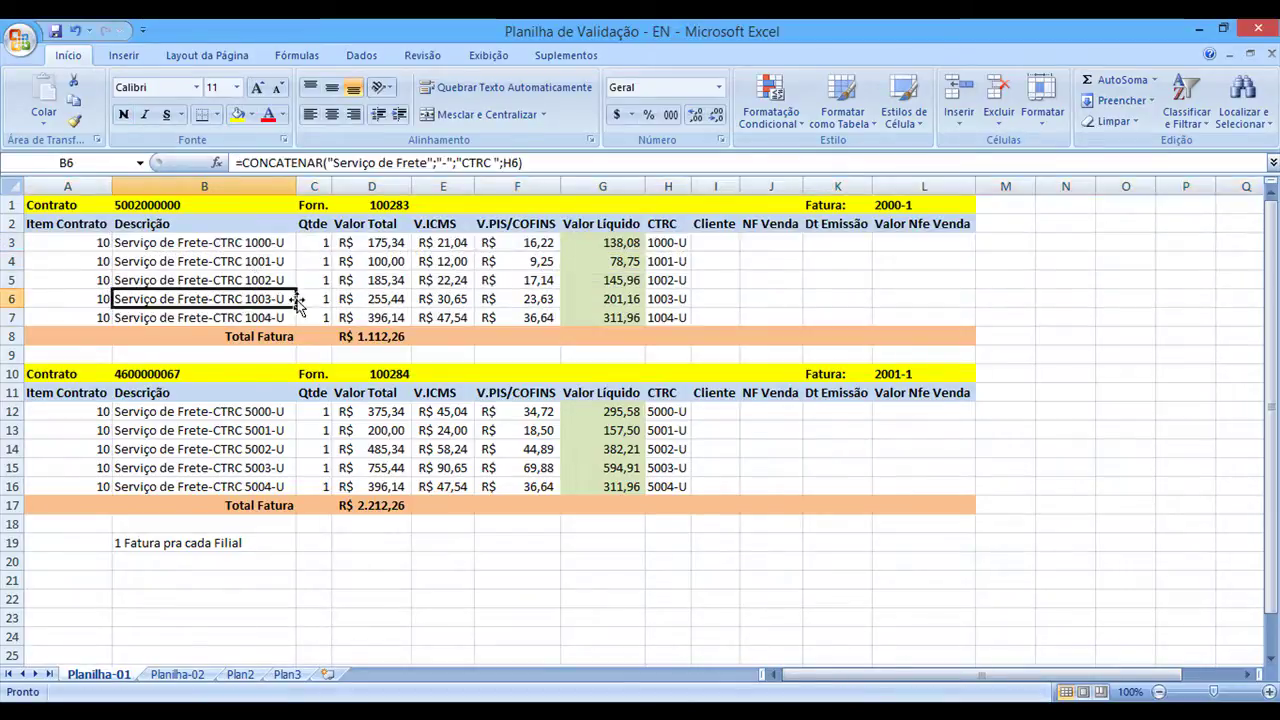
drag(57, 243, 236, 305)
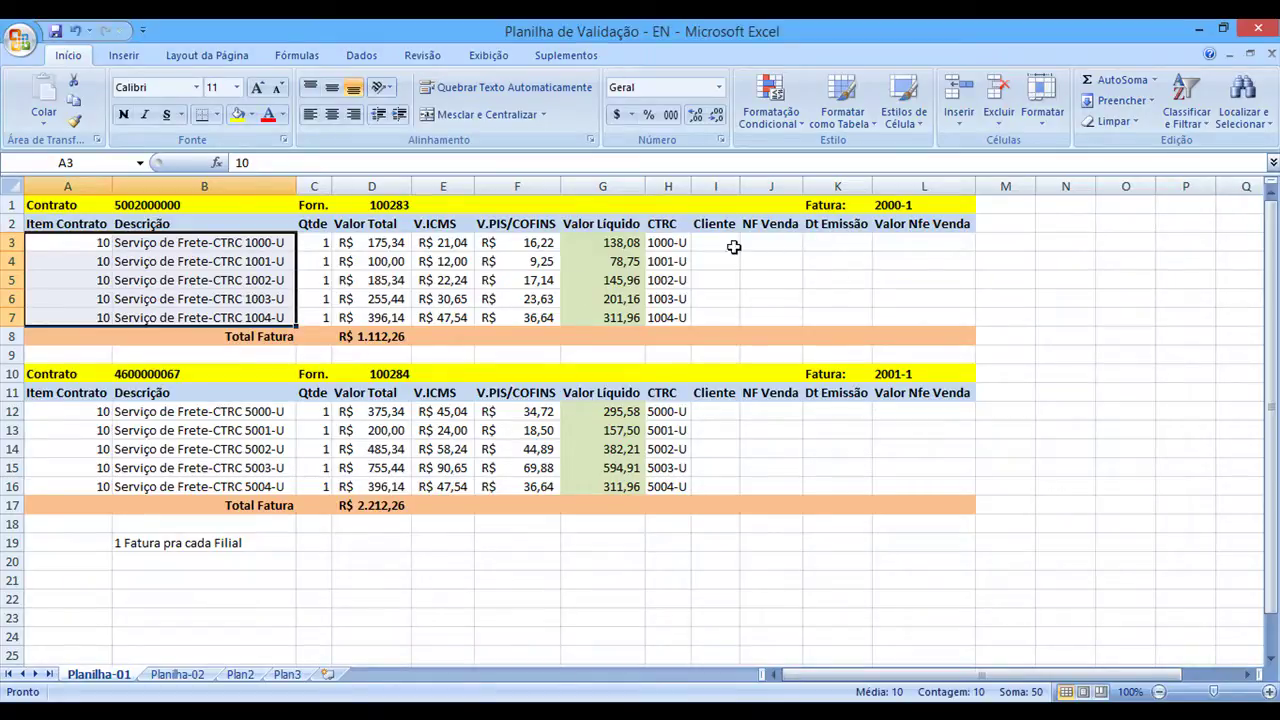
click(378, 338)
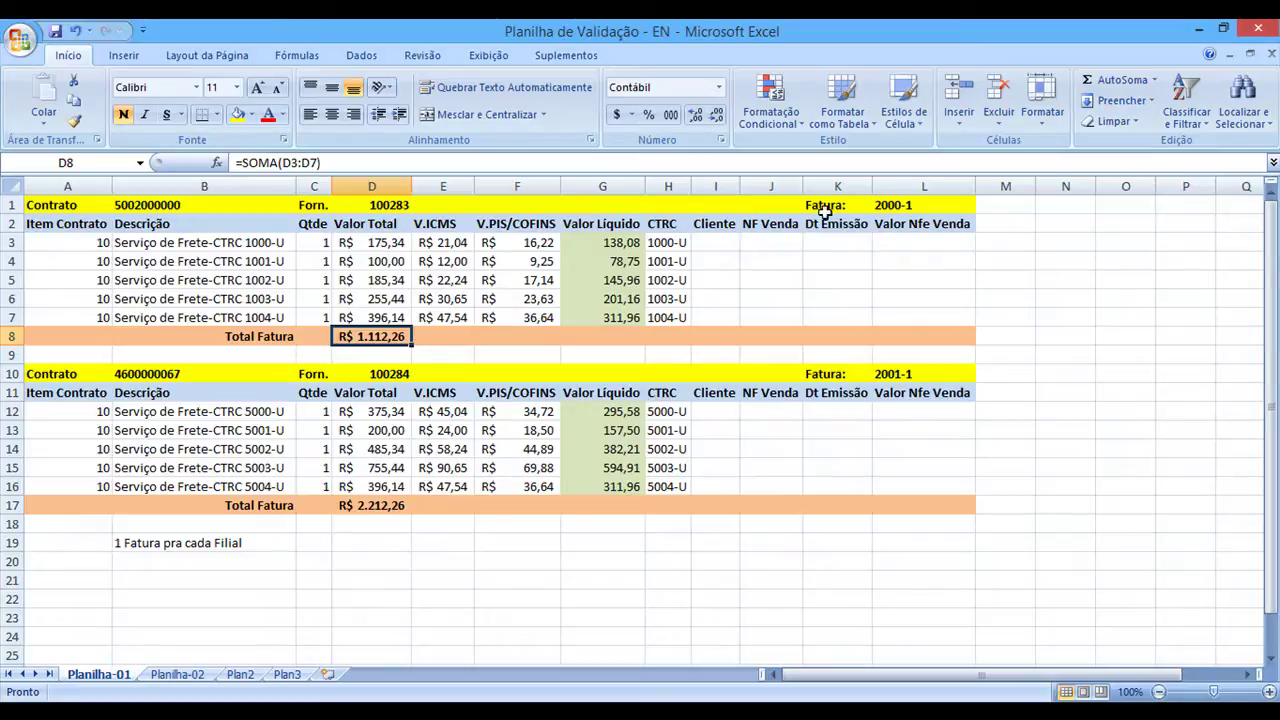
click(886, 204)
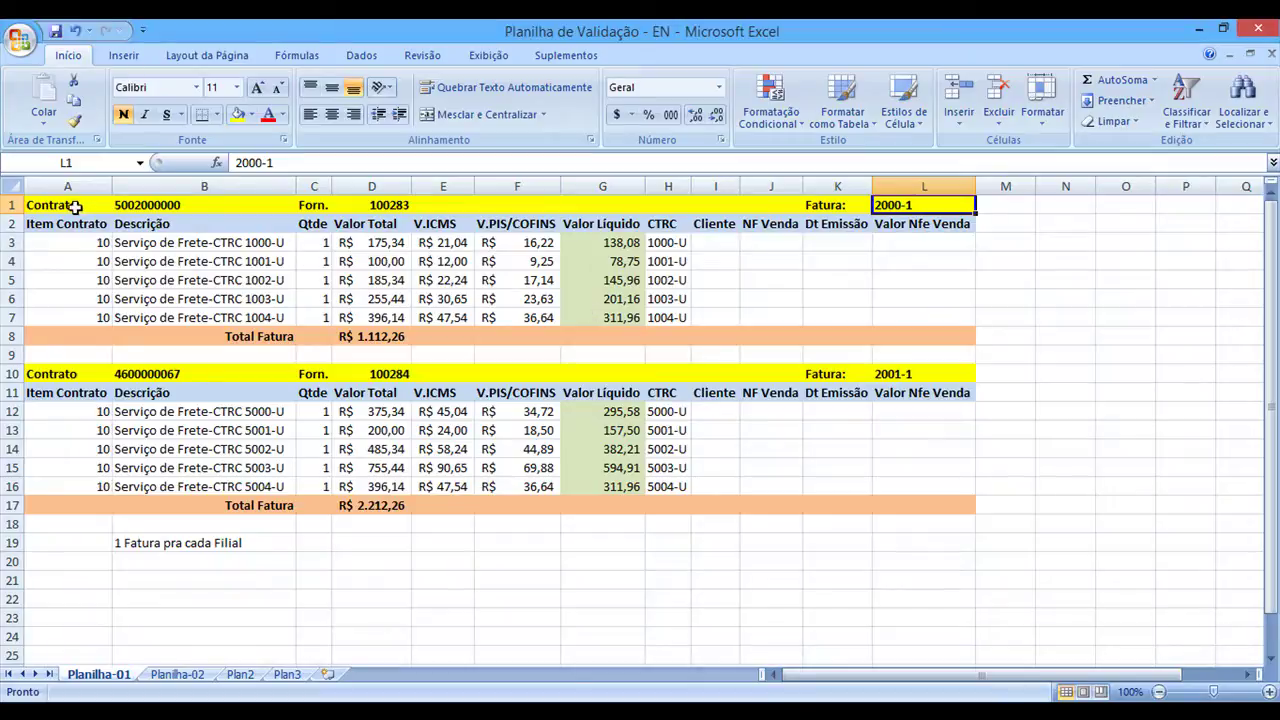
drag(67, 204, 914, 337)
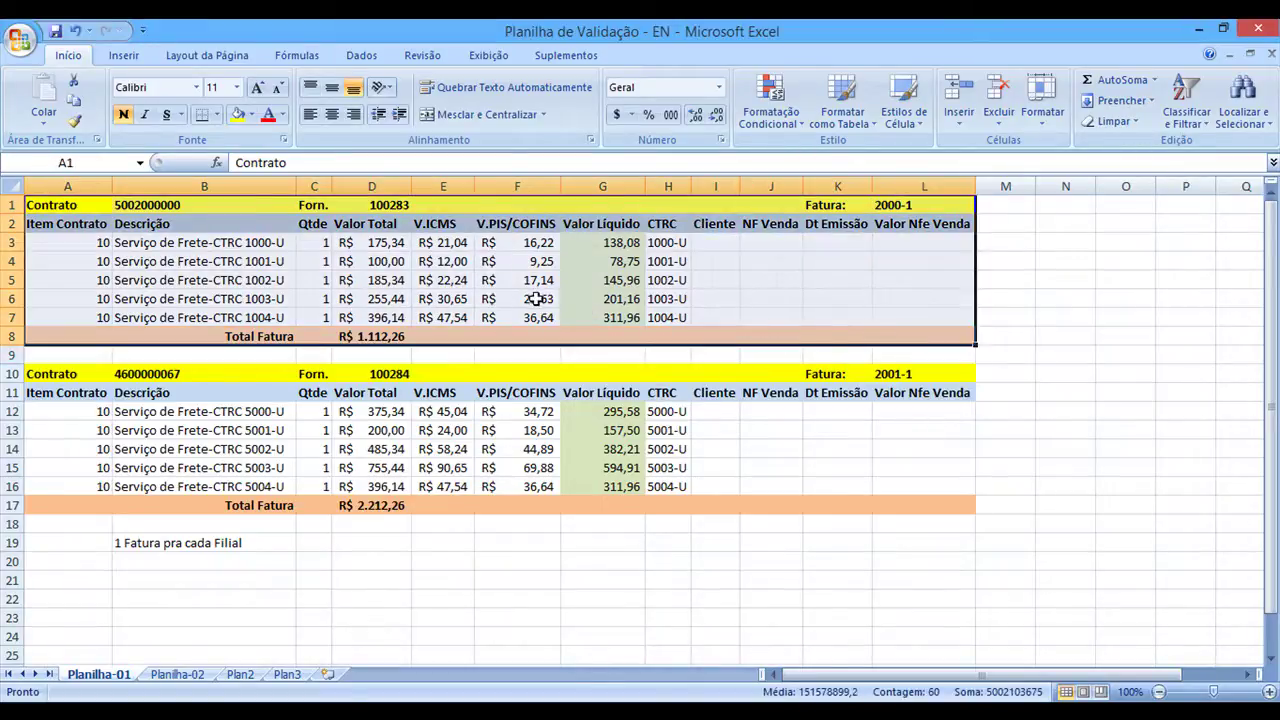
drag(51, 374, 905, 500)
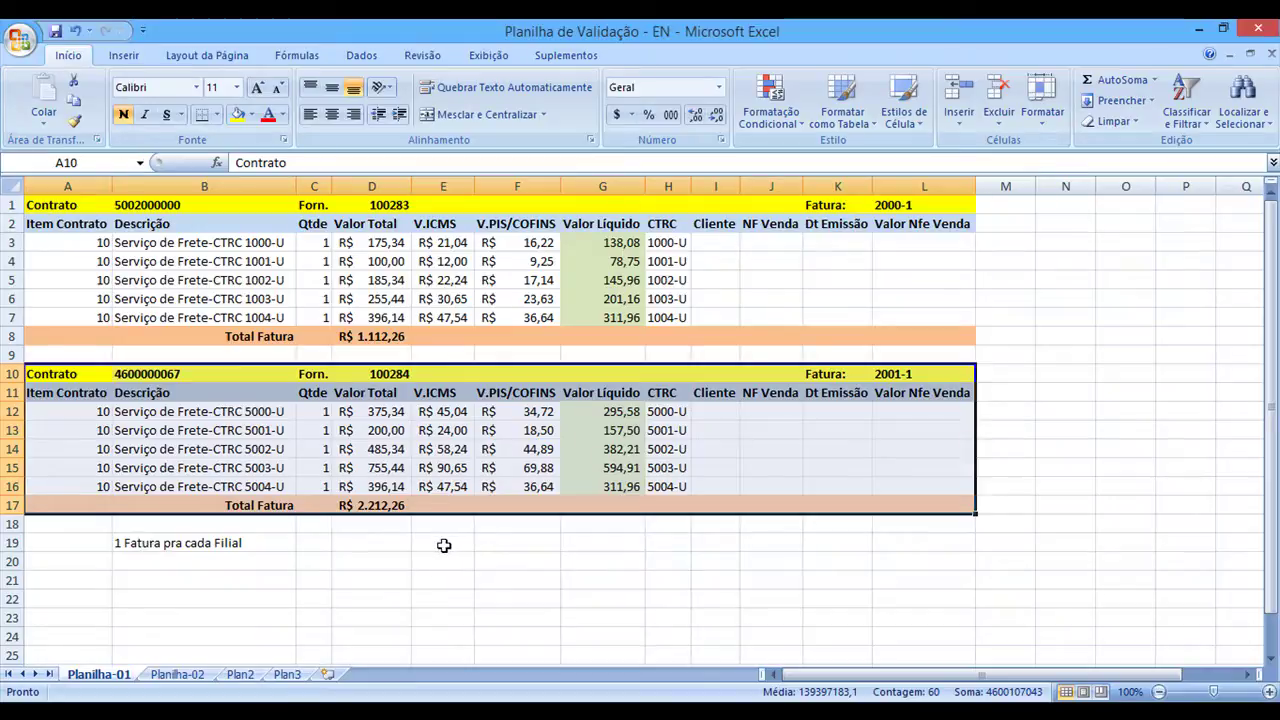
Relabel the second contract's Fatura label in K10 as Invoice
click(177, 675)
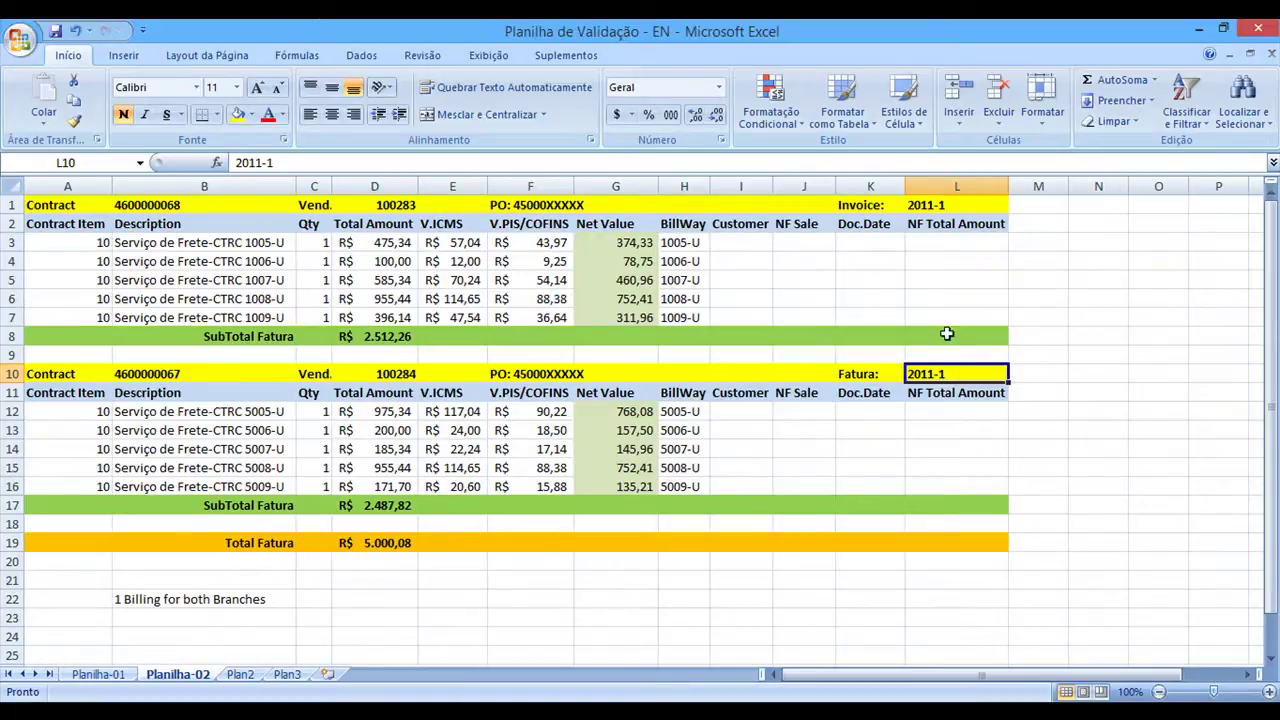
click(930, 208)
click(946, 374)
click(866, 205)
click(858, 373)
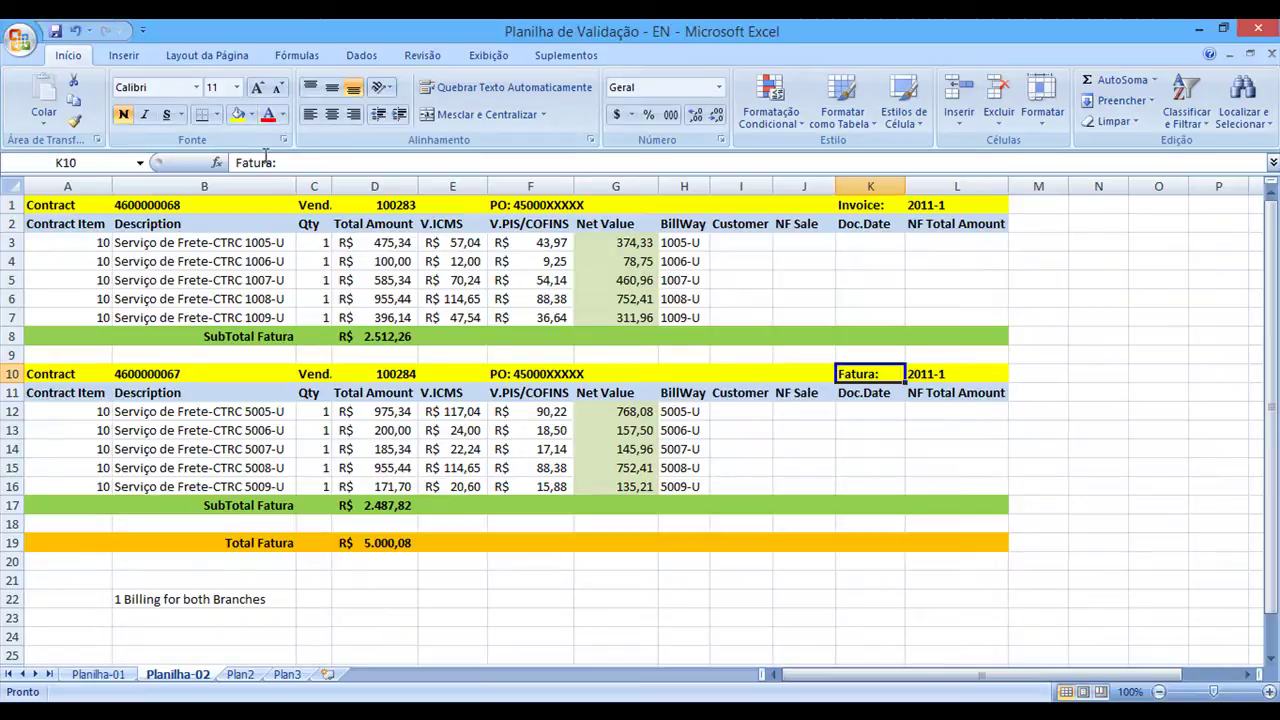
drag(276, 163, 198, 165)
text(Incoice)
click(912, 405)
Rename the grand total label in B19 from Total Fatura to 'Total Invoice Amount'
click(936, 369)
click(922, 210)
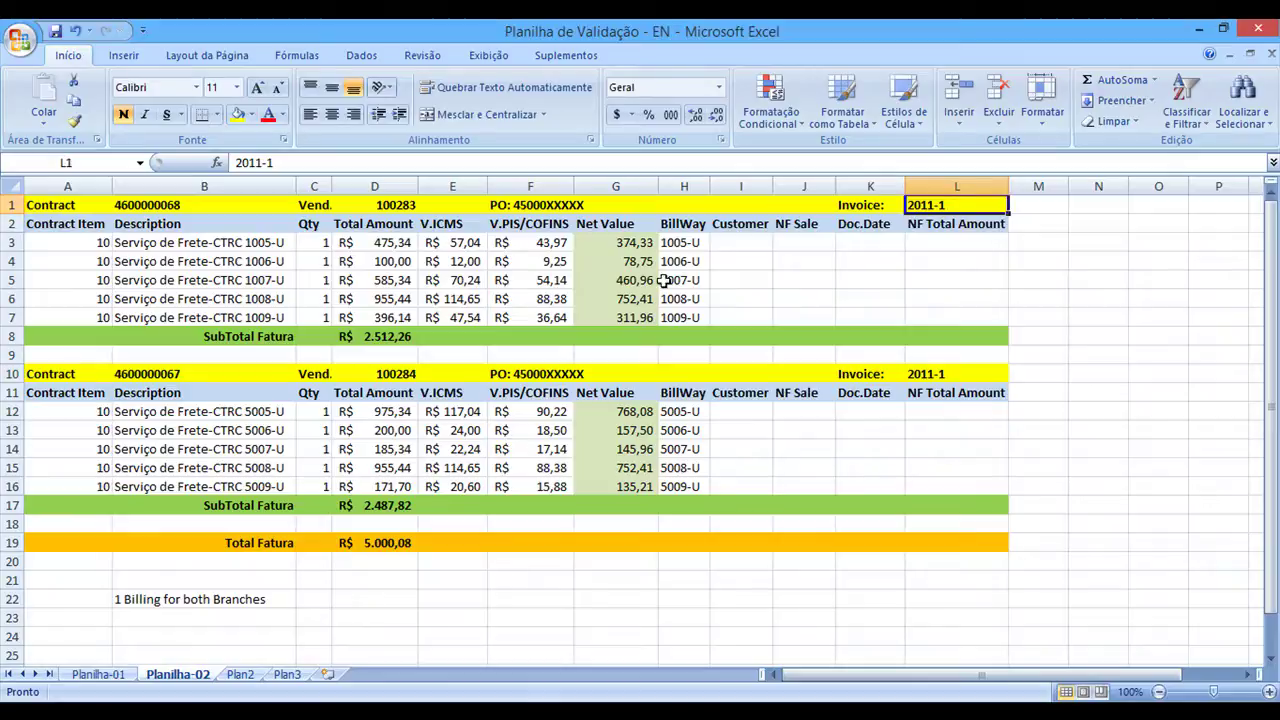
click(388, 543)
click(284, 543)
click(312, 162)
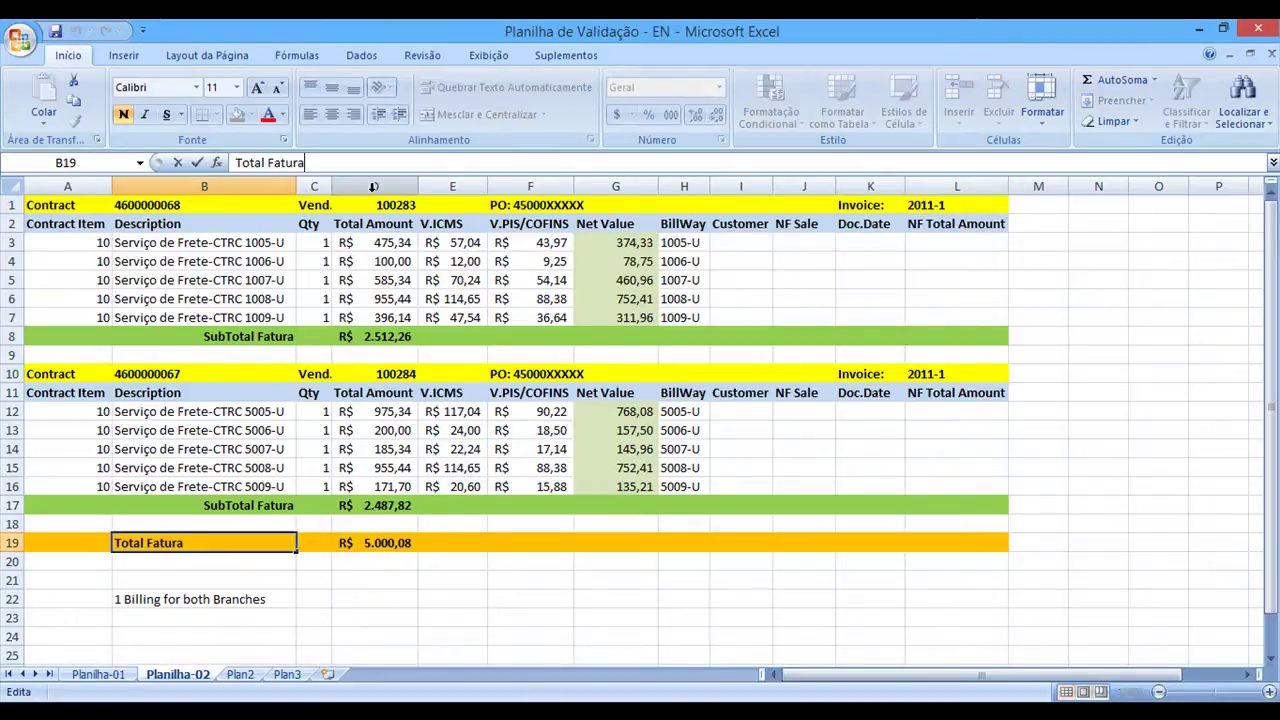
key(shift+Left)
key(shift+Left)
key(shift+Left)
key(shift+Left)
text(Invoice Amou)
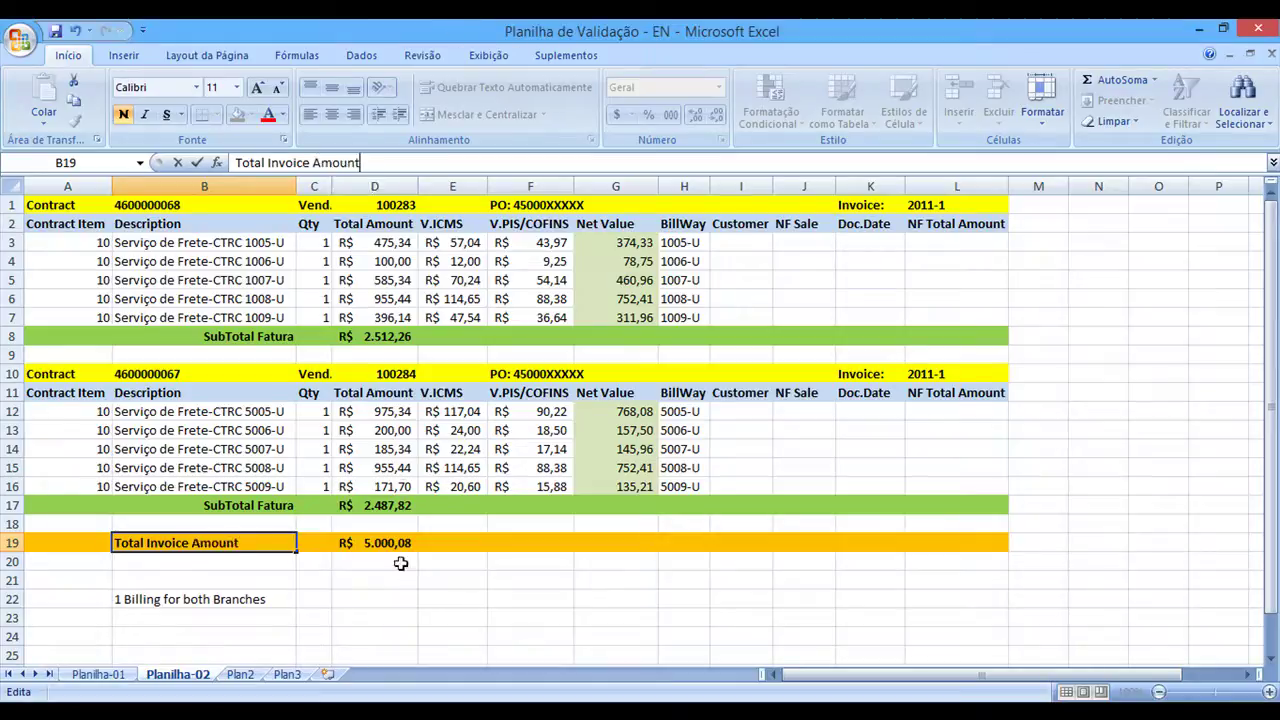
click(432, 594)
click(405, 545)
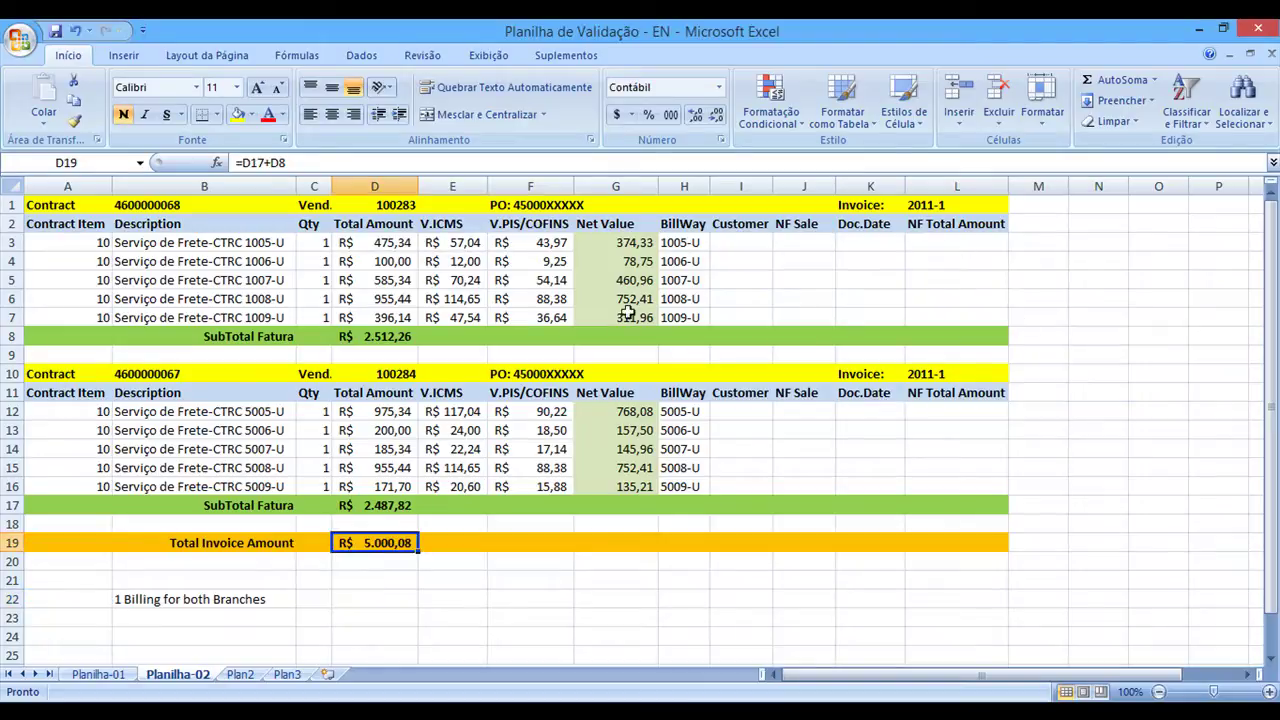
drag(92, 235, 98, 318)
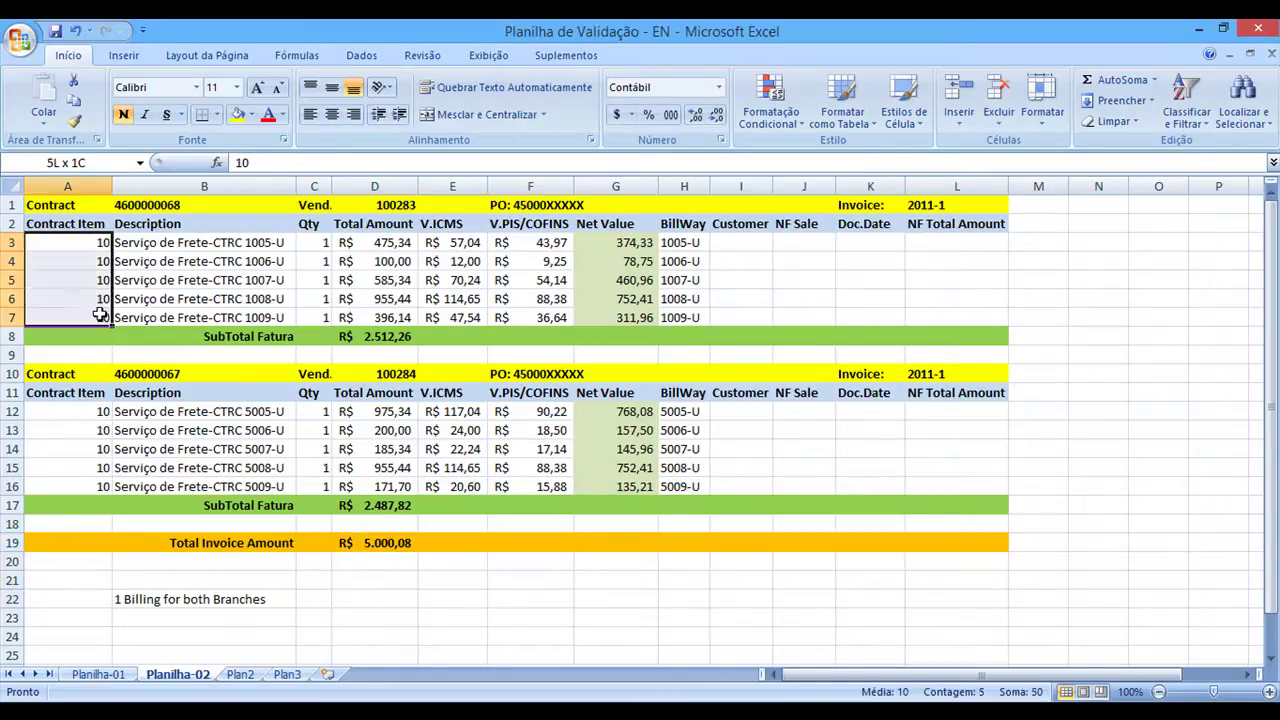
drag(103, 411, 100, 487)
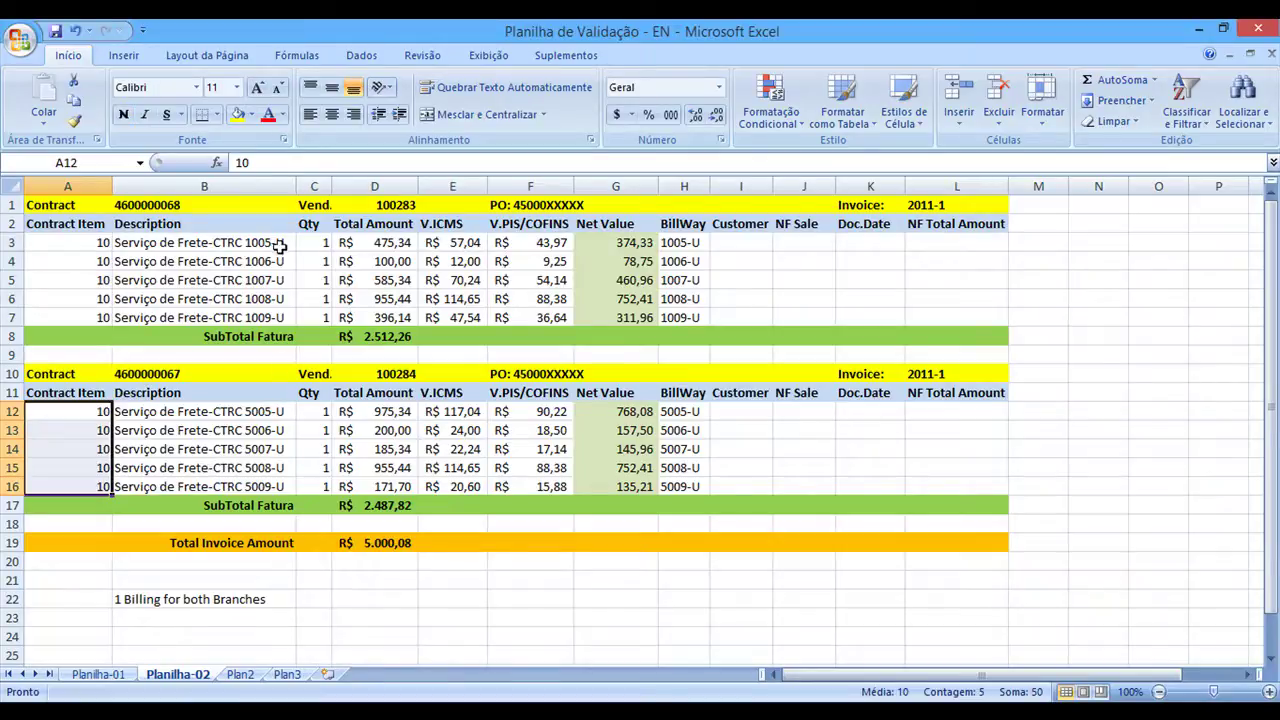
drag(280, 242, 290, 316)
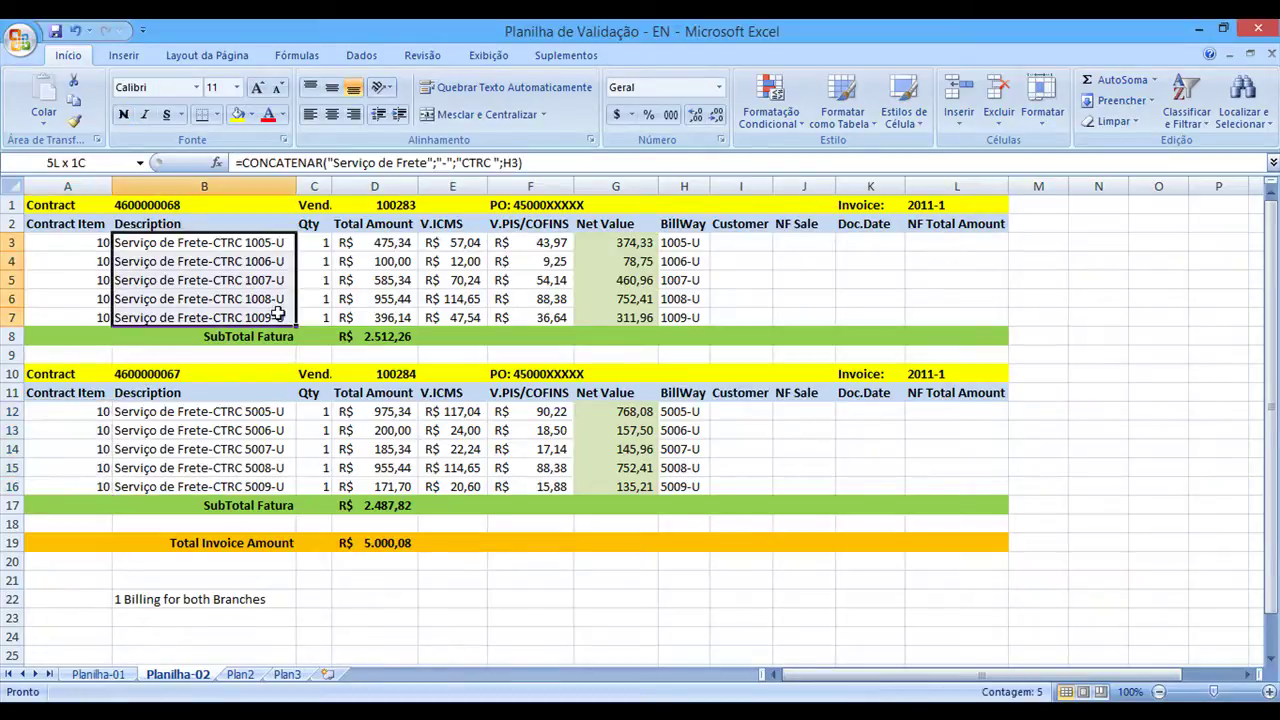
click(285, 542)
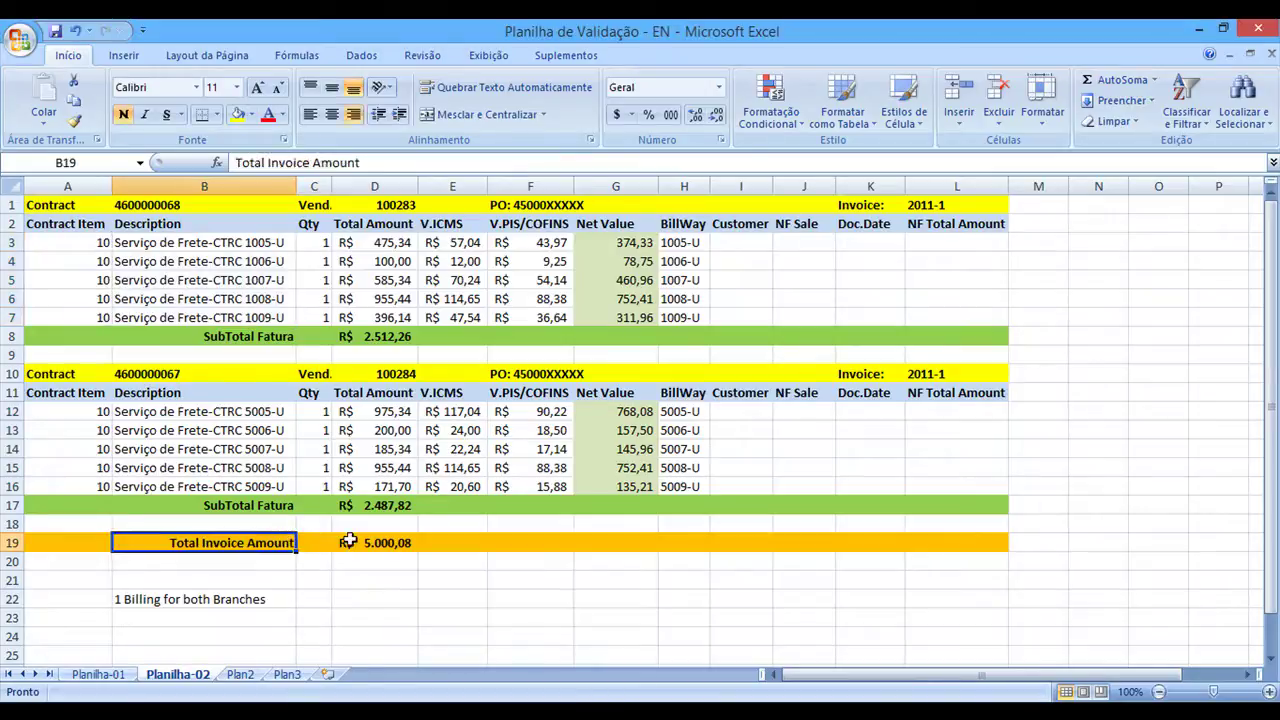
click(370, 542)
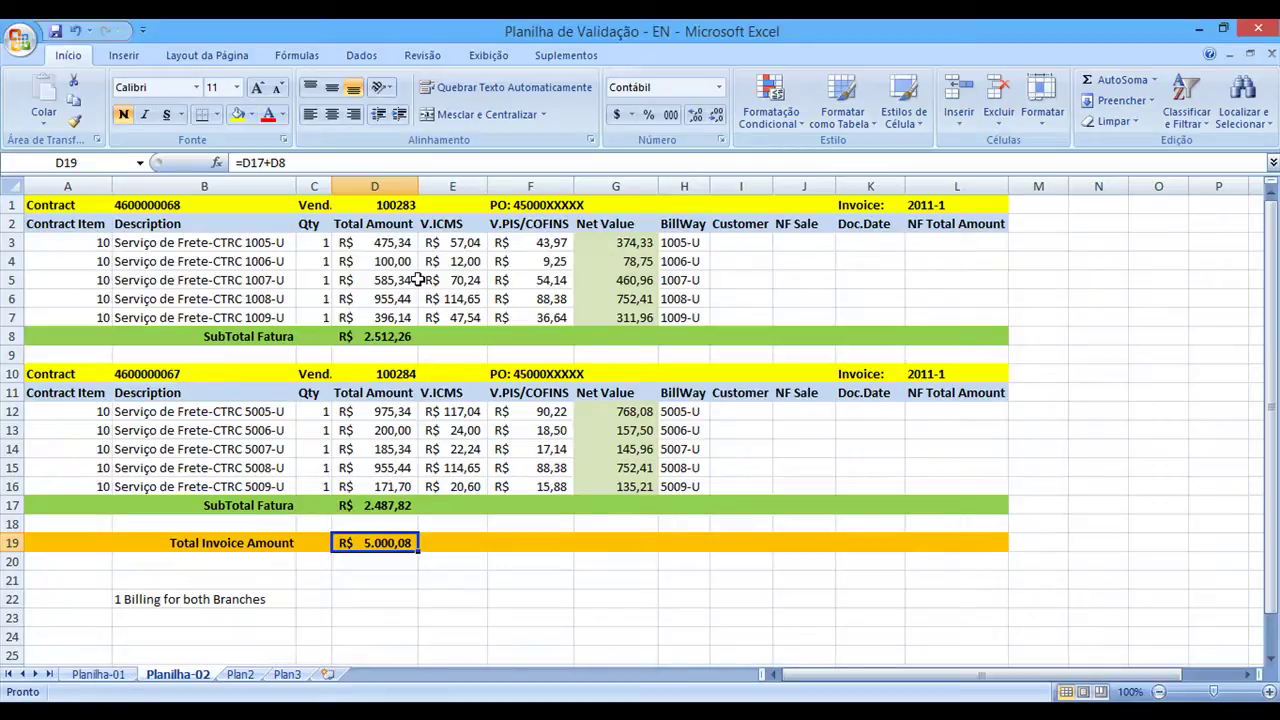
click(385, 204)
click(400, 373)
click(400, 204)
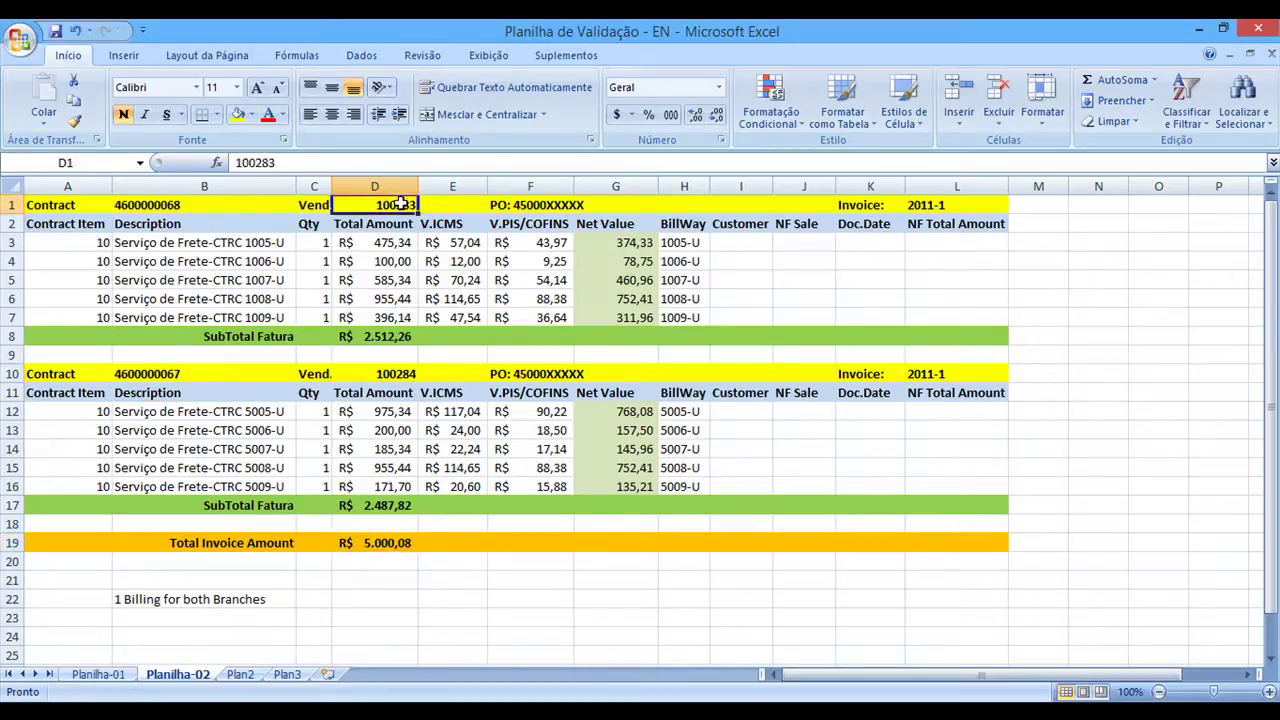
click(395, 375)
click(408, 206)
click(414, 555)
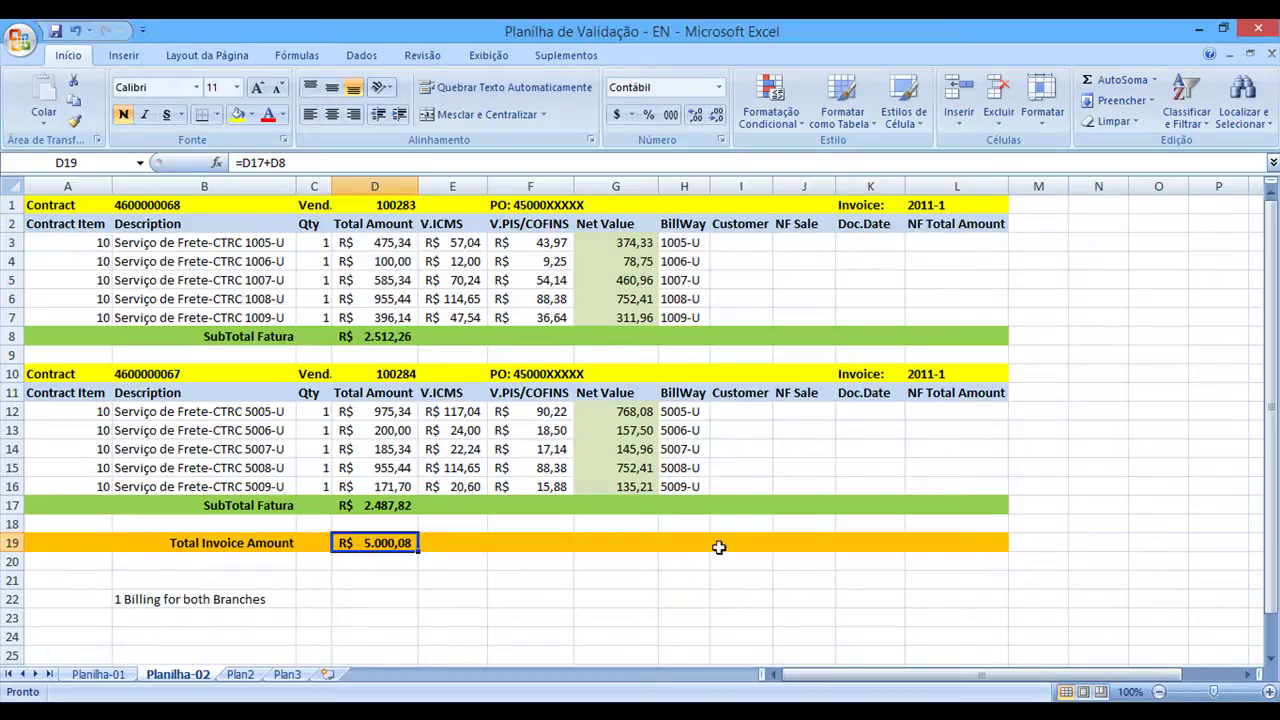
click(869, 207)
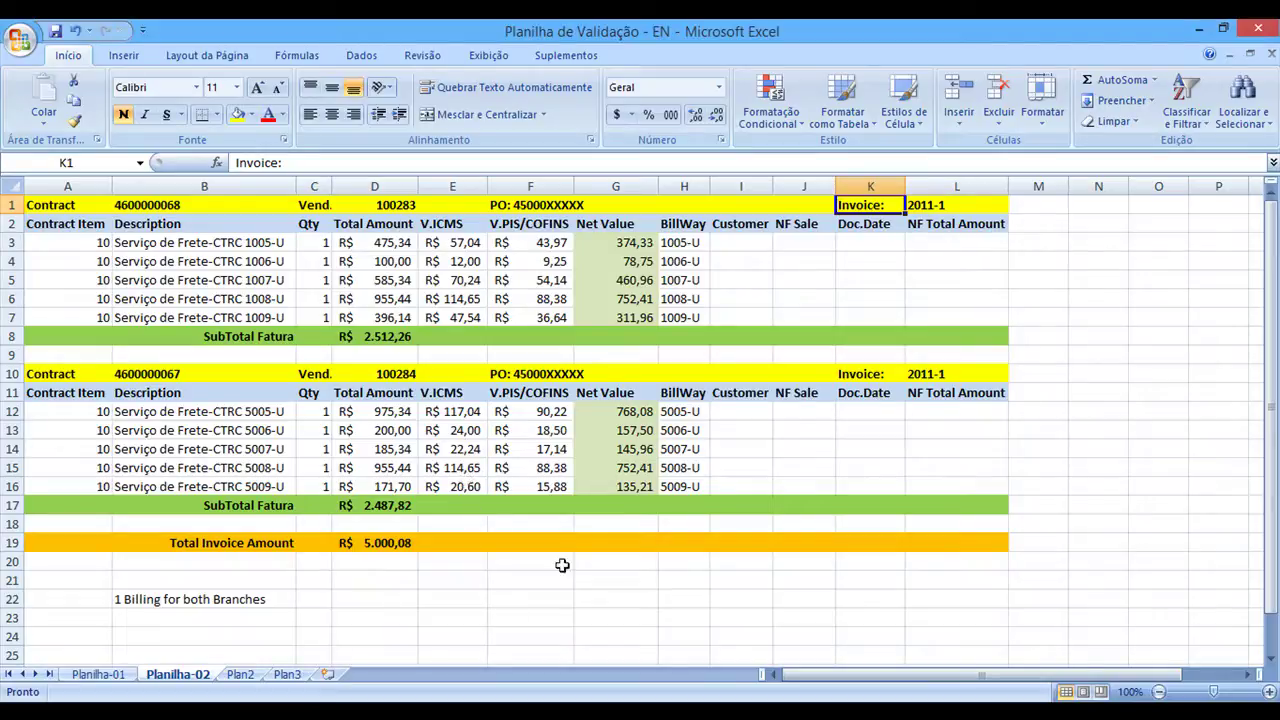
click(410, 206)
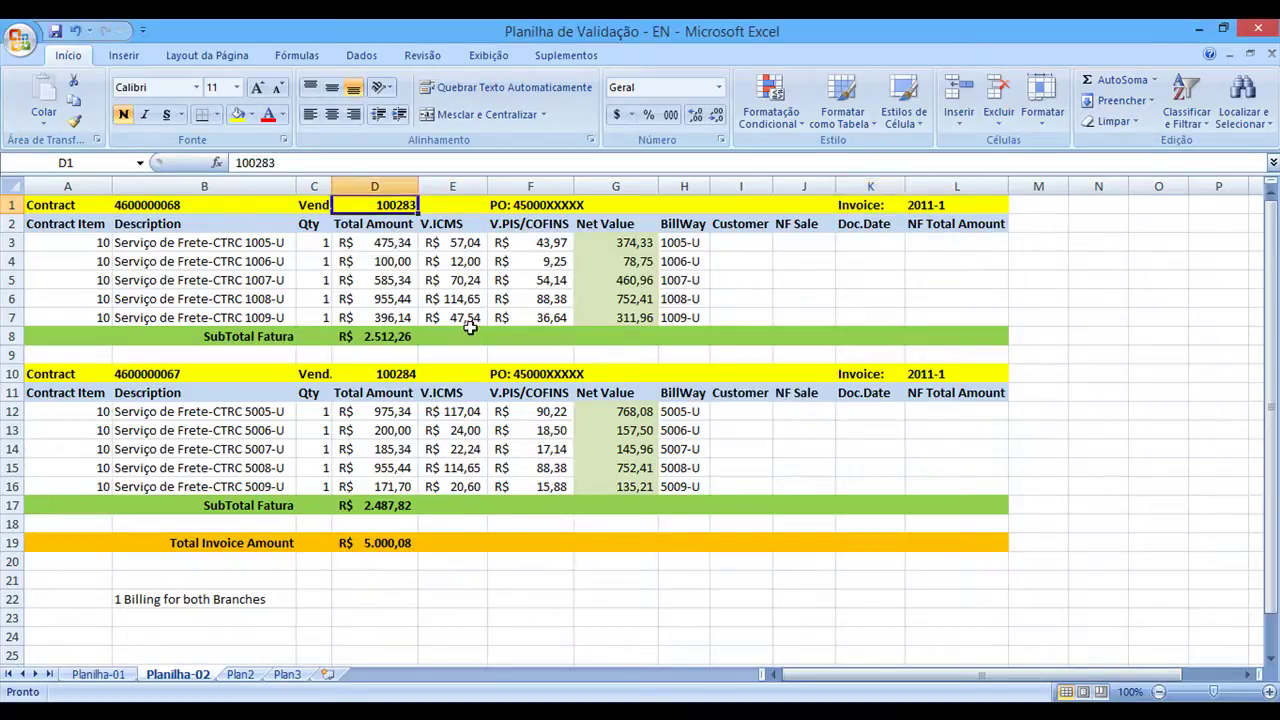
click(408, 373)
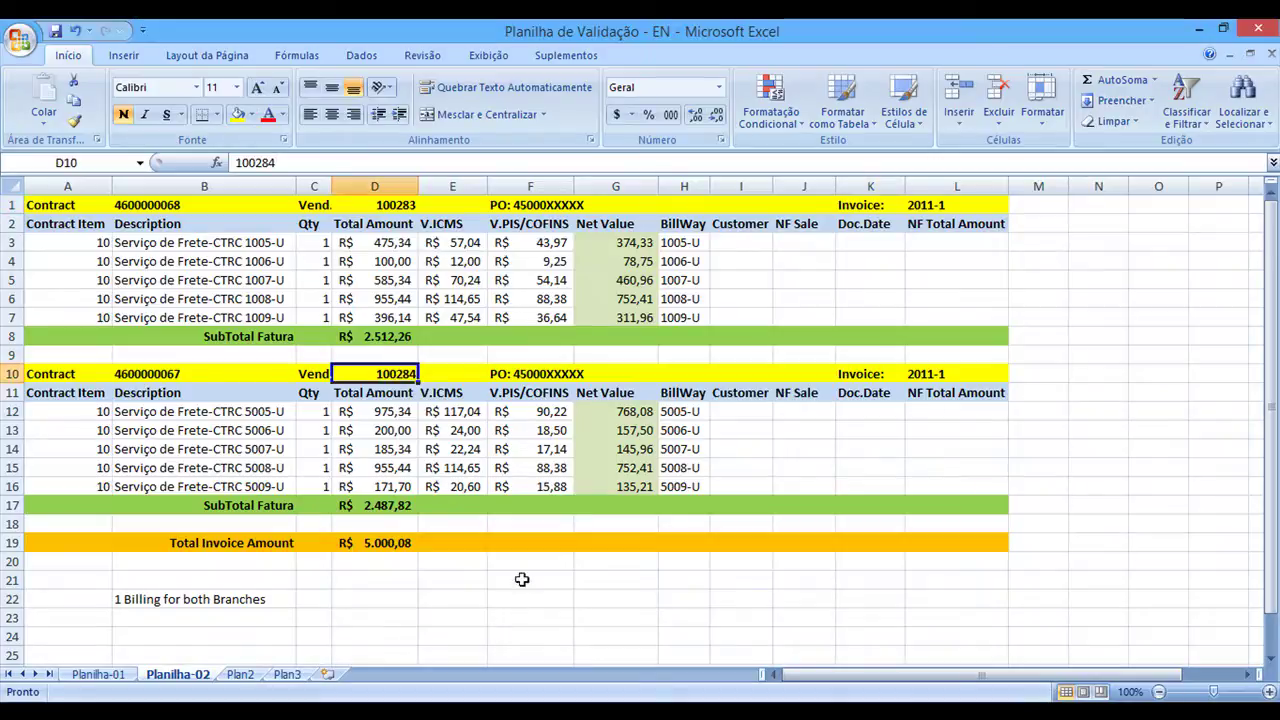
click(514, 576)
text(2)
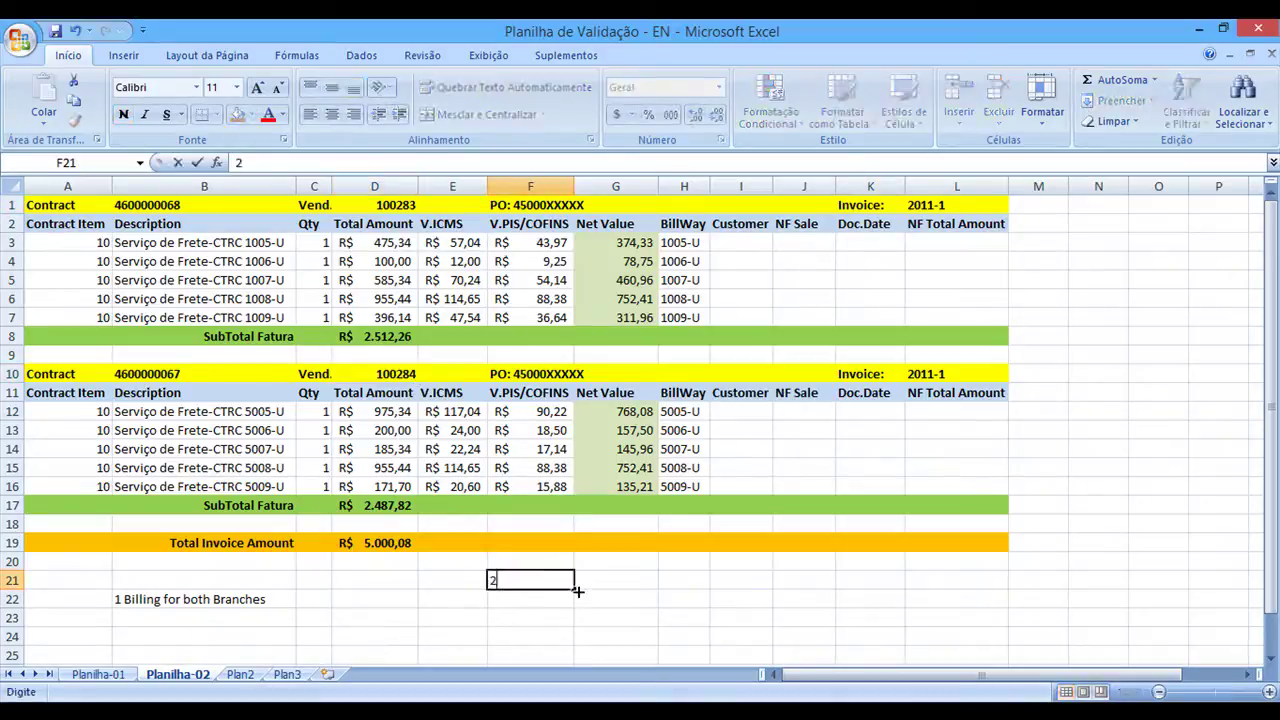
text(88)
key(Escape)
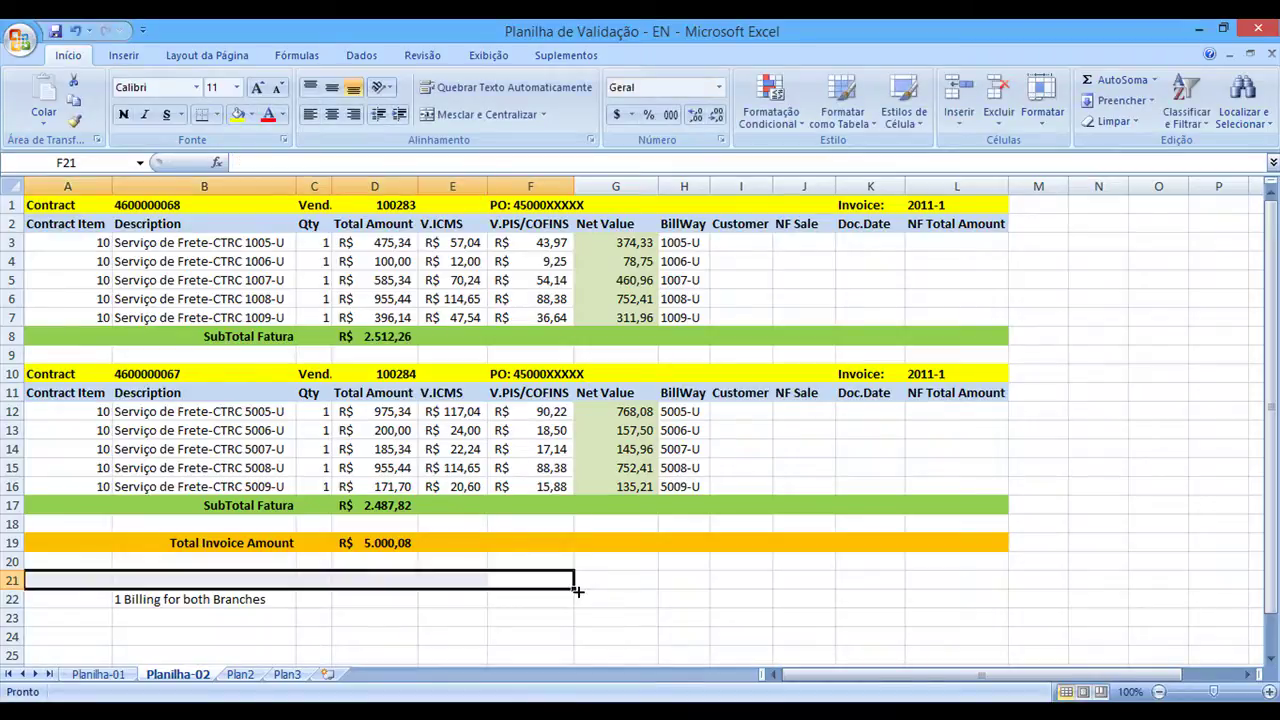
click(613, 560)
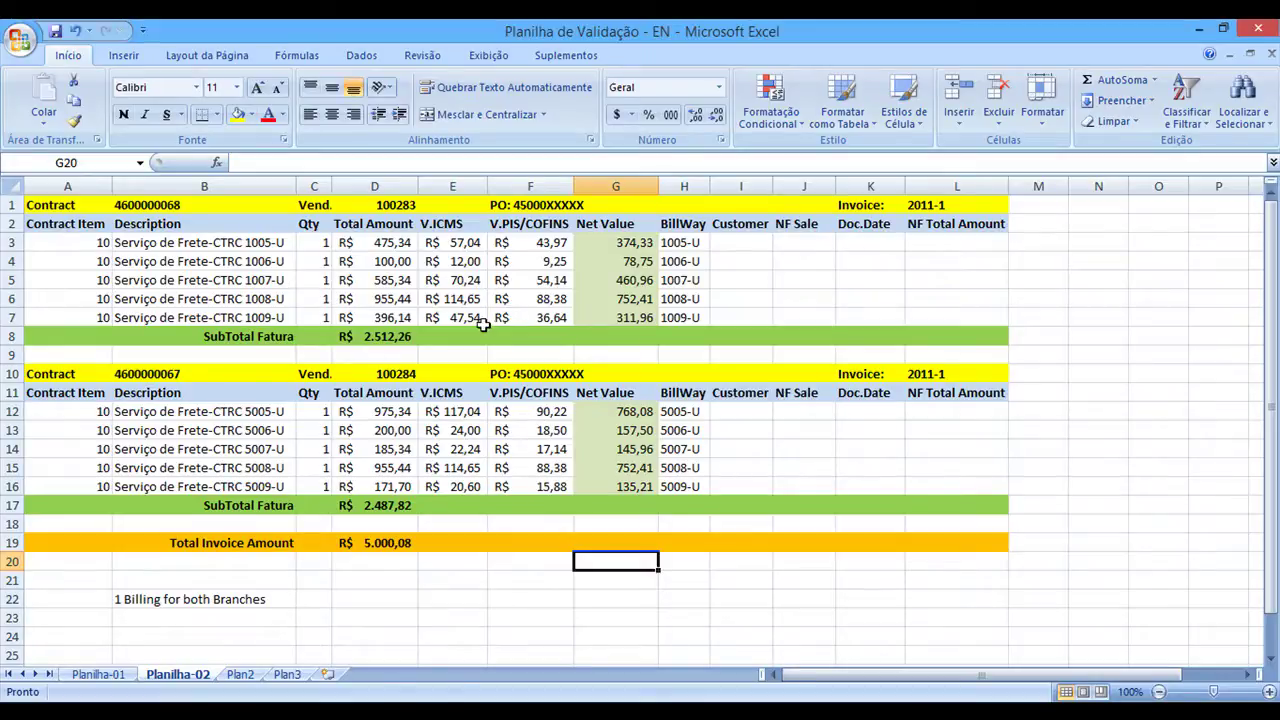
click(165, 242)
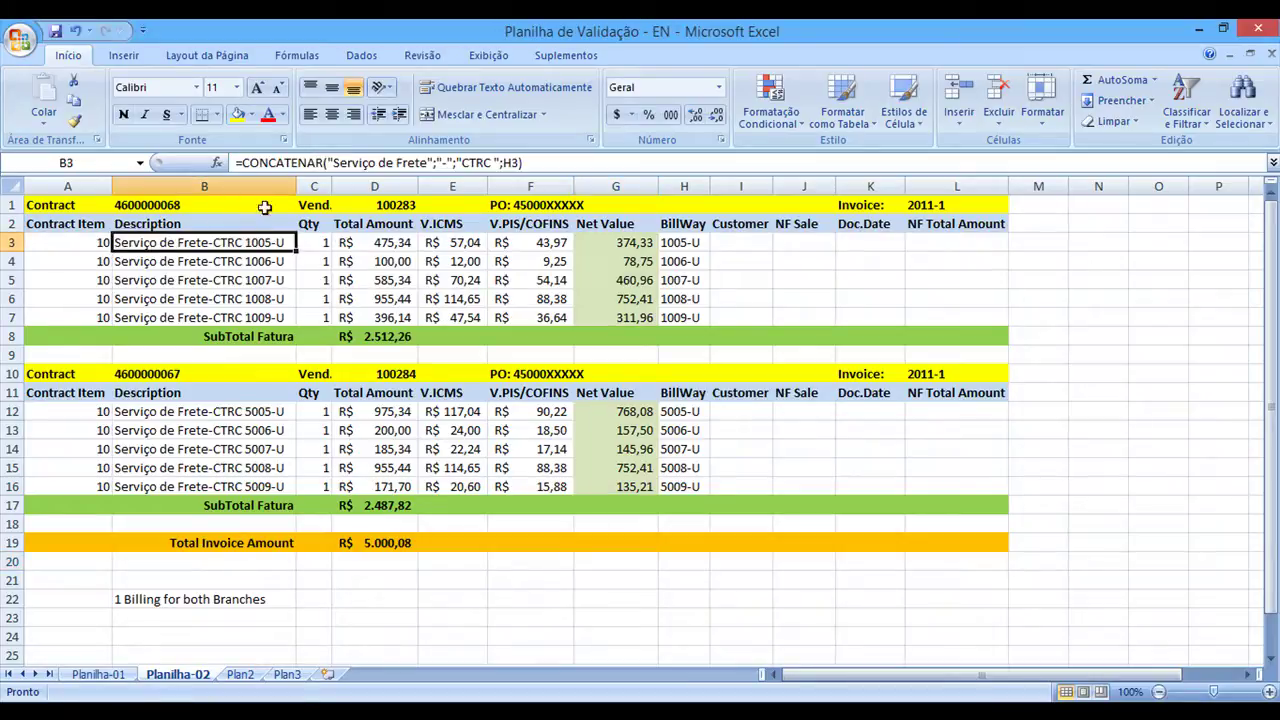
In B3's CONCATENAR formula, replace 'Serviço de Frete' with 'Freight Service'
click(333, 162)
key(Left)
key(Left)
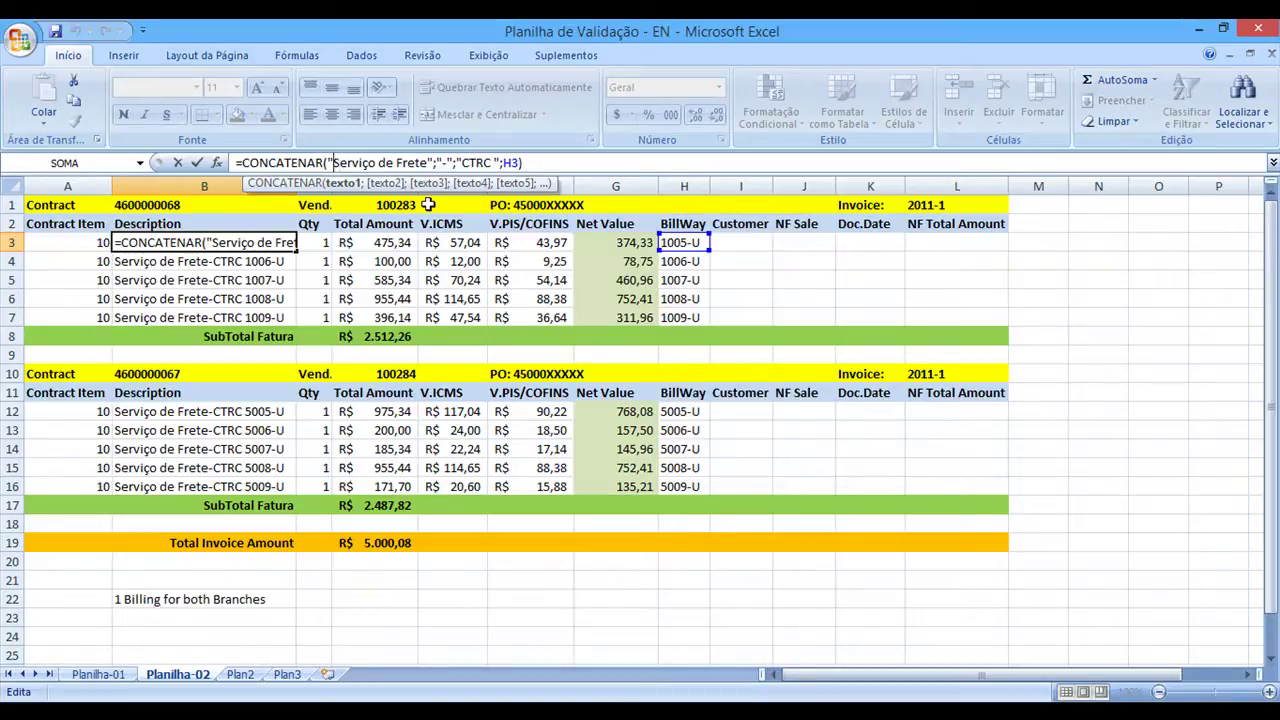
key(shift+Right)
key(shift+Right)
key(shift+Right)
key(shift+Right)
key(shift+Right)
key(shift+Right)
text(Feric)
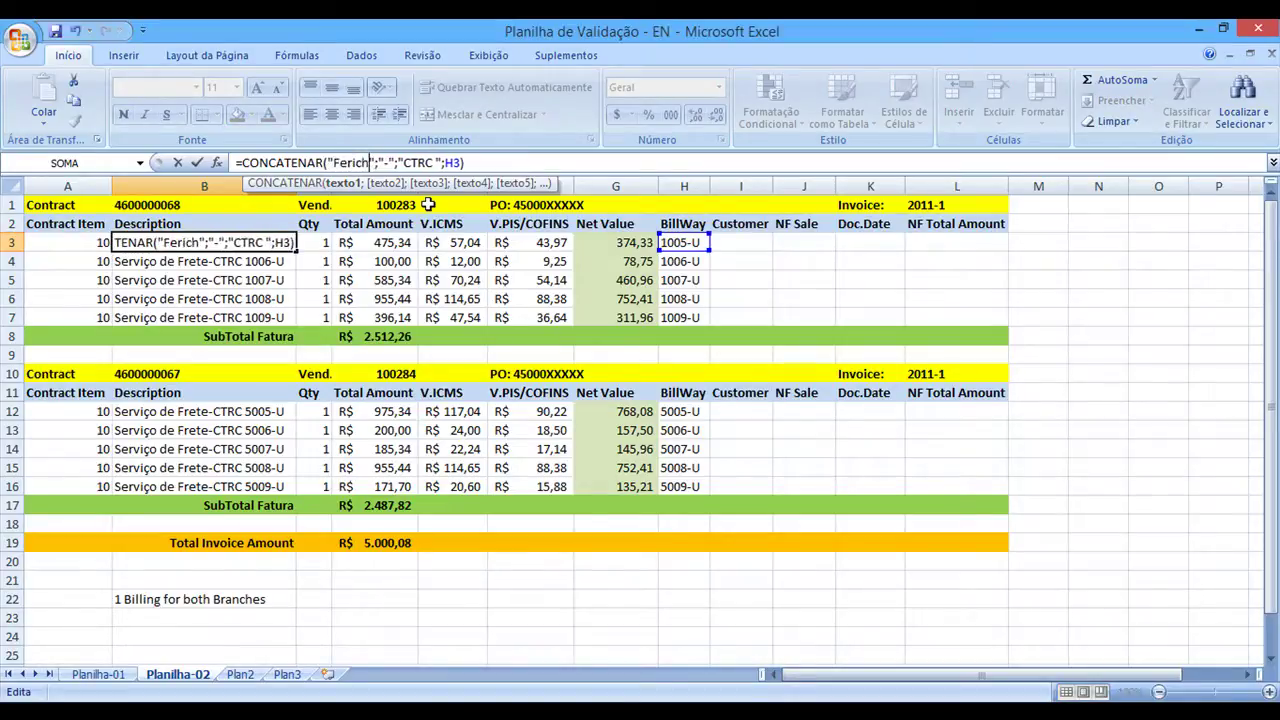
key(BackSpace)
key(BackSpace)
key(BackSpace)
key(BackSpace)
text(re)
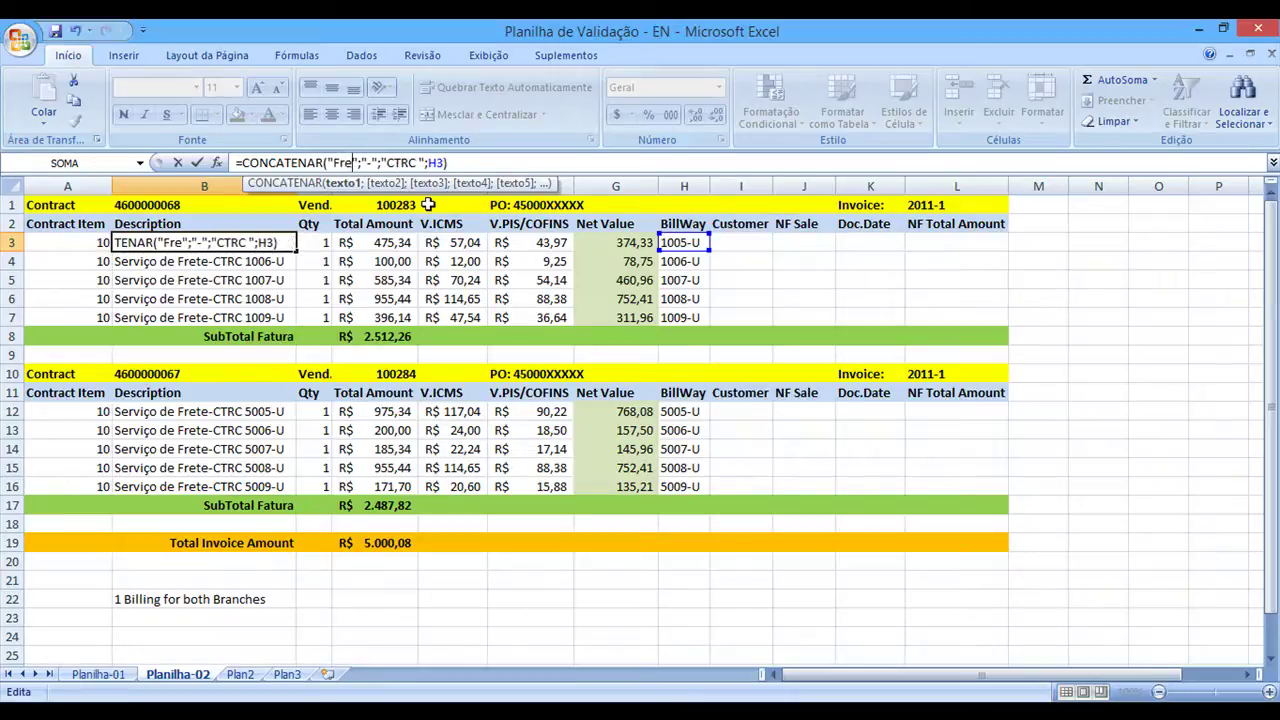
text(igh)
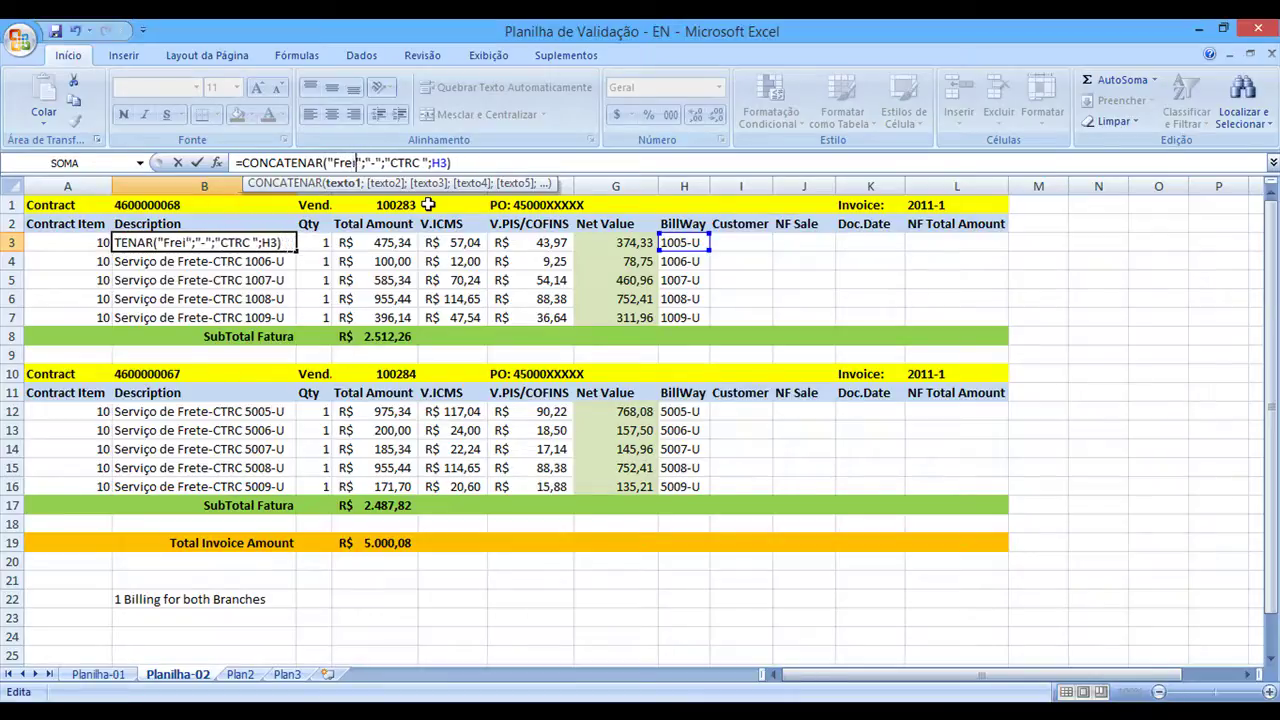
text(t Serv )
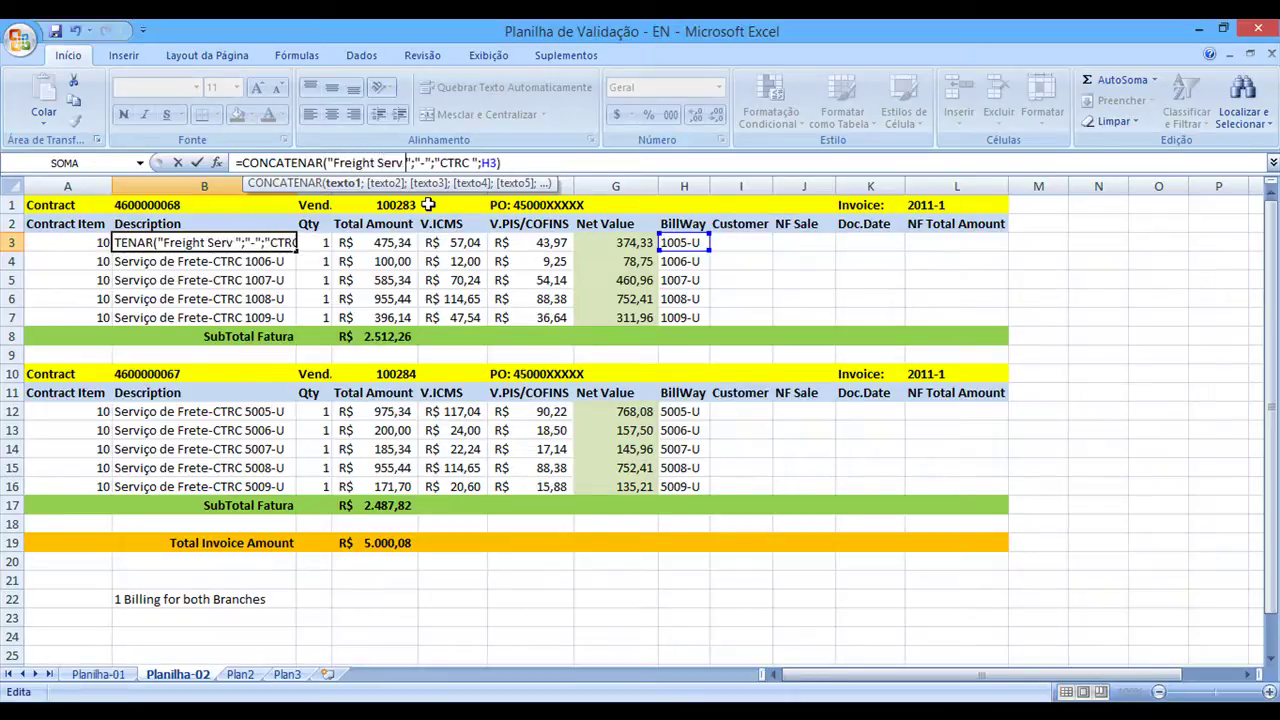
text(ice)
key(BackSpace)
key(BackSpace)
key(BackSpace)
key(BackSpace)
text(ice)
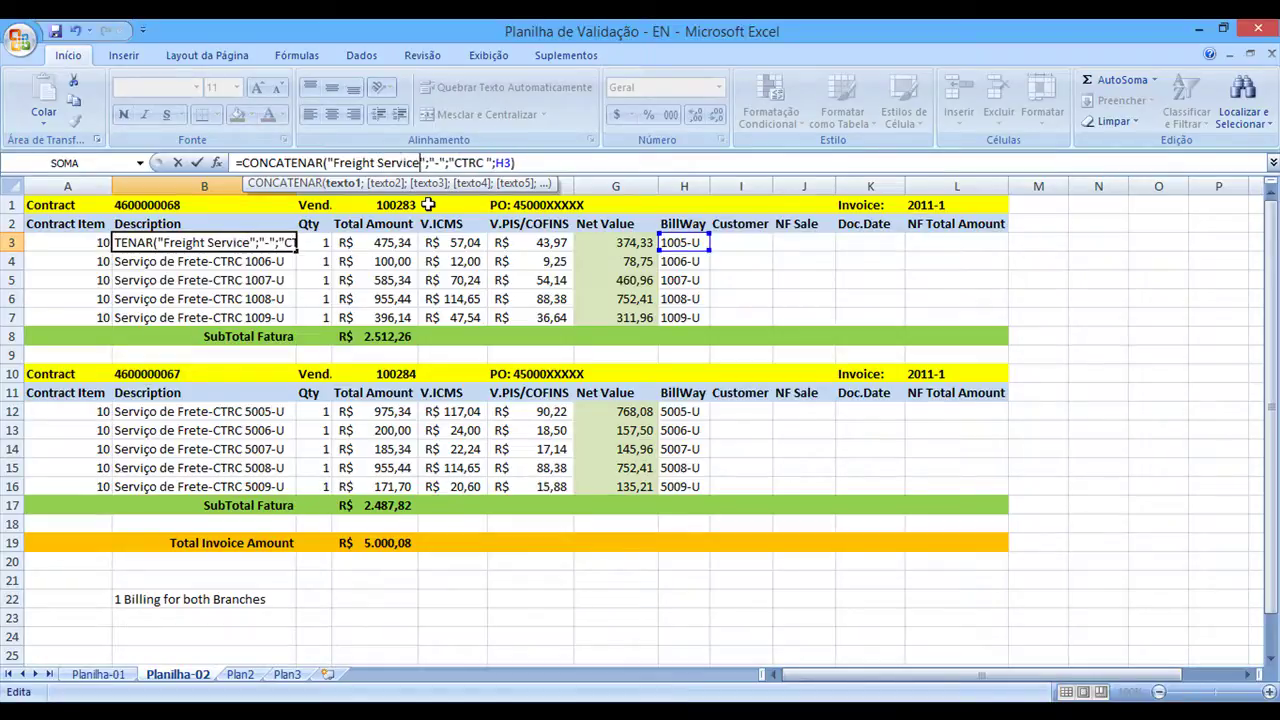
click(540, 317)
Fill the updated description formula down from B3 to B7 and verify each copy
click(231, 247)
drag(297, 251, 295, 322)
click(233, 261)
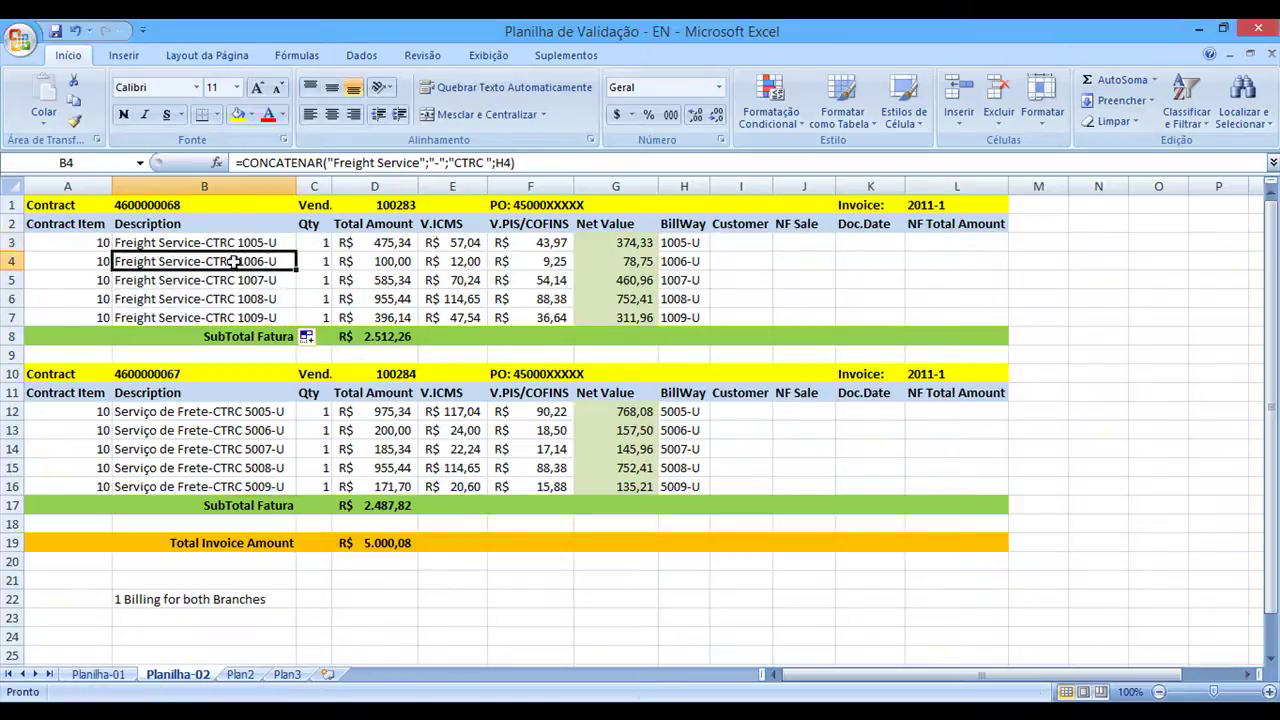
click(197, 243)
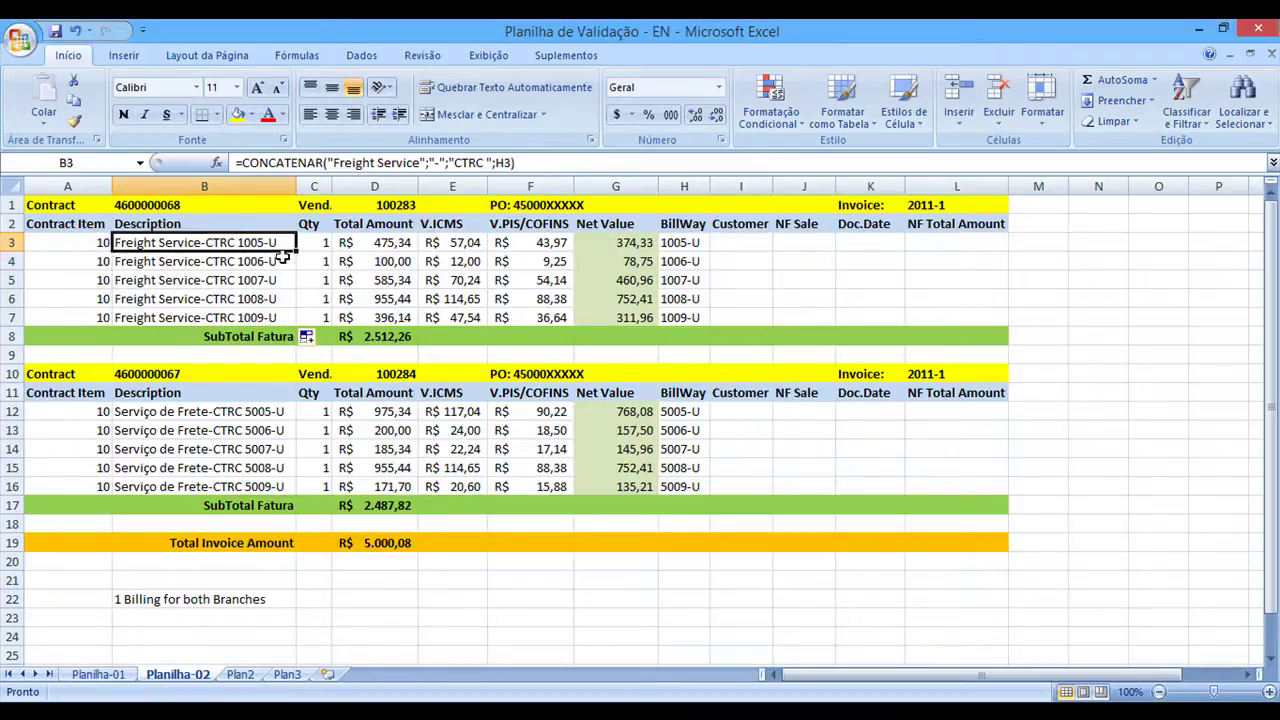
drag(163, 242, 155, 318)
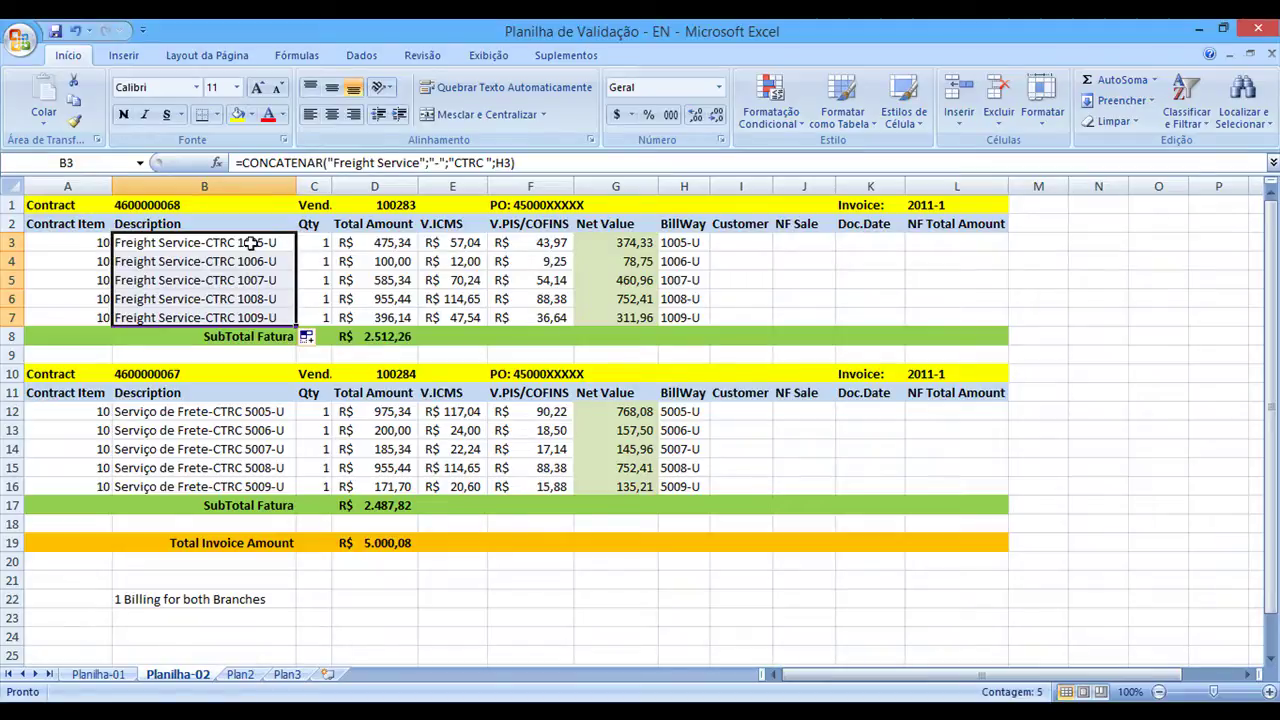
click(255, 242)
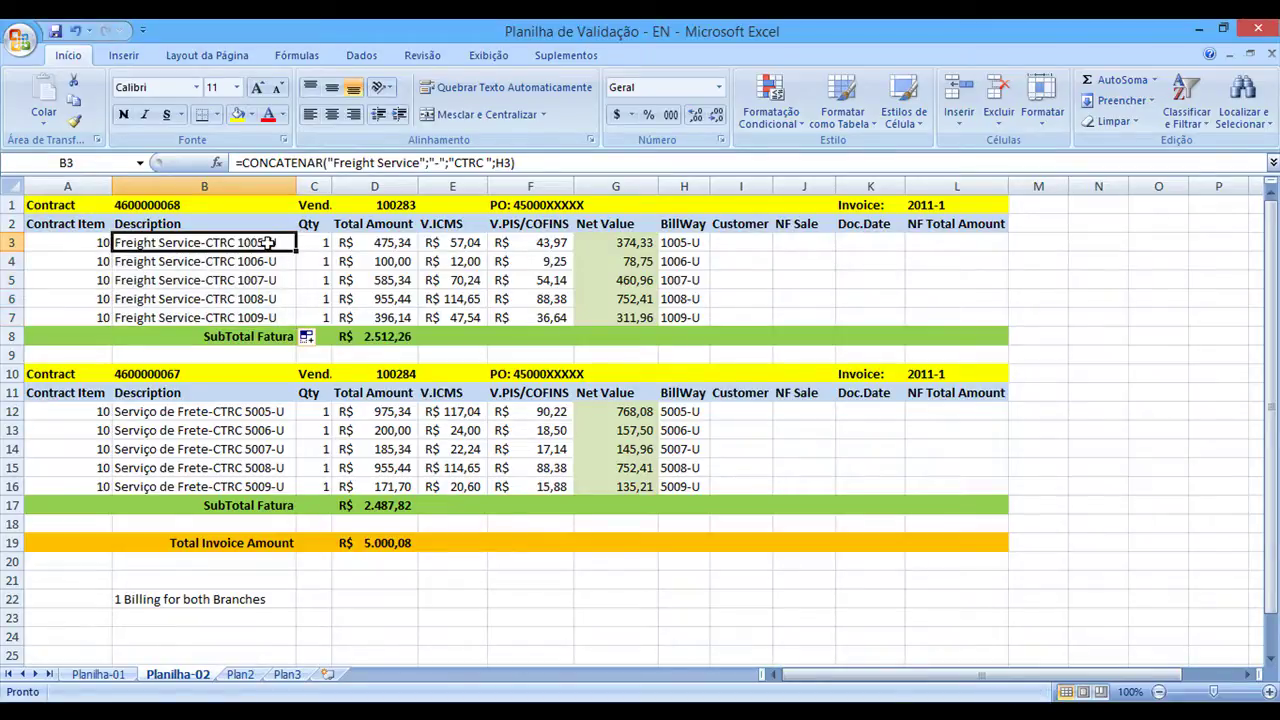
click(263, 260)
click(265, 284)
click(263, 298)
click(262, 316)
click(259, 295)
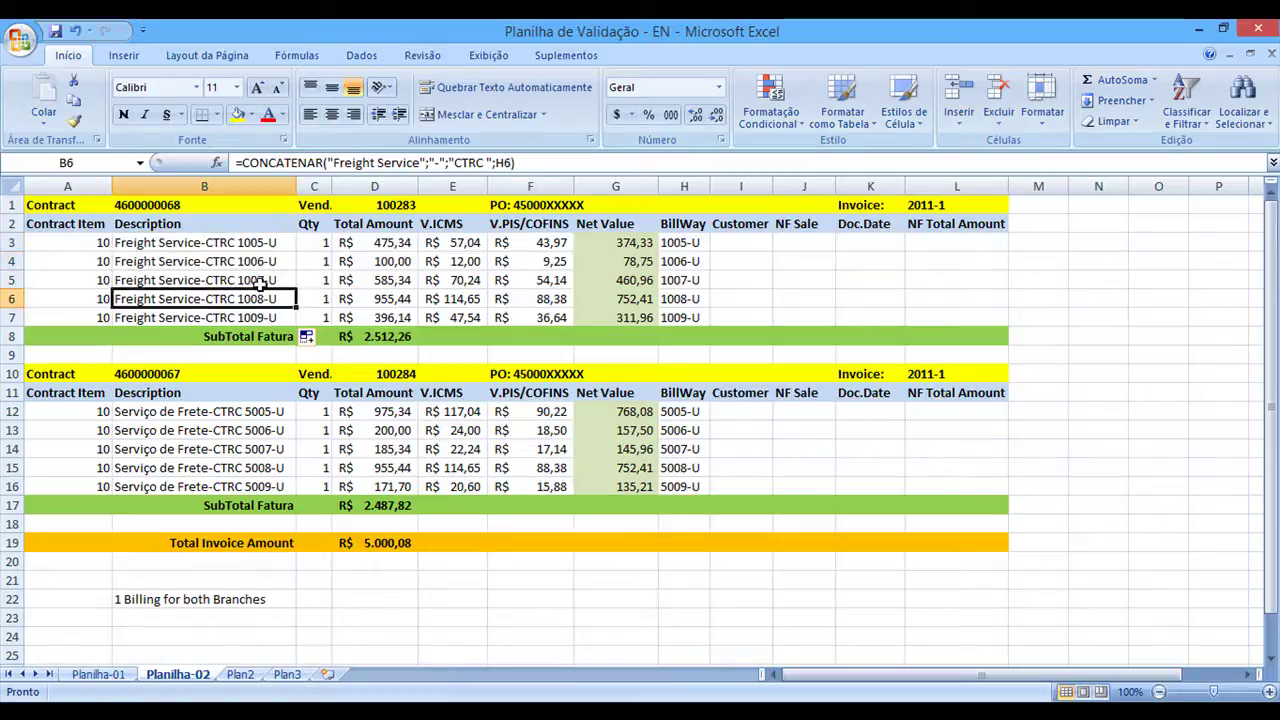
click(259, 247)
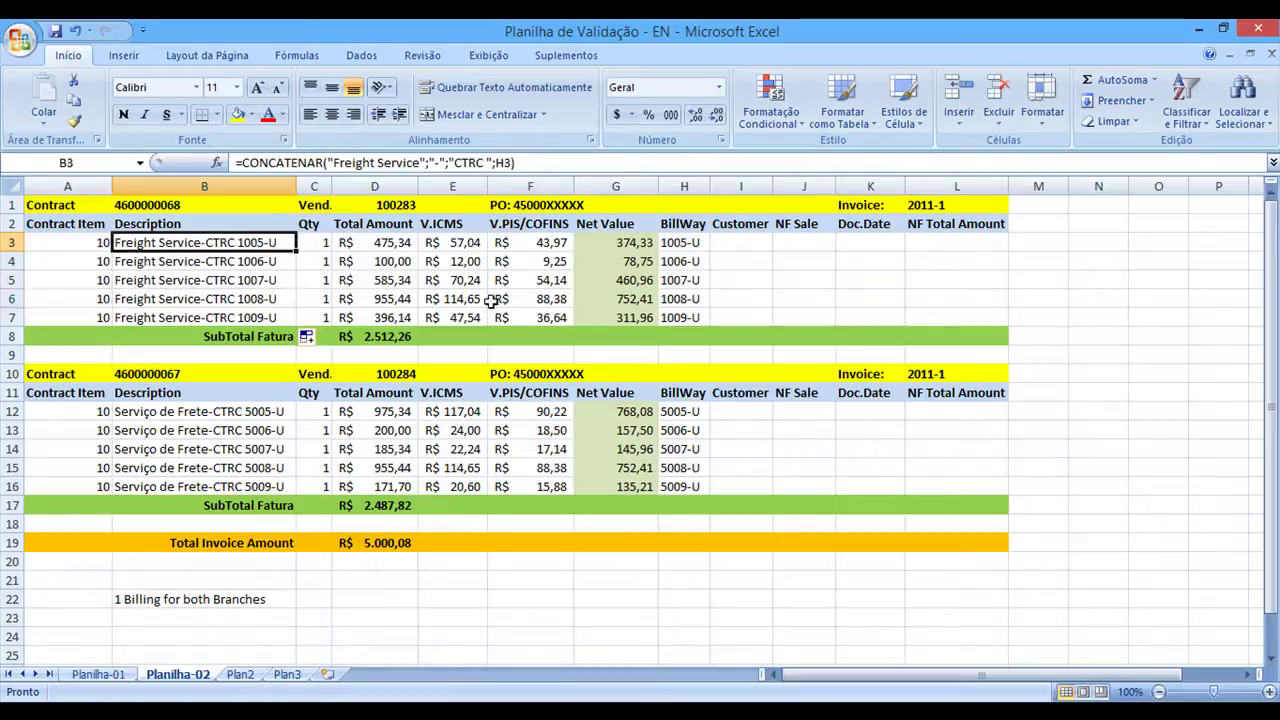
Compare bill numbers H3:H6 against the new descriptions, then switch to the SAP contract screen
click(688, 243)
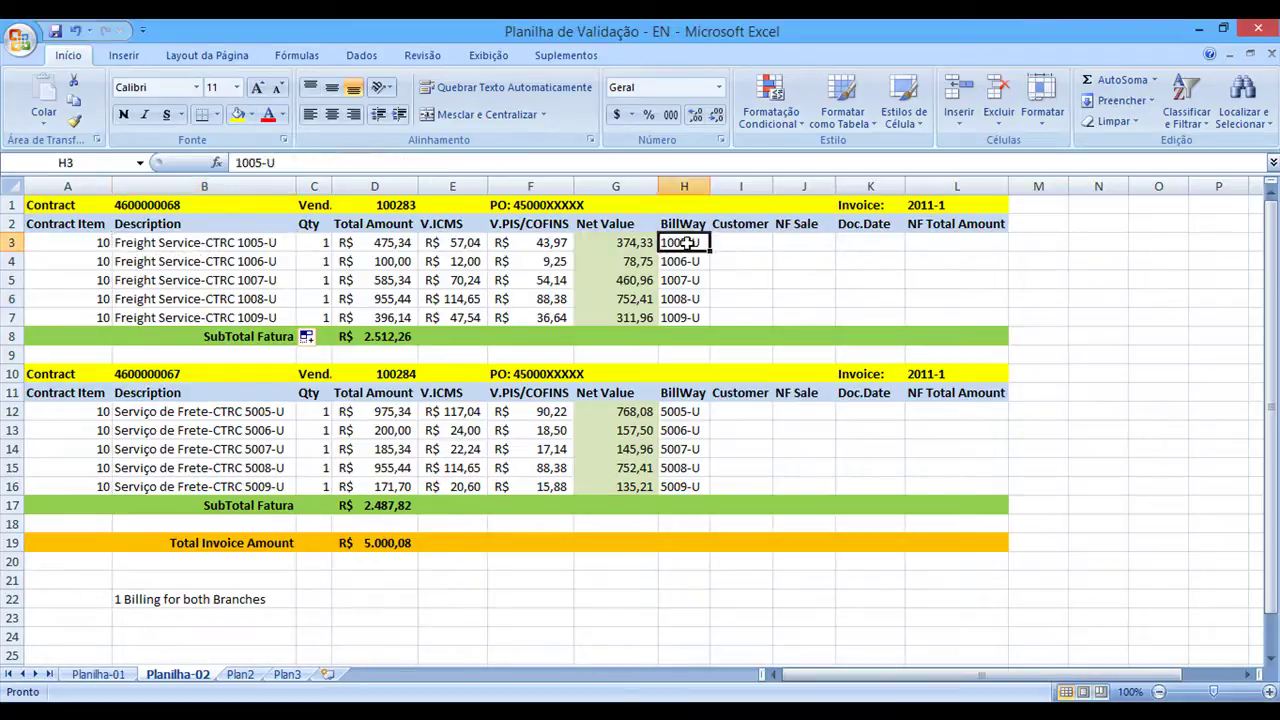
drag(688, 245, 684, 300)
drag(190, 243, 268, 304)
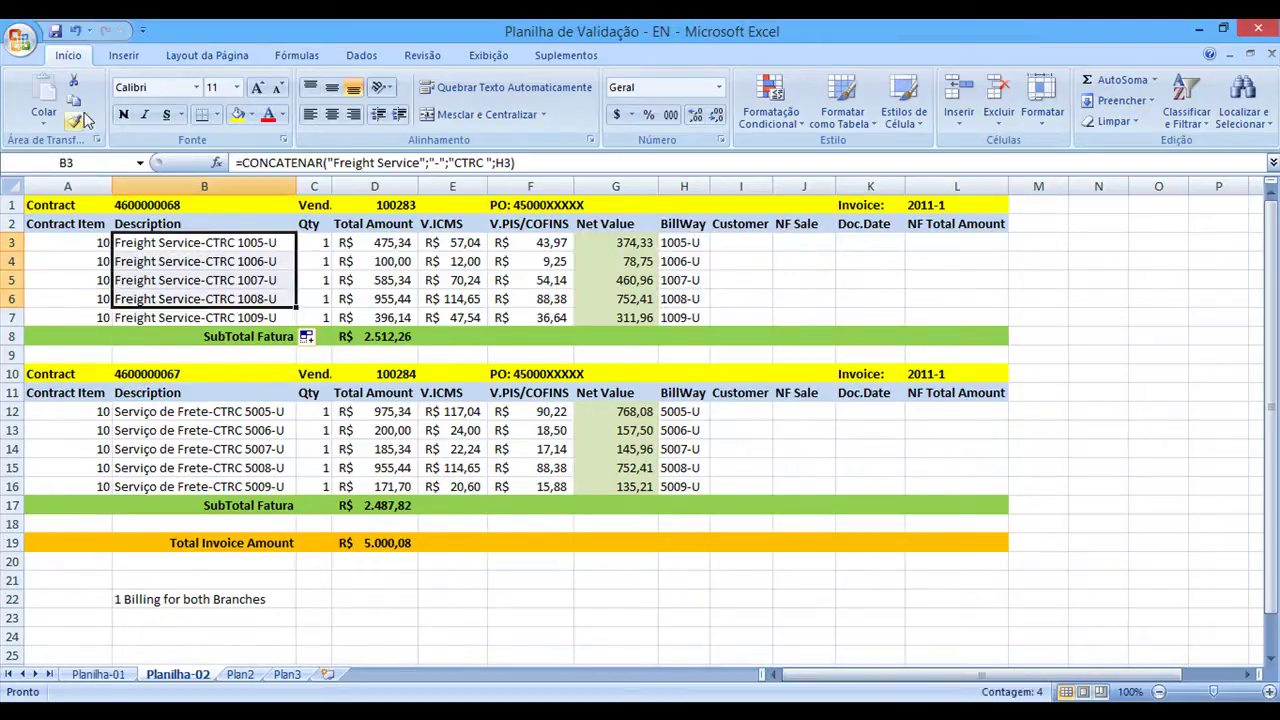
click(166, 252)
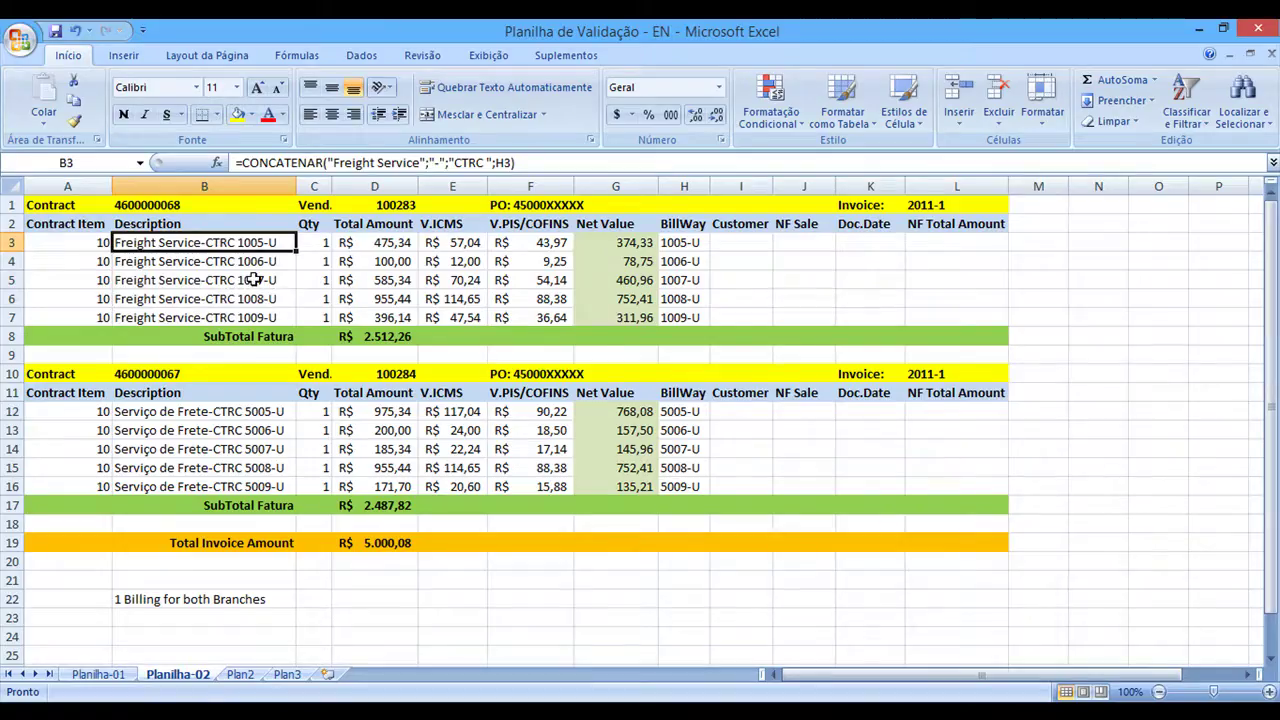
key(alt+Tab)
click(111, 68)
text(/n)
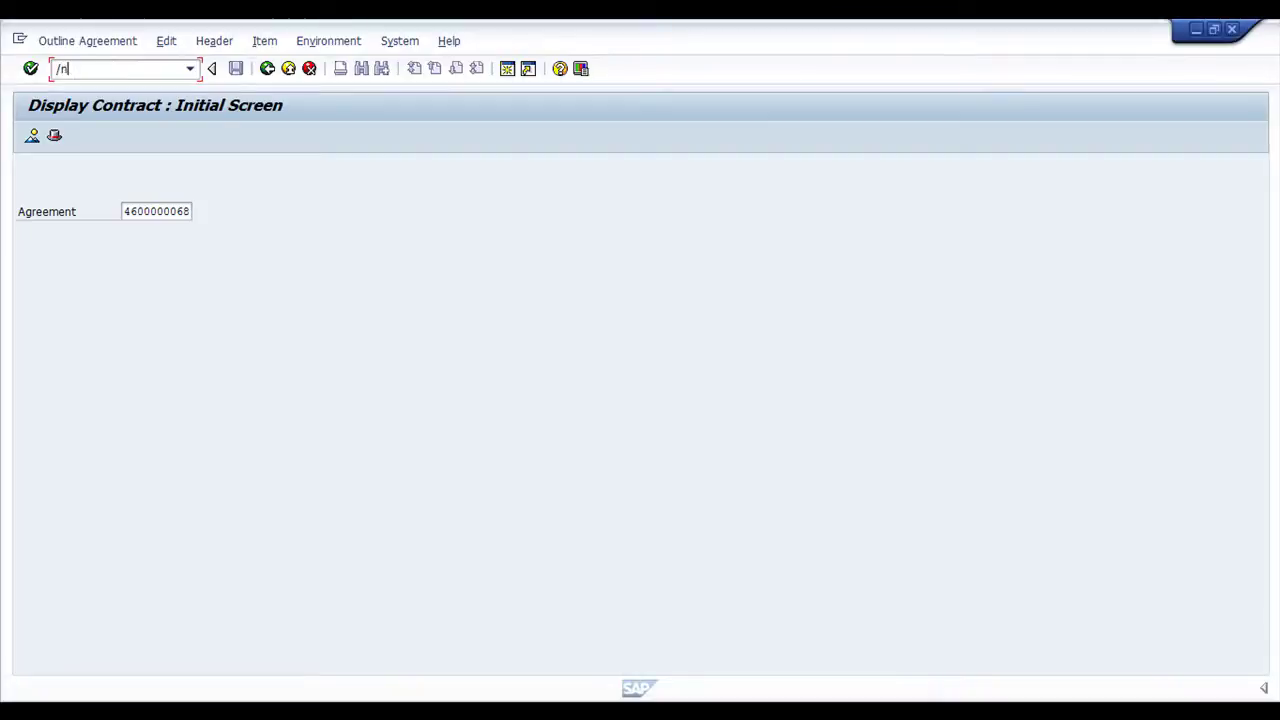
key(Return)
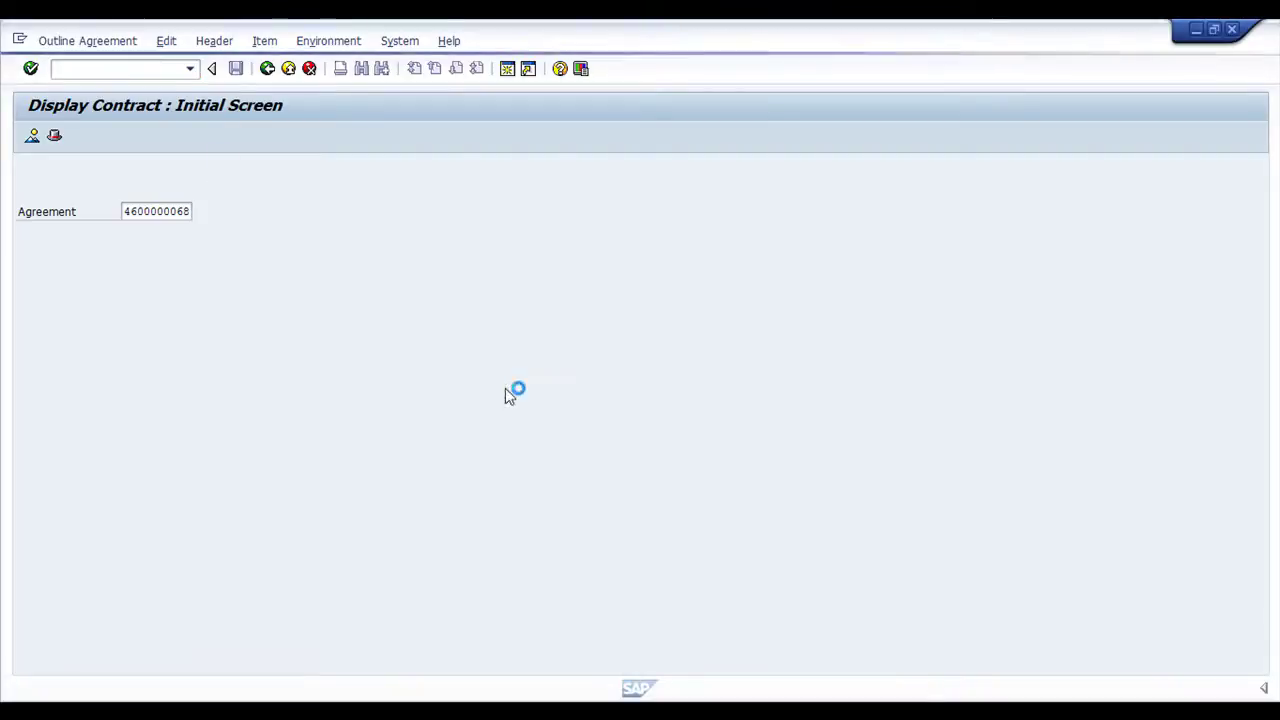
key(alt+Tab)
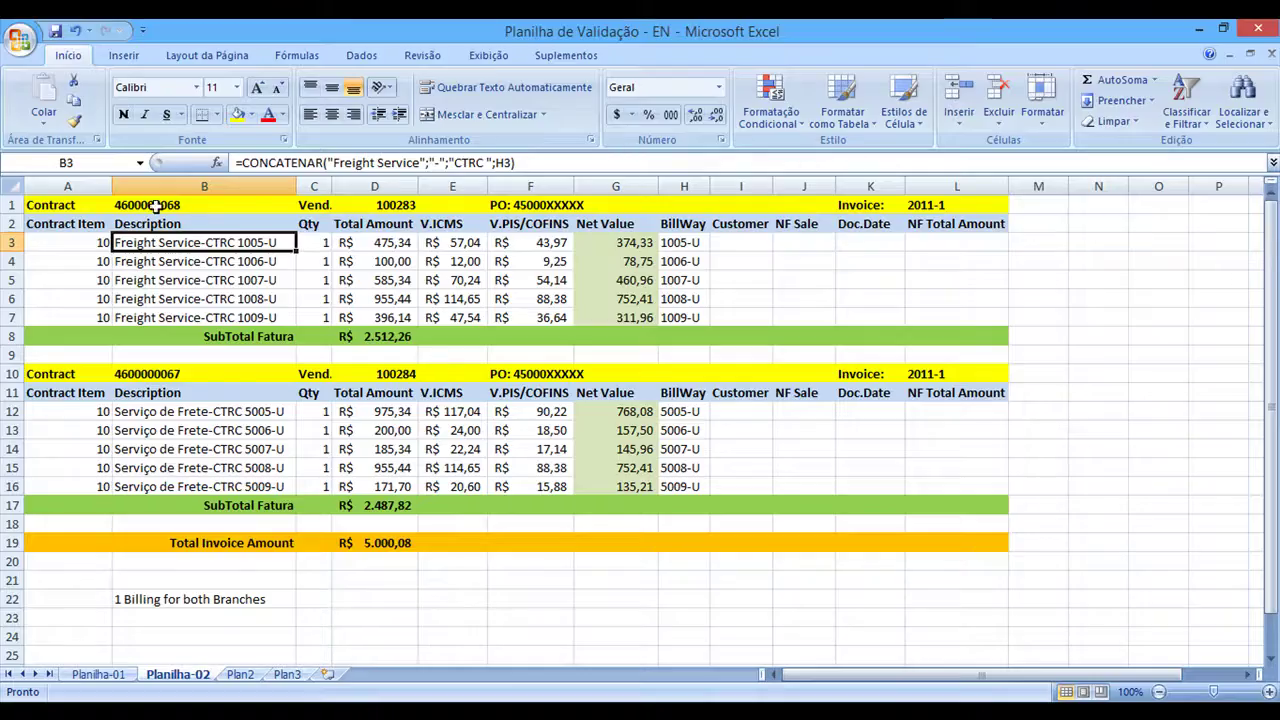
click(150, 204)
click(345, 163)
key(shift+Home)
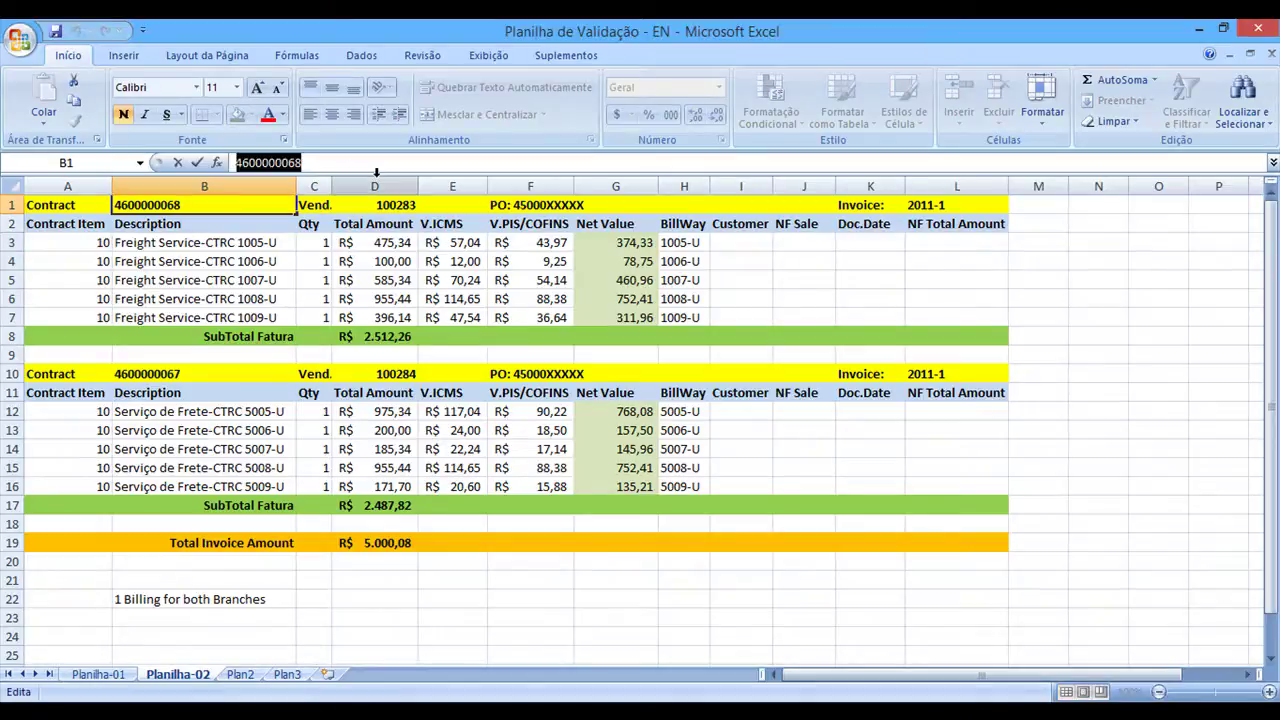
key(ctrl+c)
key(alt+Tab)
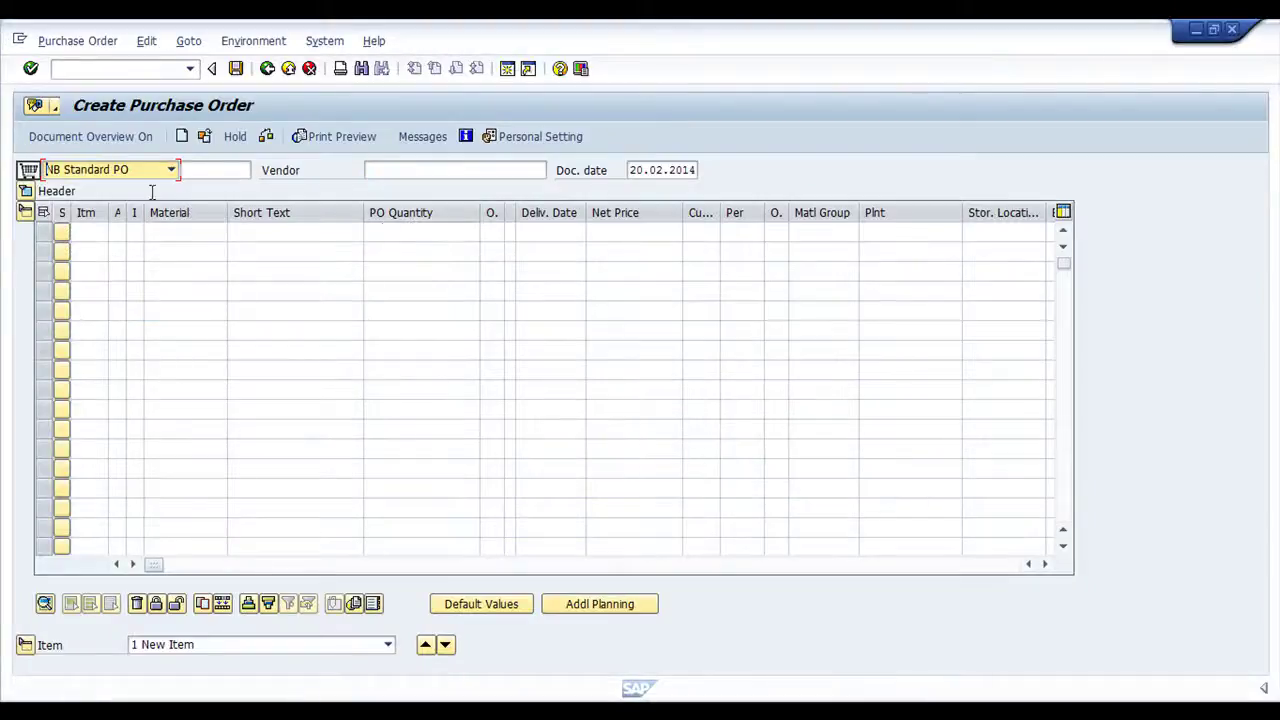
click(172, 176)
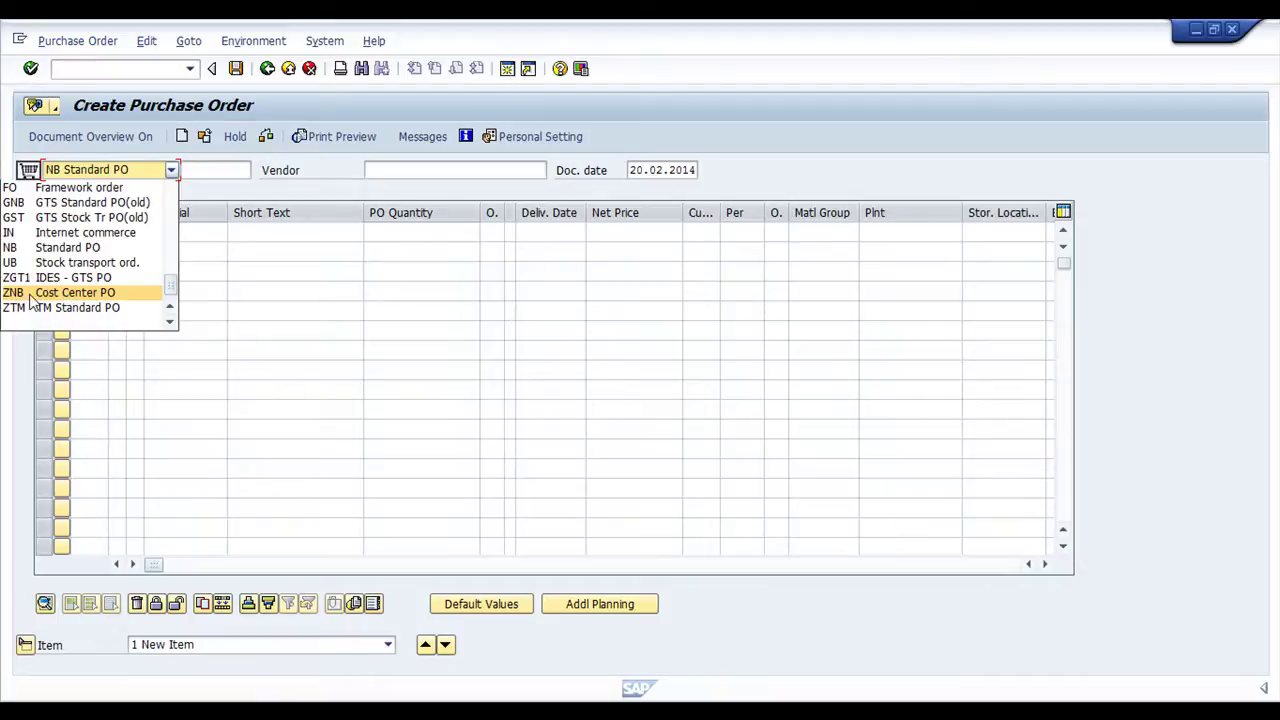
Make a ZNB Cost Center PO for vendor 100268: material 1798, quantity 1, 100,00 BRL
click(36, 296)
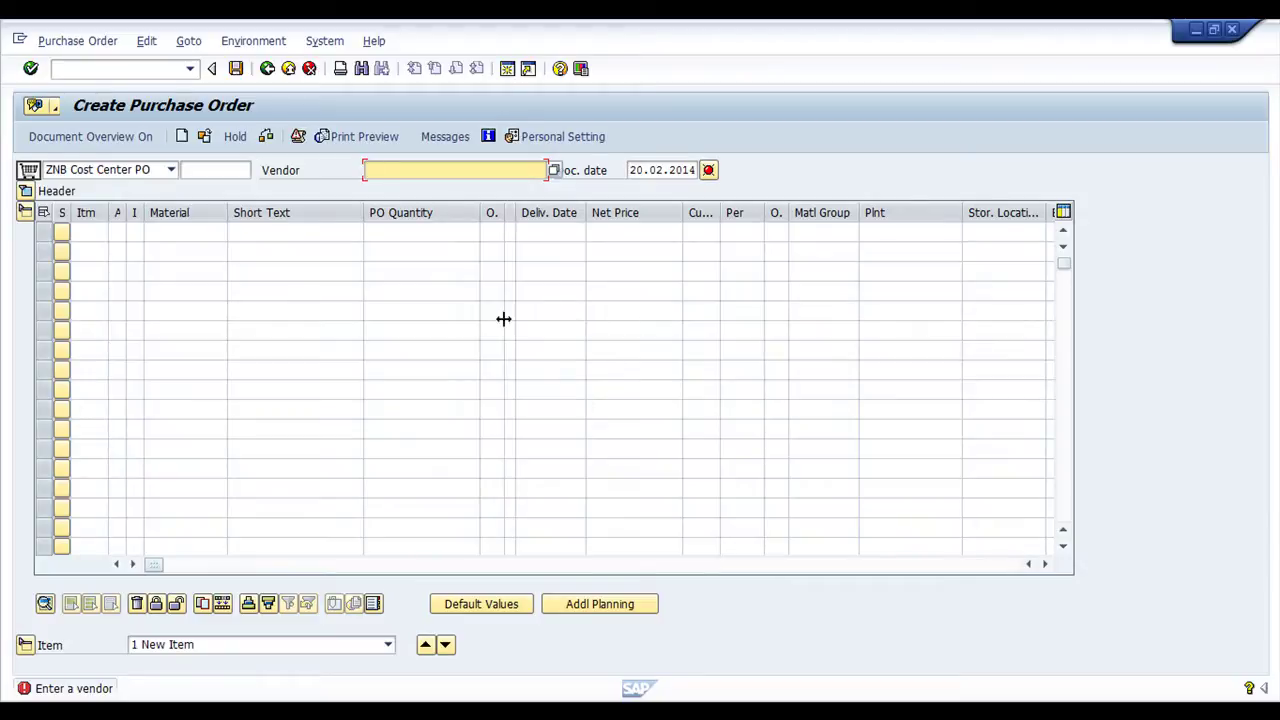
click(420, 170)
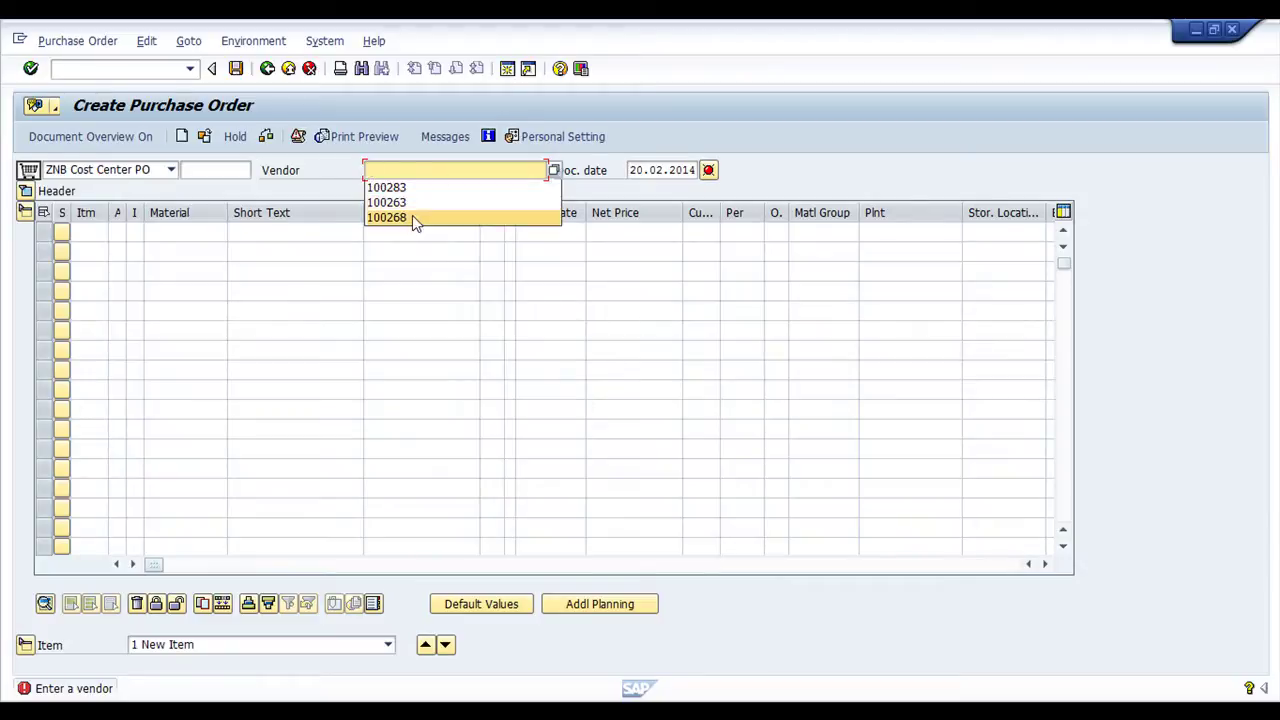
click(412, 217)
click(198, 234)
click(191, 248)
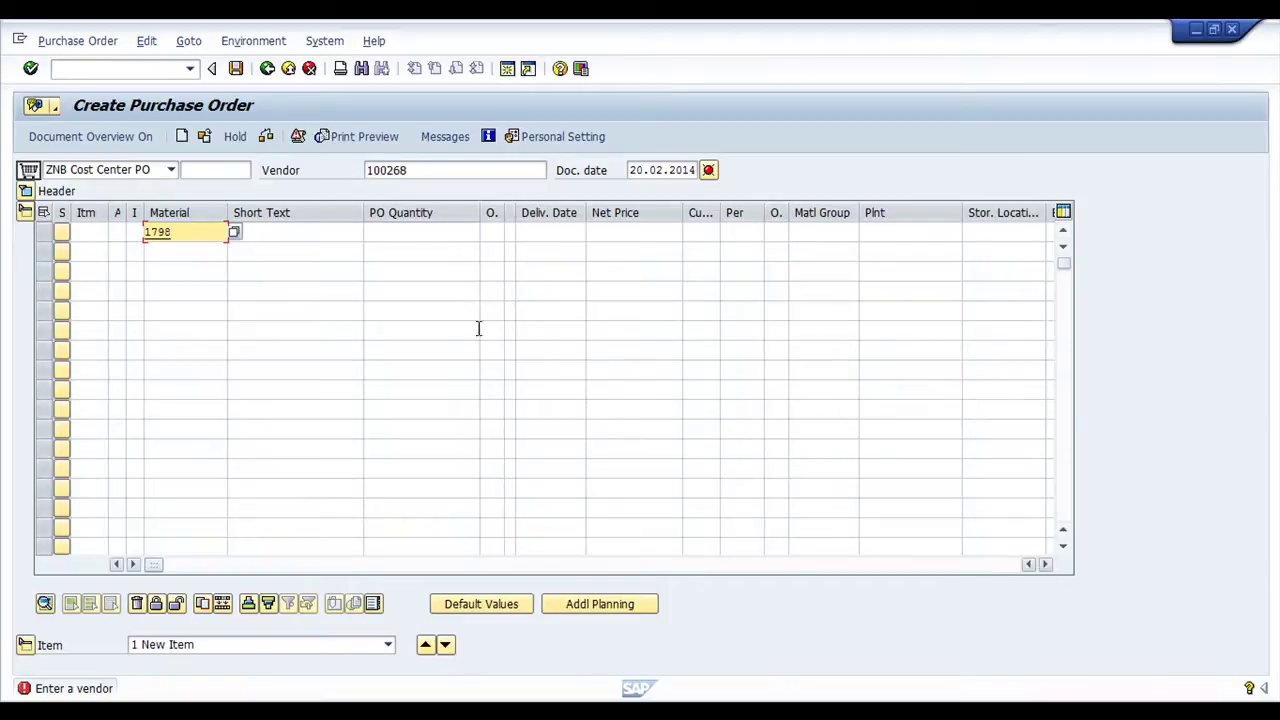
click(411, 235)
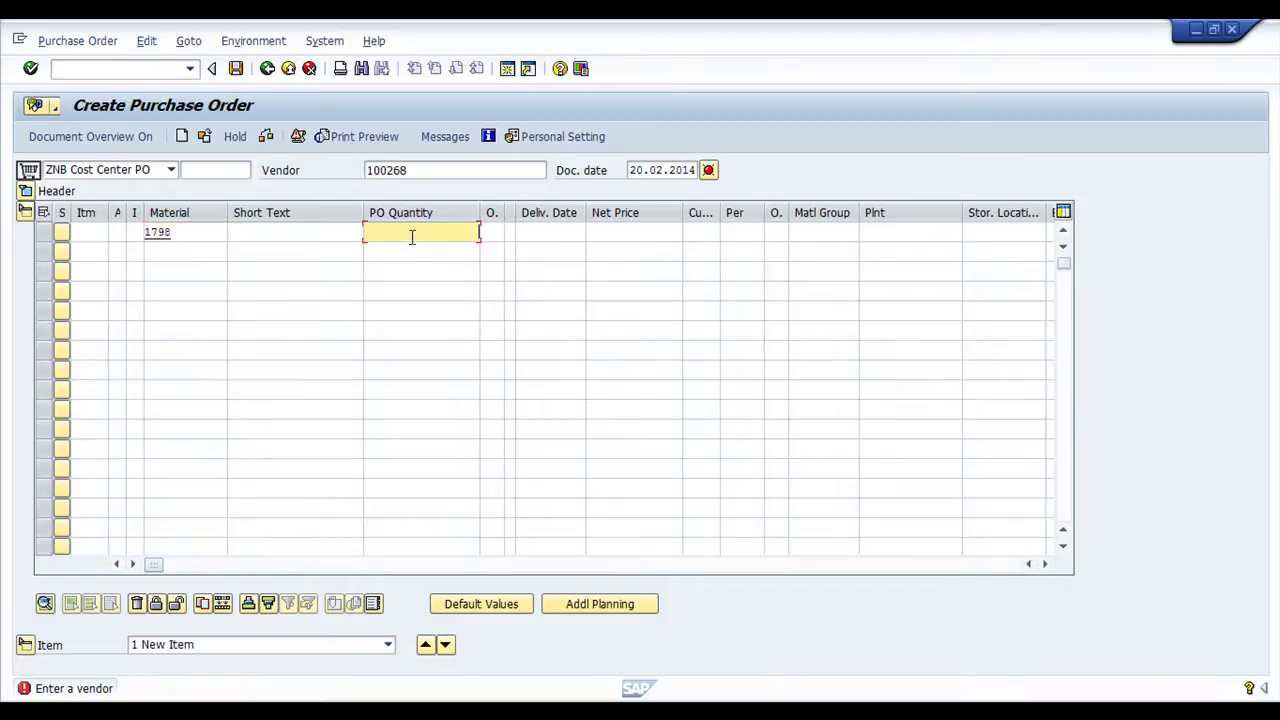
click(633, 234)
key(Return)
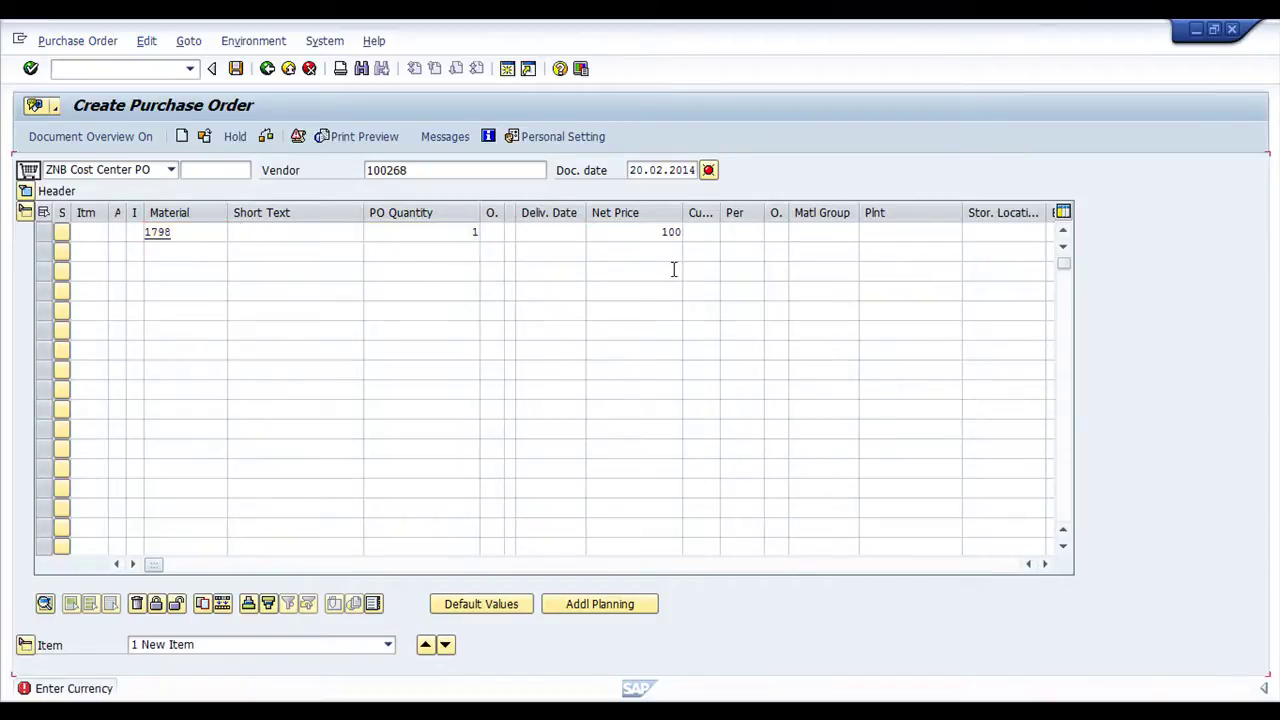
text(brl)
key(Return)
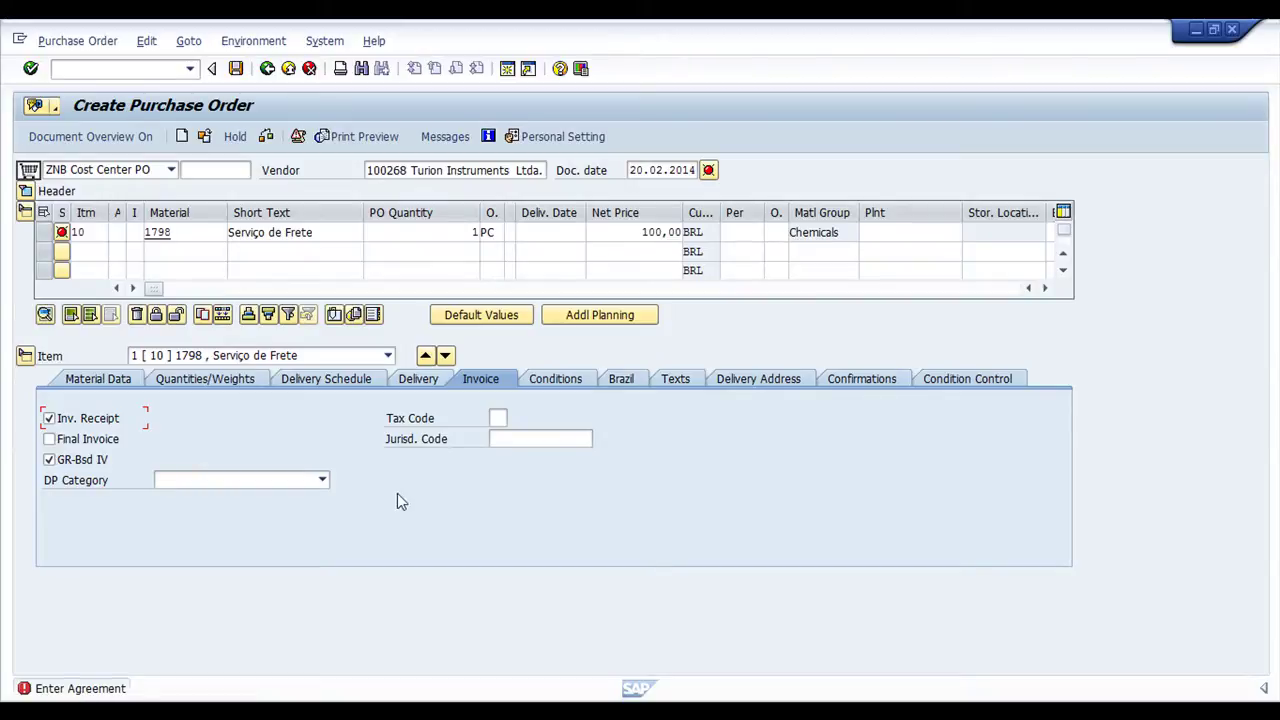
Scroll the item table right to item 10's outline agreement field, then go to the command entry
click(1046, 289)
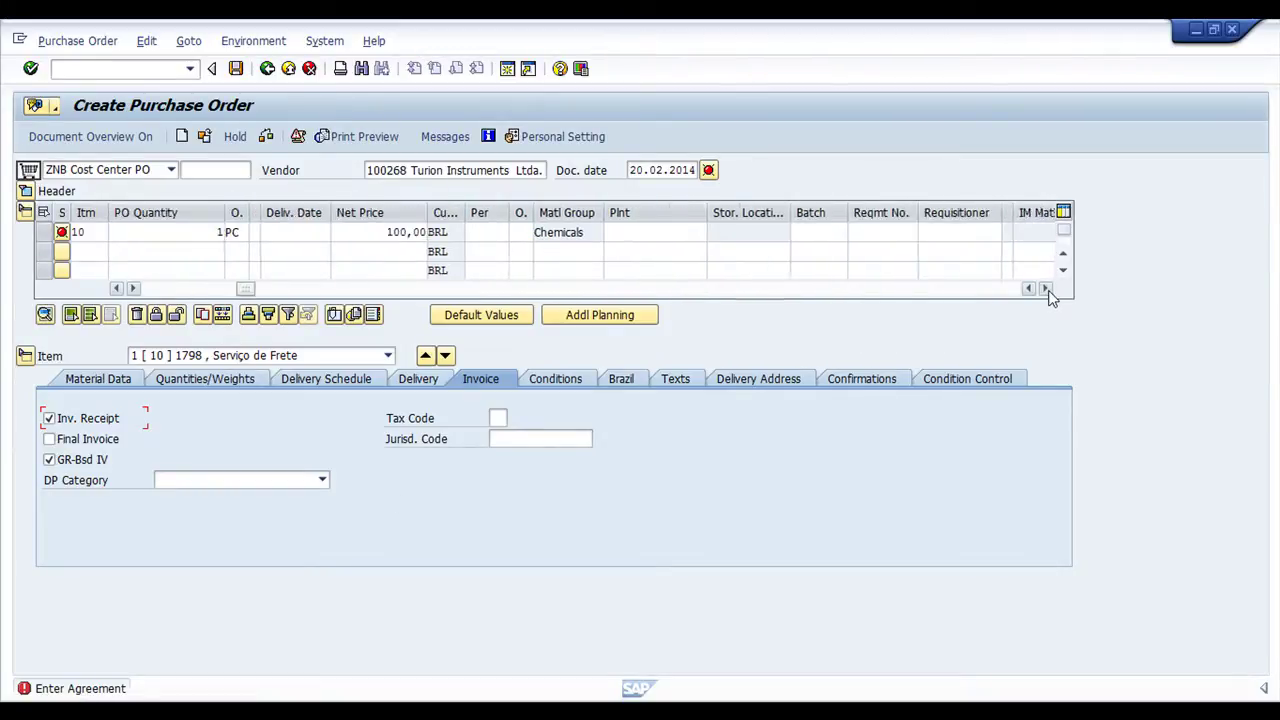
click(1046, 289)
click(1046, 289)
click(1044, 289)
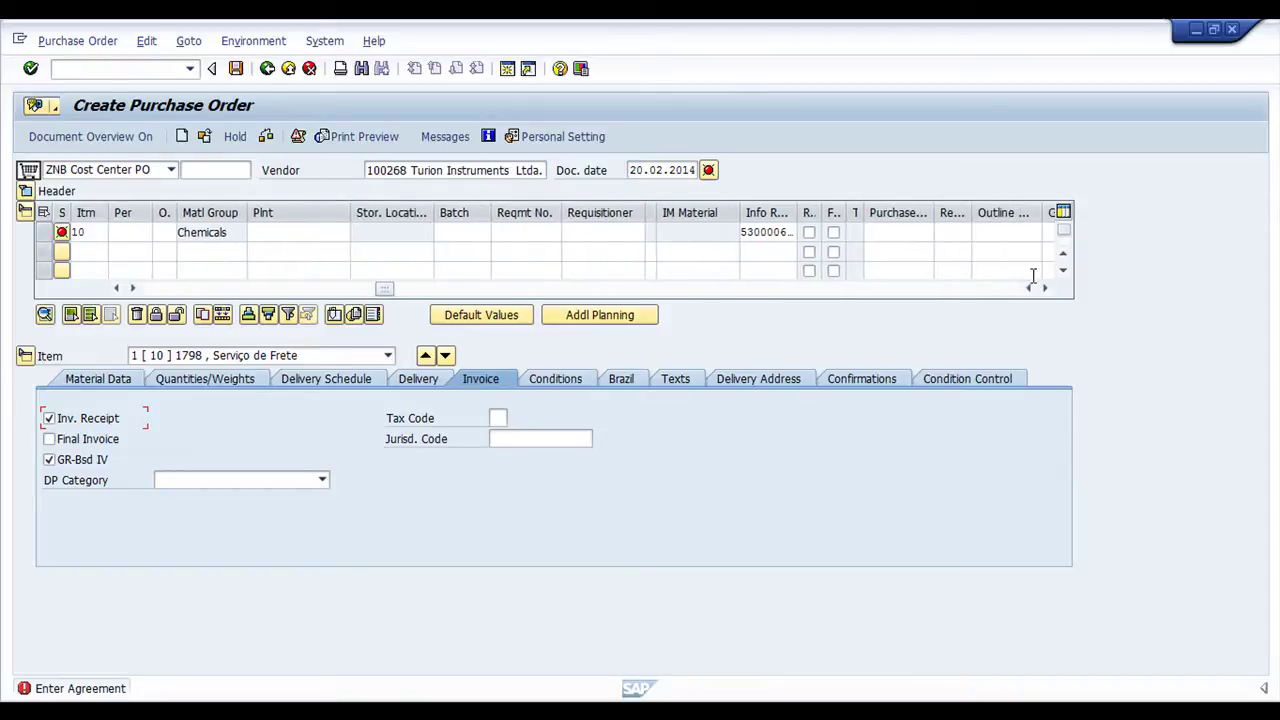
click(985, 229)
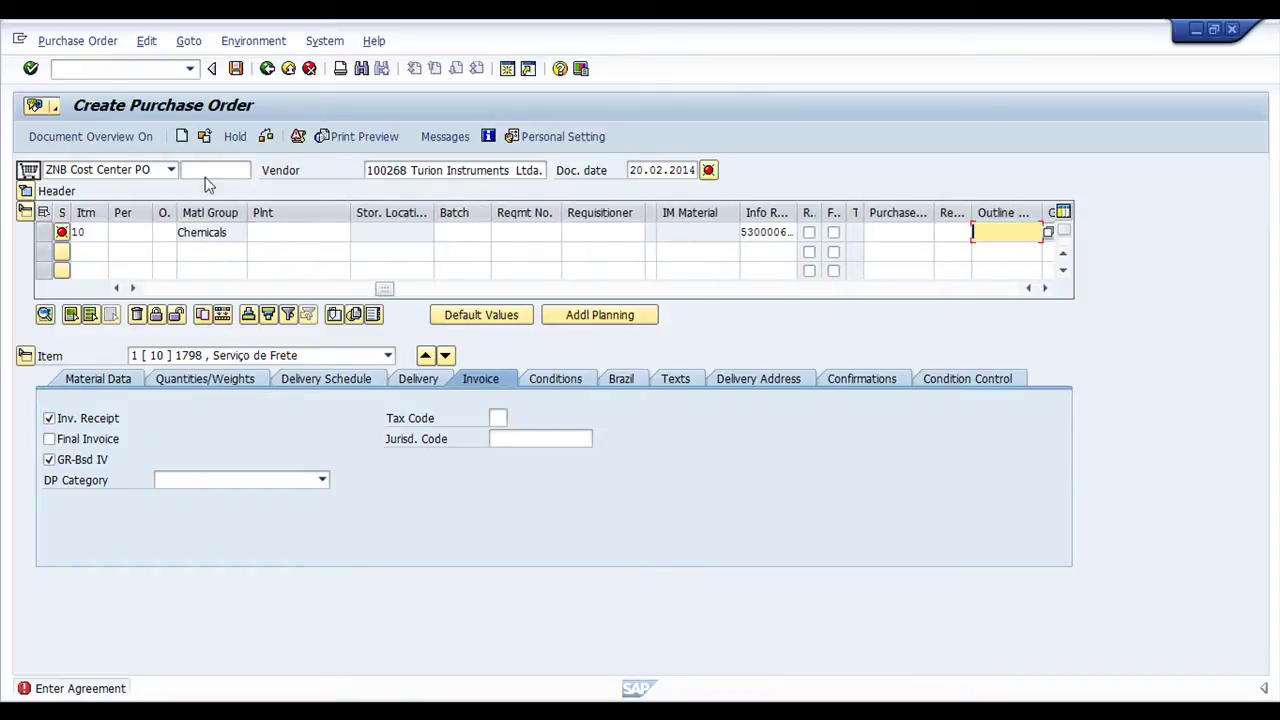
click(111, 69)
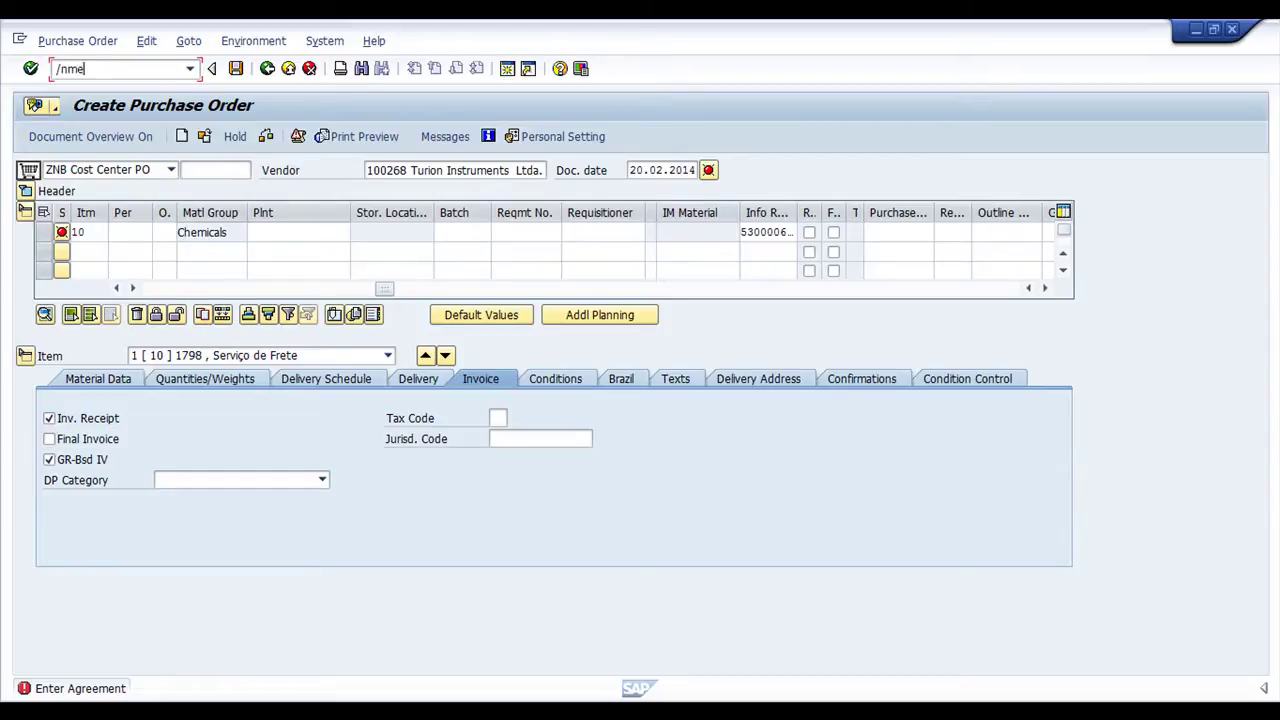
key(Return)
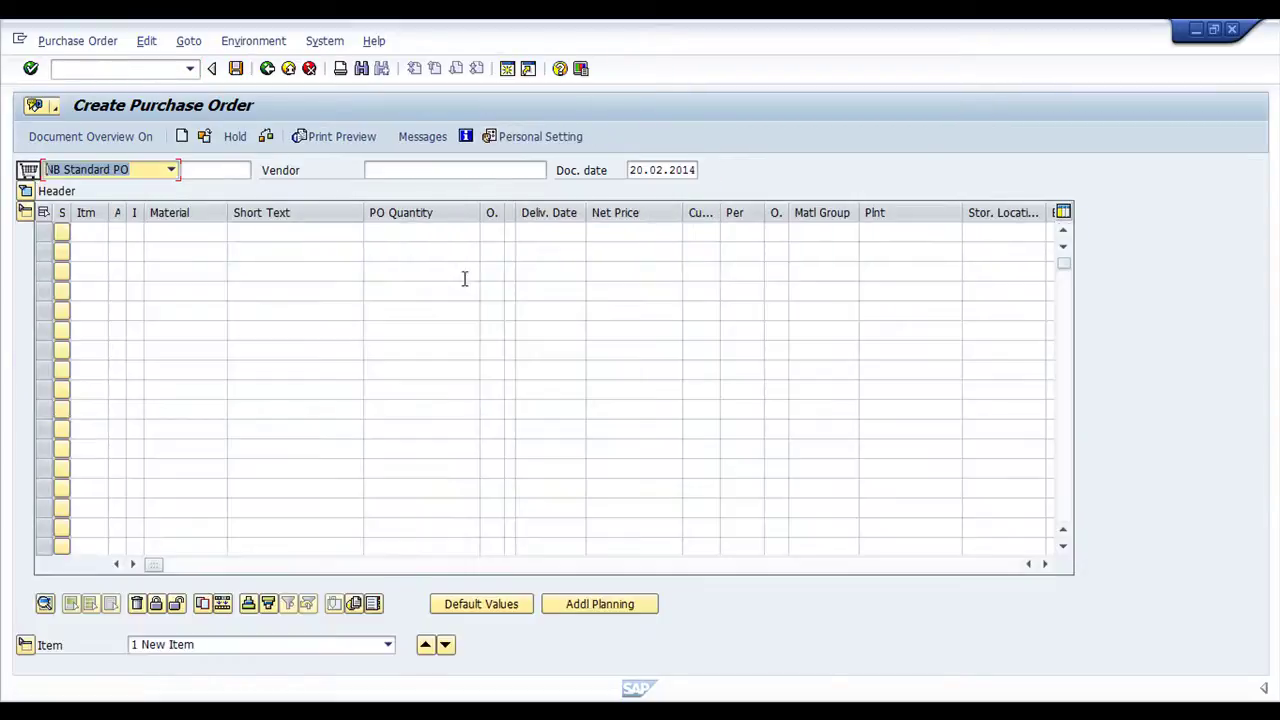
click(171, 169)
click(60, 291)
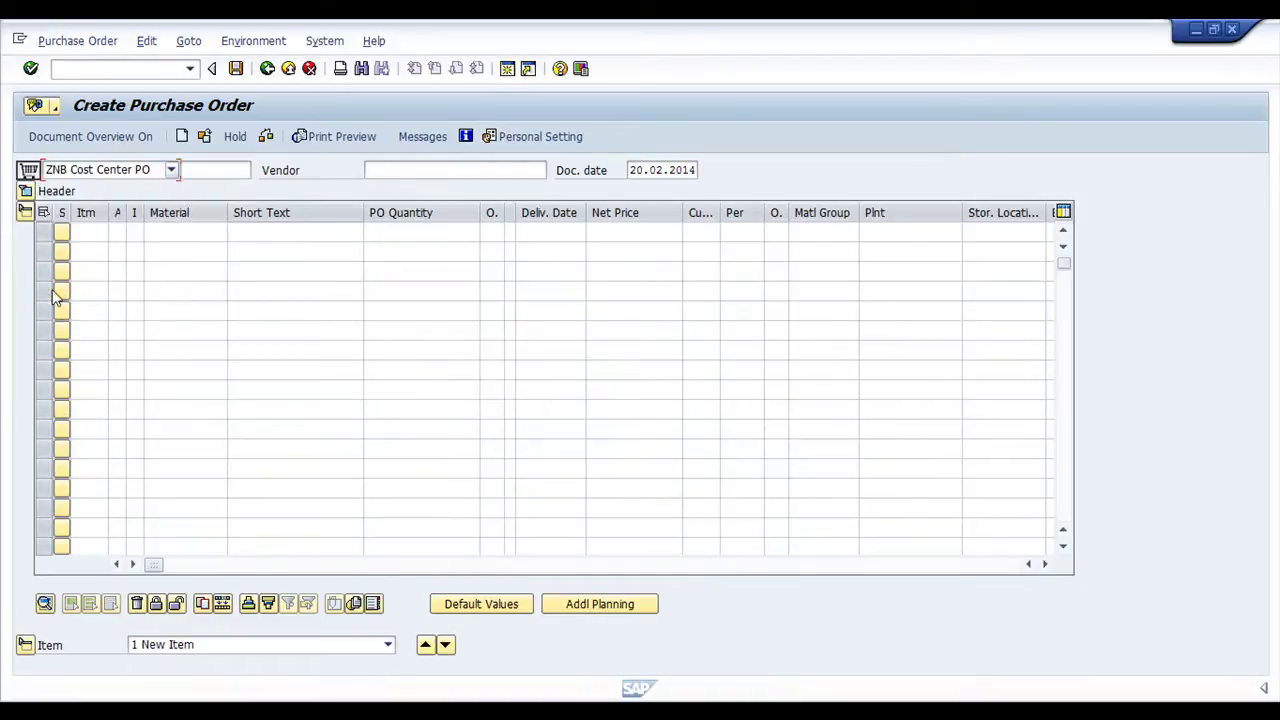
click(1045, 564)
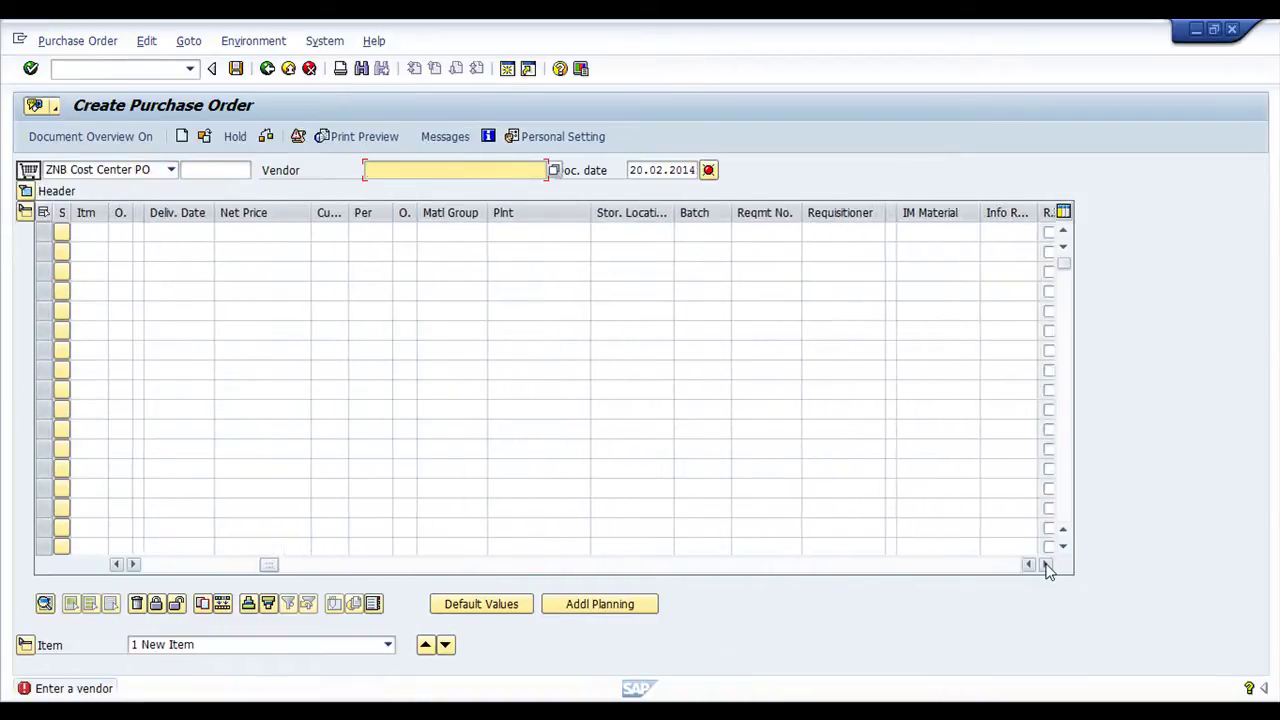
click(1045, 564)
click(1045, 564)
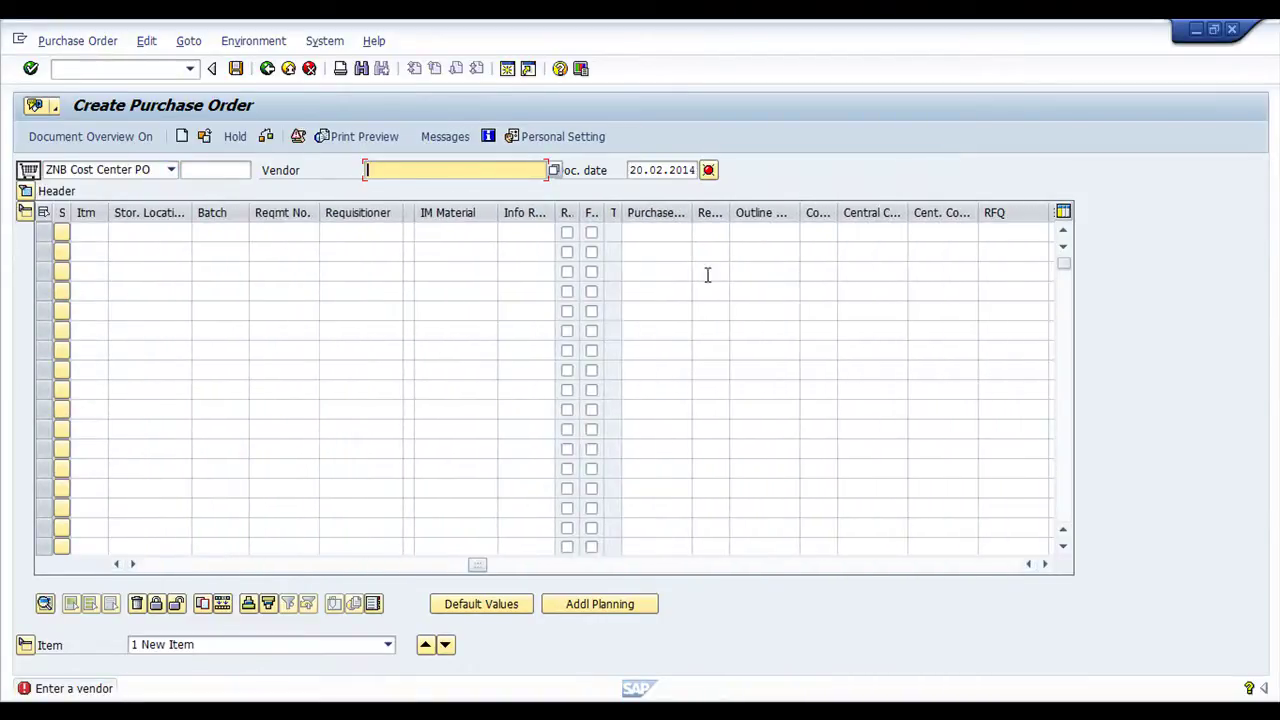
click(762, 233)
key(ctrl+v)
key(Tab)
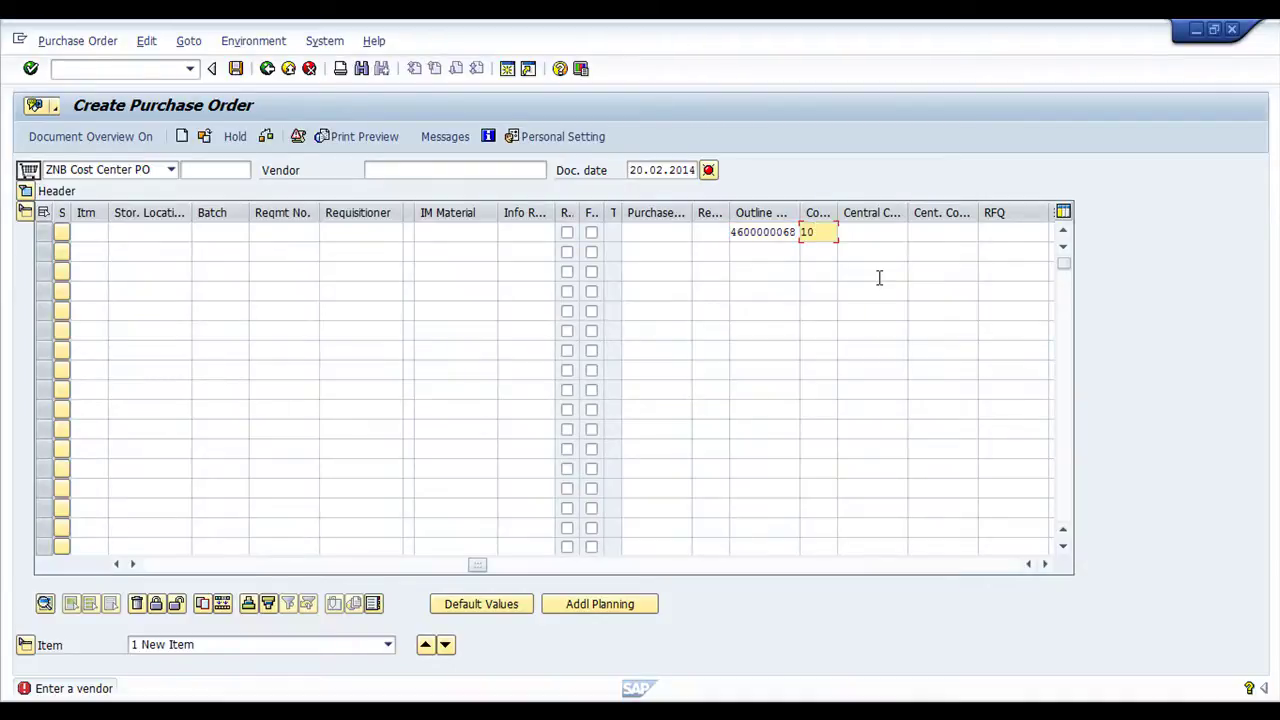
key(Return)
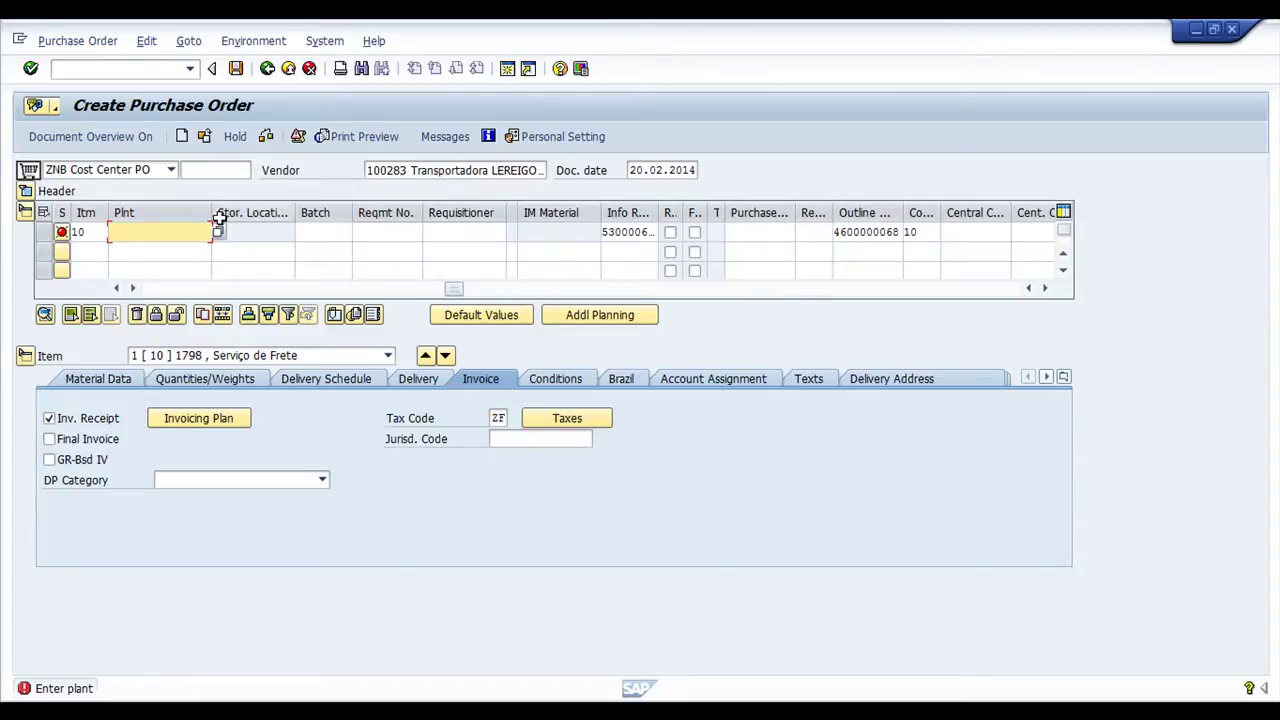
Enter plant 0100 and quantity 1 for item 10, then collapse the item detail area
drag(449, 291, 172, 290)
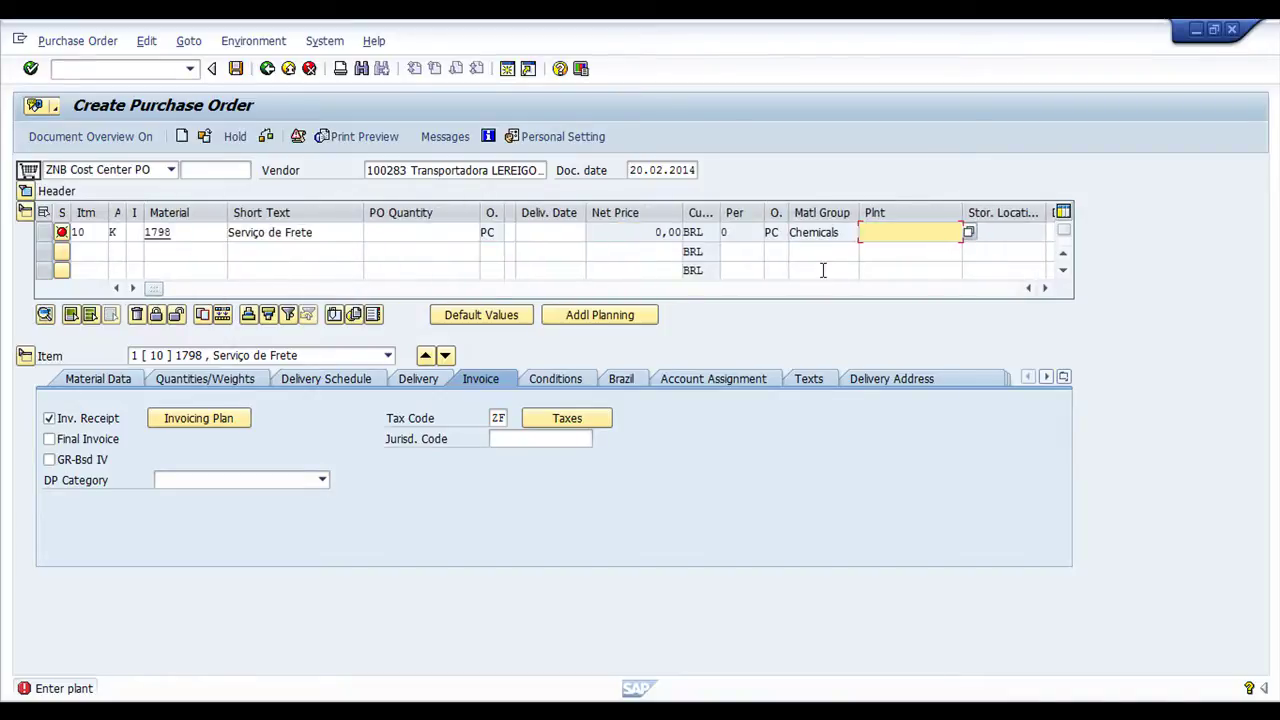
click(424, 236)
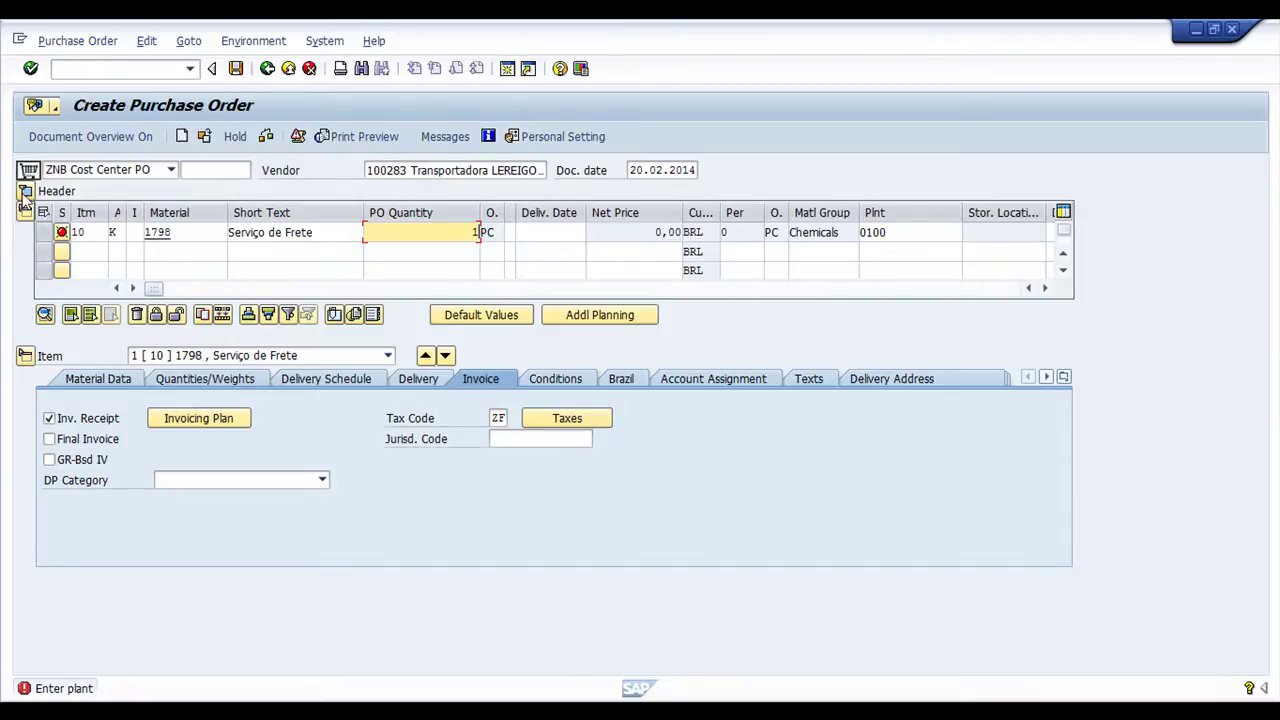
key(Return)
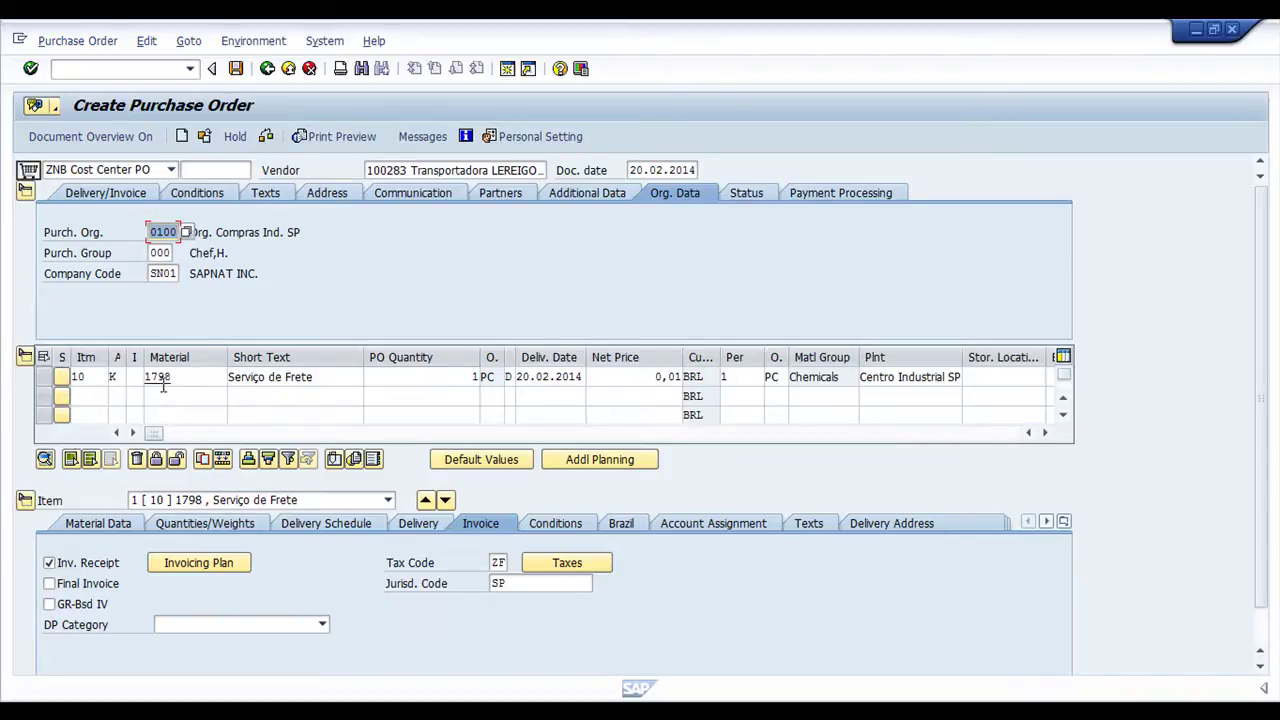
click(25, 500)
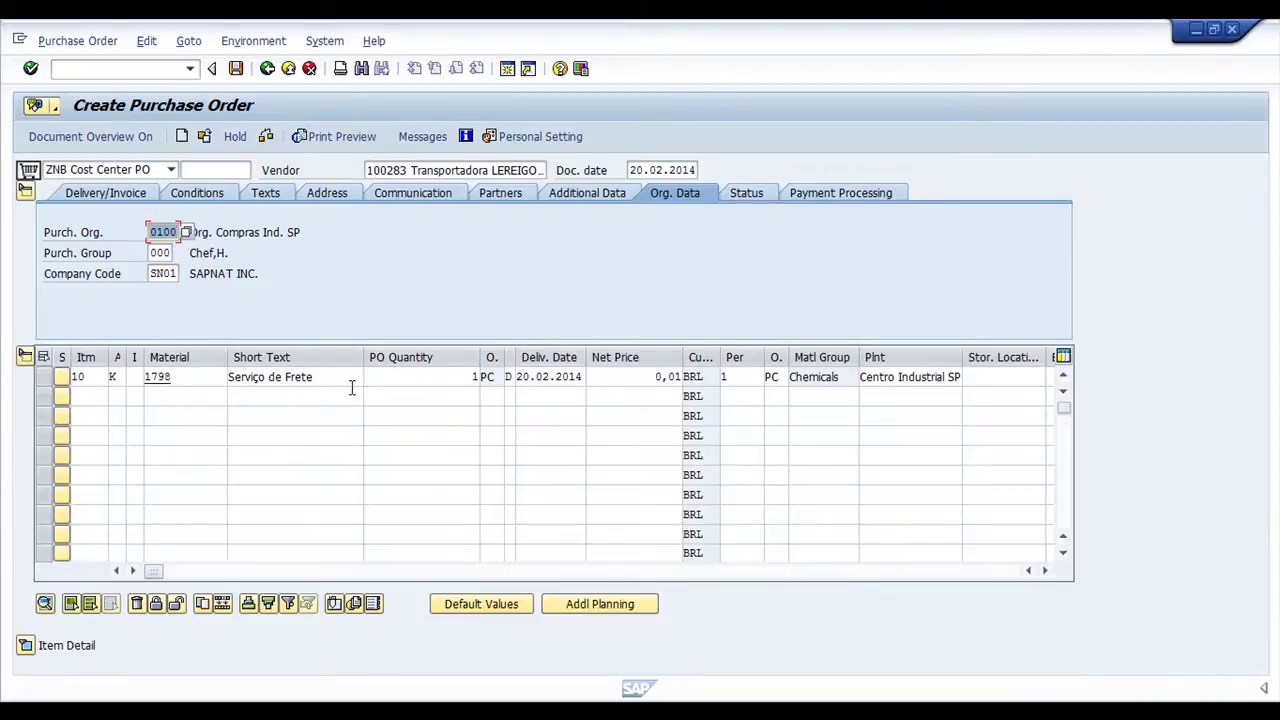
Copy item 10 into four new rows, giving five items 10 to 50
click(44, 377)
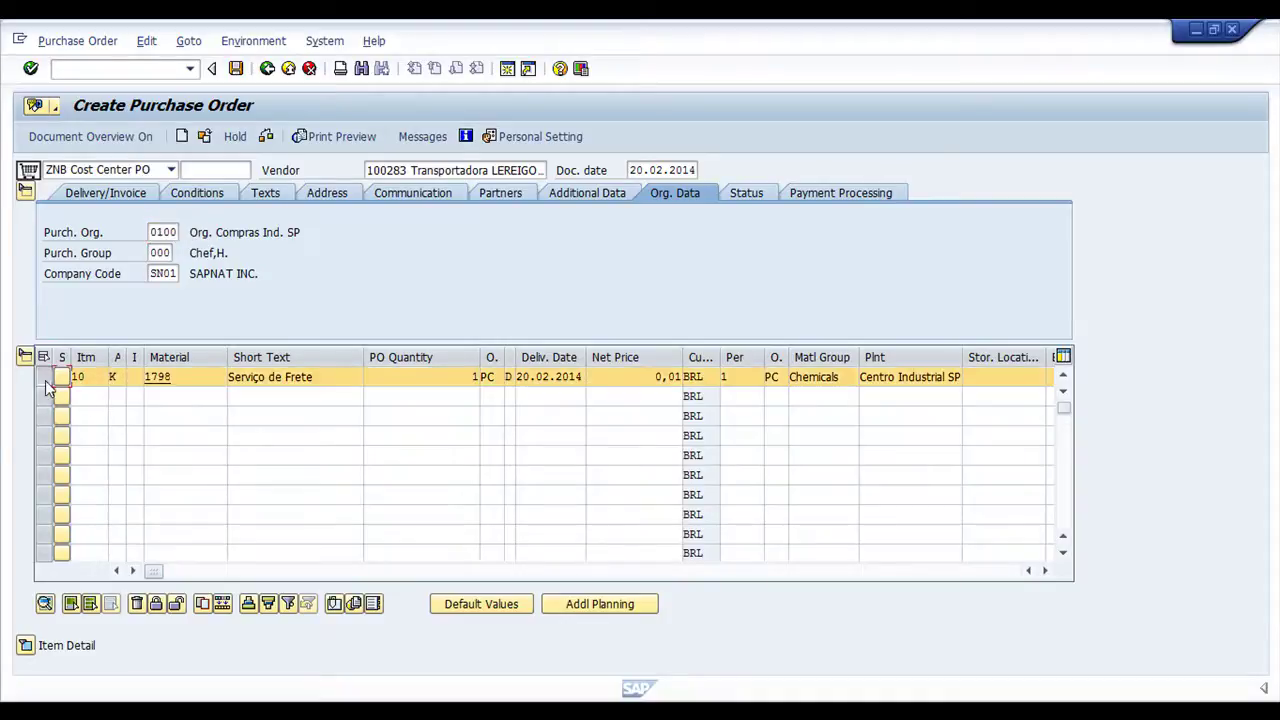
click(205, 607)
click(204, 607)
click(205, 607)
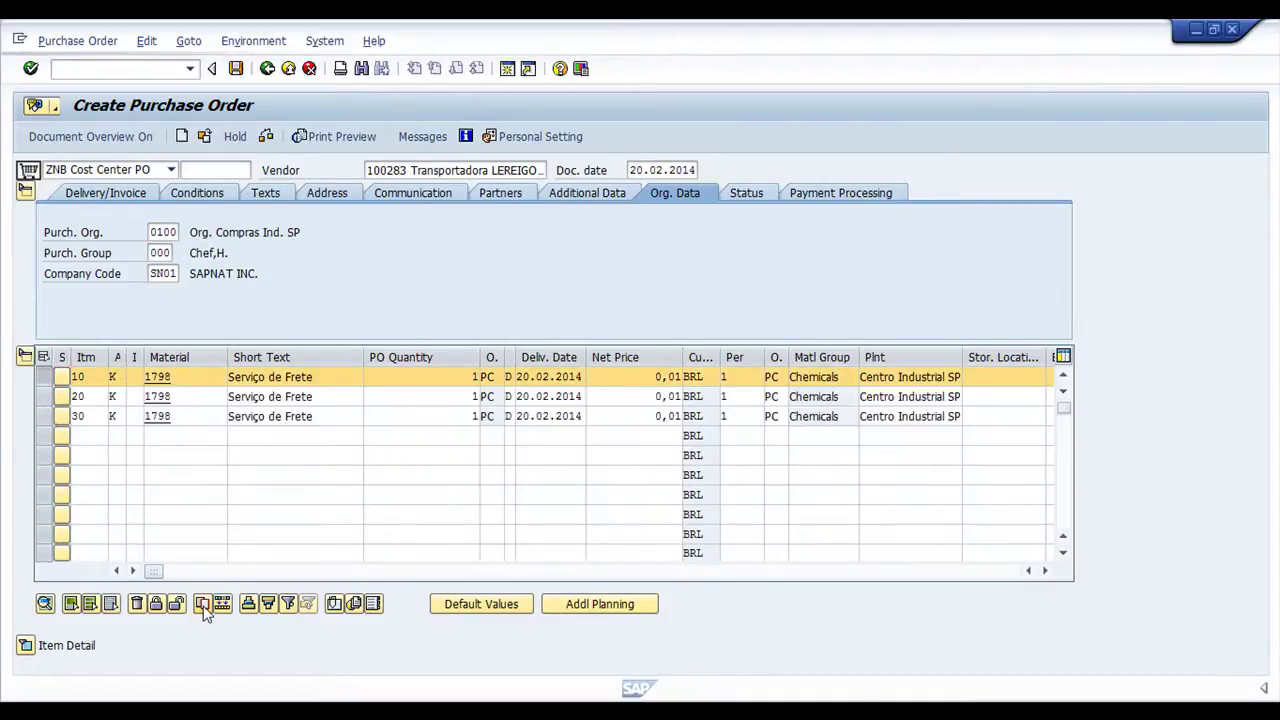
click(205, 607)
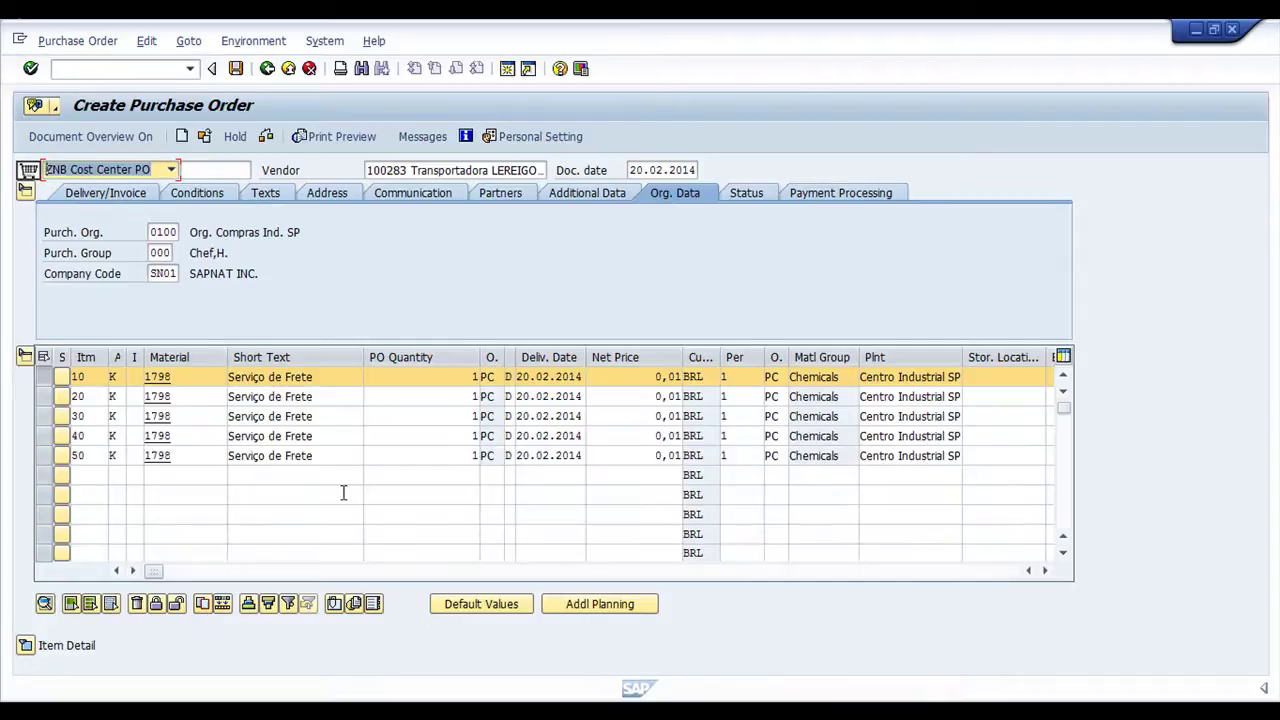
click(54, 392)
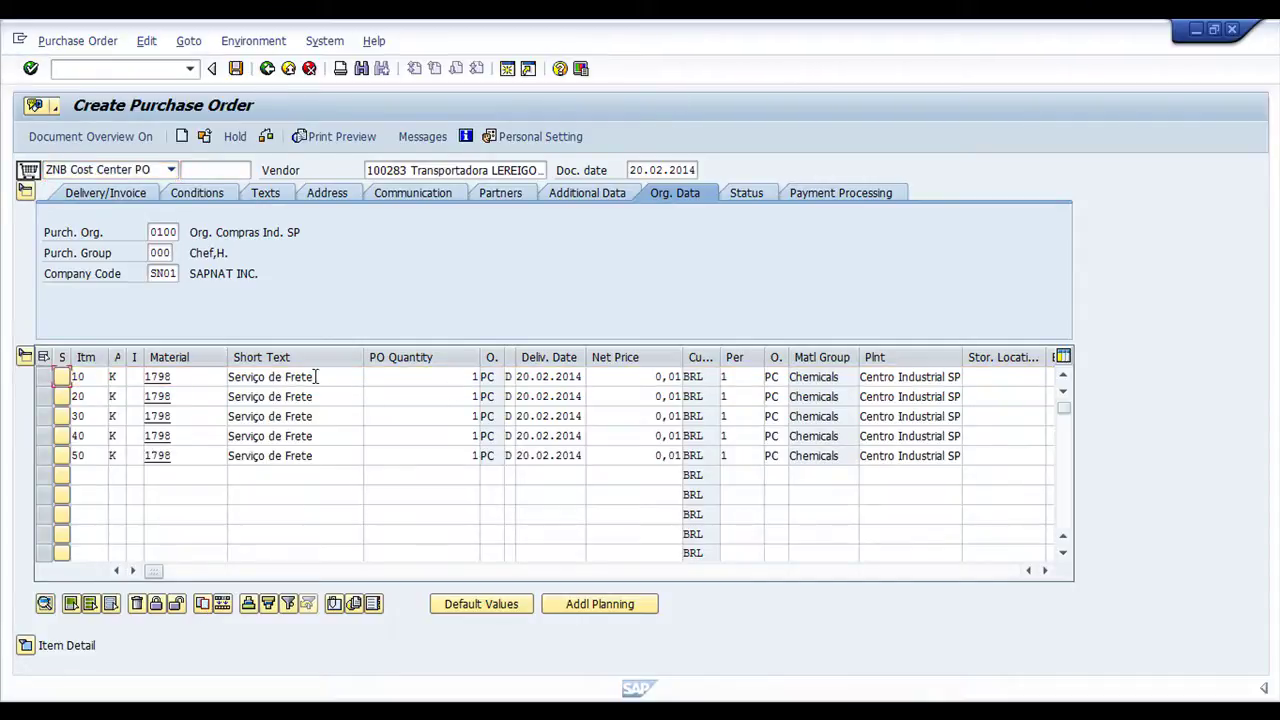
click(316, 376)
key(Down)
key(Down)
key(Down)
key(Down)
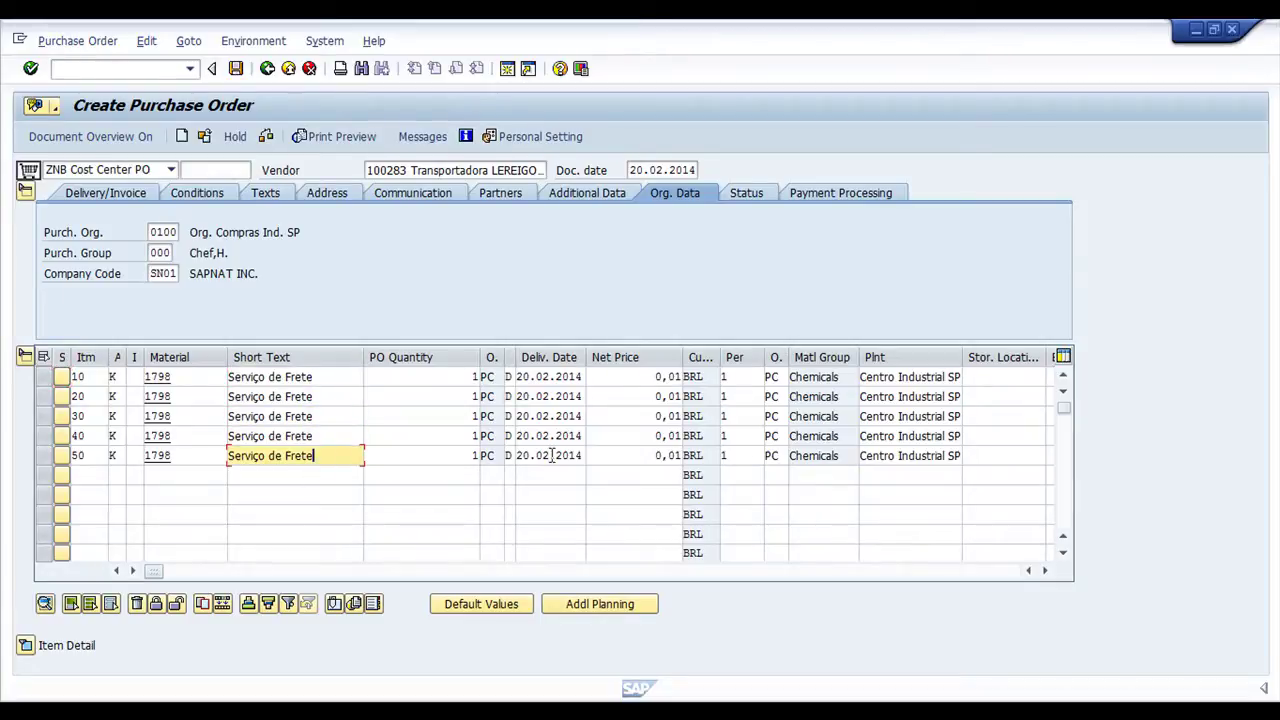
click(650, 376)
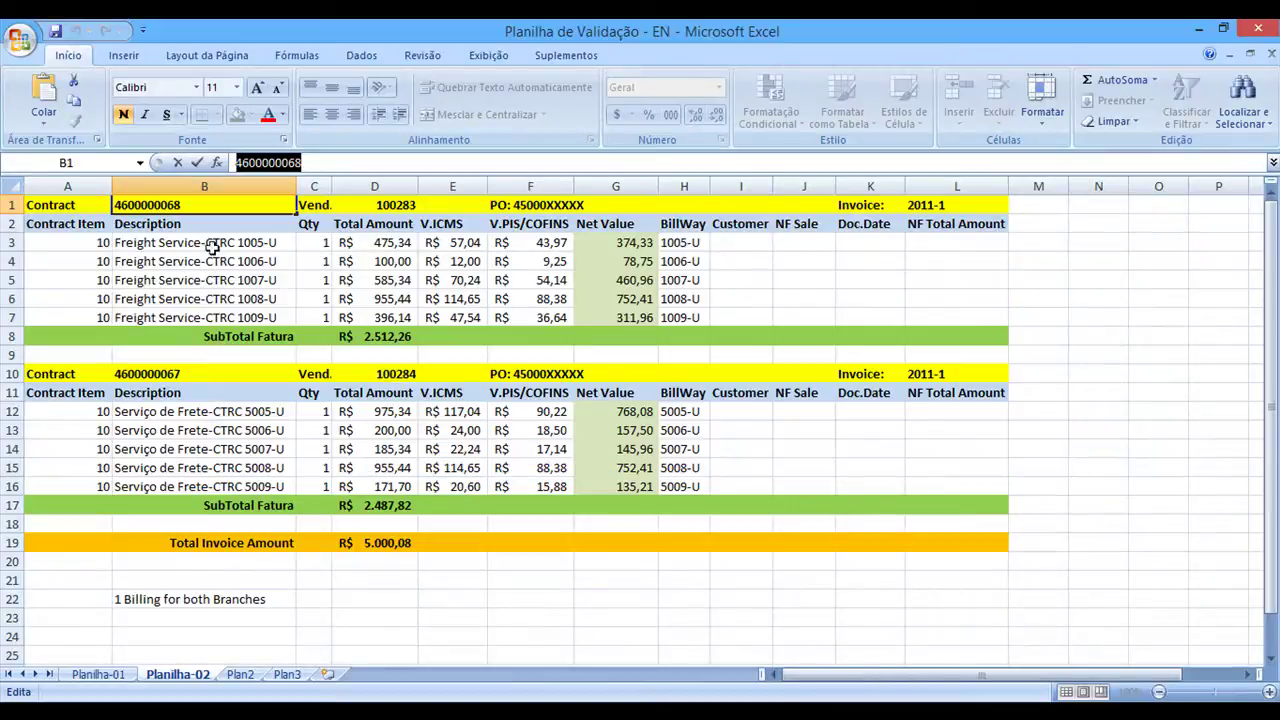
Paste the Freight Service-CTRC 1005-U to 1009-U descriptions from Excel into the five short texts
drag(214, 246, 303, 321)
key(ctrl+c)
key(alt+Tab)
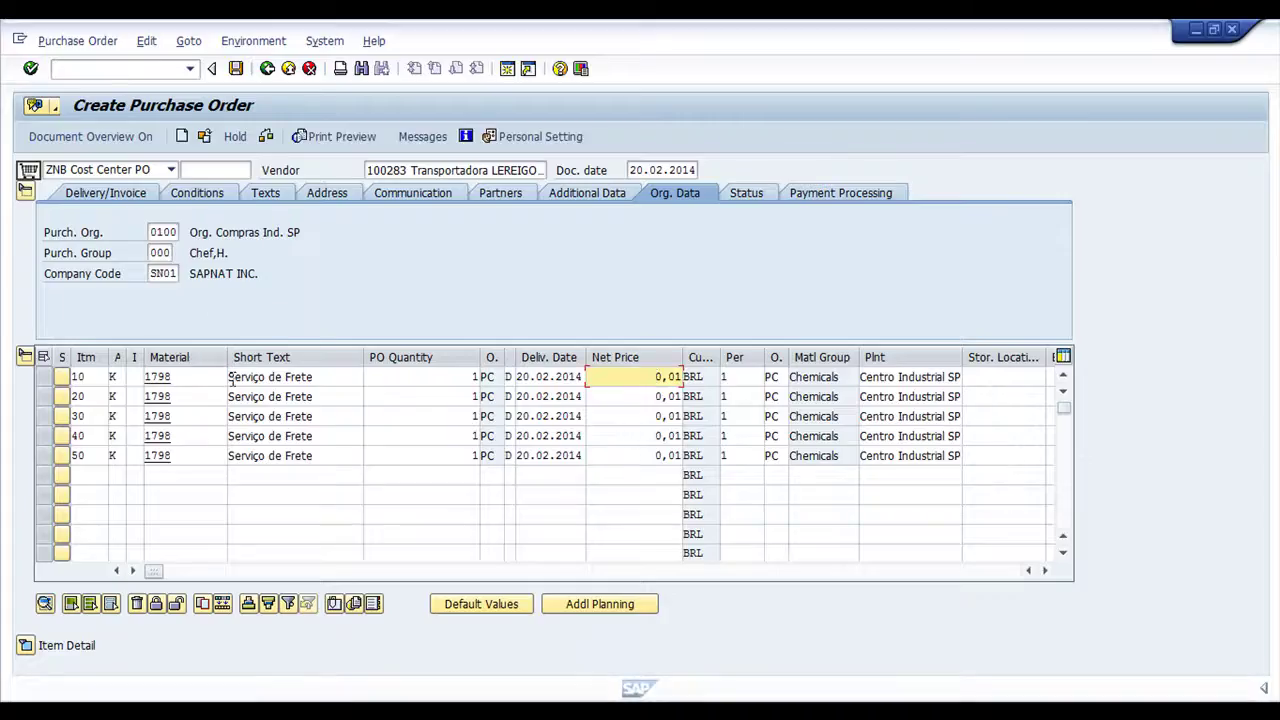
click(231, 377)
key(ctrl+v)
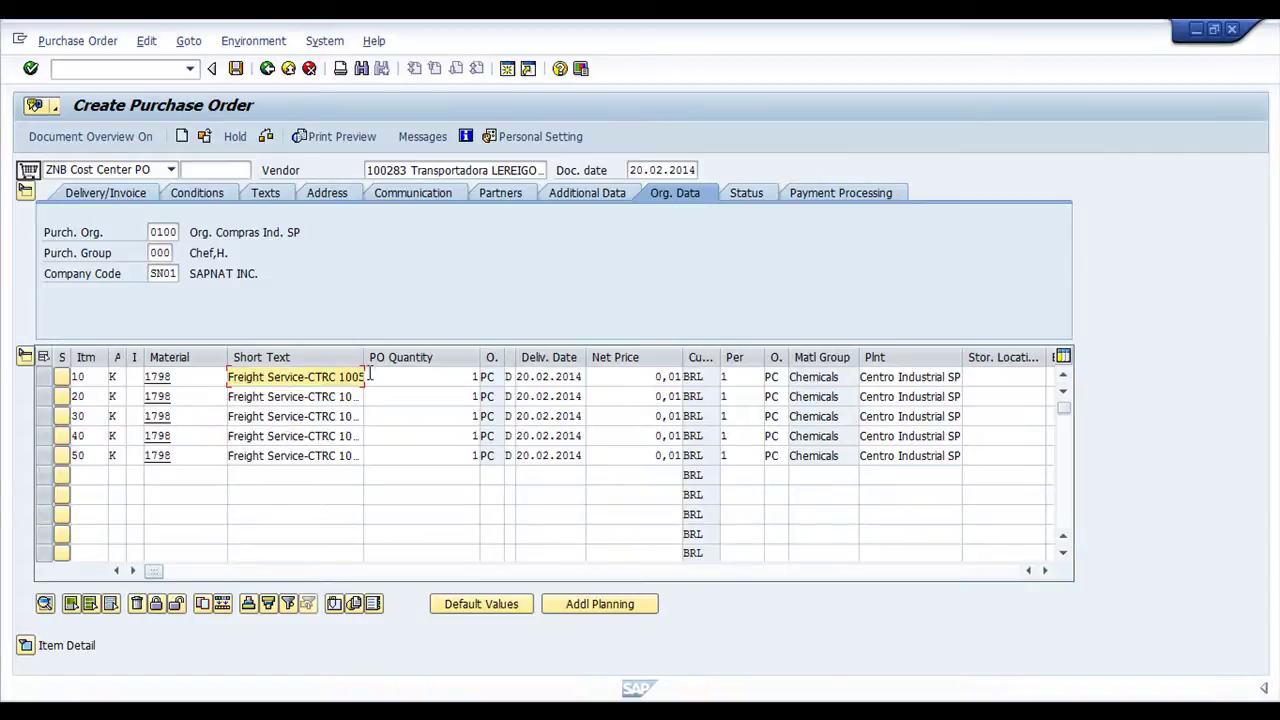
drag(366, 362, 384, 363)
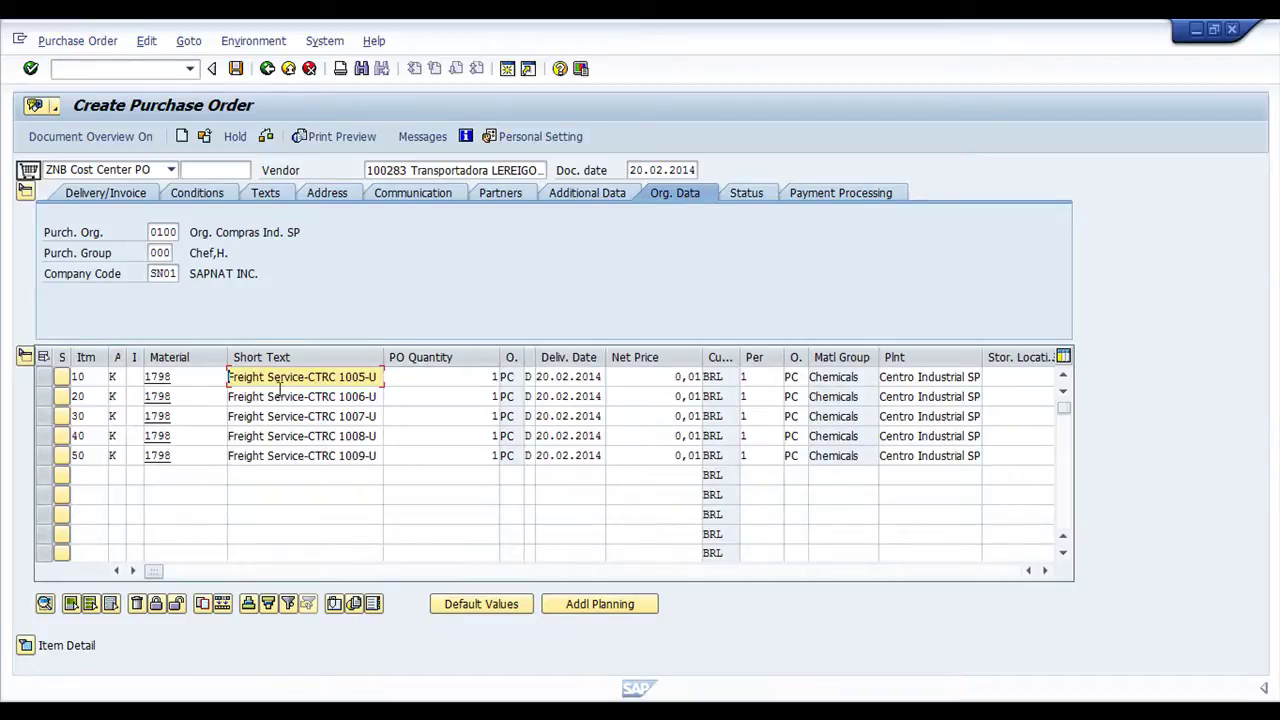
click(487, 377)
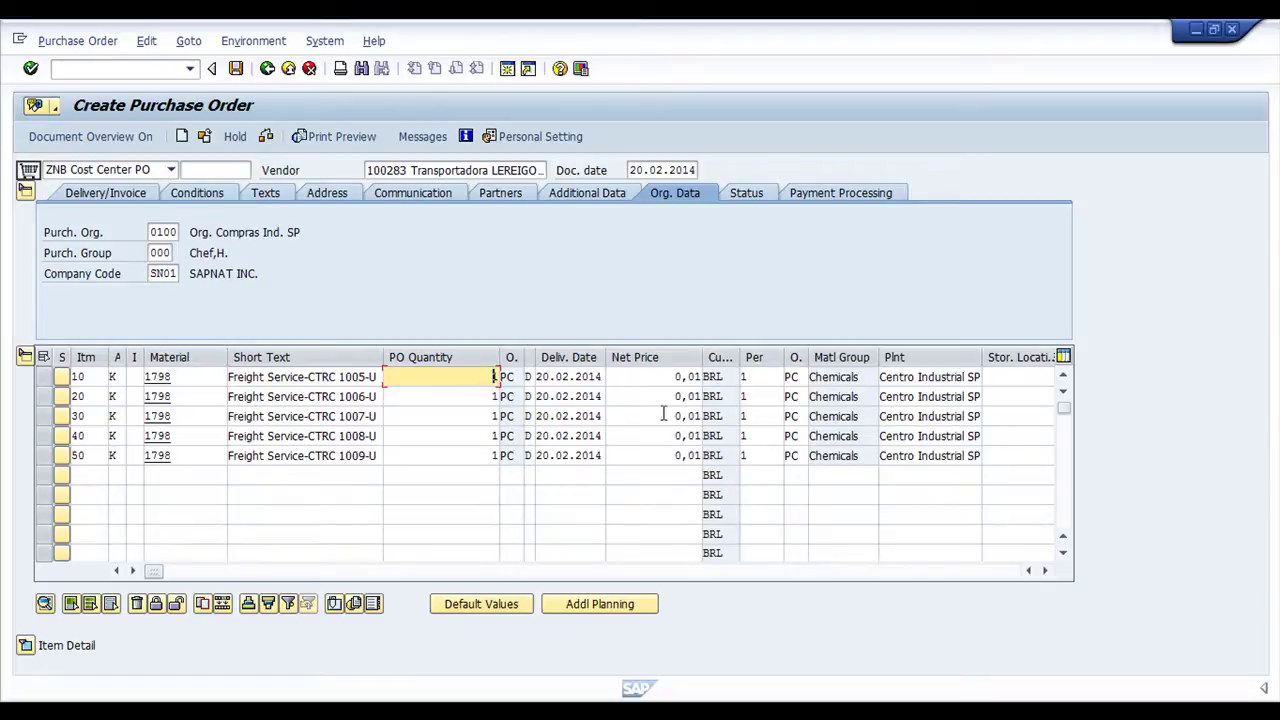
click(663, 377)
Copy the Net Value amounts G3:G7 (374,33 to 311,96) from Planilha-02
key(alt+Tab)
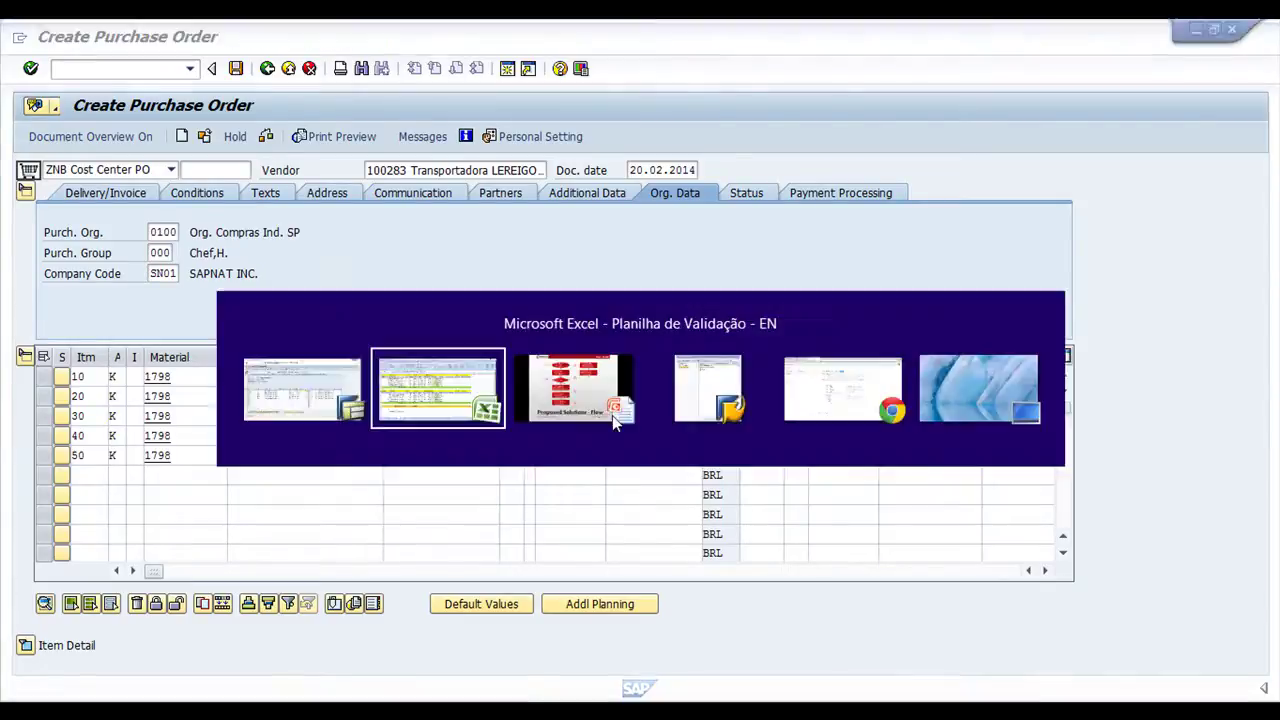
key(alt+Tab)
double_click(668, 380)
key(alt+Tab)
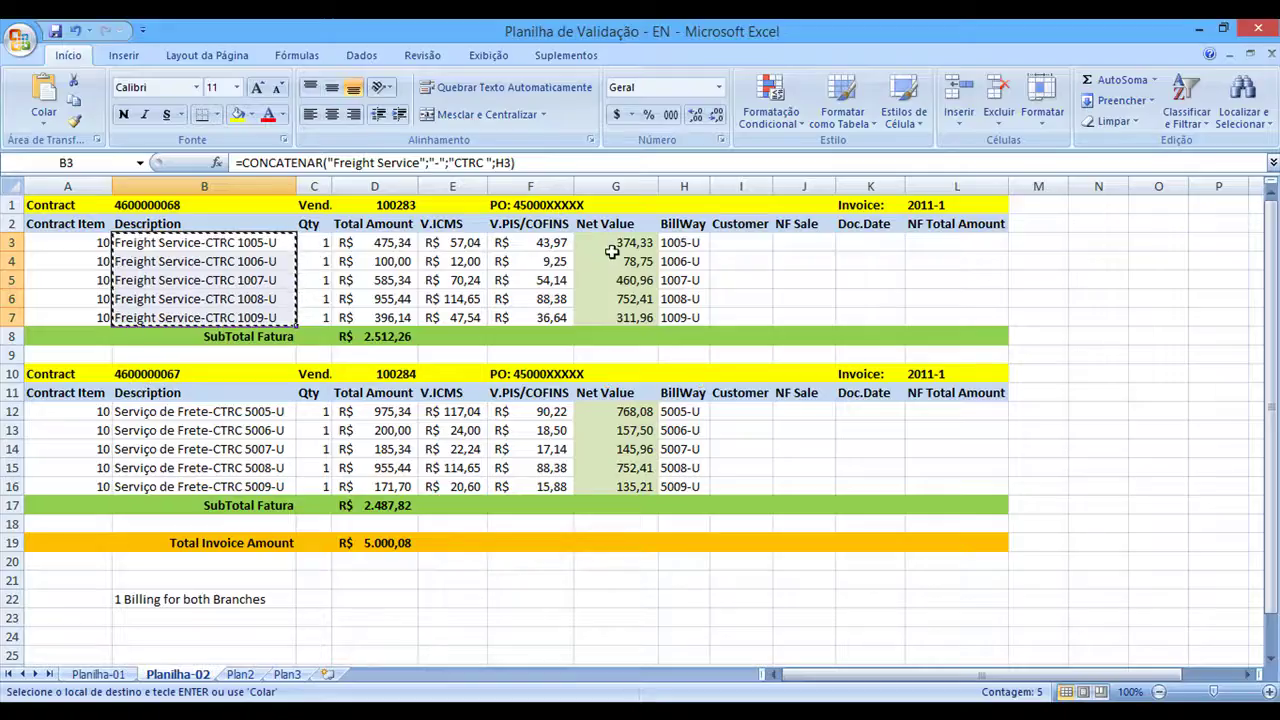
drag(612, 243, 618, 315)
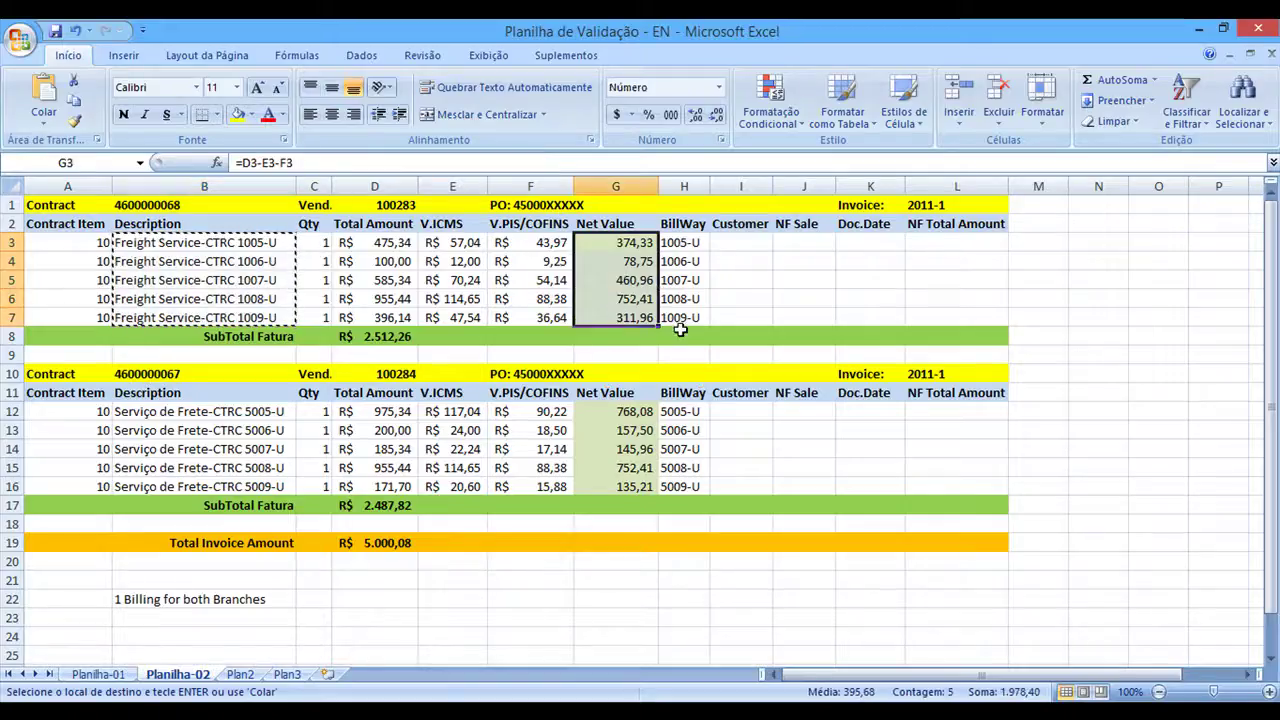
key(ctrl+c)
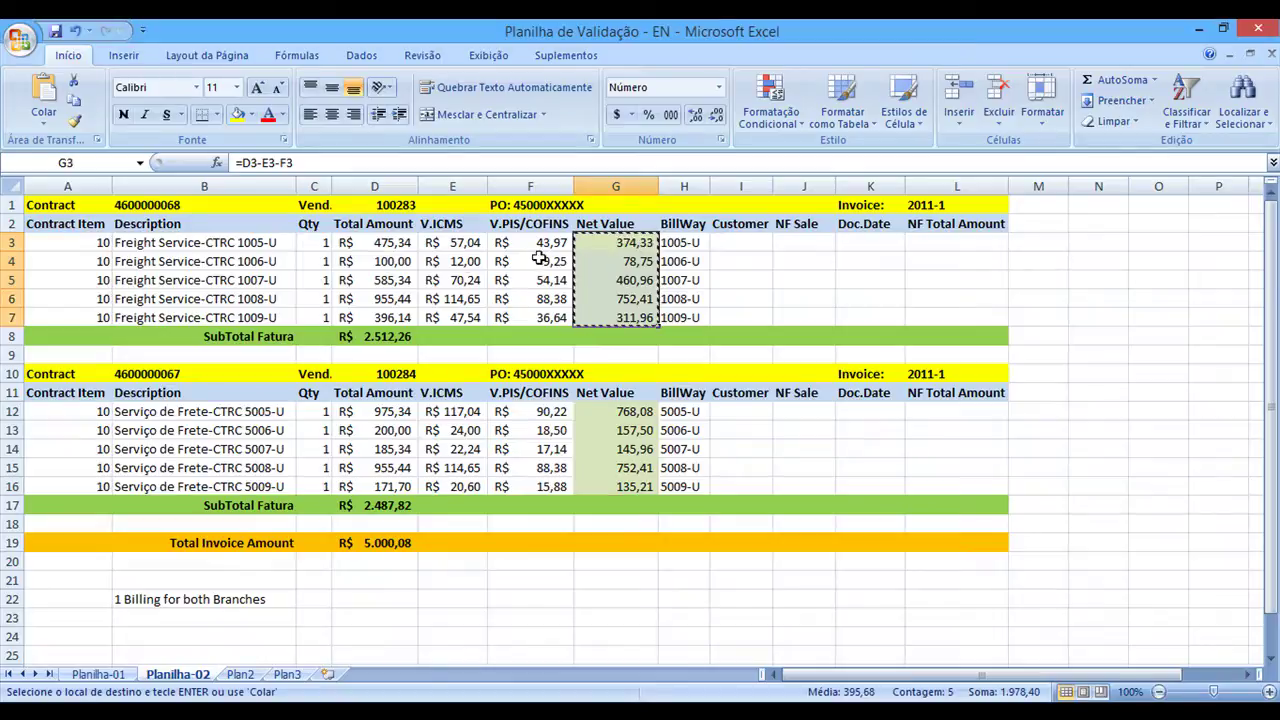
Paste net prices 374,33 to 311,96 into the five items' Net Price column
key(alt+Tab)
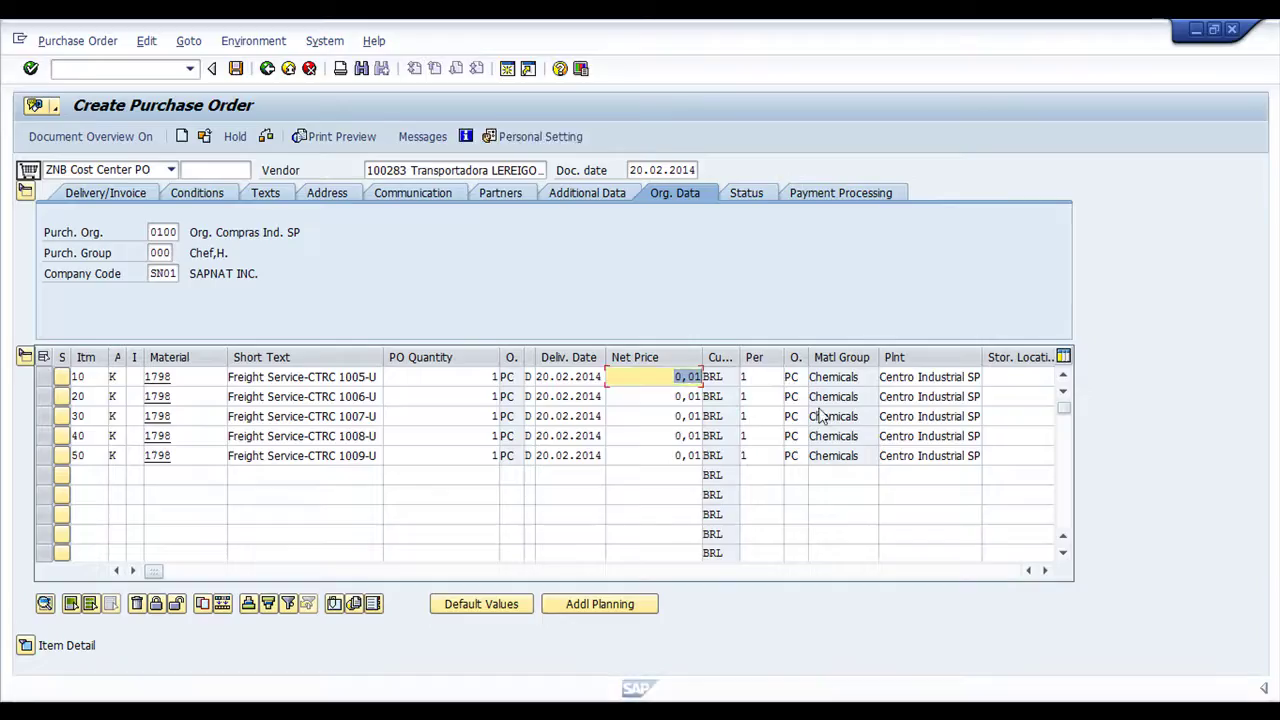
key(ctrl+v)
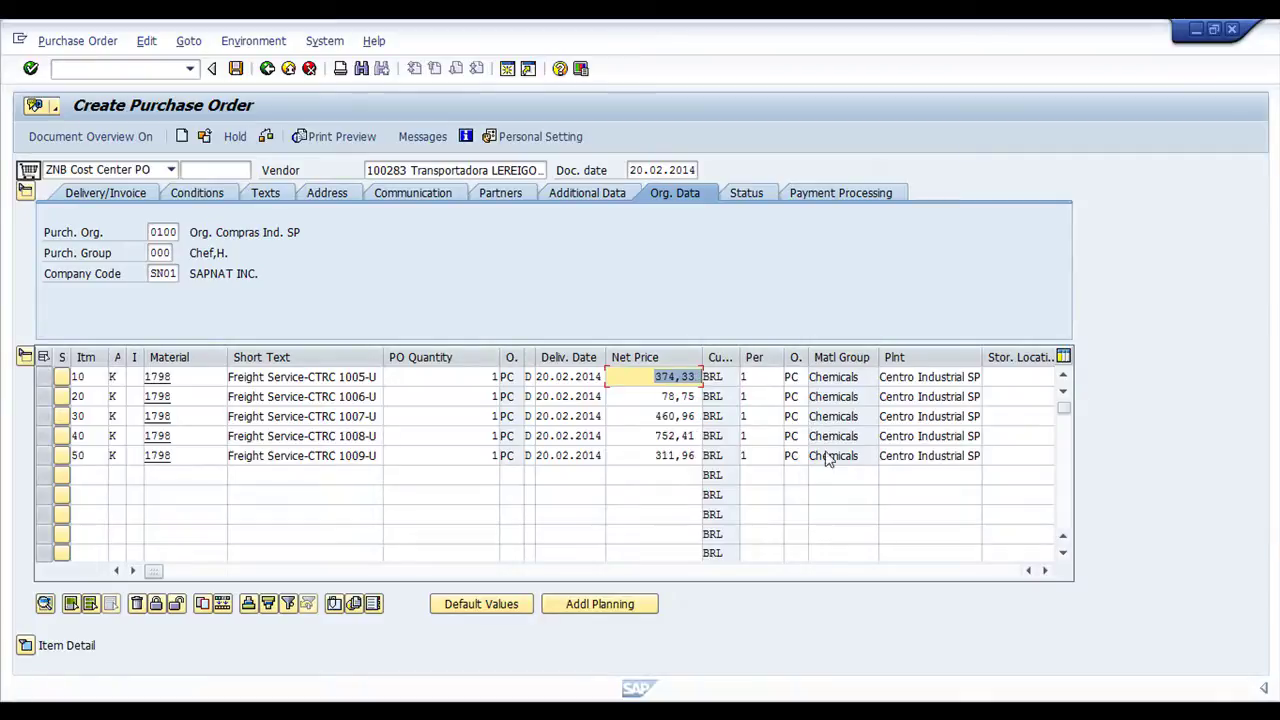
click(1046, 572)
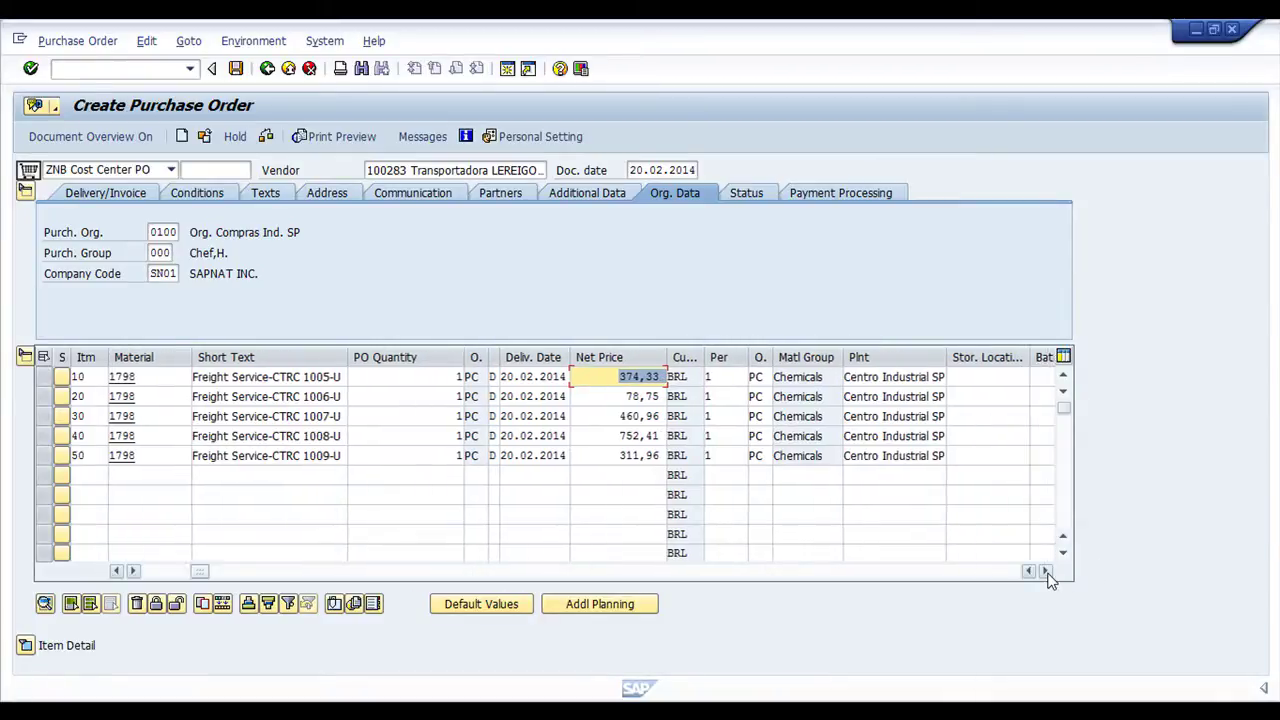
Copy BillWay codes H3:H7 into the items' requirement numbers, 1005-U to 1009-U
key(alt+Tab)
drag(690, 243, 698, 318)
key(ctrl+c)
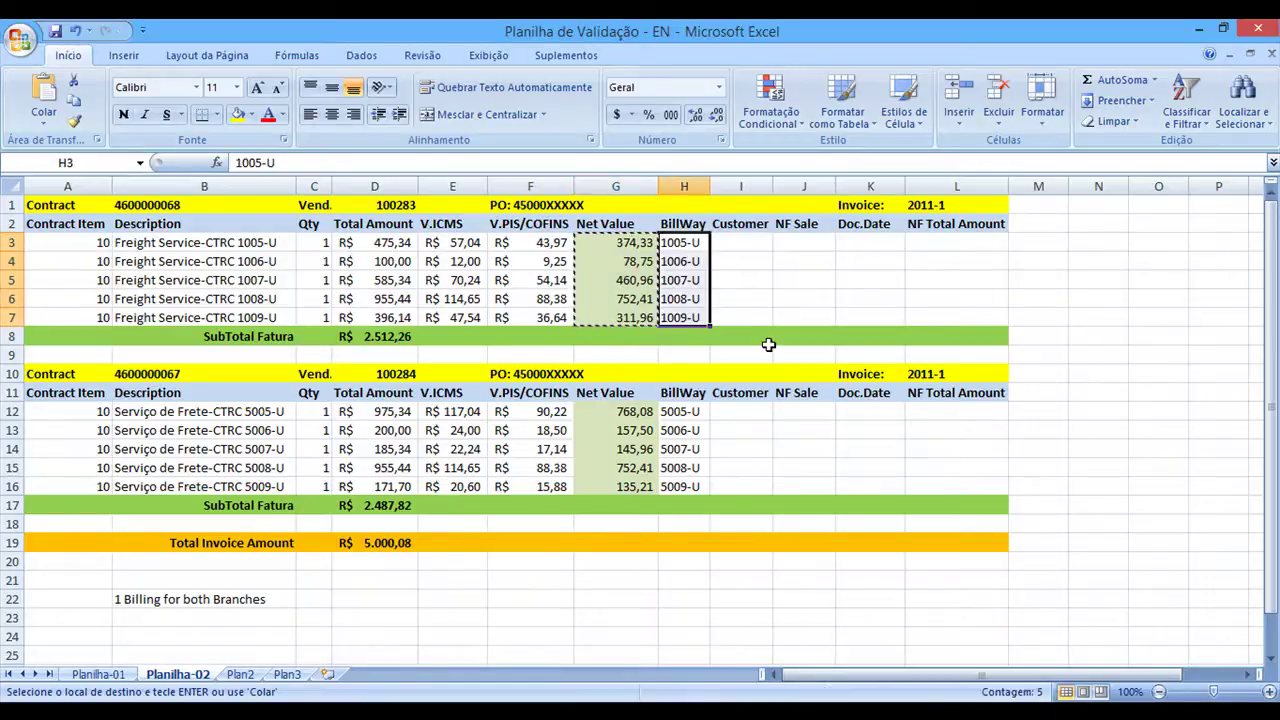
key(alt+Tab)
click(770, 377)
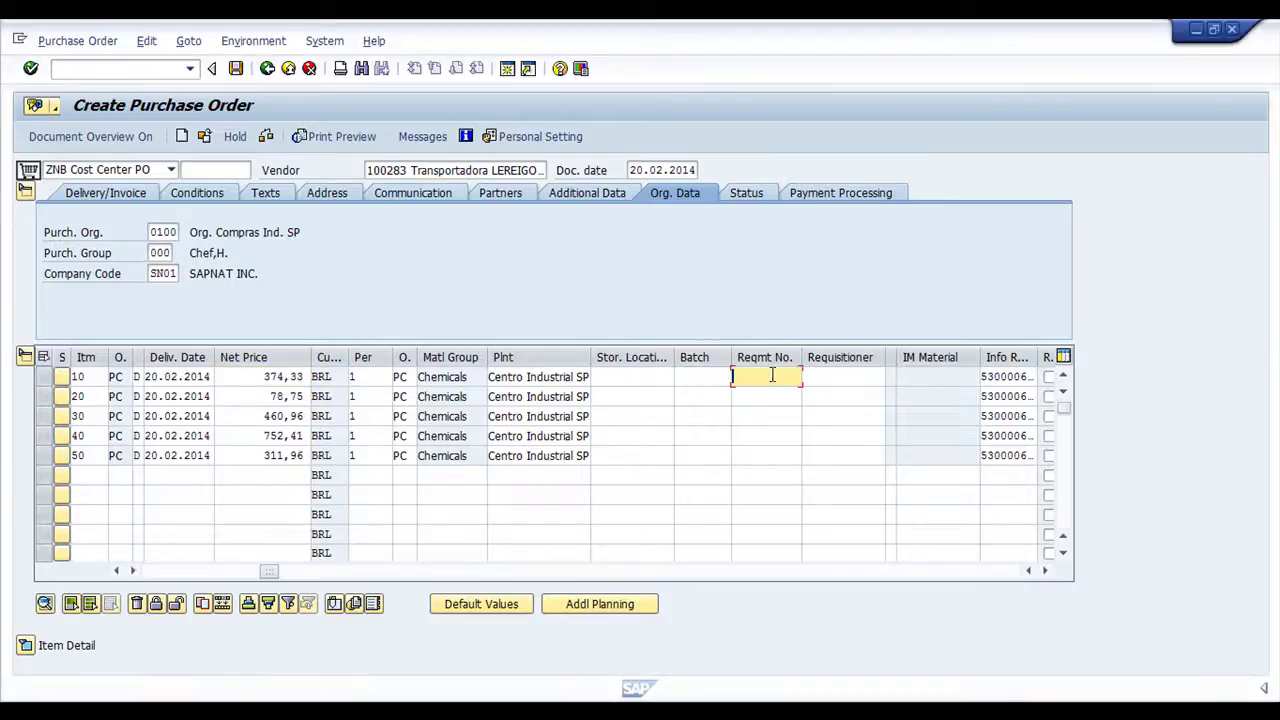
key(ctrl+v)
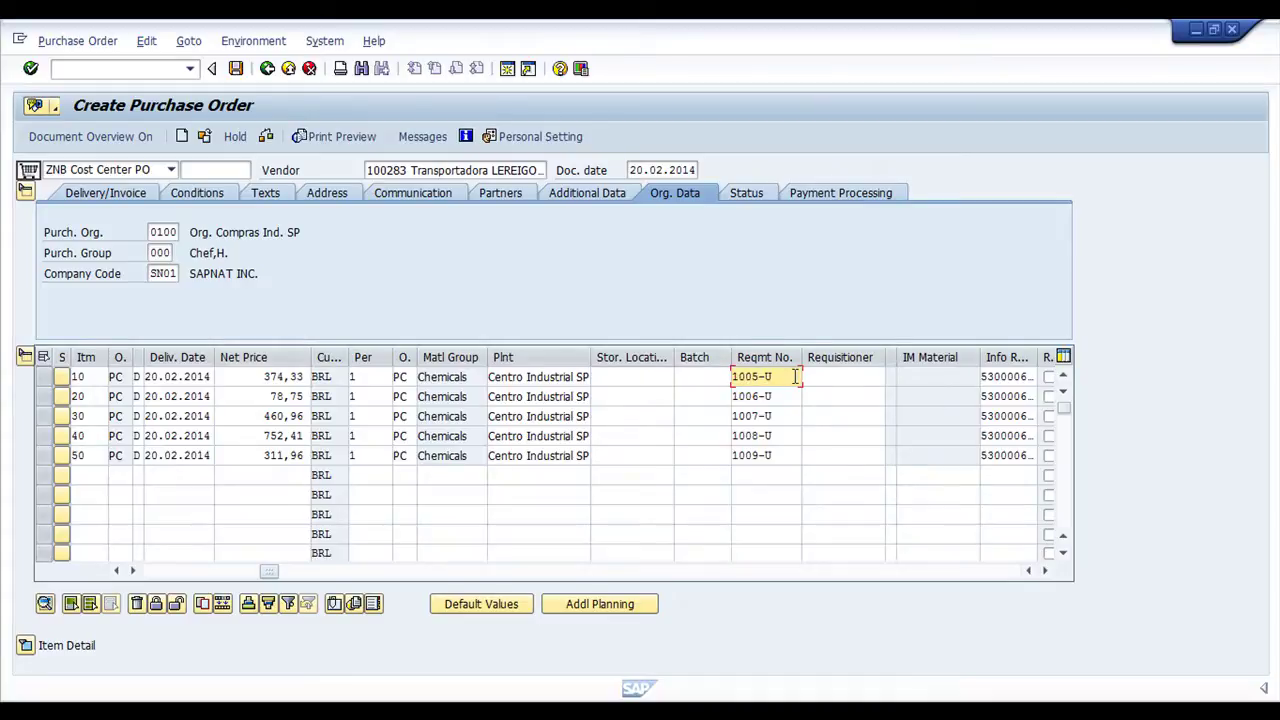
key(Return)
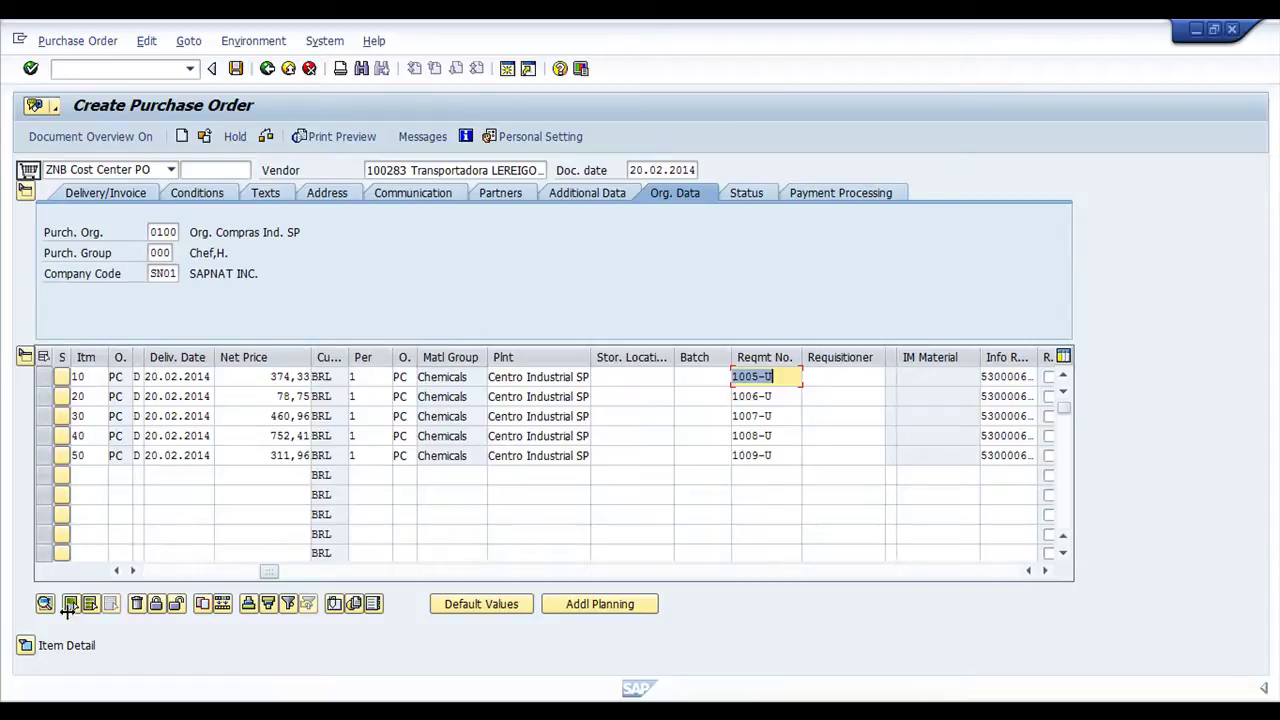
Open item 10's details and review its delivery and invoice data, including tax code ZF's tax amounts
click(25, 645)
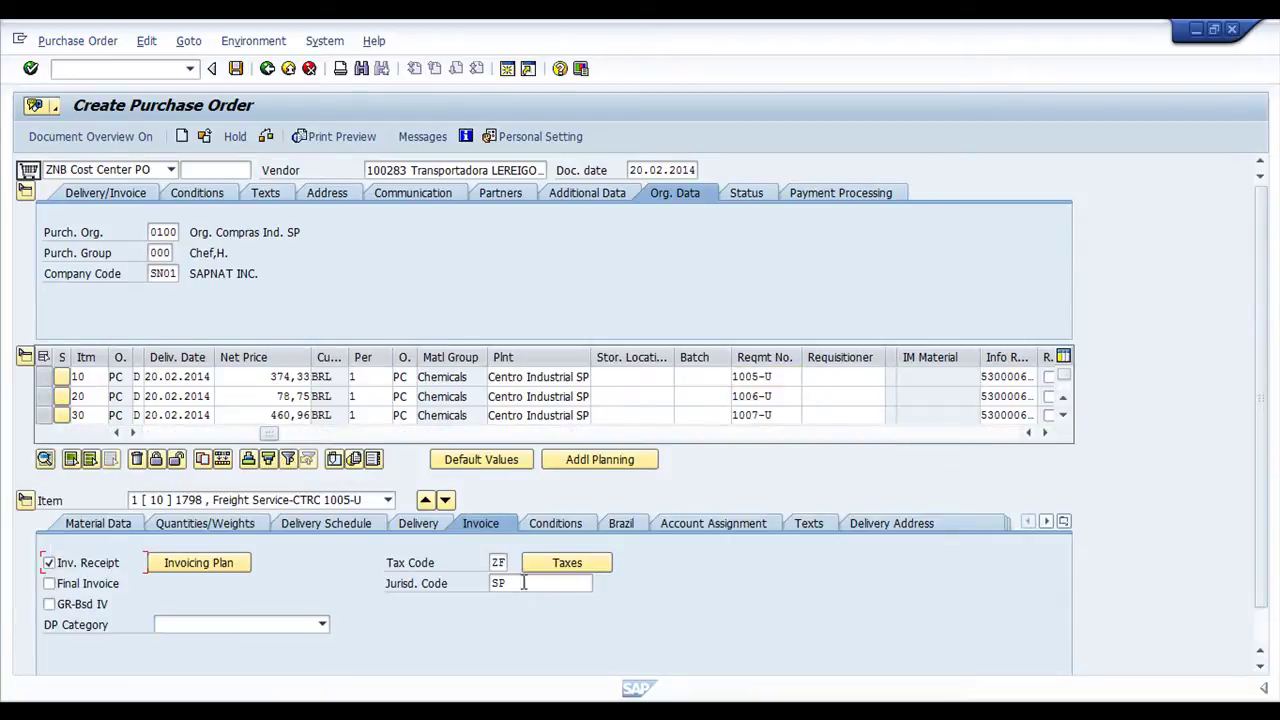
click(440, 528)
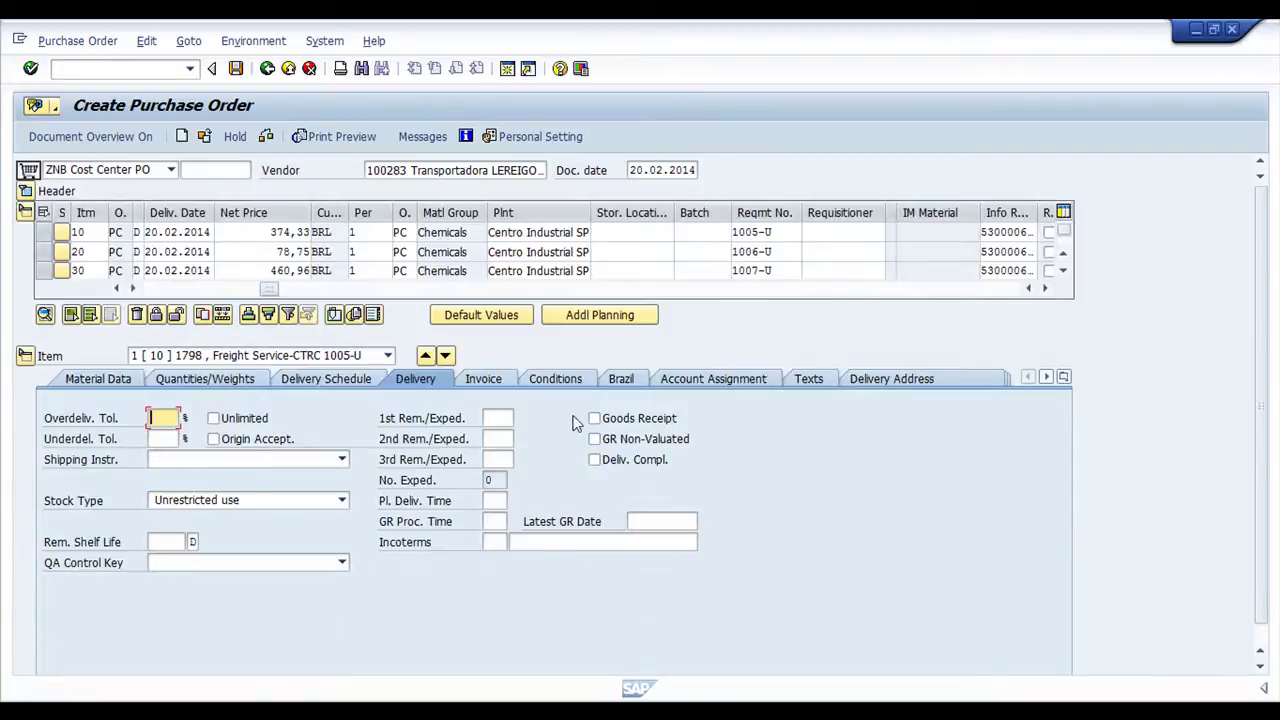
click(483, 378)
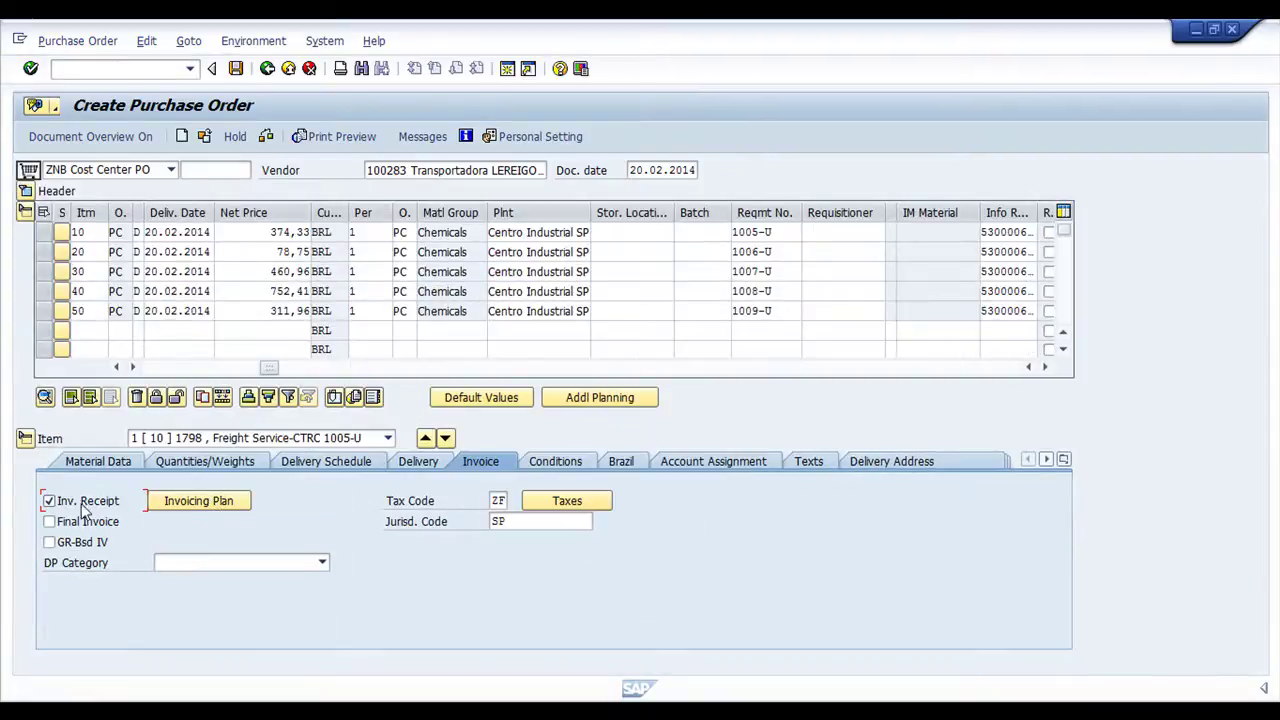
click(496, 500)
click(565, 500)
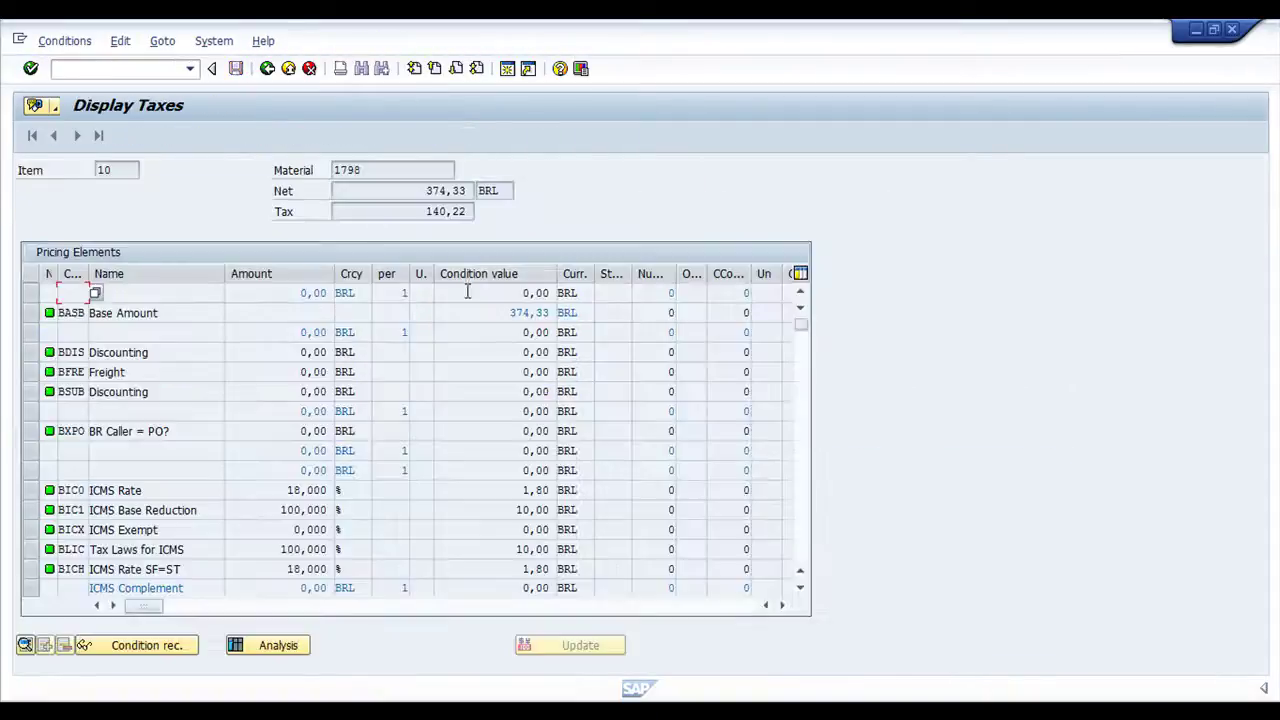
click(267, 68)
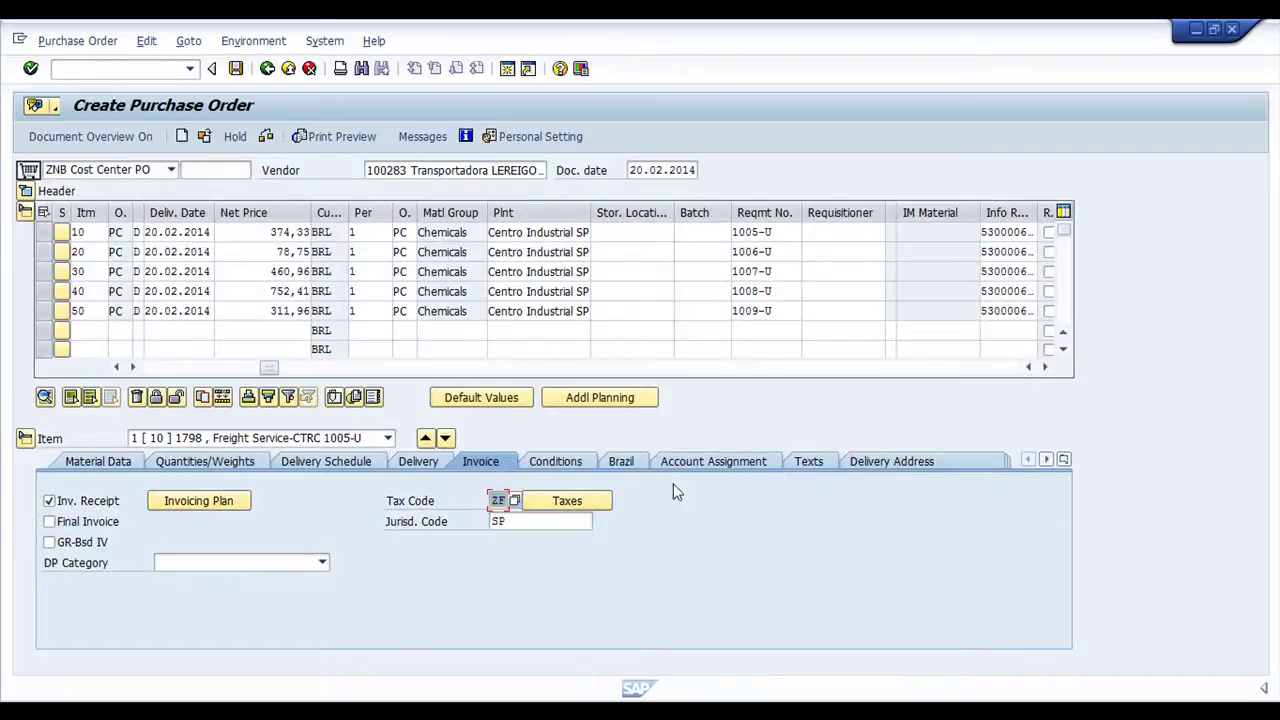
Check item 10's Brazil data: material usage 2, origin 0 and NCM code 8090.10.30
click(620, 461)
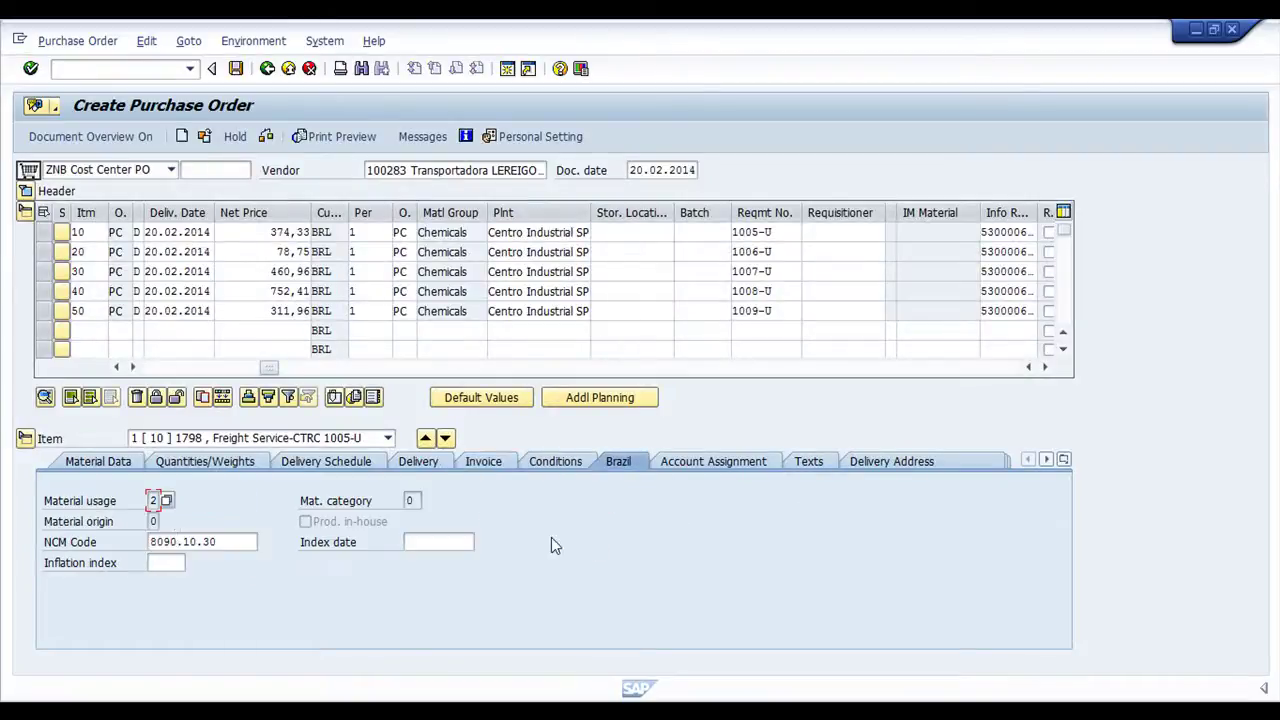
double_click(222, 542)
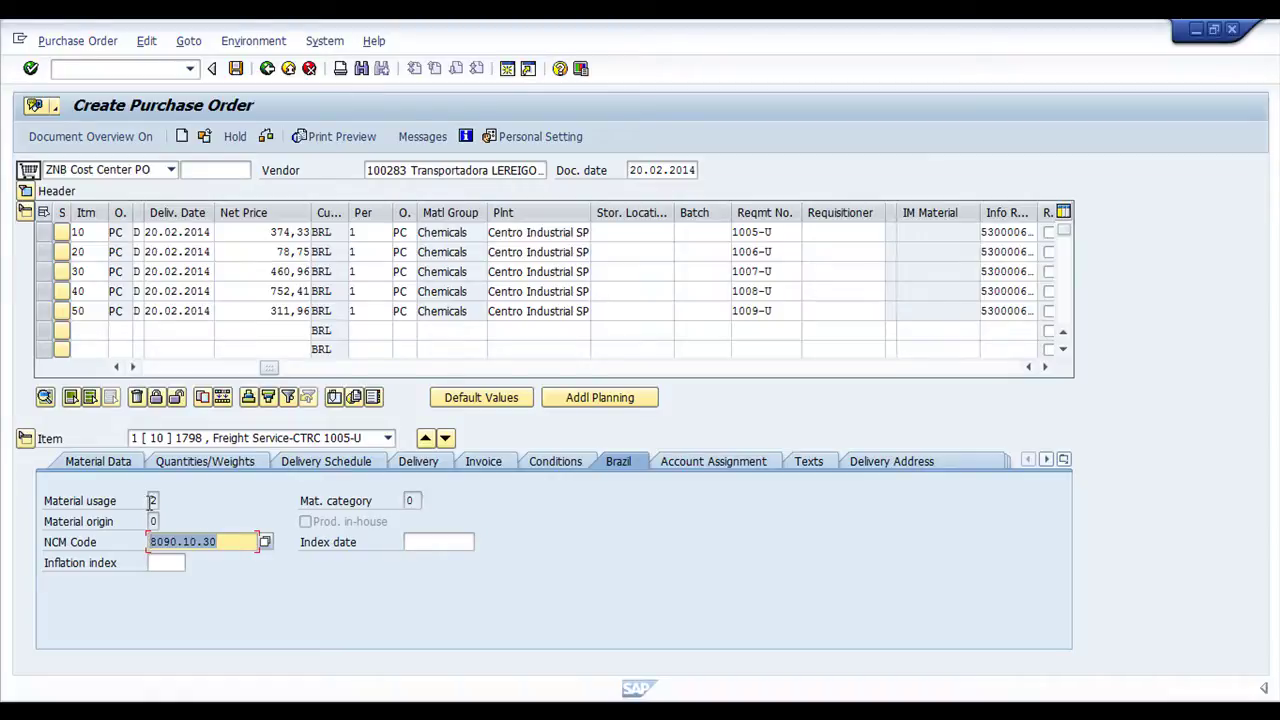
click(152, 500)
click(409, 500)
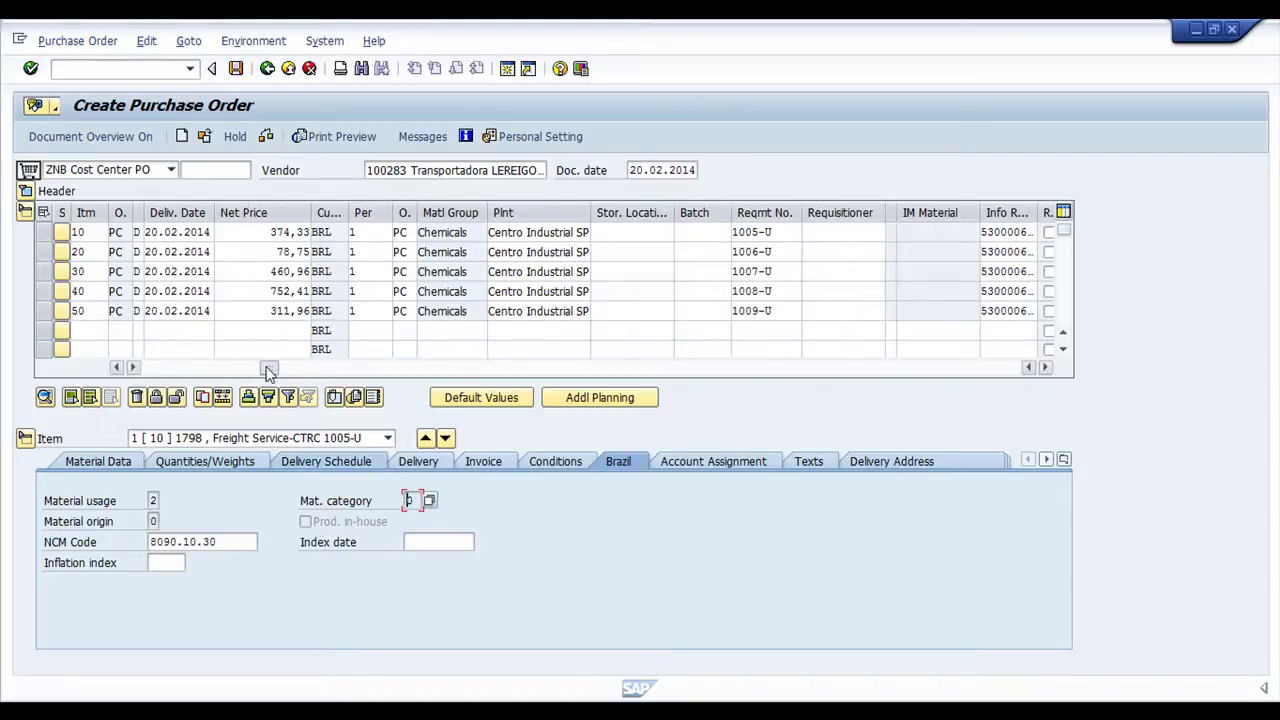
drag(267, 367, 160, 348)
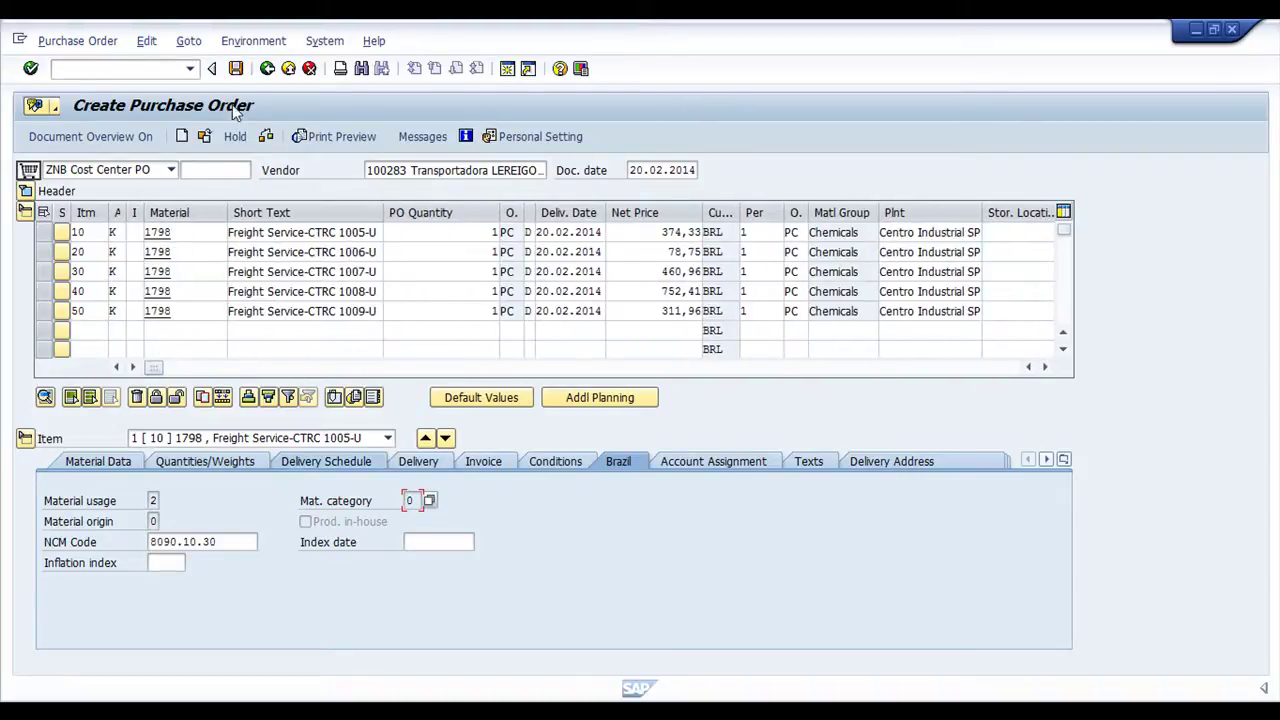
Save the purchase order, reload it as another purchase order, and switch it into change mode
key(Return)
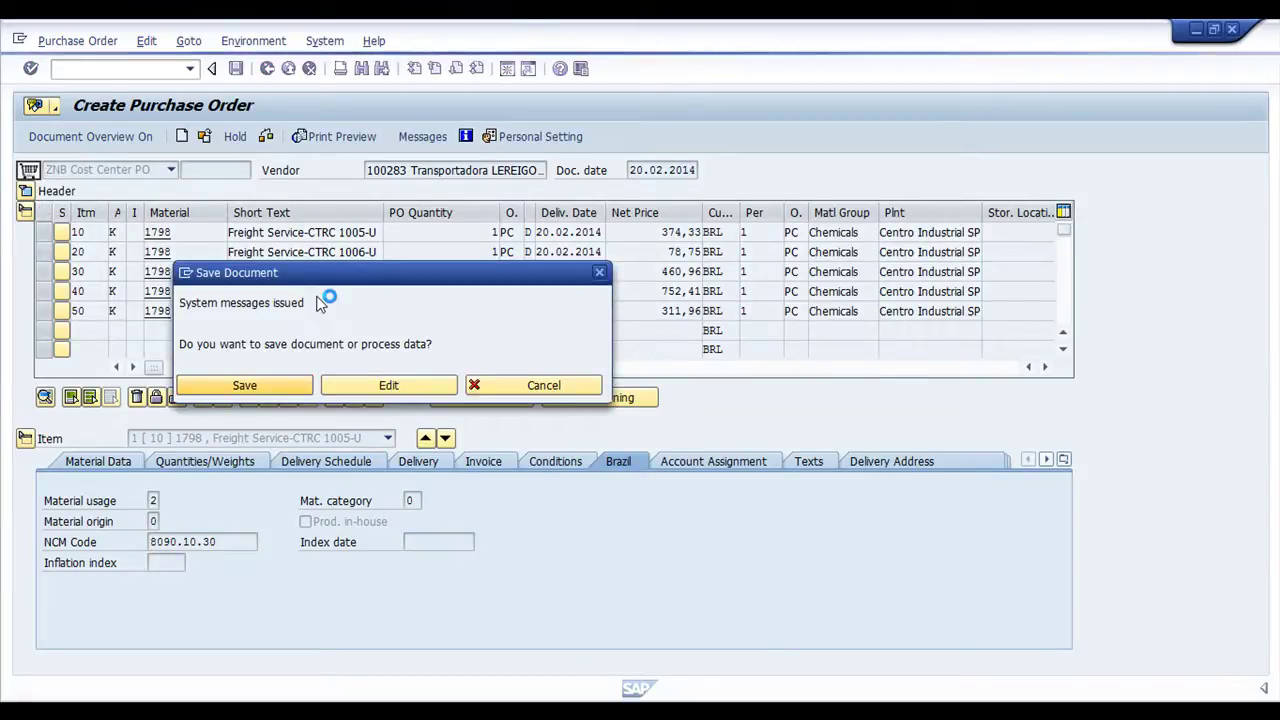
key(Return)
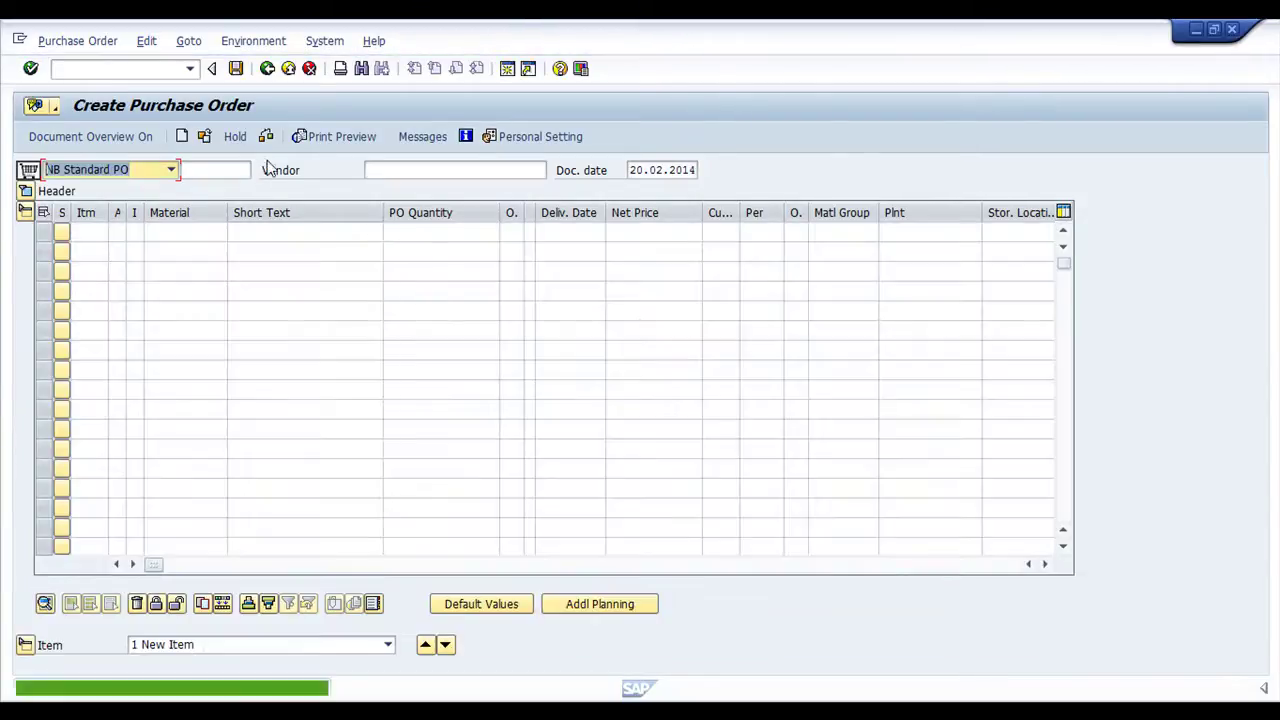
click(203, 137)
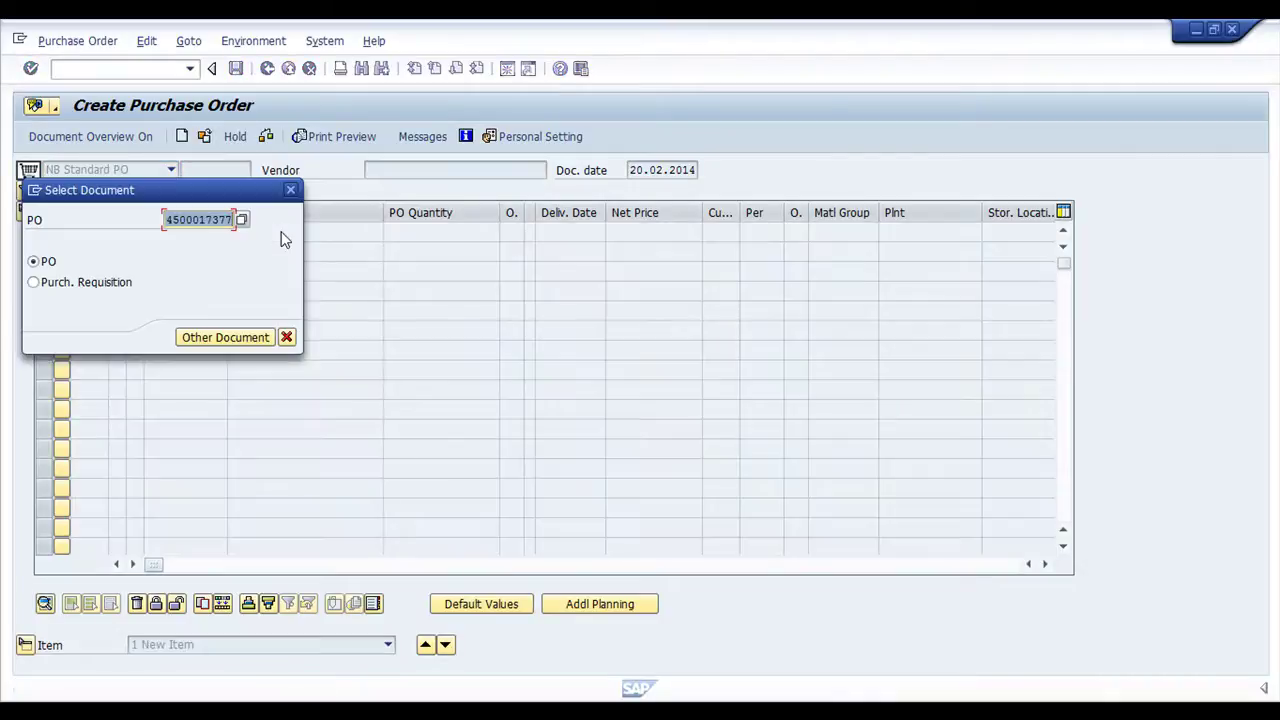
key(Return)
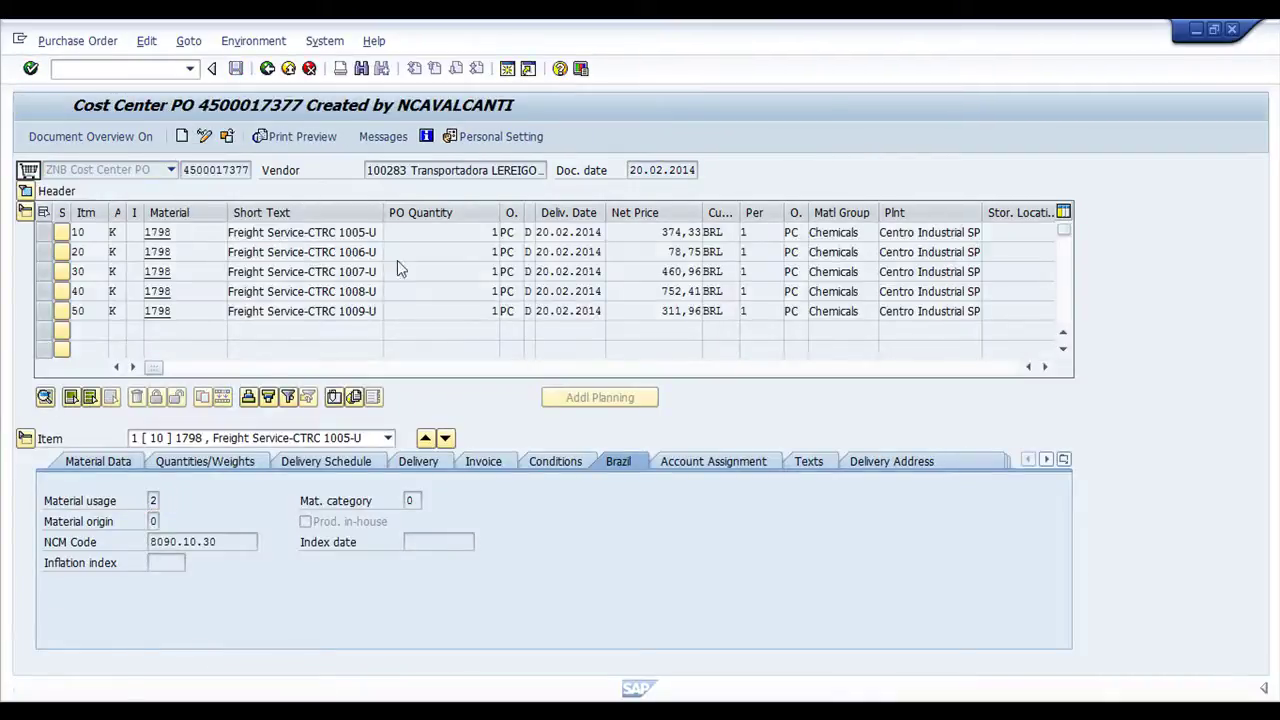
key(ctrl+F1)
click(660, 171)
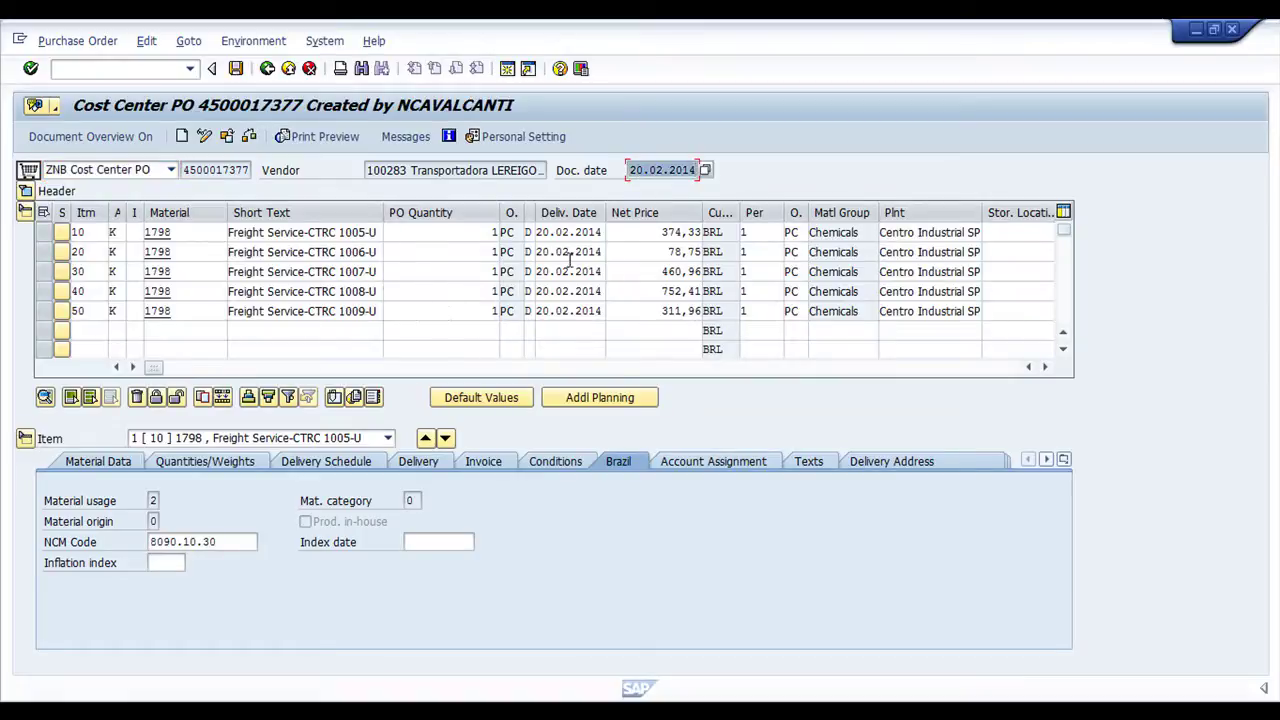
Raise item 10's net price to 999.999,00 and check the order, getting the target-value warning
click(652, 171)
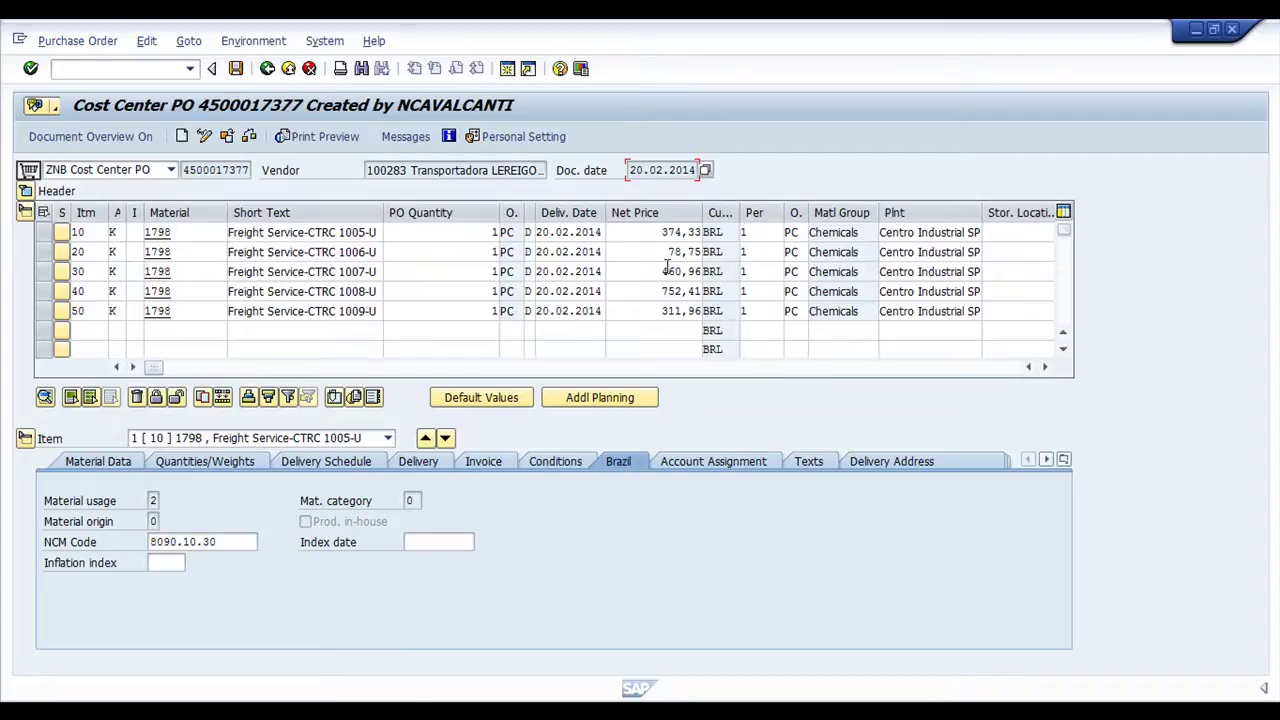
click(660, 232)
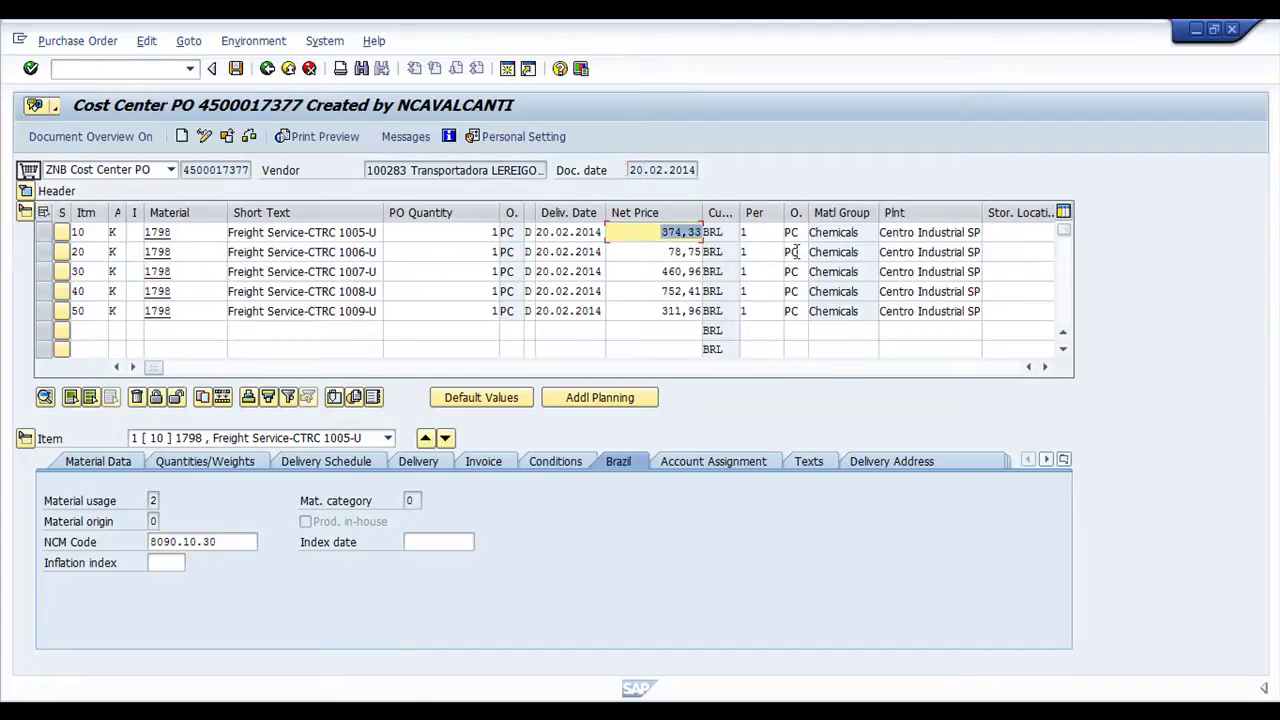
key(Delete)
key(Return)
click(636, 232)
text(999.999,00)
key(Return)
click(250, 137)
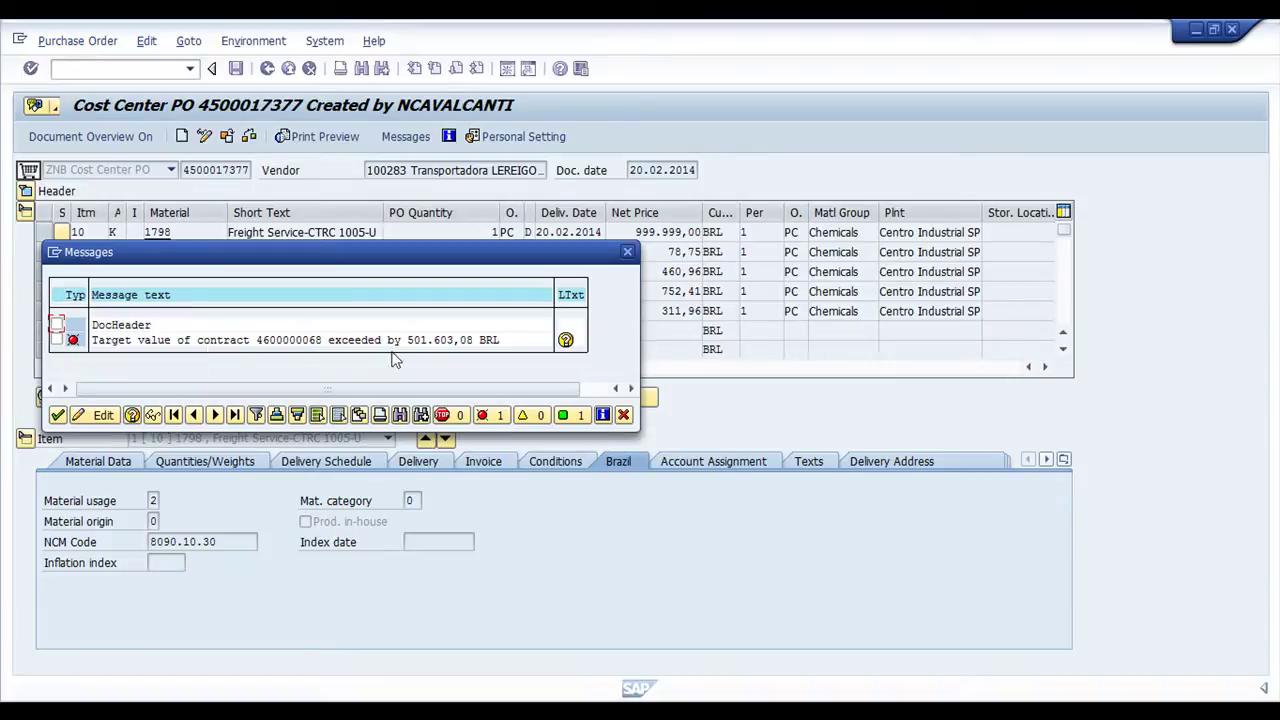
click(628, 253)
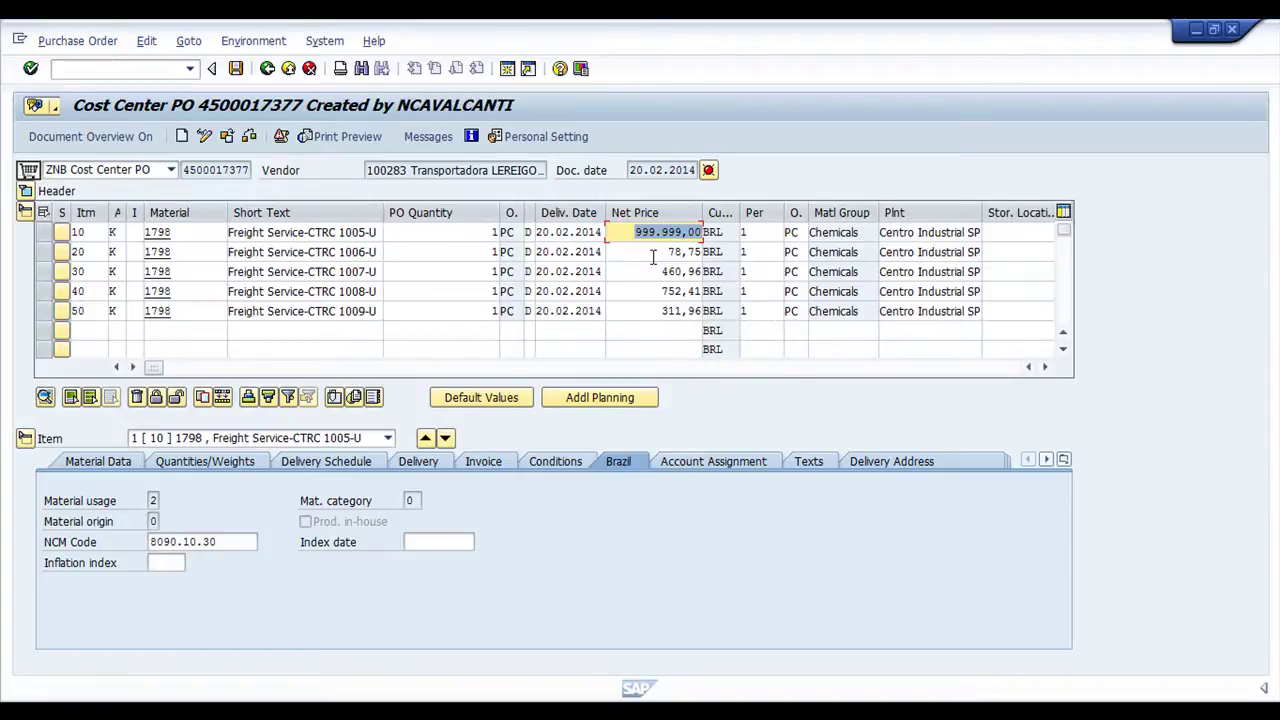
Restore item 10's net price to 374,33 and re-check the order
text(374,33)
click(487, 236)
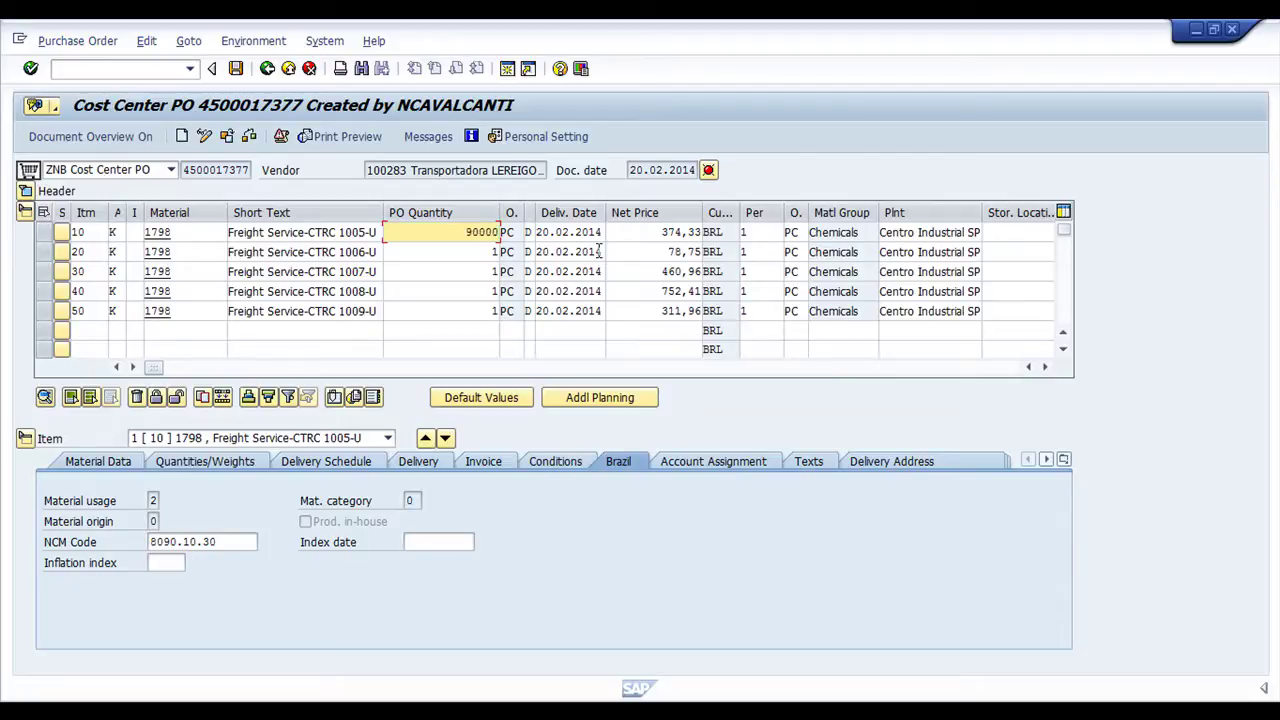
click(249, 136)
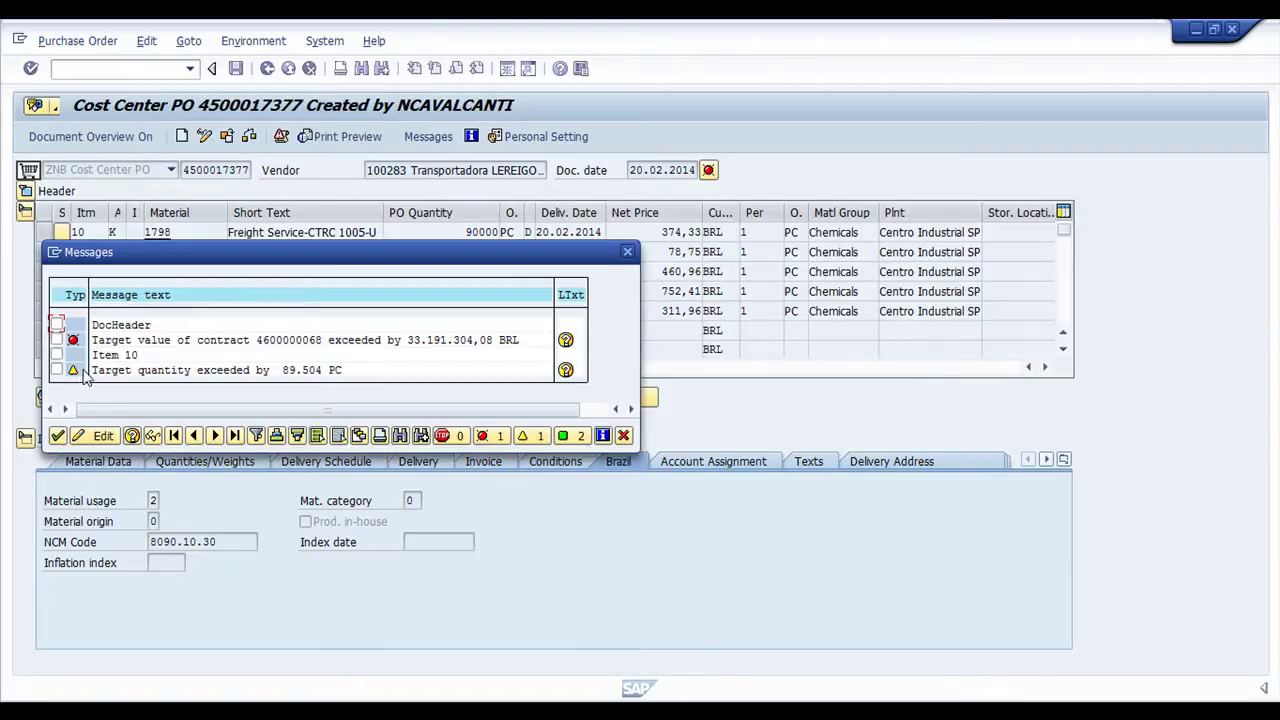
click(623, 435)
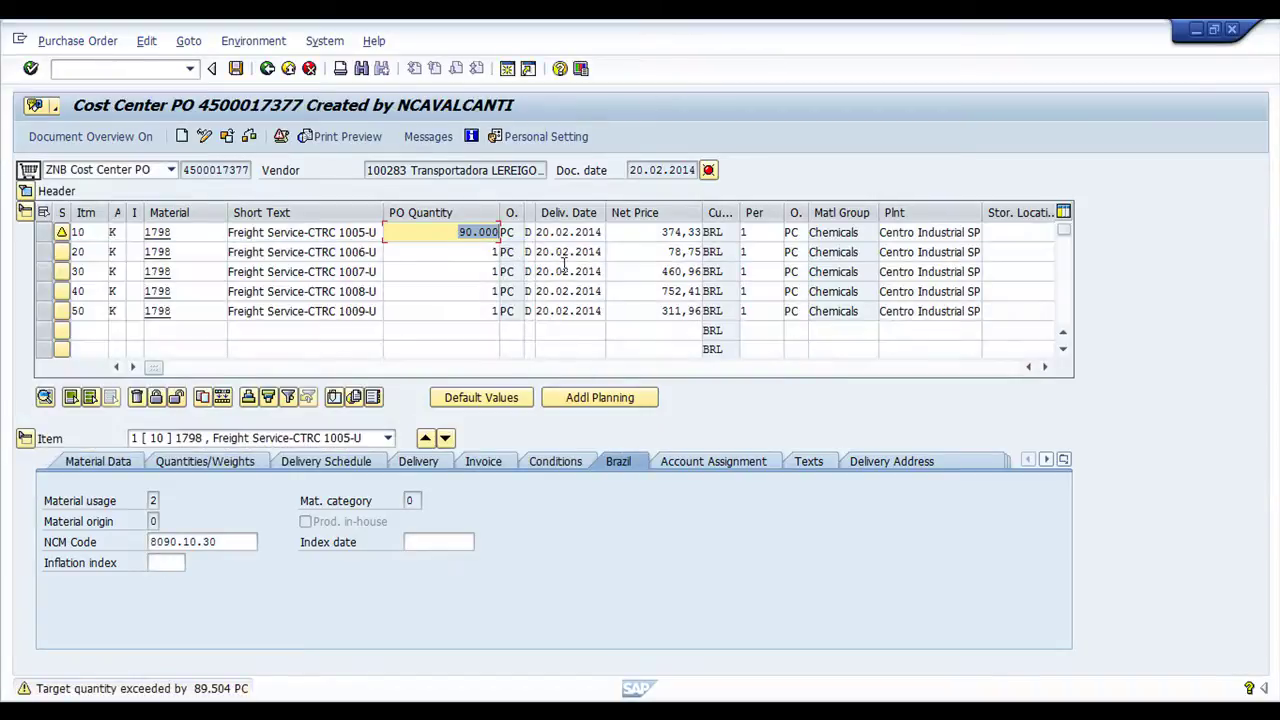
Change item 10's quantity from 90.000 to 1 and save the purchase order
text(1)
key(Tab)
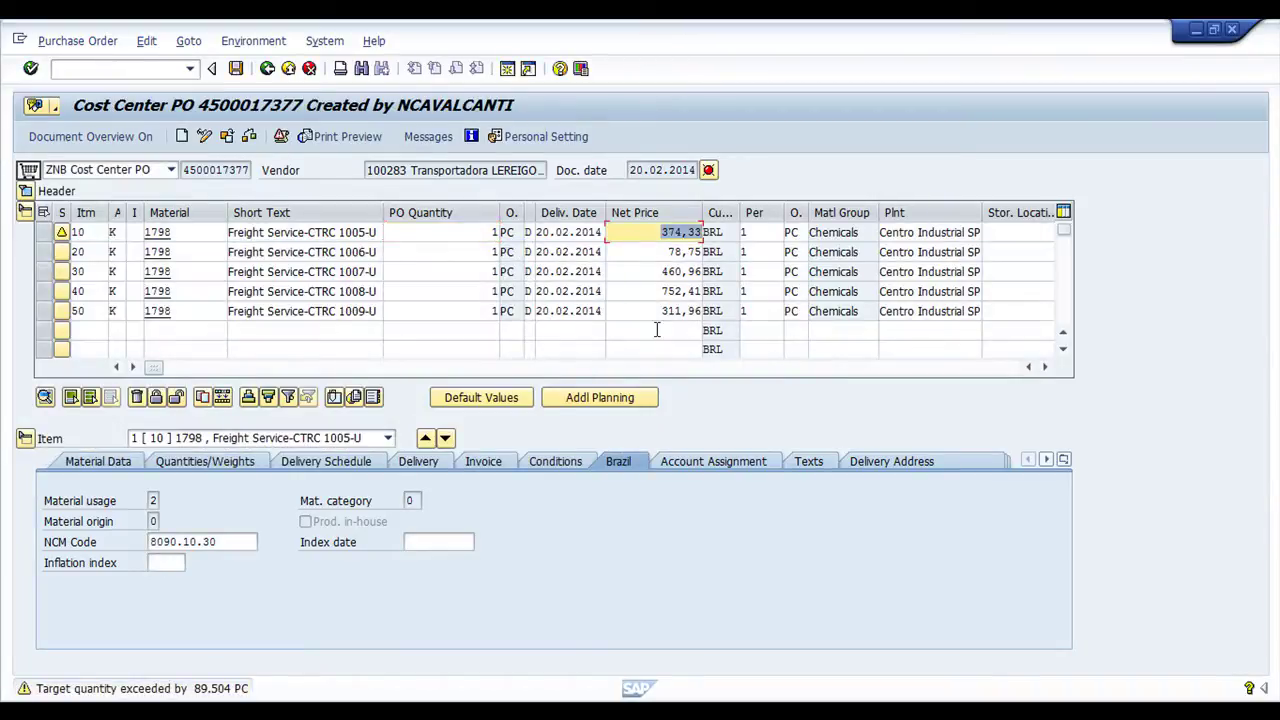
click(635, 233)
key(shift+End)
key(End)
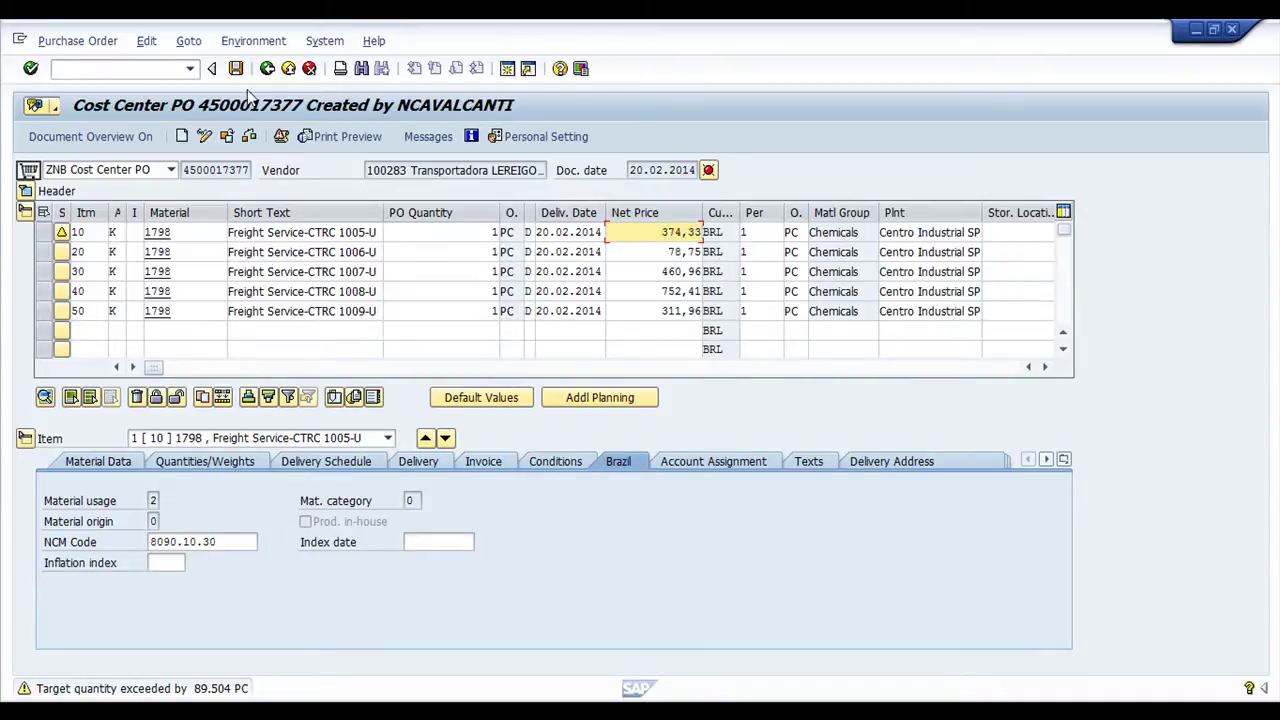
click(236, 68)
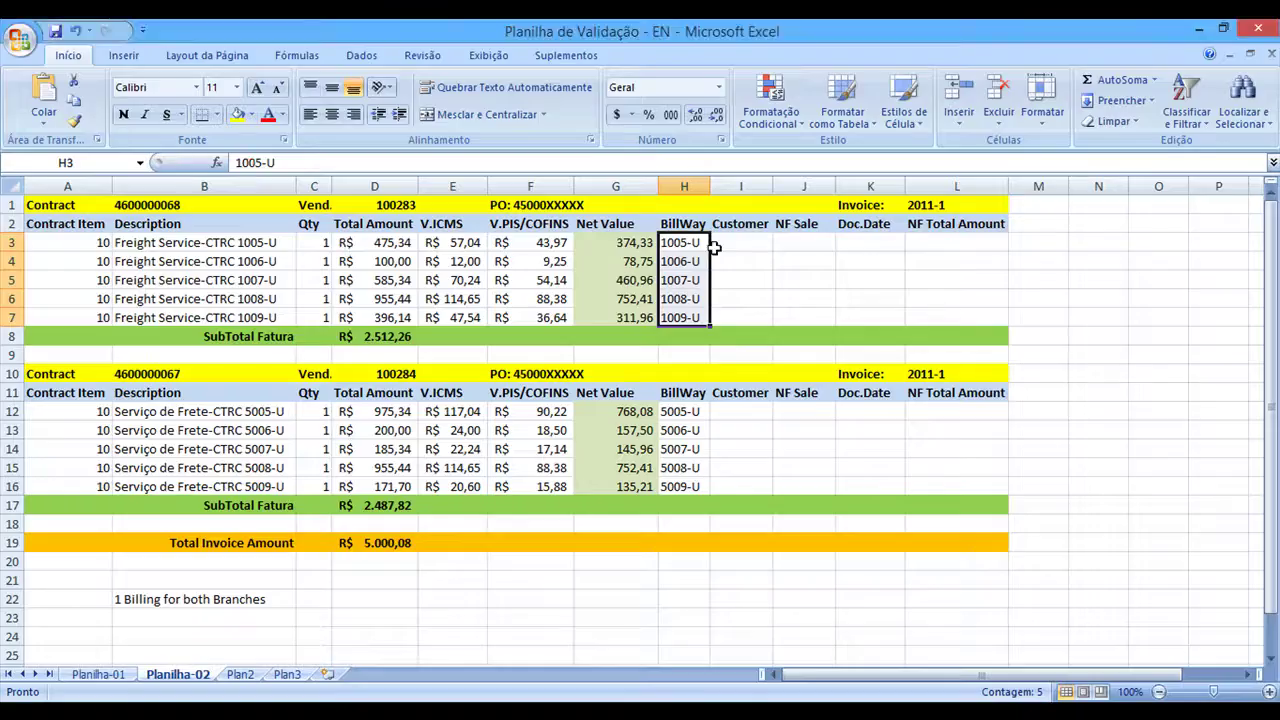
click(580, 205)
click(543, 205)
drag(330, 162, 272, 163)
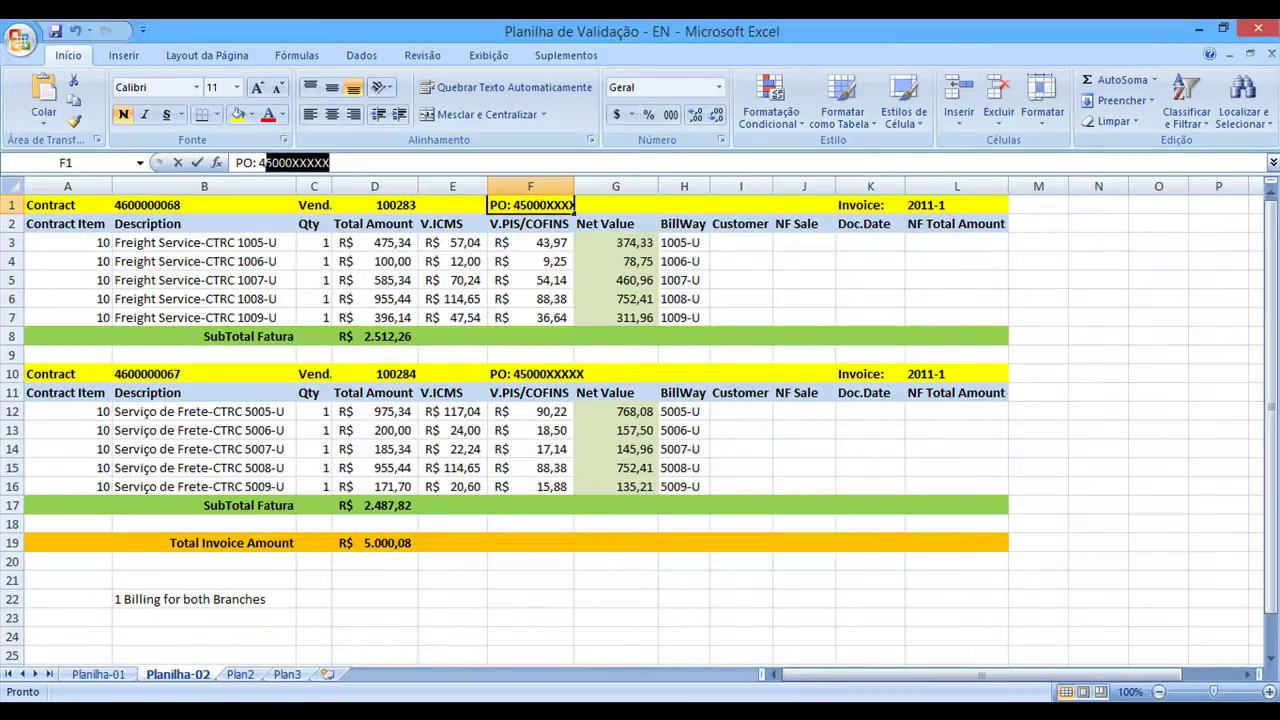
text(500017377)
click(612, 261)
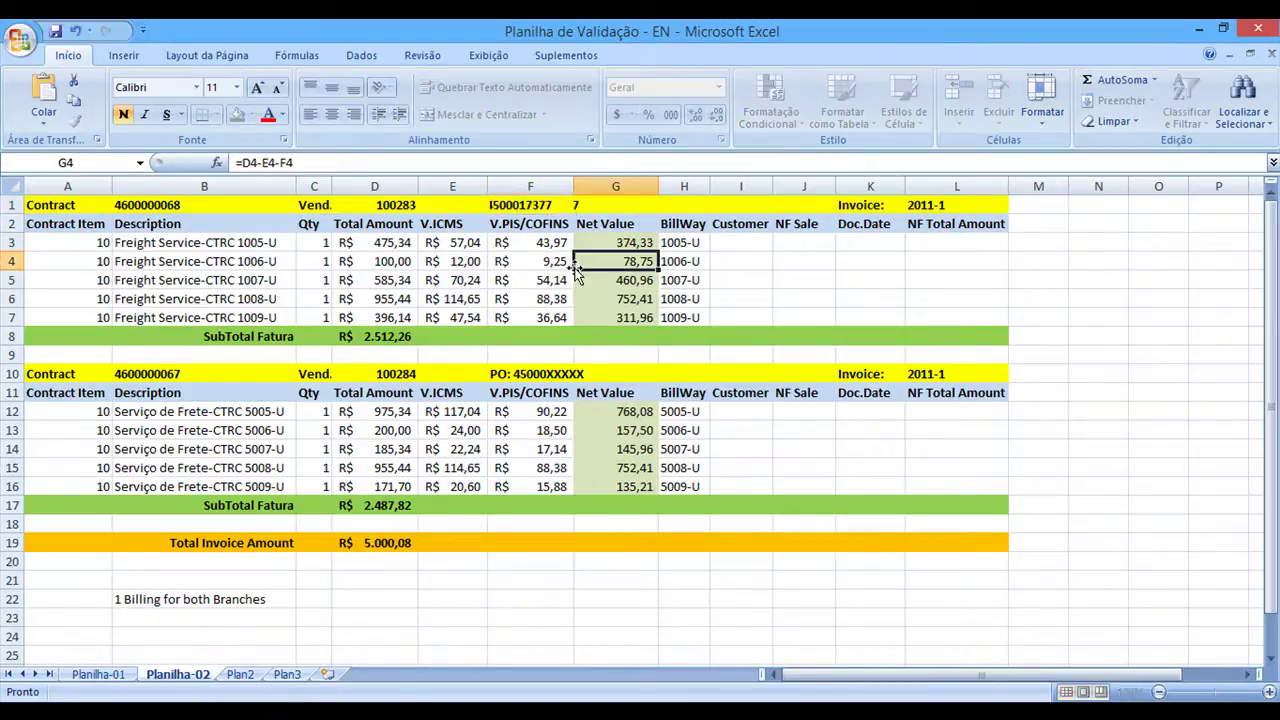
click(531, 205)
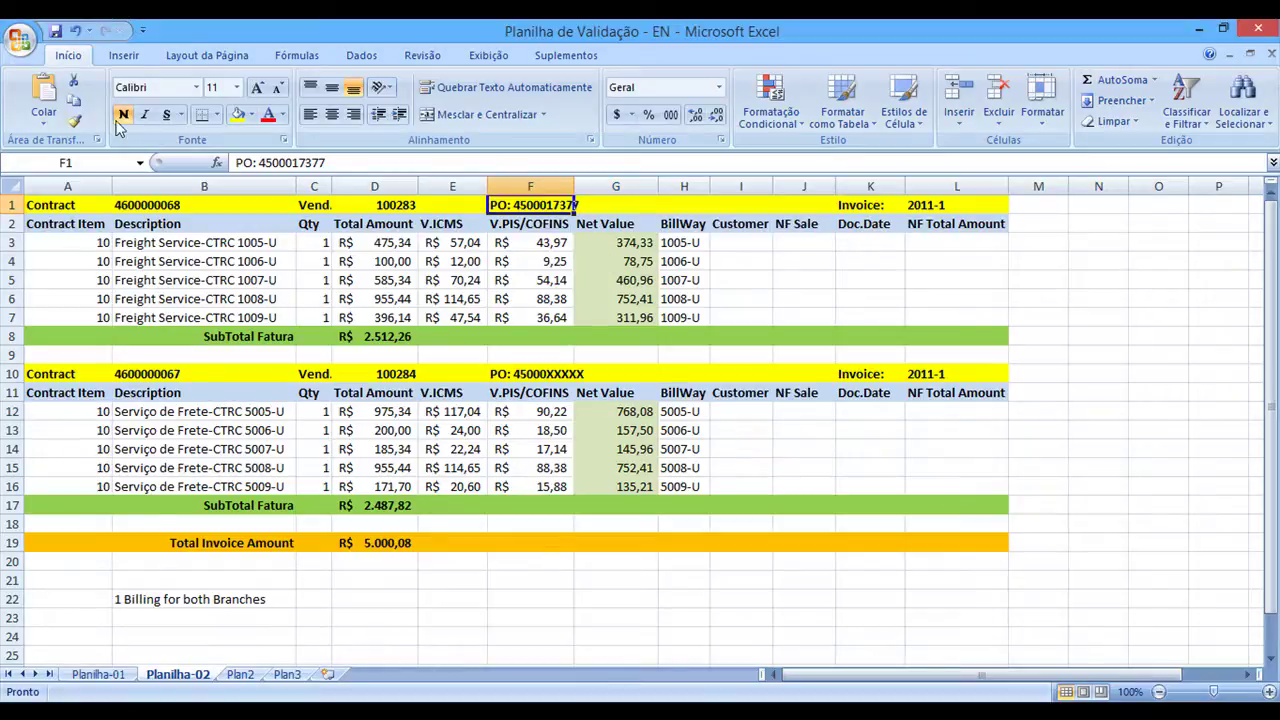
click(548, 375)
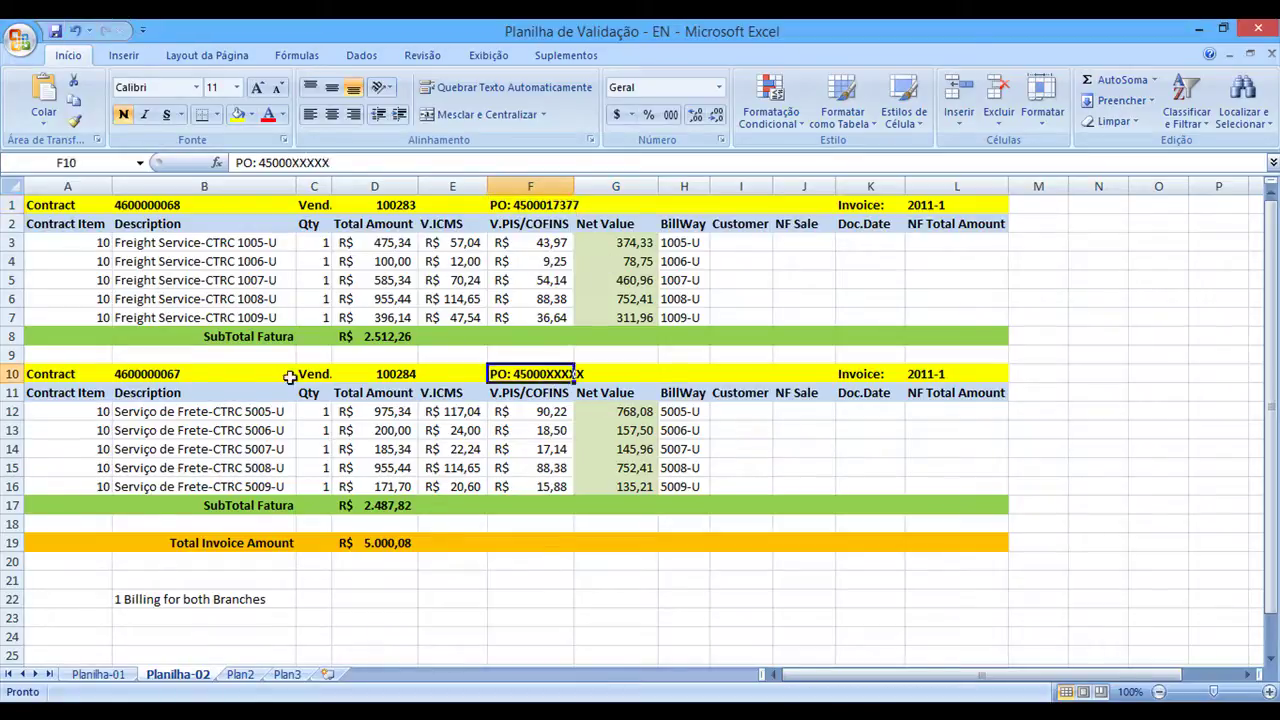
click(152, 372)
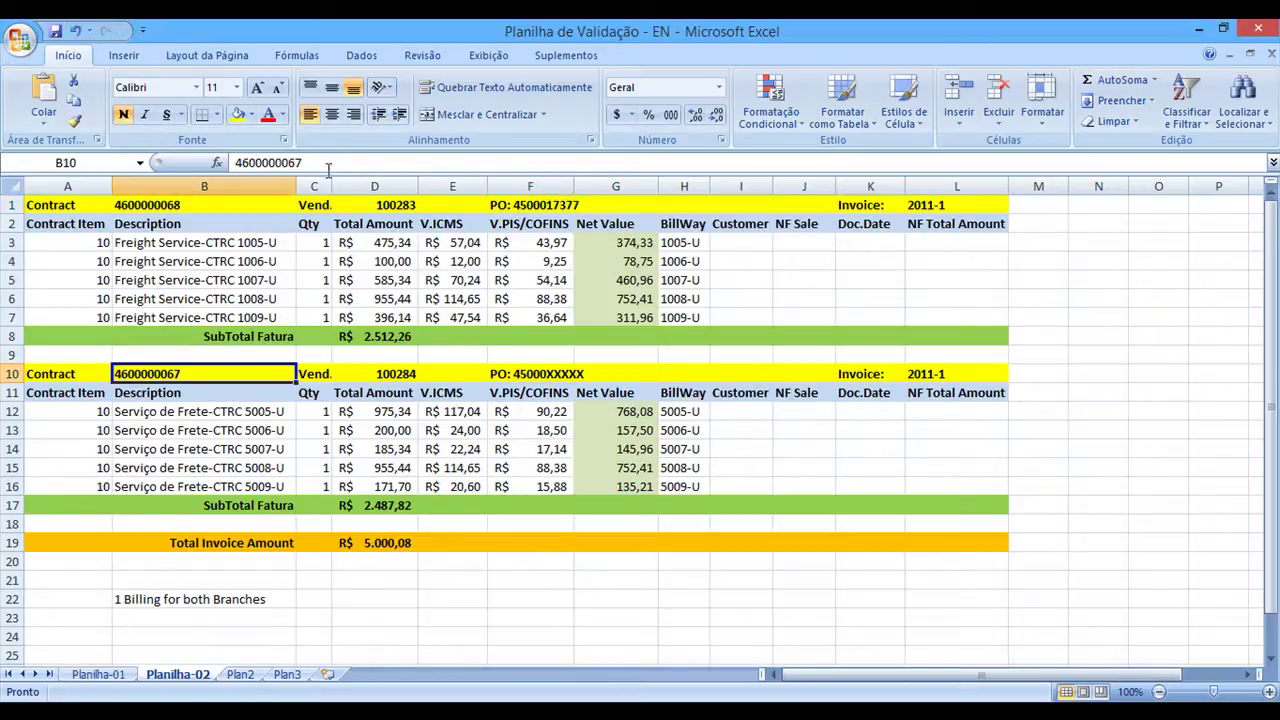
double_click(328, 165)
key(ctrl+c)
key(alt+Tab)
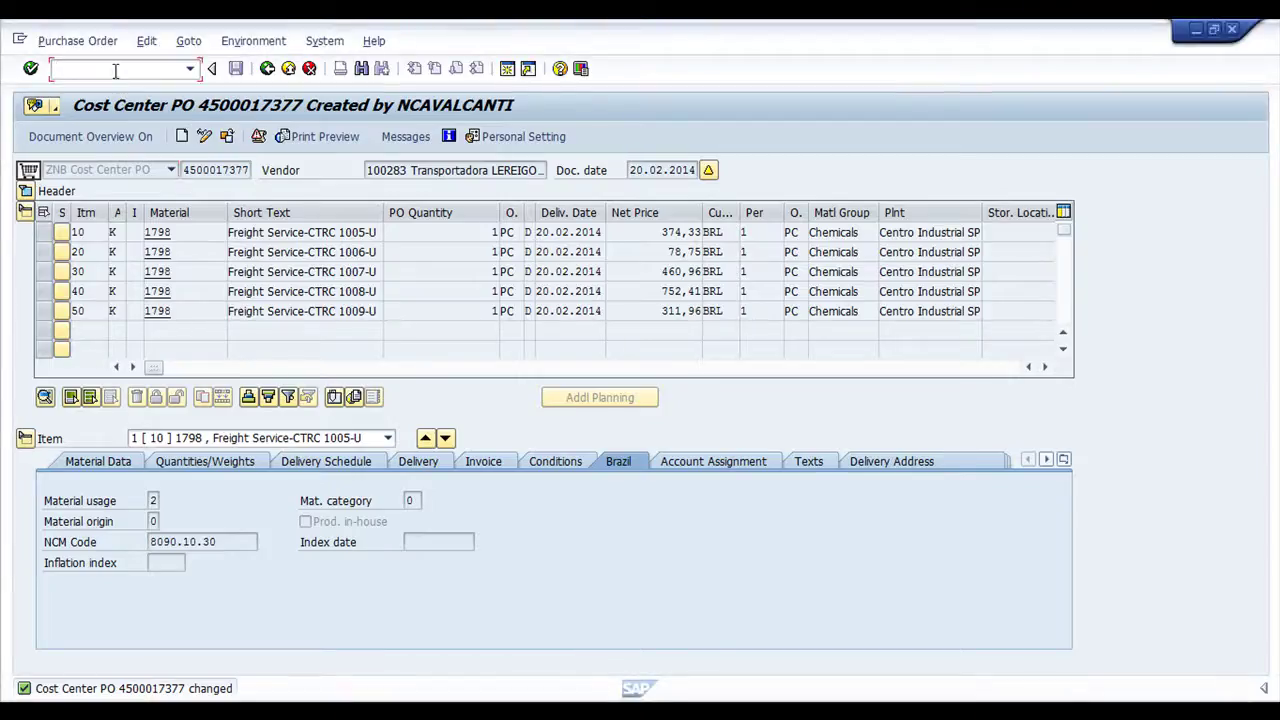
Start a new purchase order with /nme21n and choose order type ZNB Cost Center PO
text(/nme21n)
key(Return)
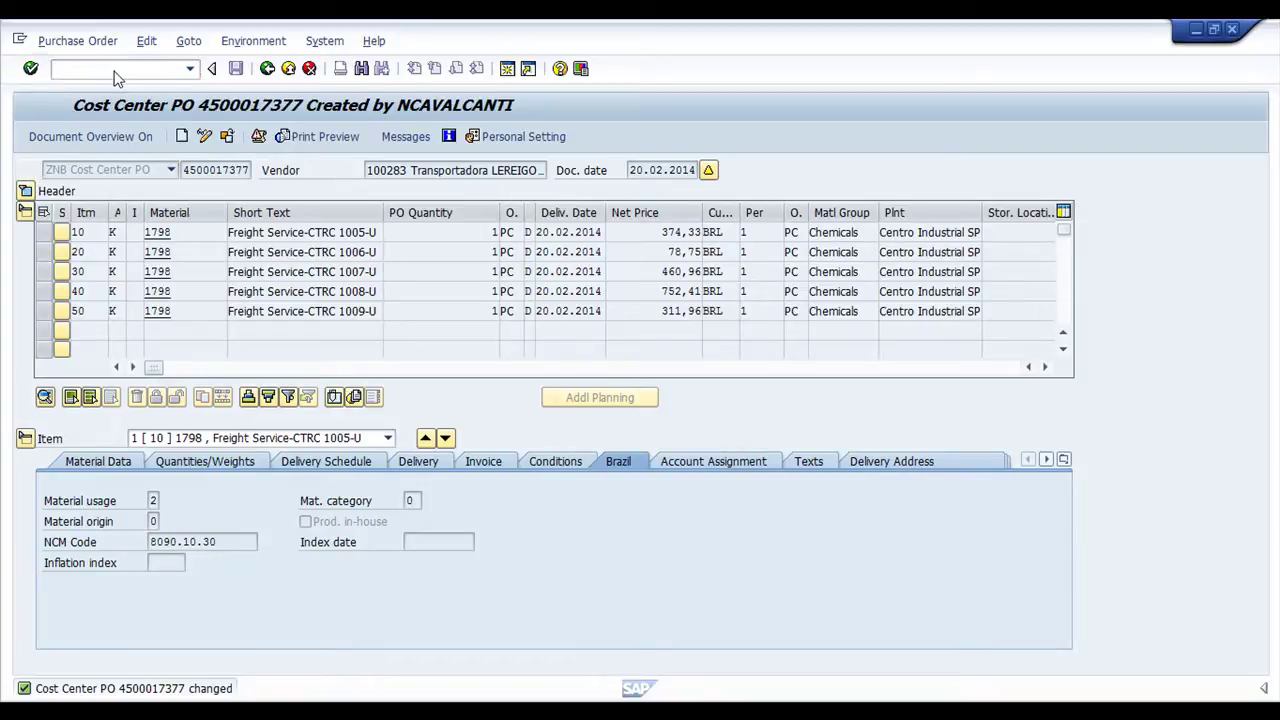
click(154, 170)
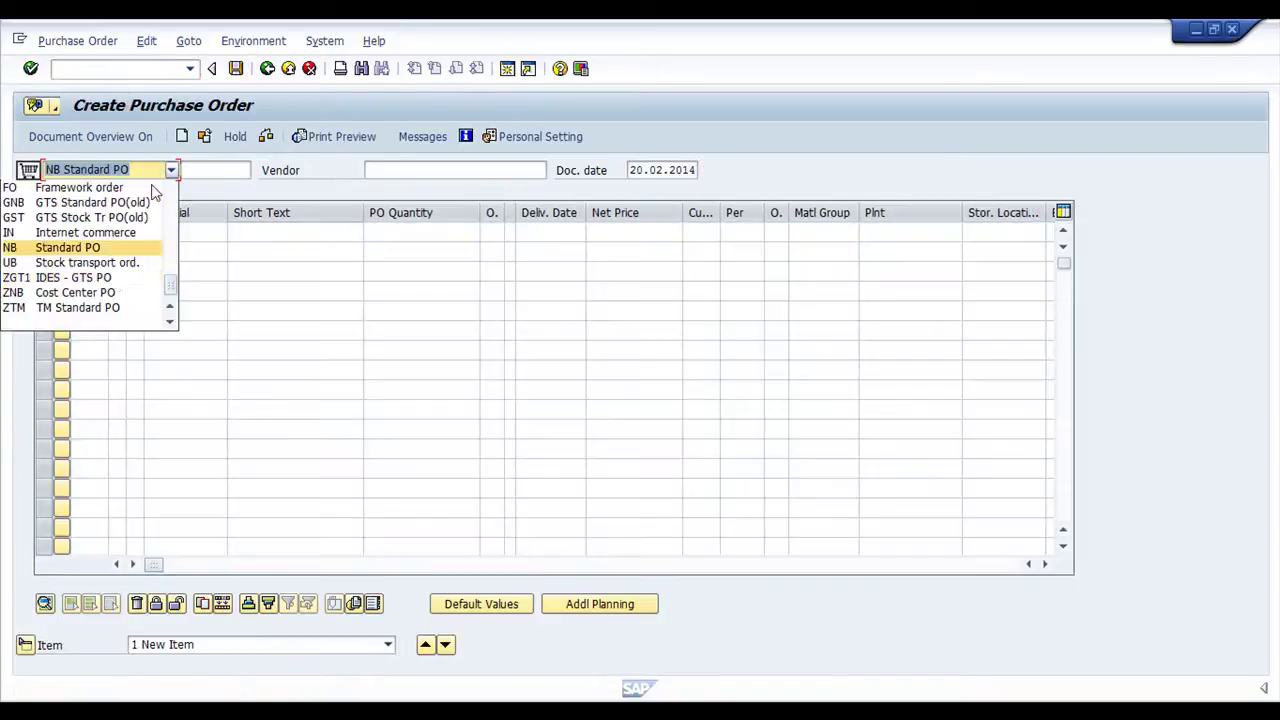
click(80, 289)
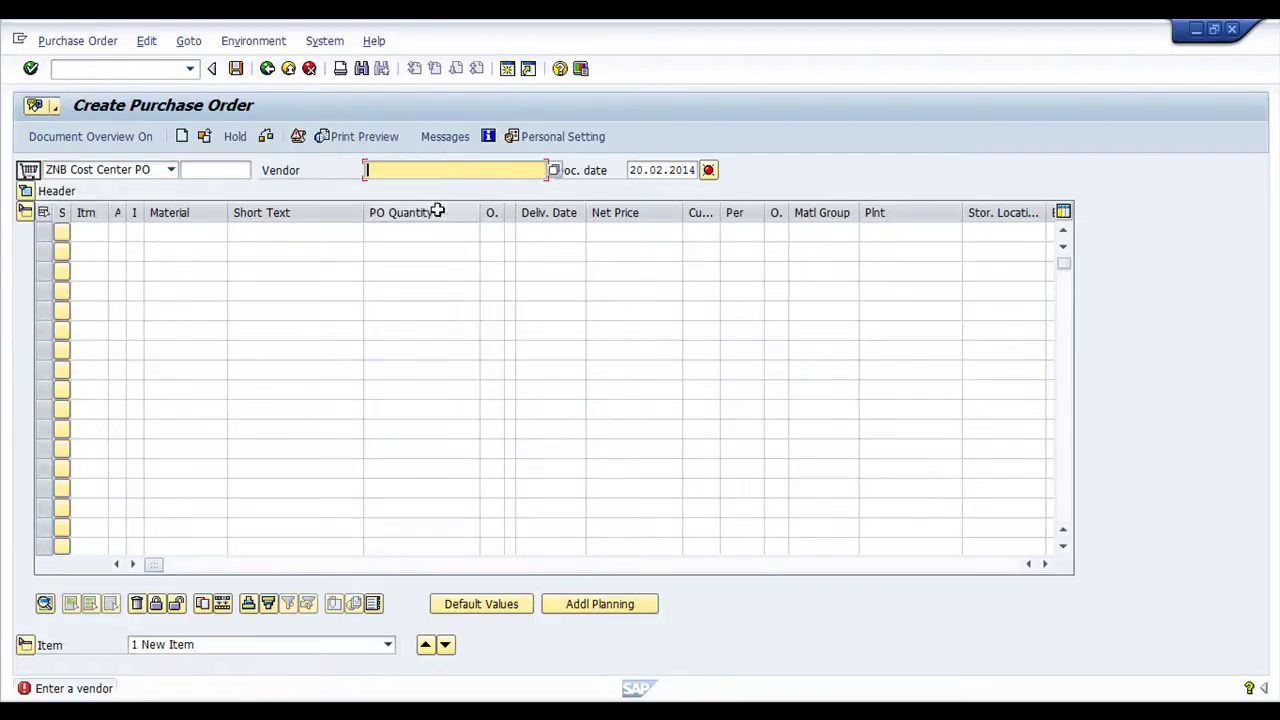
click(1045, 564)
click(1045, 564)
click(1045, 564)
click(1045, 564)
click(1045, 564)
click(1045, 564)
click(857, 240)
key(ctrl+v)
click(929, 238)
text(10)
key(Return)
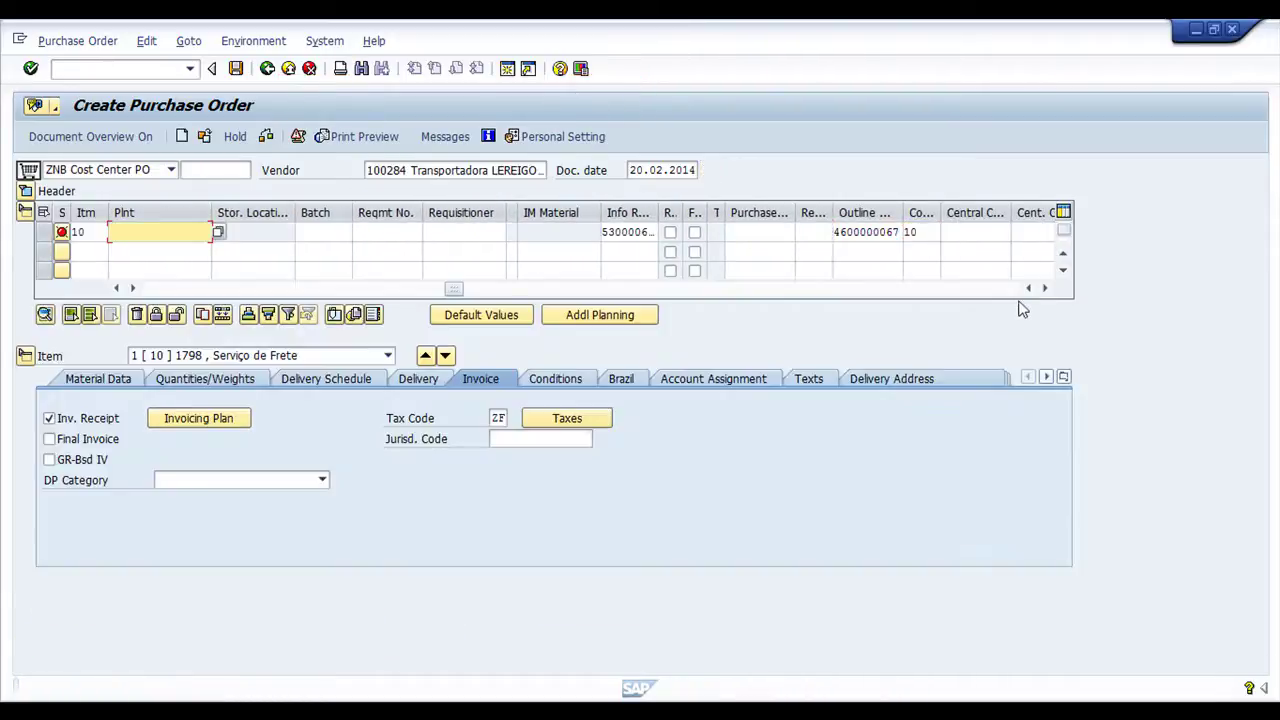
text(0100)
key(Return)
text(1)
key(Return)
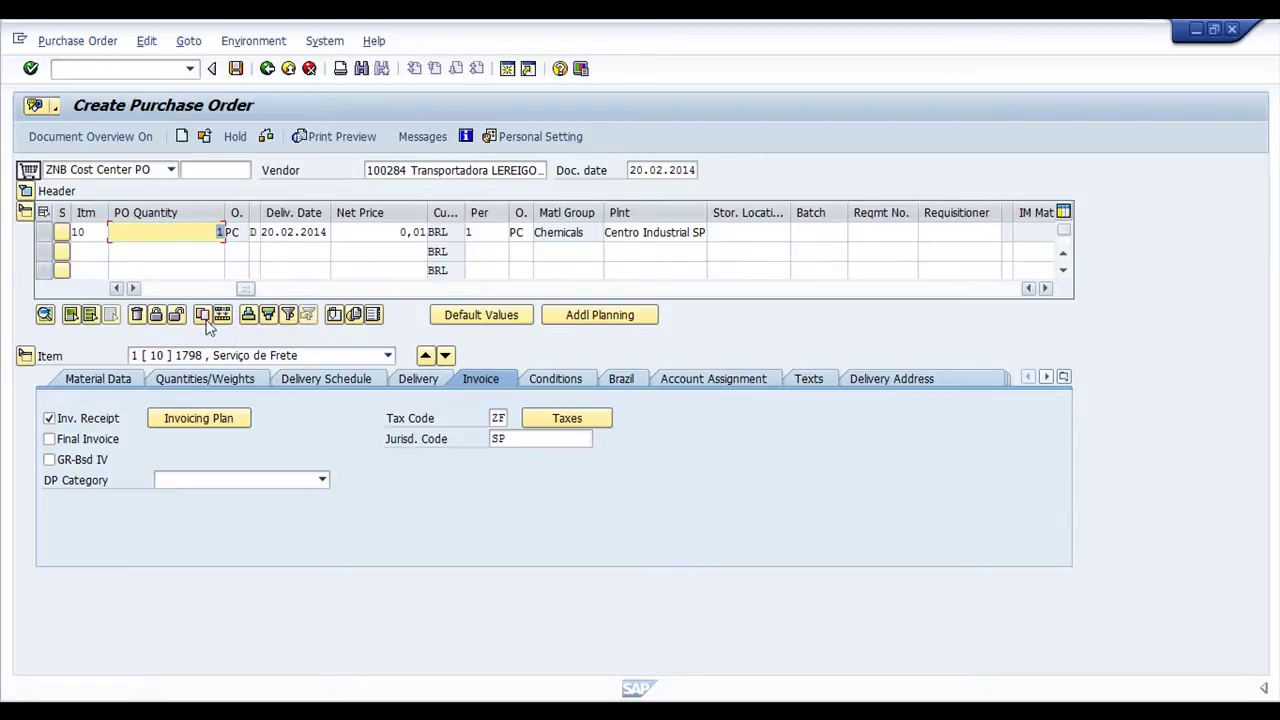
Copy item 10 four times to create items 20–50, then select Excel's descriptions B12:B16
click(25, 354)
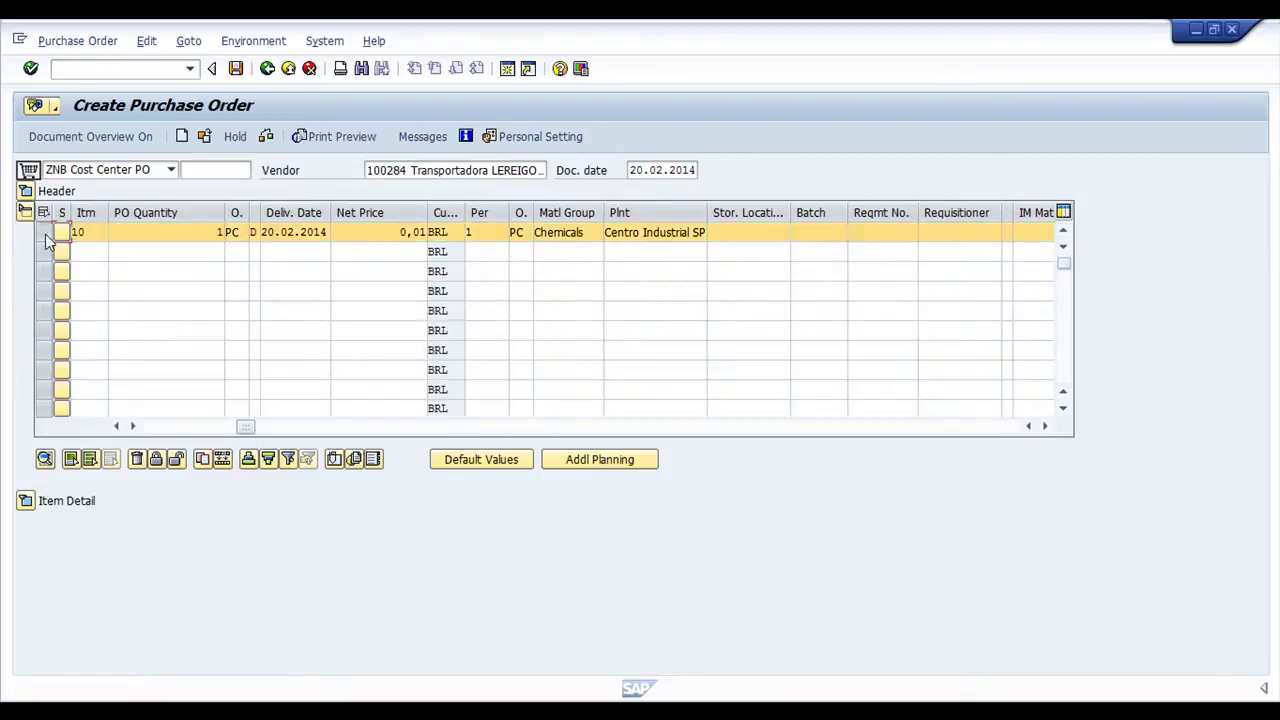
click(203, 461)
click(203, 461)
click(203, 461)
click(203, 461)
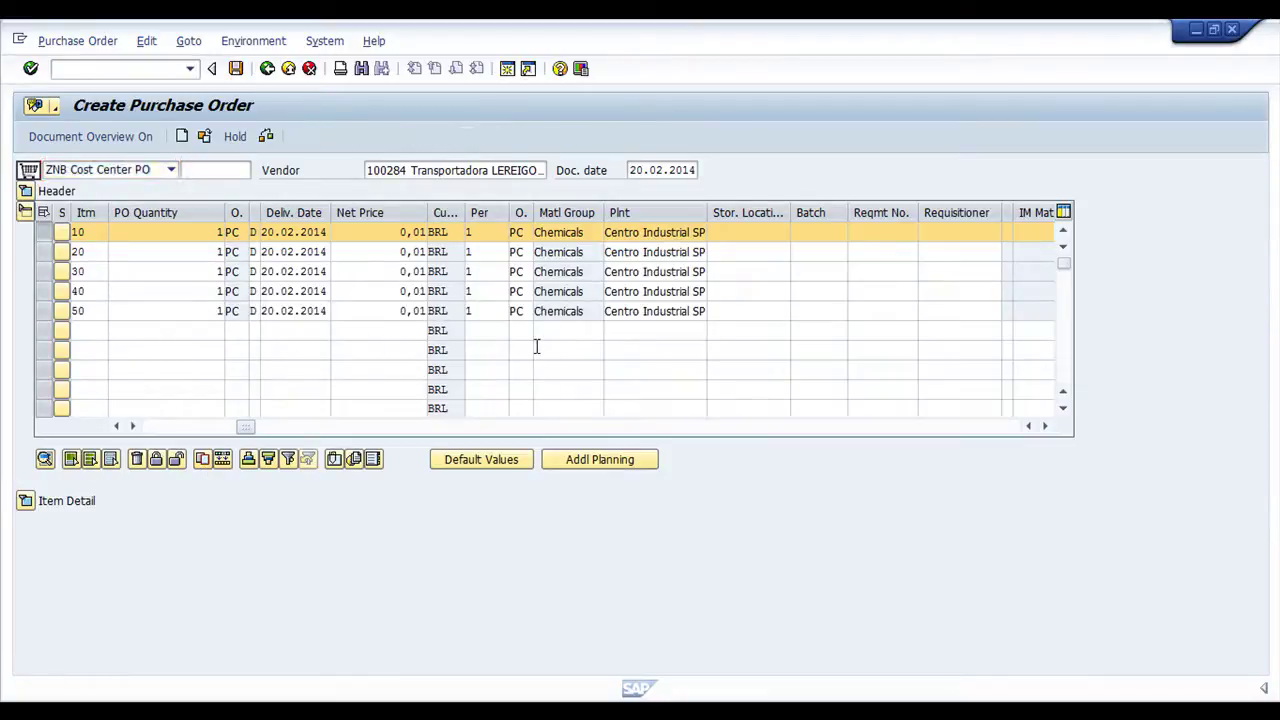
key(alt+Tab)
drag(166, 414, 204, 483)
Paste the five Serviço de Frete descriptions into the short texts of items 10–50
key(ctrl+c)
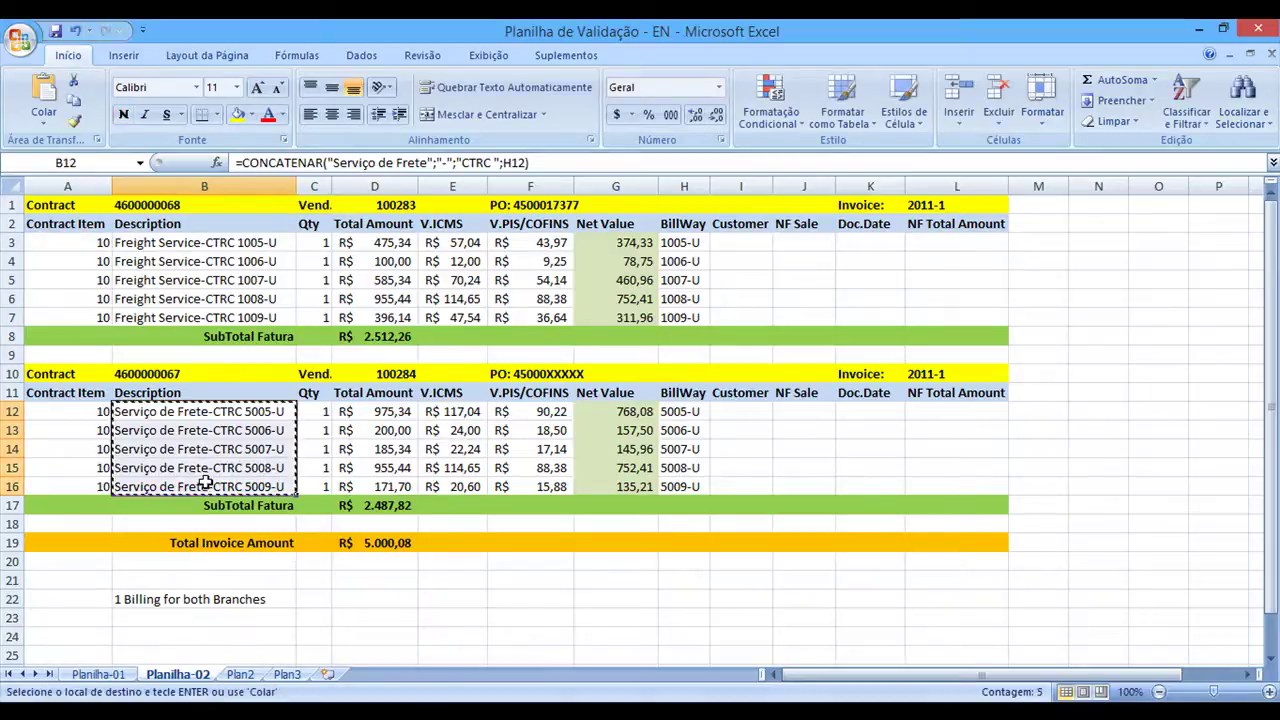
key(alt+Tab)
drag(252, 428, 163, 411)
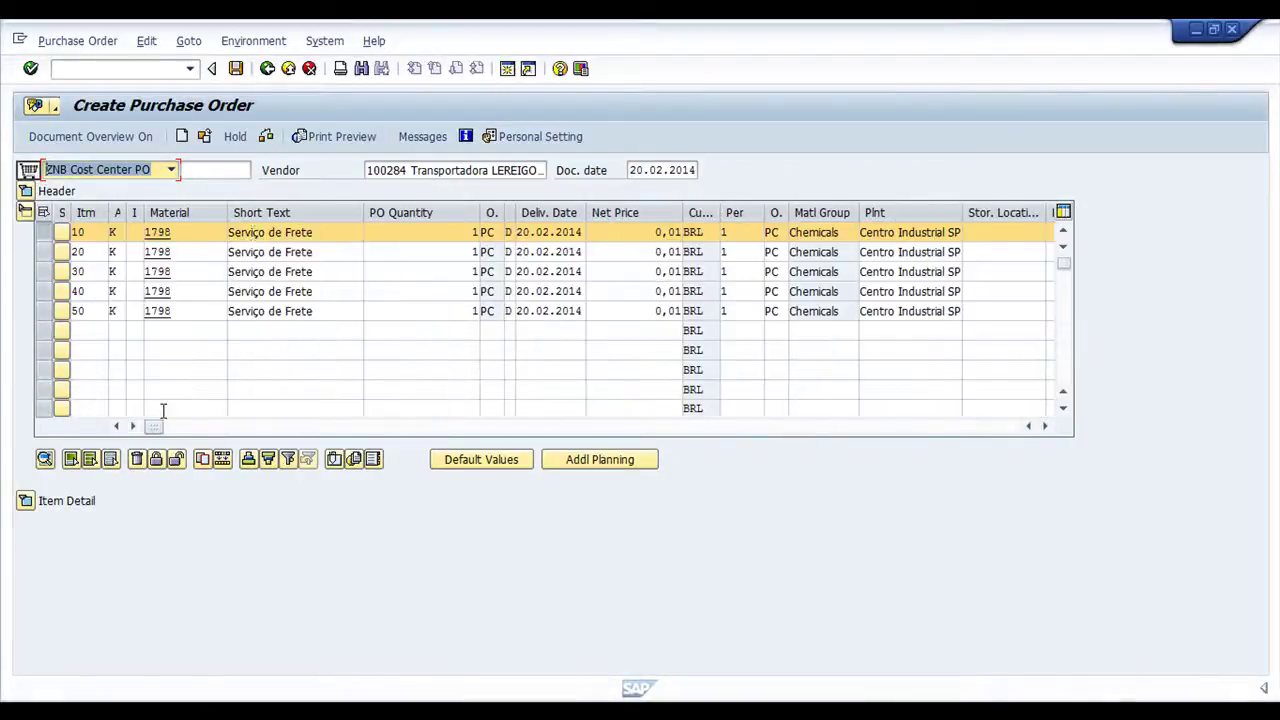
click(231, 232)
key(ctrl+v)
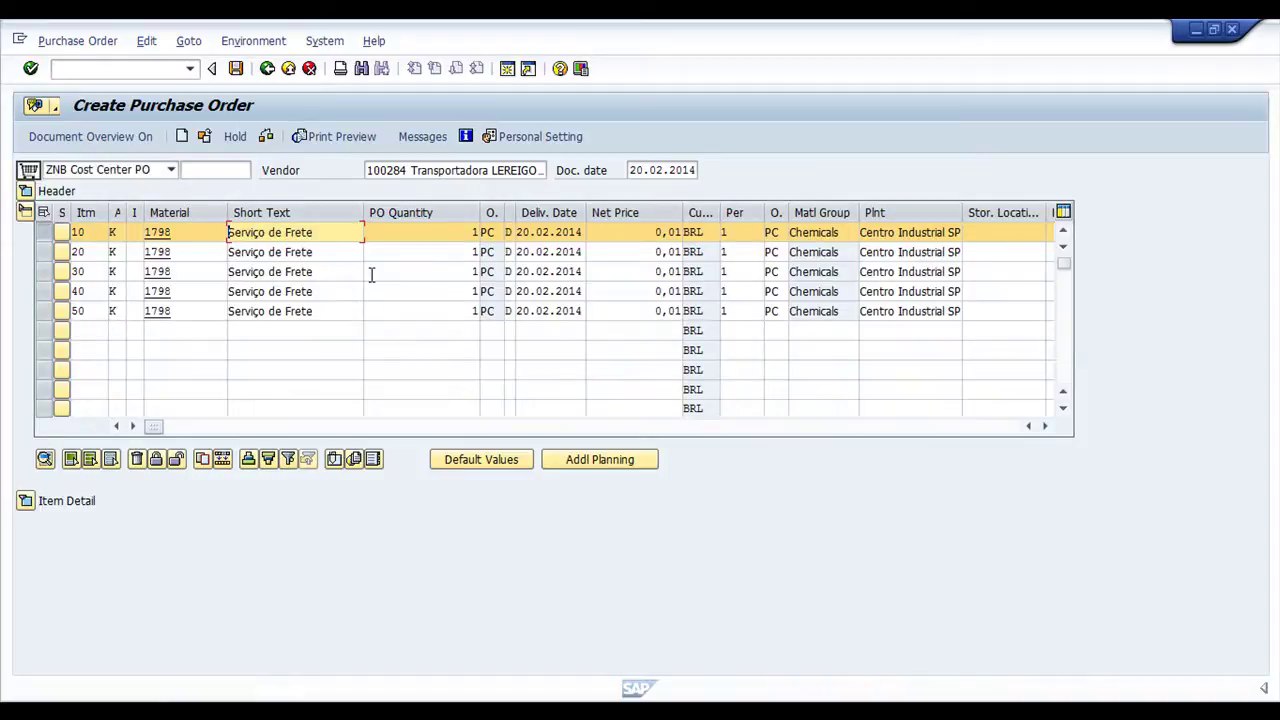
drag(365, 212, 410, 212)
Copy net values G12:G16 from Excel into the net prices of items 10–50
key(alt+Tab)
drag(608, 411, 605, 484)
key(ctrl+c)
key(alt+Tab)
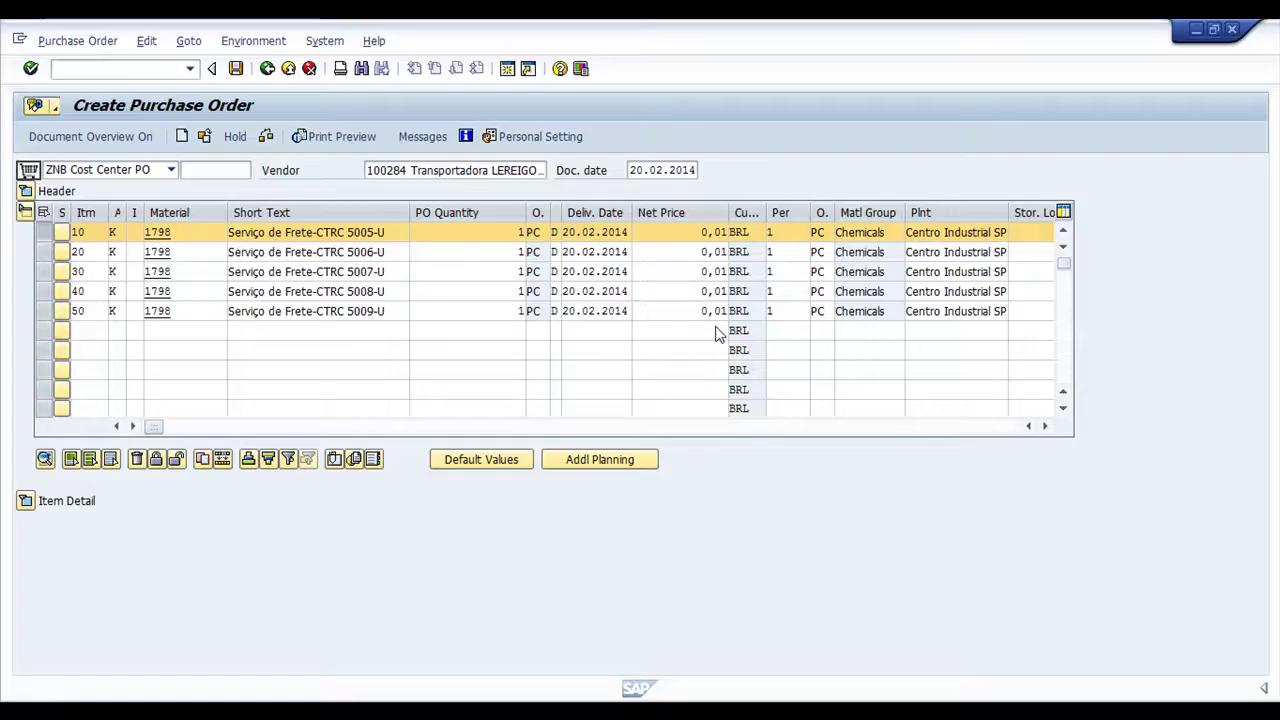
click(687, 232)
key(ctrl+v)
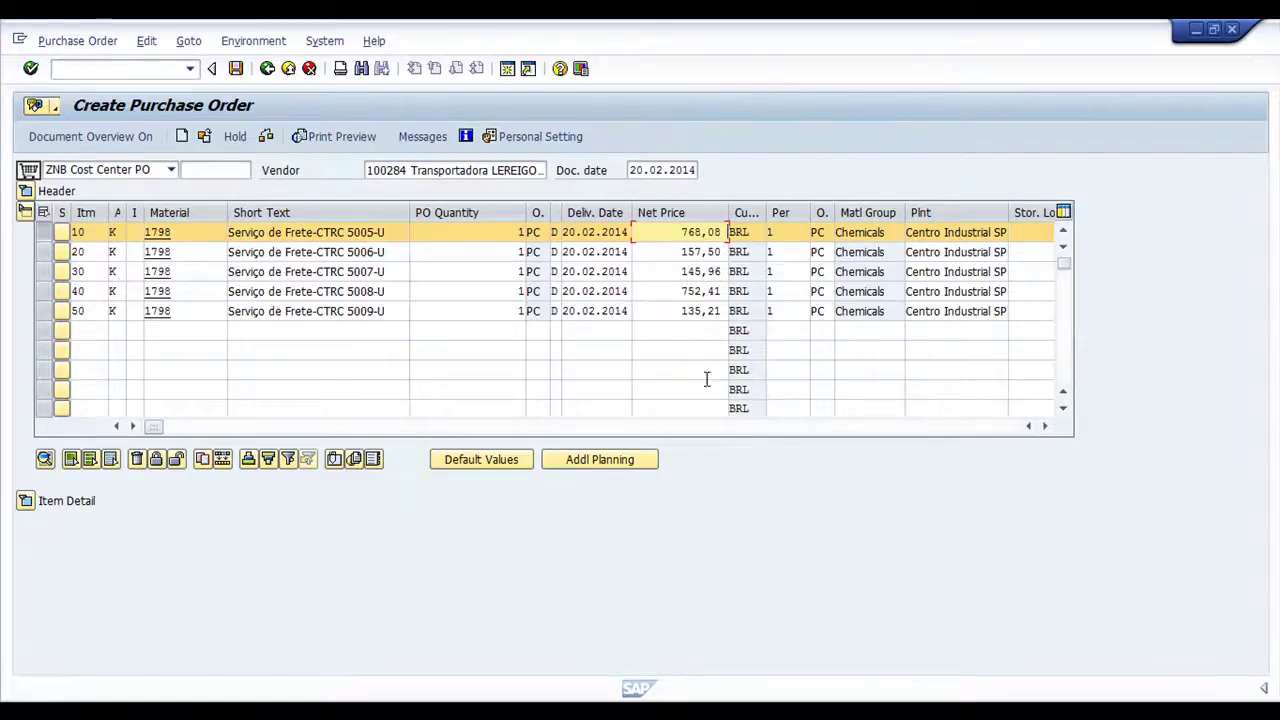
Paste the BillWay codes from H12:H16 as requirement numbers 5005-U to 5009-U
key(alt+Tab)
drag(680, 411, 690, 486)
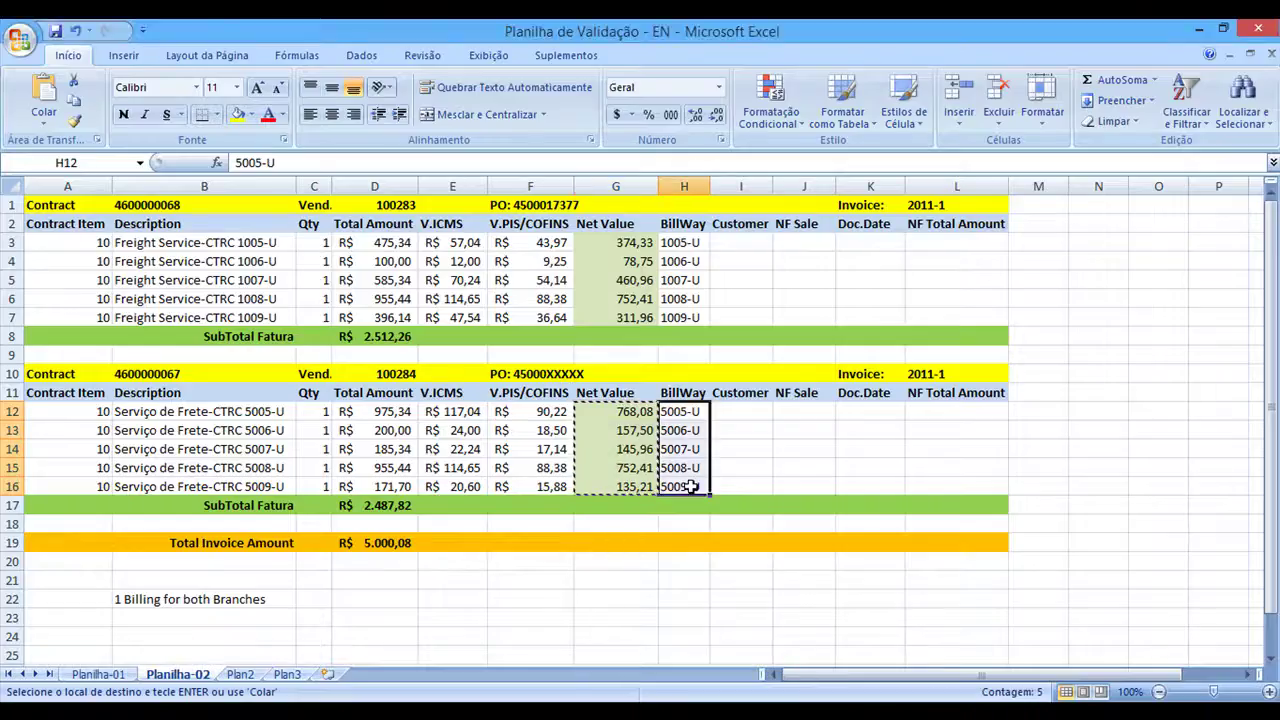
key(ctrl+c)
key(alt+Tab)
click(1046, 426)
click(1046, 426)
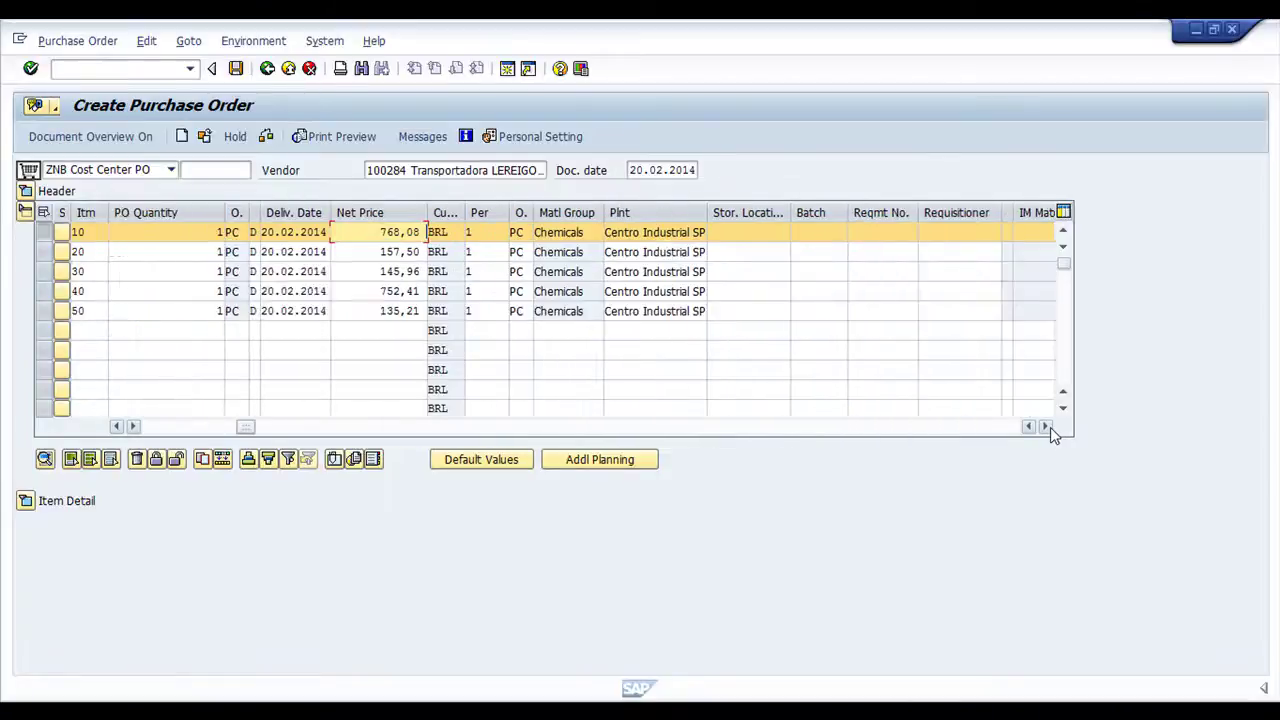
click(1046, 426)
click(1046, 426)
click(748, 234)
key(ctrl+v)
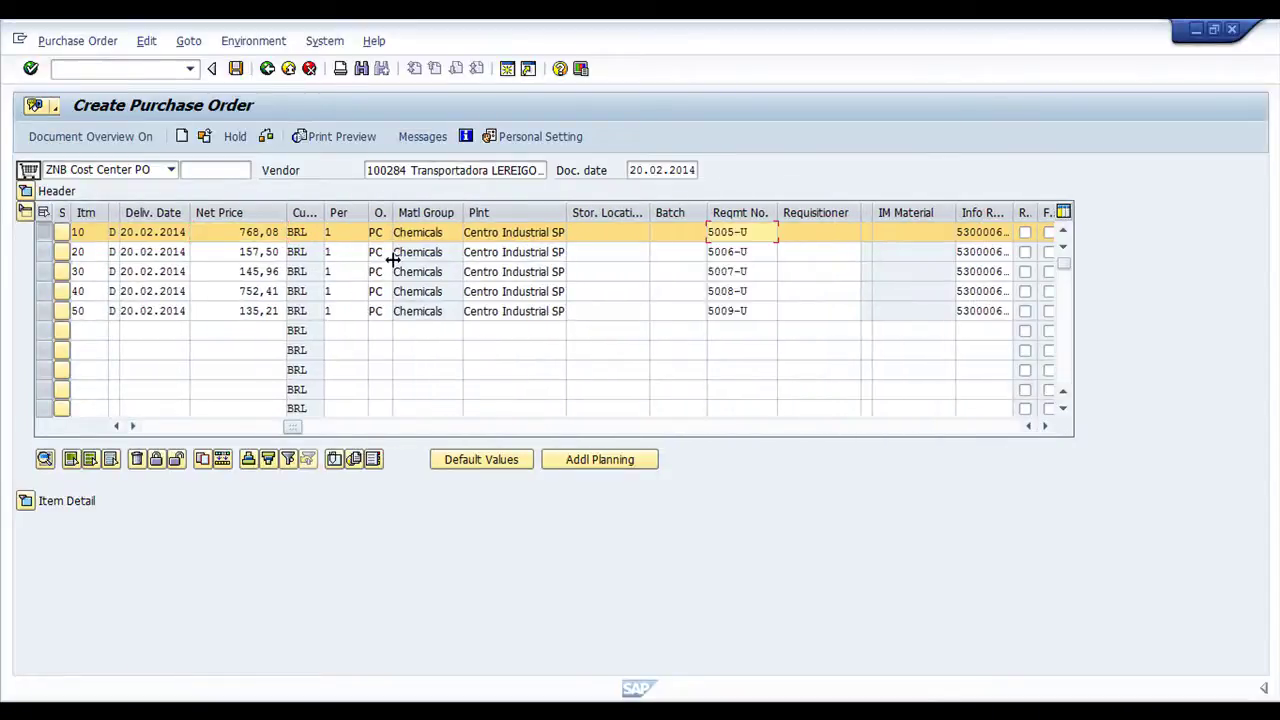
Correct the order's document date to 20.02.2014
click(686, 170)
key(BackSpace)
text(7)
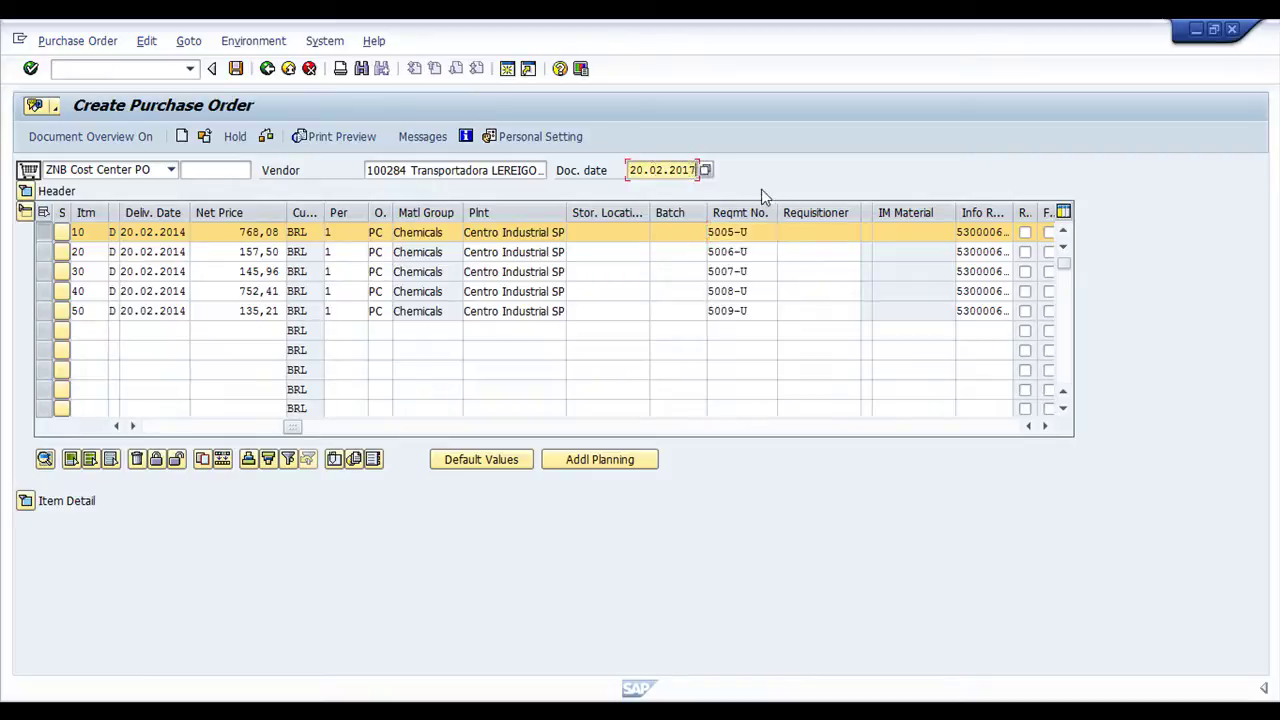
key(Return)
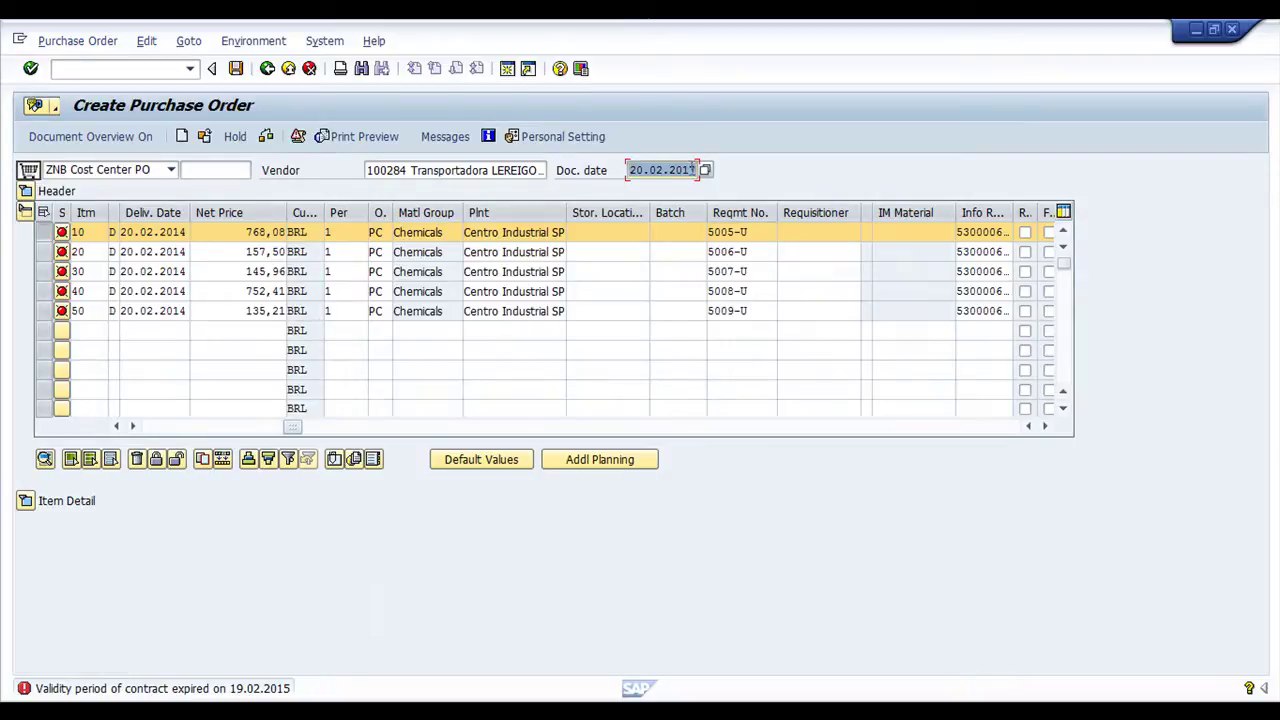
click(693, 170)
key(BackSpace)
text(4)
key(Return)
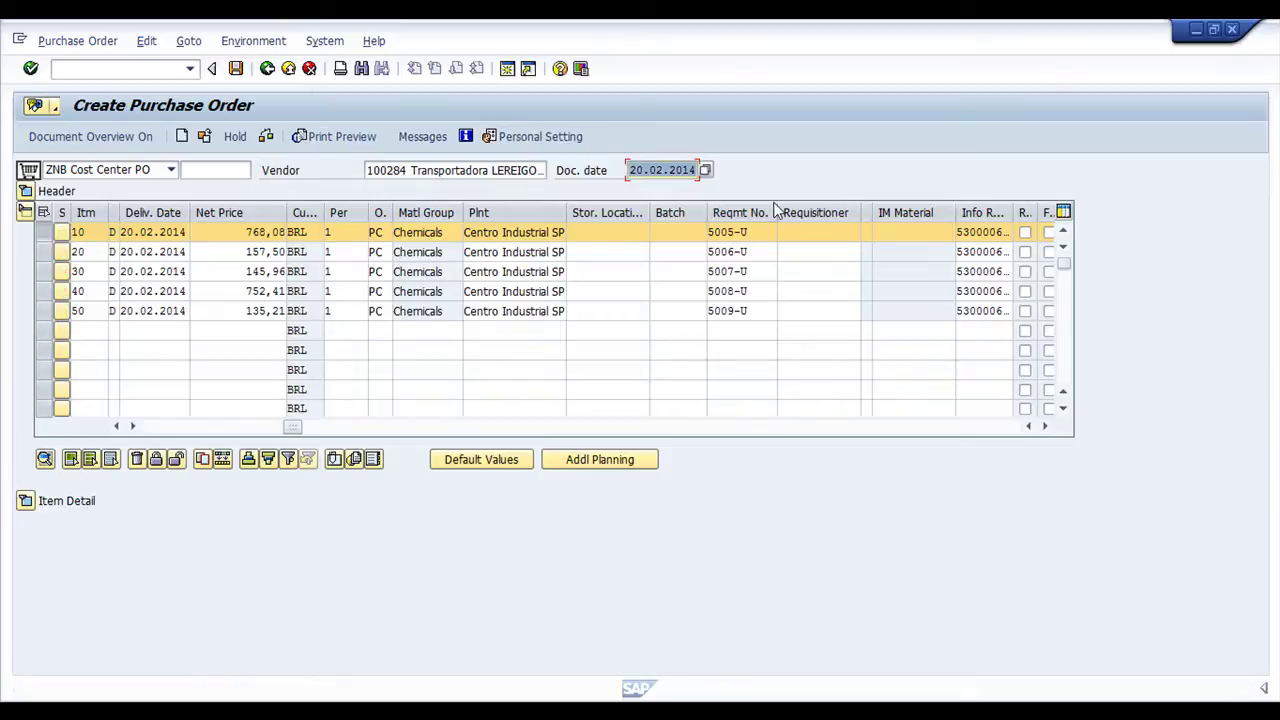
click(266, 136)
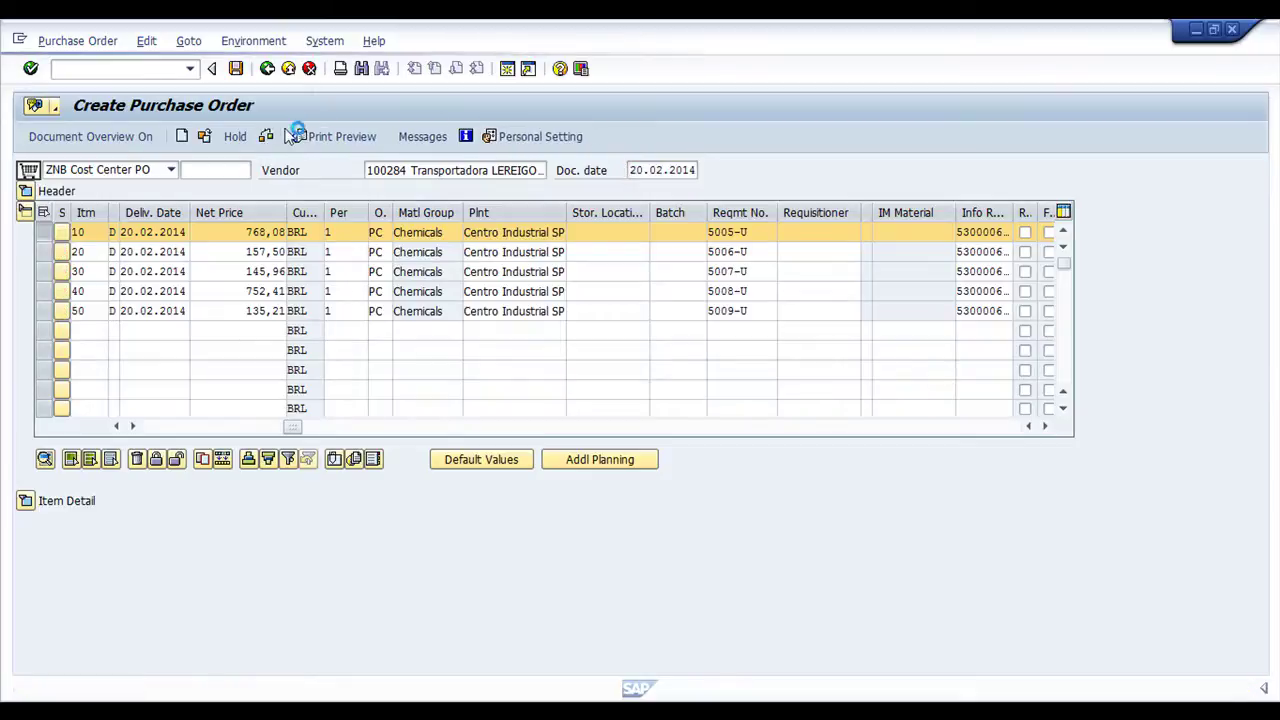
click(57, 394)
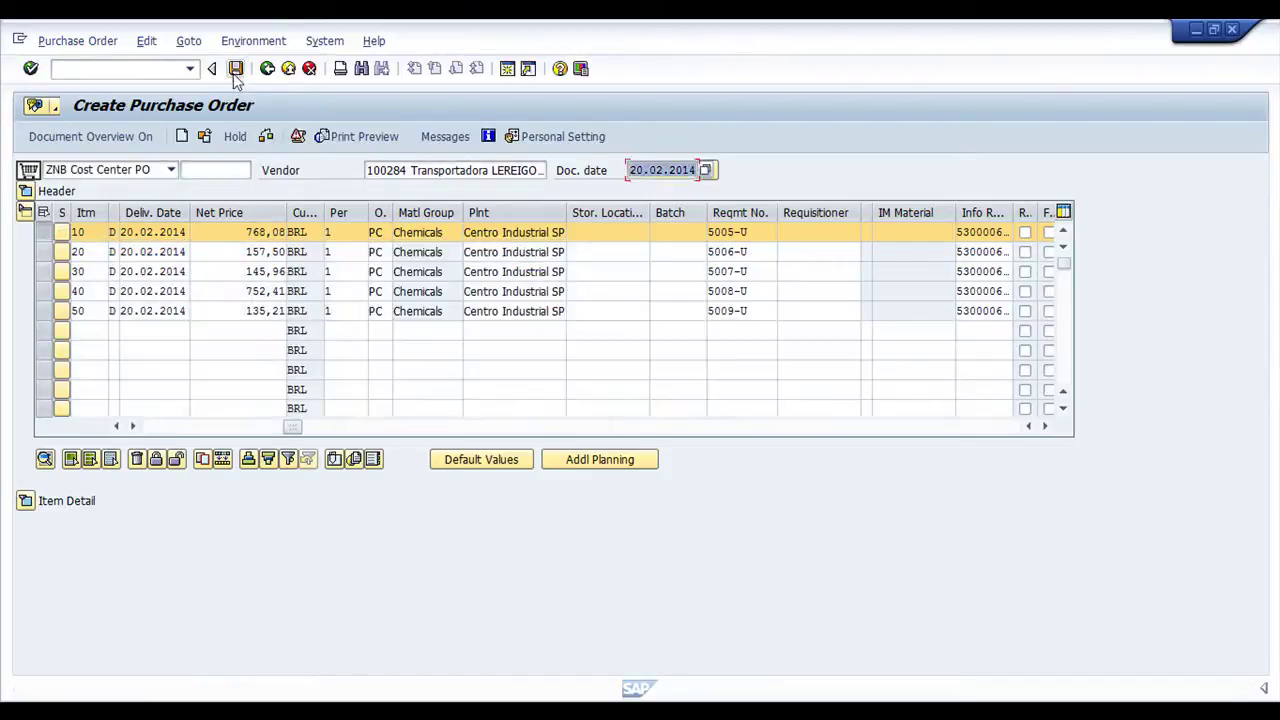
click(255, 386)
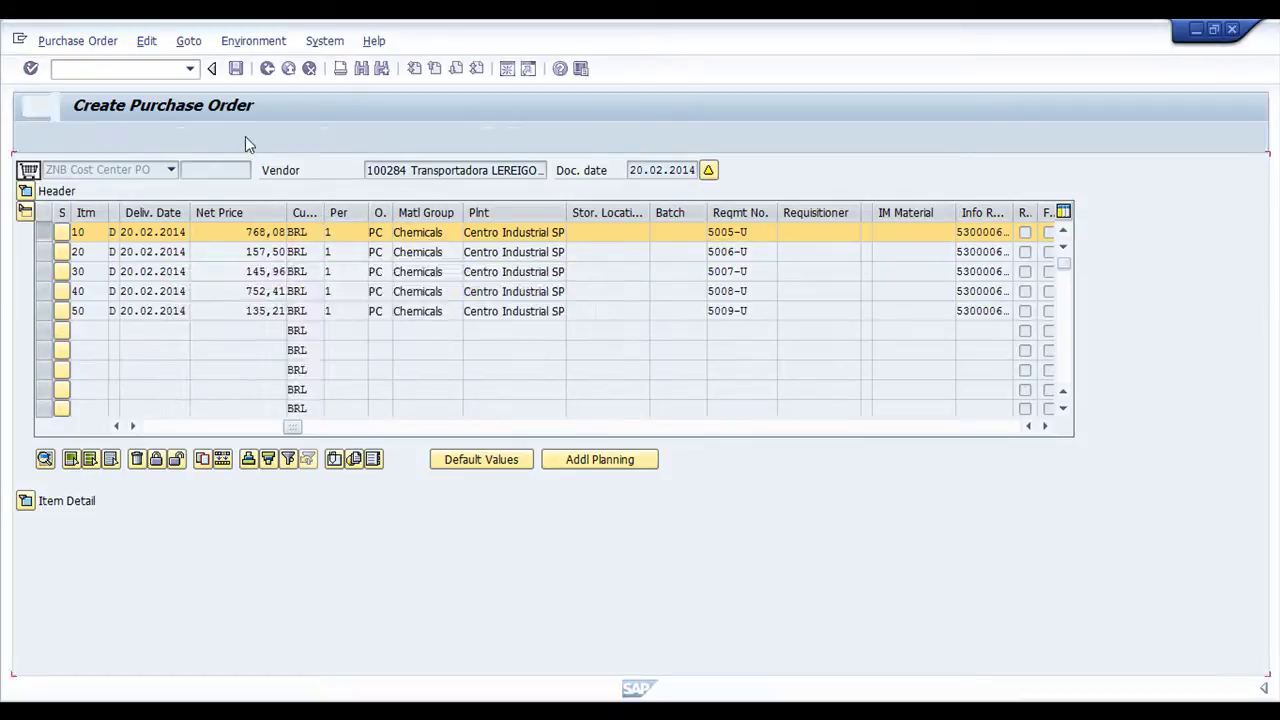
click(205, 138)
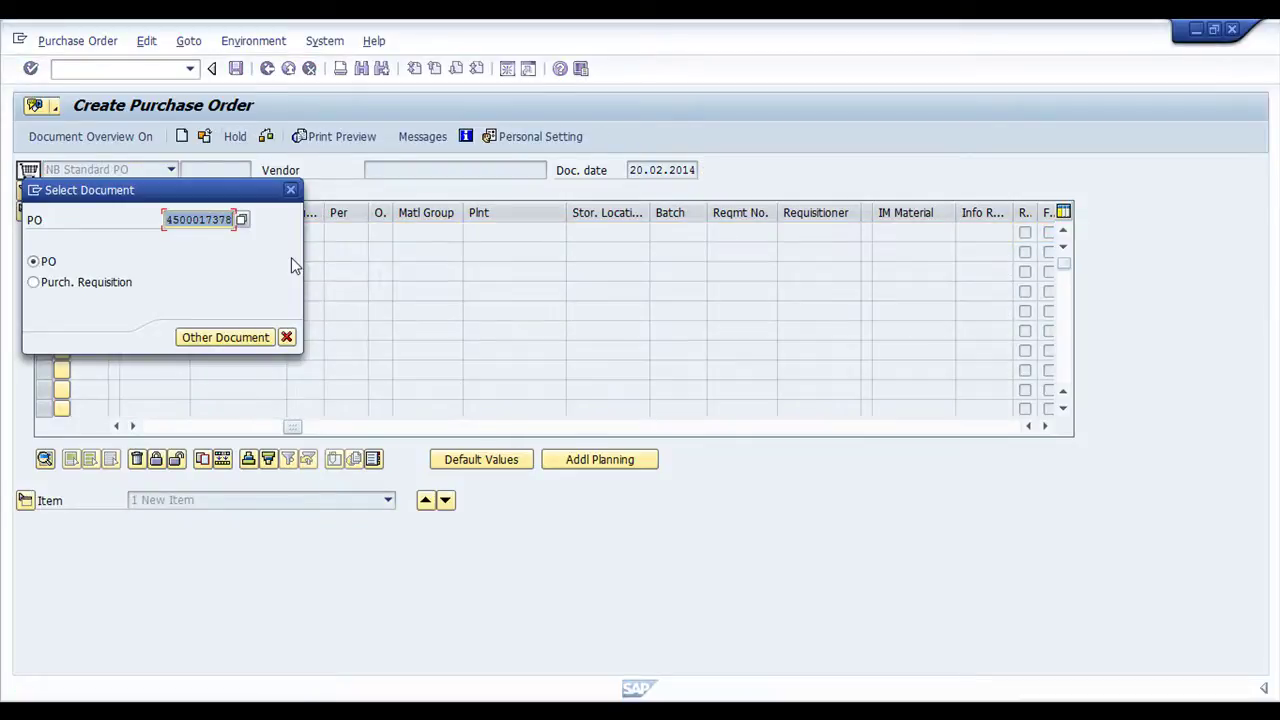
key(Return)
key(alt+Tab)
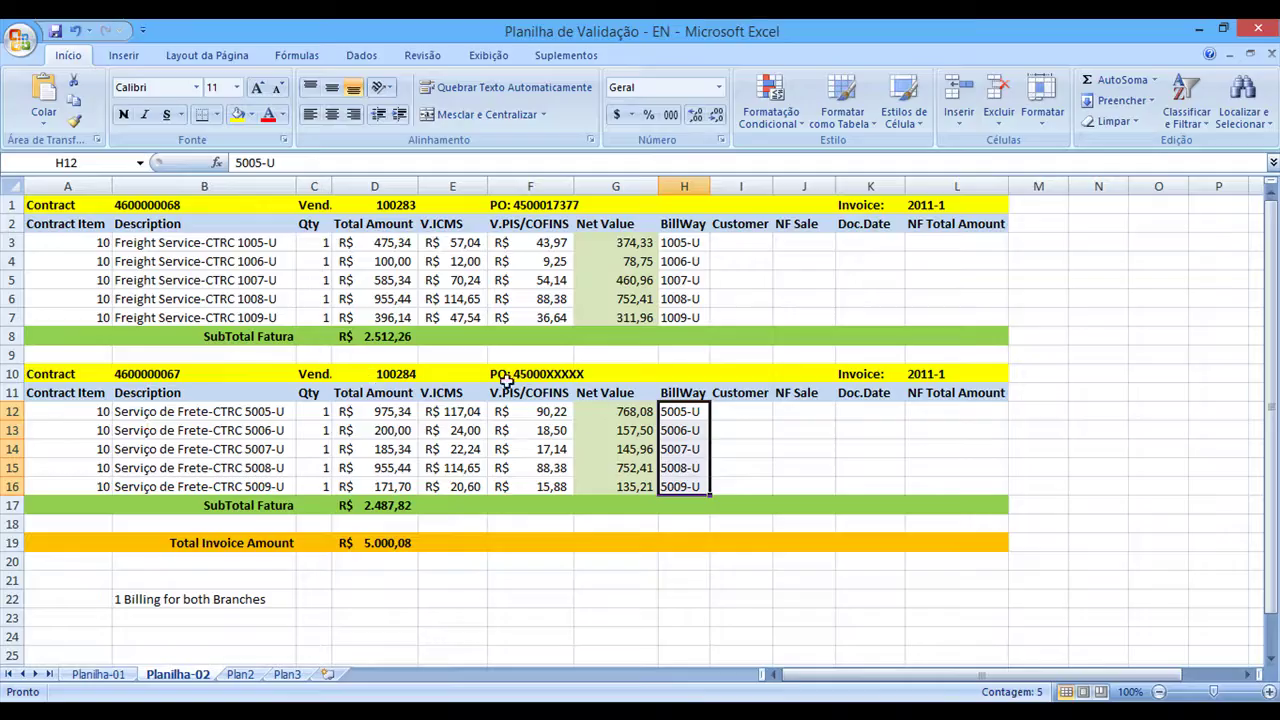
click(507, 378)
key(F2)
key(shift+Left)
key(shift+Left)
key(shift+Left)
key(shift+Left)
key(shift+Left)
key(shift+Left)
key(shift+Left)
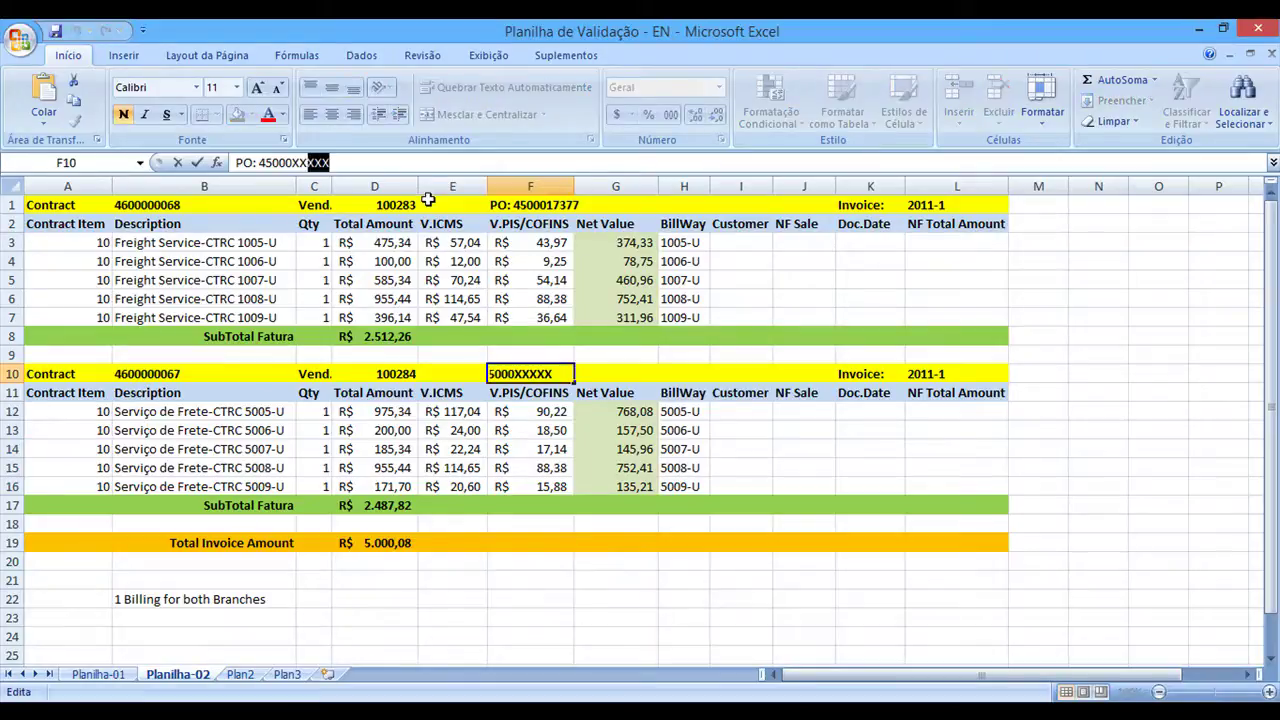
key(ctrl+v)
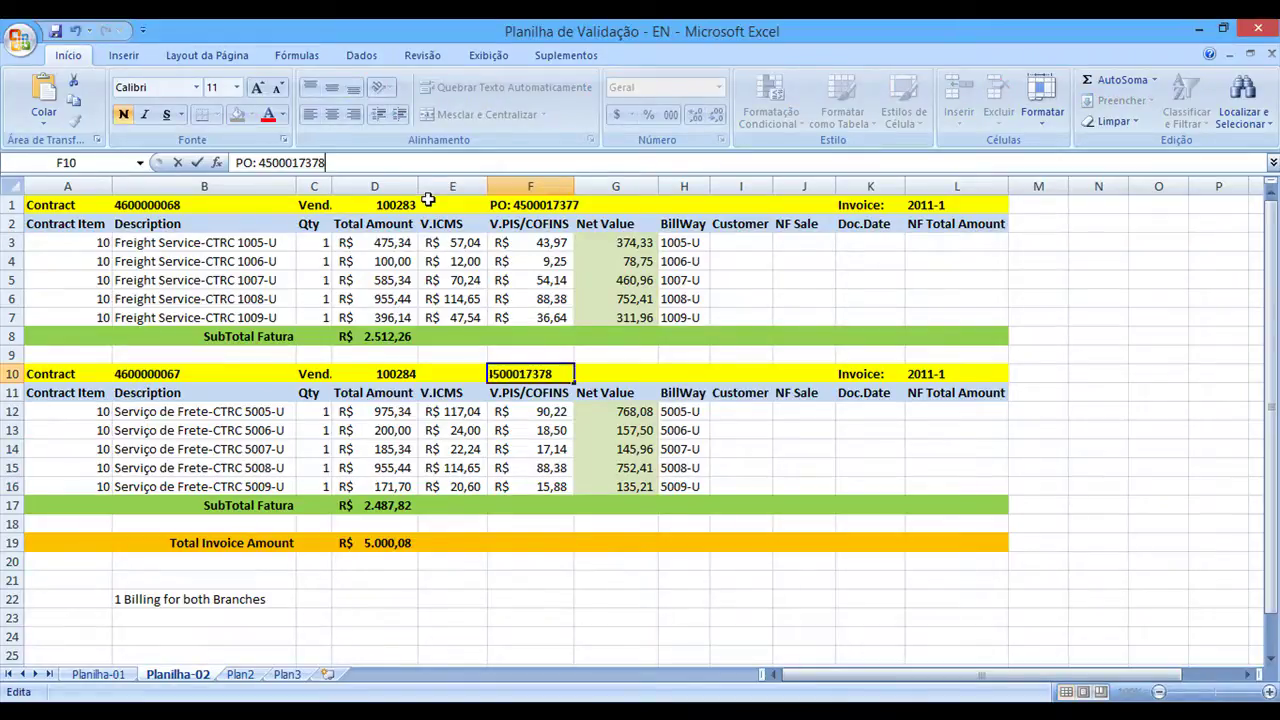
click(378, 242)
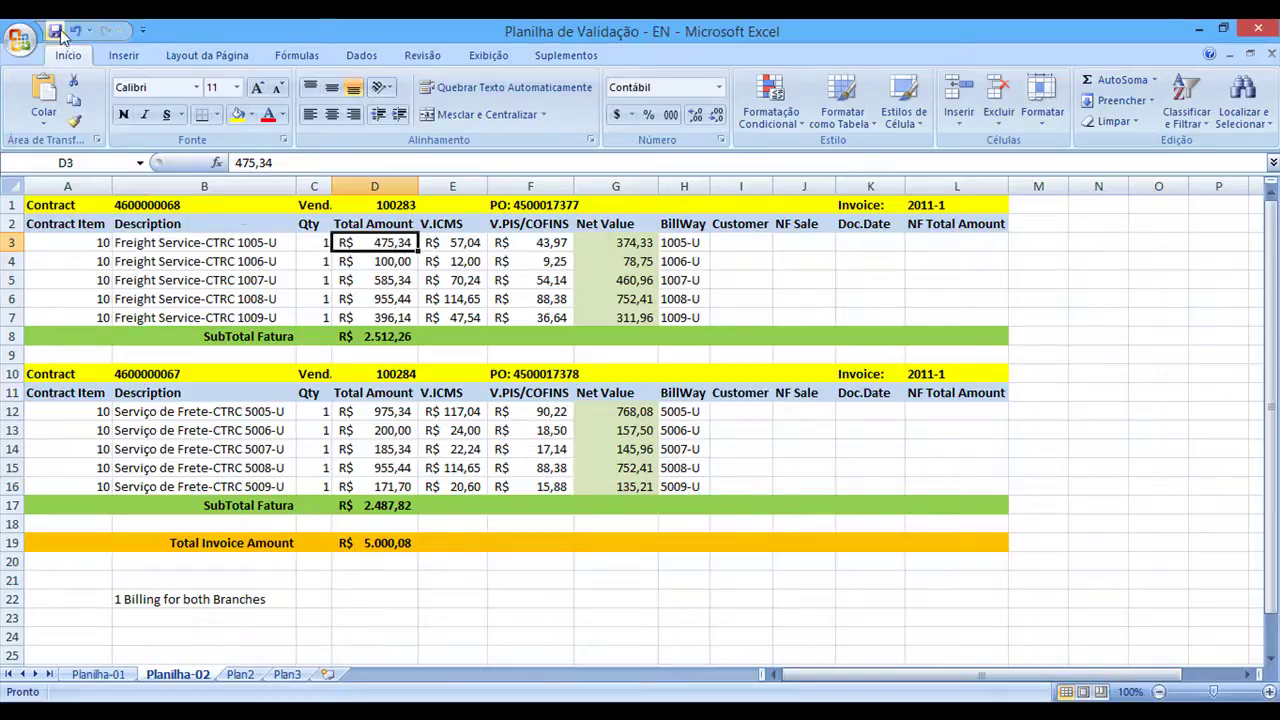
click(268, 284)
click(163, 205)
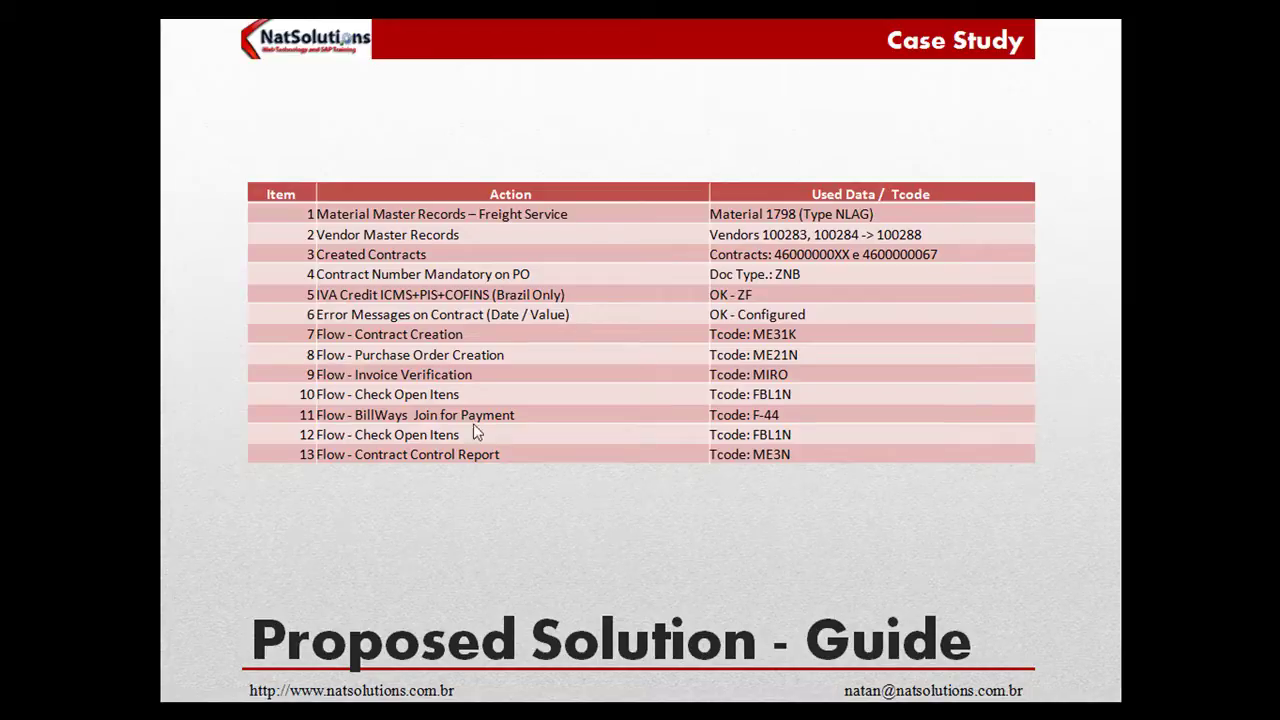
key(alt+Tab)
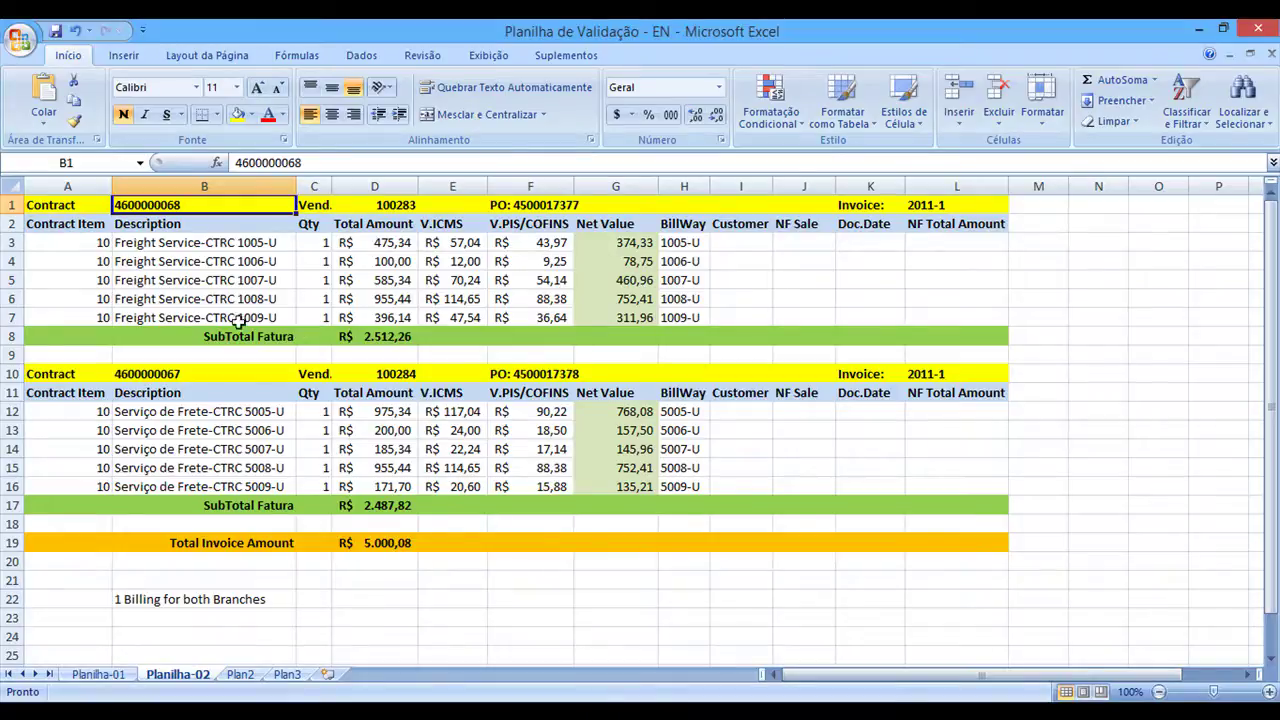
click(318, 163)
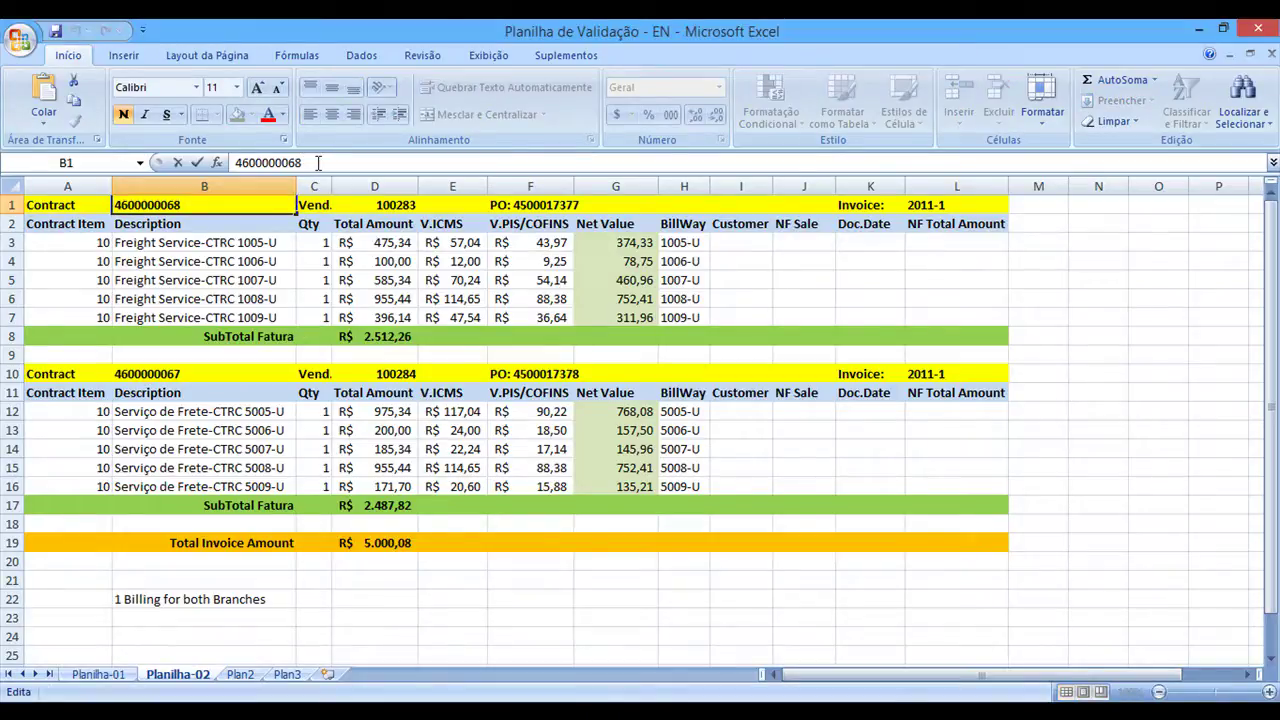
double_click(318, 163)
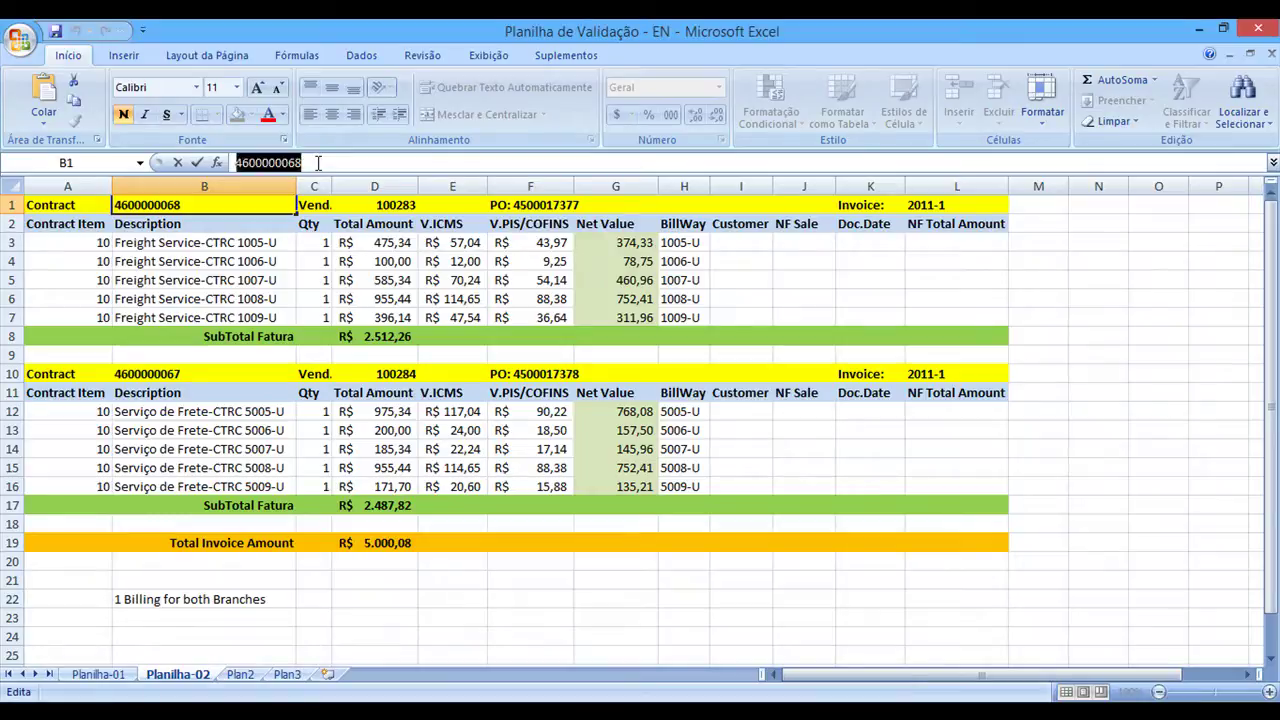
click(214, 261)
click(180, 204)
click(535, 204)
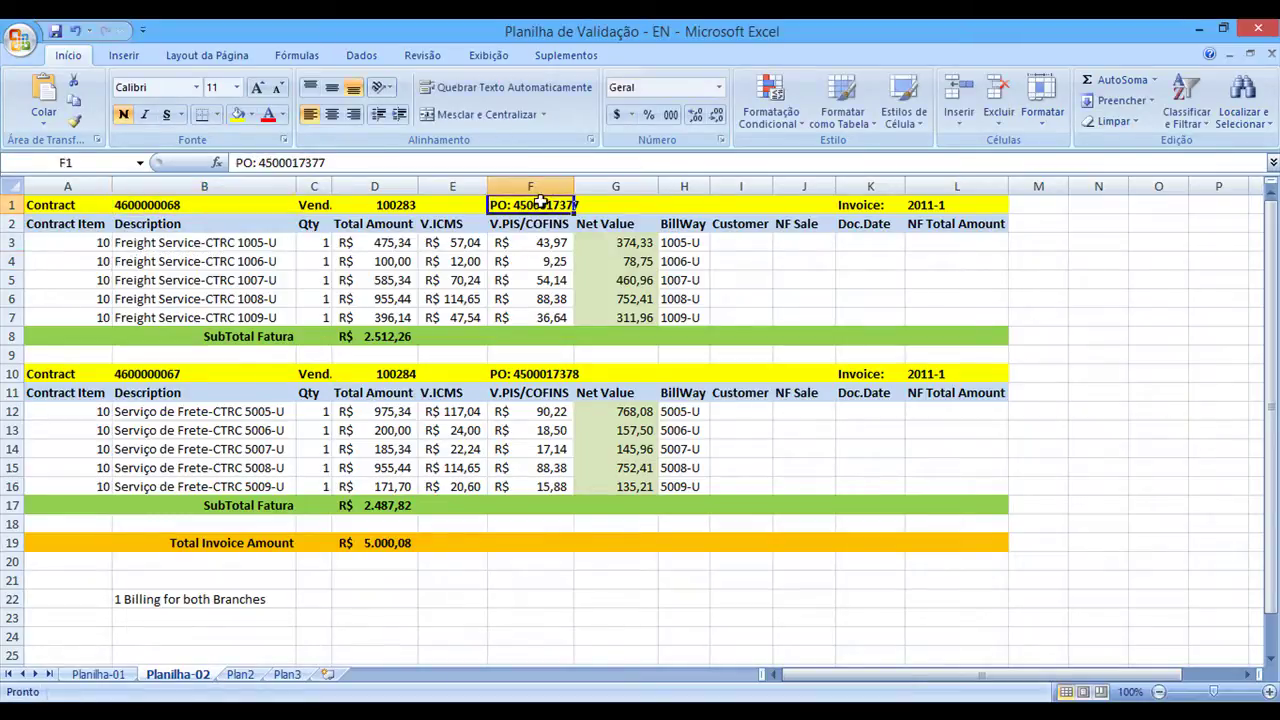
click(345, 163)
key(shift+Left)
key(shift+Left)
key(shift+Left)
key(shift+Left)
key(shift+Left)
key(shift+Left)
key(shift+Left)
key(shift+Left)
key(shift+Left)
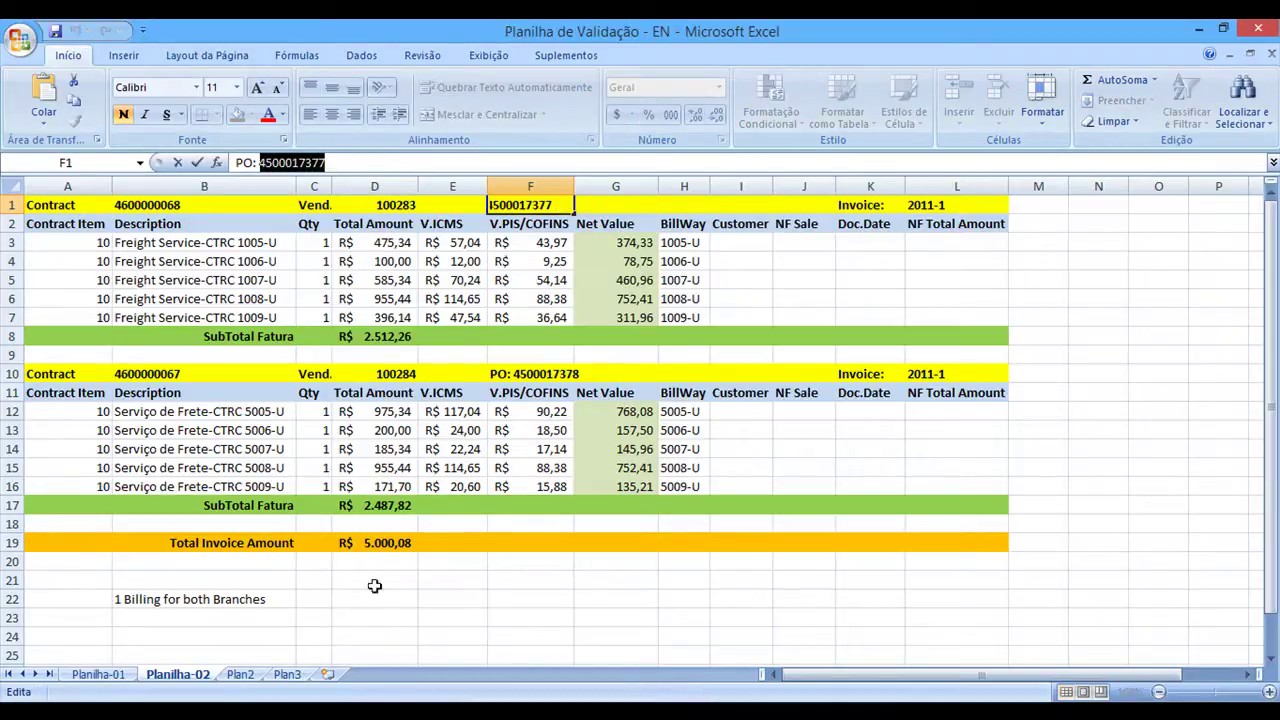
click(432, 710)
click(483, 642)
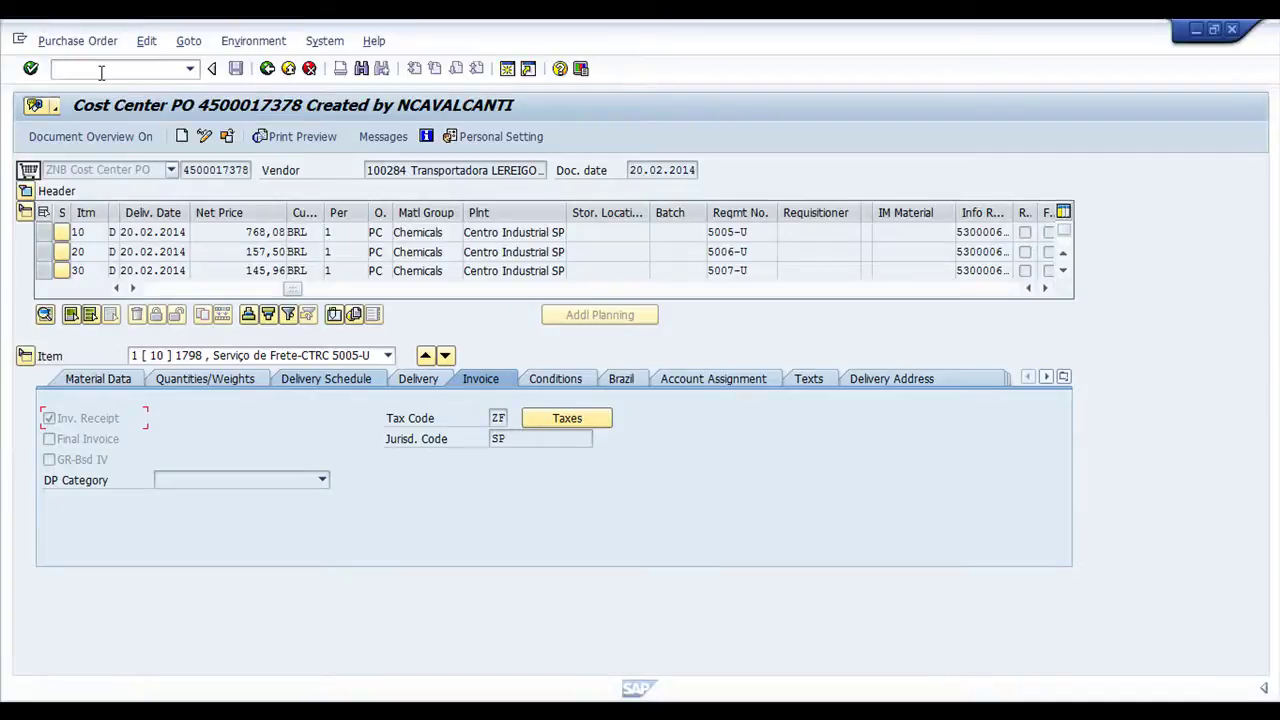
click(90, 68)
text(/nmiro)
key(Return)
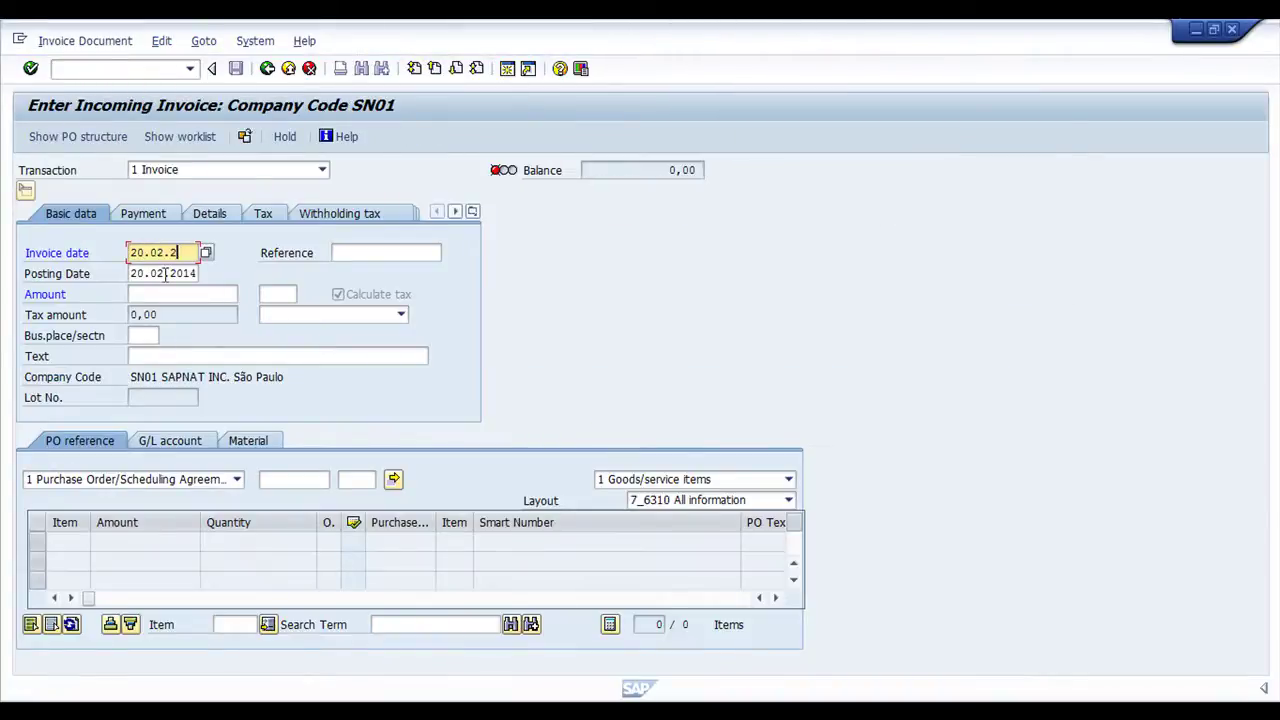
click(293, 480)
key(Return)
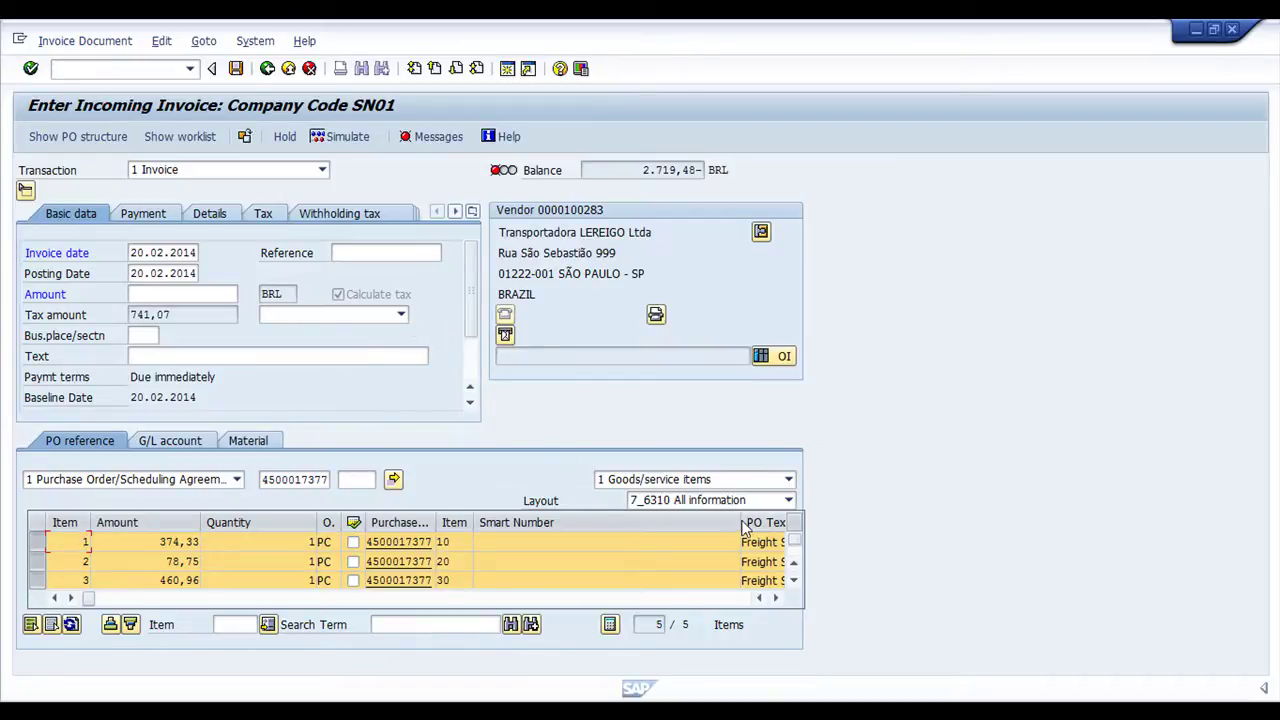
drag(741, 522, 516, 521)
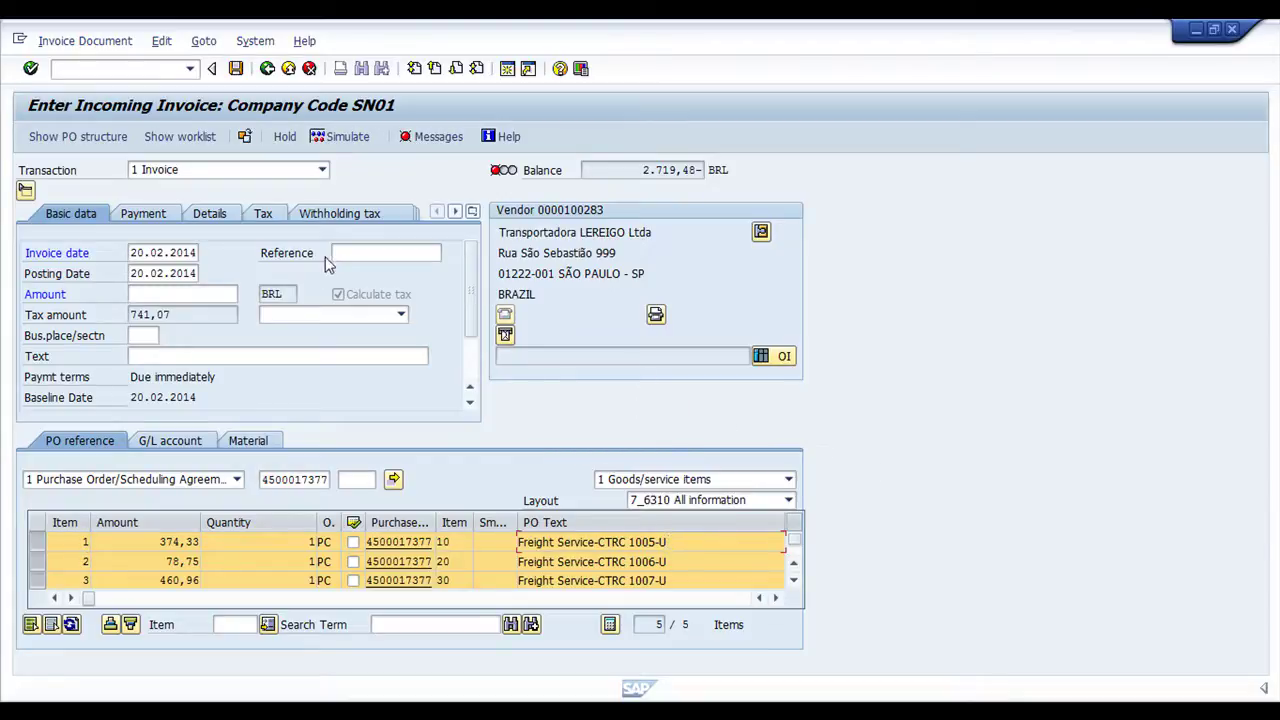
click(362, 253)
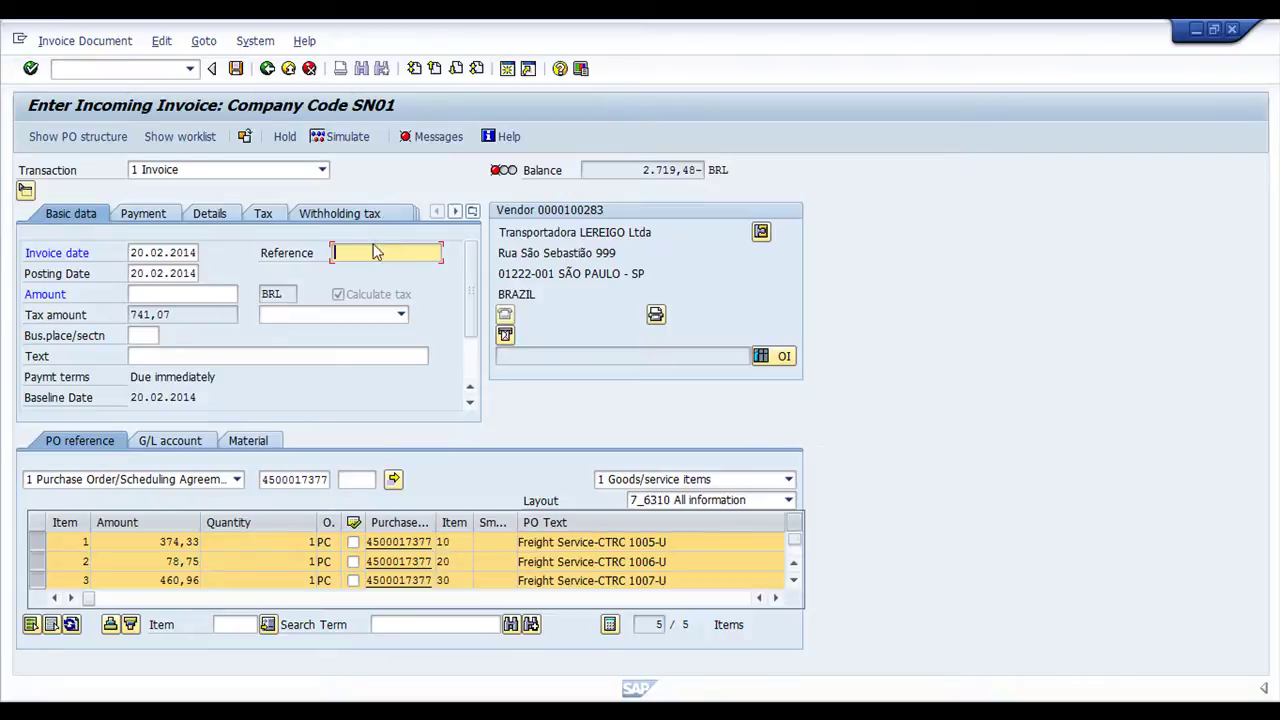
Keep only item 1005-U on the invoice, dropping the other four PO items
click(52, 627)
click(47, 543)
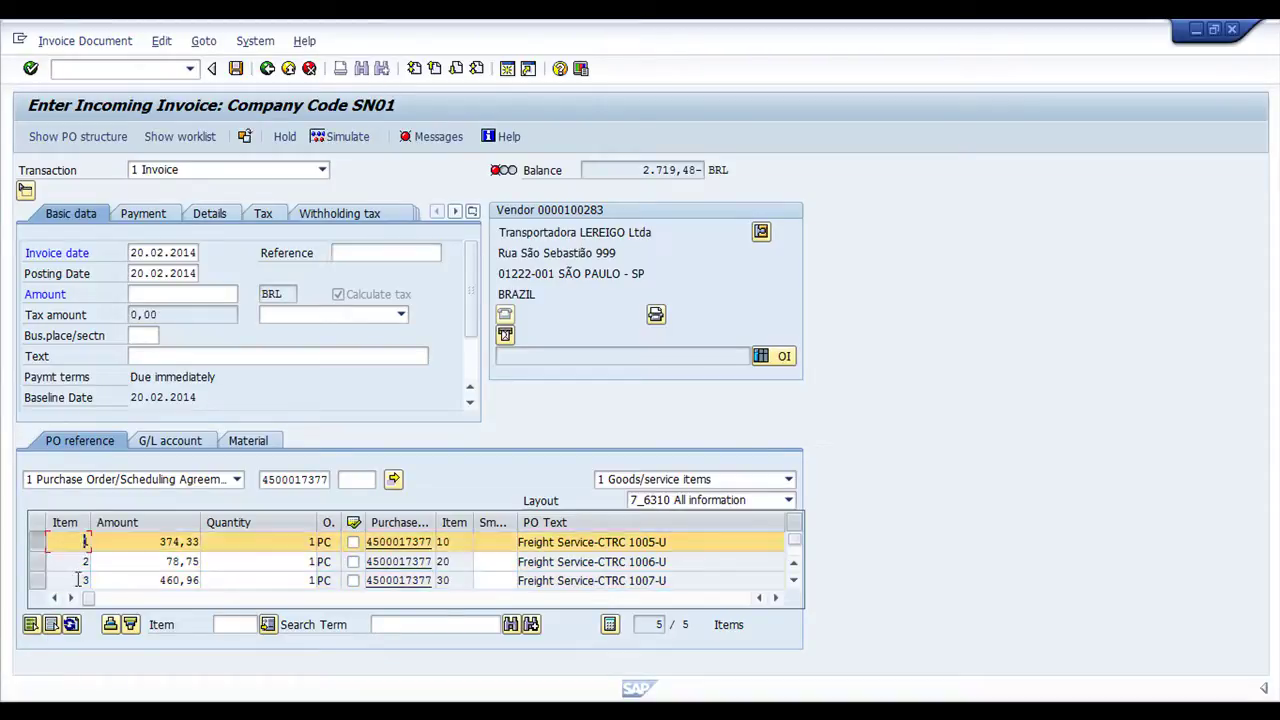
key(Return)
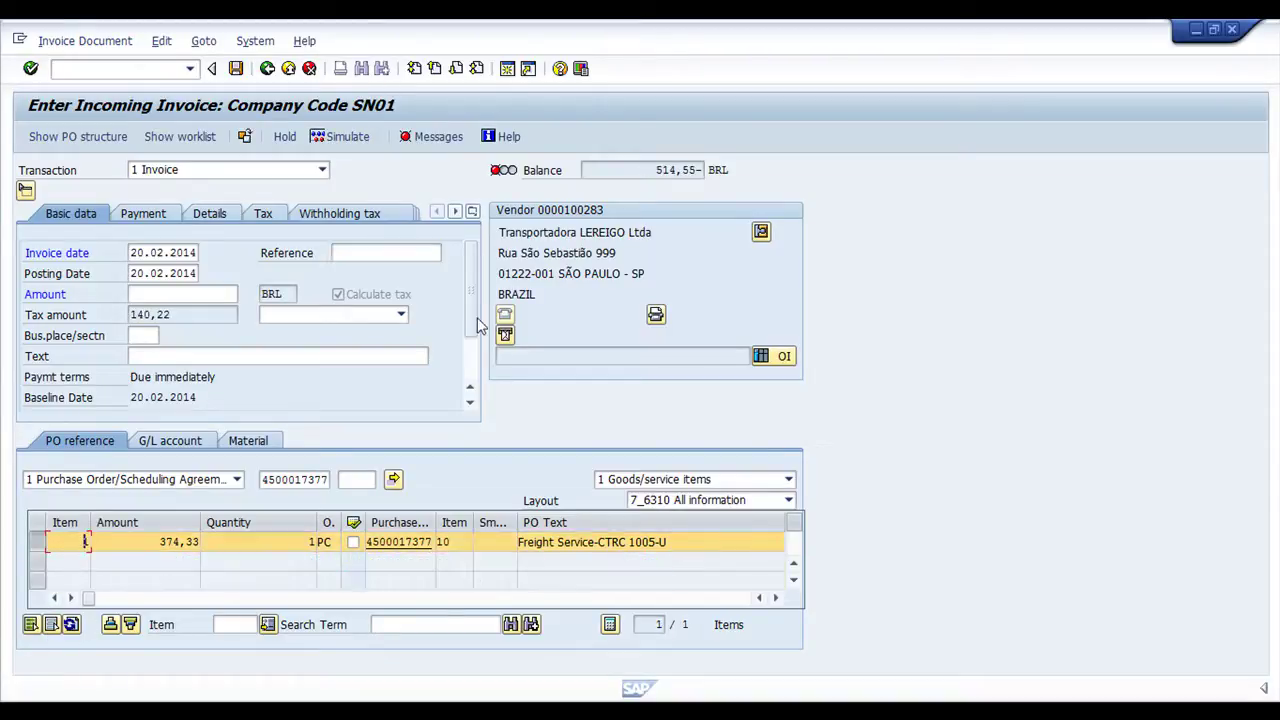
Set business place 0100 and copy bill number 1005-U into the Reference and Text fields
click(145, 336)
text(0100)
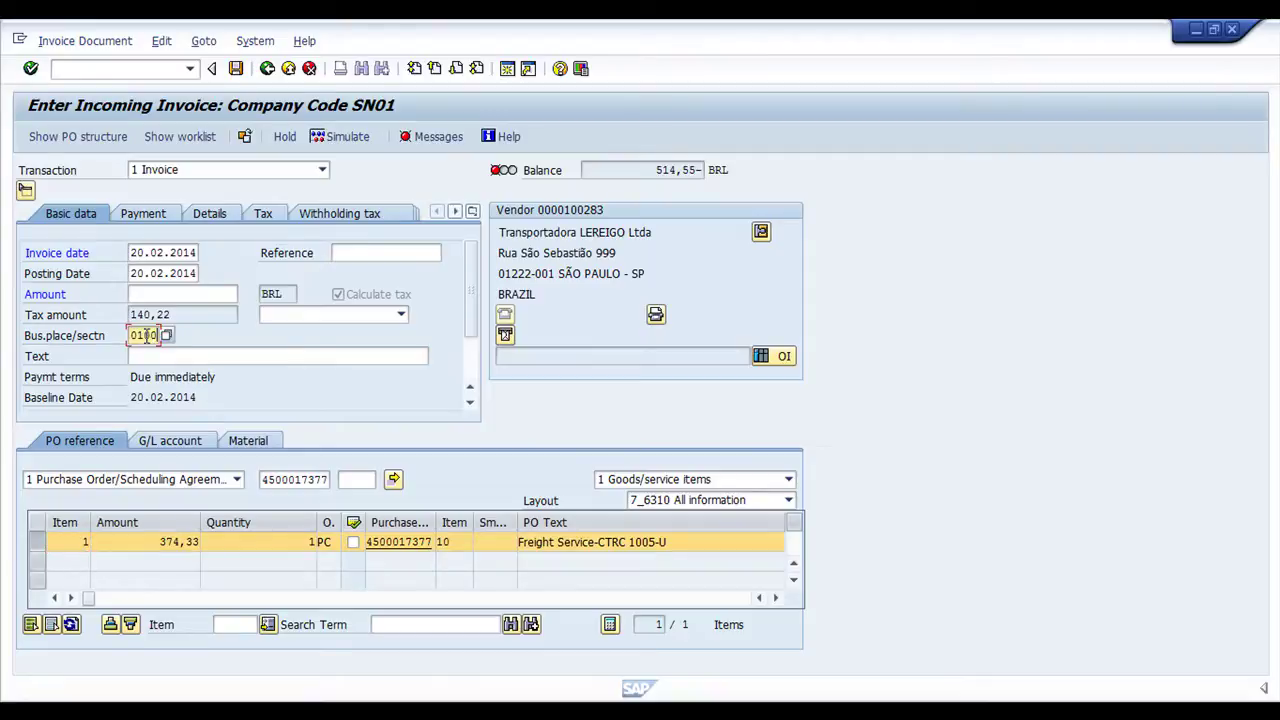
click(216, 355)
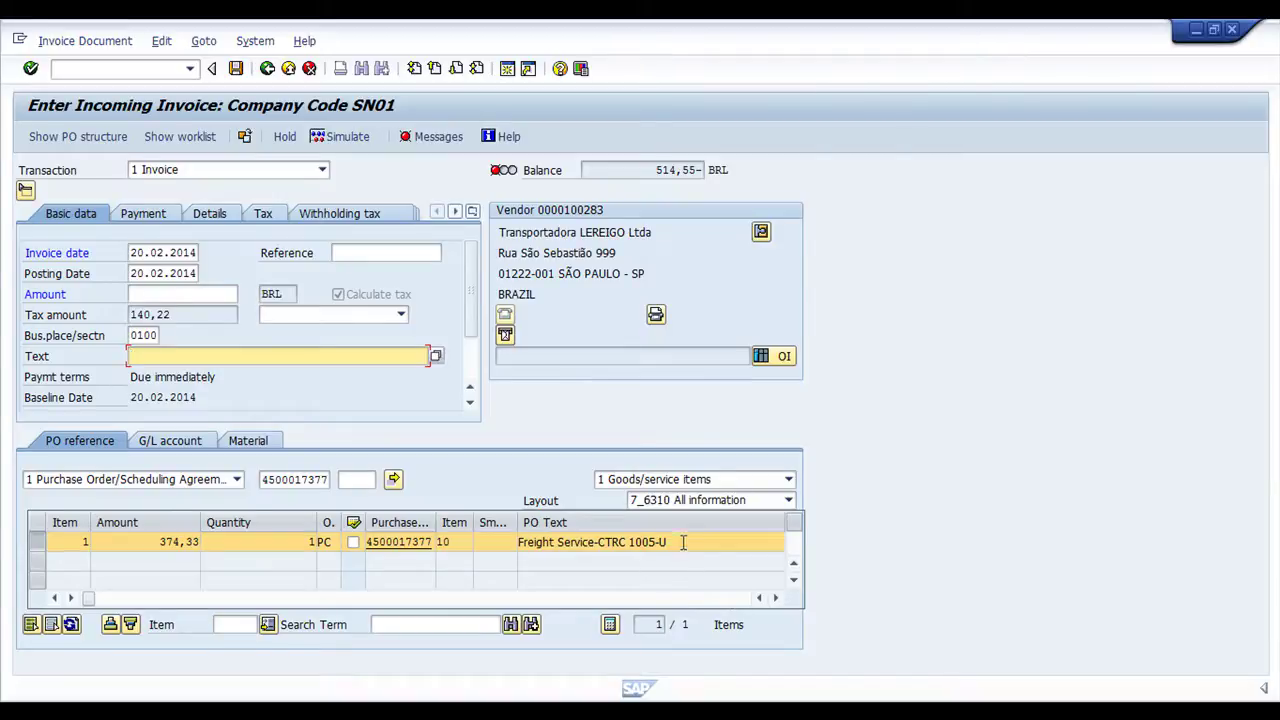
drag(683, 542, 644, 541)
key(ctrl+c)
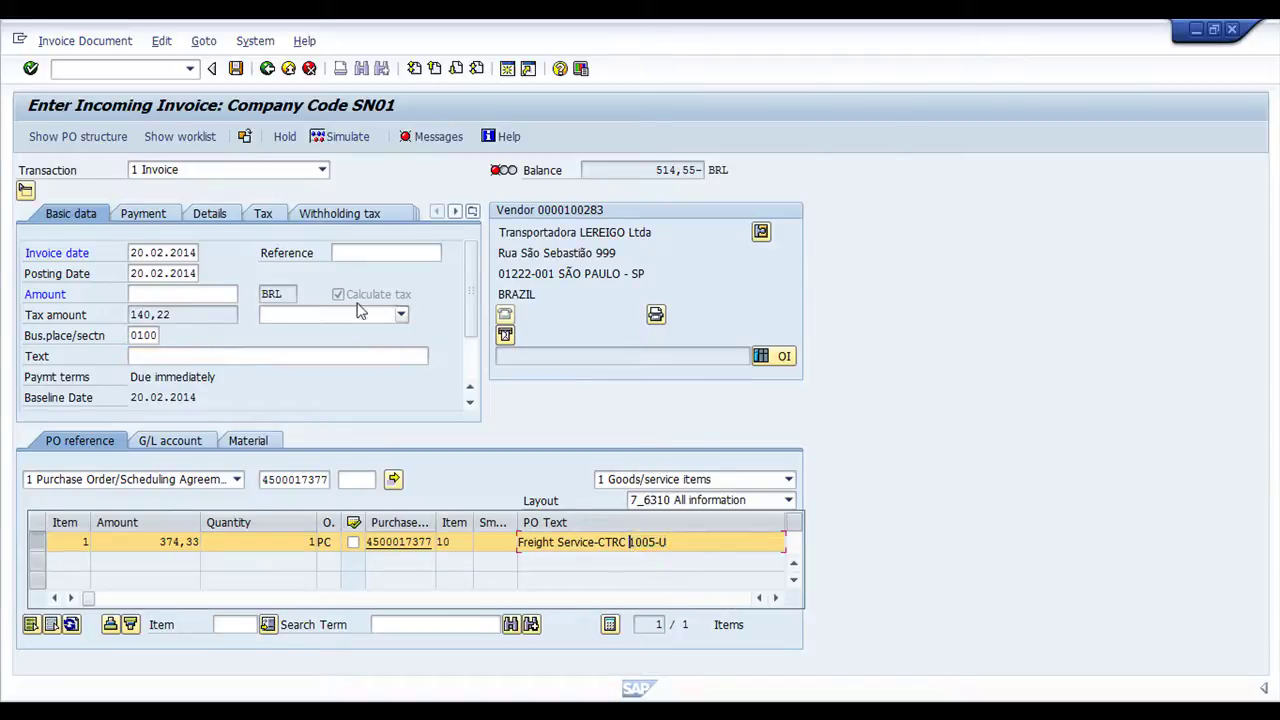
click(347, 254)
key(ctrl+v)
click(227, 352)
key(ctrl+v)
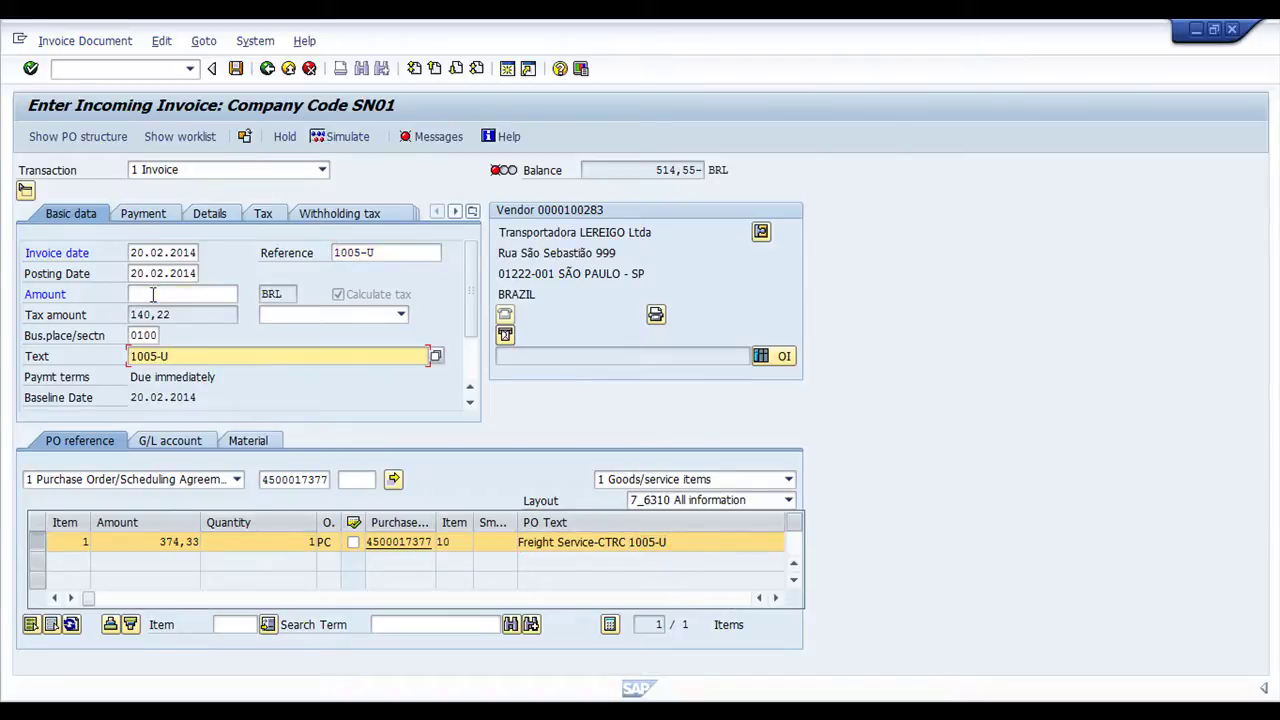
Switch to the invoice Details tab and go to the Nota Fiscal type field
click(153, 294)
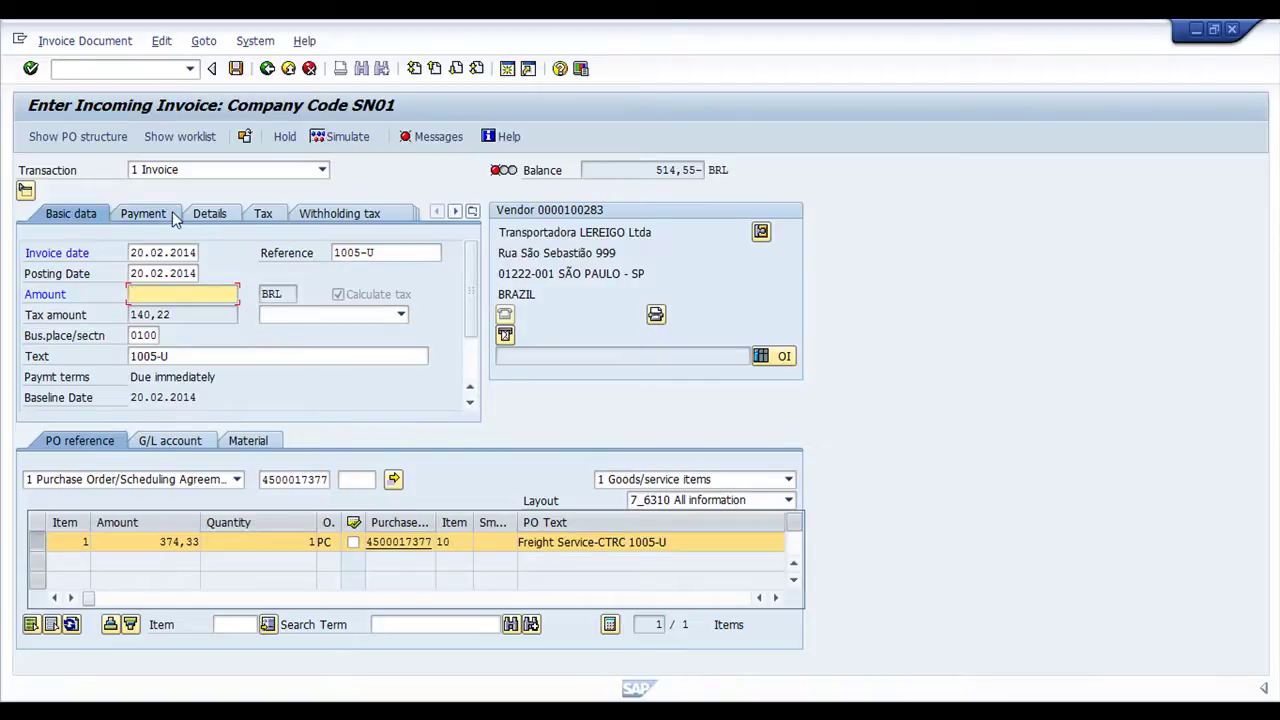
click(207, 214)
click(144, 397)
Set Nota Fiscal type C1, header text 1005-U and business area 0100 in the invoice details
click(143, 411)
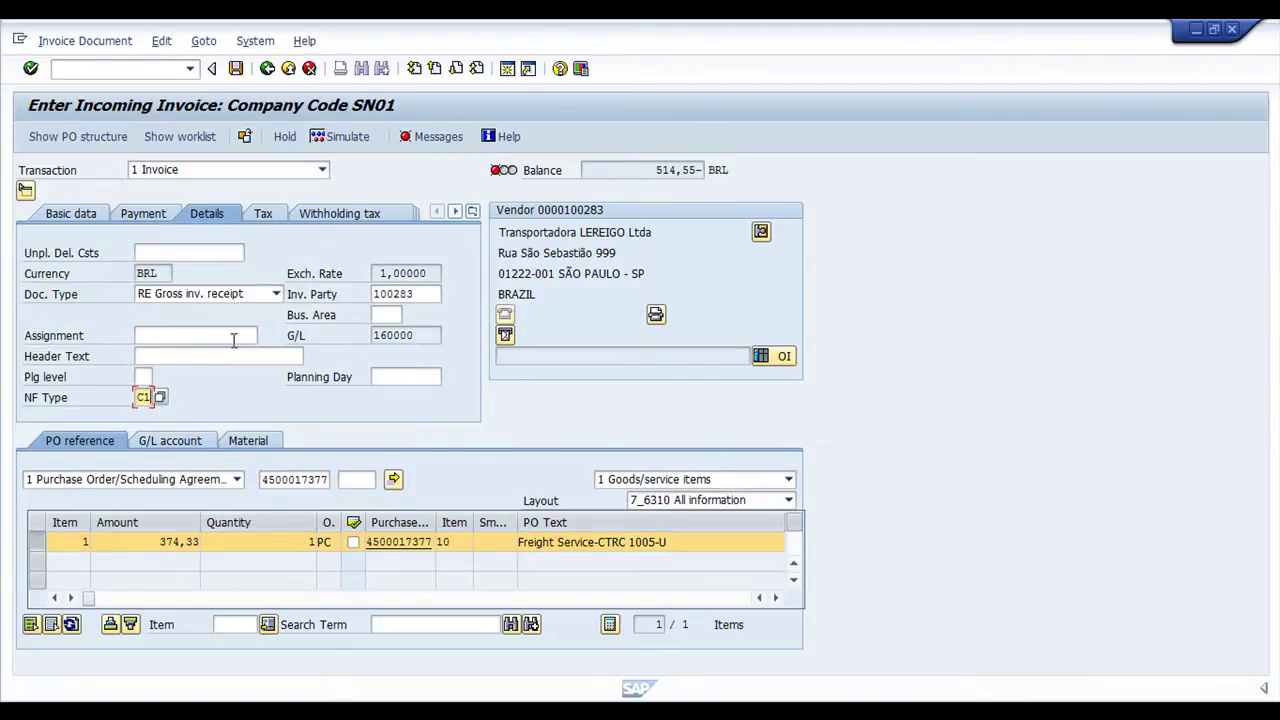
click(171, 354)
text(1005-U)
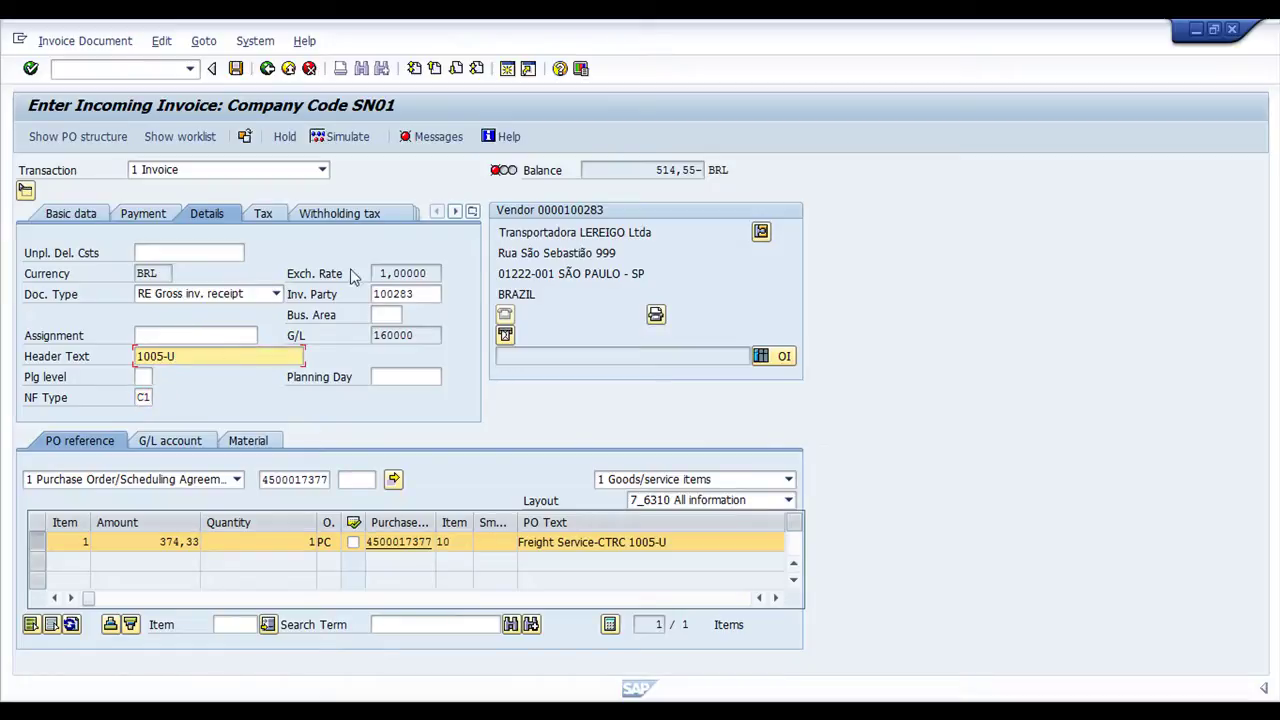
click(385, 314)
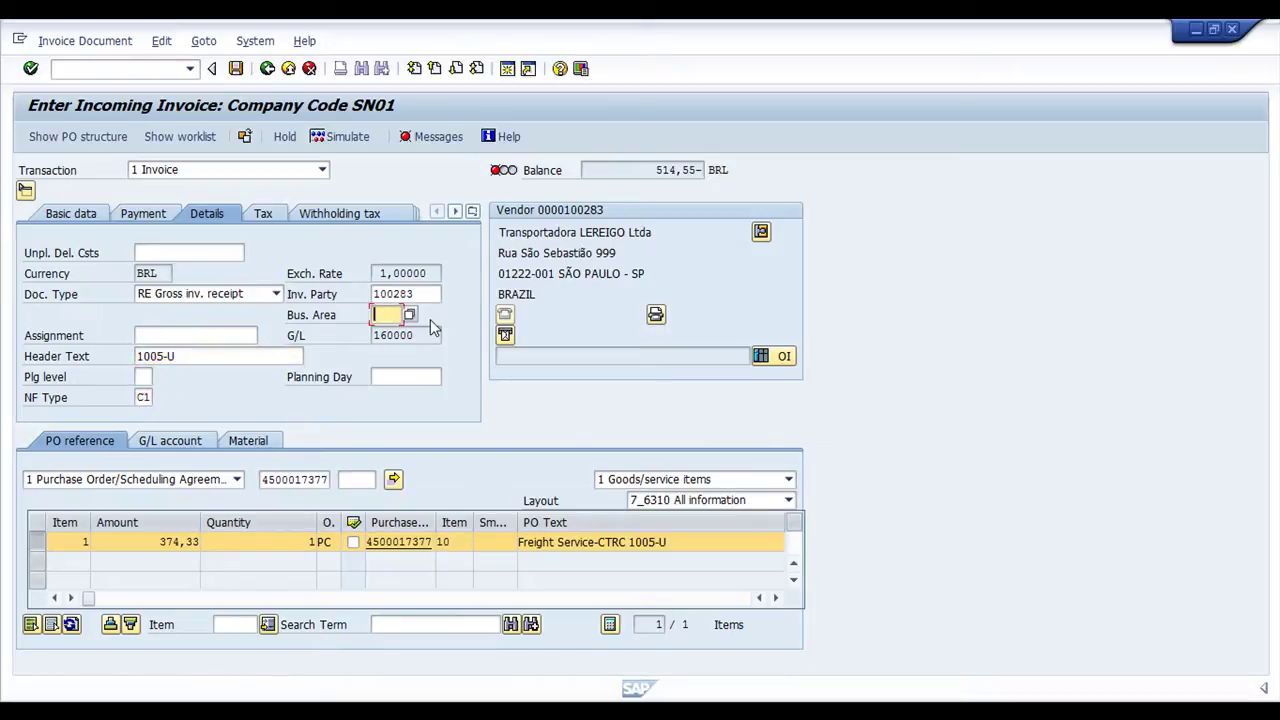
text(0100)
click(473, 212)
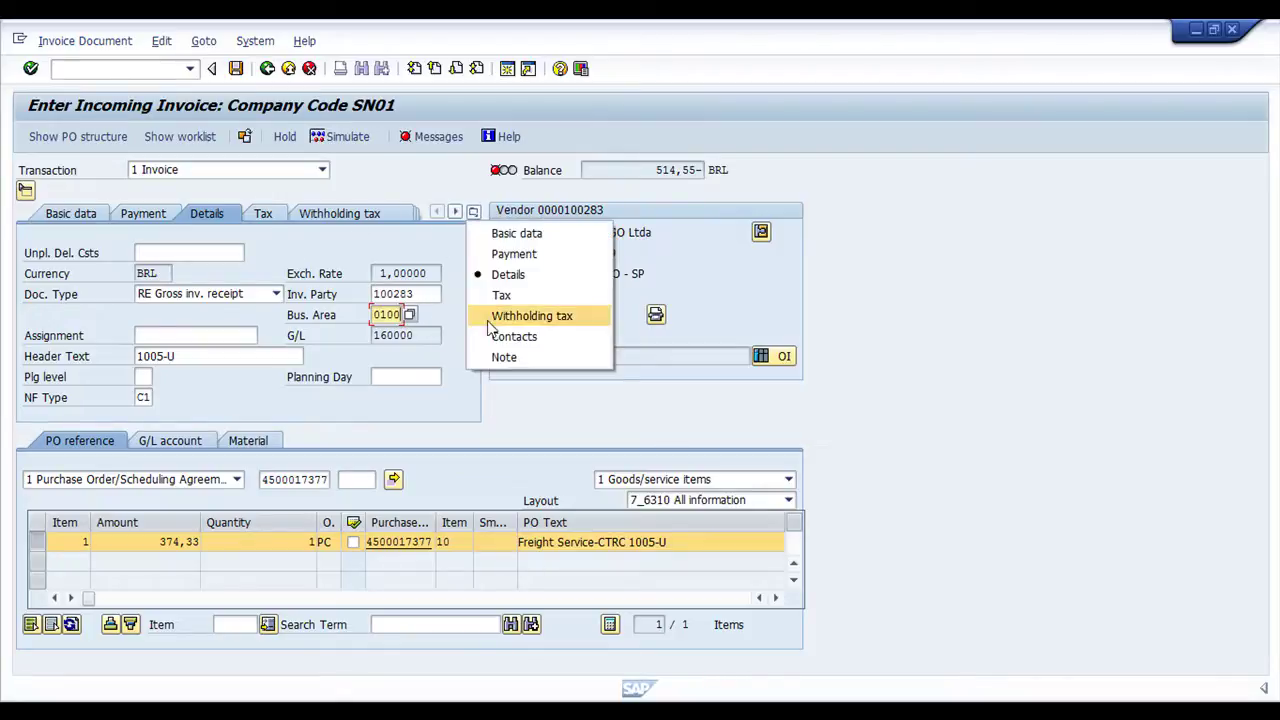
click(517, 233)
Enter the 475,34 balance as the invoice amount and confirm it so the balance reads 0,00
drag(652, 171, 695, 174)
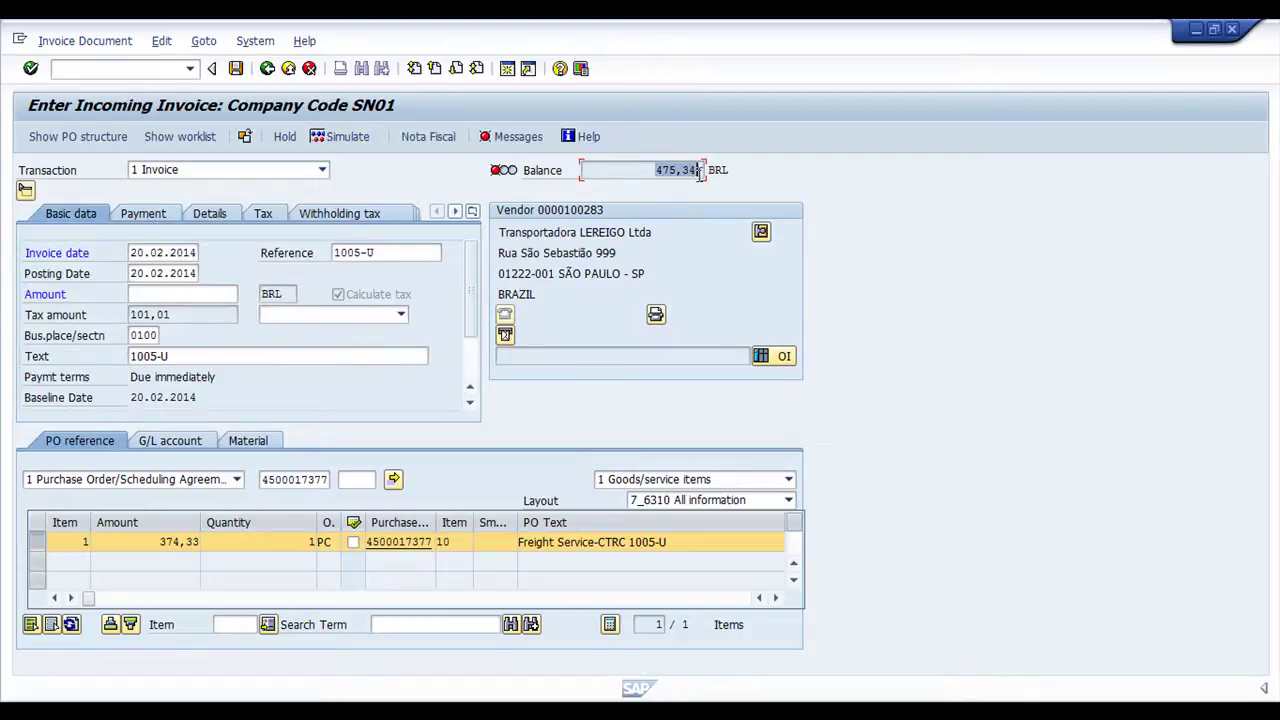
click(605, 221)
click(192, 300)
key(ctrl+v)
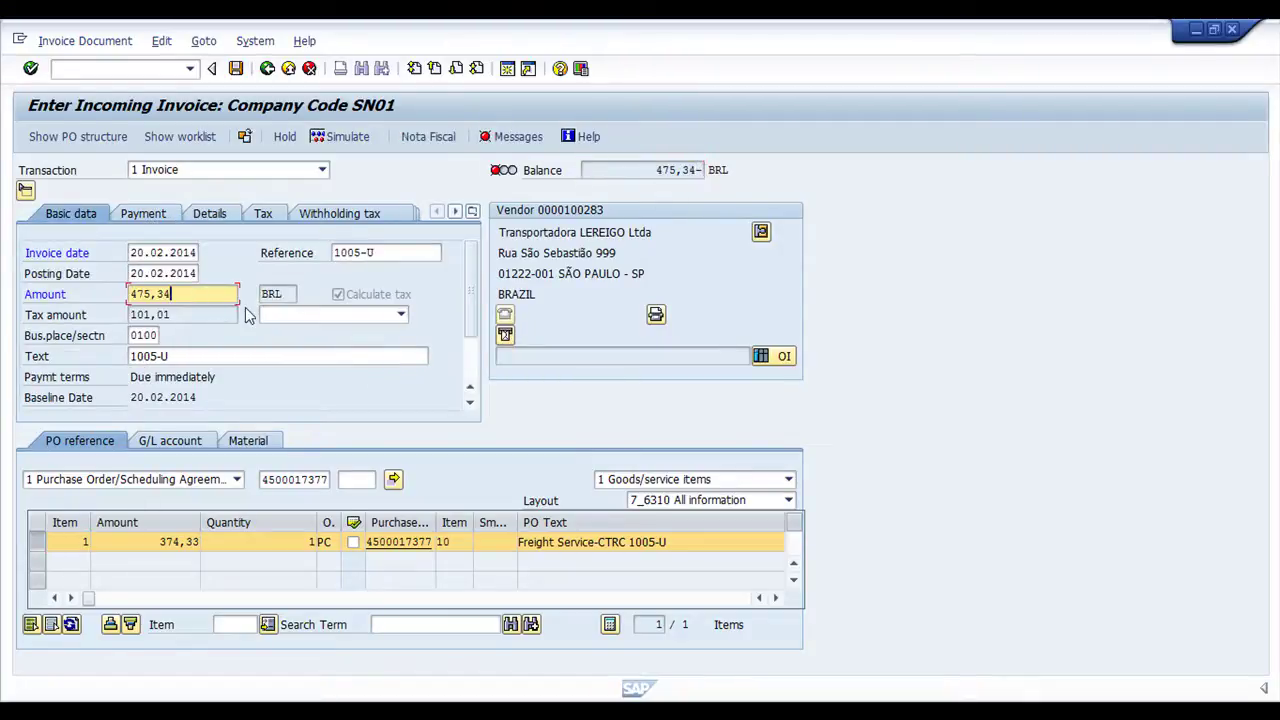
key(Return)
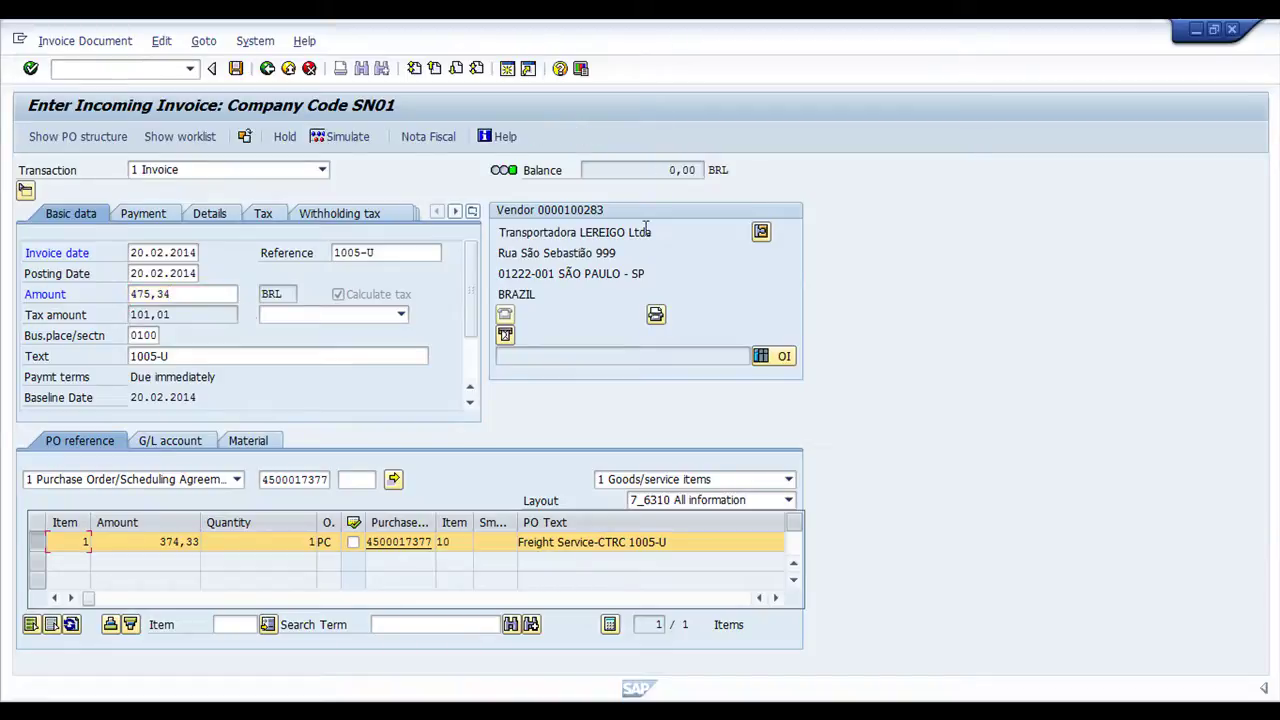
double_click(157, 300)
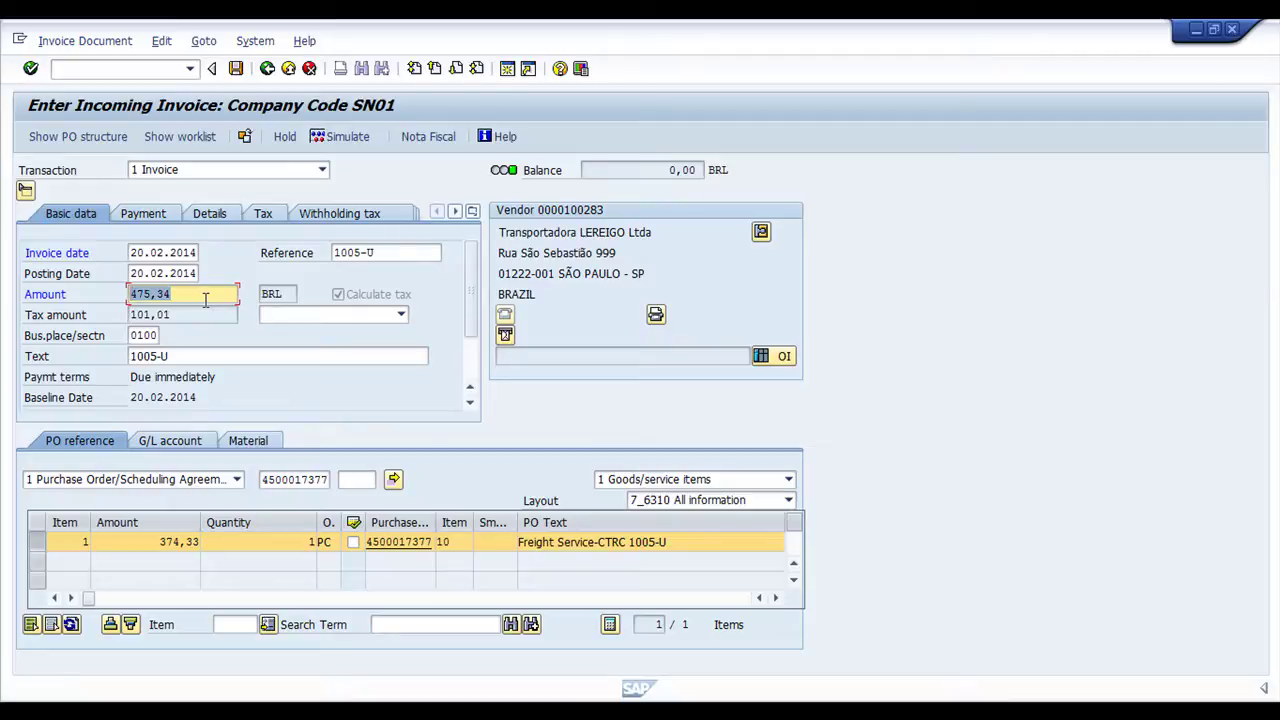
key(alt+Tab)
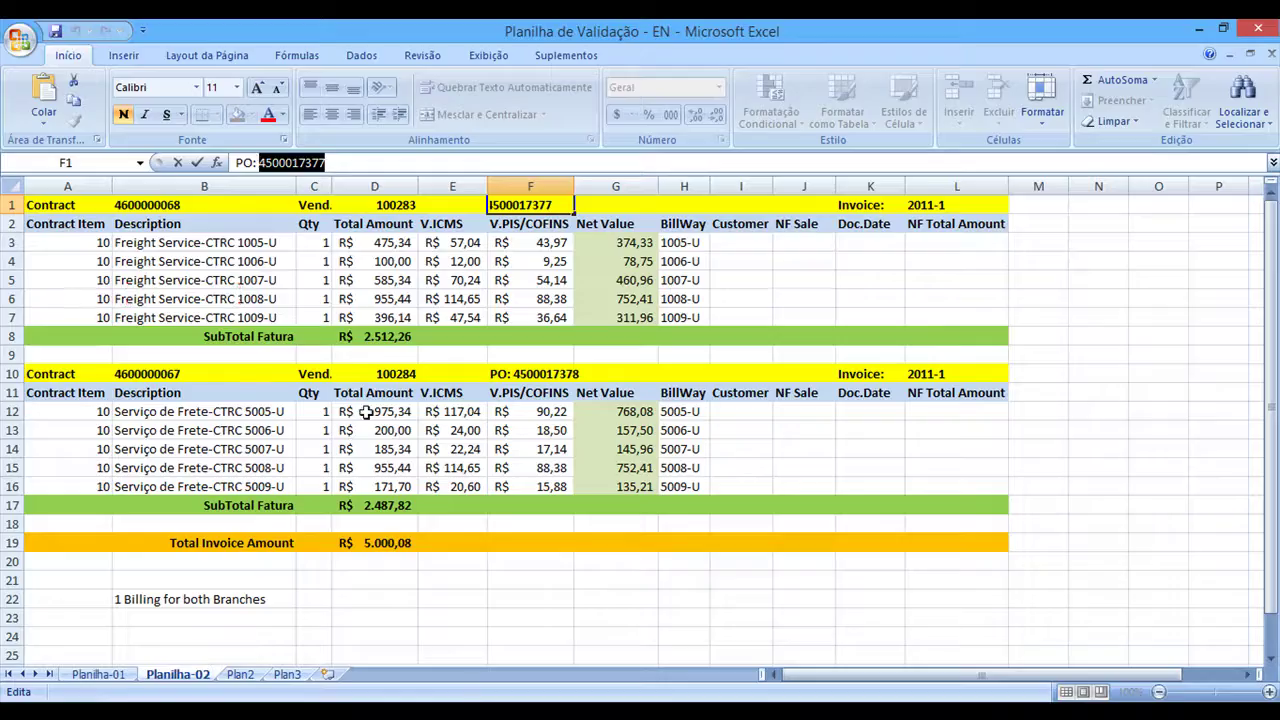
Copy the 475,34 total from Excel cell D3 for line 1005-U into the SAP invoice Amount
click(395, 246)
key(alt+Tab)
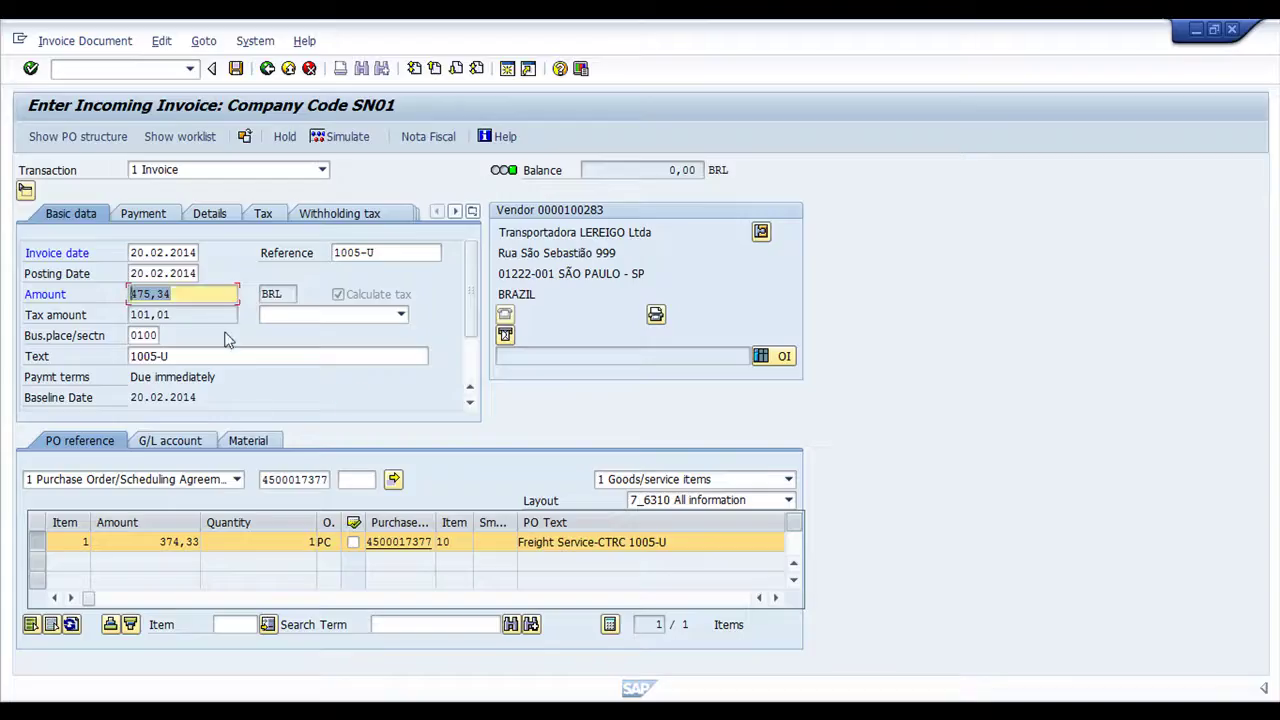
key(alt+Tab)
key(alt+Tab)
key(alt+Tab)
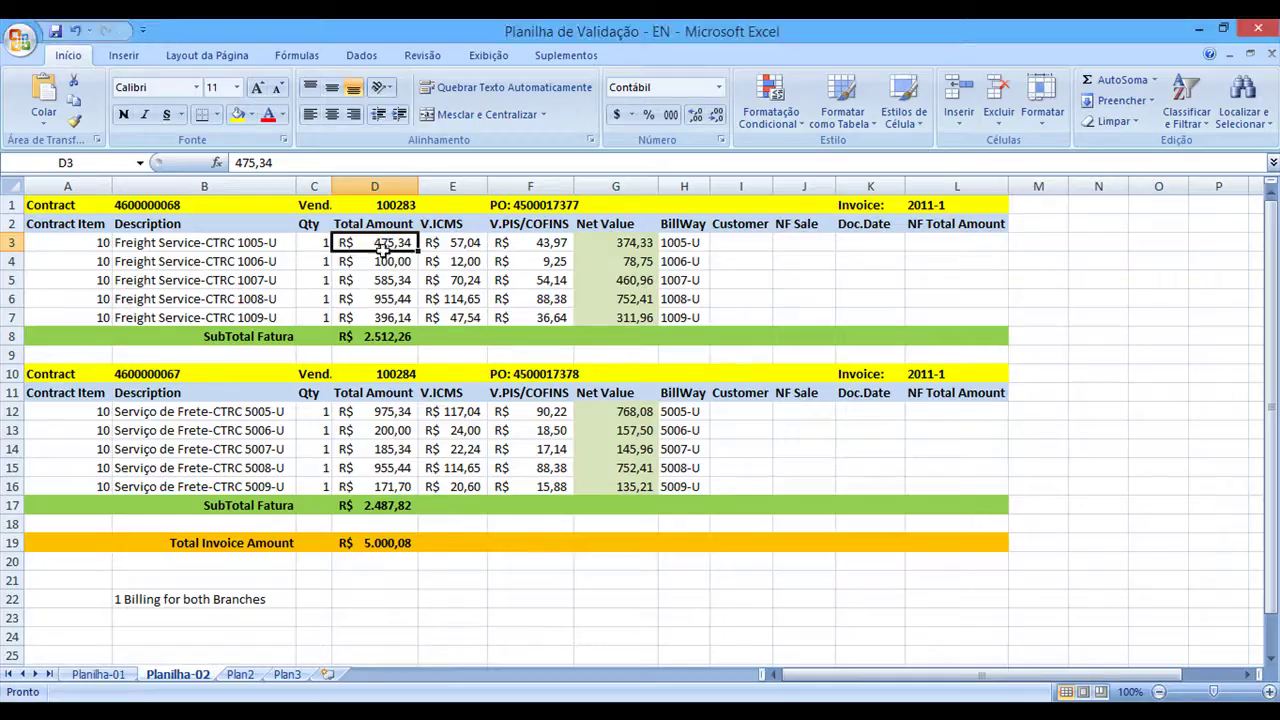
click(170, 243)
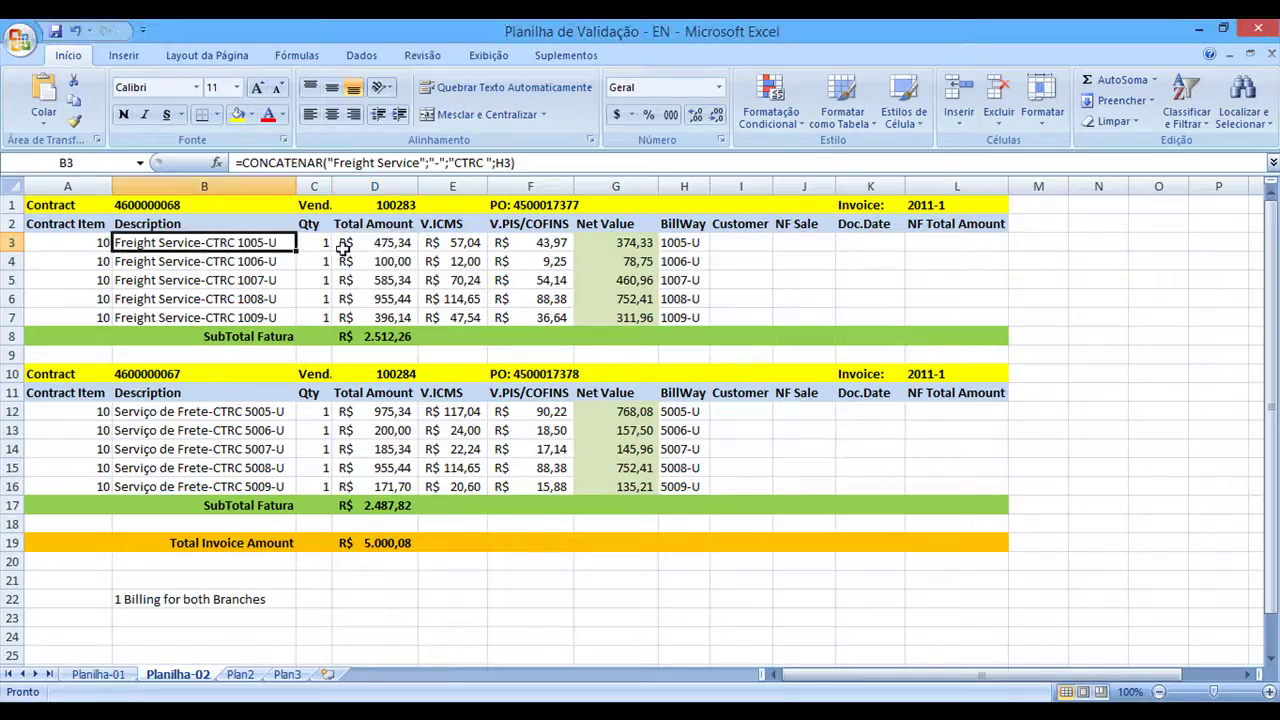
click(375, 250)
key(ctrl+c)
key(alt+Tab)
key(ctrl+v)
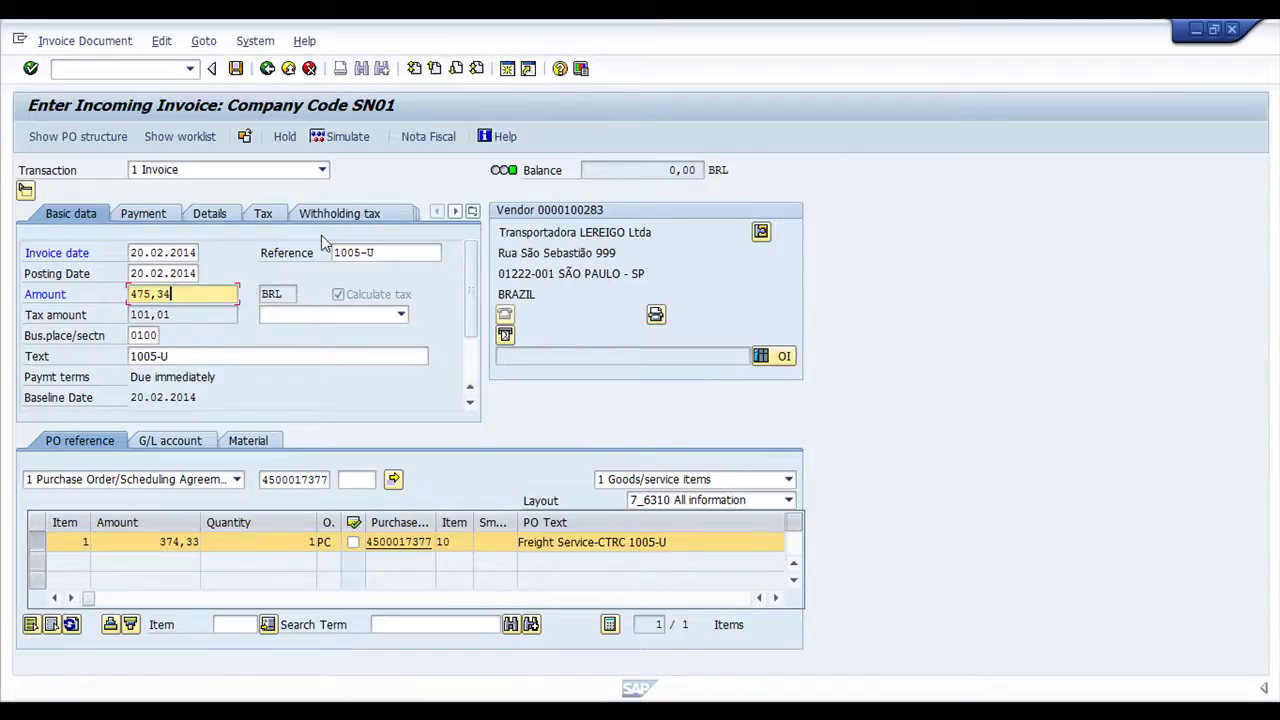
Open Nota Fiscal 1005, review its Total Values tax totals, then open item 10's details
click(430, 141)
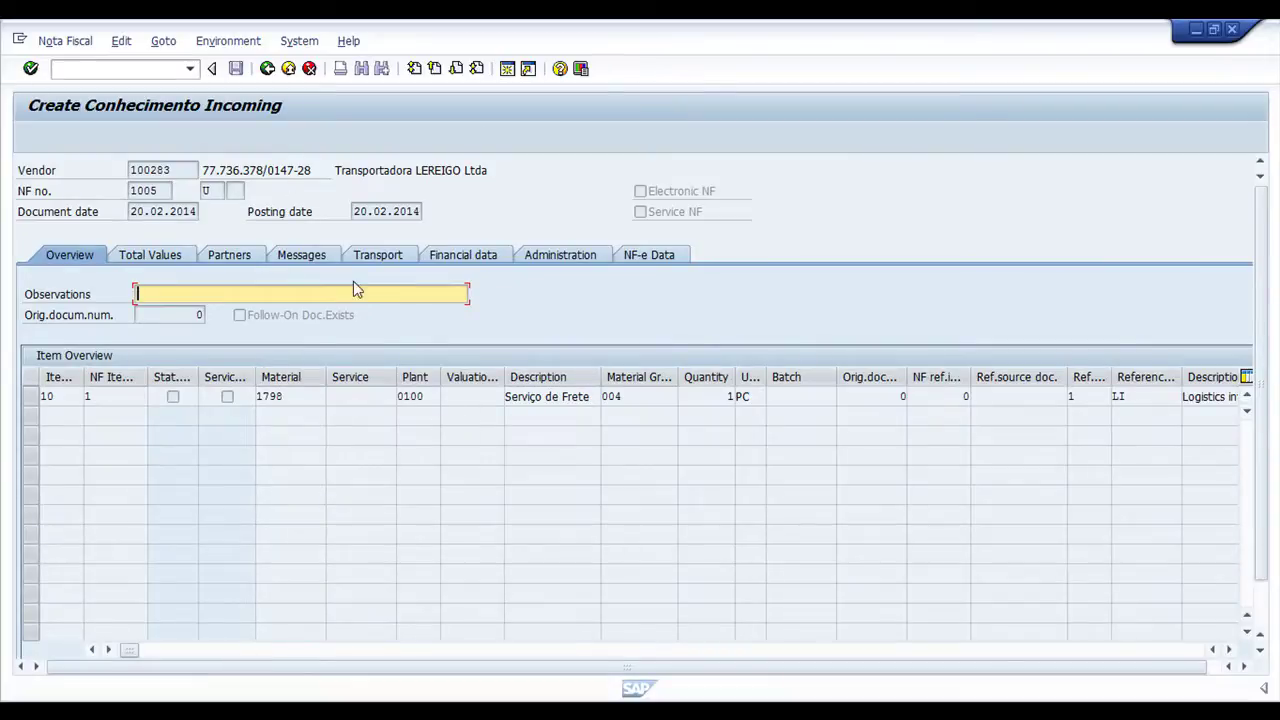
double_click(165, 190)
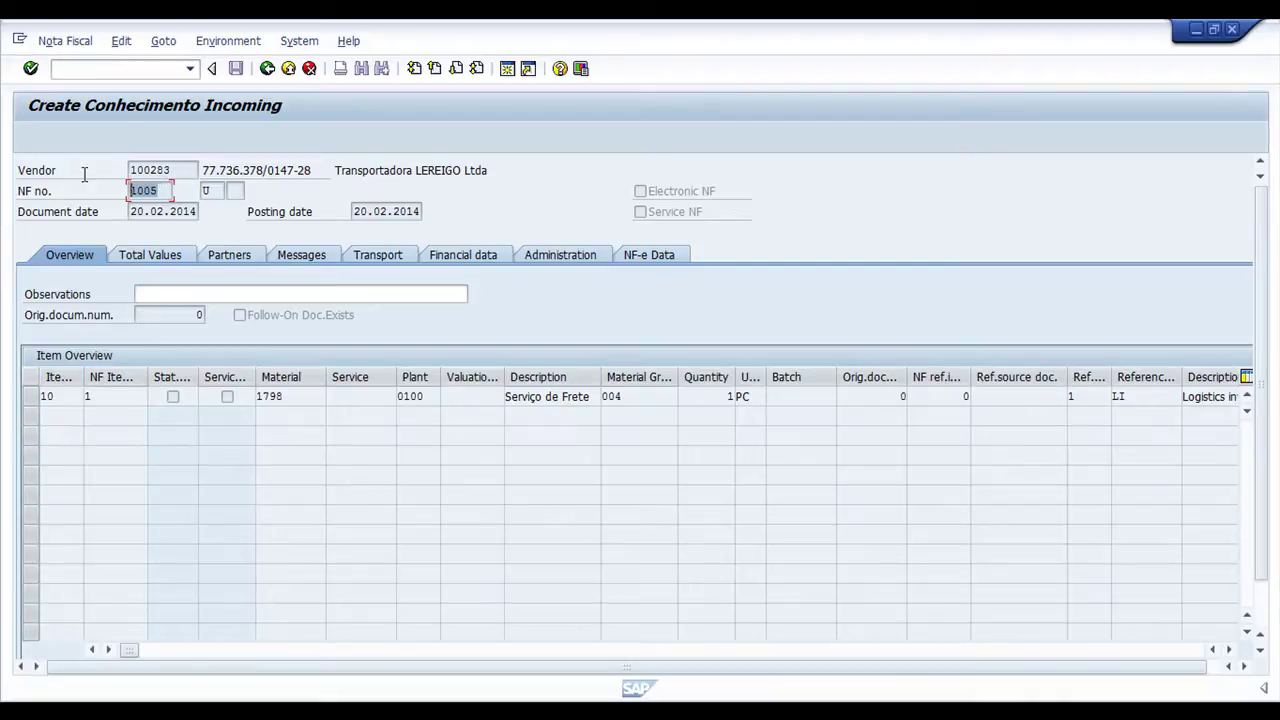
click(150, 258)
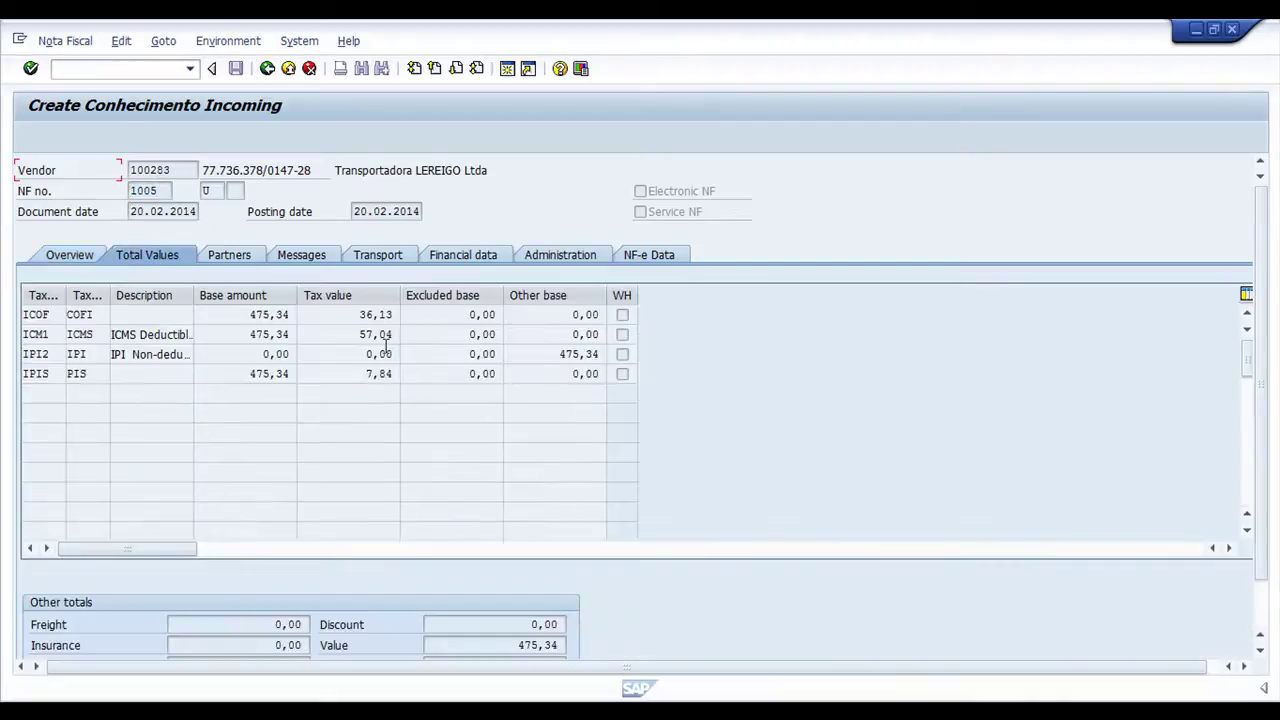
click(69, 255)
click(30, 394)
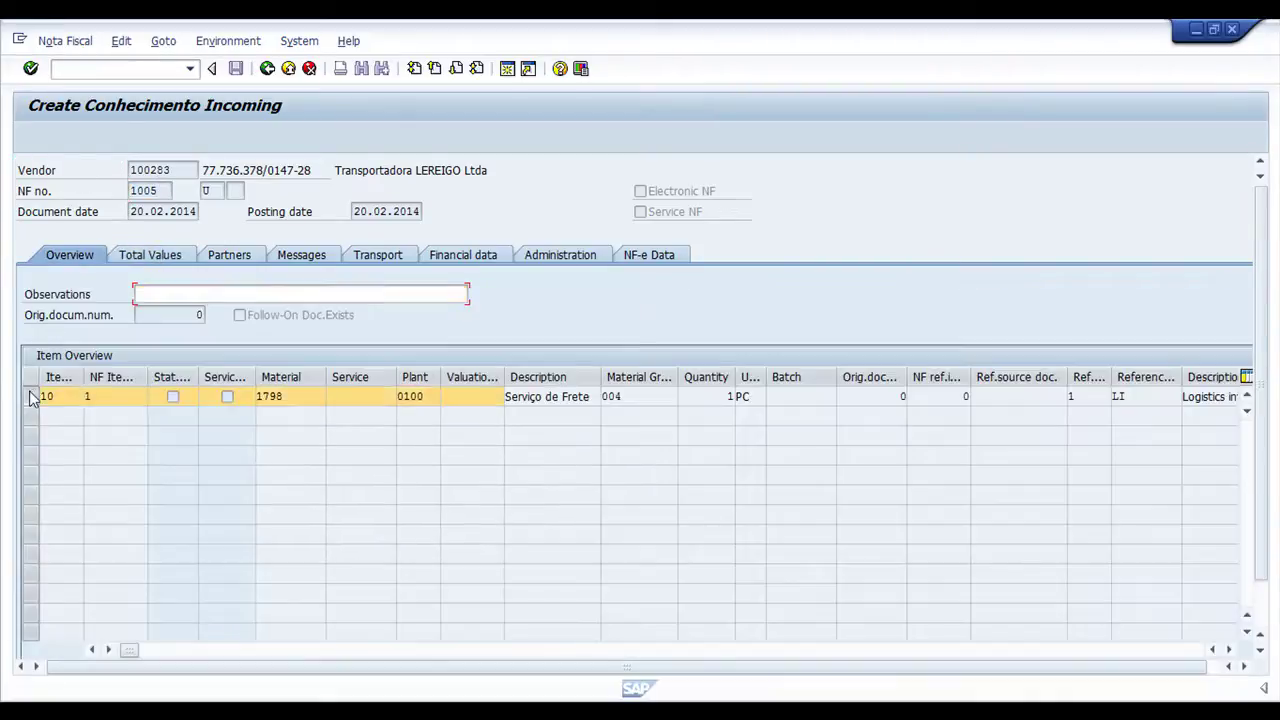
scroll(196, 597, down, 1)
click(160, 649)
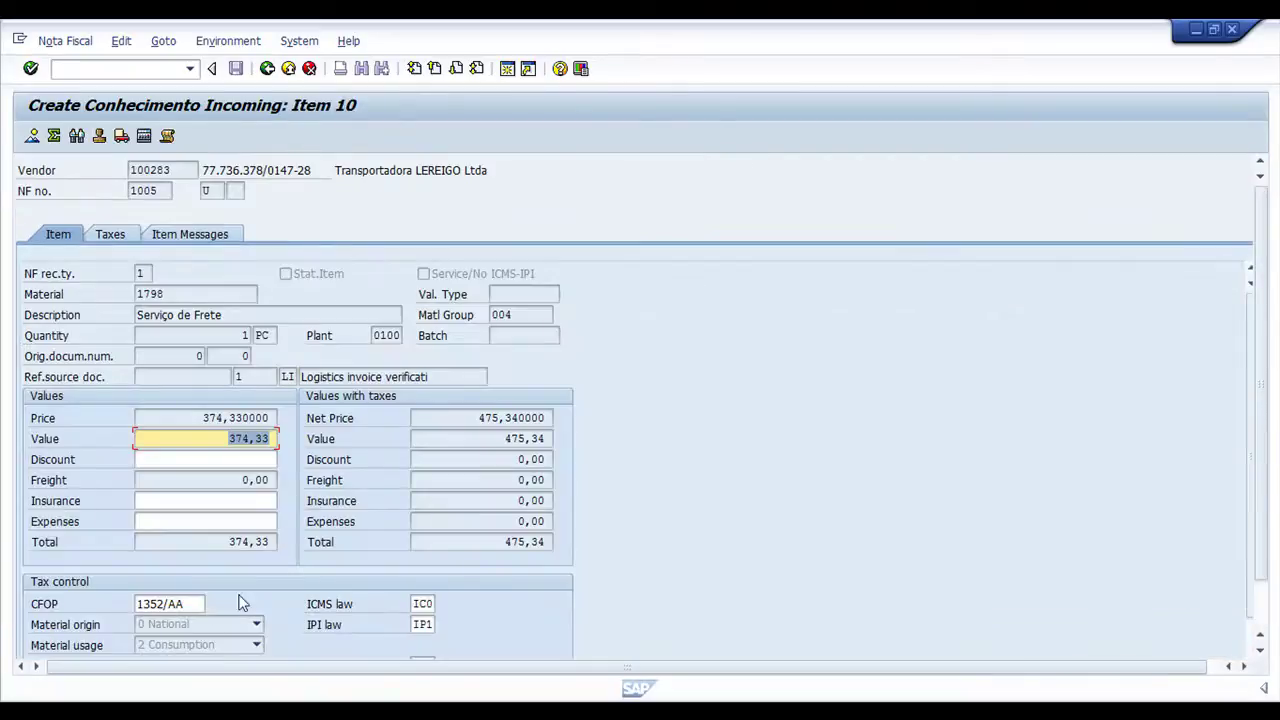
Check item 10's CFOP 1352/AA and its COFINS, ICMS and IPI tax lines
double_click(196, 604)
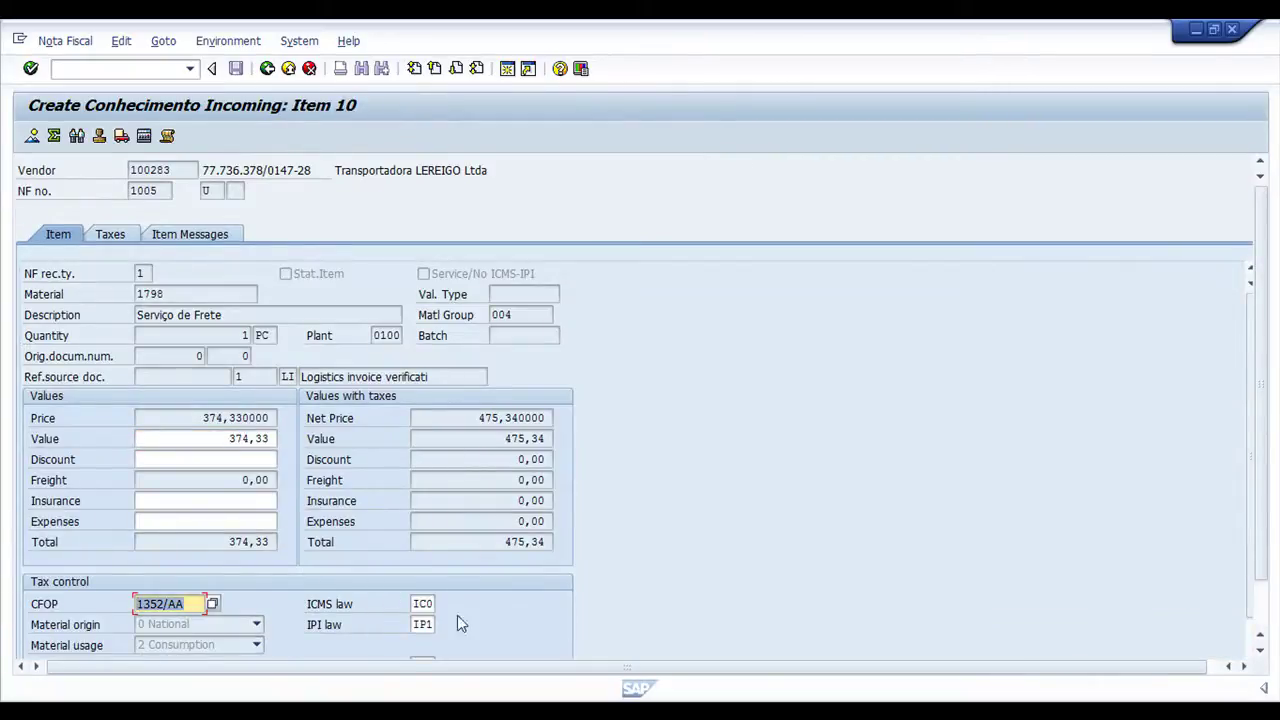
click(143, 316)
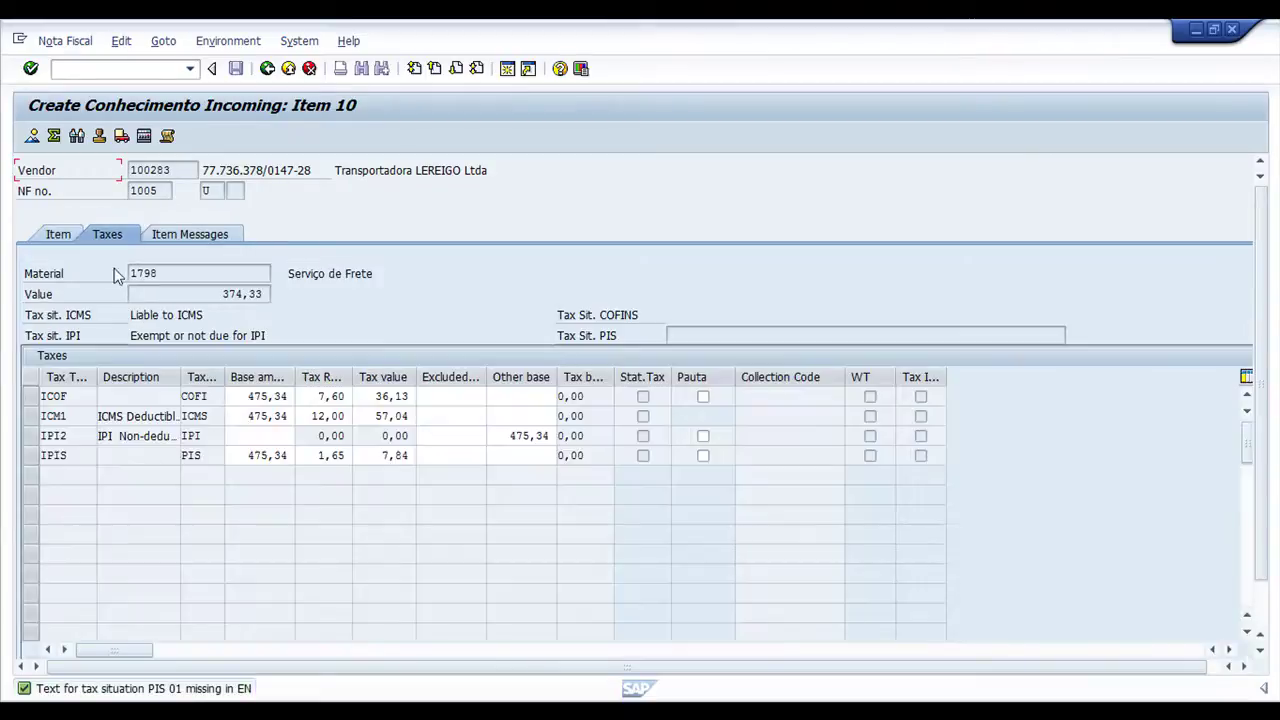
click(201, 457)
click(200, 396)
click(200, 415)
click(203, 438)
Verify rates COFINS 7,60, ICMS 12,00 and PIS 1,65, then return to the Nota Fiscal totals
click(313, 398)
click(314, 416)
click(318, 456)
click(314, 416)
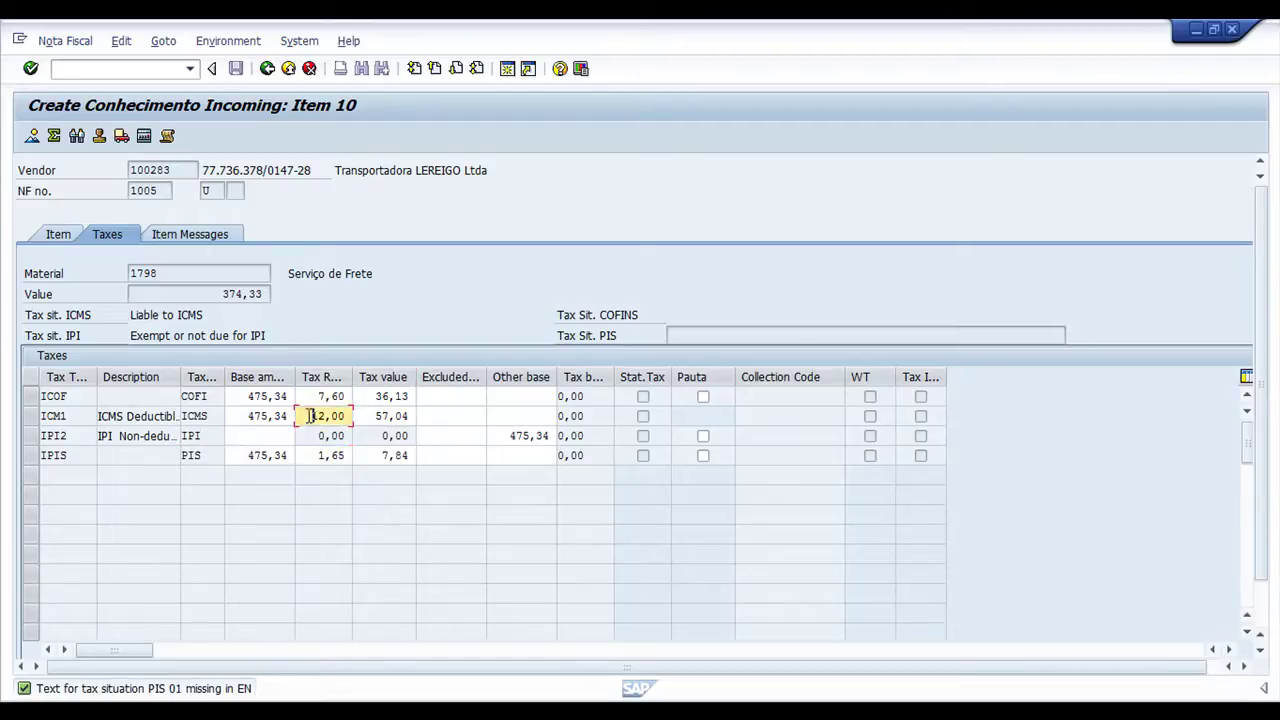
click(312, 456)
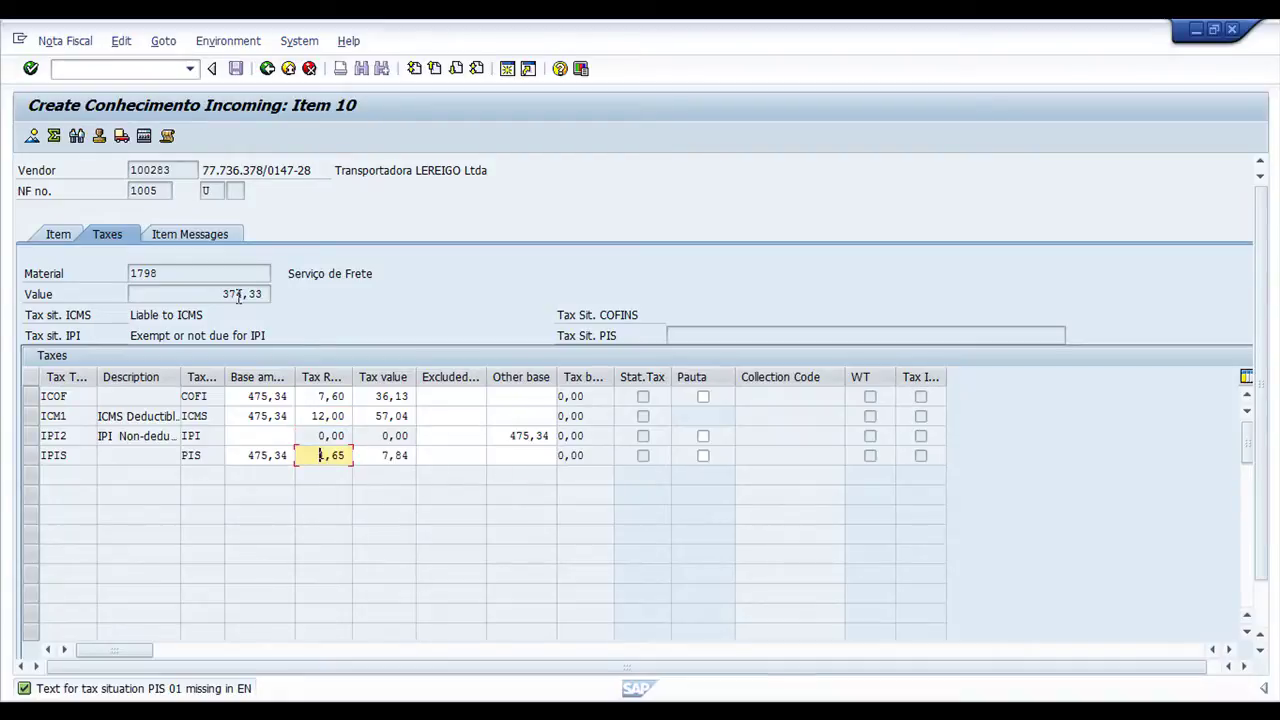
click(52, 134)
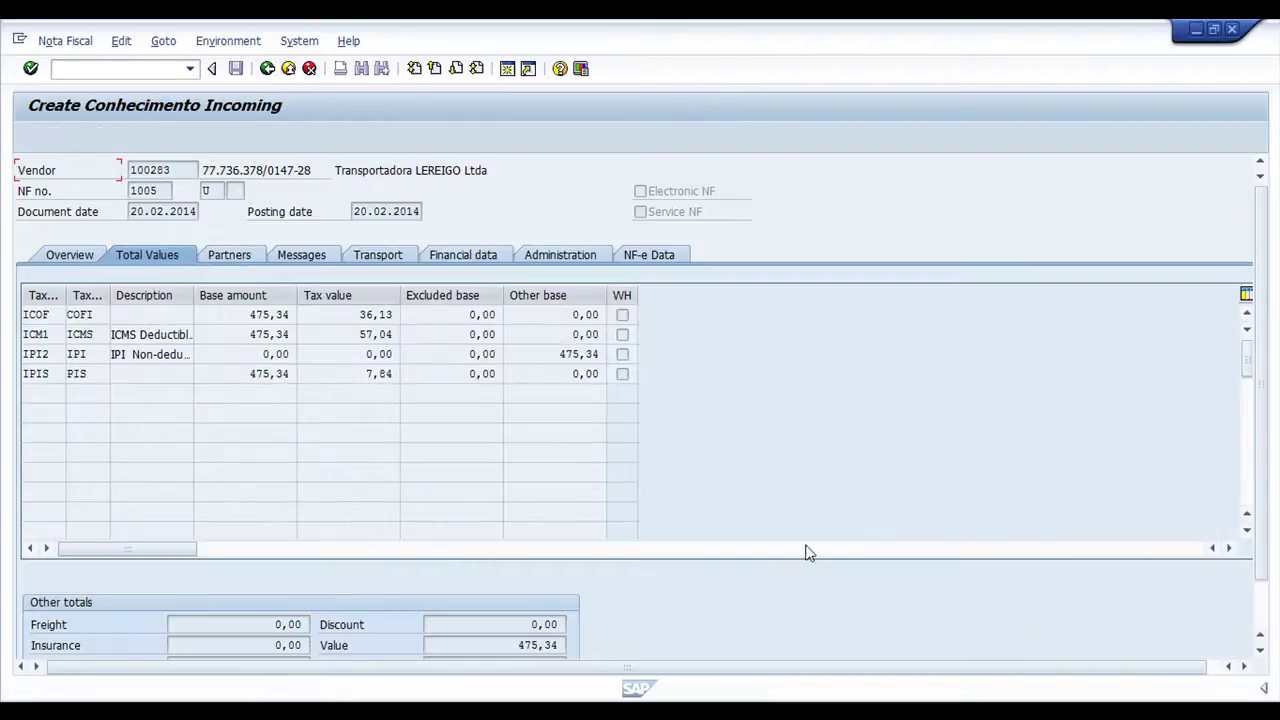
scroll(767, 574, down, 2)
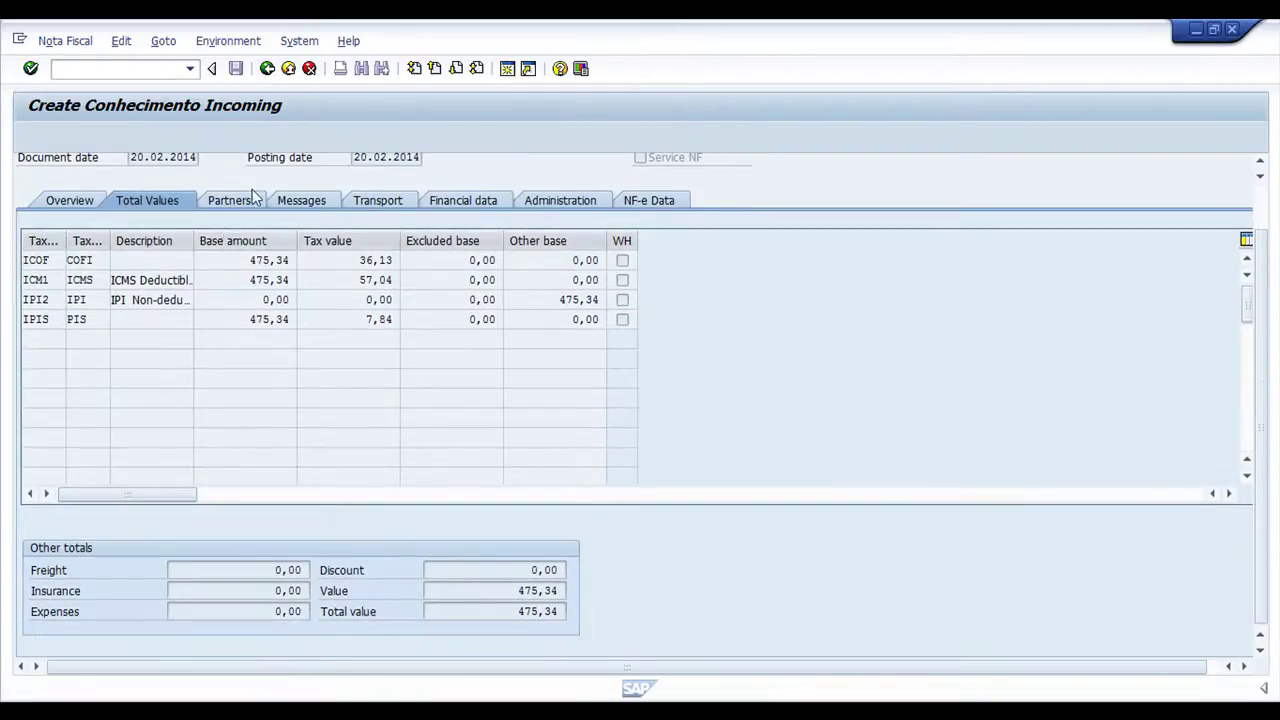
scroll(352, 365, up, 2)
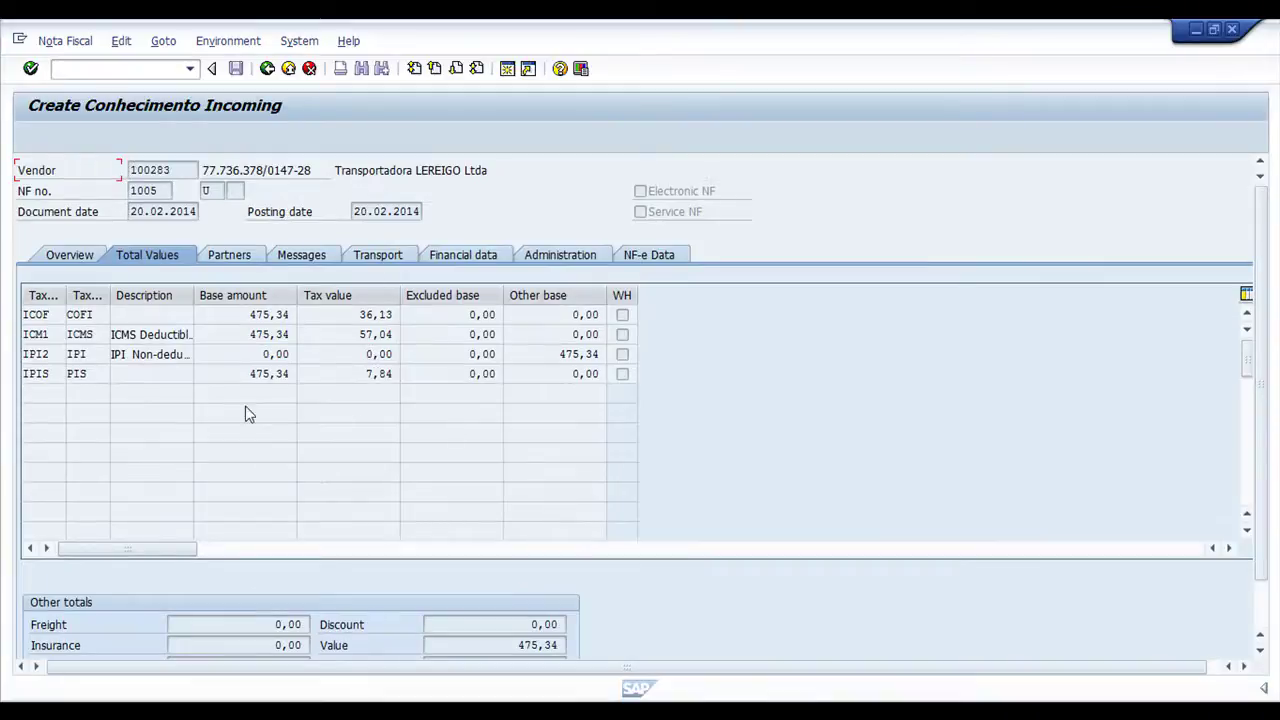
Simulate the posting and check the vendor line 475,34- on 160000 and the expense on 476000
click(268, 70)
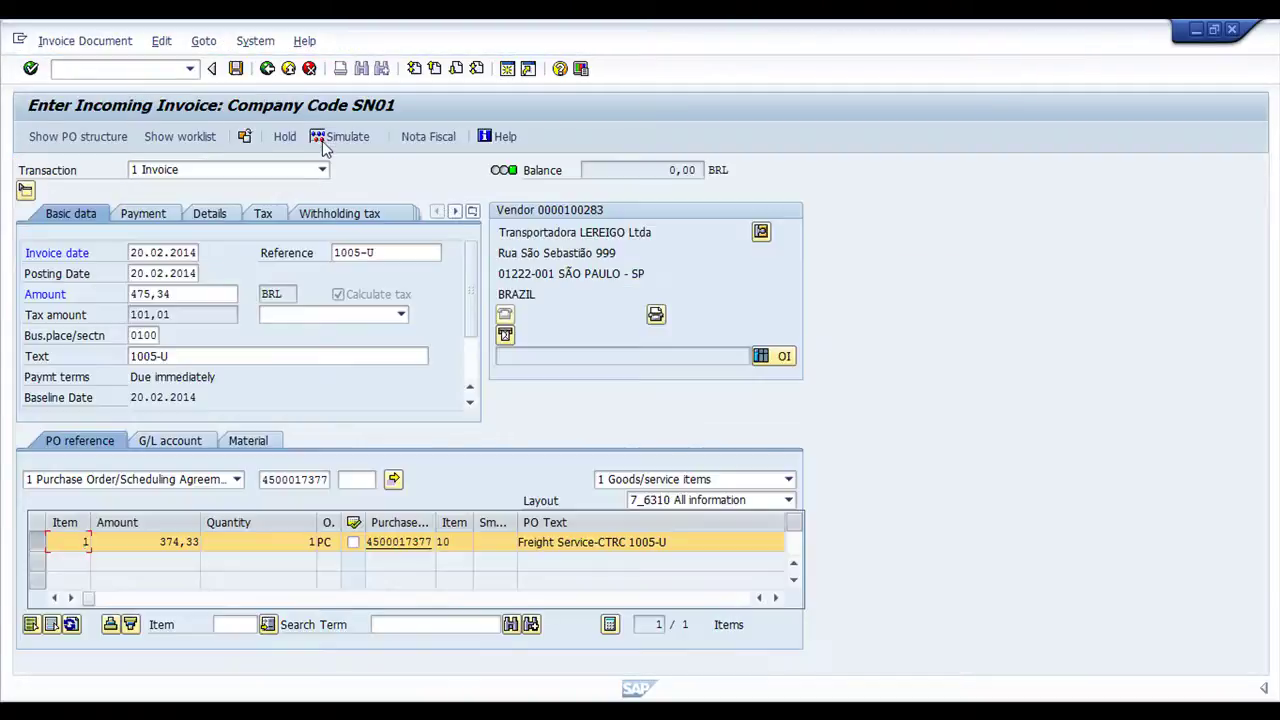
click(362, 145)
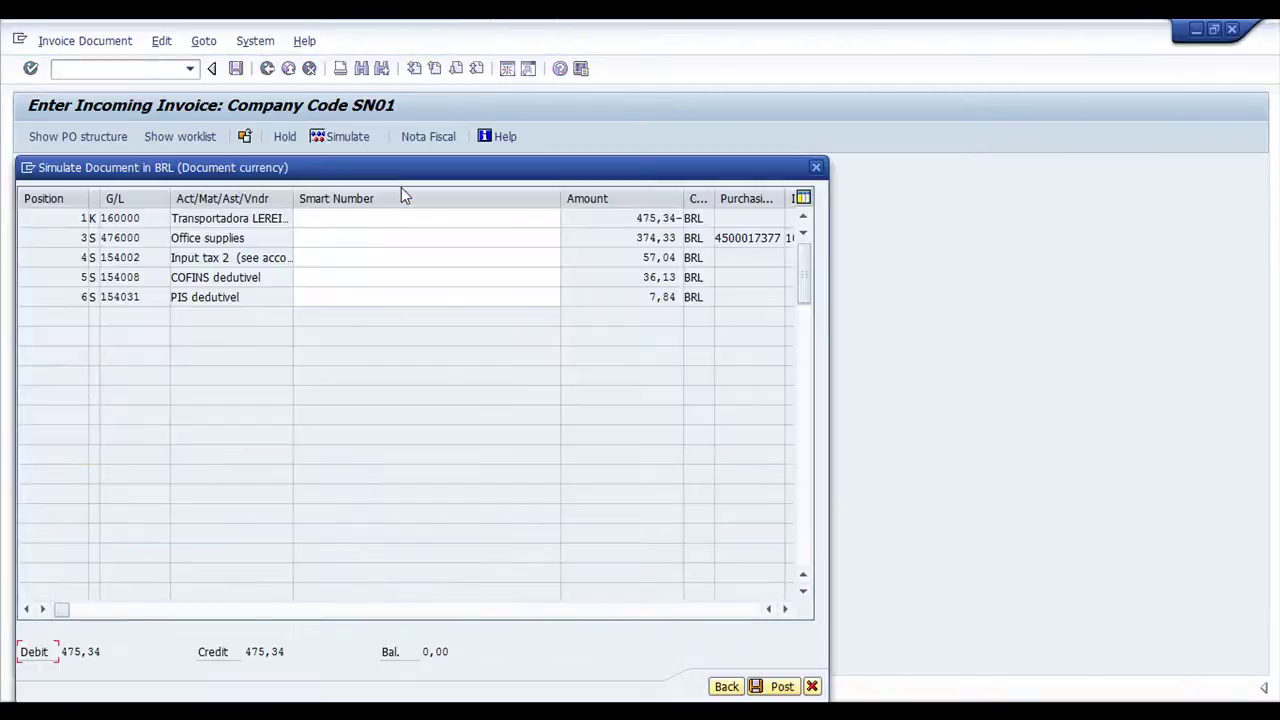
drag(631, 220, 676, 277)
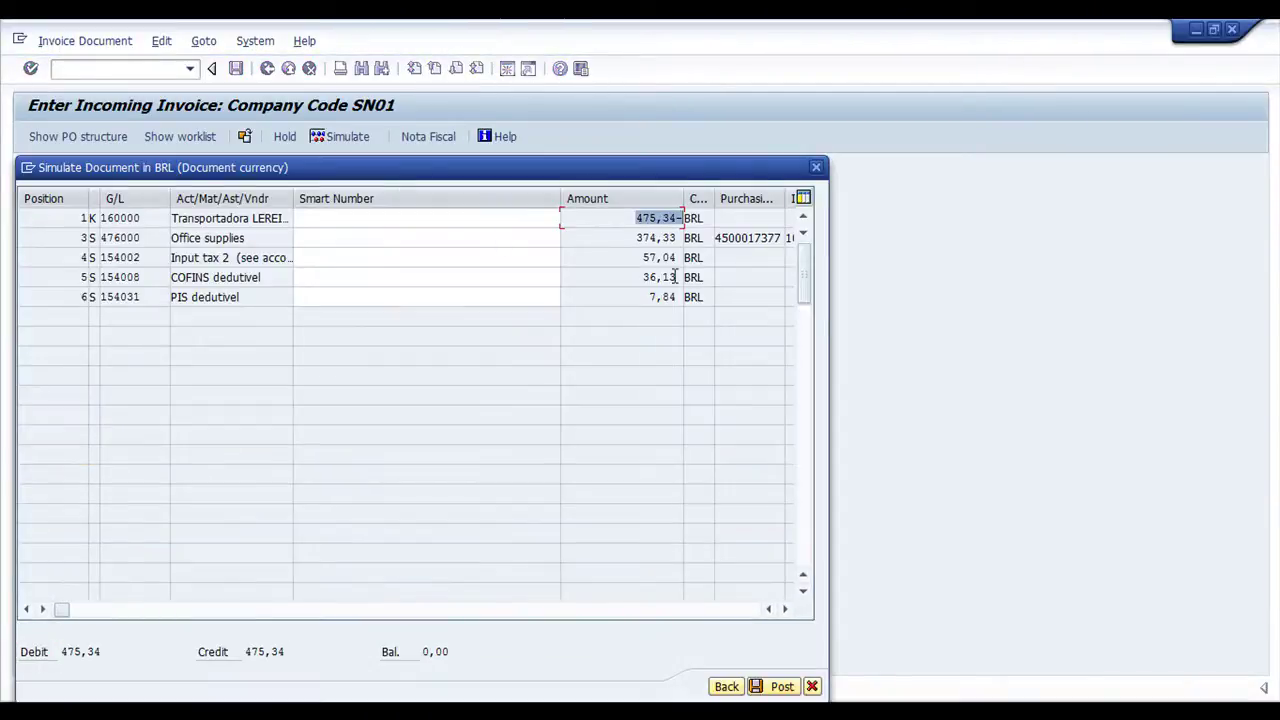
drag(254, 222, 83, 228)
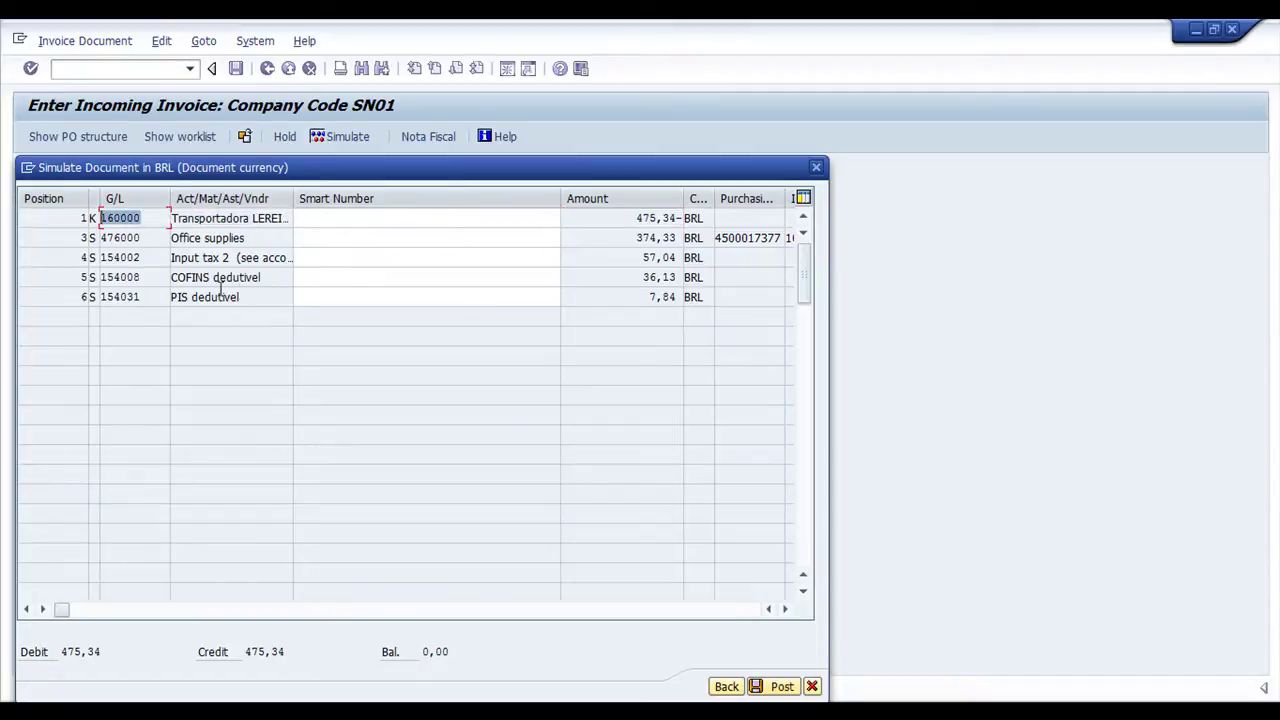
drag(252, 237, 117, 231)
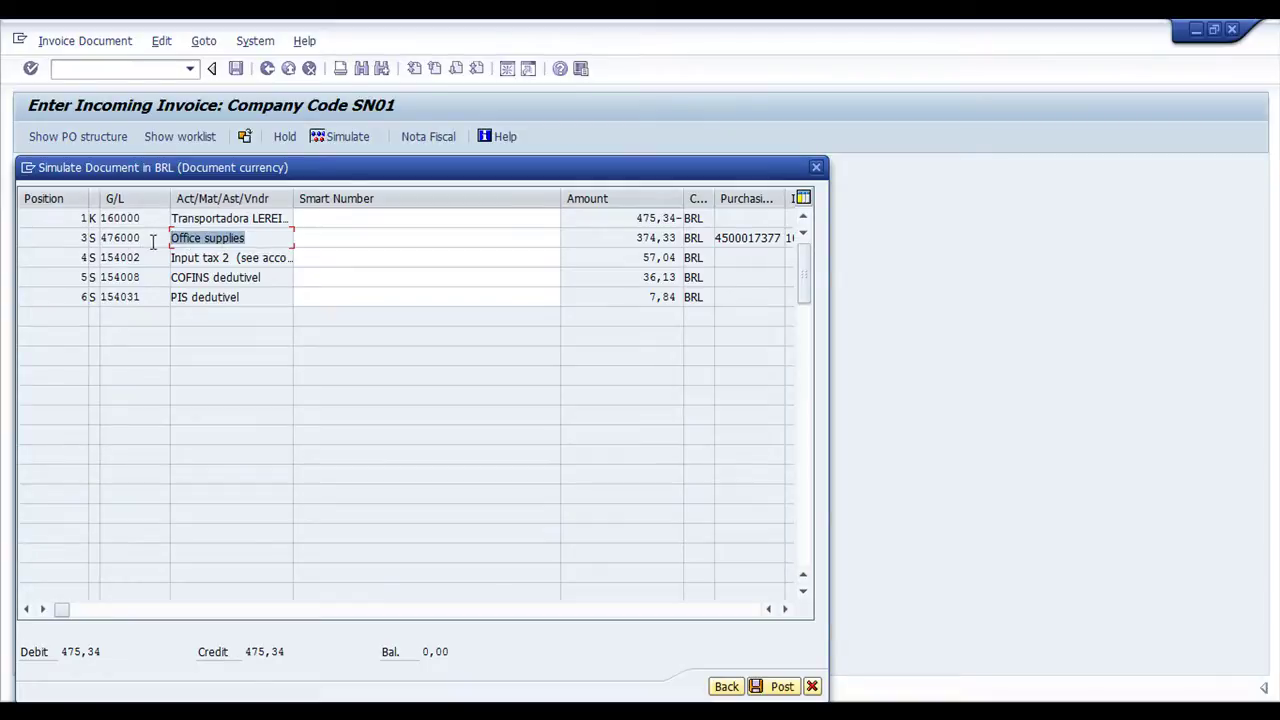
drag(152, 238, 84, 236)
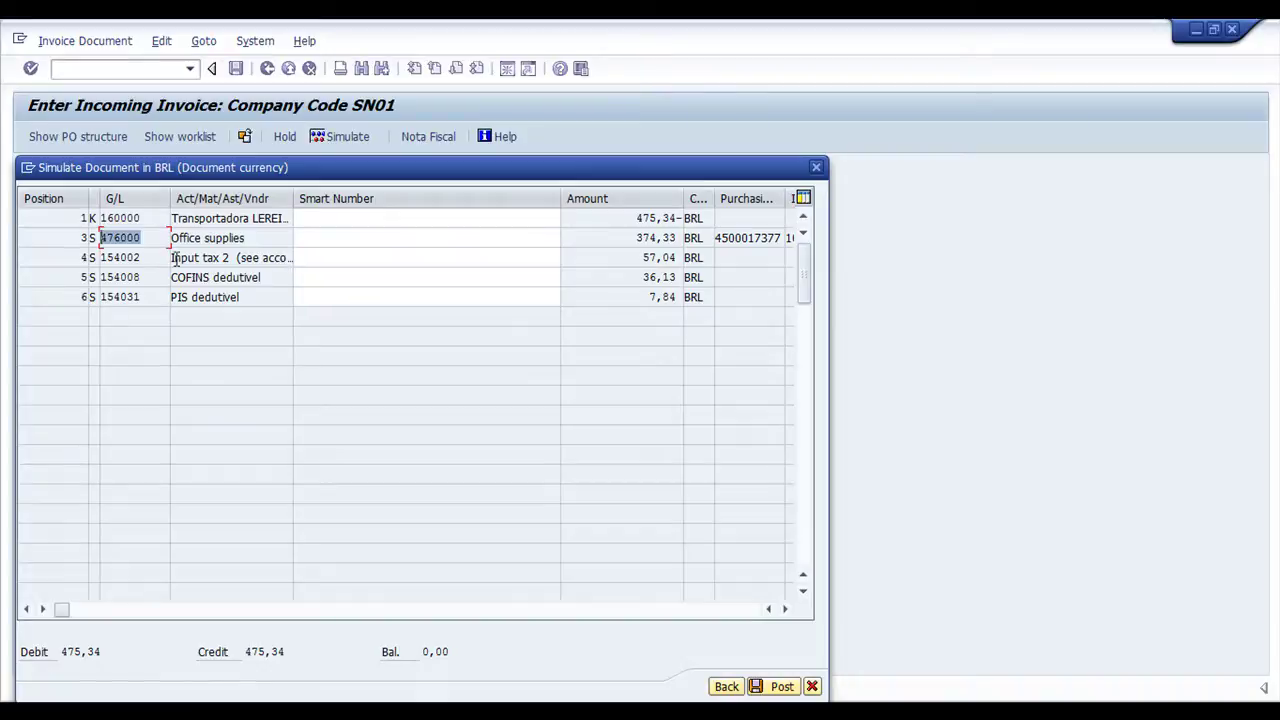
Verify tax lines ICMS 57,04, COFINS 36,13 and PIS 7,84, then post the invoice
click(128, 278)
click(252, 297)
drag(203, 258, 277, 258)
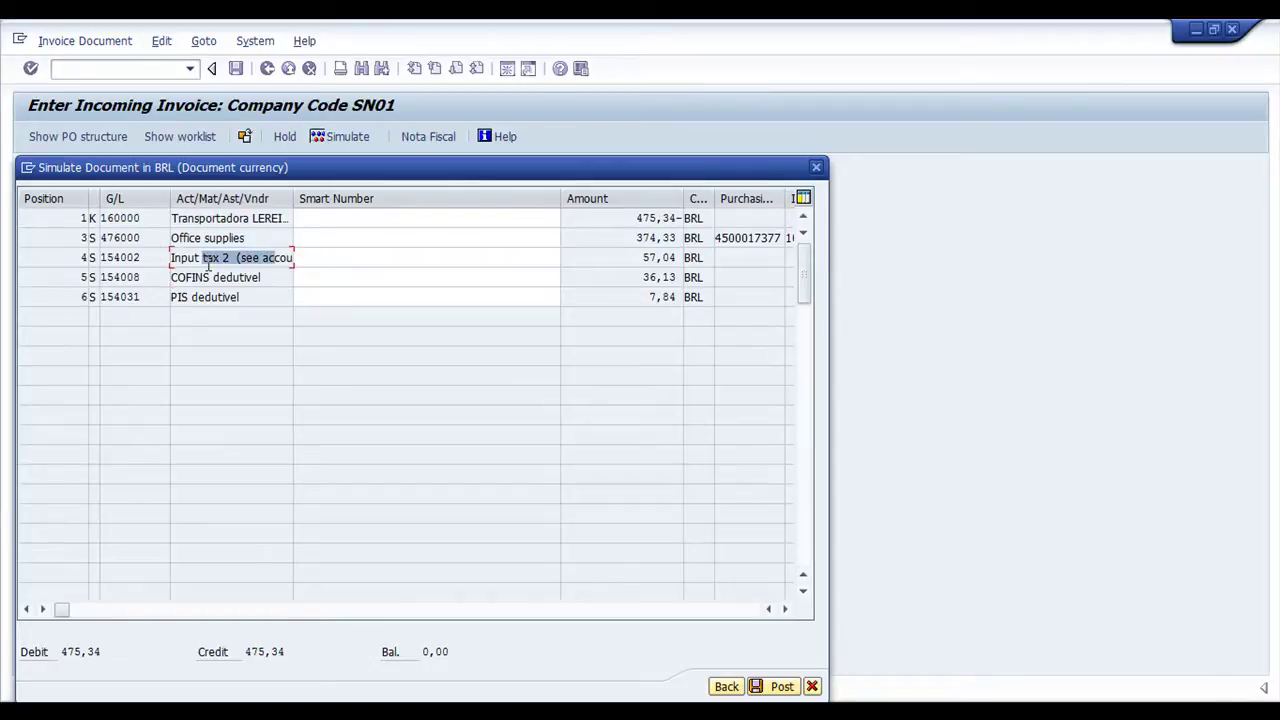
click(651, 257)
click(648, 277)
click(648, 297)
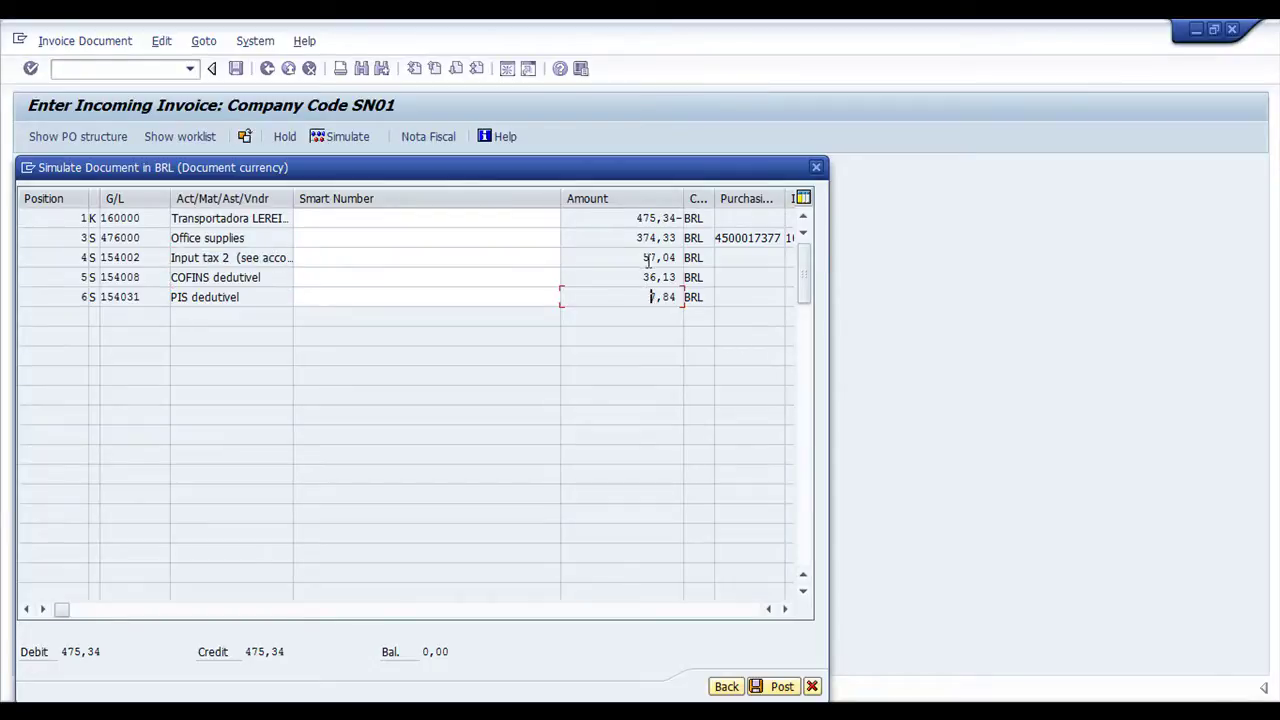
click(775, 686)
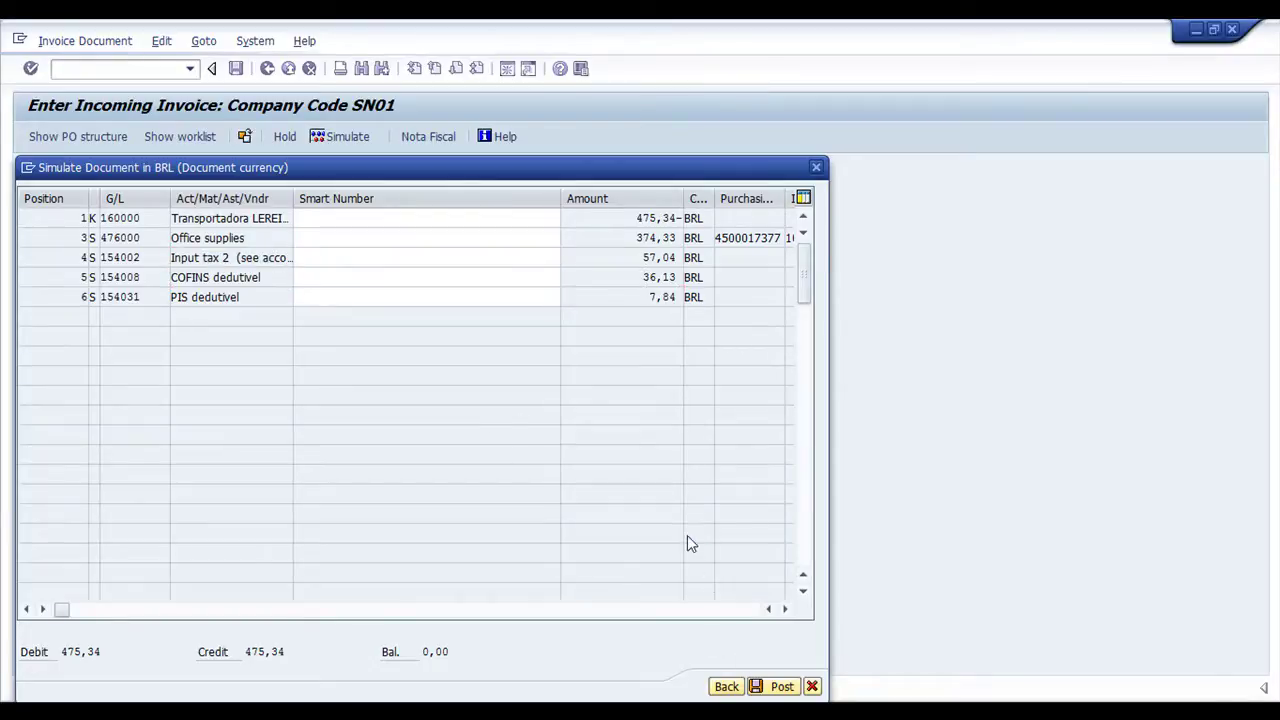
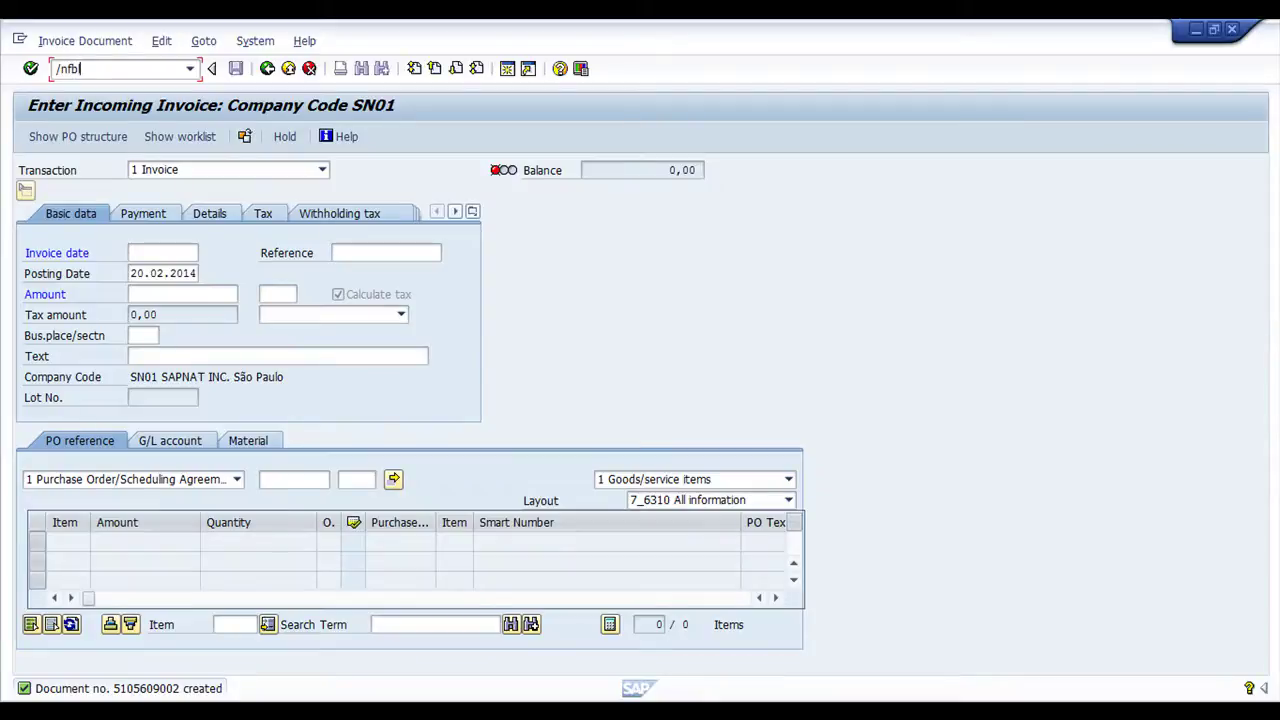
Switch the FBL1N vendor account to 100283 and list its four open items totalling 2.116,12- BRL
key(Return)
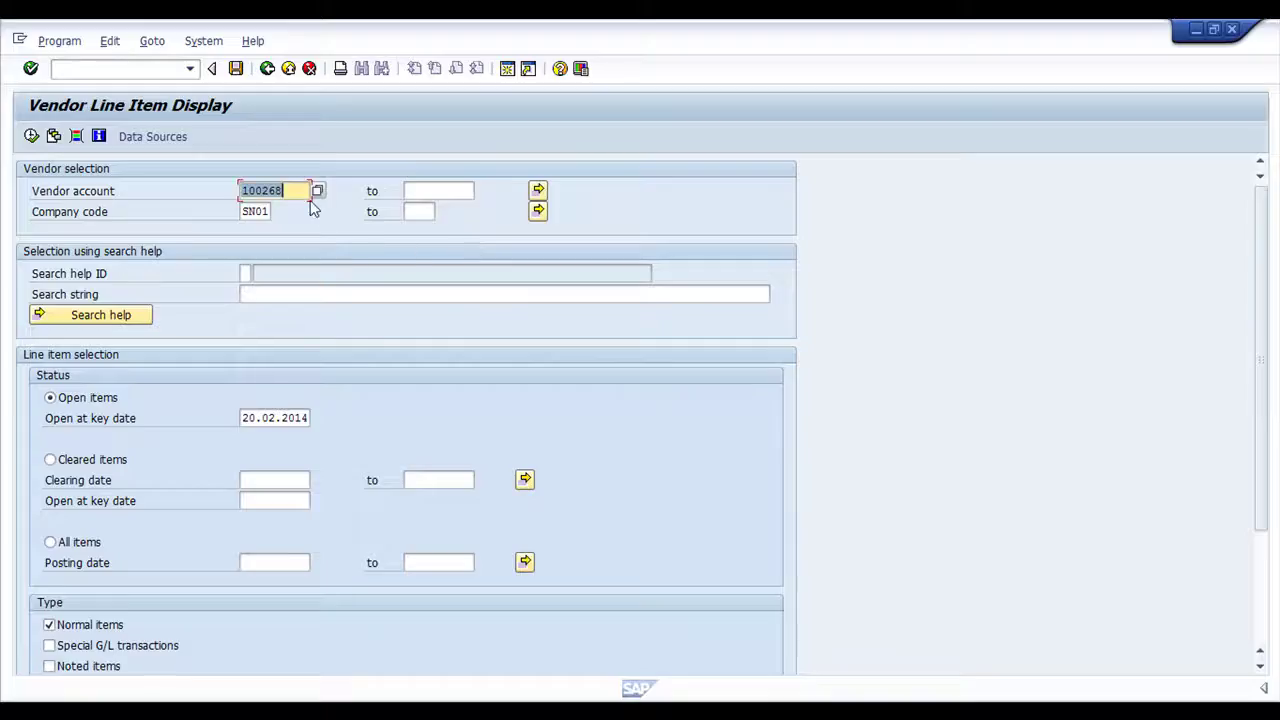
click(308, 192)
key(shift+Left)
key(shift+Left)
text(83)
click(31, 136)
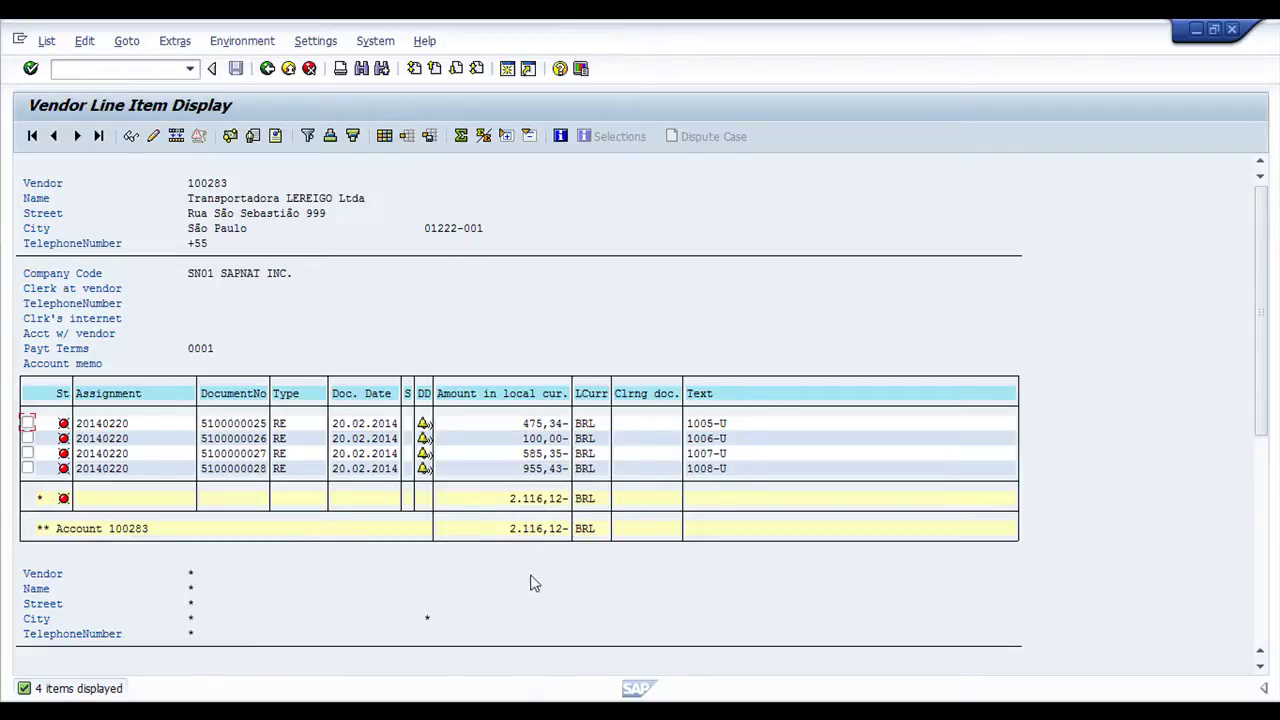
key(alt+Tab)
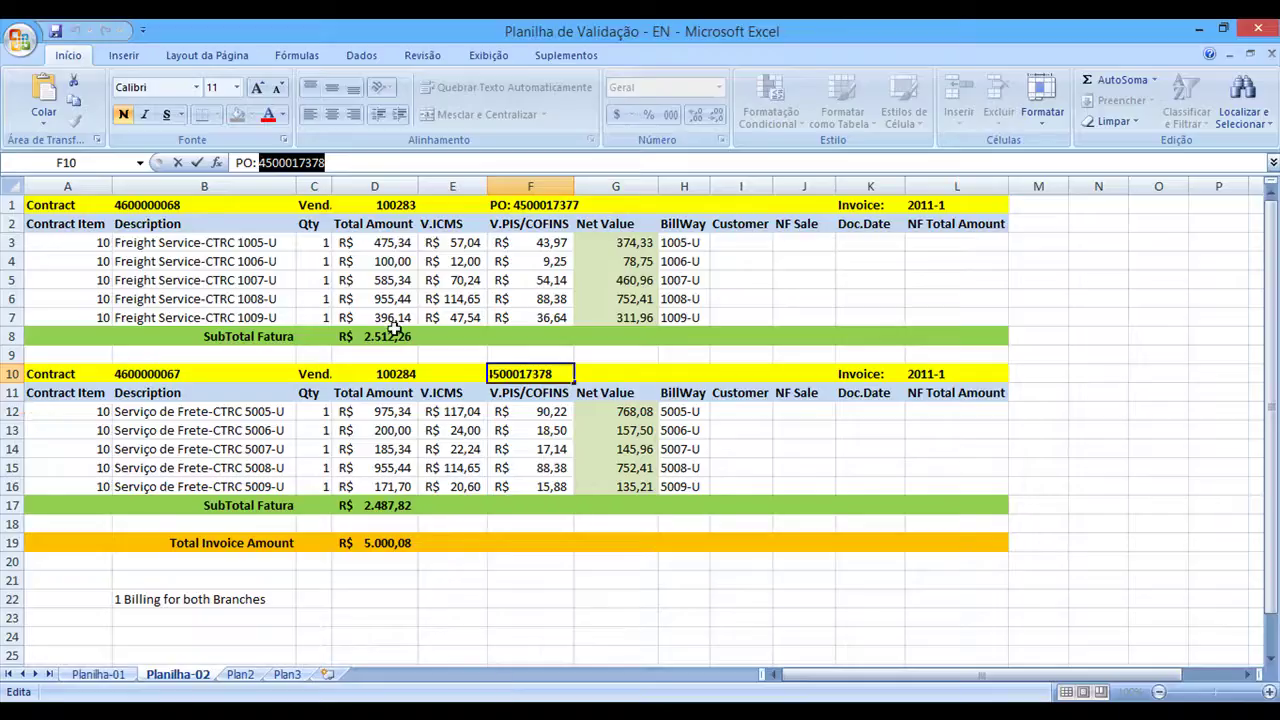
click(390, 334)
key(alt+Tab)
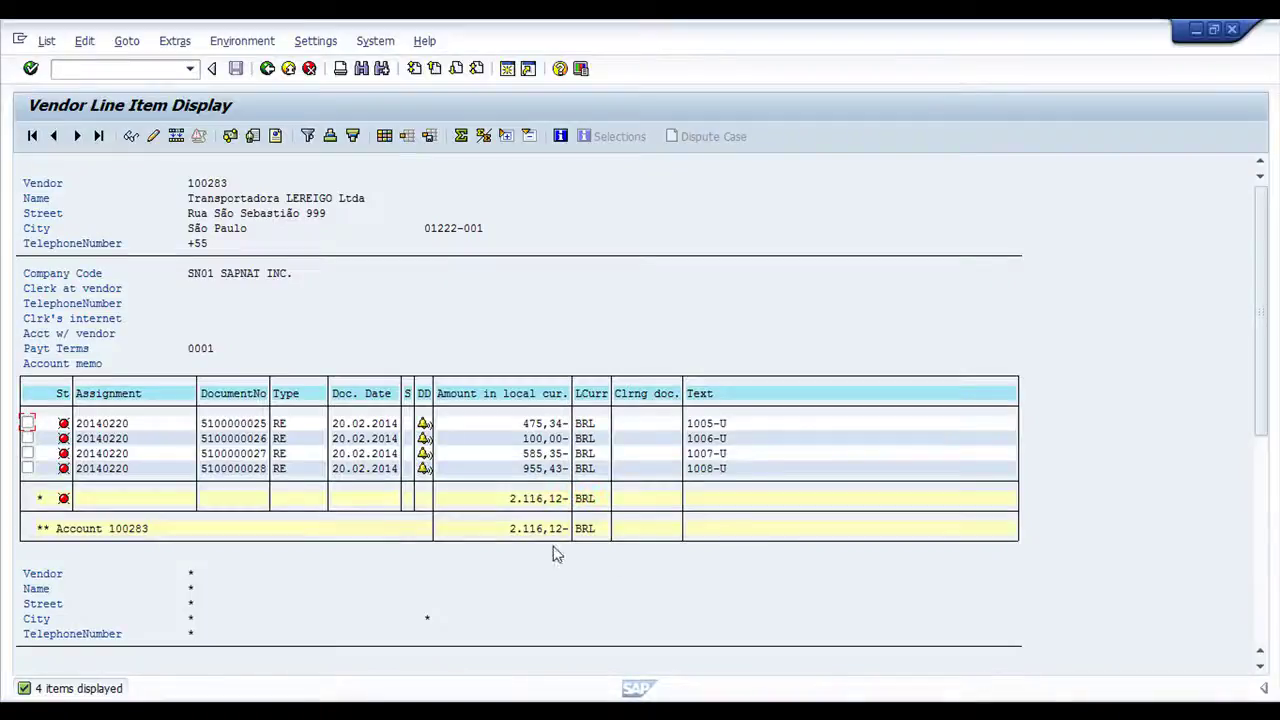
key(alt+Tab)
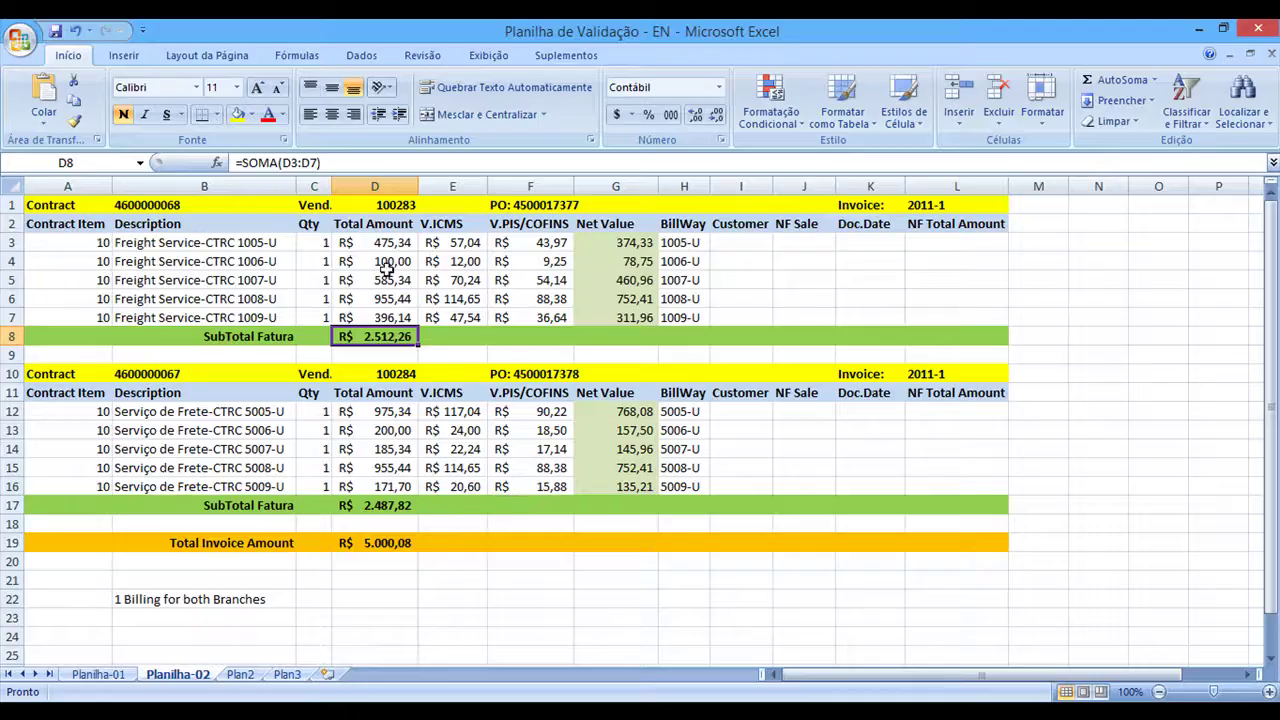
click(398, 247)
key(Down)
key(Down)
key(Down)
key(Down)
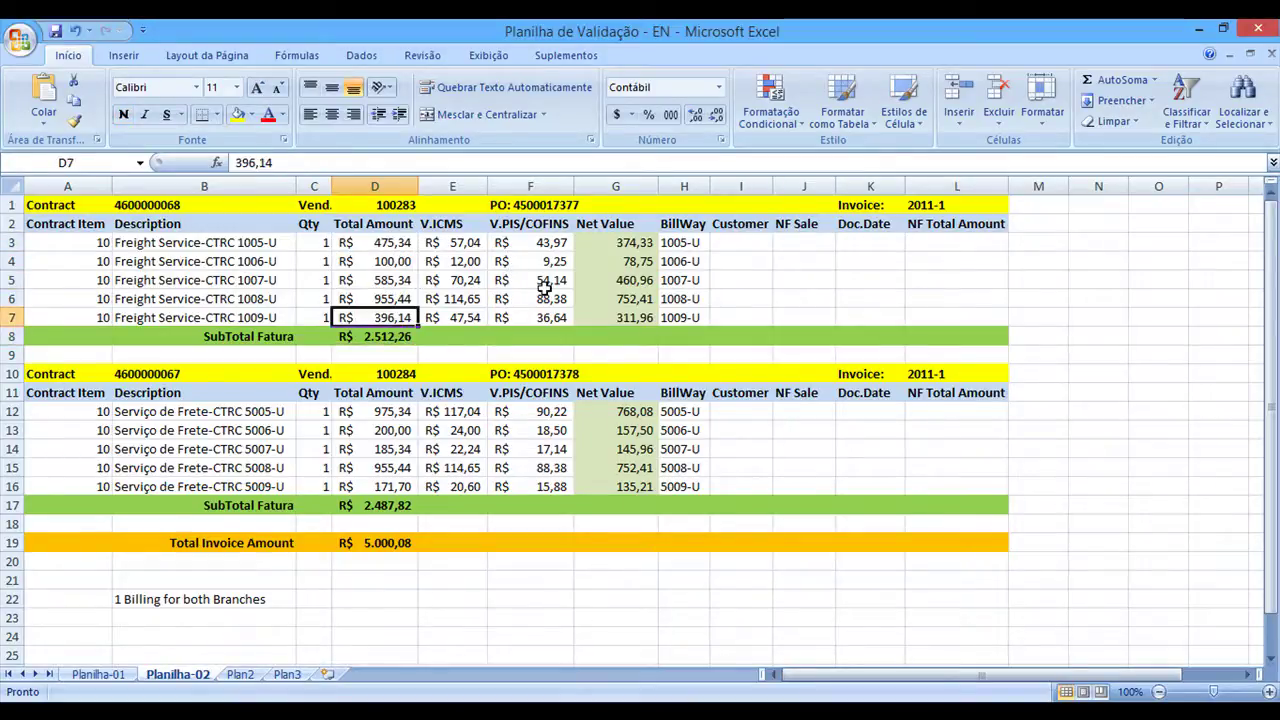
key(shift+Up)
key(shift+Up)
key(shift+Up)
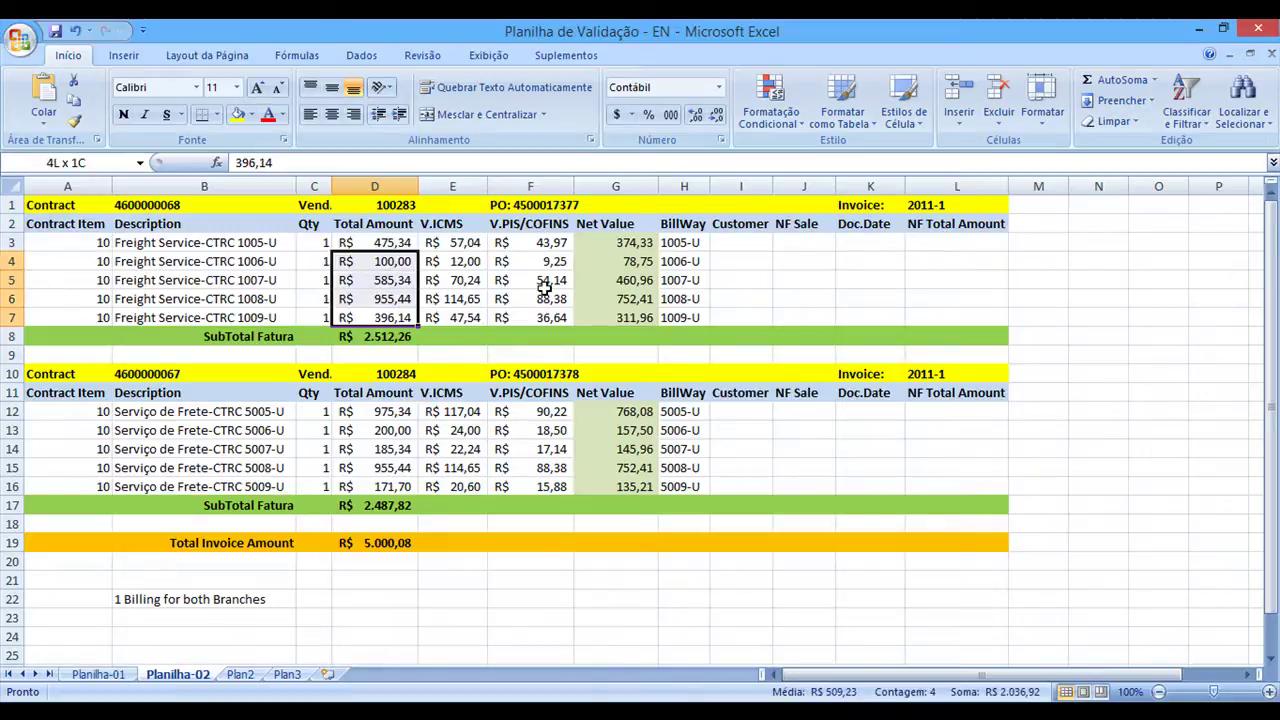
key(Down)
key(Up)
key(Up)
key(Up)
key(Up)
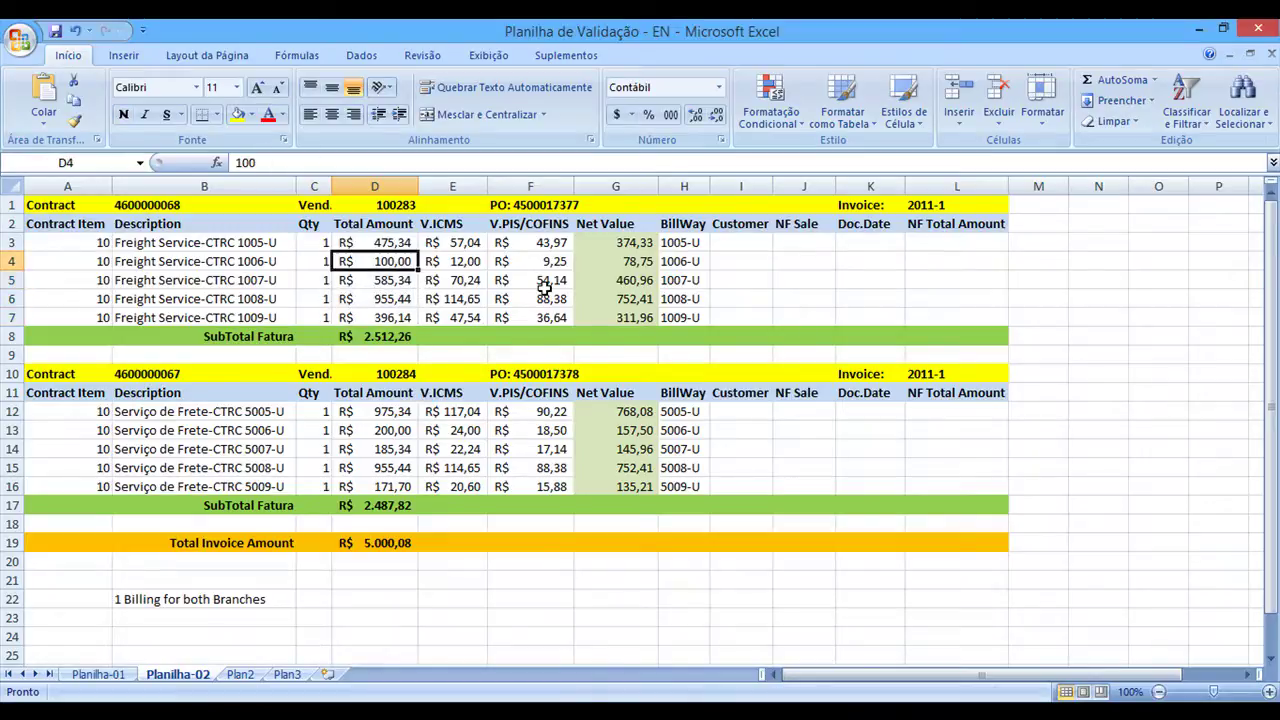
key(alt+Tab)
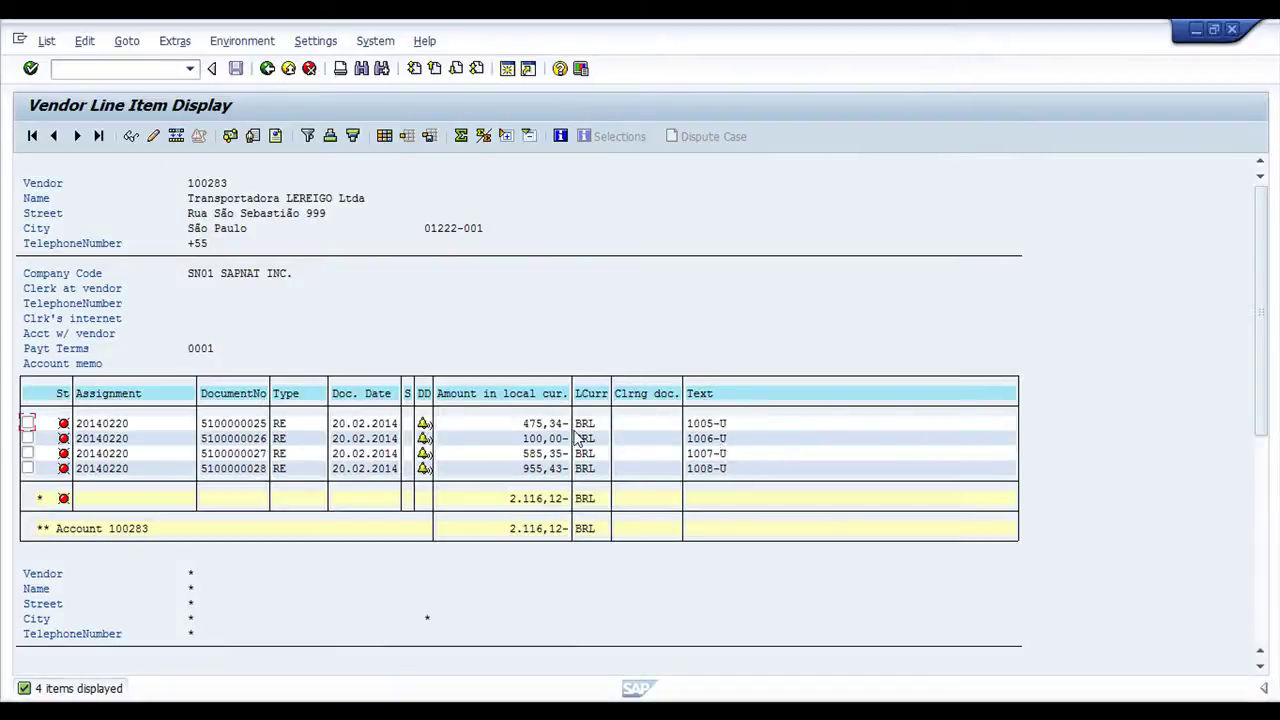
key(alt+Tab)
key(Up)
key(alt+Tab)
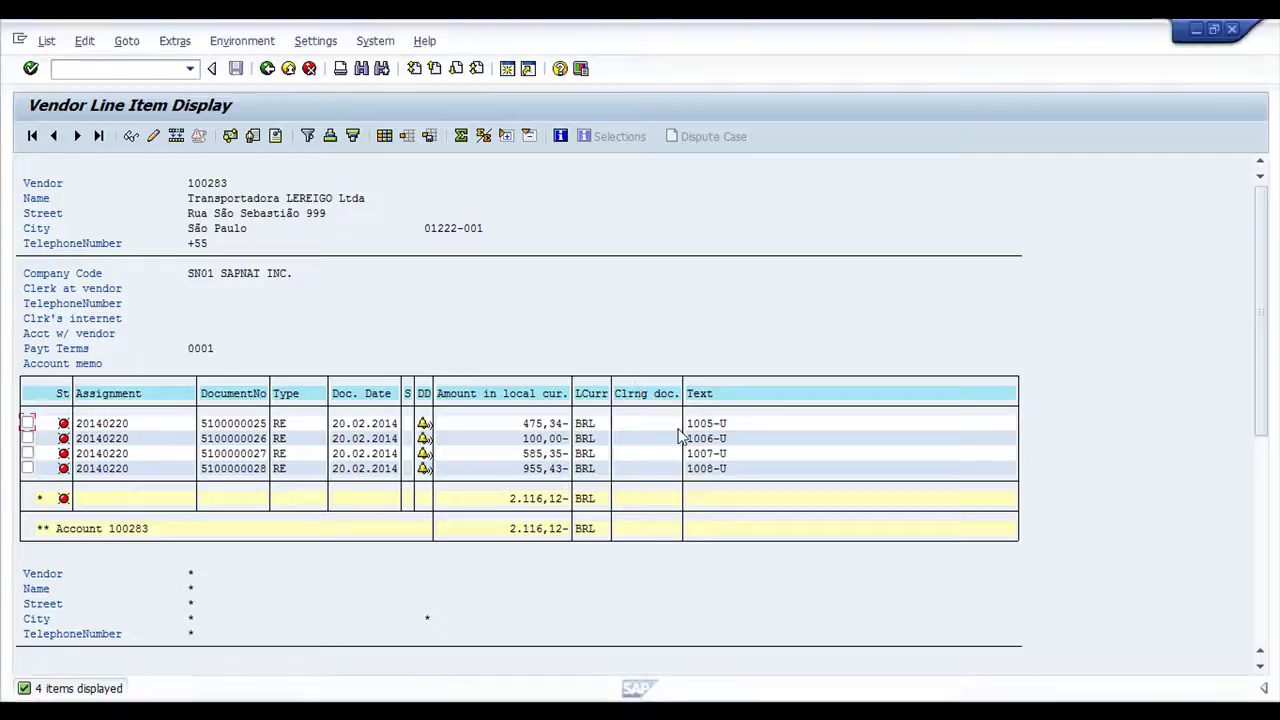
key(alt+Tab)
key(Down)
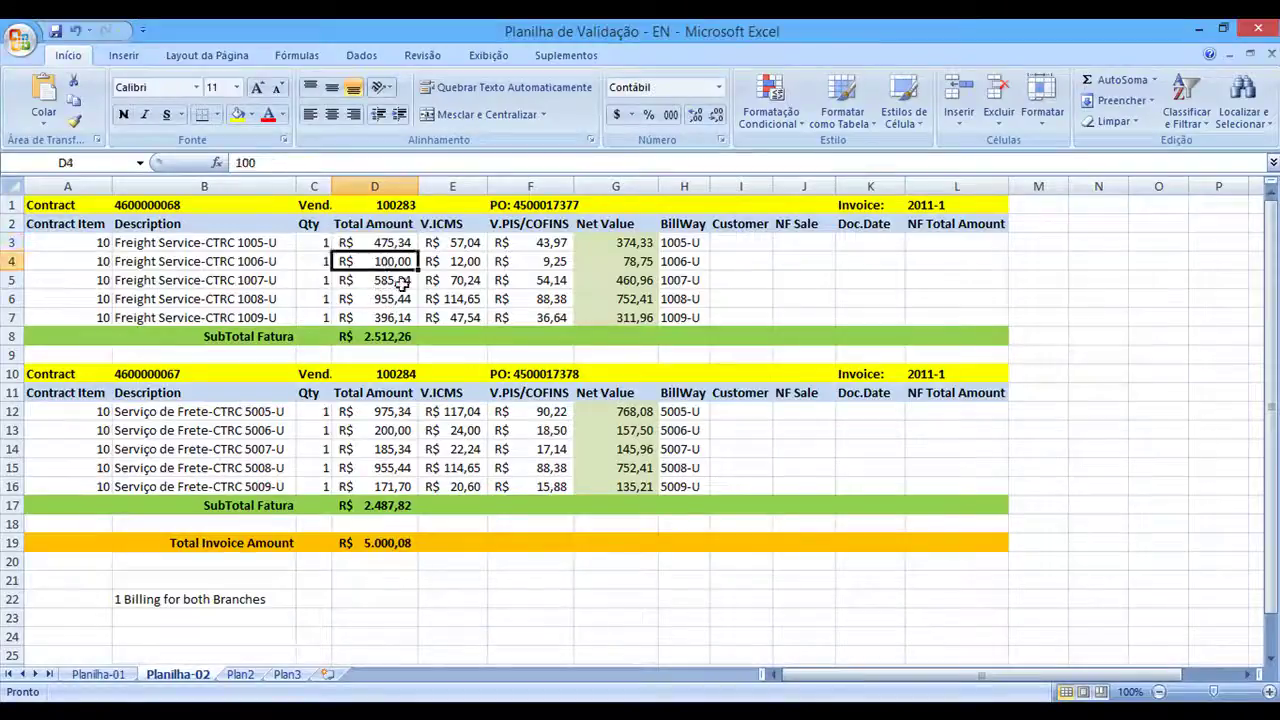
key(alt+Tab)
click(541, 438)
key(alt+Tab)
key(Down)
key(alt+Tab)
click(539, 453)
key(alt+Tab)
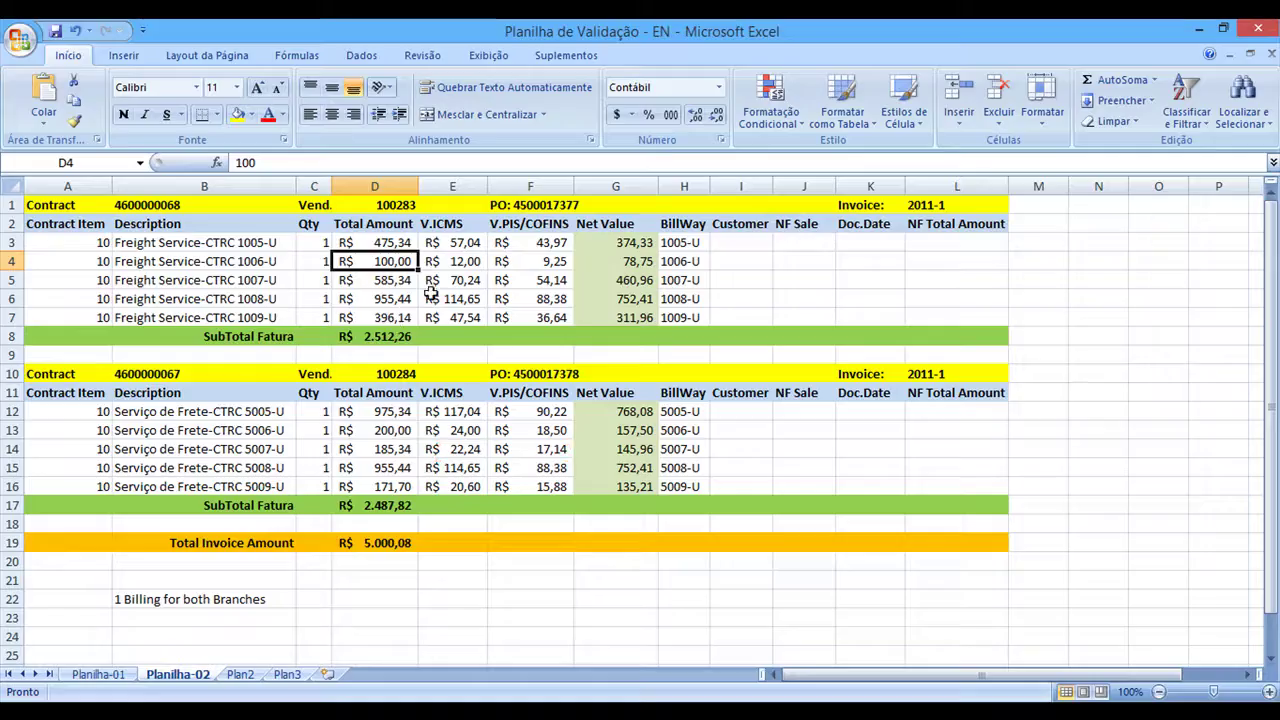
click(202, 317)
click(618, 317)
click(684, 317)
key(alt+Tab)
key(alt+Tab)
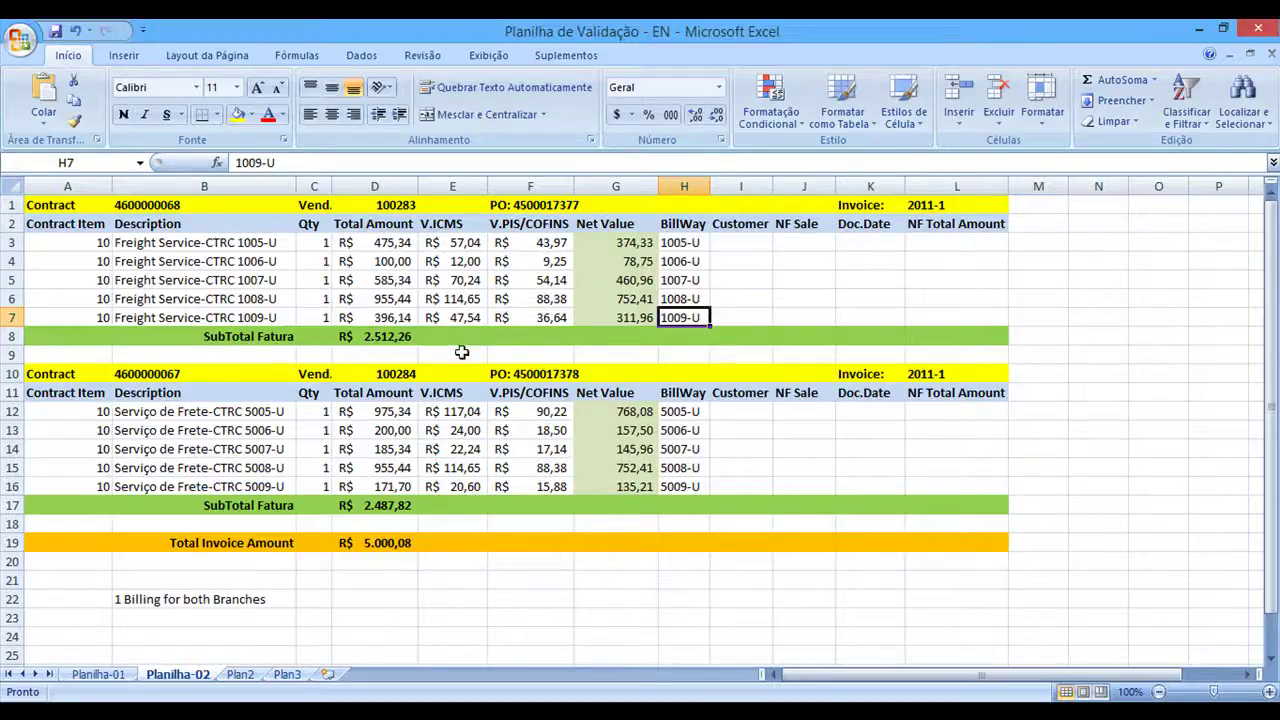
key(alt+Tab)
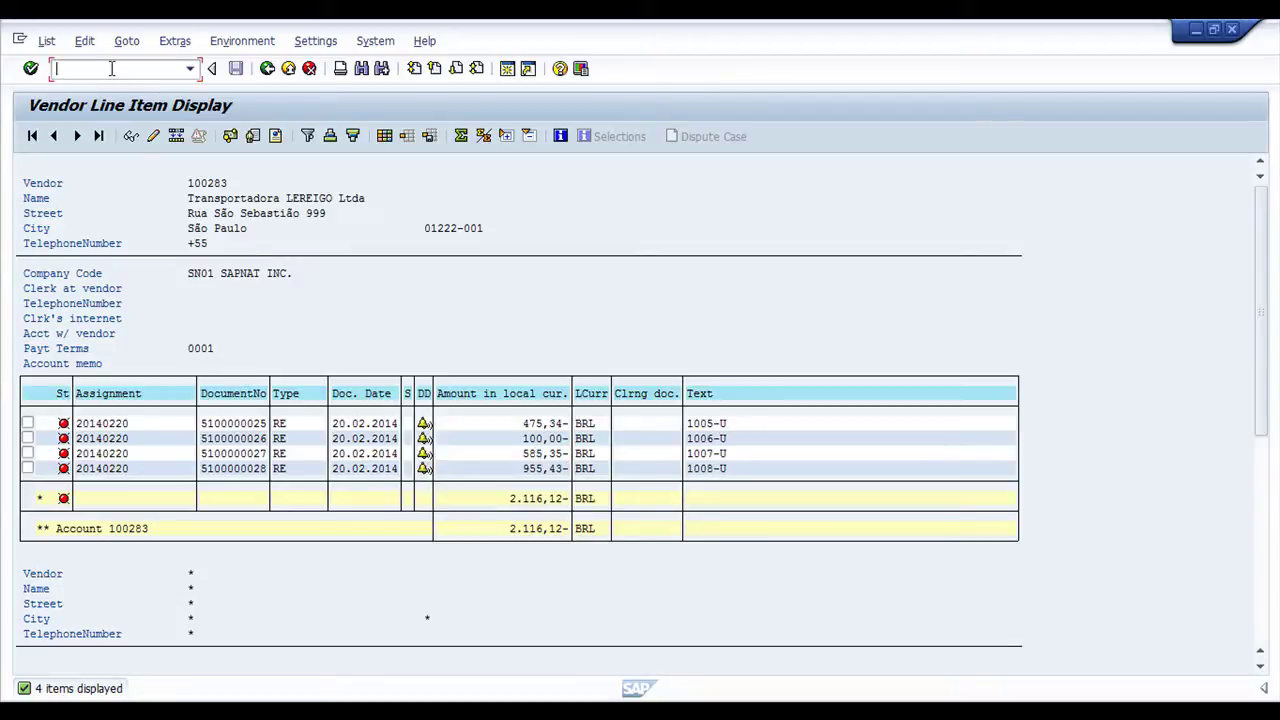
Start a MIRO invoice for the freight purchase order, keeping only item 50 (311,96)
text(/nmiro)
key(Return)
click(290, 479)
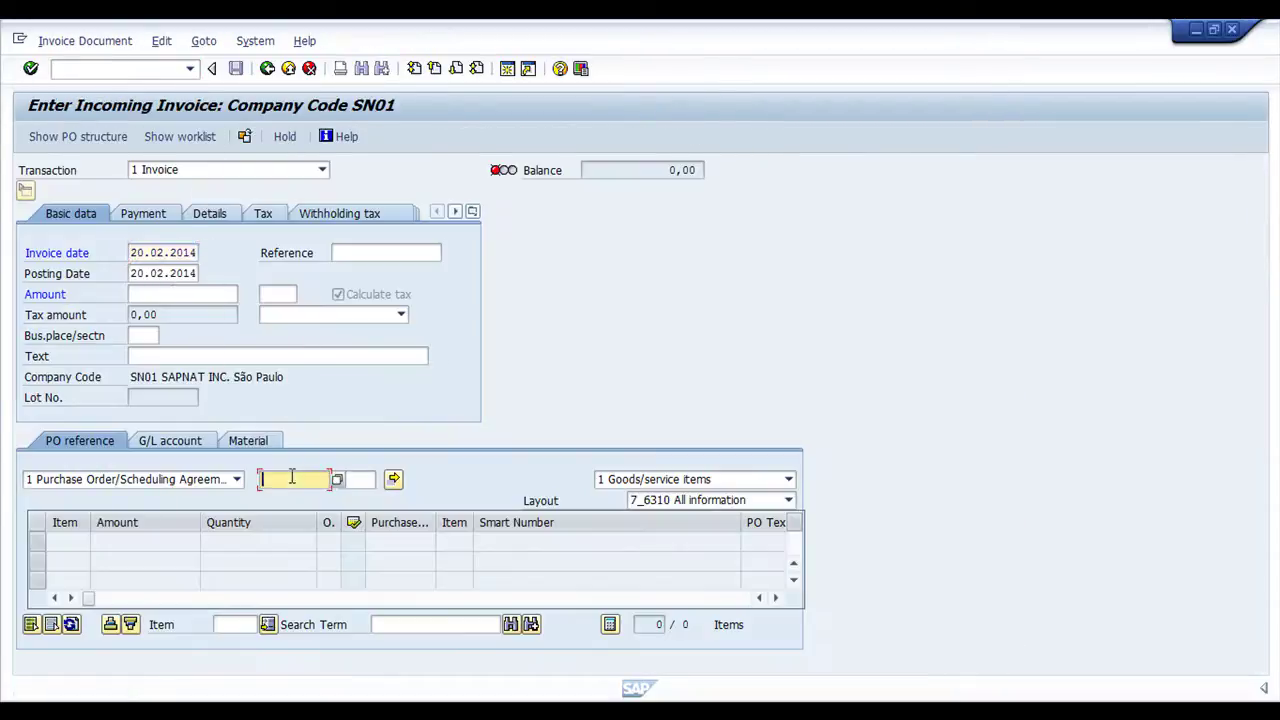
click(306, 509)
key(Return)
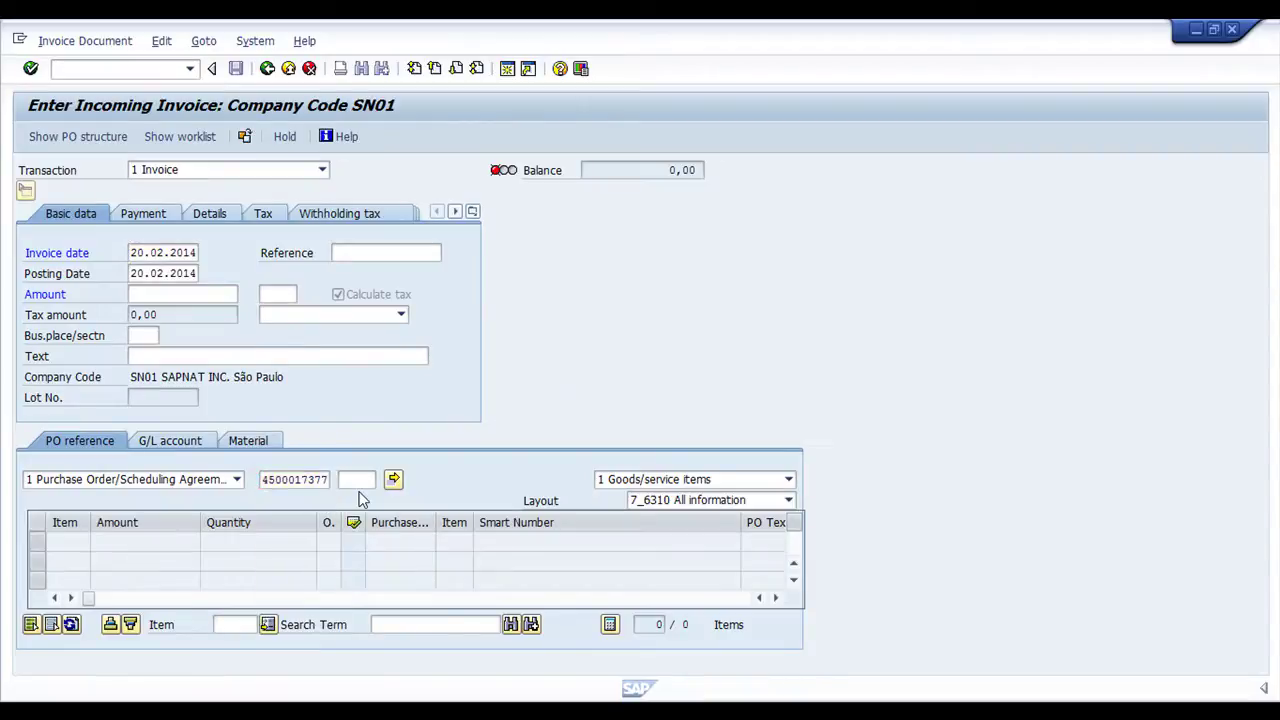
click(793, 580)
click(793, 580)
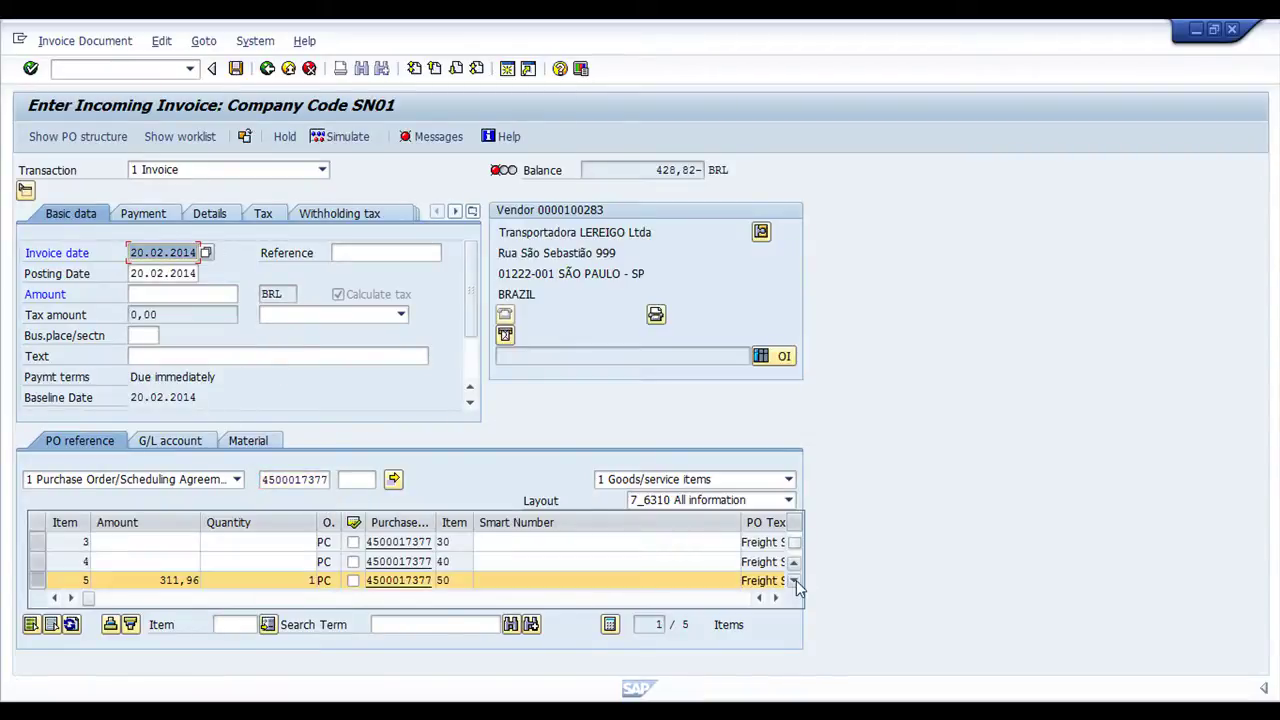
click(71, 624)
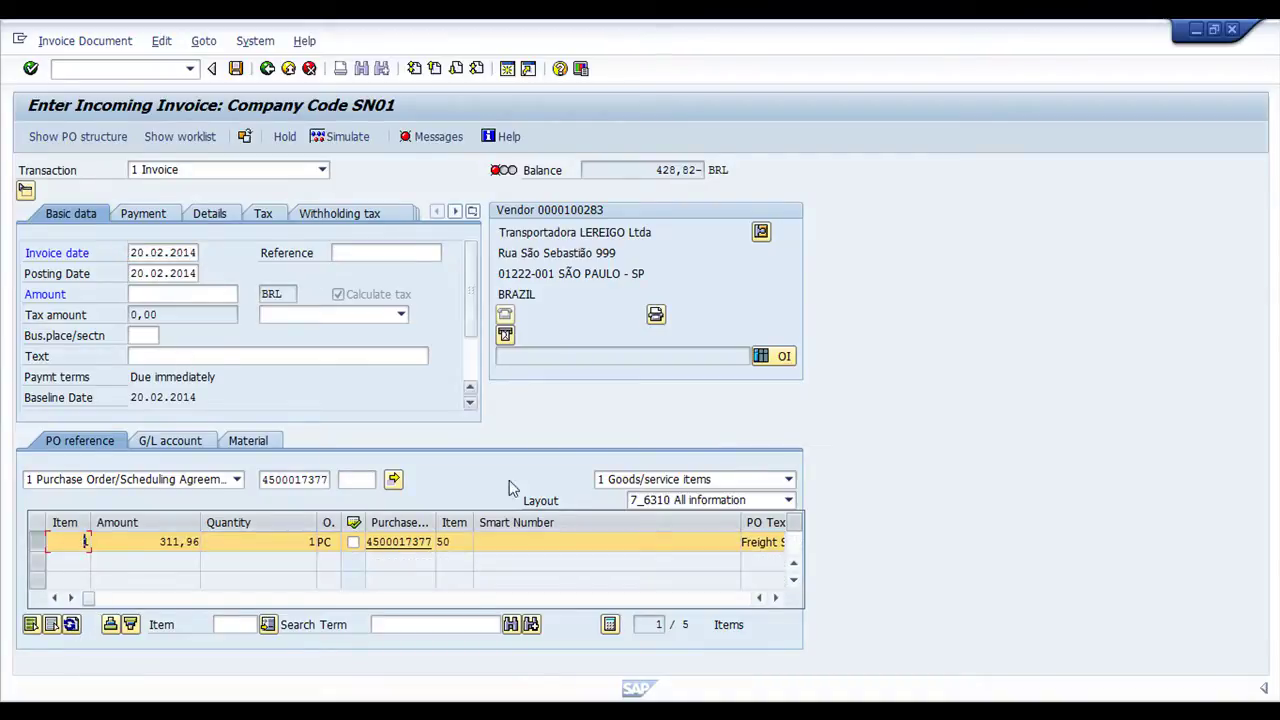
Fill the reference and text with bill 1009-U from the PO text, business place 0100
drag(740, 517, 537, 517)
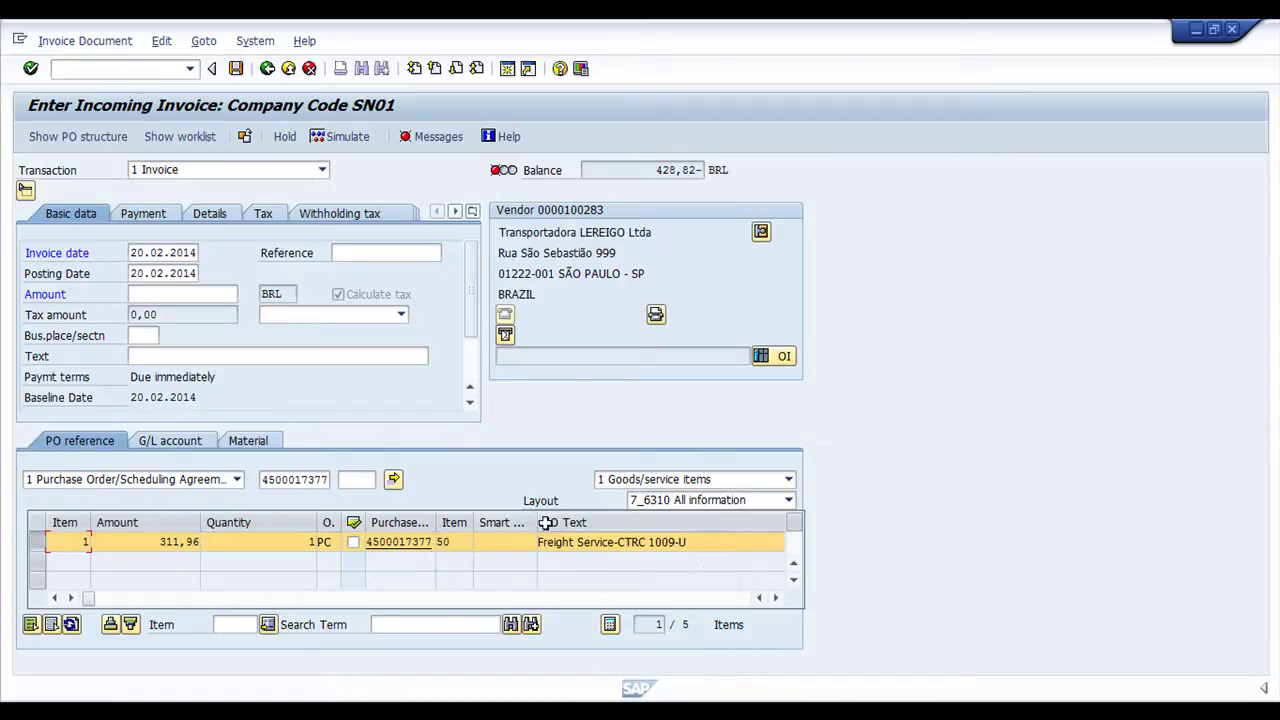
drag(688, 542, 653, 542)
key(ctrl+c)
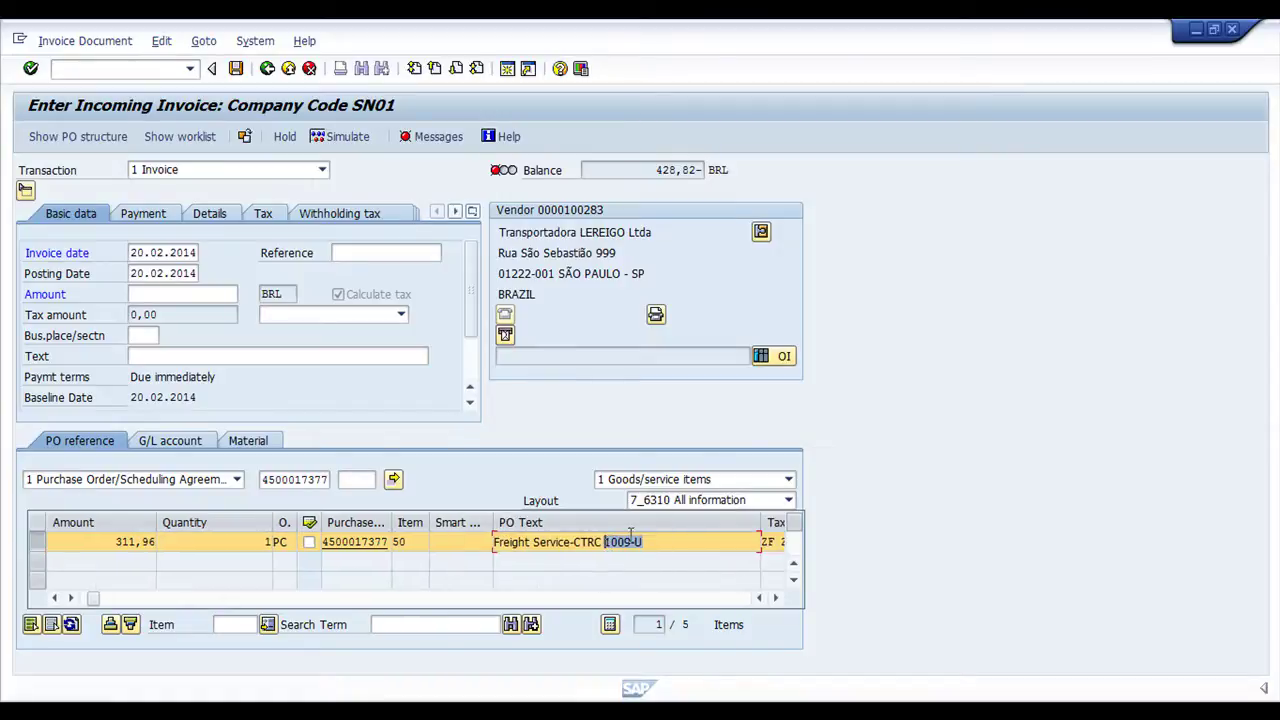
click(357, 254)
key(ctrl+v)
click(145, 335)
text(0100)
click(198, 357)
key(ctrl+v)
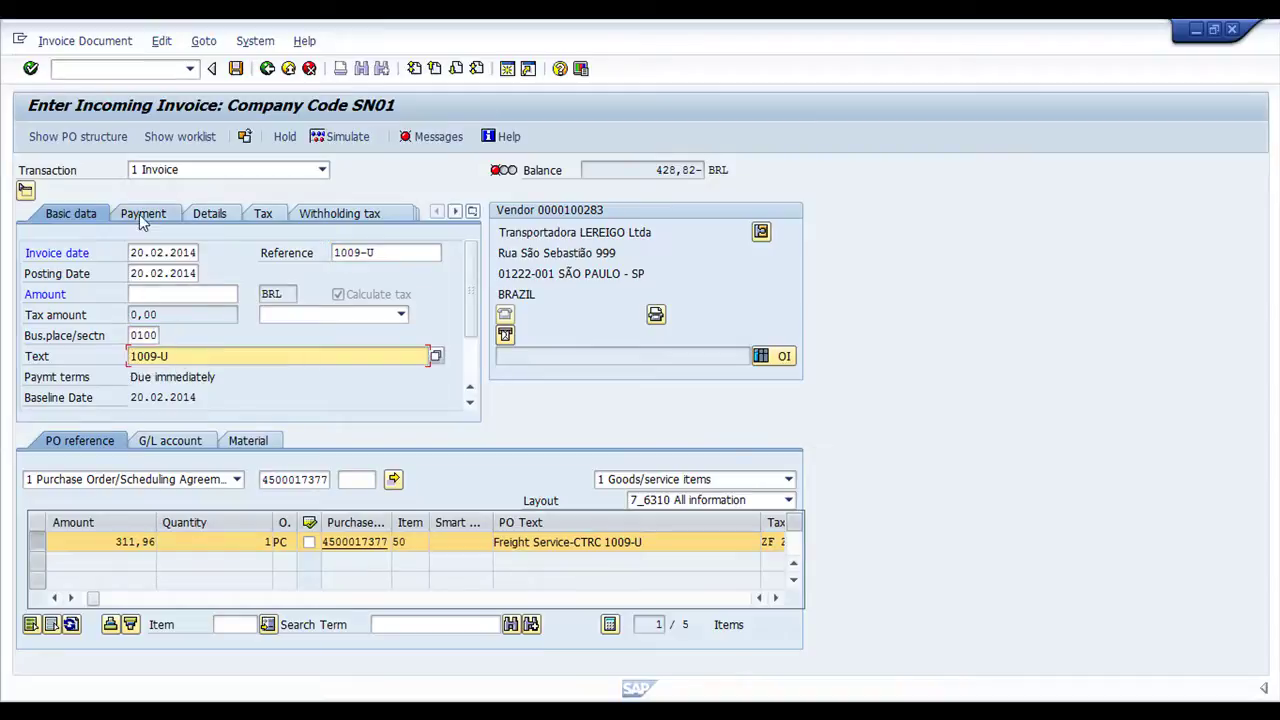
On the Details tab, set NF type C1 and business area 0100
click(209, 213)
click(143, 398)
click(145, 413)
click(386, 314)
click(386, 331)
Copy the 396,15 balance and set the header text to 1009-U
key(Return)
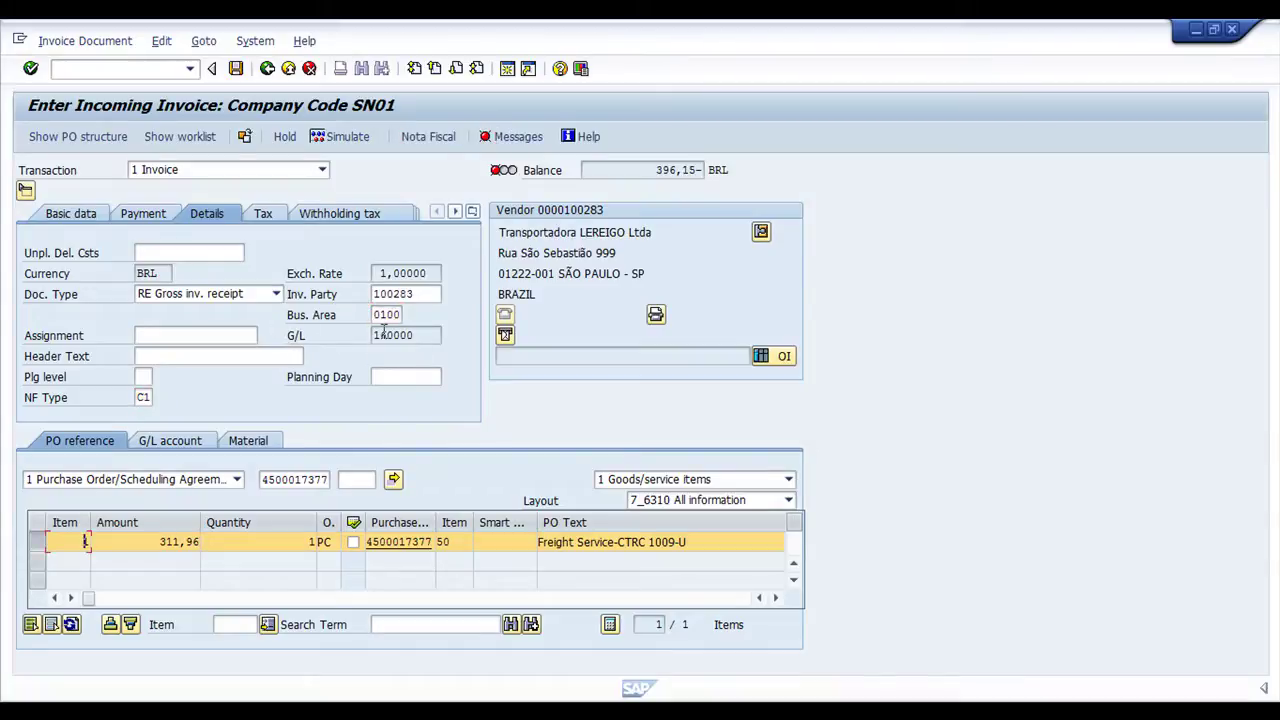
drag(655, 168, 695, 182)
key(ctrl+c)
click(158, 356)
click(187, 383)
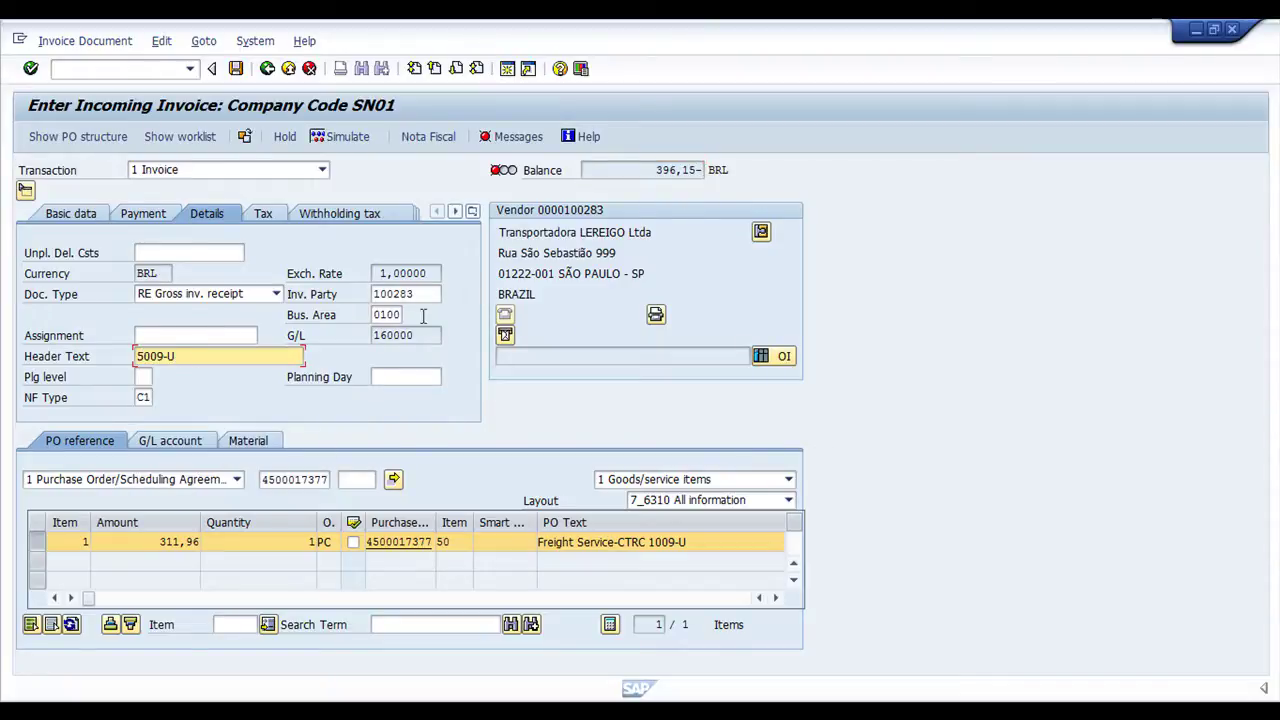
click(142, 357)
key(BackSpace)
text(1)
key(Return)
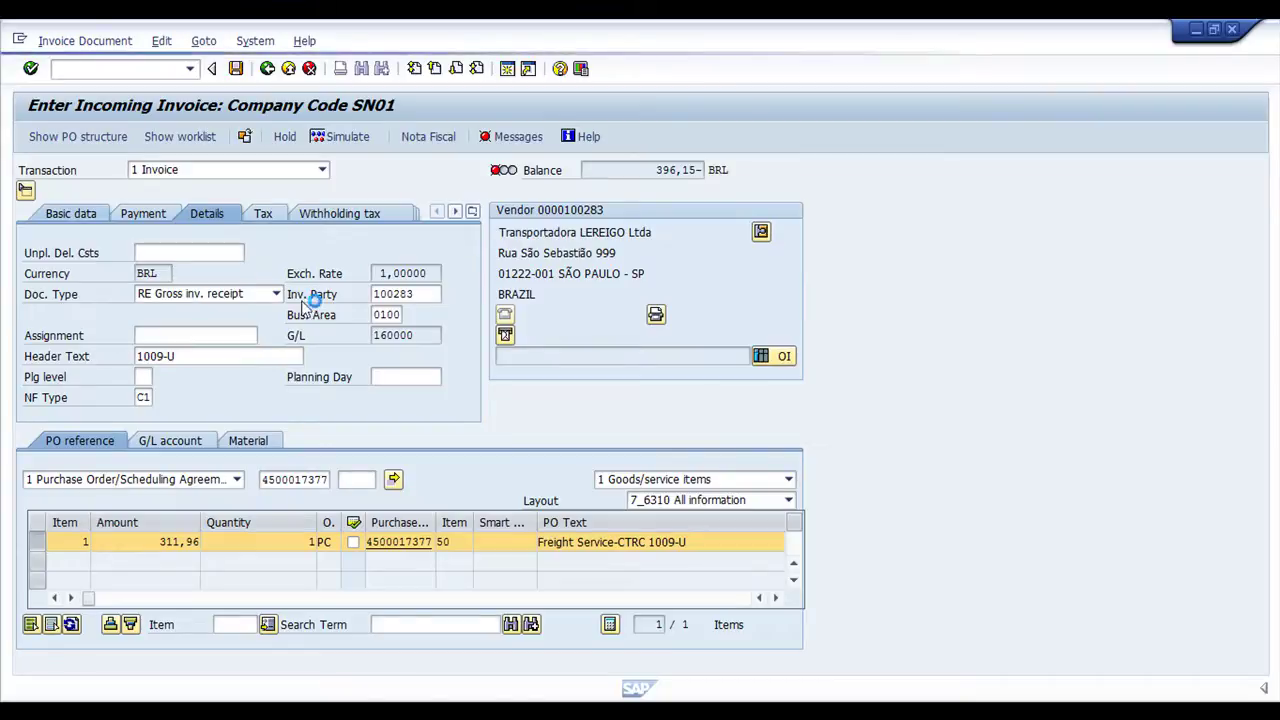
Enter the 396,15 invoice amount, dismiss the duplicate warning, and post the invoice
text(396,15)
key(Return)
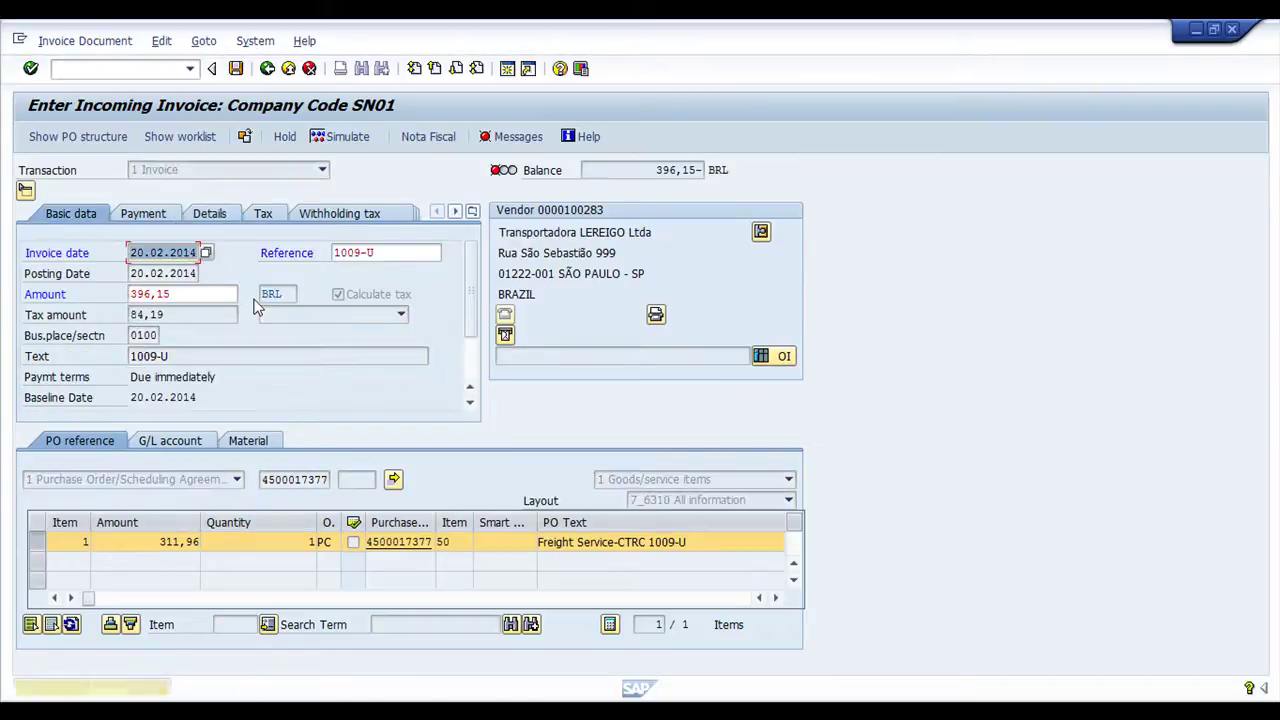
key(Return)
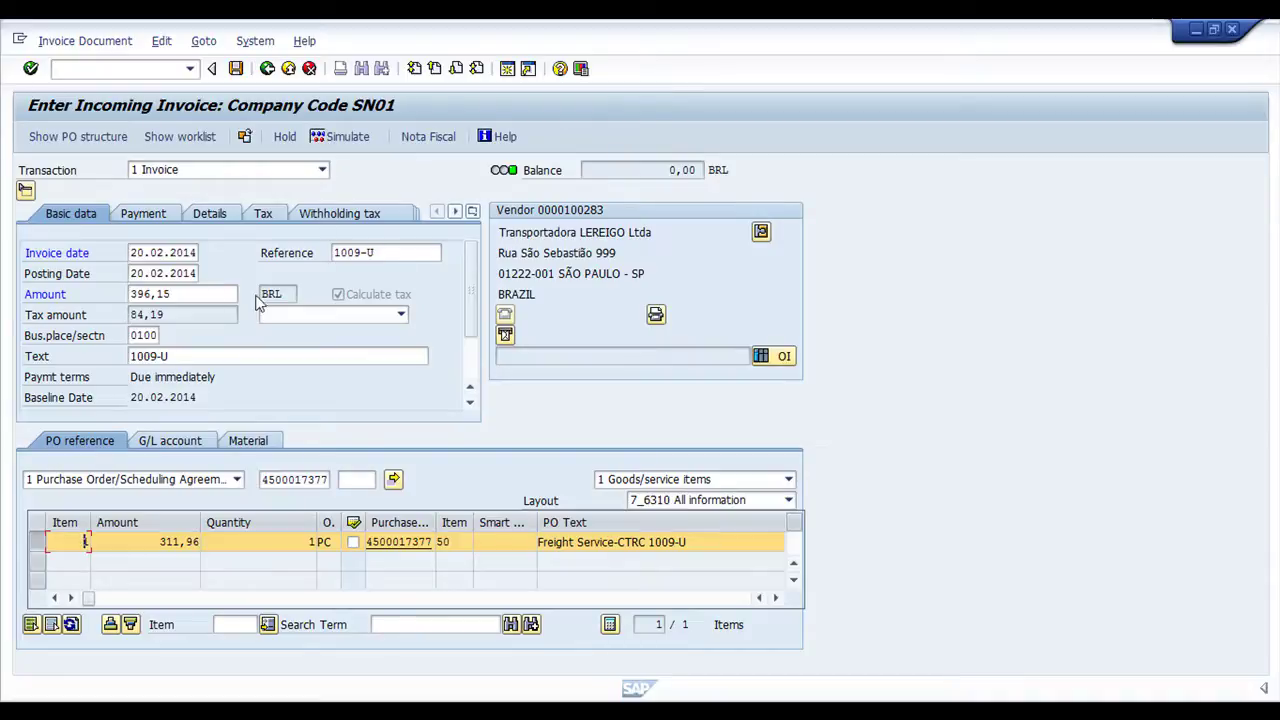
click(236, 68)
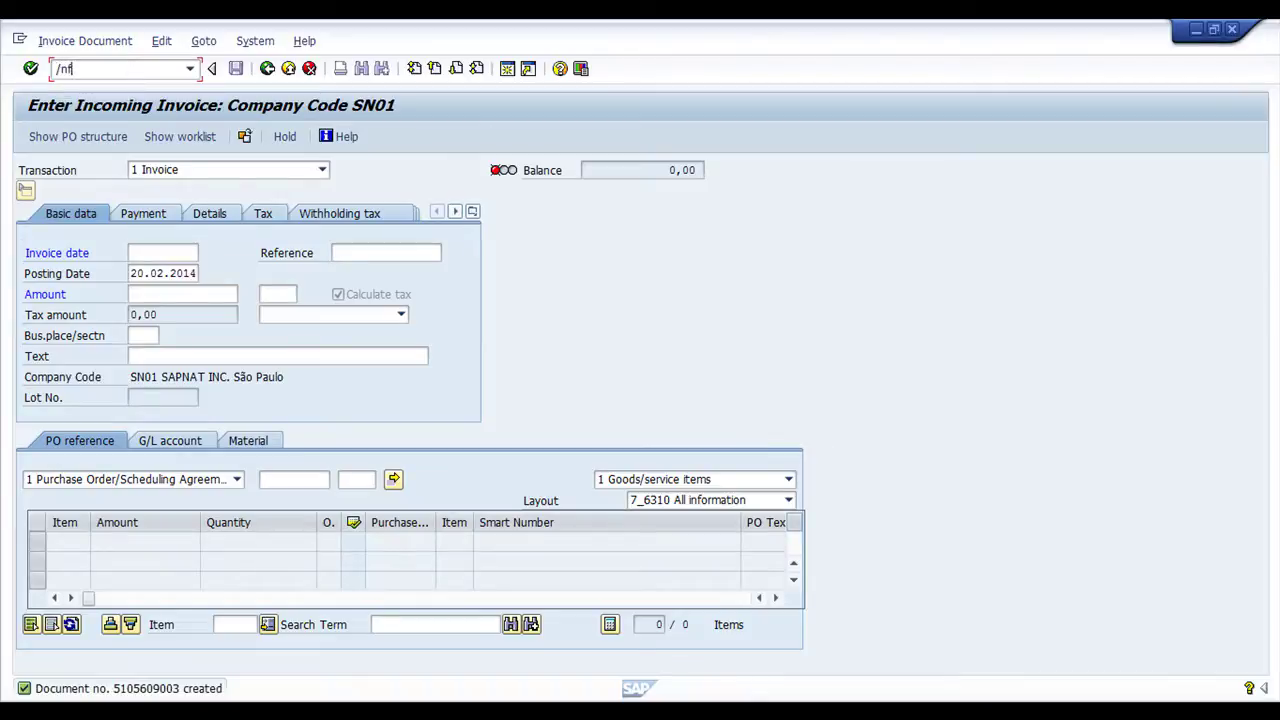
List vendor 100283's five open invoices (2.512,27-) and compare them with the spreadsheet subtotal
key(Return)
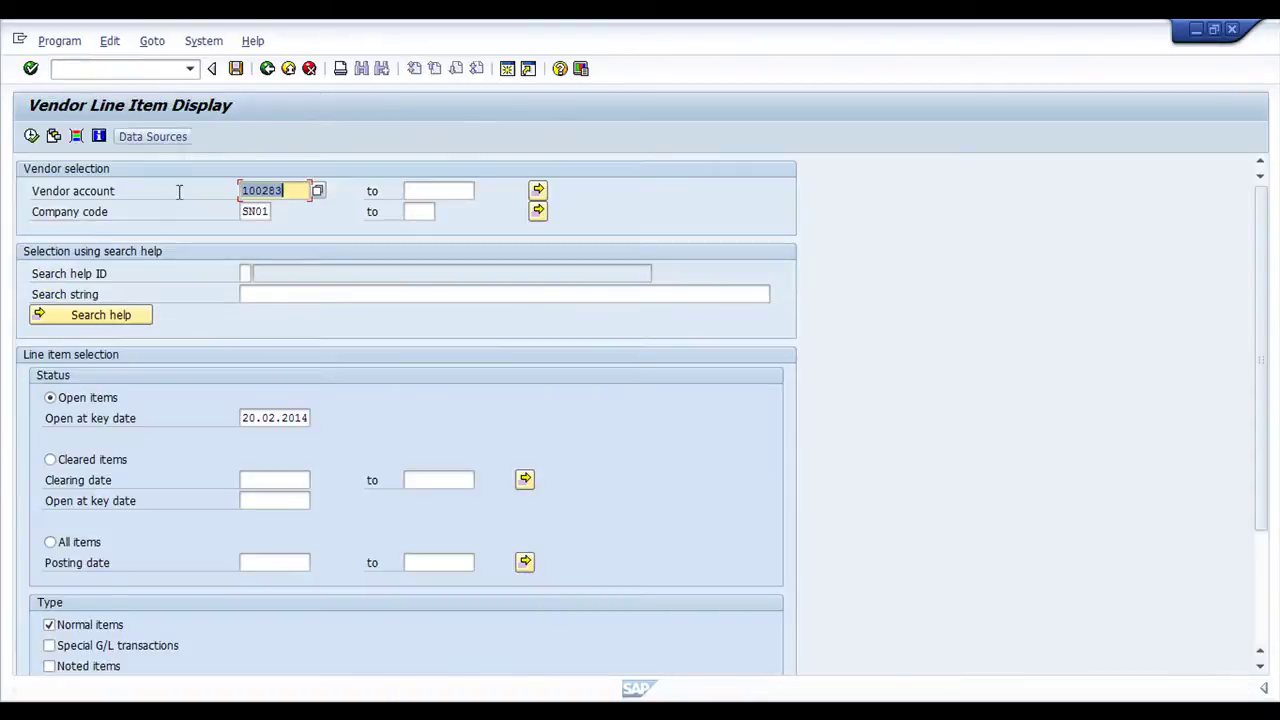
click(31, 136)
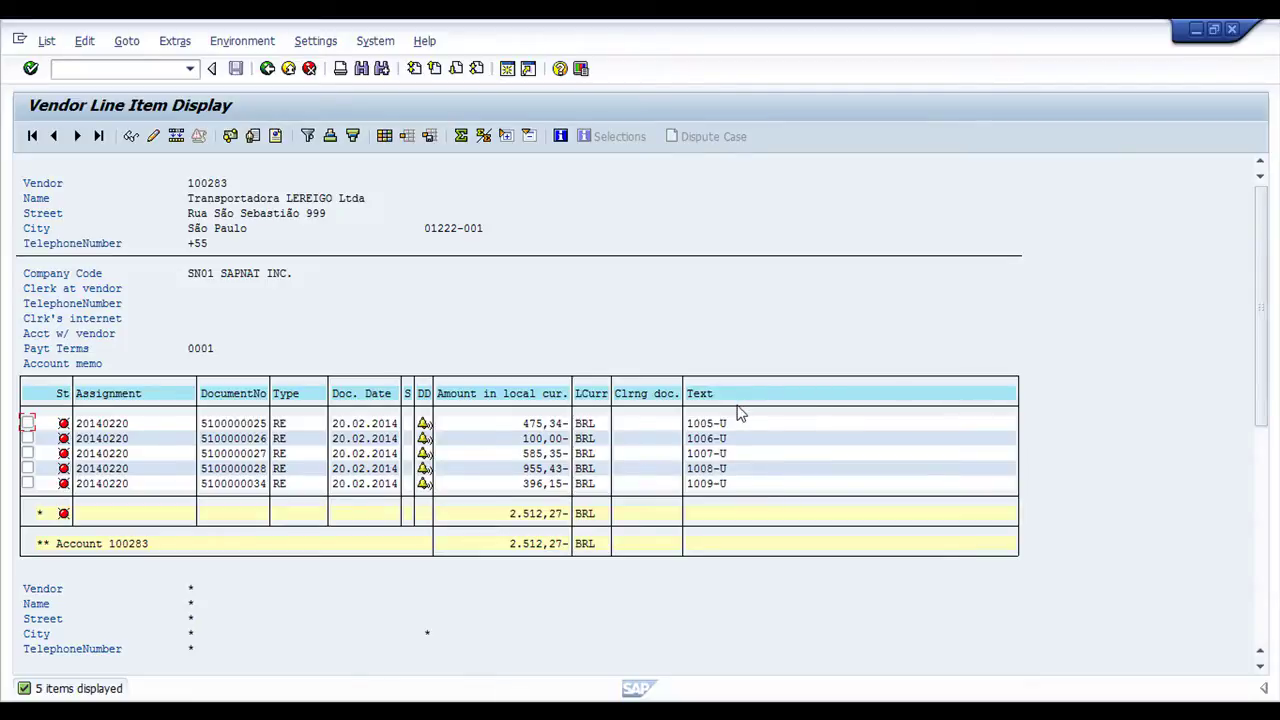
click(514, 517)
key(alt+Tab)
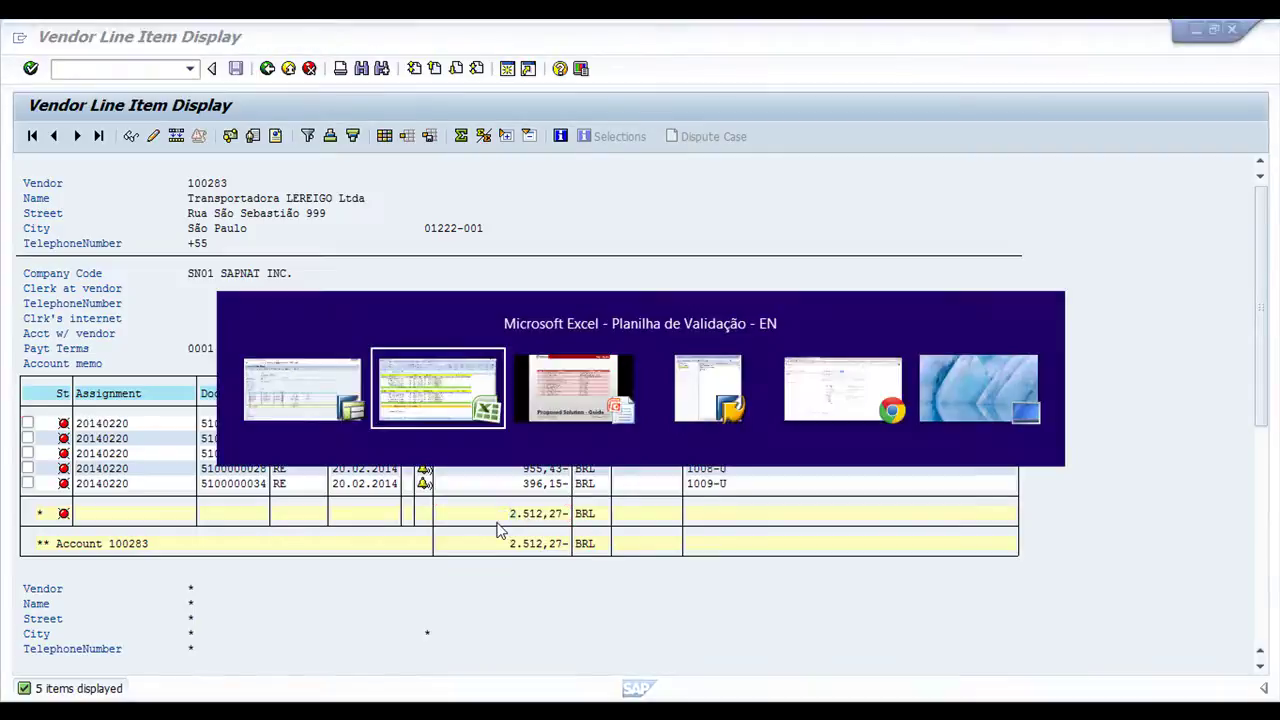
click(393, 337)
key(alt+Tab)
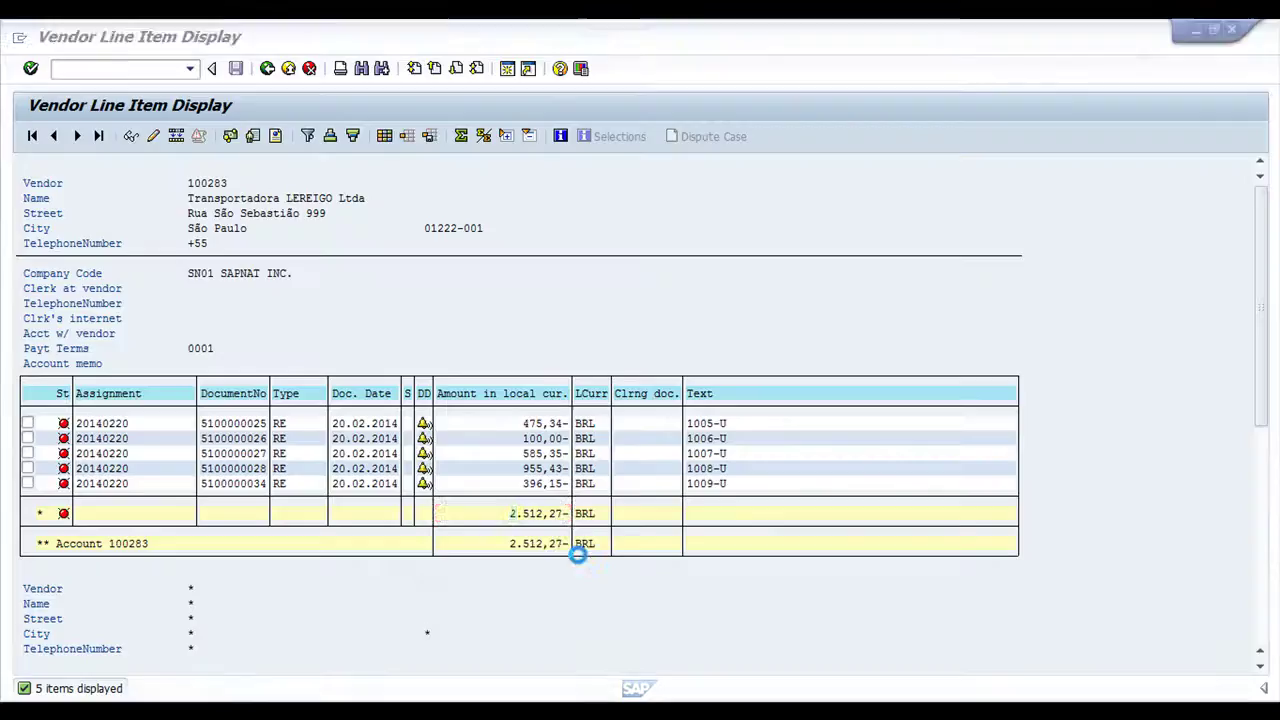
key(alt+Tab)
key(alt+Tab)
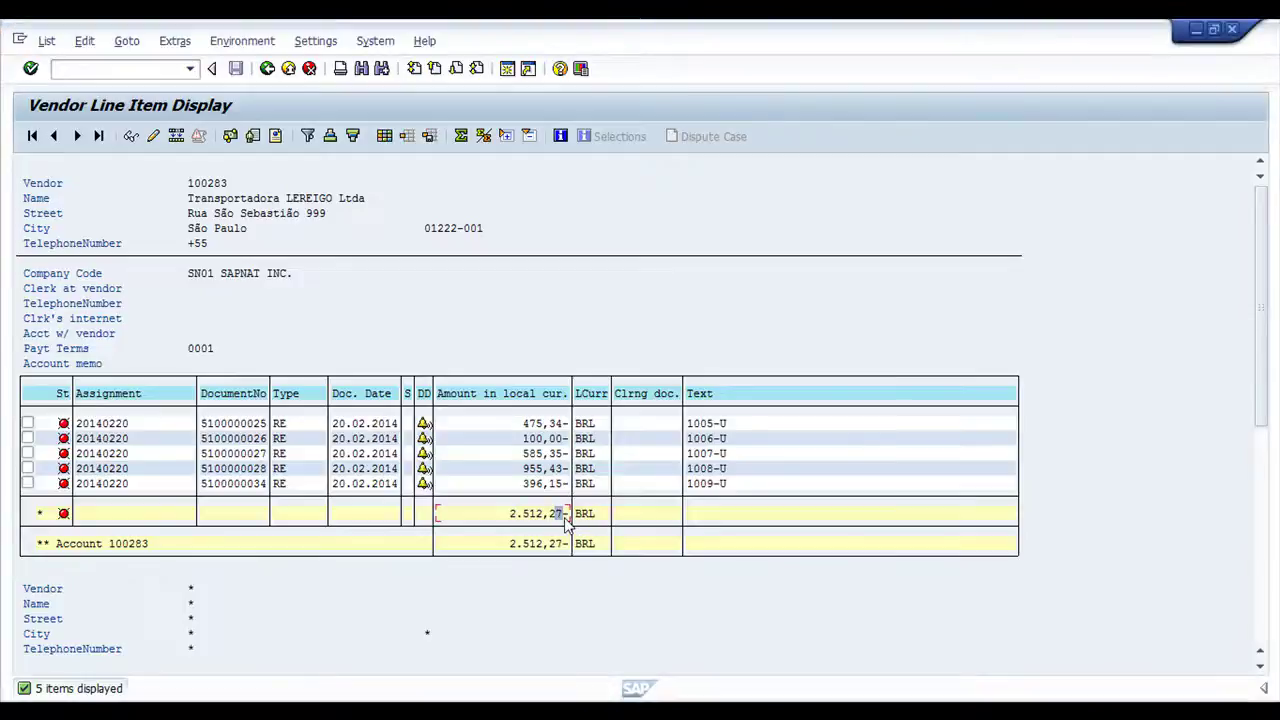
key(alt+Tab)
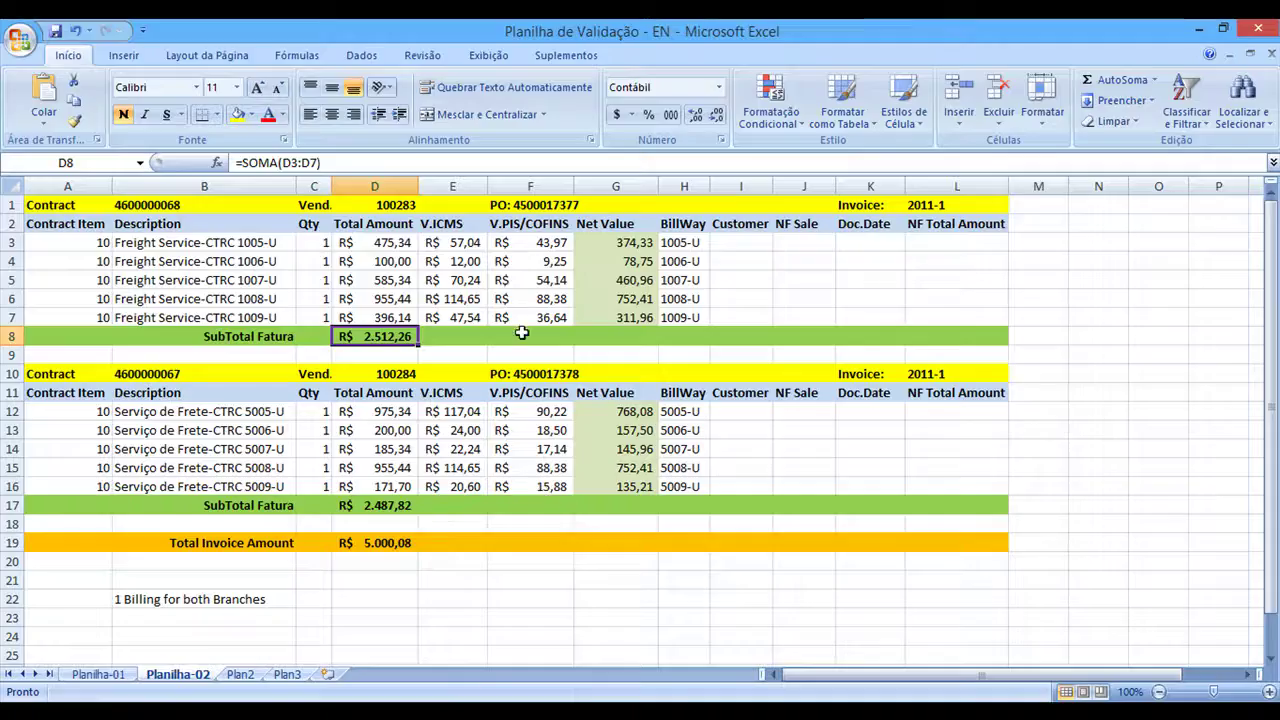
Compare the spreadsheet's bills 1005-U to 1009-U, their amounts and subtotal with SAP
drag(690, 243, 691, 316)
key(alt+Tab)
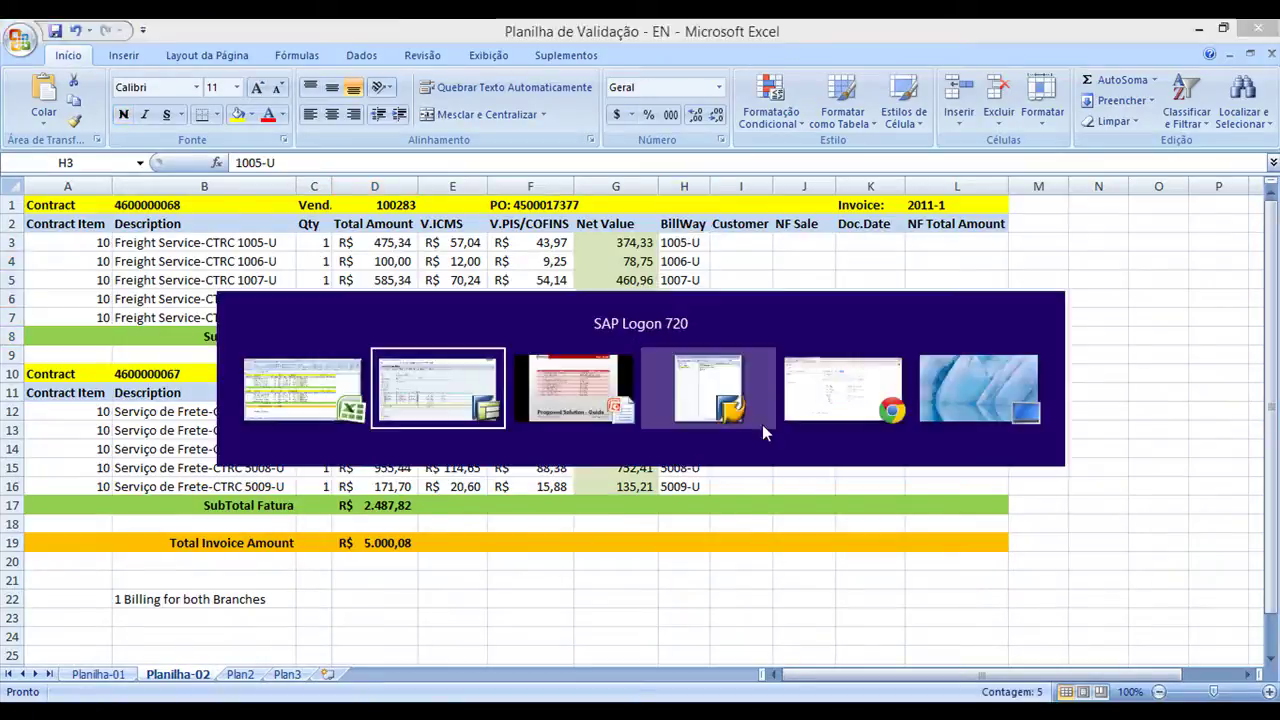
key(alt+Tab)
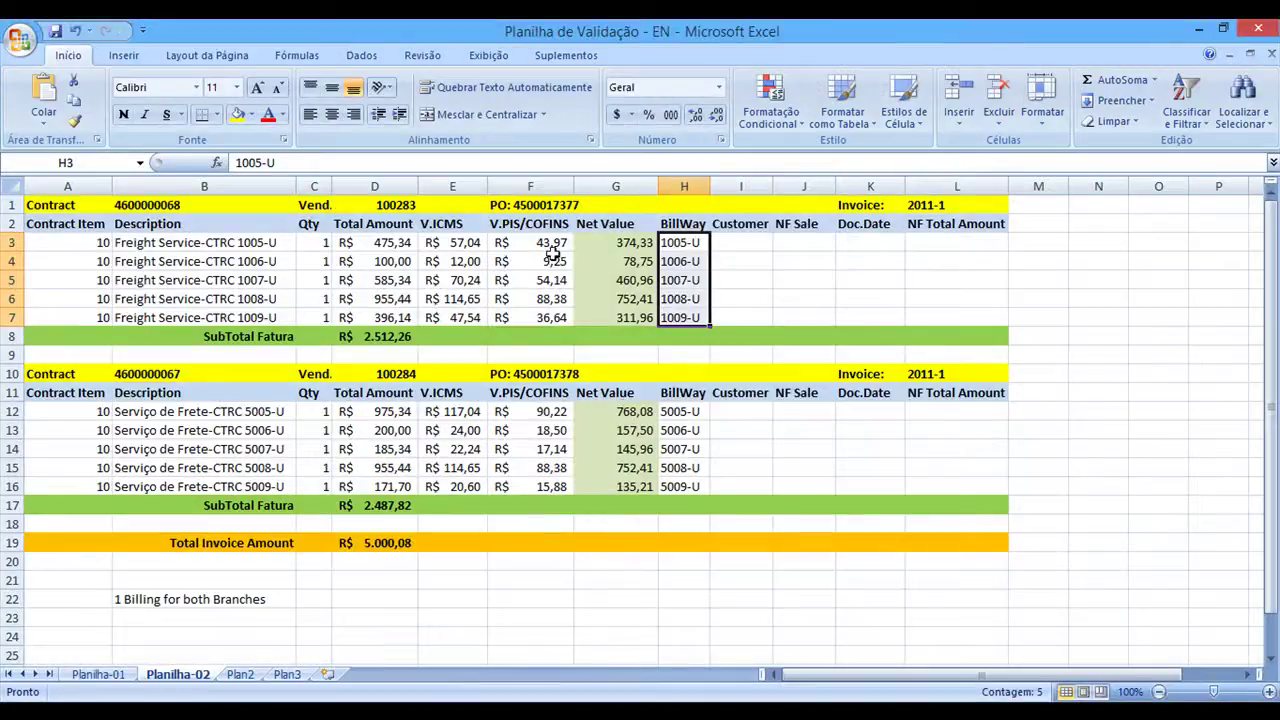
drag(384, 242, 400, 318)
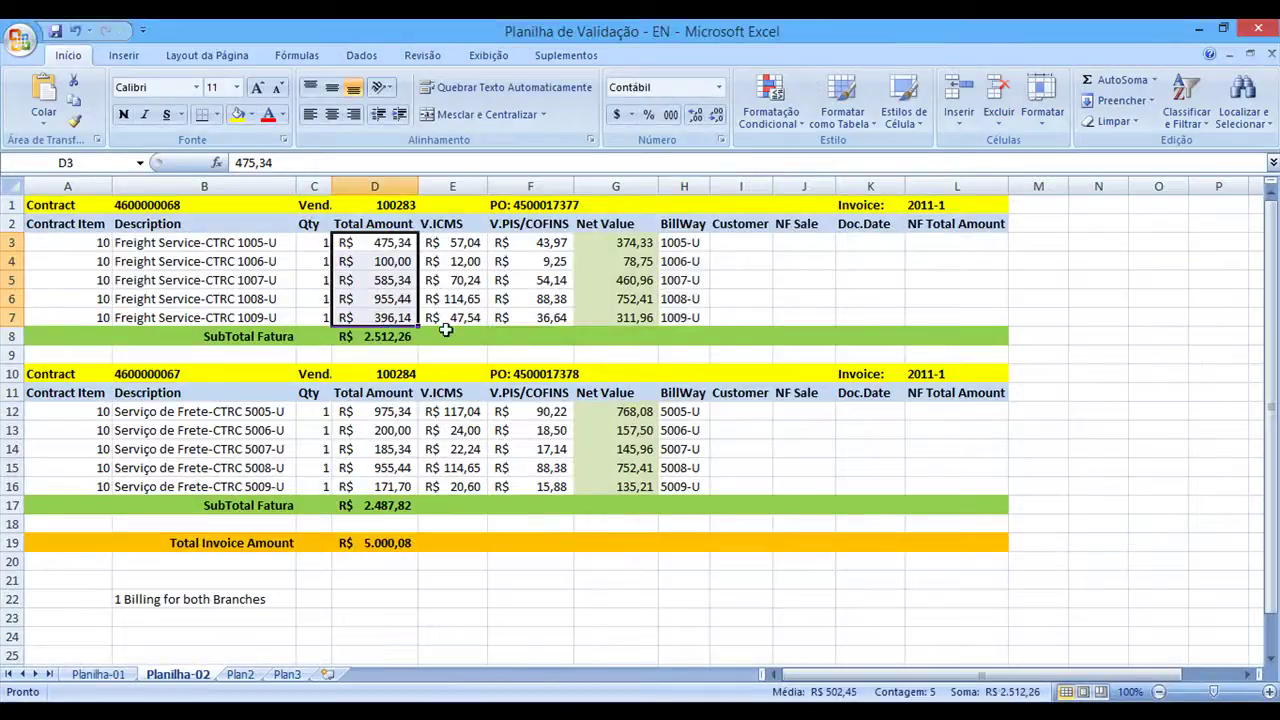
key(alt+Tab)
key(alt+Tab)
click(386, 337)
key(alt+Tab)
key(alt+Tab)
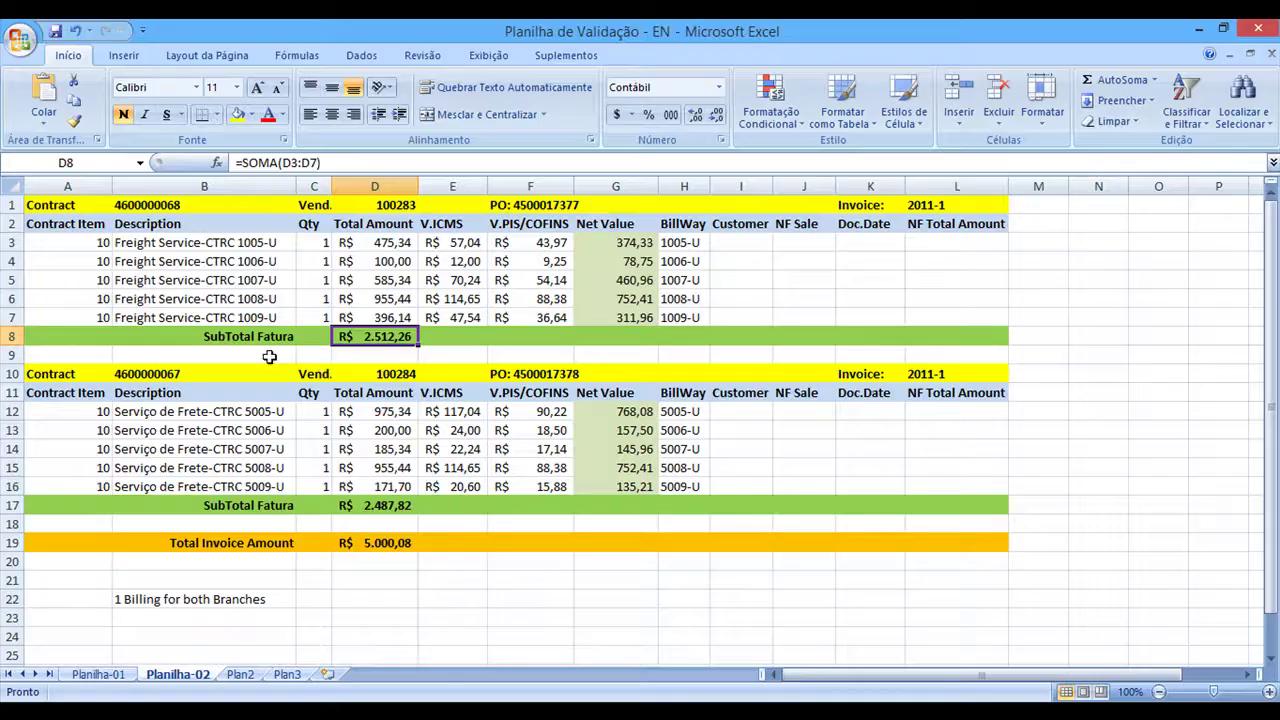
click(255, 340)
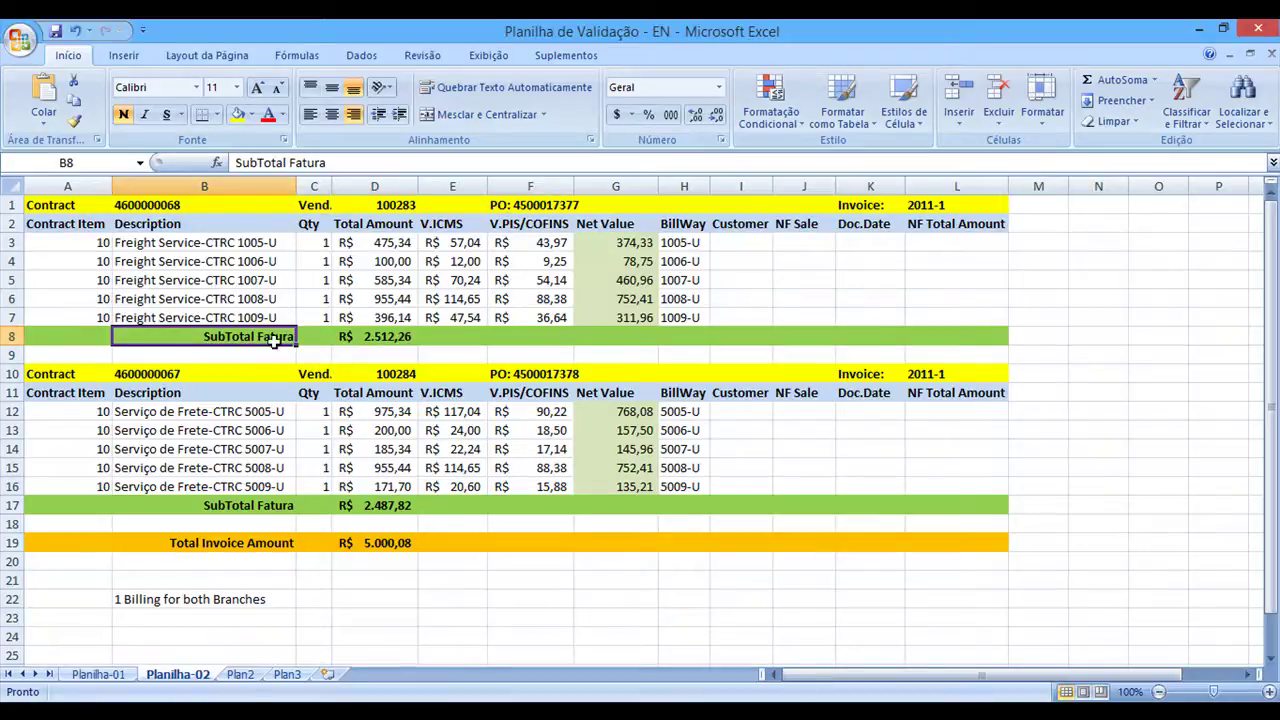
Copy vendor 100284 from the spreadsheet and list its open items in FBL1N
click(932, 207)
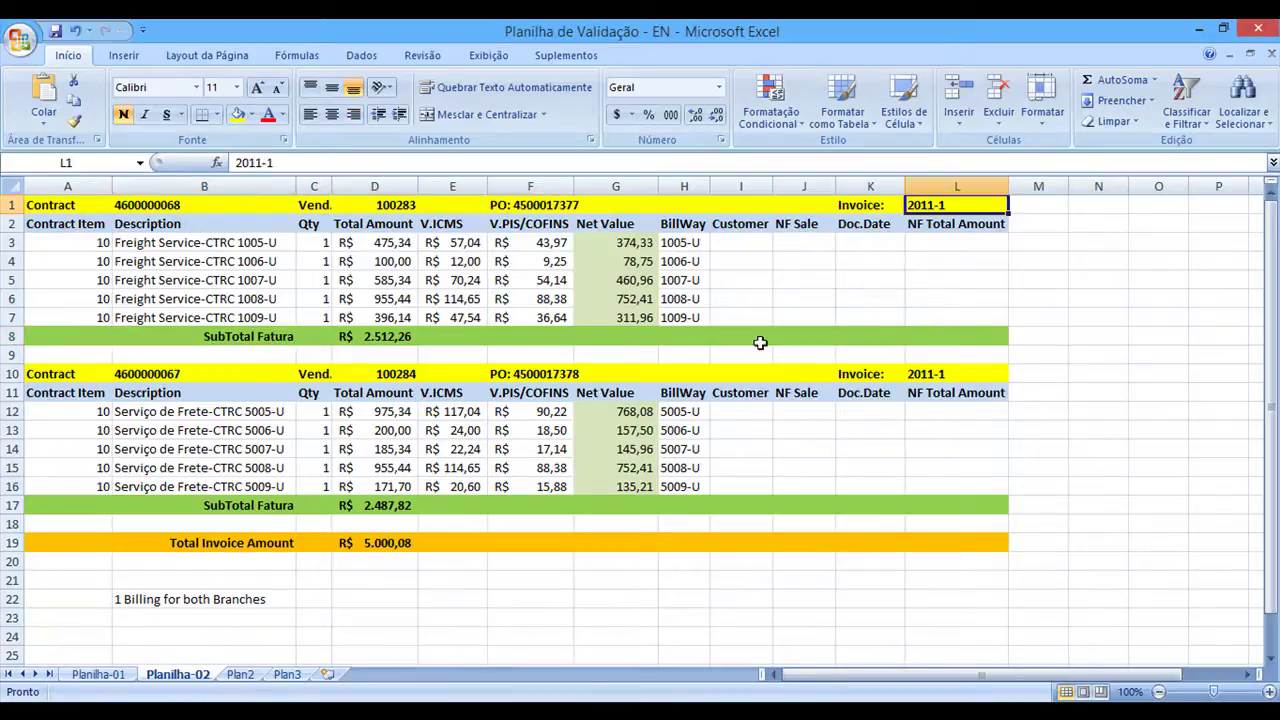
click(125, 374)
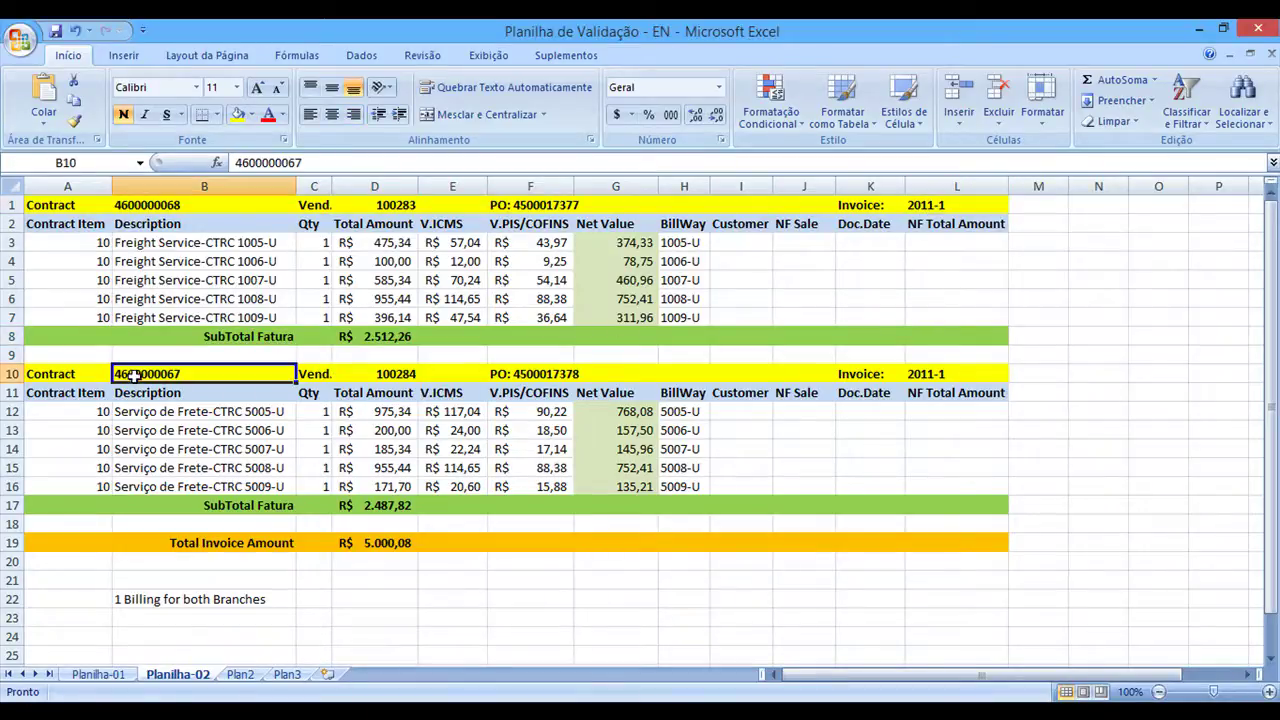
click(392, 375)
double_click(255, 162)
key(ctrl+c)
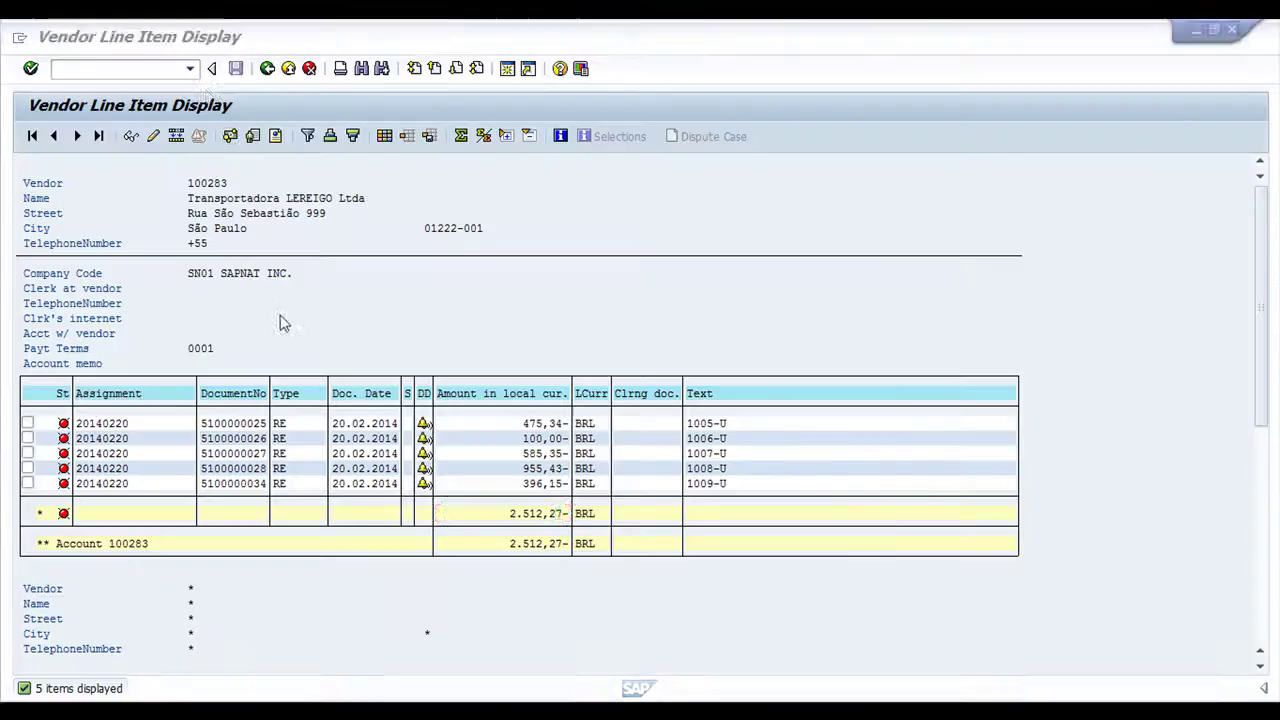
key(alt+Tab)
click(267, 68)
double_click(297, 193)
key(ctrl+v)
click(32, 136)
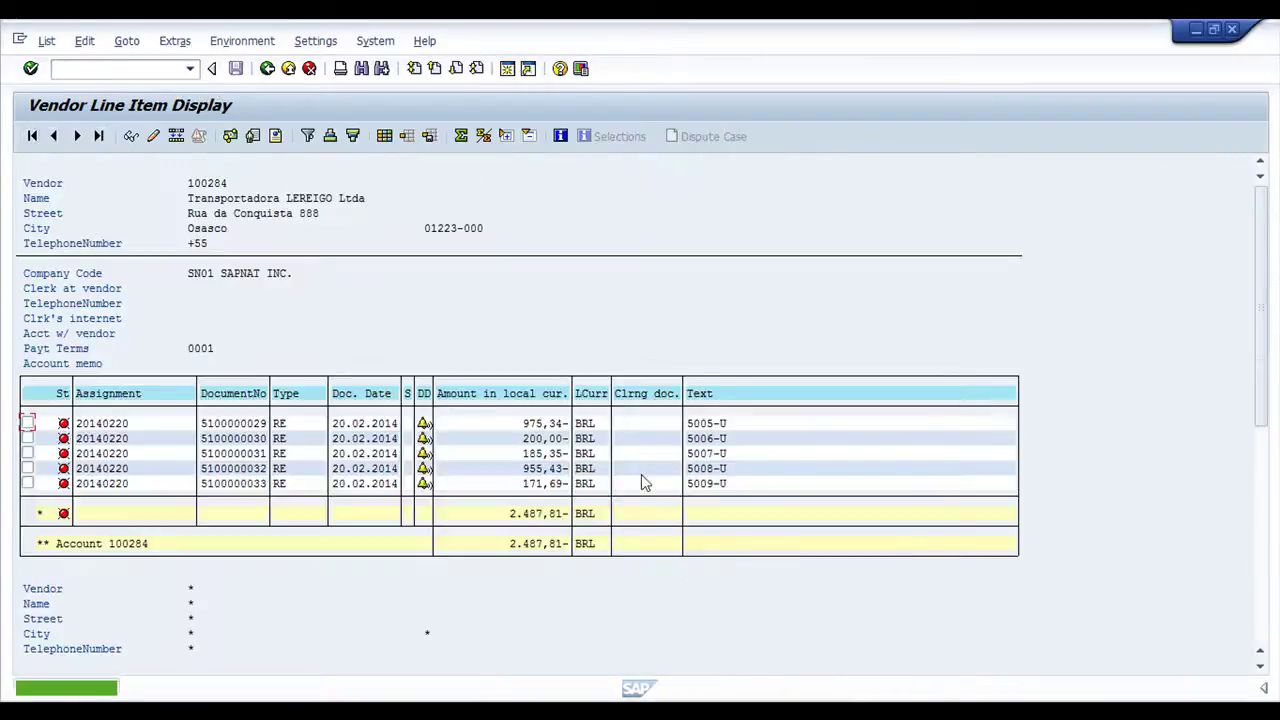
Compare vendor 100284's 2.487,81- account total with the second contract's spreadsheet subtotal
key(alt+Tab)
click(385, 507)
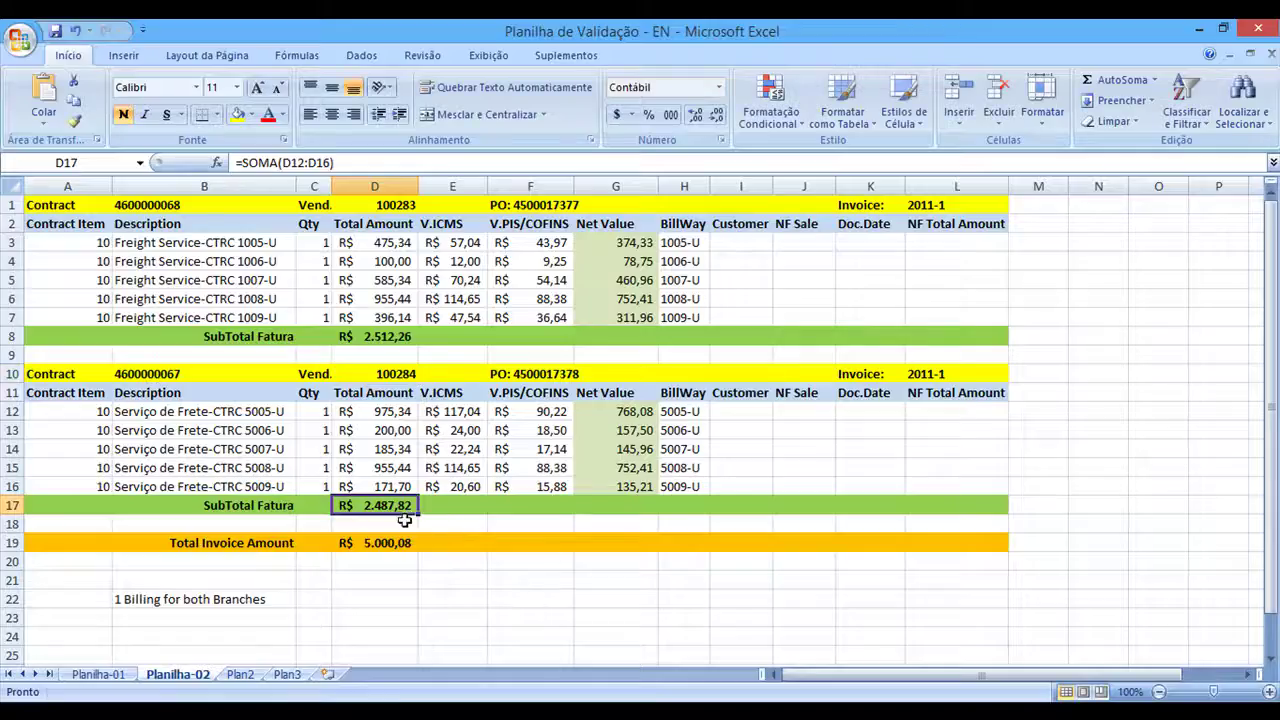
key(alt+Tab)
click(563, 548)
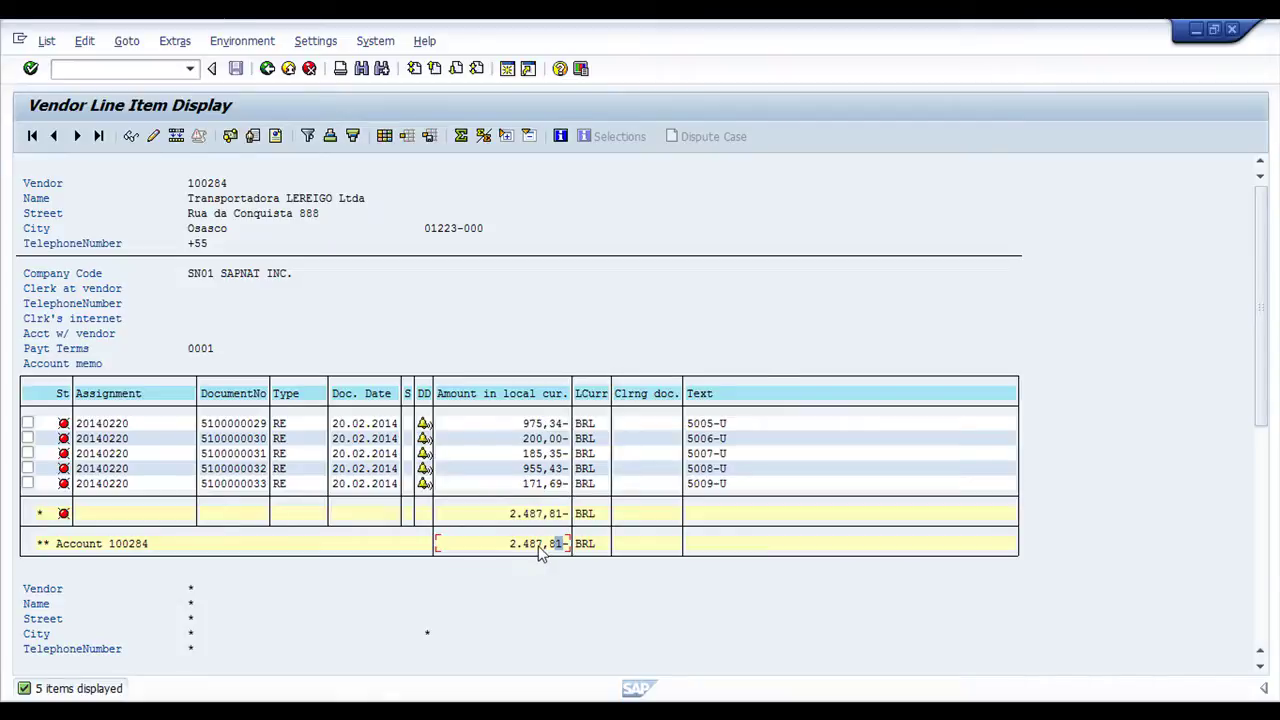
Sum the two contract subtotals and check the 5.000,08 Total Invoice Amount formula
key(alt+Tab)
click(400, 336)
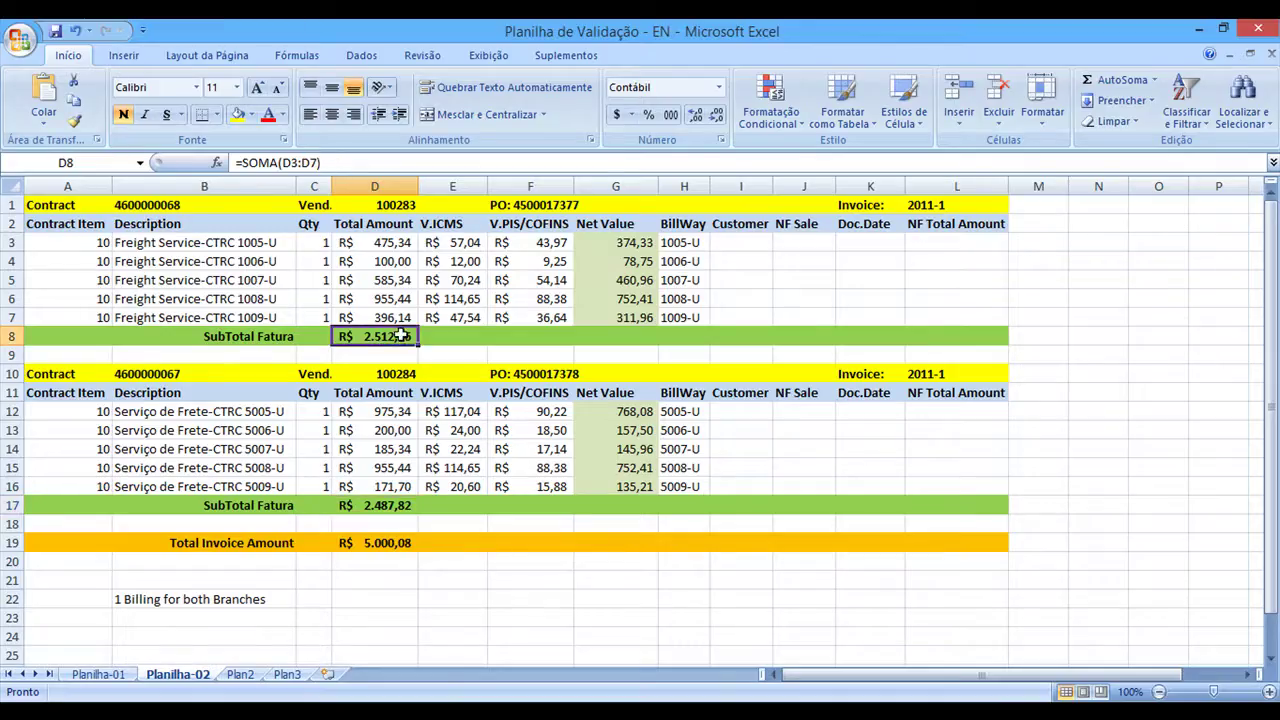
click(396, 505)
click(398, 336)
click(396, 505)
click(405, 338)
ctrl+click(400, 505)
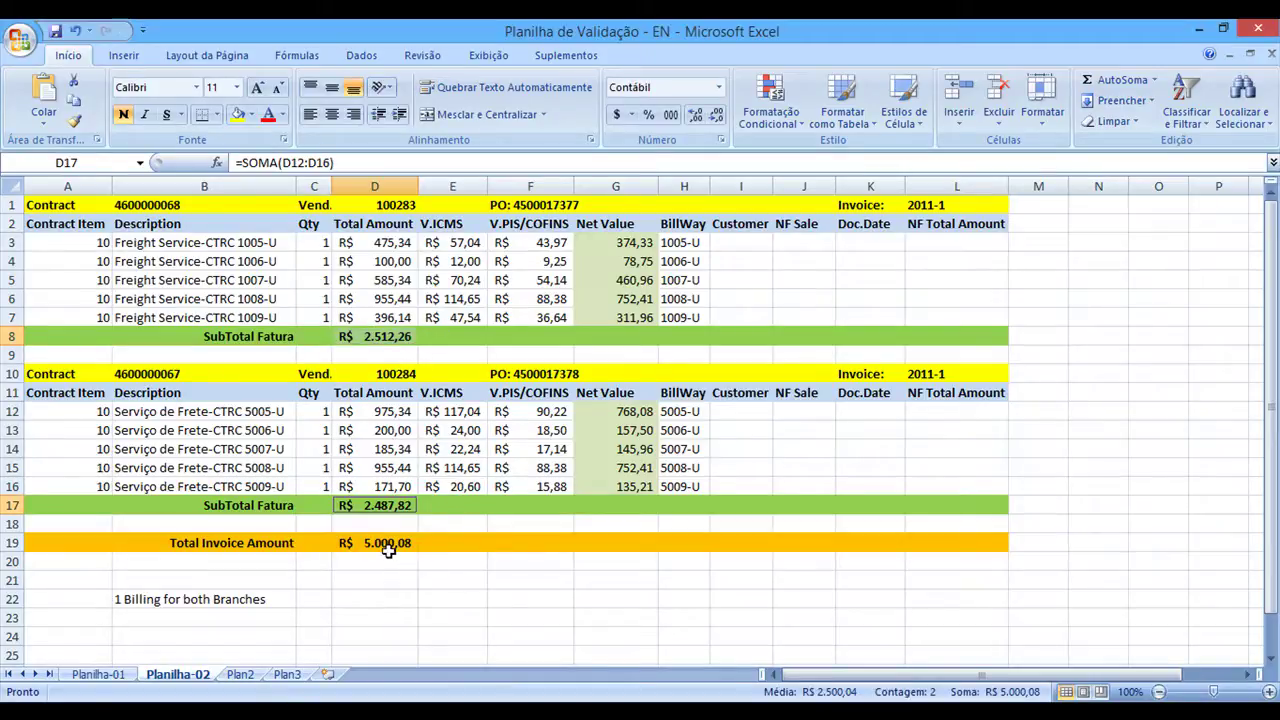
click(383, 543)
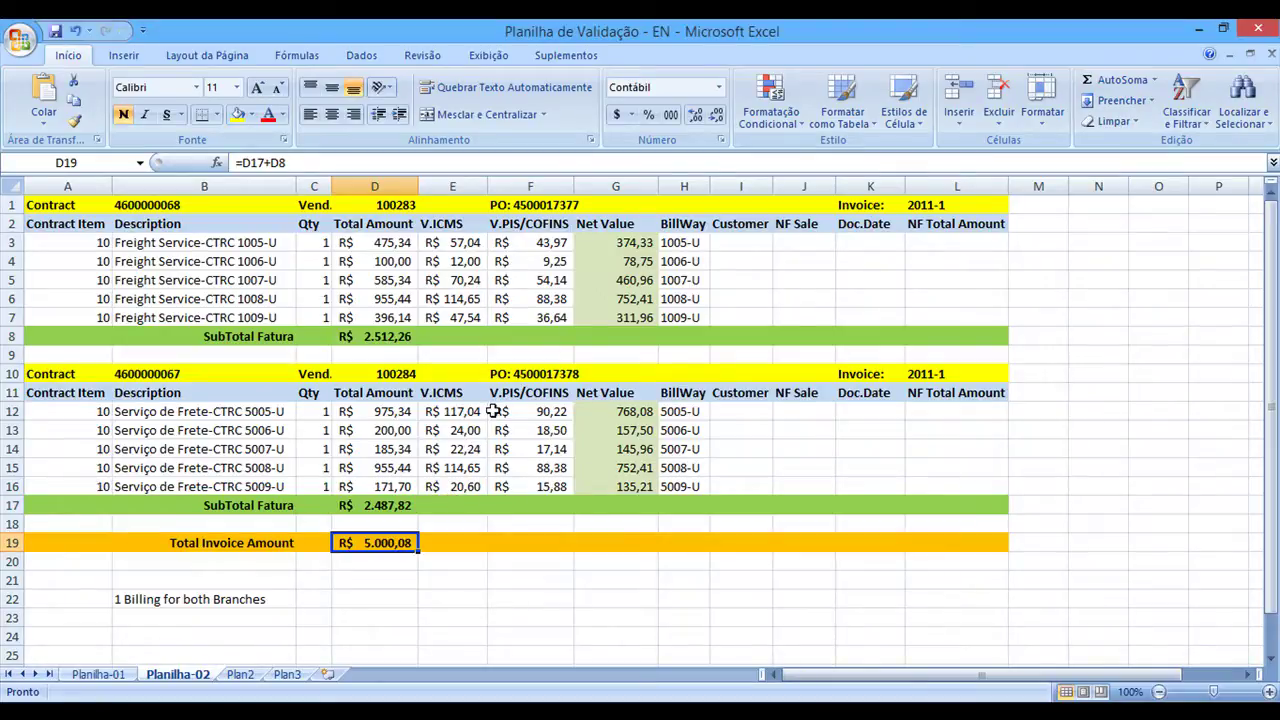
key(alt+Tab)
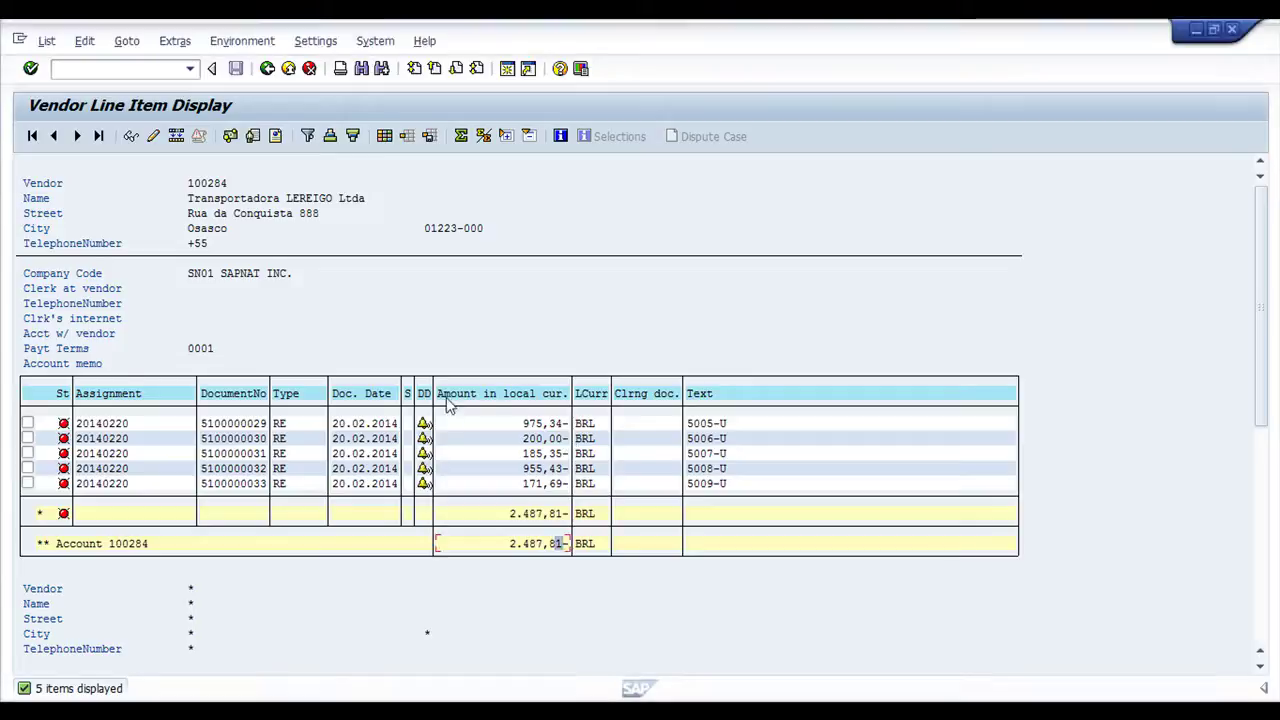
Change the vendor account to 100288 and list its single 3.324,54 BRL open payment
click(267, 68)
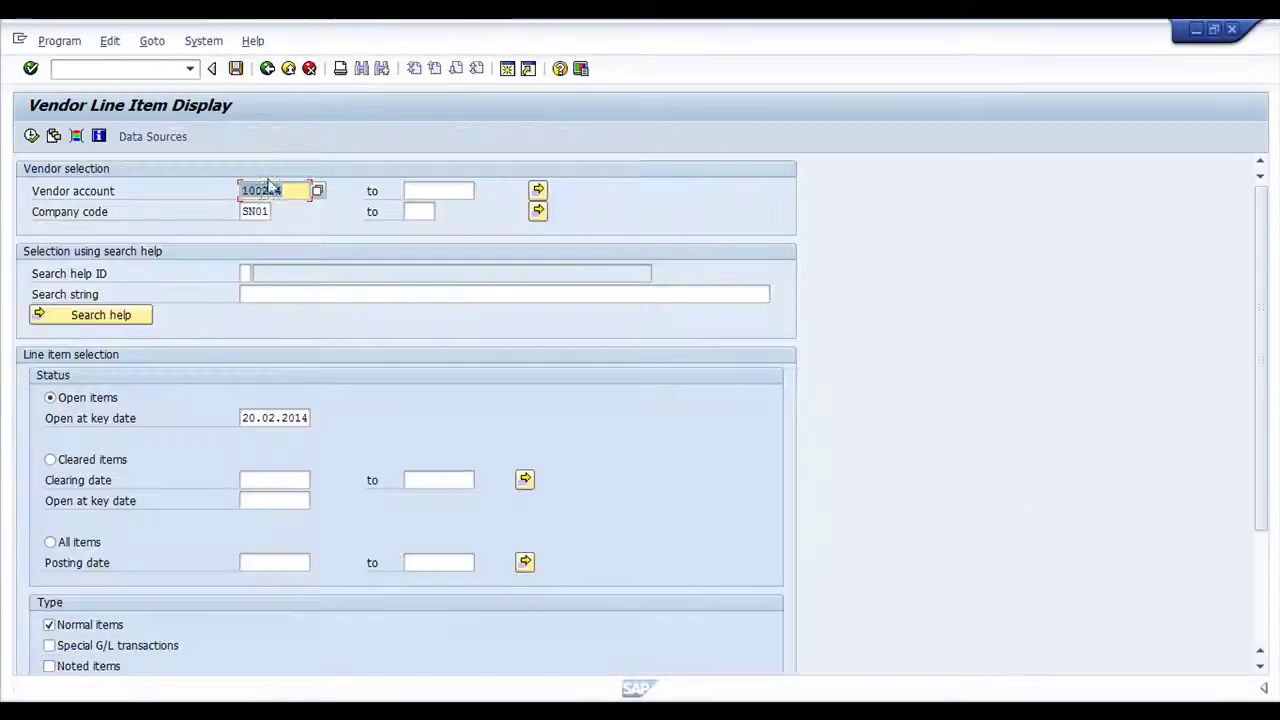
key(BackSpace)
text(88)
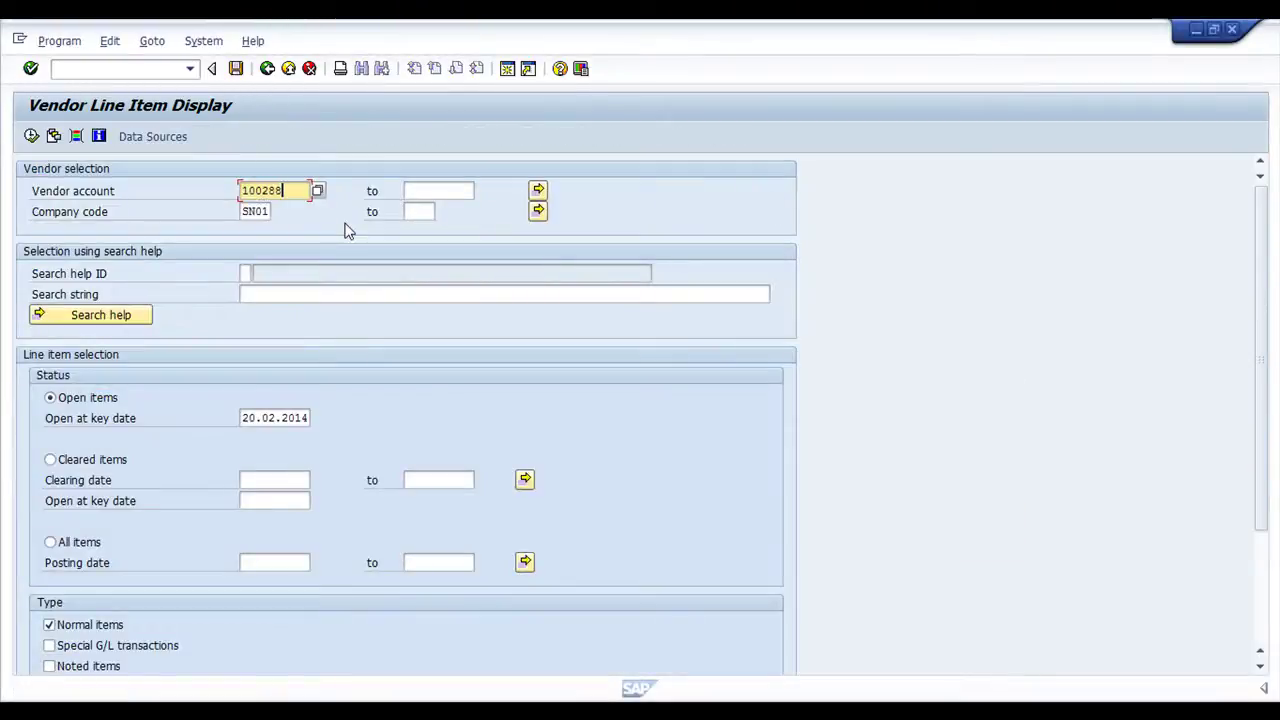
key(F8)
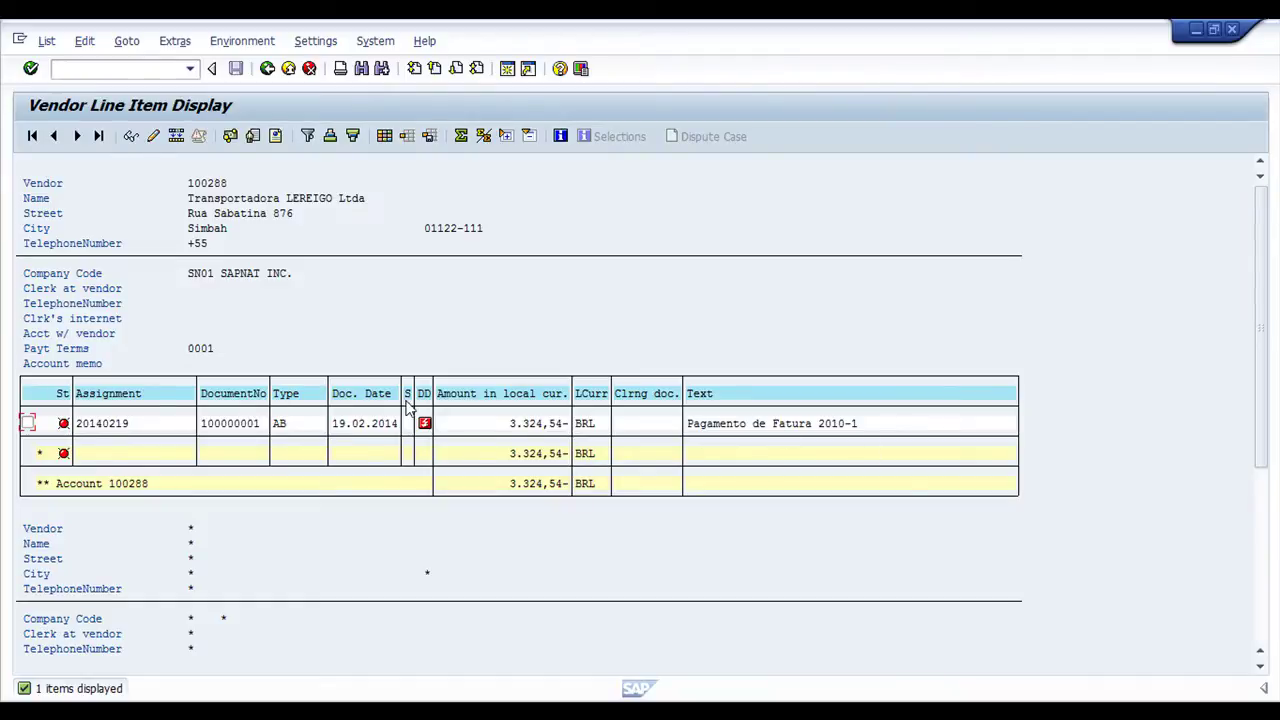
key(alt+Tab)
key(alt+Tab)
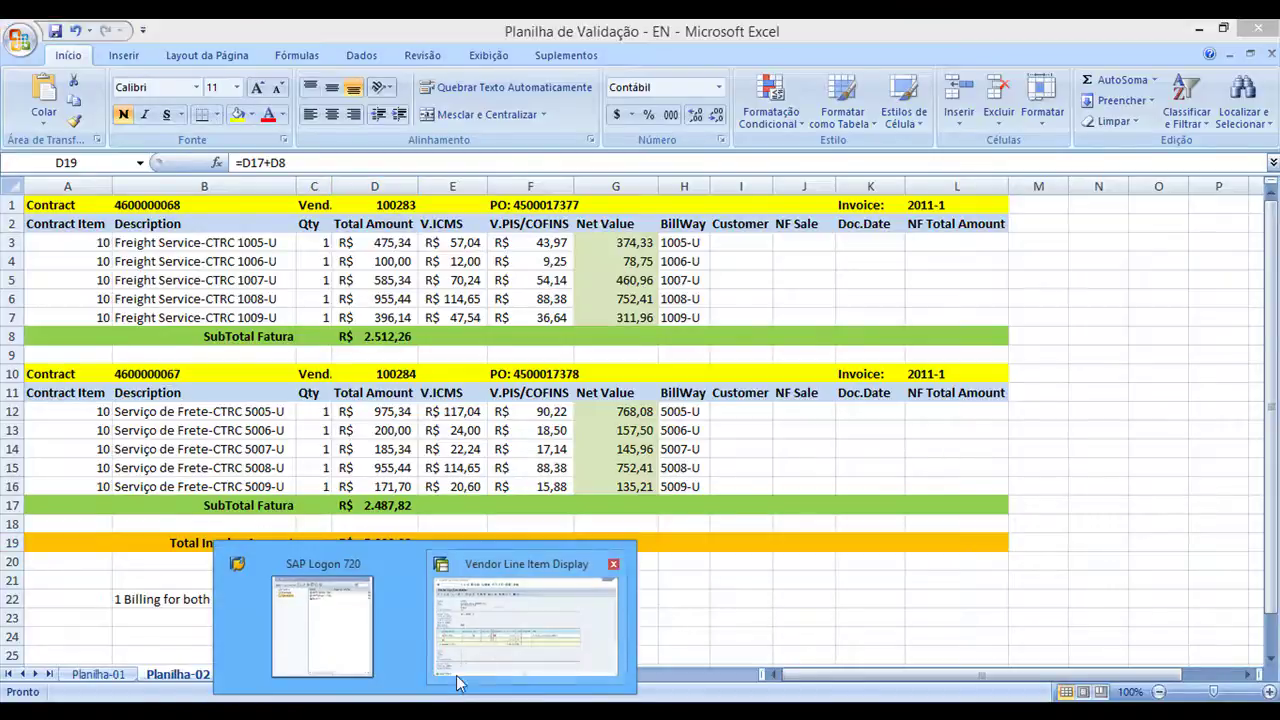
Start vendor clearing with /nf-44 and copy vendor number 100283 from the spreadsheet
click(533, 620)
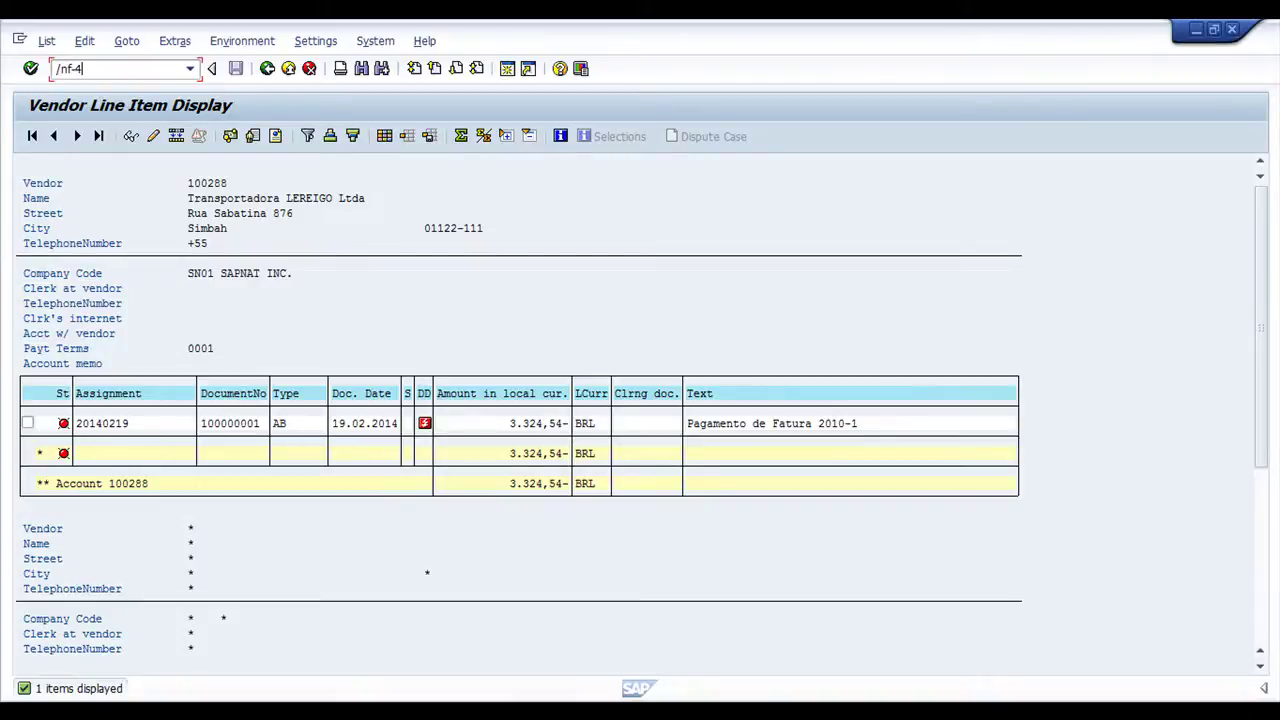
text(4)
key(Return)
key(alt+Tab)
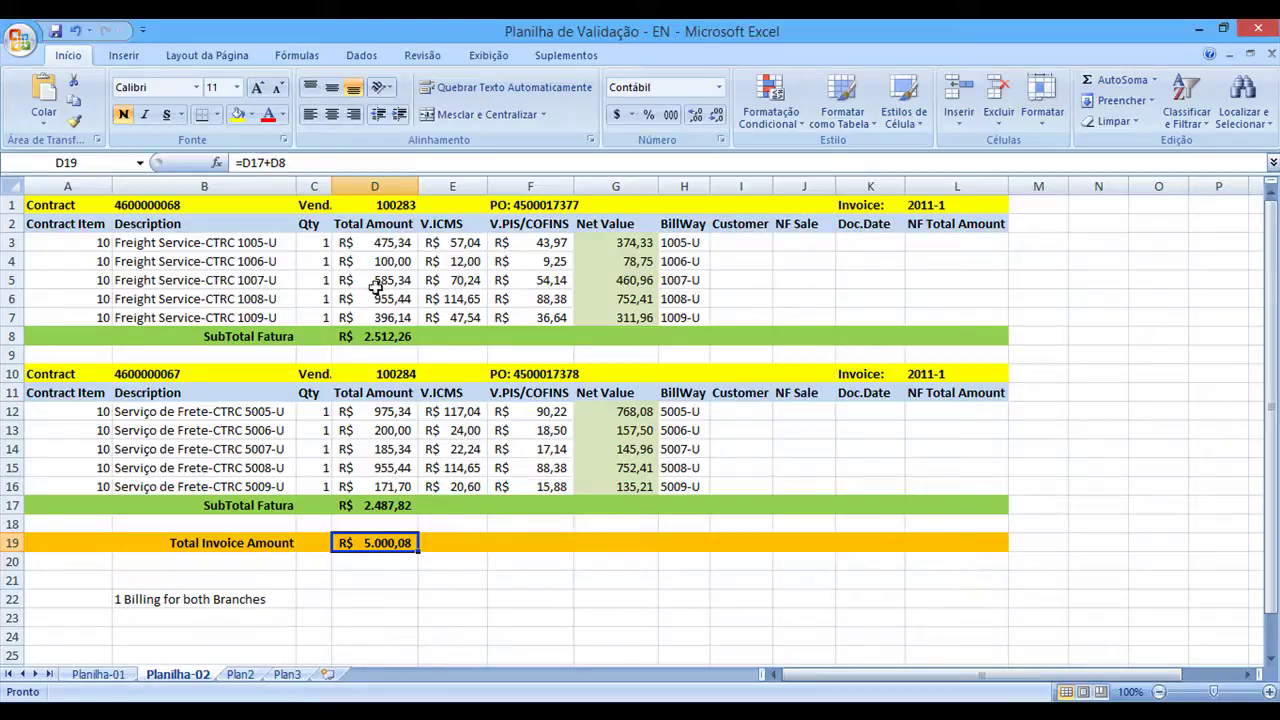
click(401, 206)
key(ctrl+c)
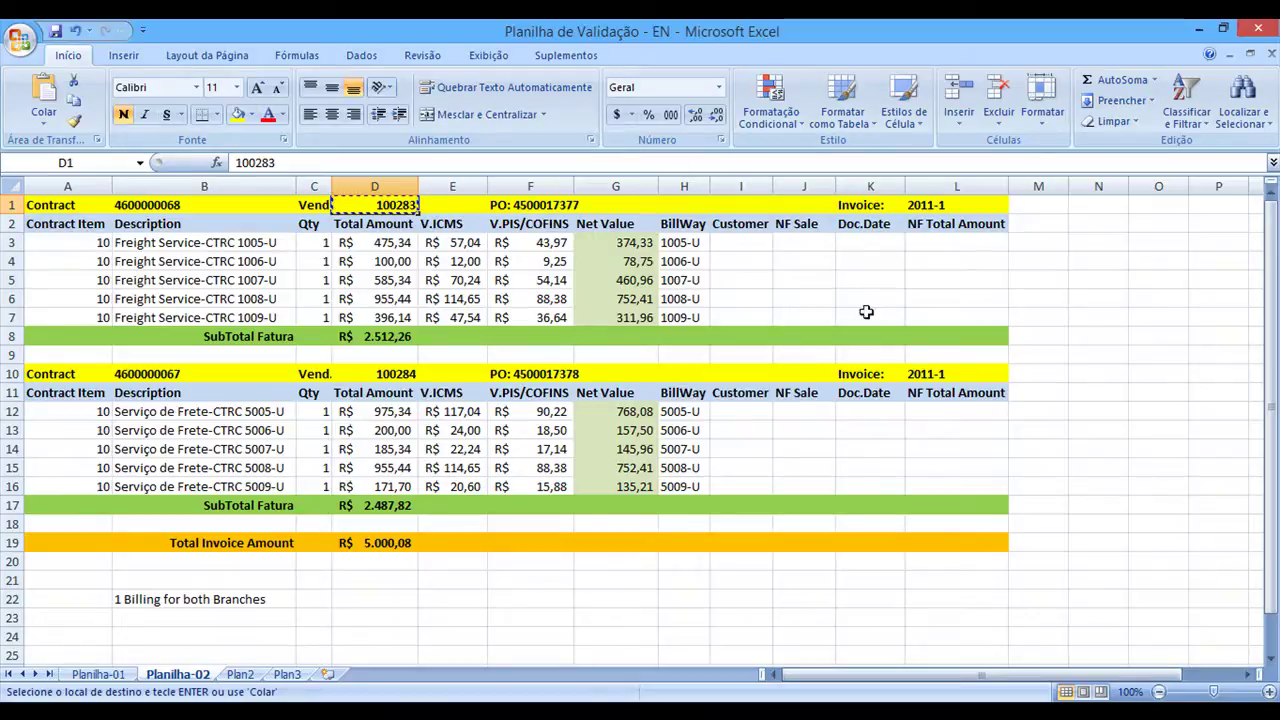
key(alt+Tab)
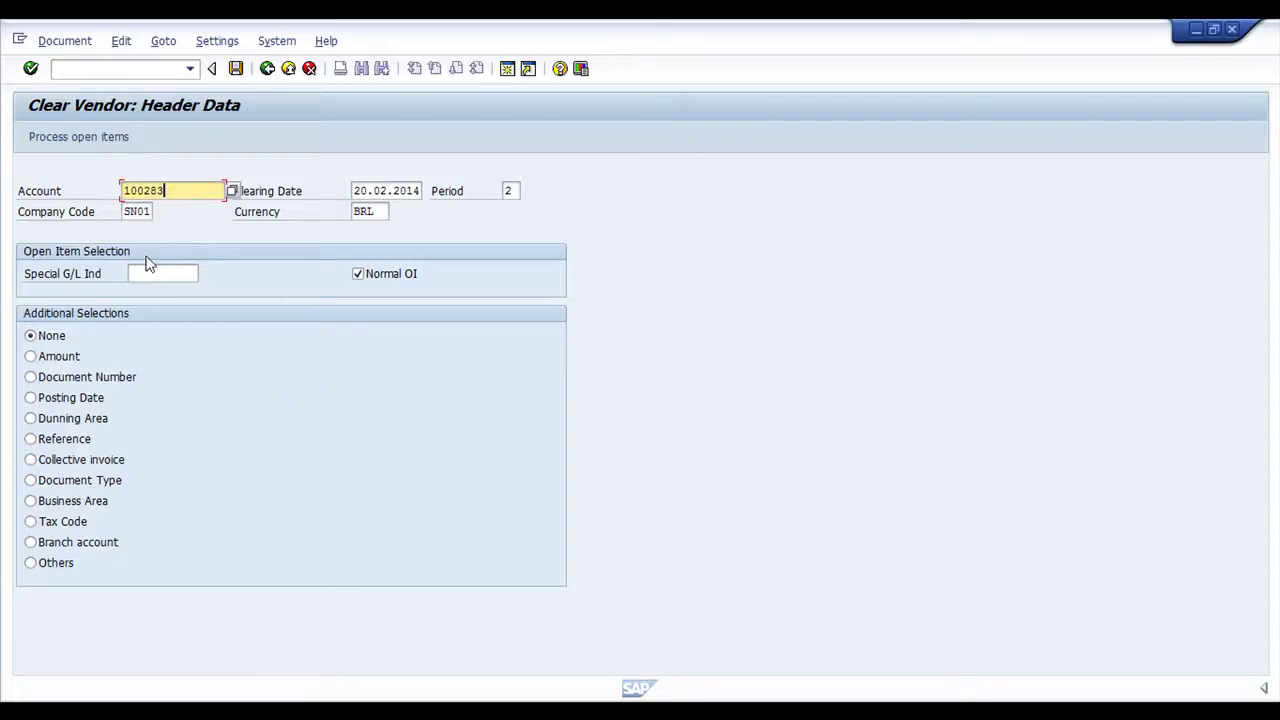
Select open items by reference and paste 1005-U to 1009-U as account 100283's criteria
drag(190, 190, 29, 183)
click(31, 440)
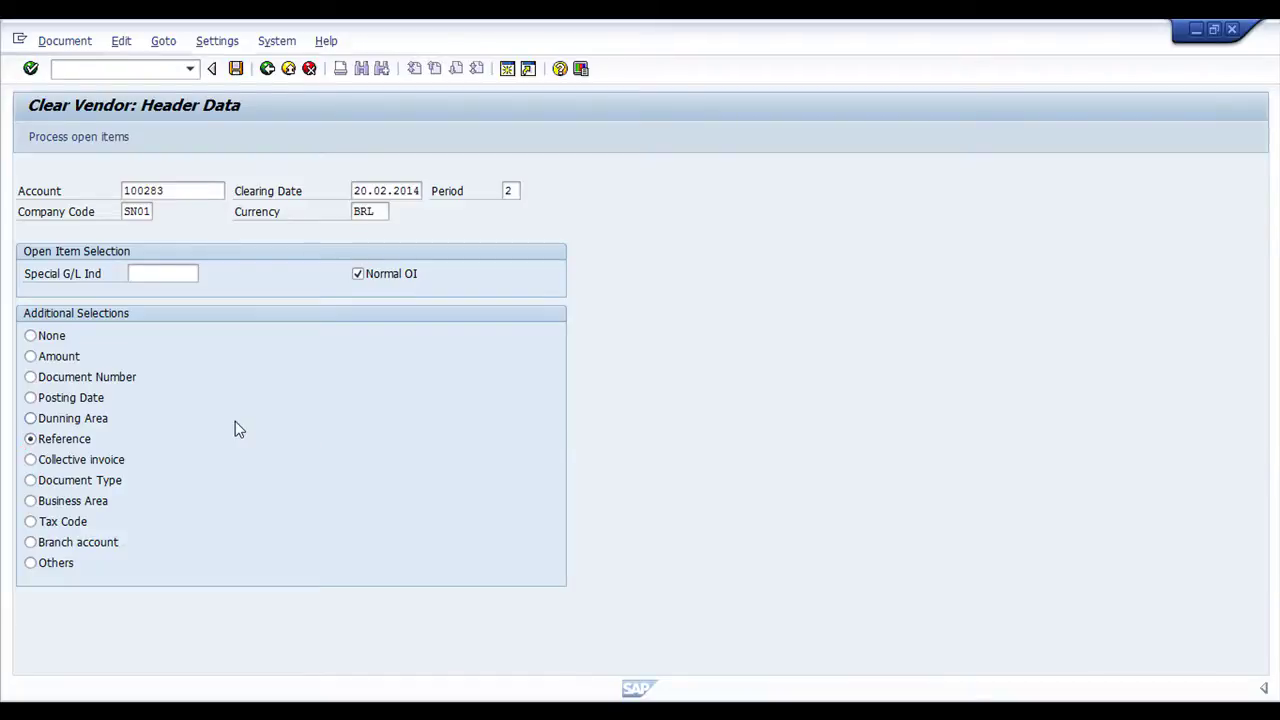
key(Return)
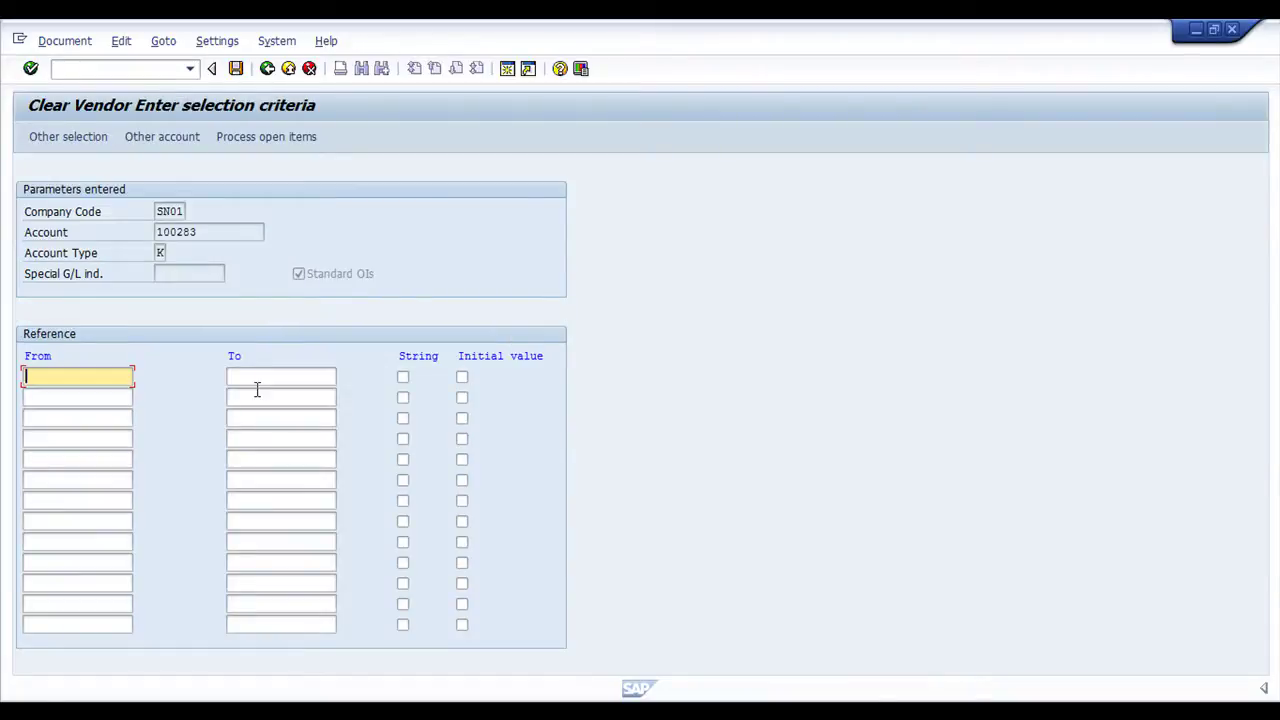
key(alt+Tab)
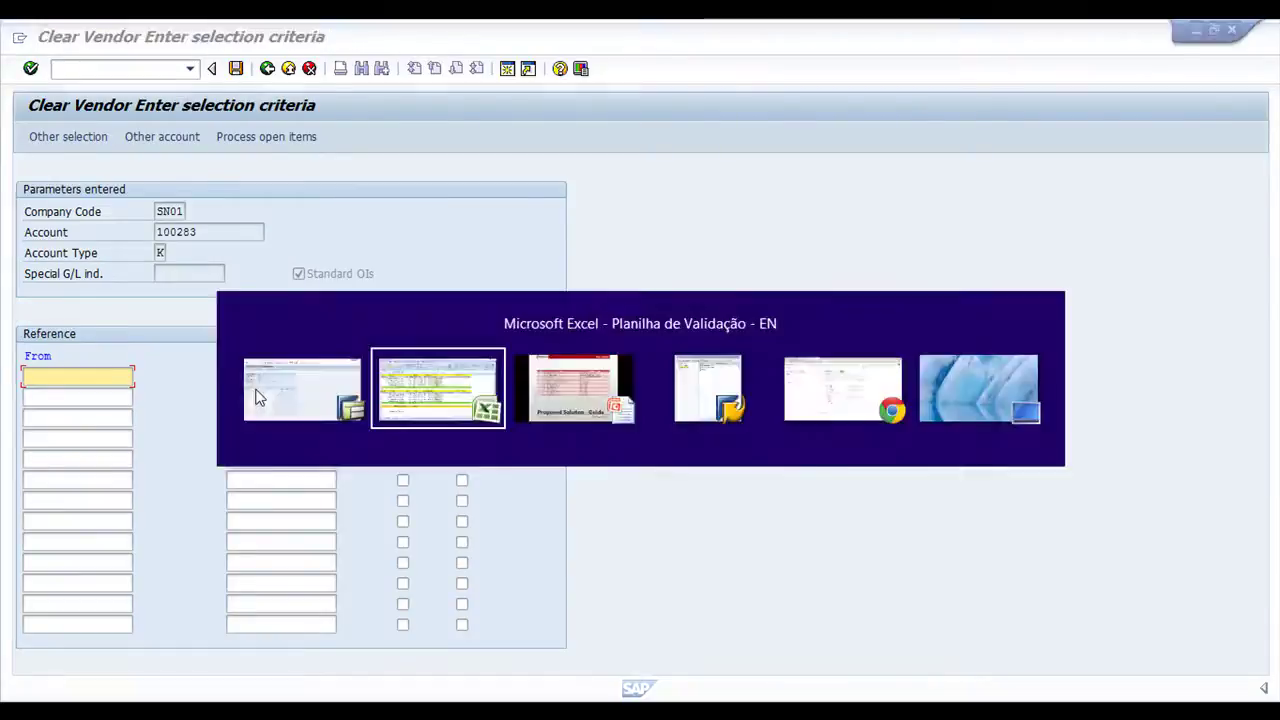
drag(684, 242, 683, 313)
key(ctrl+c)
key(alt+Tab)
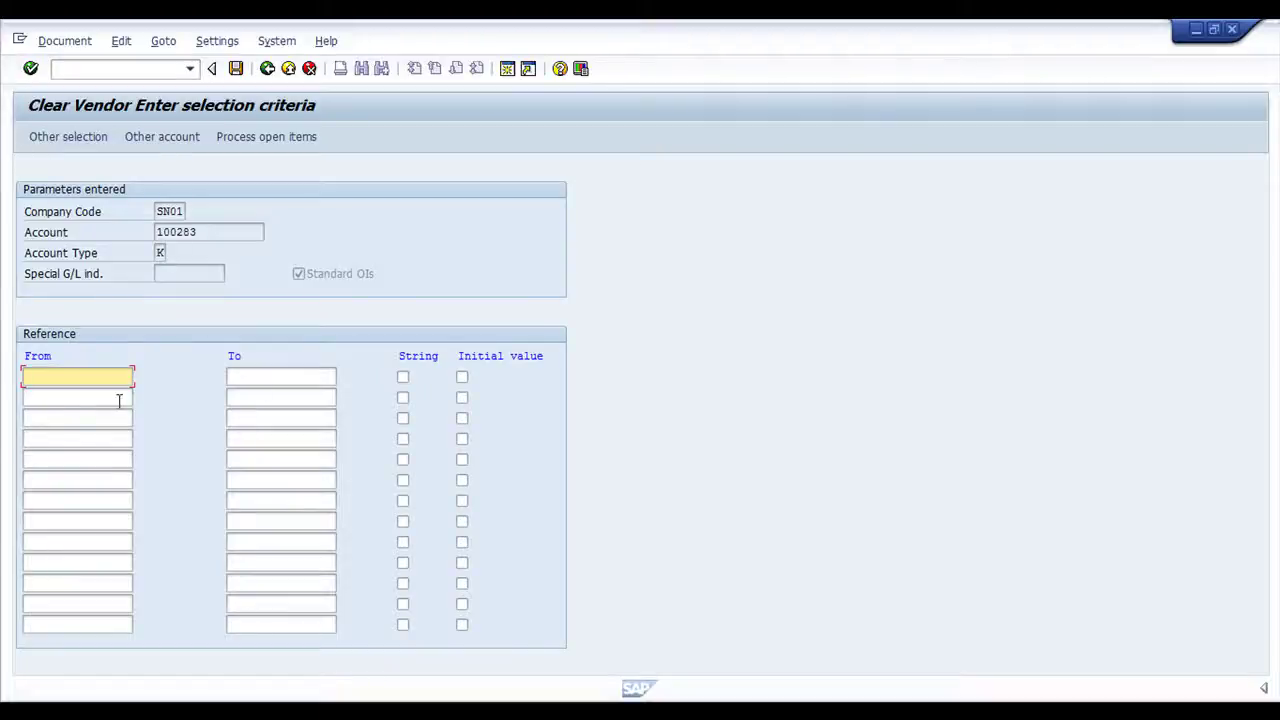
key(ctrl+v)
key(Return)
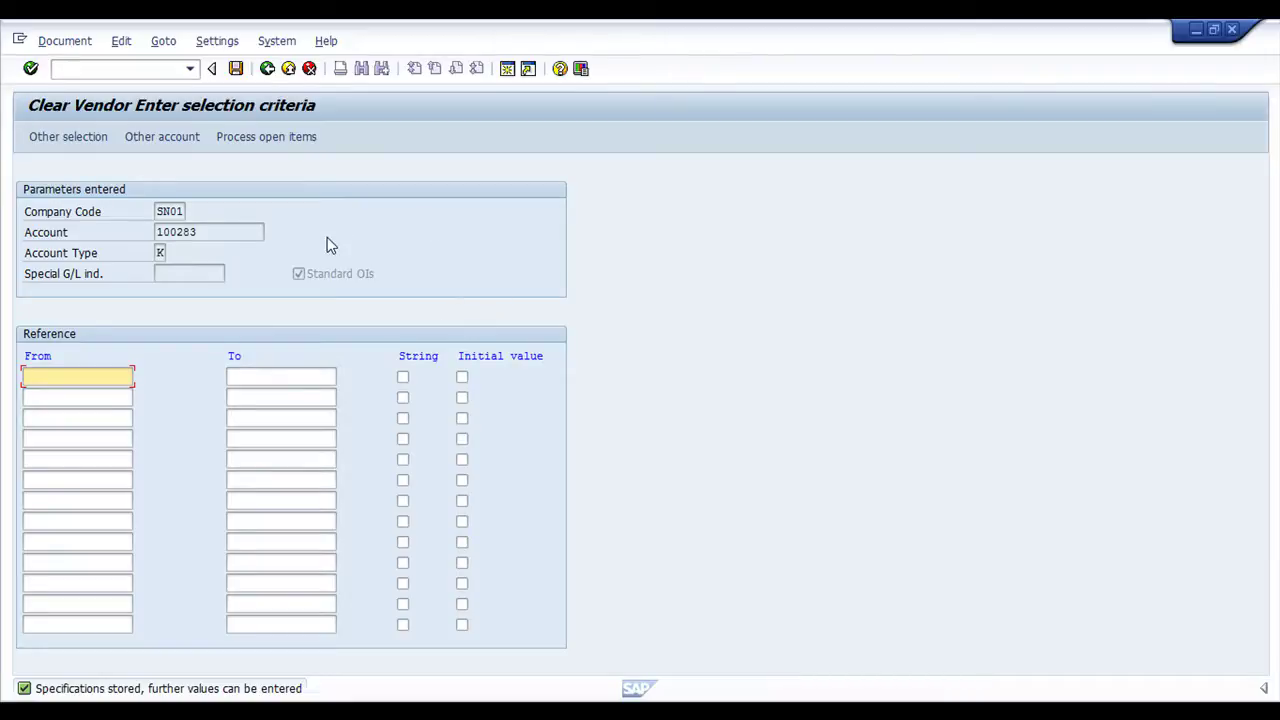
Copy the second vendor's references 5005-U to 5009-U from spreadsheet range H12:H16
key(alt+Tab)
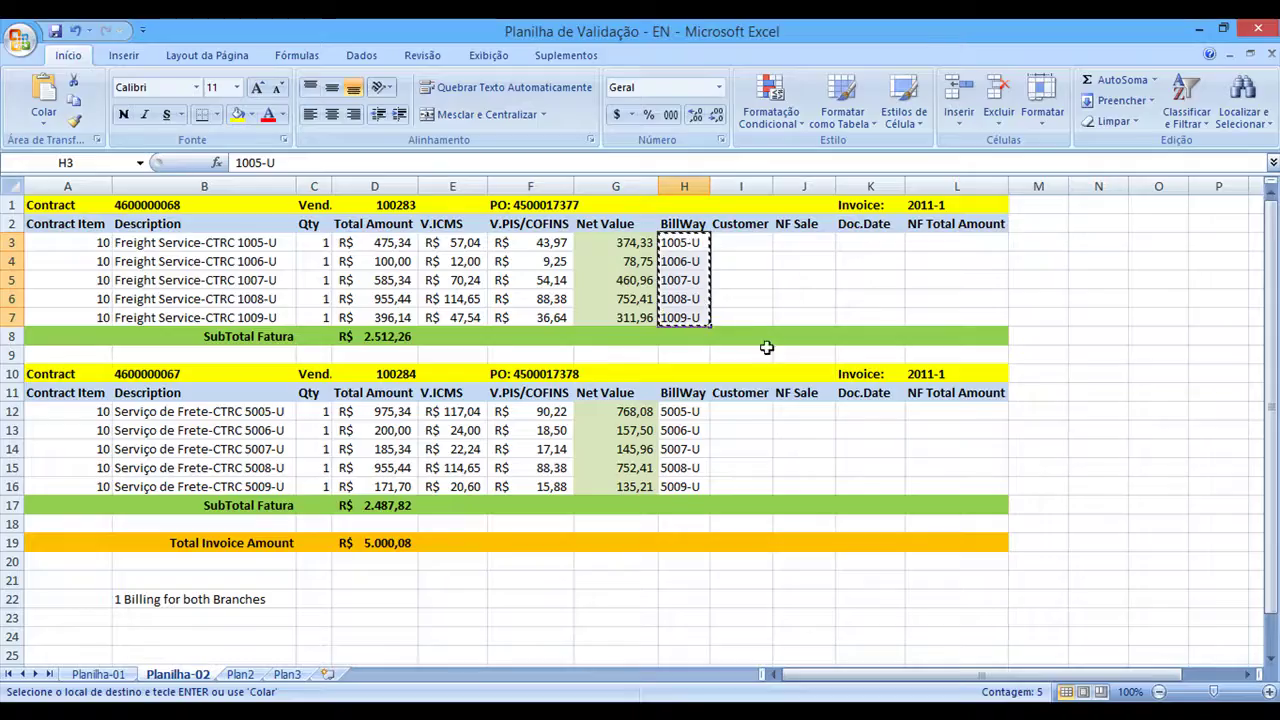
drag(686, 411, 690, 486)
key(ctrl+c)
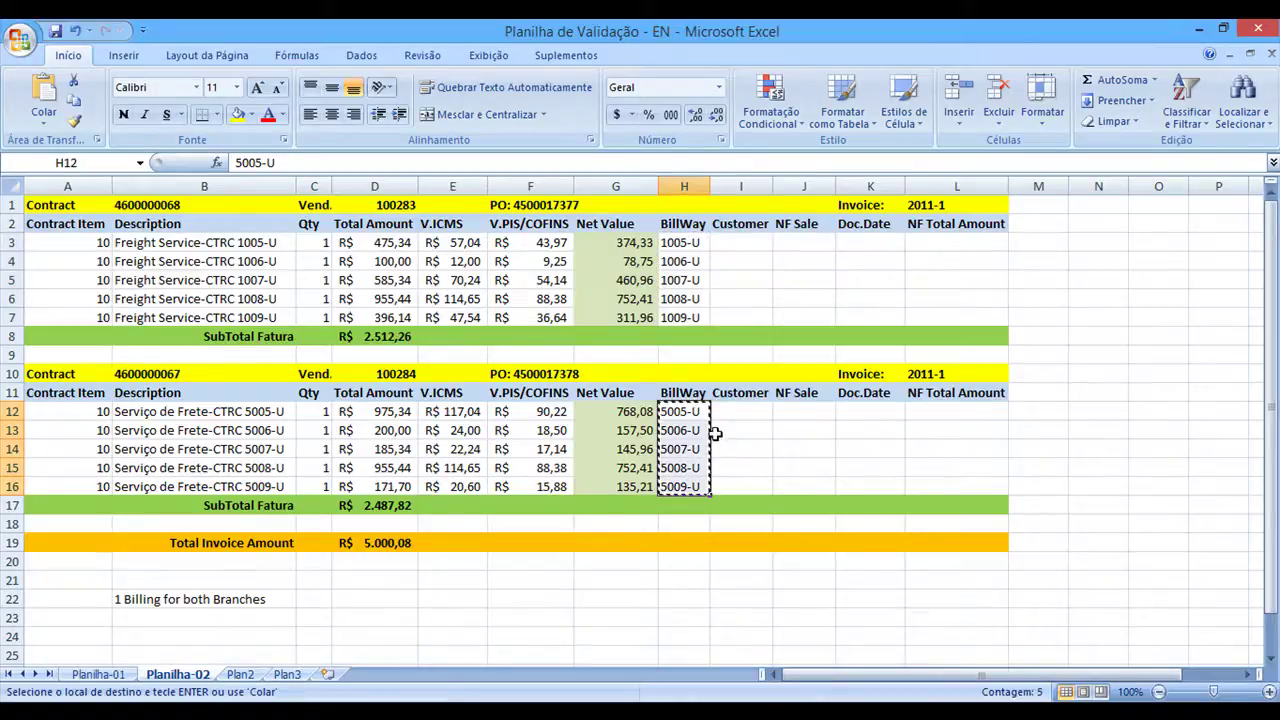
key(alt+Tab)
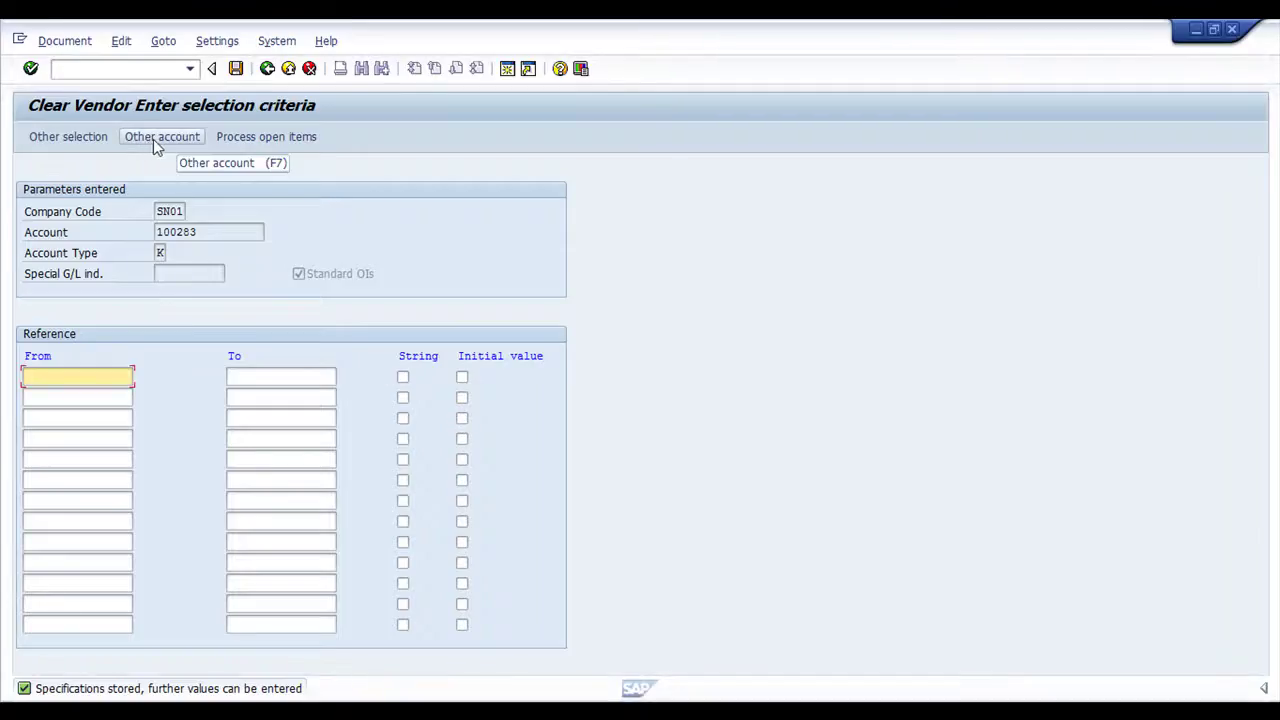
Add account 100284 with reference criteria 5005-U to 5009-U, then show the selected open items
click(153, 139)
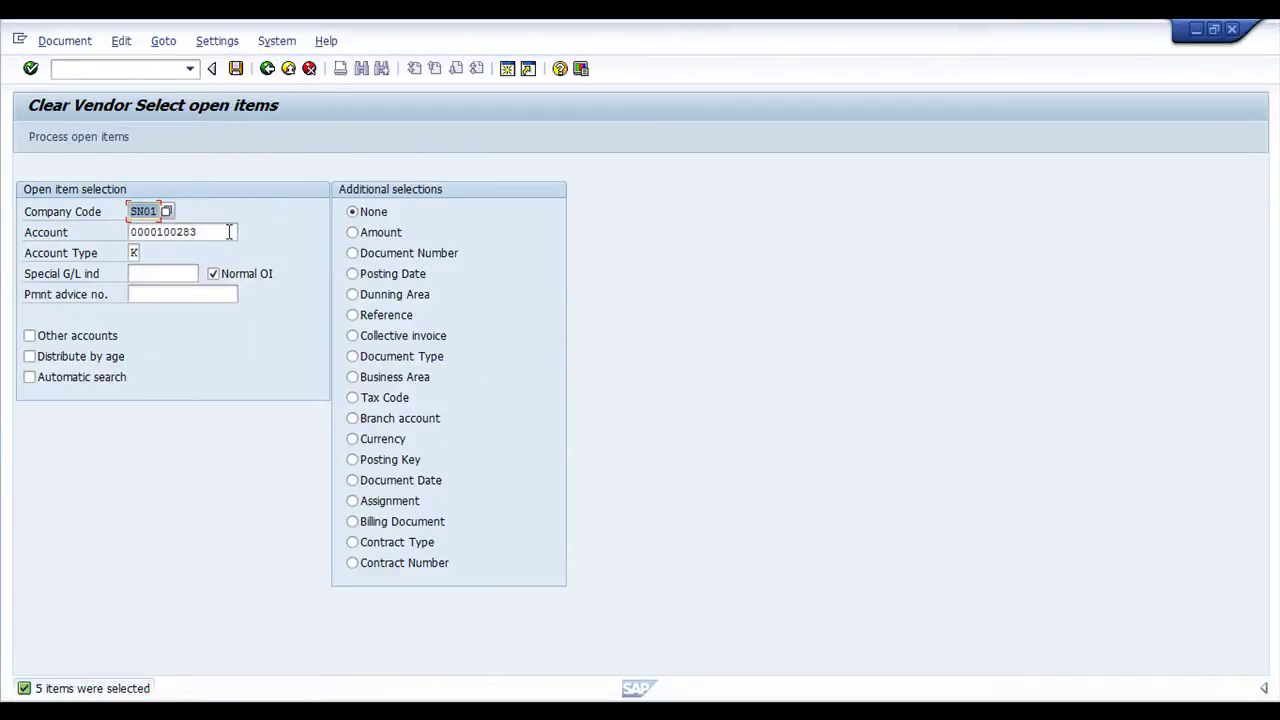
click(224, 232)
key(BackSpace)
text(4)
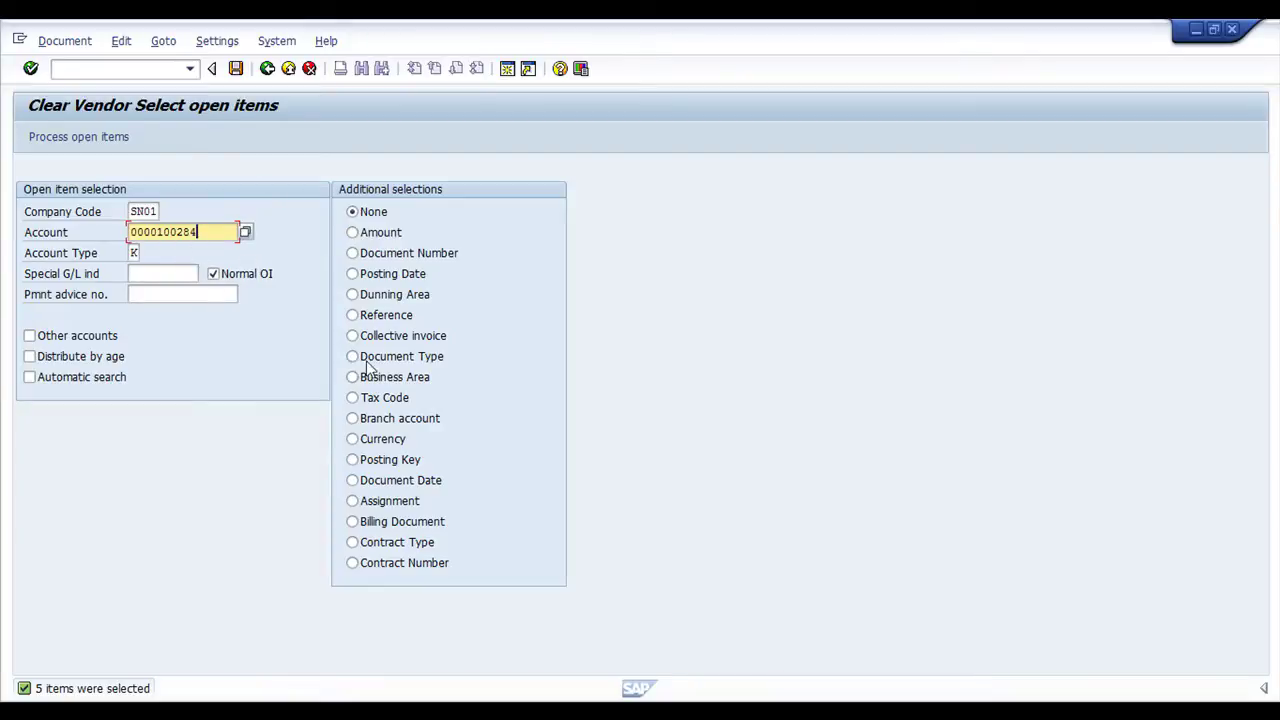
click(352, 315)
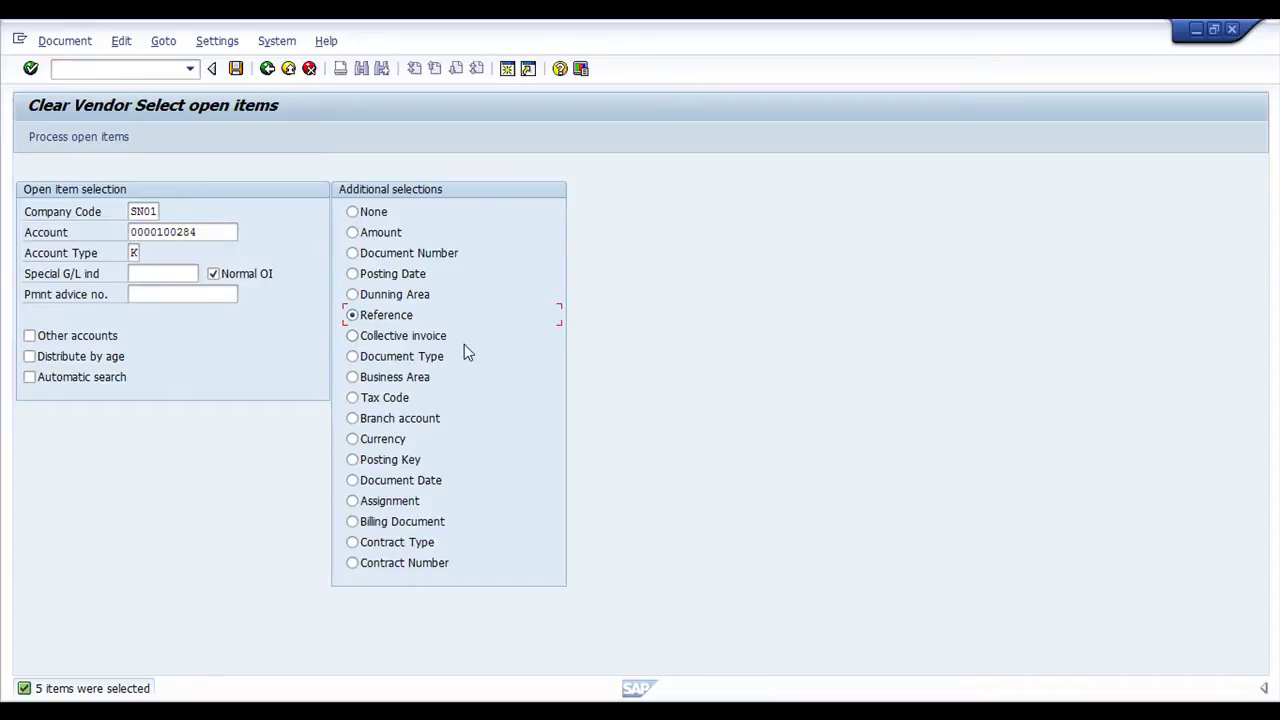
key(Return)
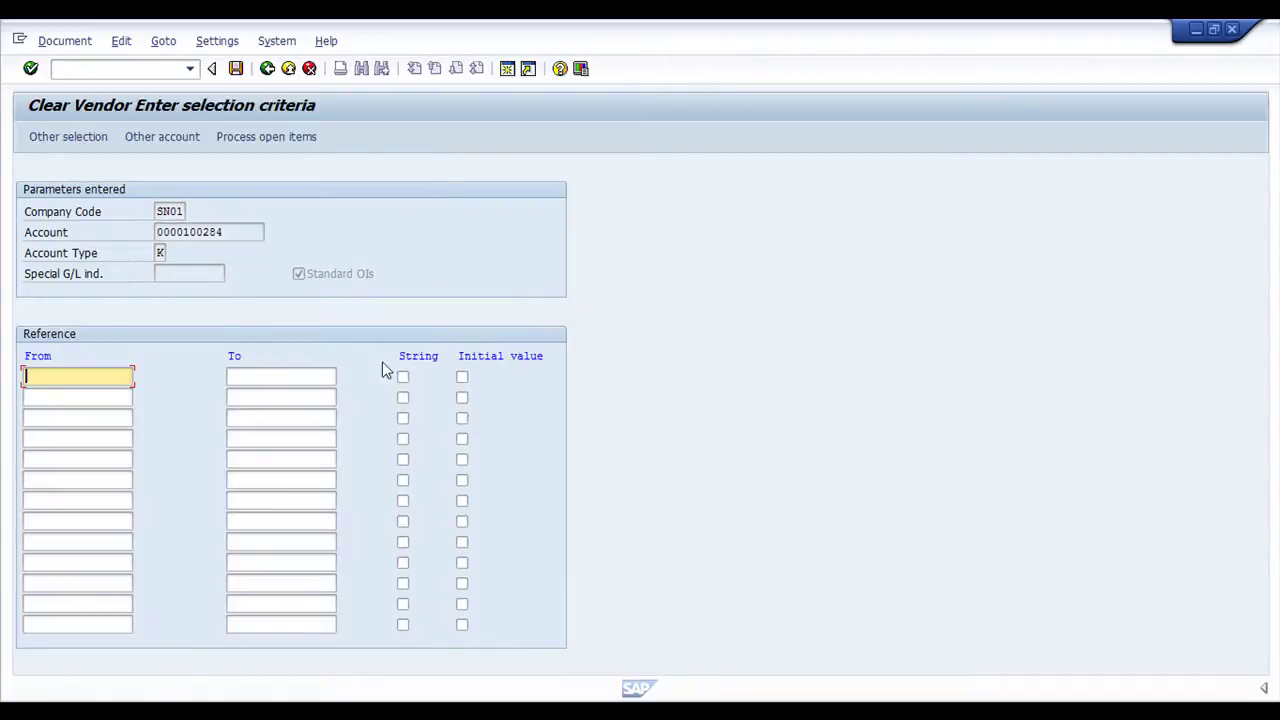
key(ctrl+v)
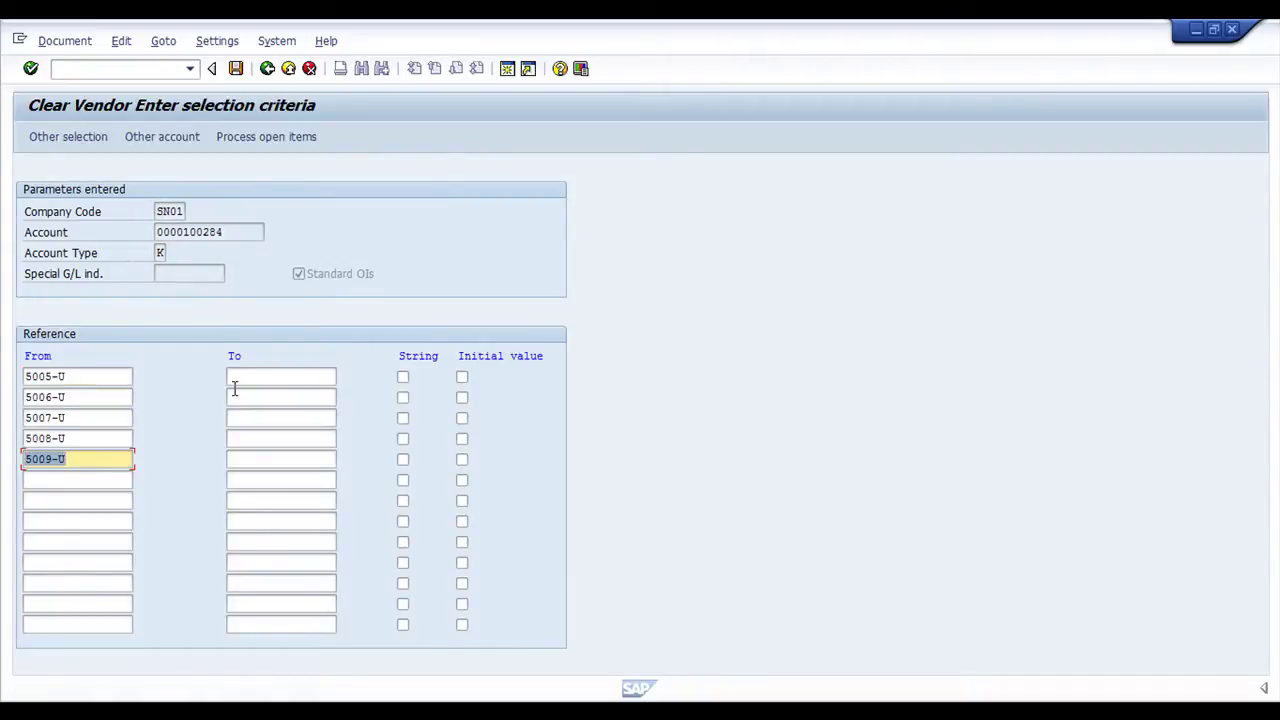
key(Return)
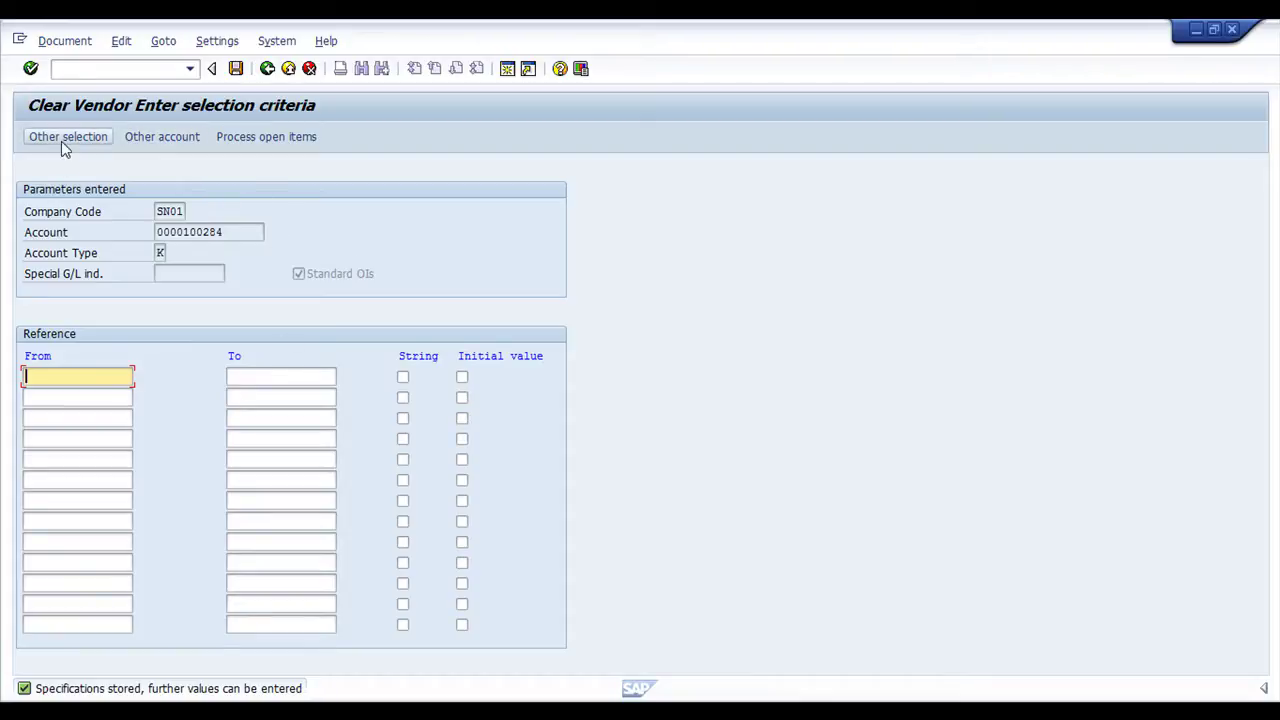
click(257, 139)
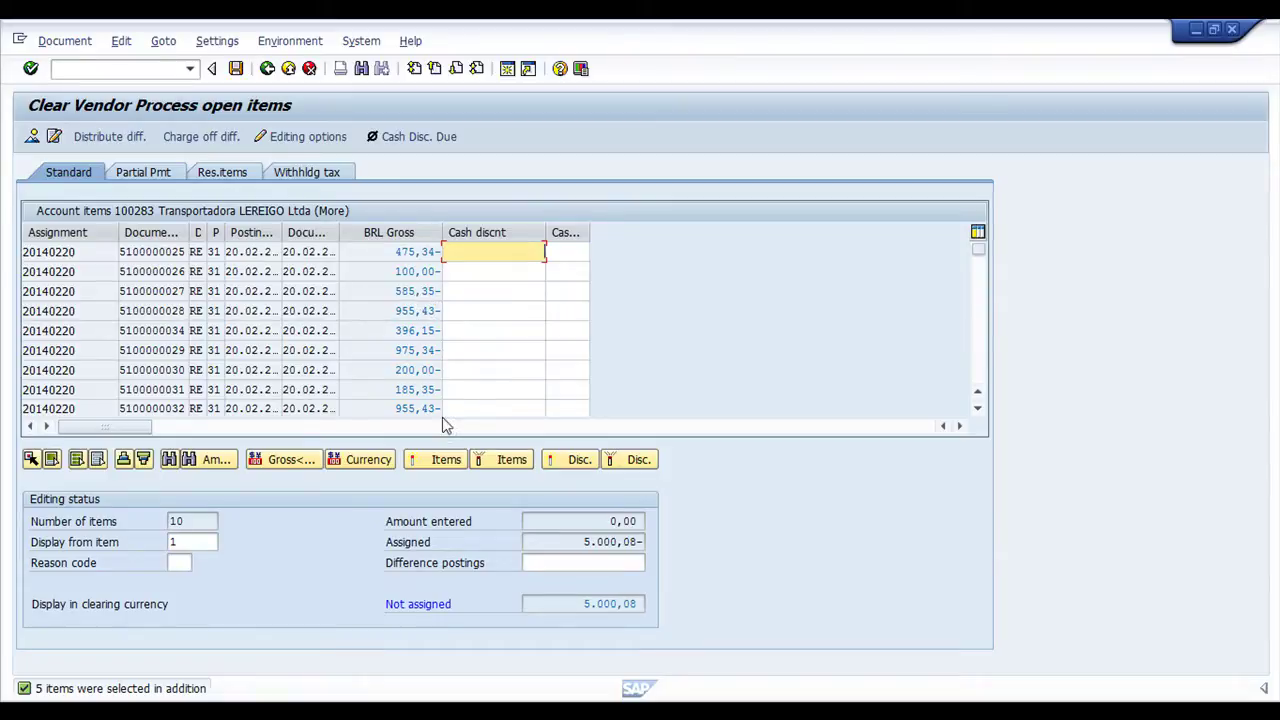
Compare SAP's not-assigned amount 5.000,08 with the spreadsheet's Total Invoice Amount in D19
drag(586, 604, 703, 598)
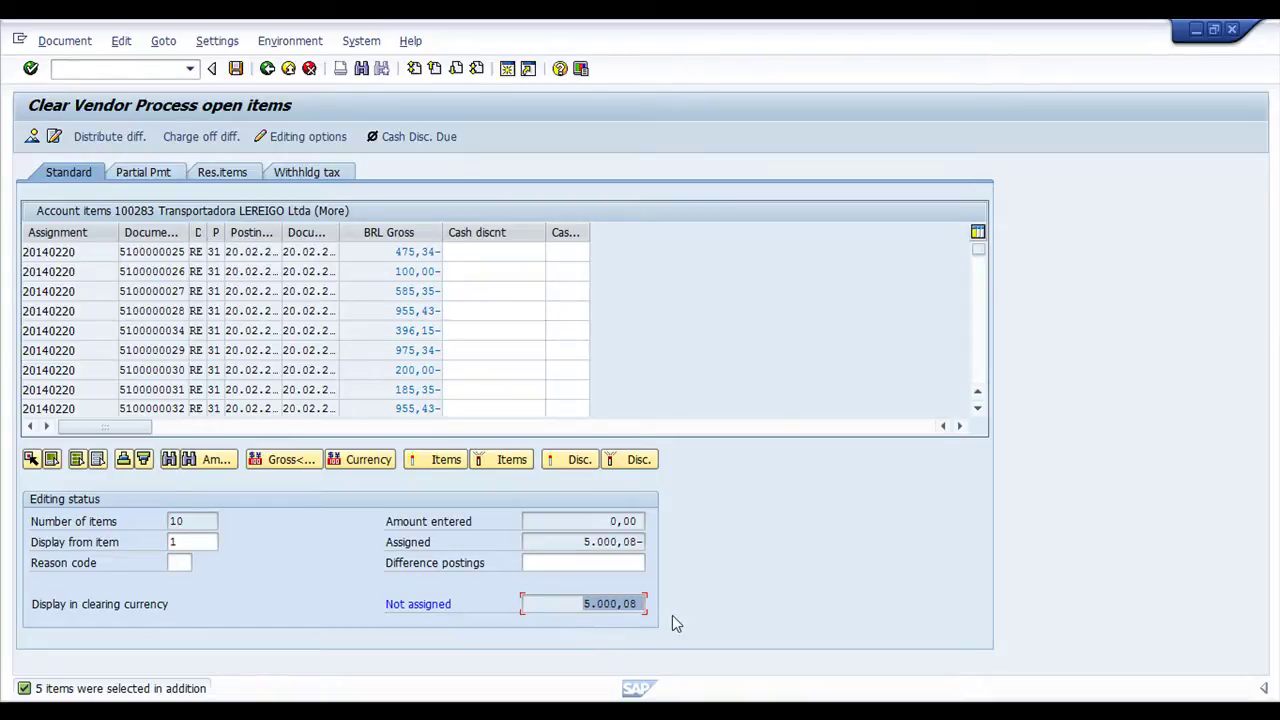
key(alt+Tab)
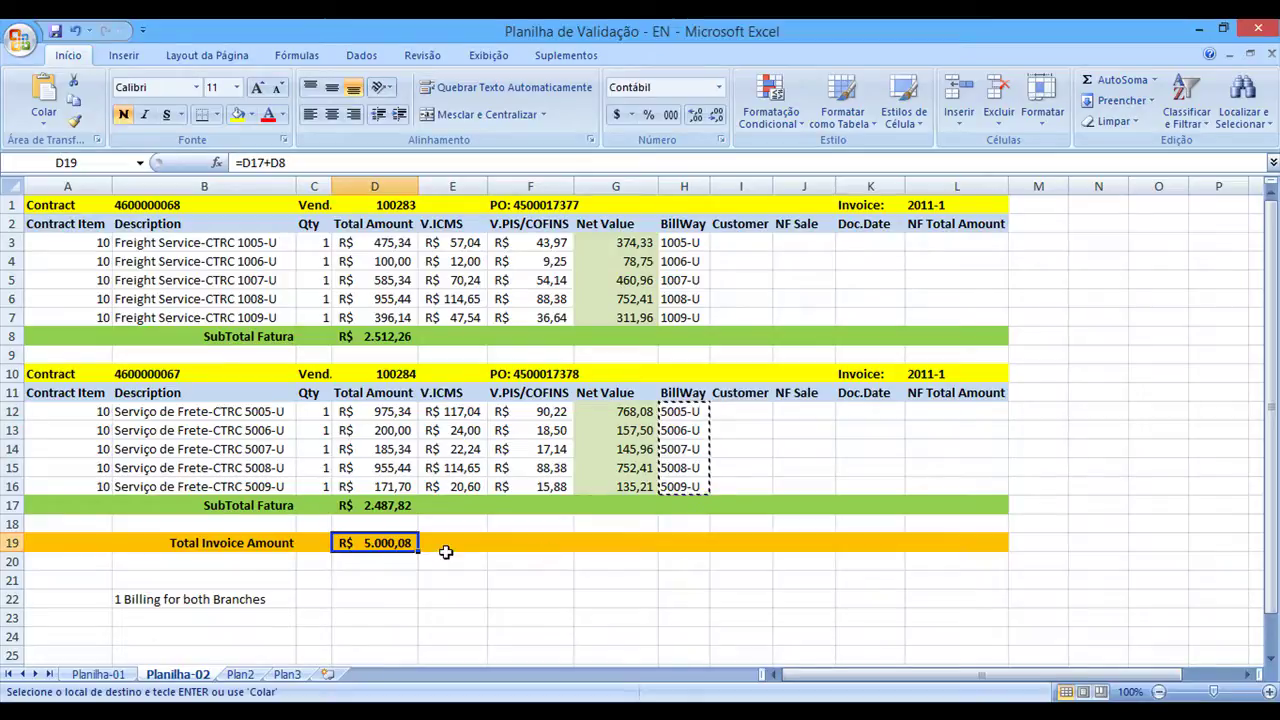
click(190, 548)
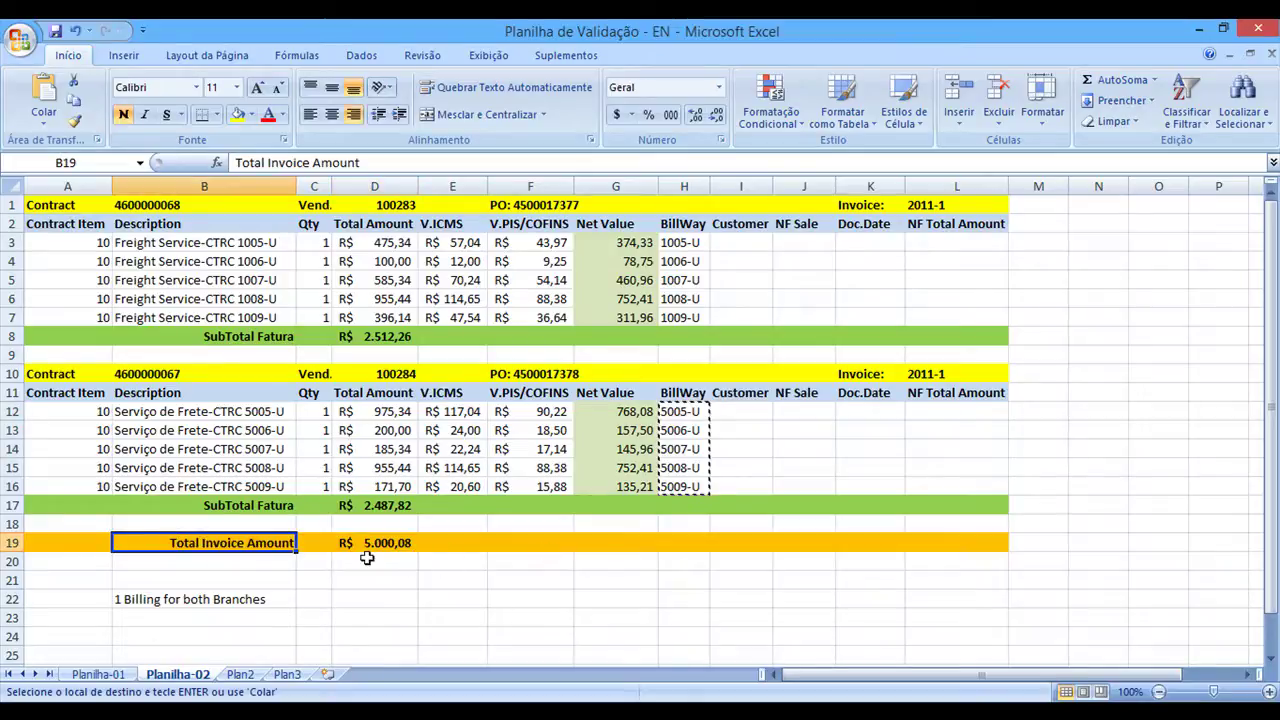
click(363, 546)
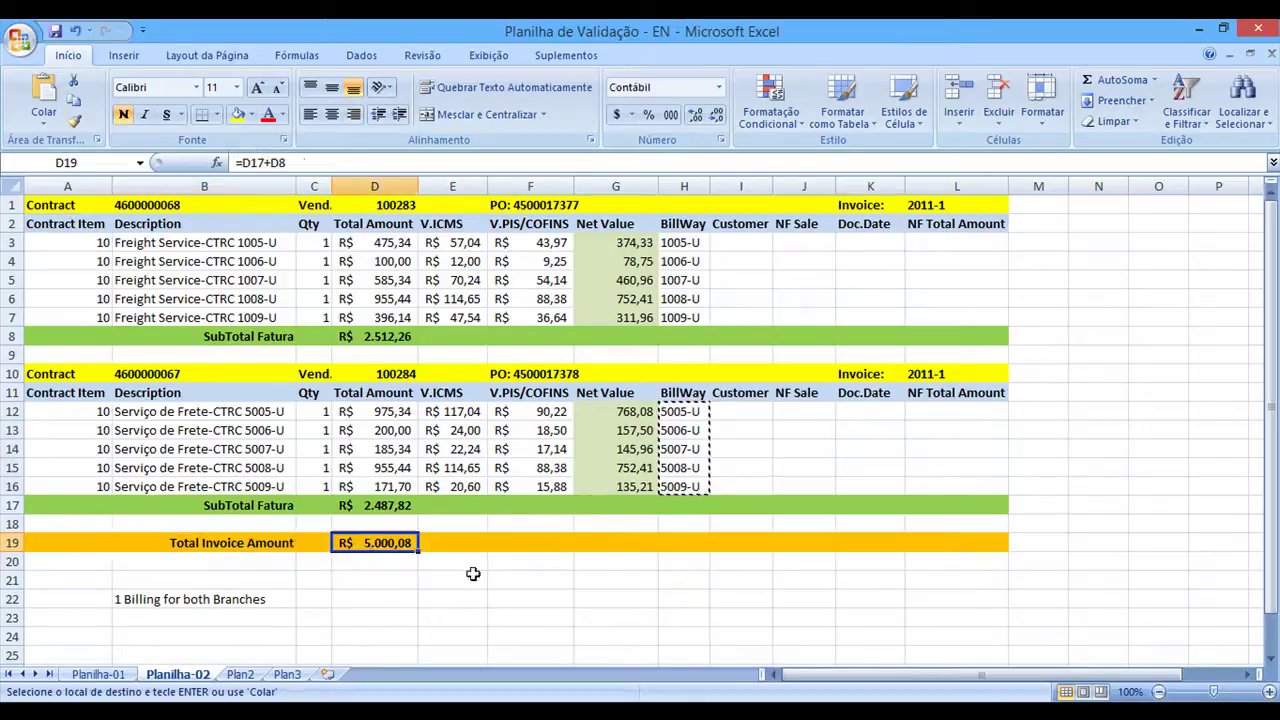
key(alt+Tab)
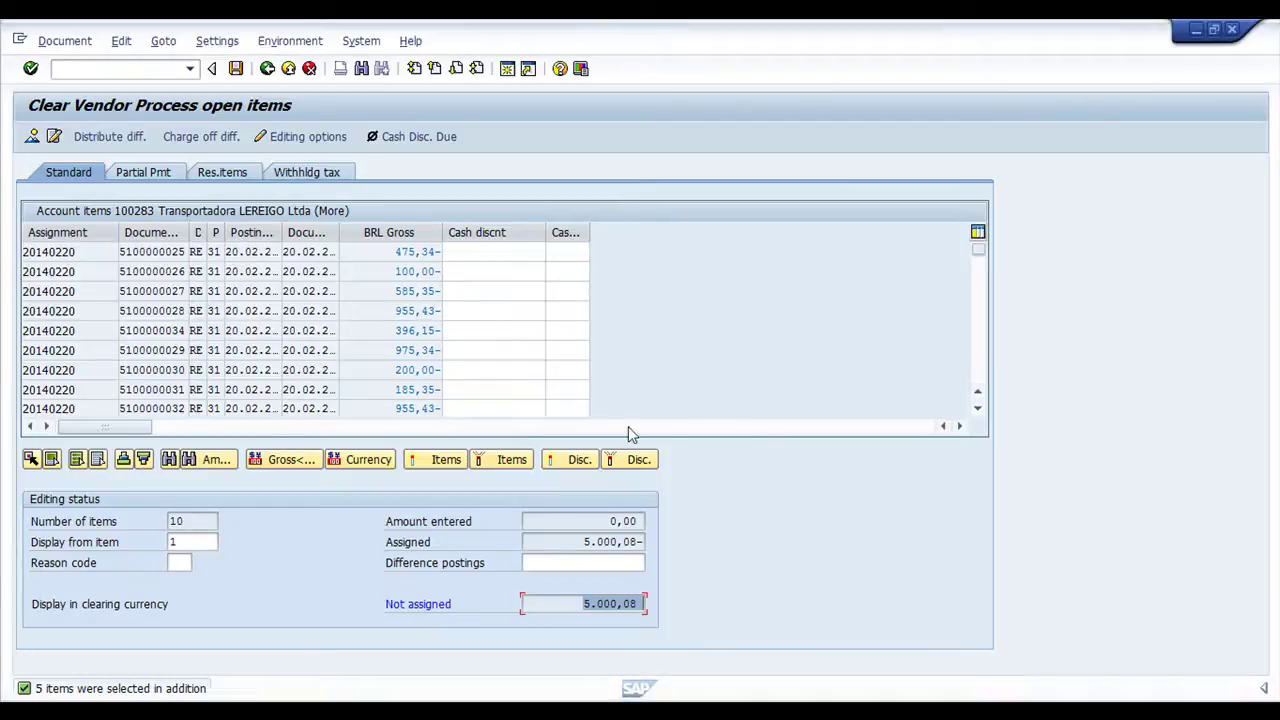
Enter posting key 31 with vendor account 100288 in the clearing overview
click(33, 136)
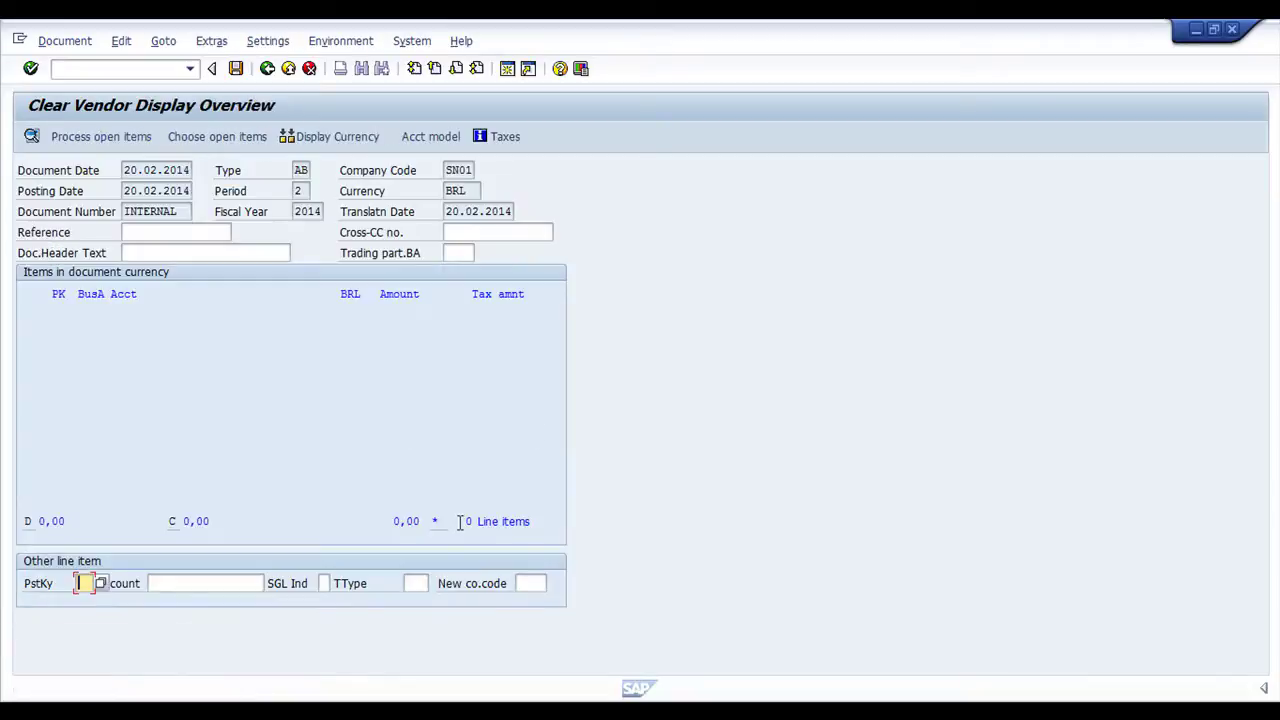
text(31)
click(189, 585)
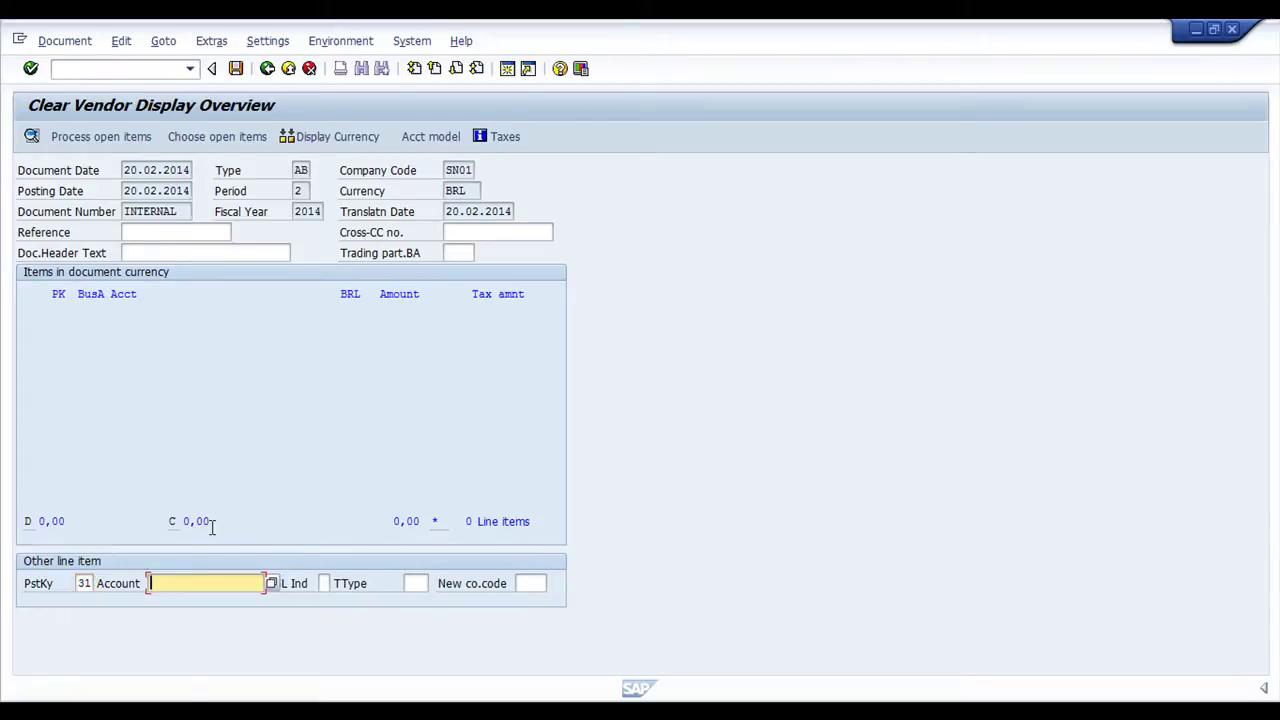
click(196, 601)
Set reference 2011-1 from the spreadsheet and header text 'Invoice Payment 2011-1', then confirm
click(163, 233)
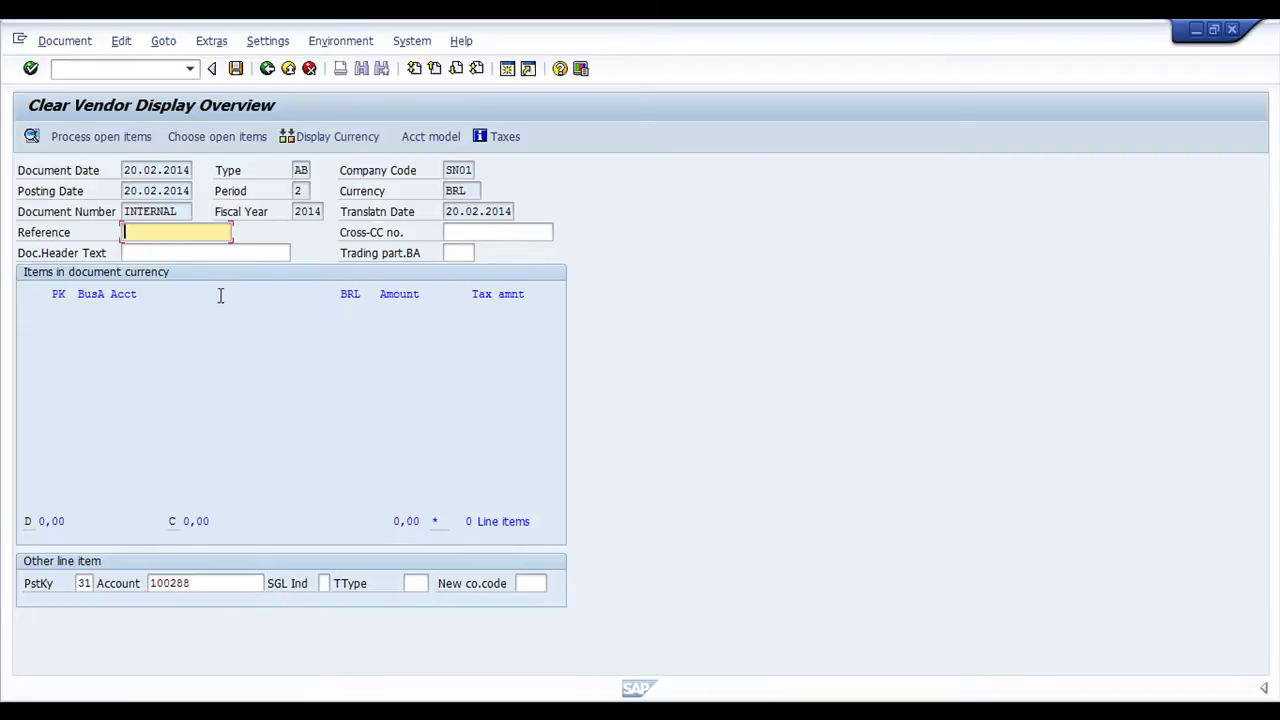
key(alt+Tab)
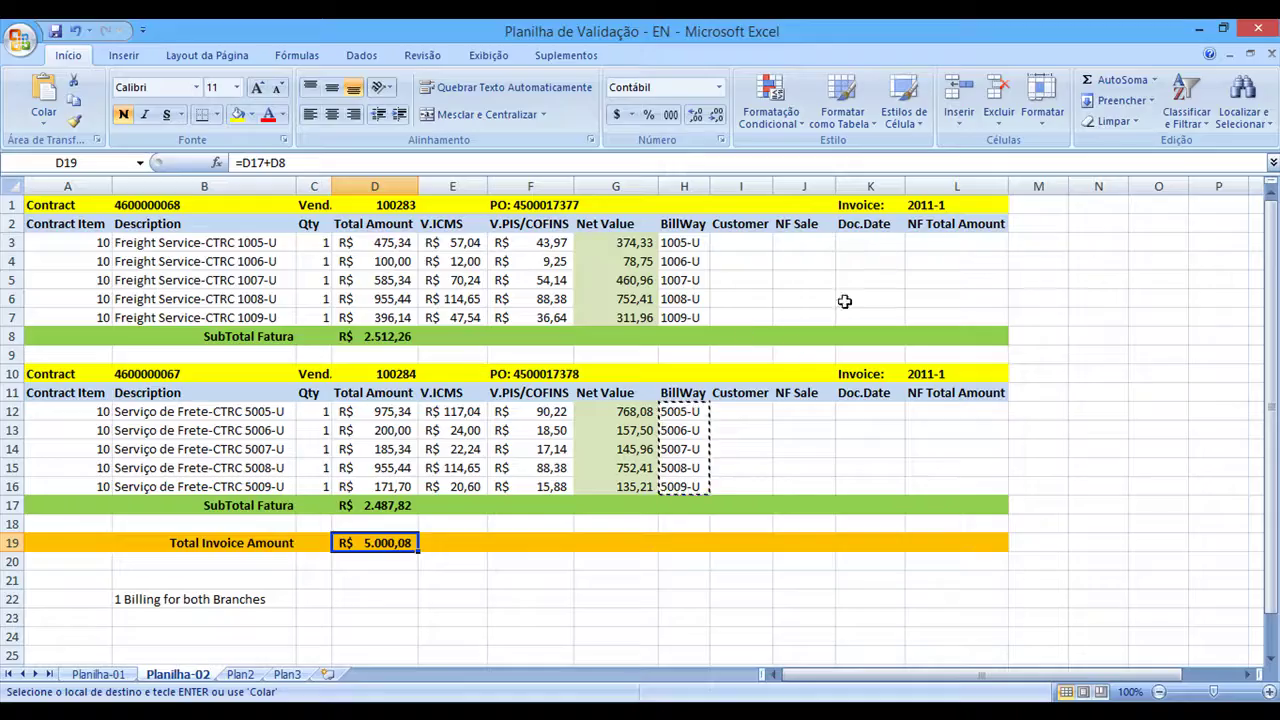
click(952, 206)
key(ctrl+c)
key(alt+Tab)
key(ctrl+v)
click(176, 256)
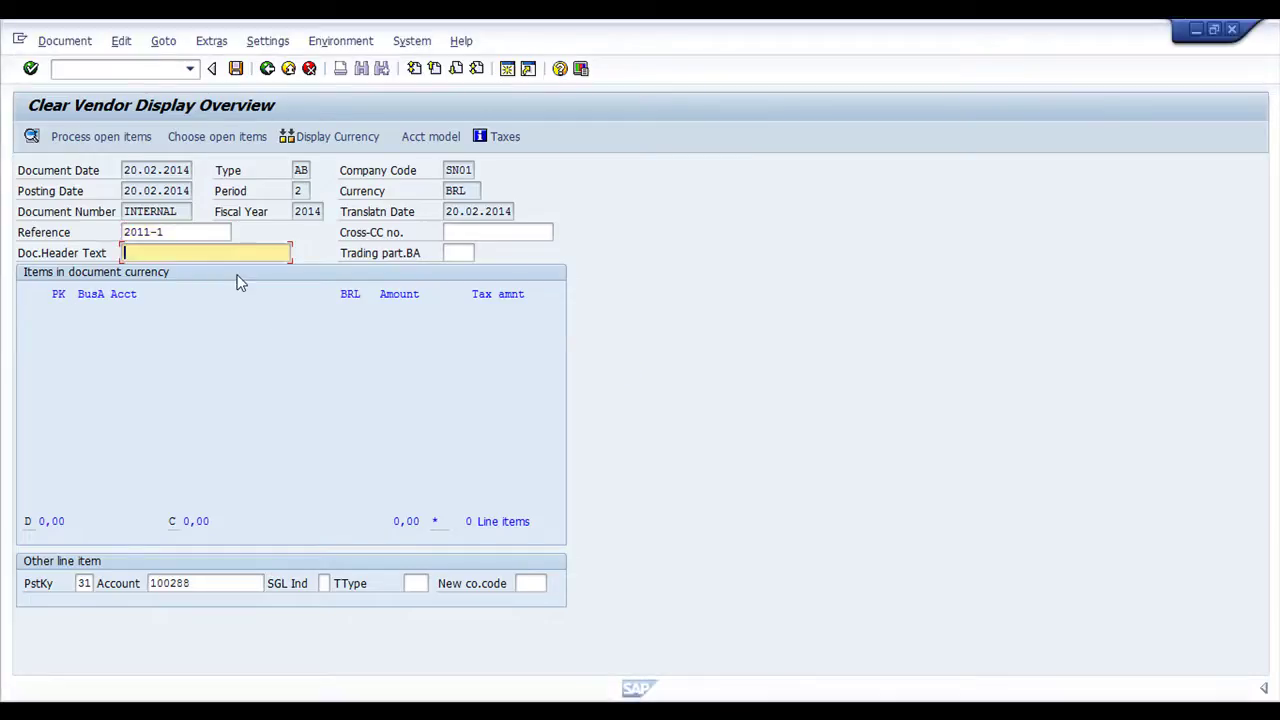
text(Invoice Payment)
key(ctrl+v)
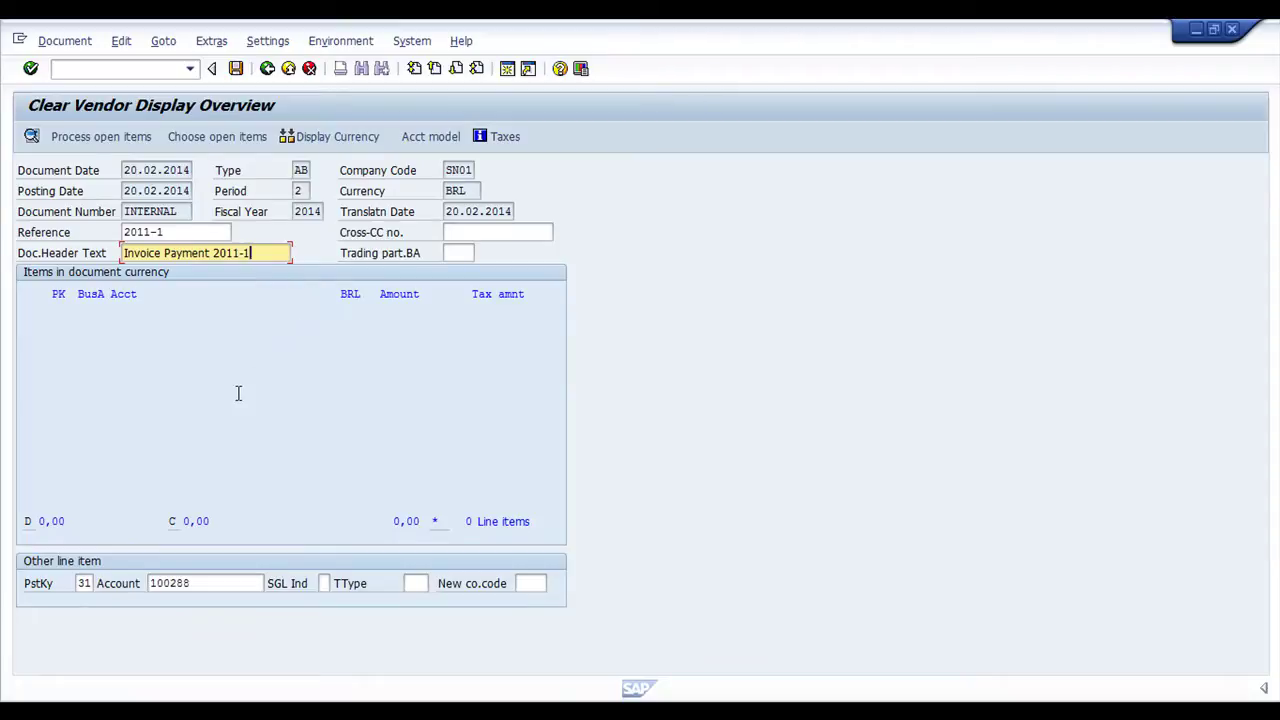
key(Return)
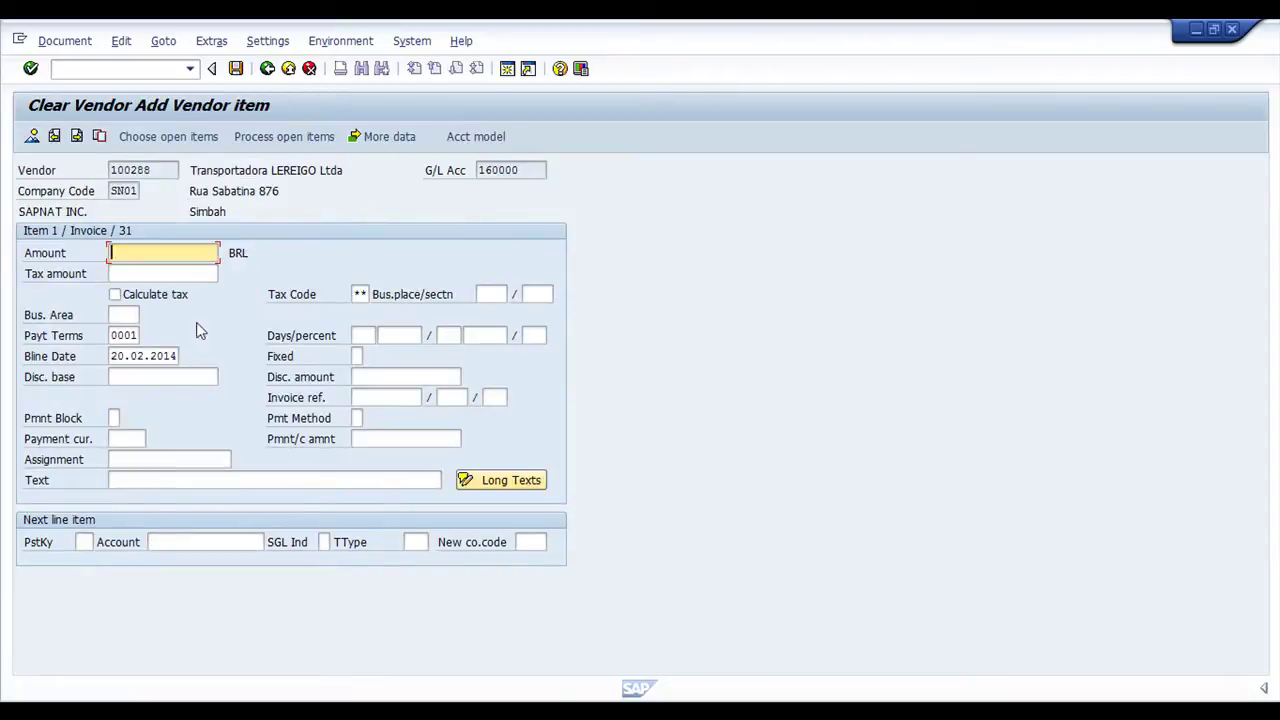
Enter amount 5000,08, check it against the spreadsheet total, and post the clearing
text(5000,08)
key(alt+Tab)
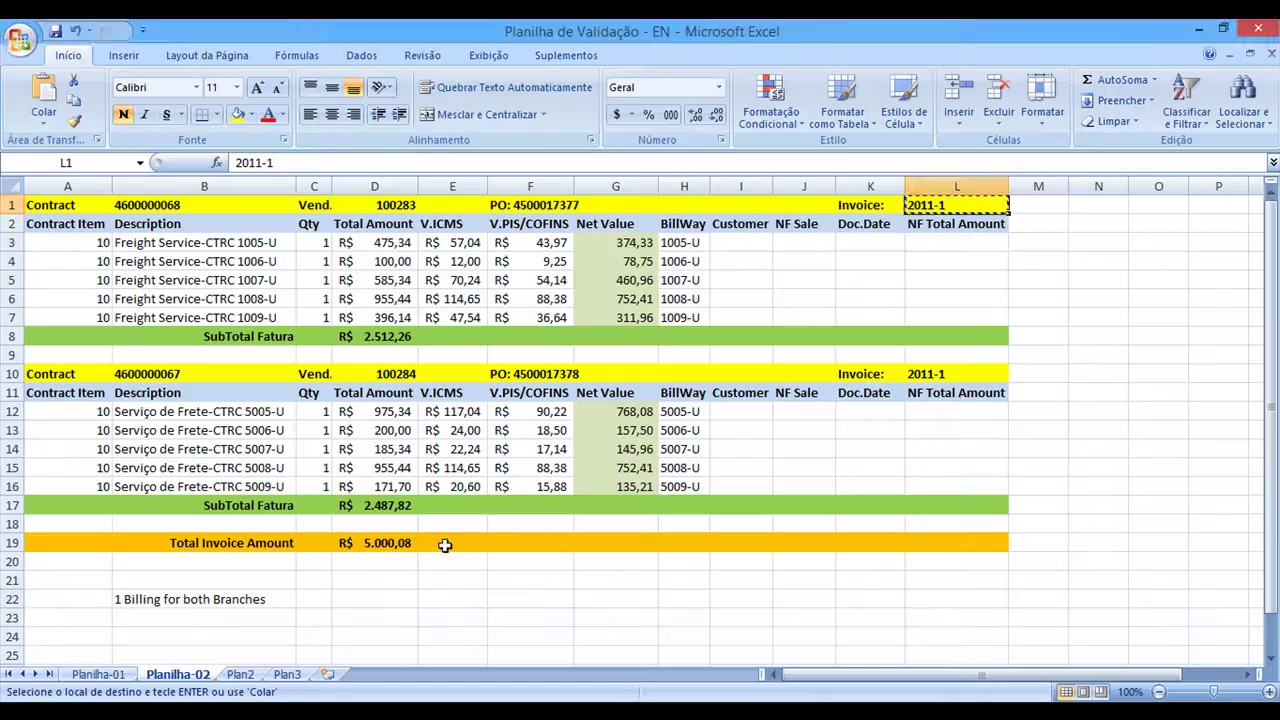
key(alt+Tab)
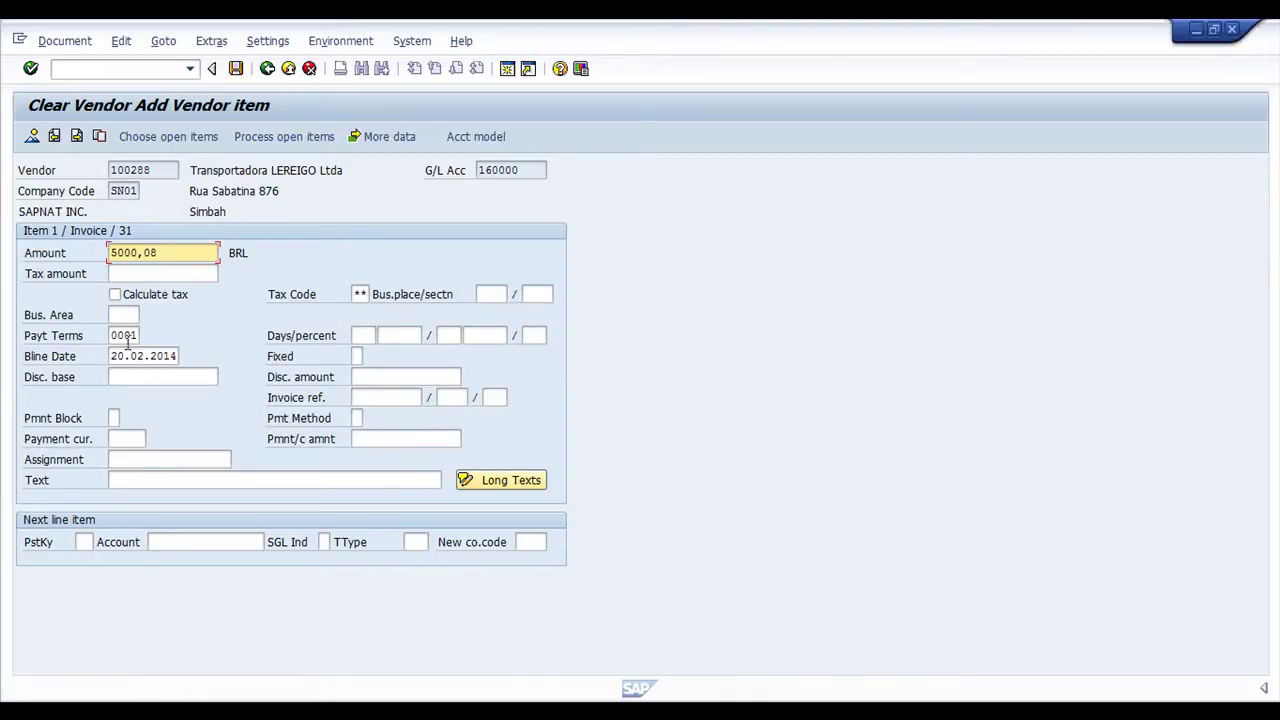
double_click(113, 336)
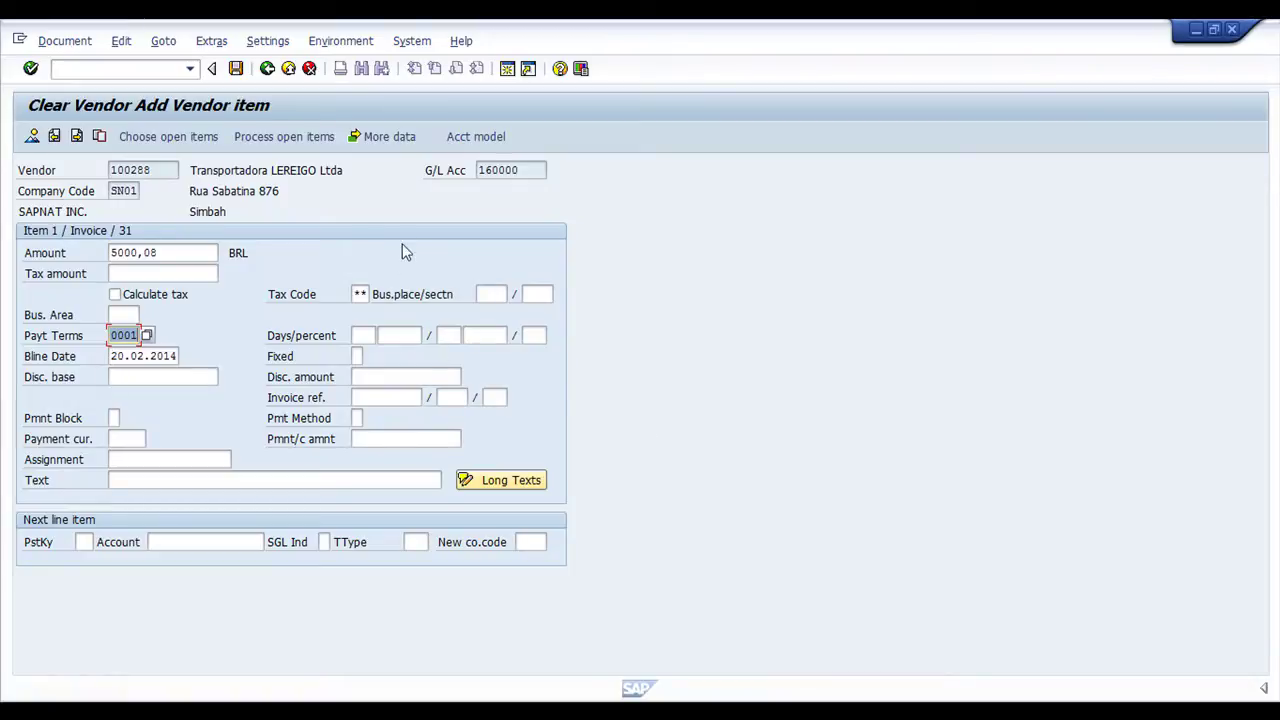
click(237, 69)
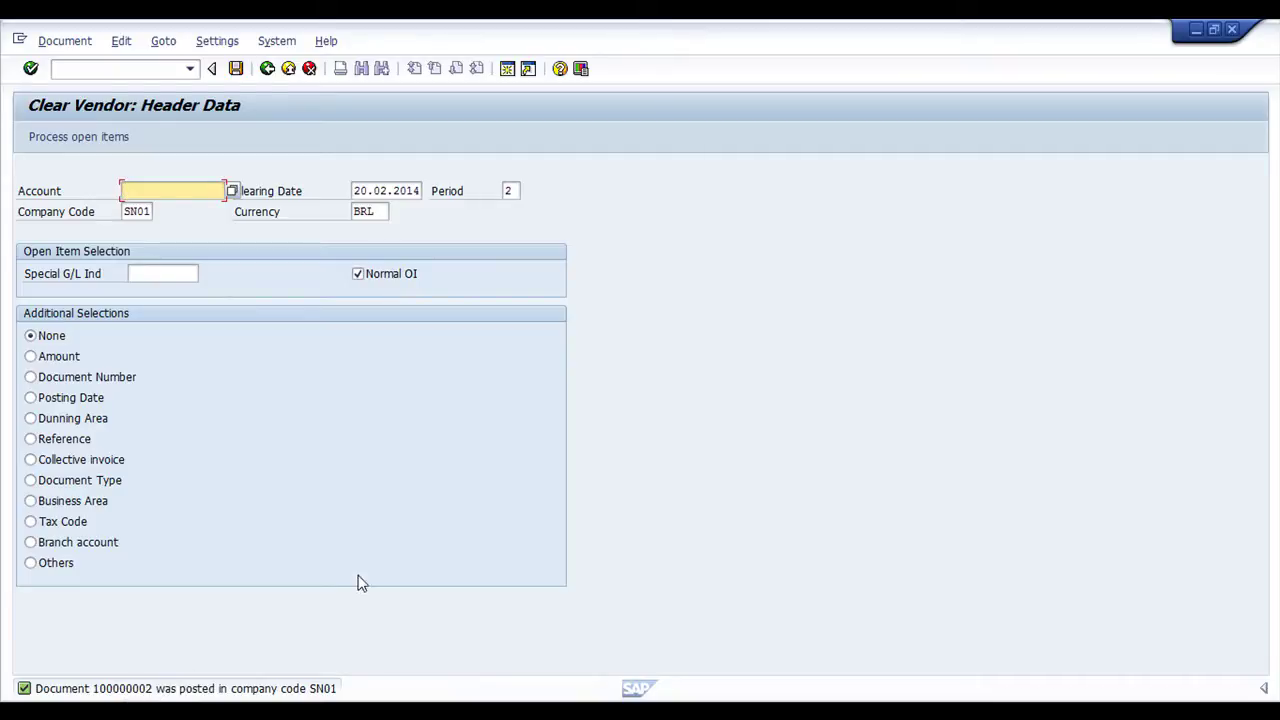
Run /nFBL1N for vendor 100283 with All items selected
click(99, 69)
text(/n)
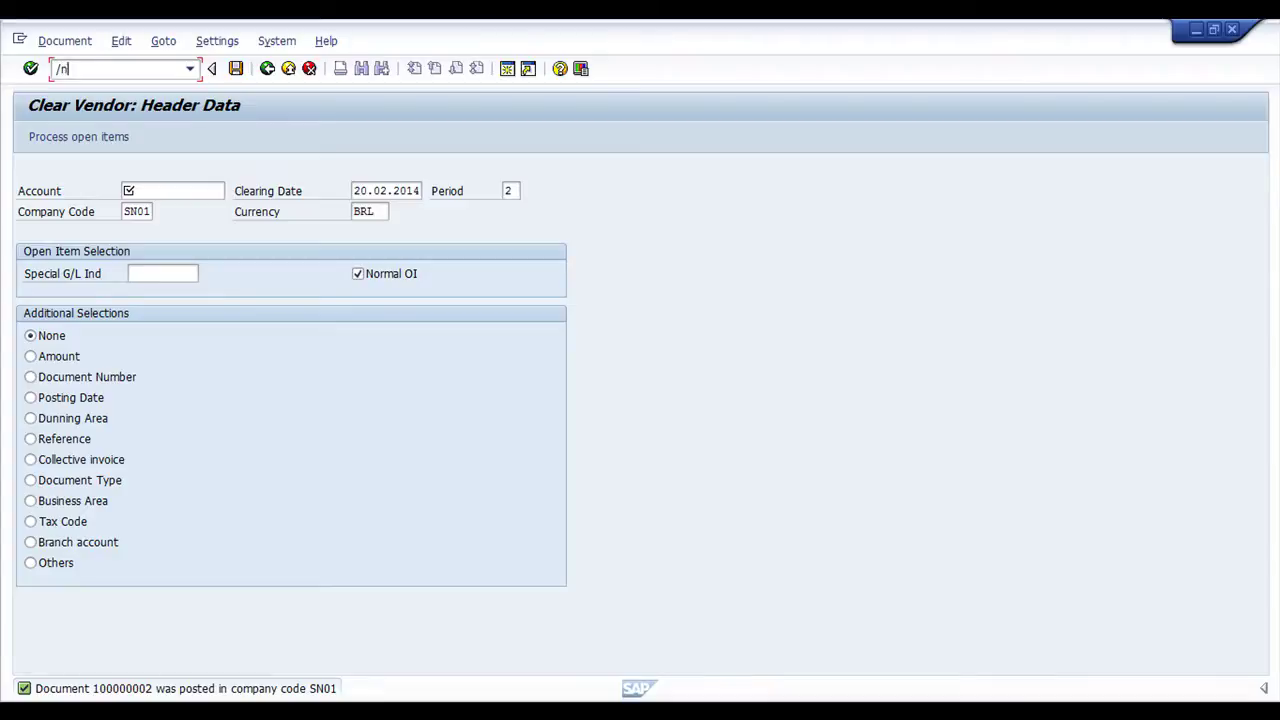
text(fbl1n)
key(Return)
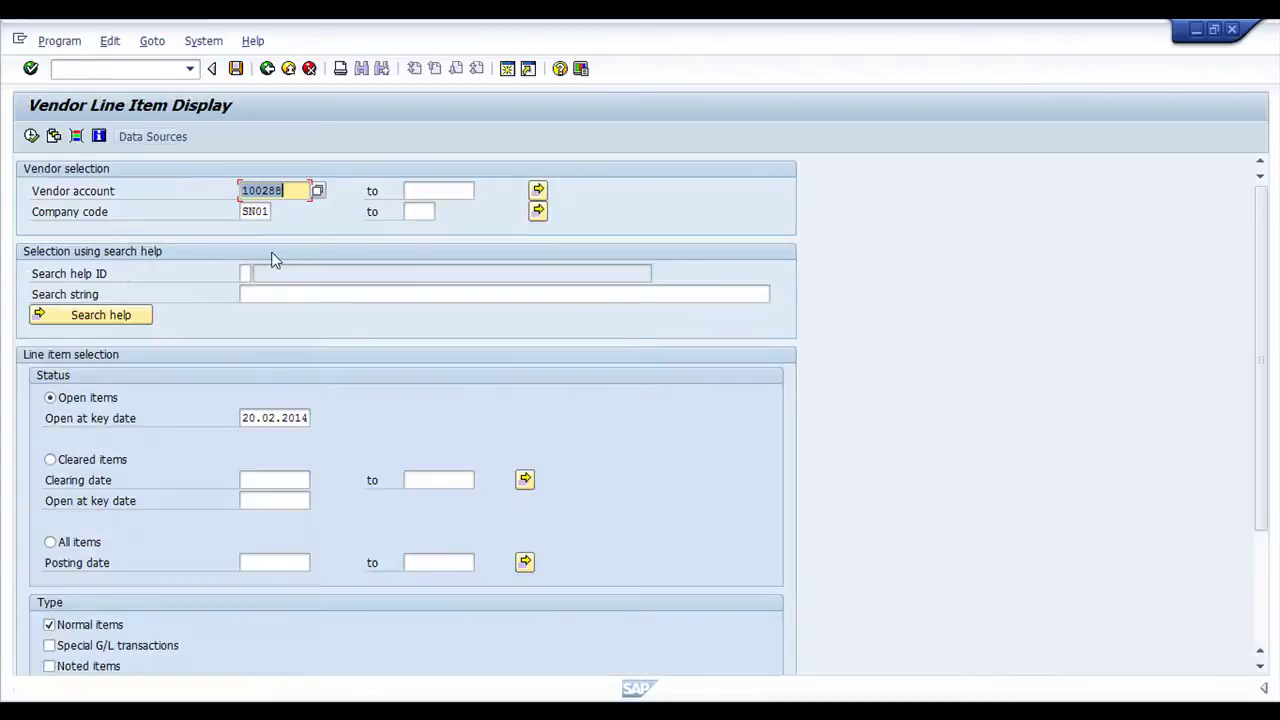
click(293, 190)
key(BackSpace)
key(BackSpace)
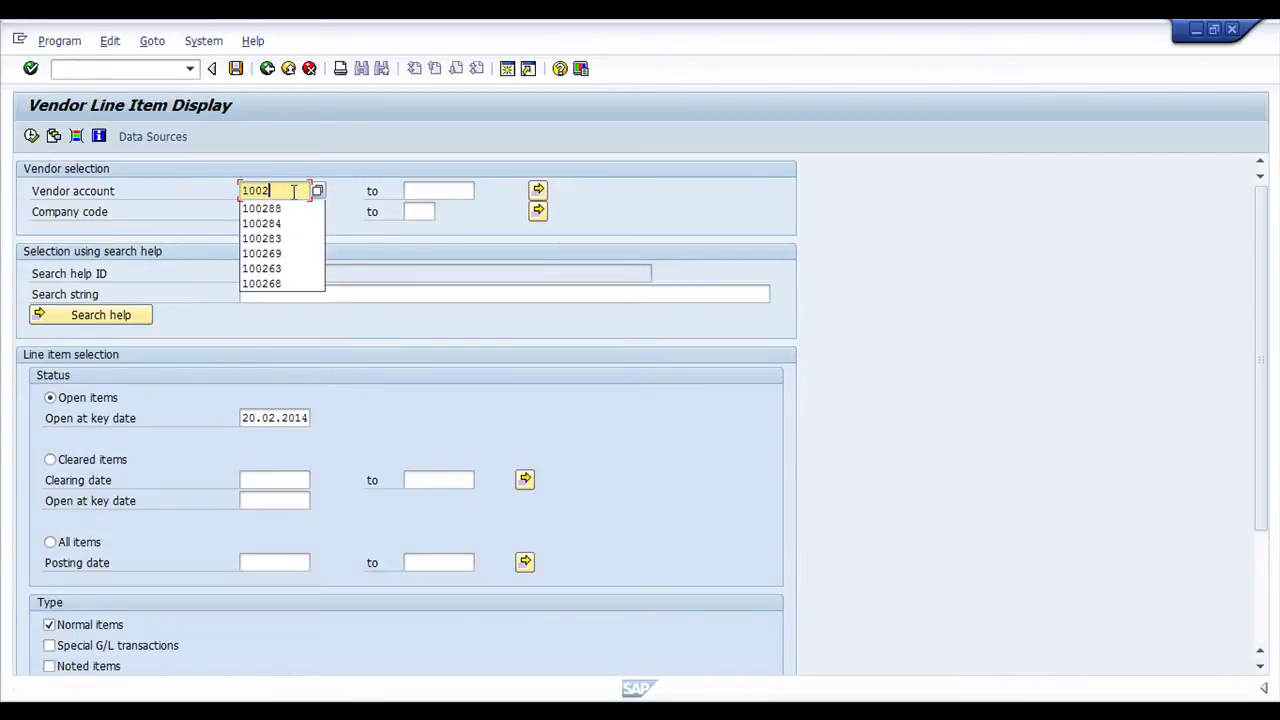
click(292, 238)
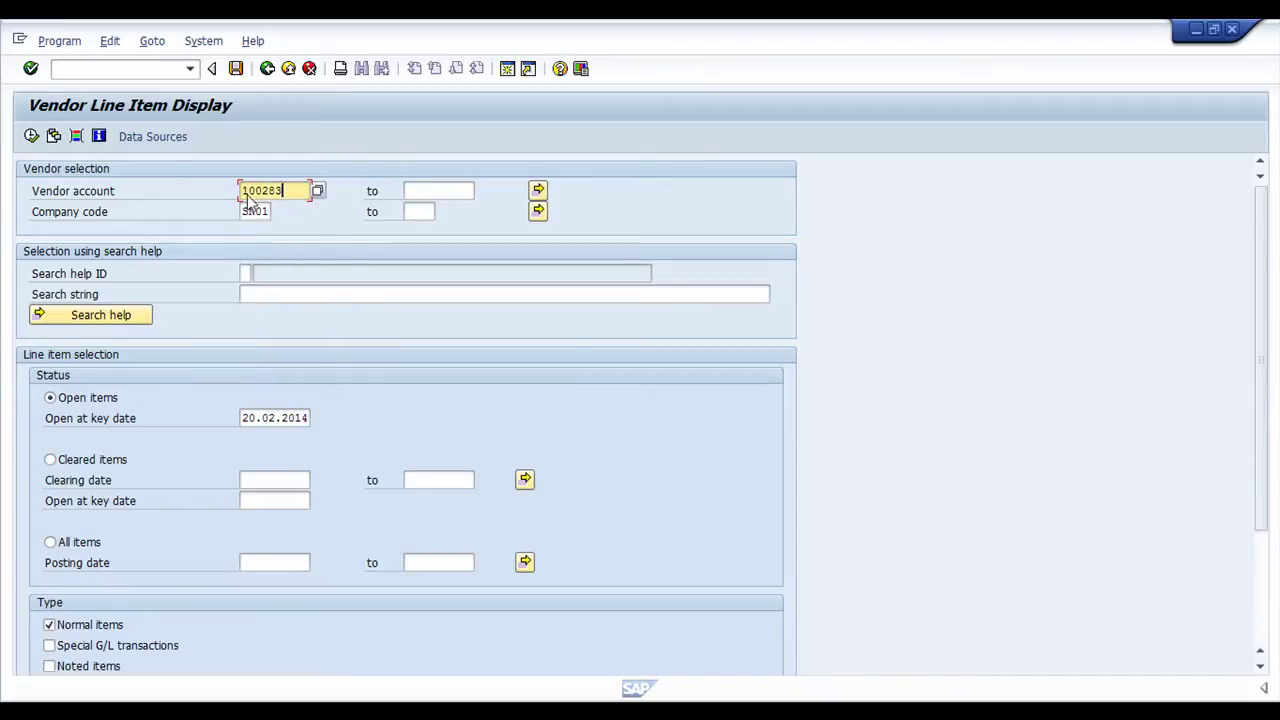
click(31, 136)
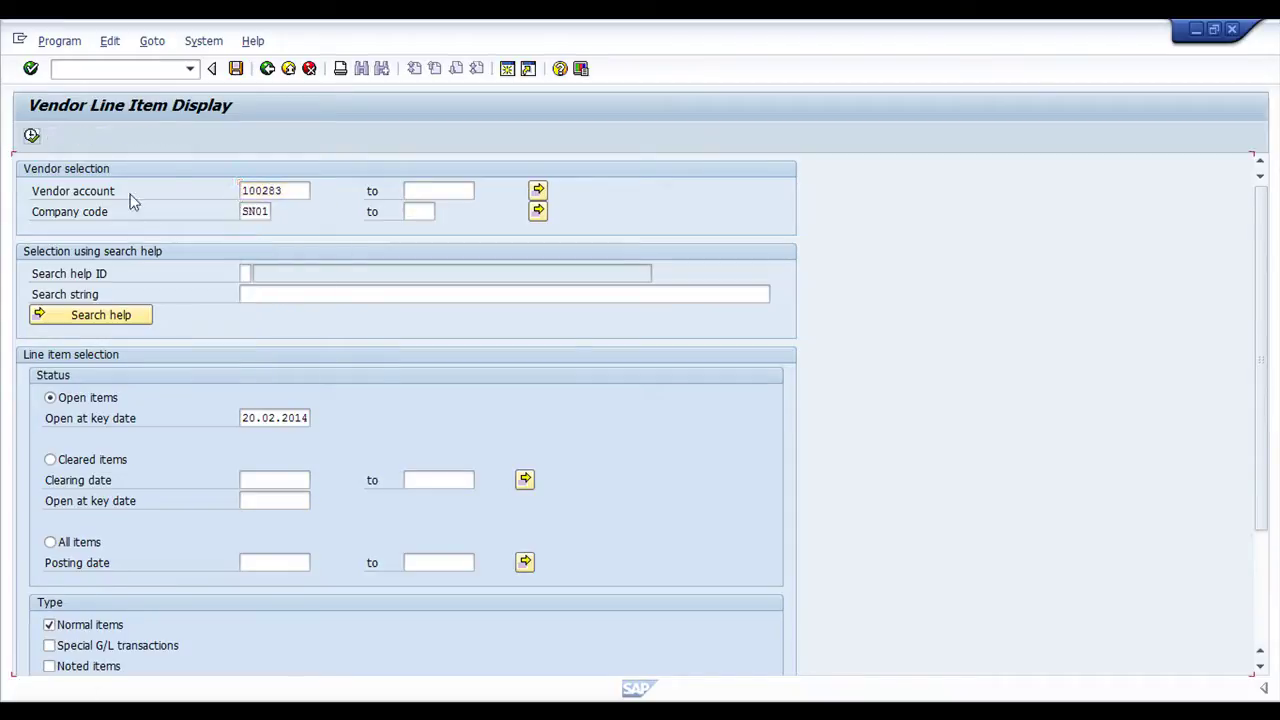
click(31, 136)
click(31, 136)
click(31, 136)
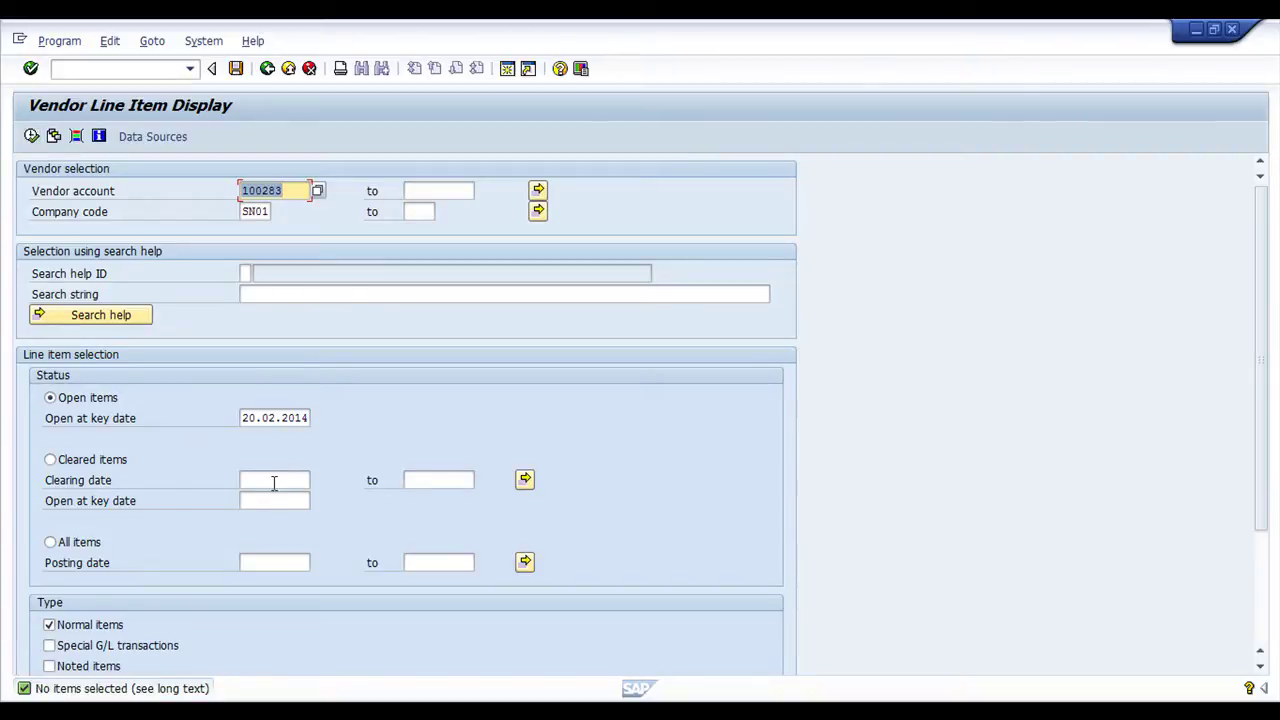
click(52, 542)
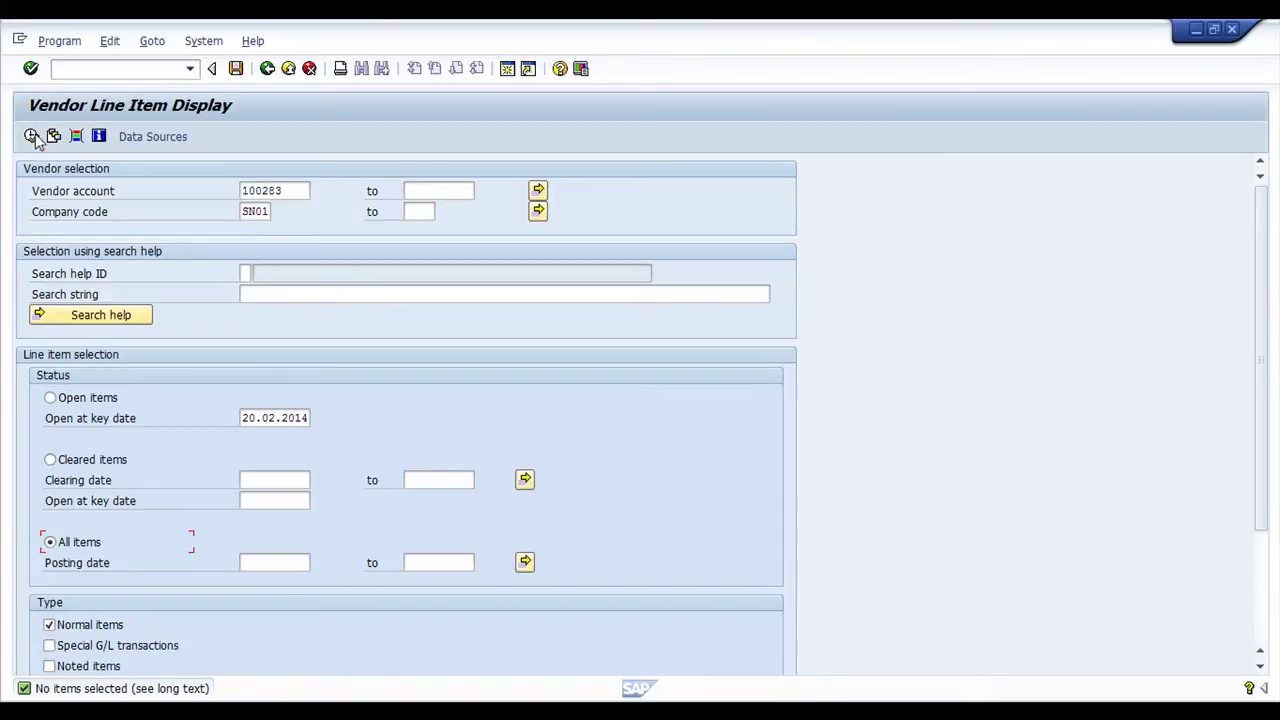
click(32, 137)
Check invoices 1008-U and 1009-U and payment document 100000002 (2.512,27), open it, and go back
scroll(643, 586, down, 2)
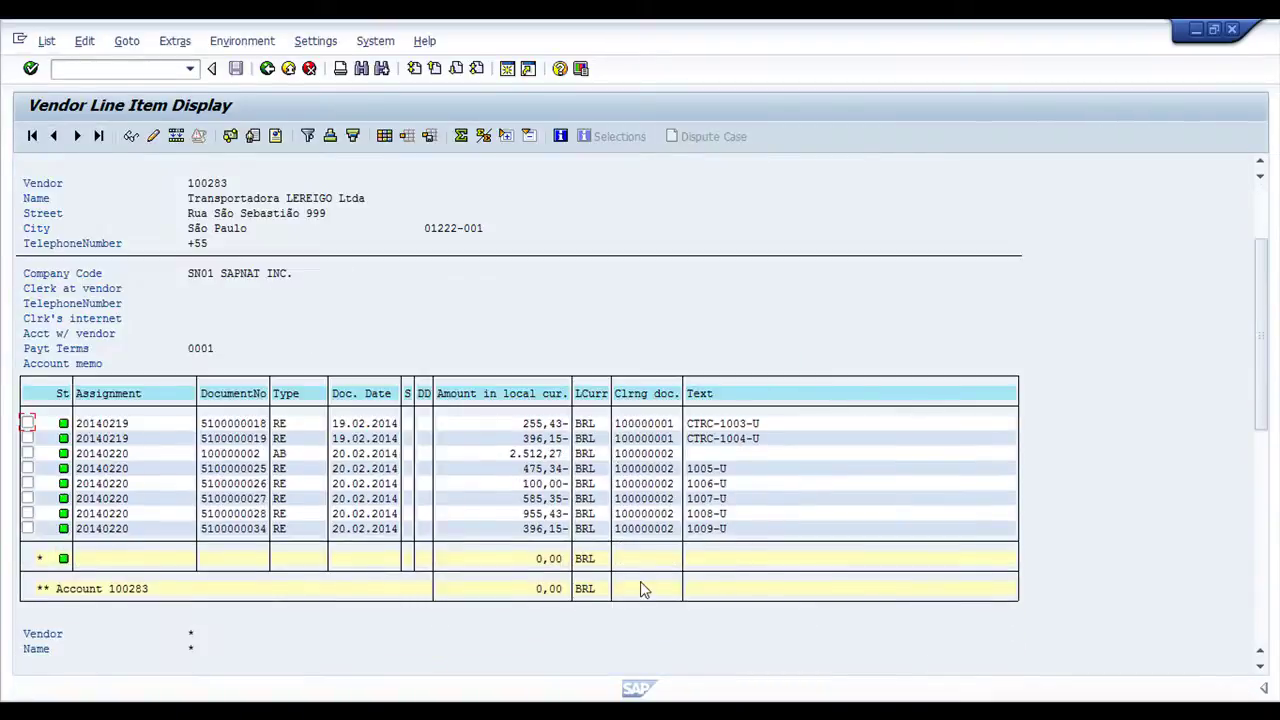
scroll(607, 503, down, 1)
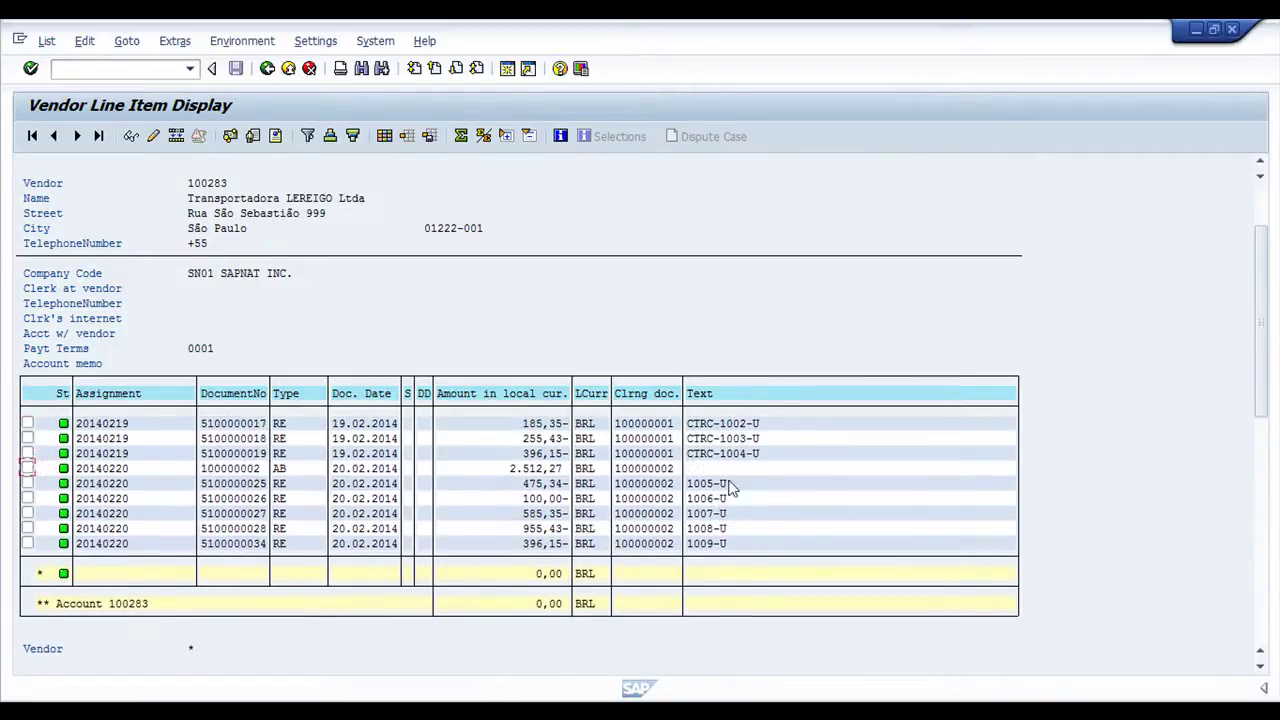
scroll(725, 485, up, 3)
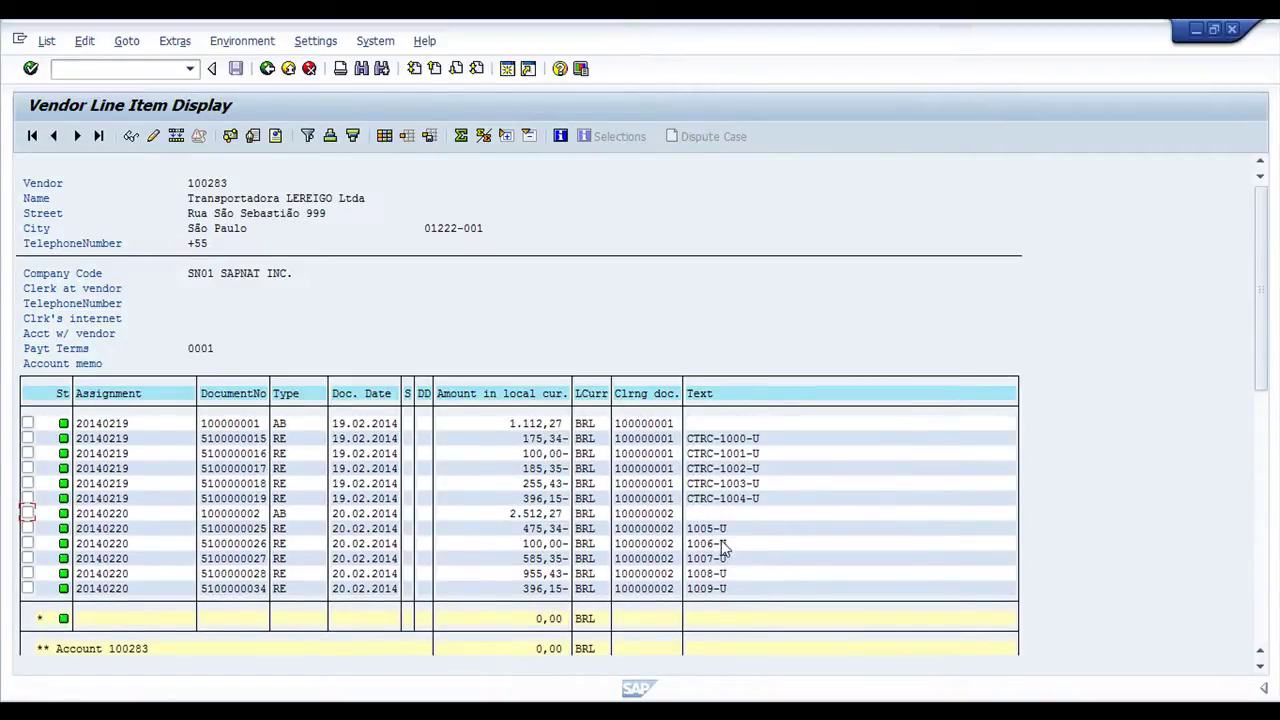
scroll(724, 546, down, 3)
click(709, 498)
click(714, 516)
scroll(766, 503, up, 3)
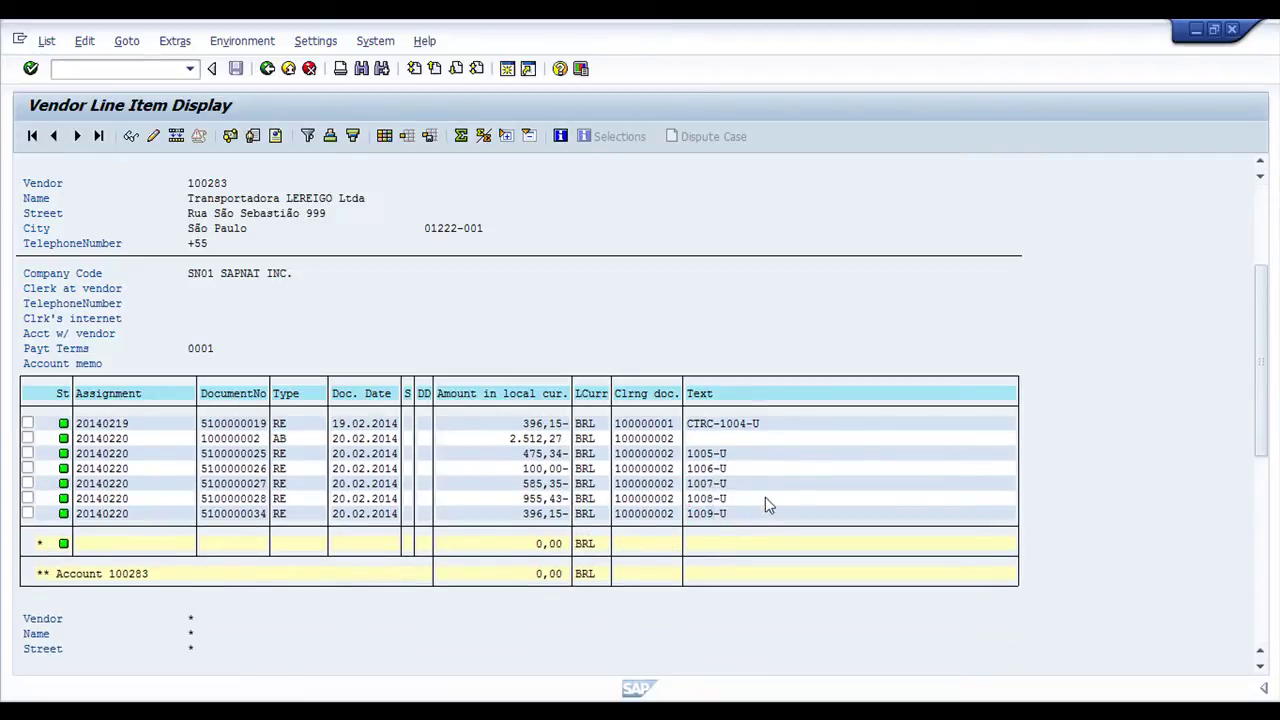
scroll(730, 453, down, 3)
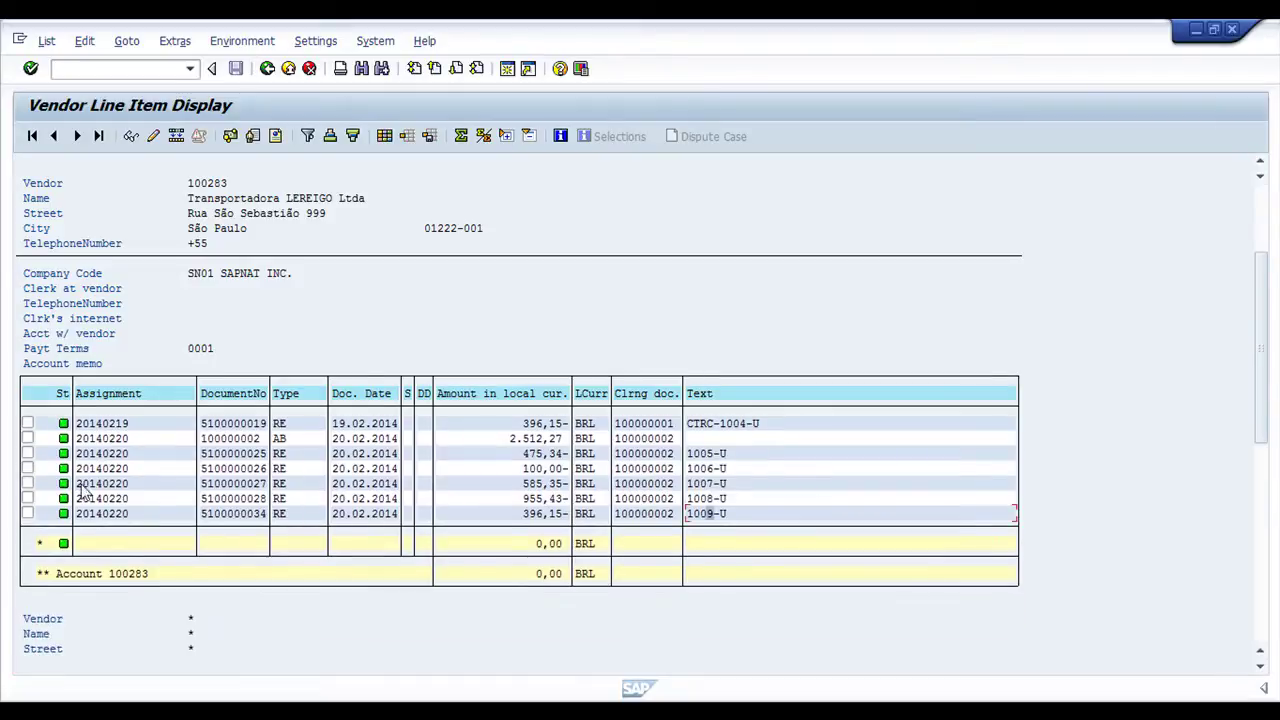
scroll(700, 574, up, 2)
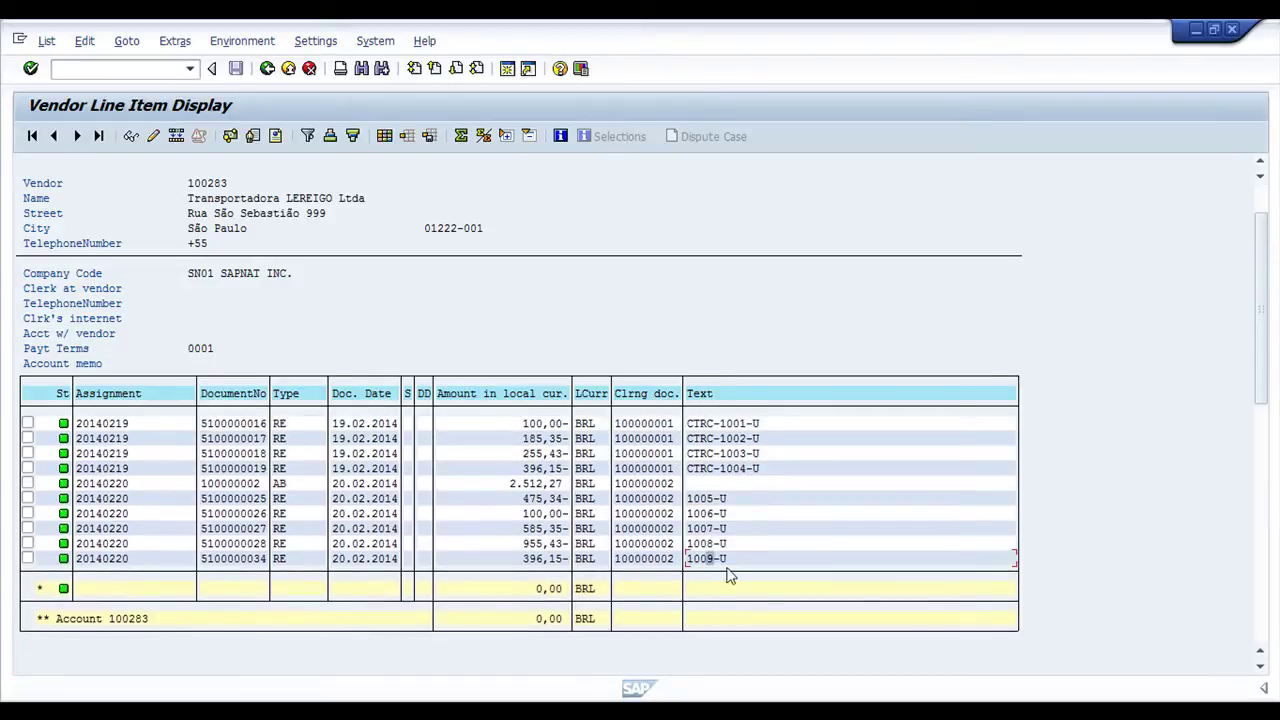
click(246, 484)
click(514, 486)
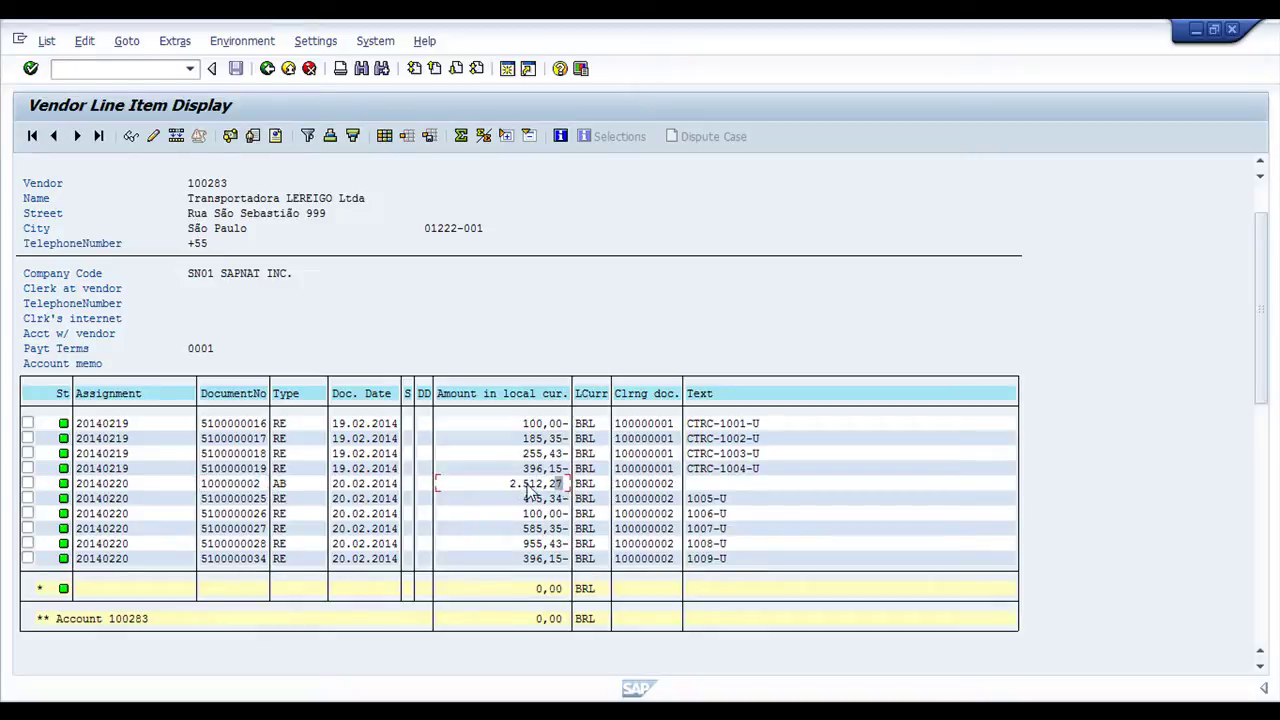
click(514, 485)
click(256, 488)
double_click(257, 488)
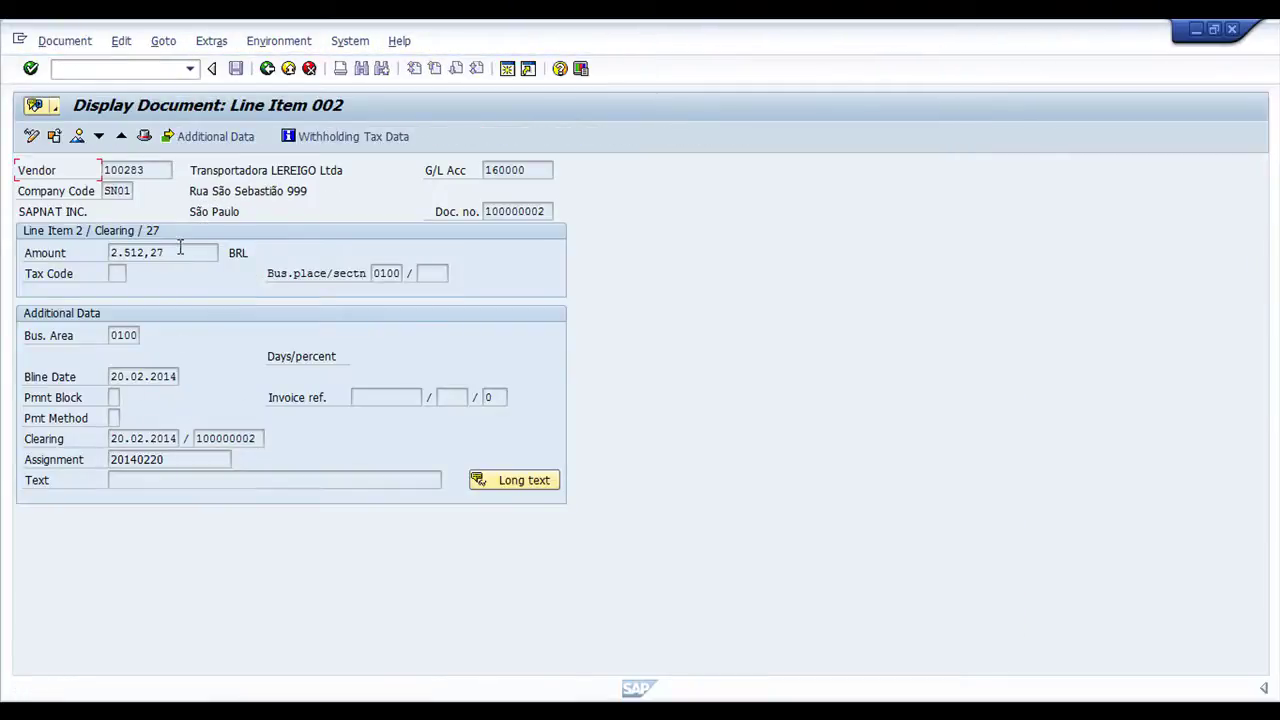
click(267, 68)
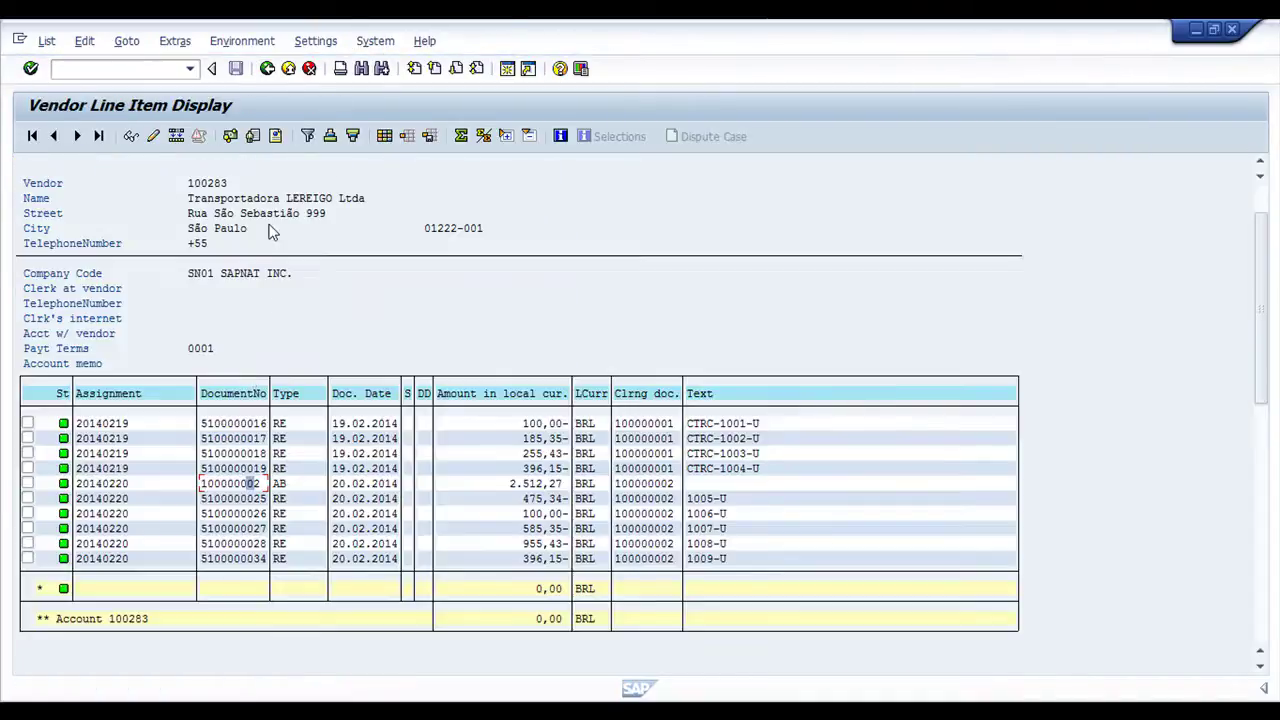
Rerun the report for vendor 100284 and check items cleared by 100000002, including 2.487,81 and 5009-U
click(267, 68)
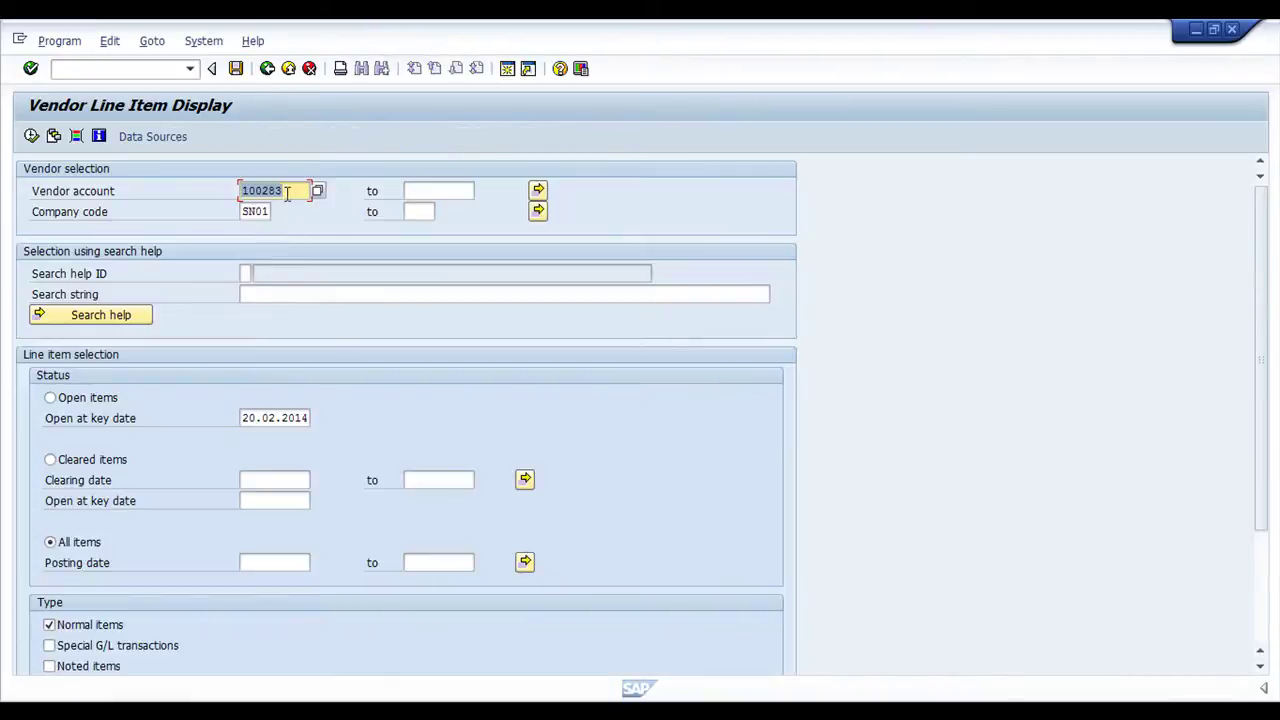
key(End)
key(BackSpace)
text(4)
click(31, 136)
scroll(555, 610, down, 2)
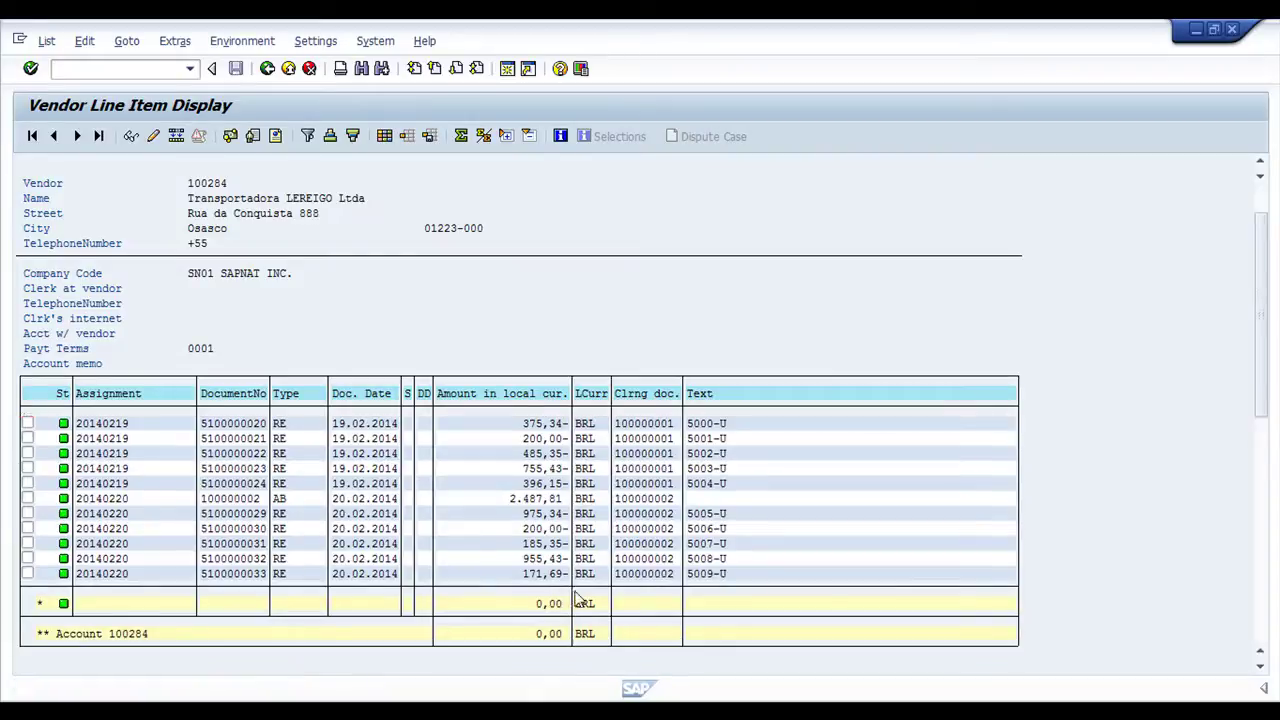
click(671, 485)
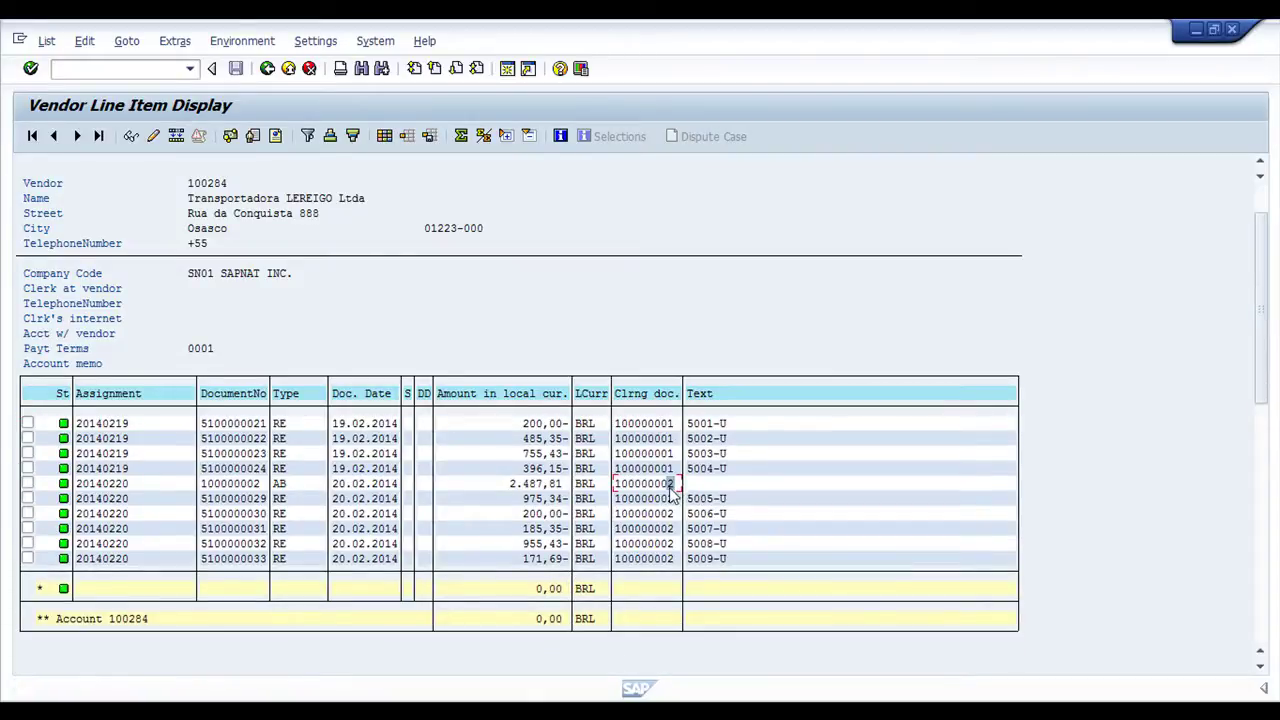
click(659, 498)
click(528, 484)
click(670, 484)
click(690, 560)
Rerun the line item report for vendor 100288 and check payment document 100000002
click(267, 68)
key(BackSpace)
text(88)
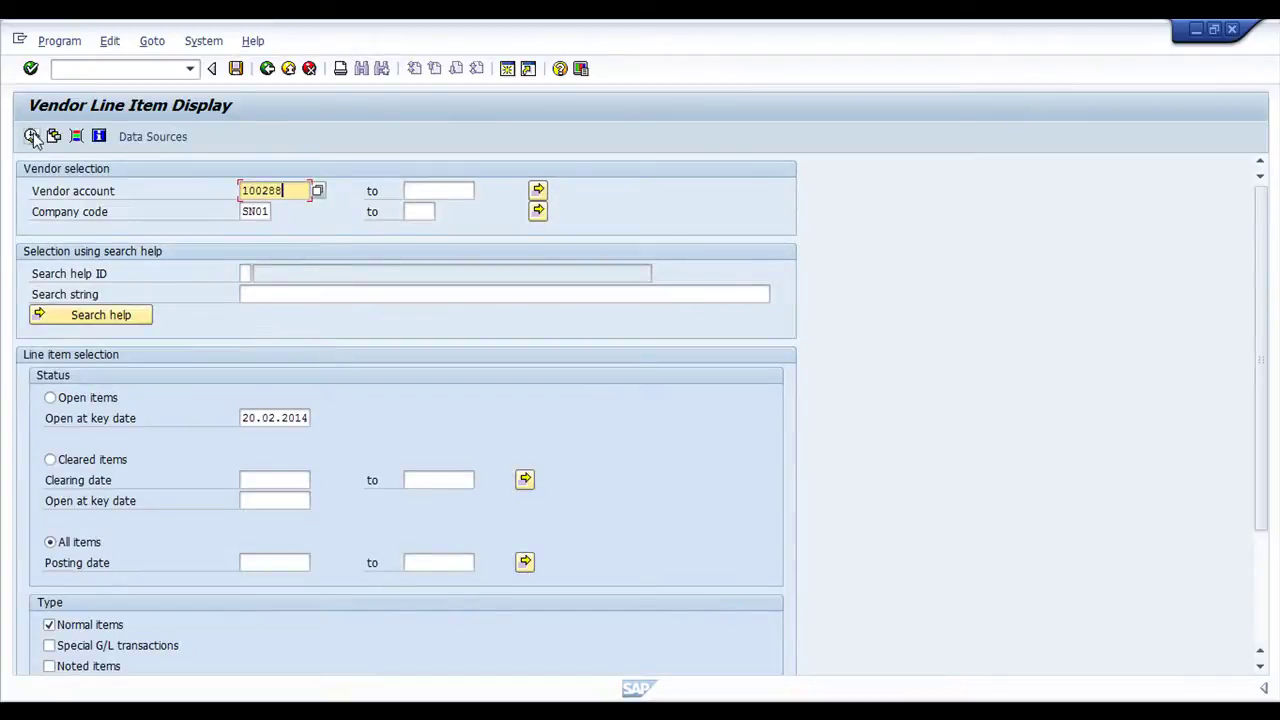
click(31, 136)
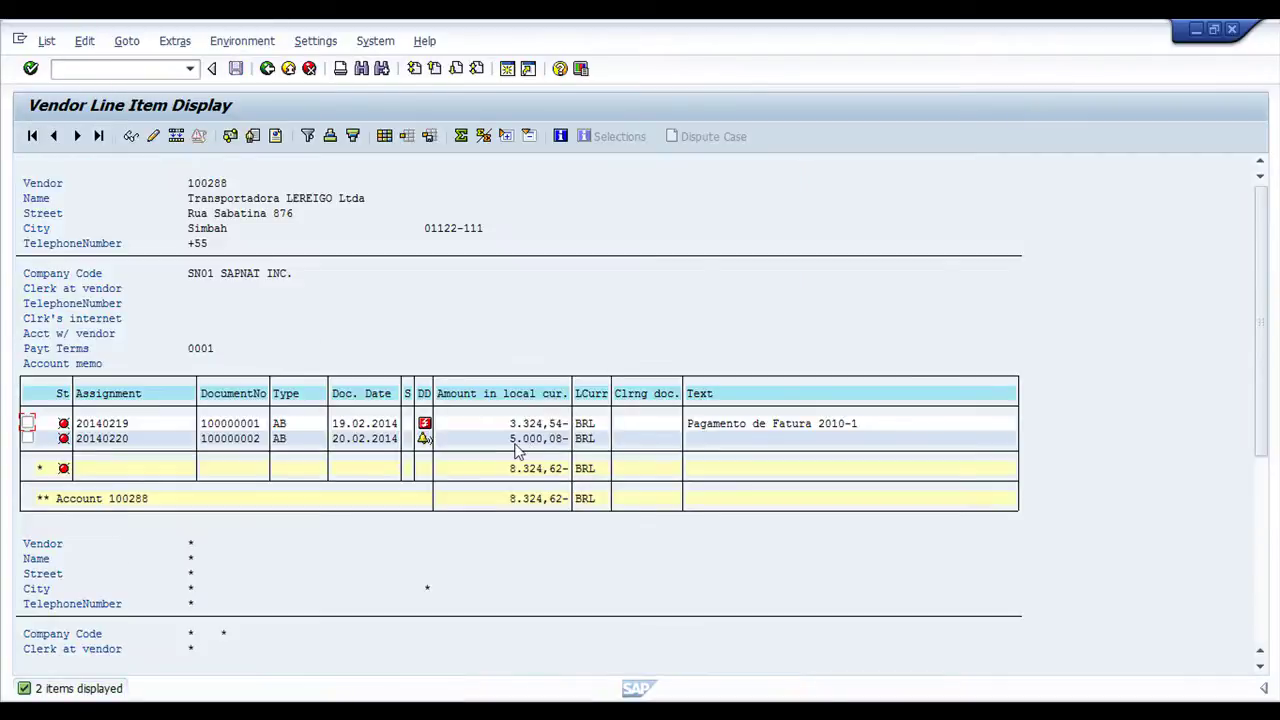
click(256, 446)
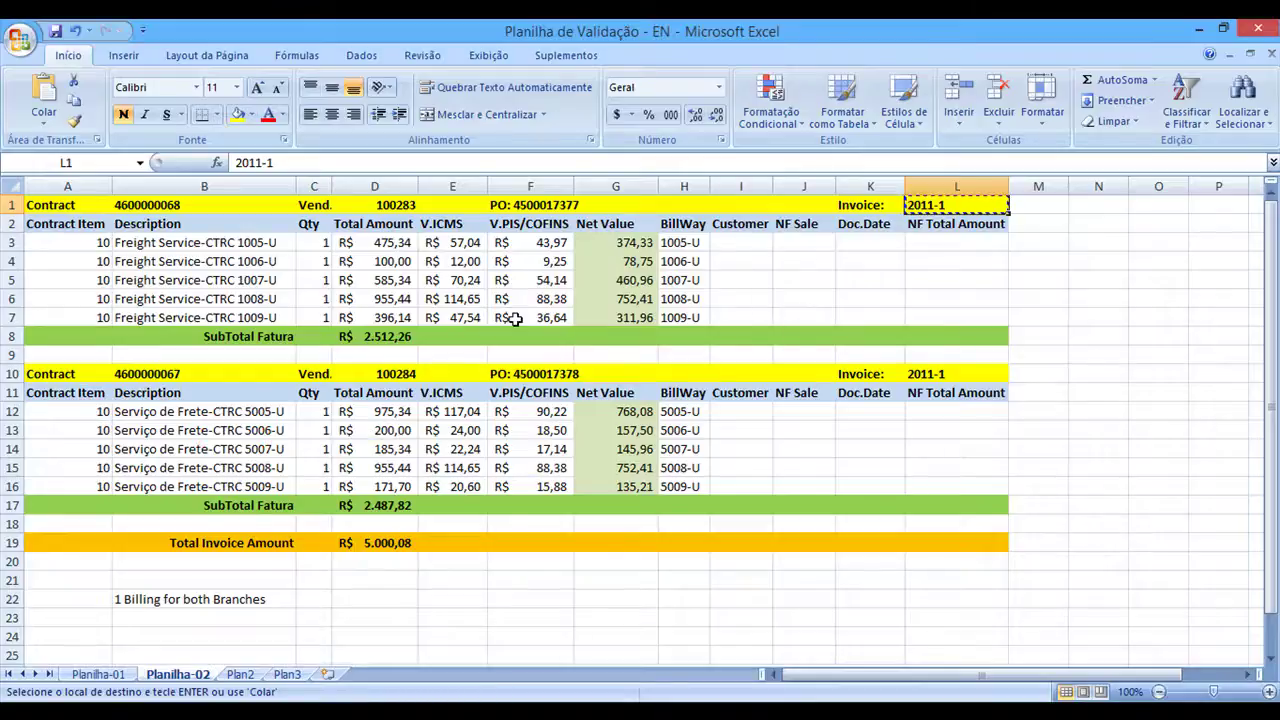
click(564, 205)
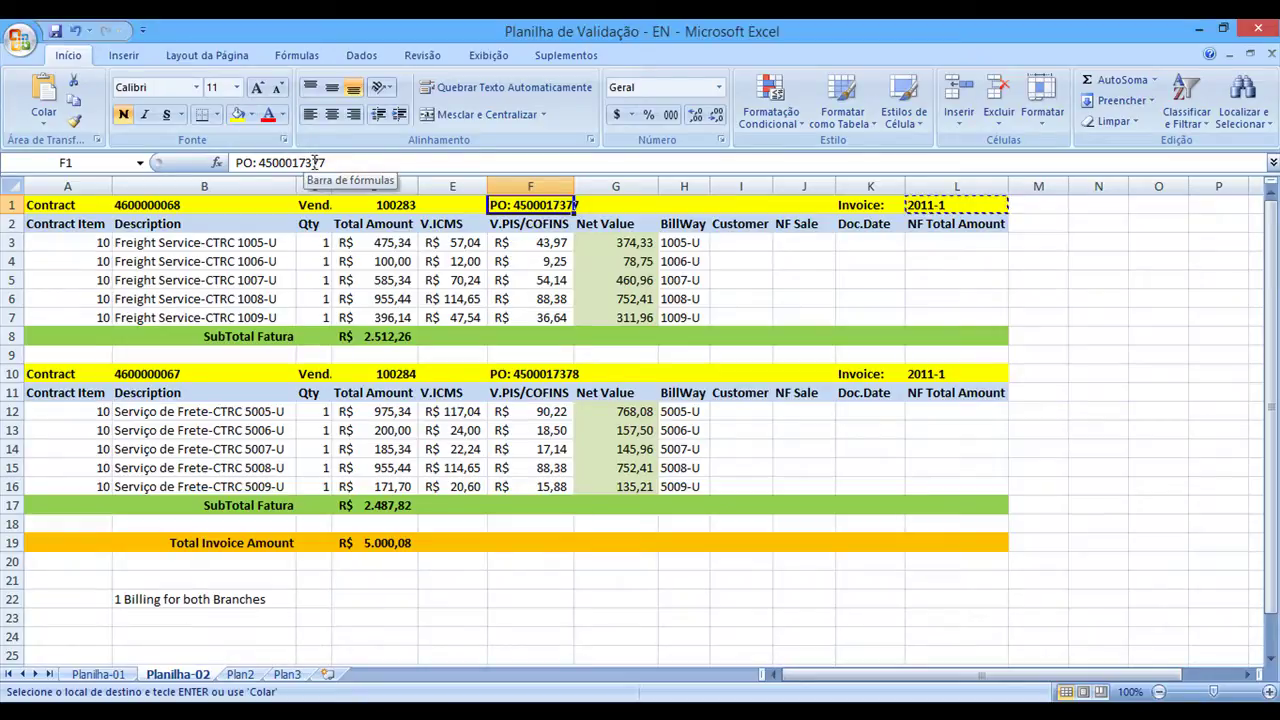
click(204, 205)
drag(302, 162, 170, 152)
key(ctrl+c)
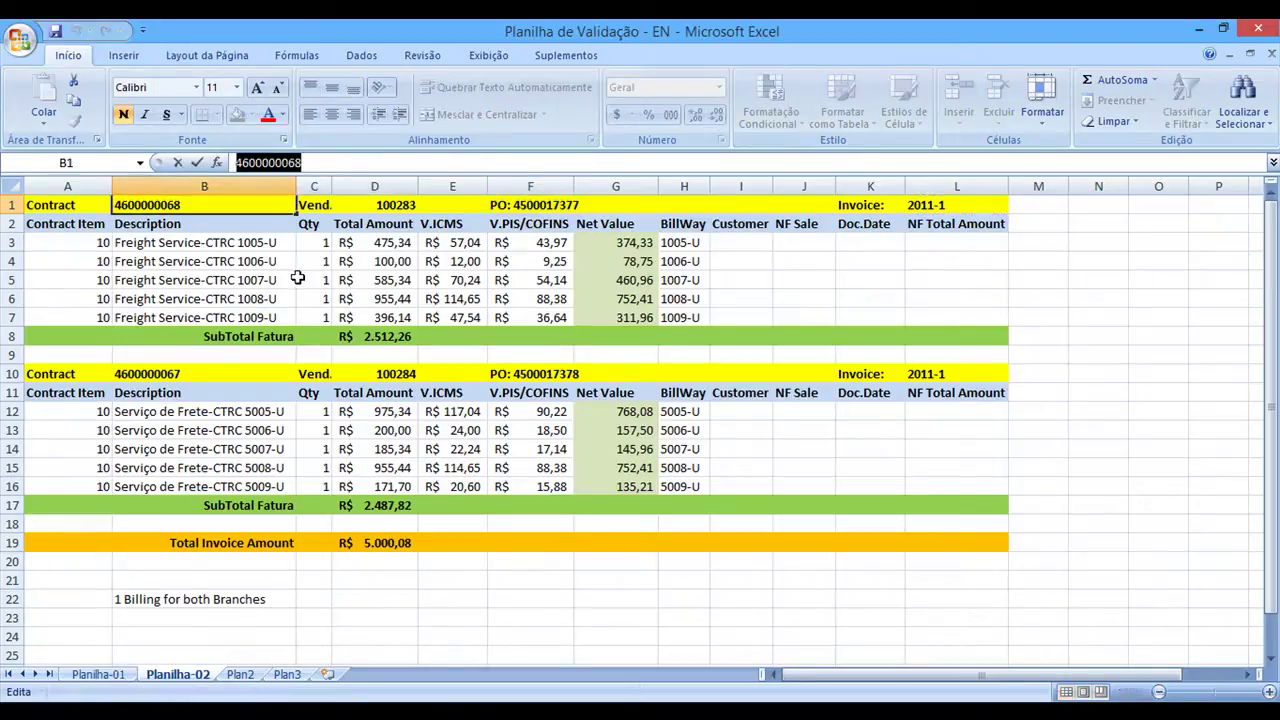
key(alt+Tab)
click(100, 68)
text(/nme3)
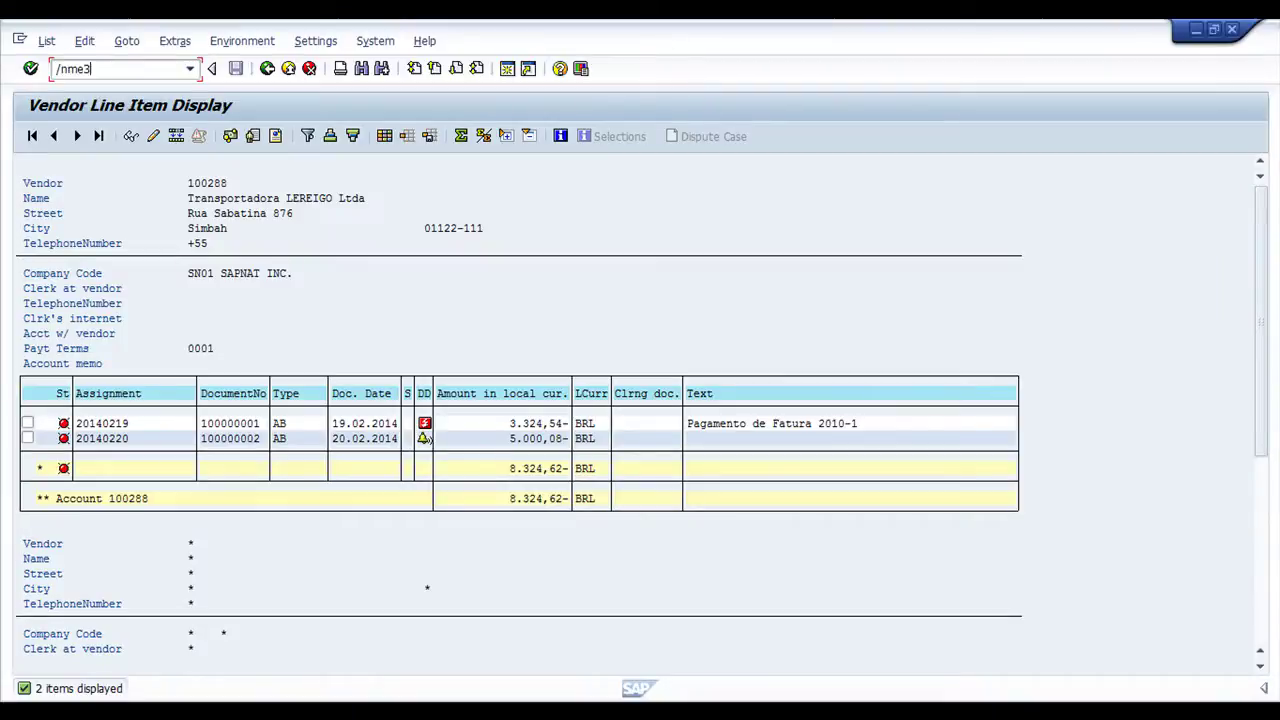
text(n)
key(Return)
key(ctrl+v)
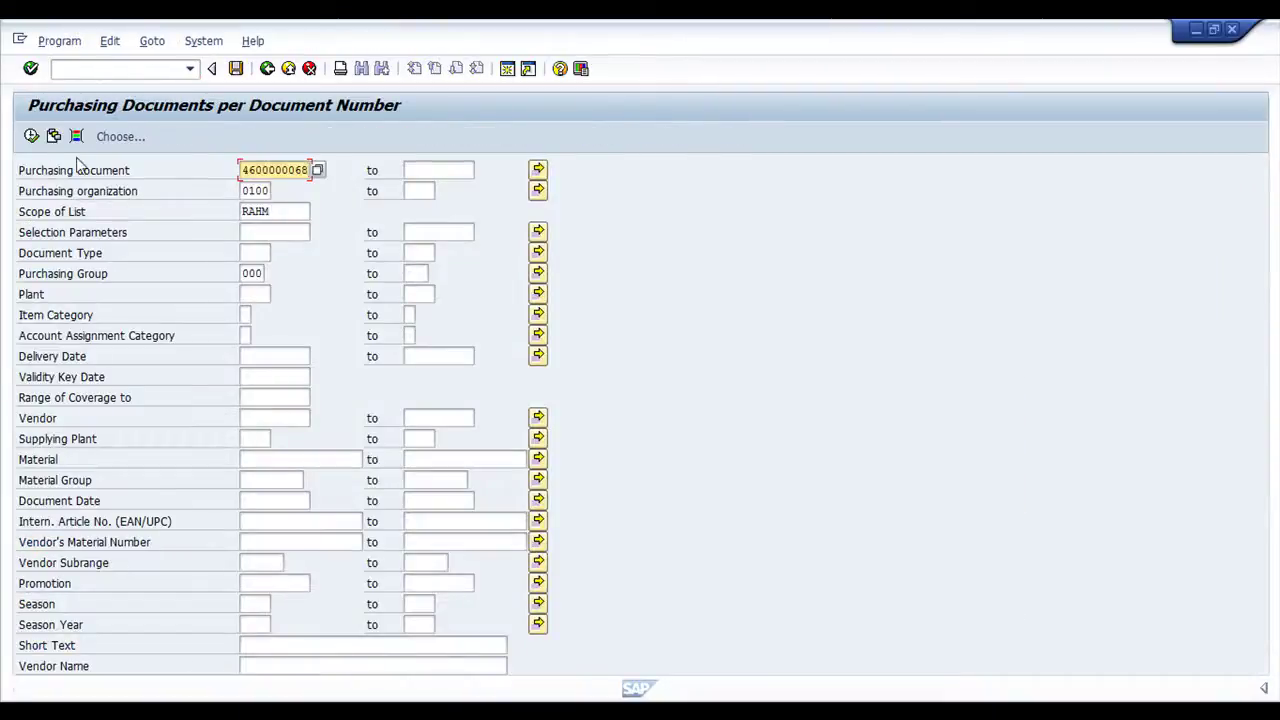
click(31, 136)
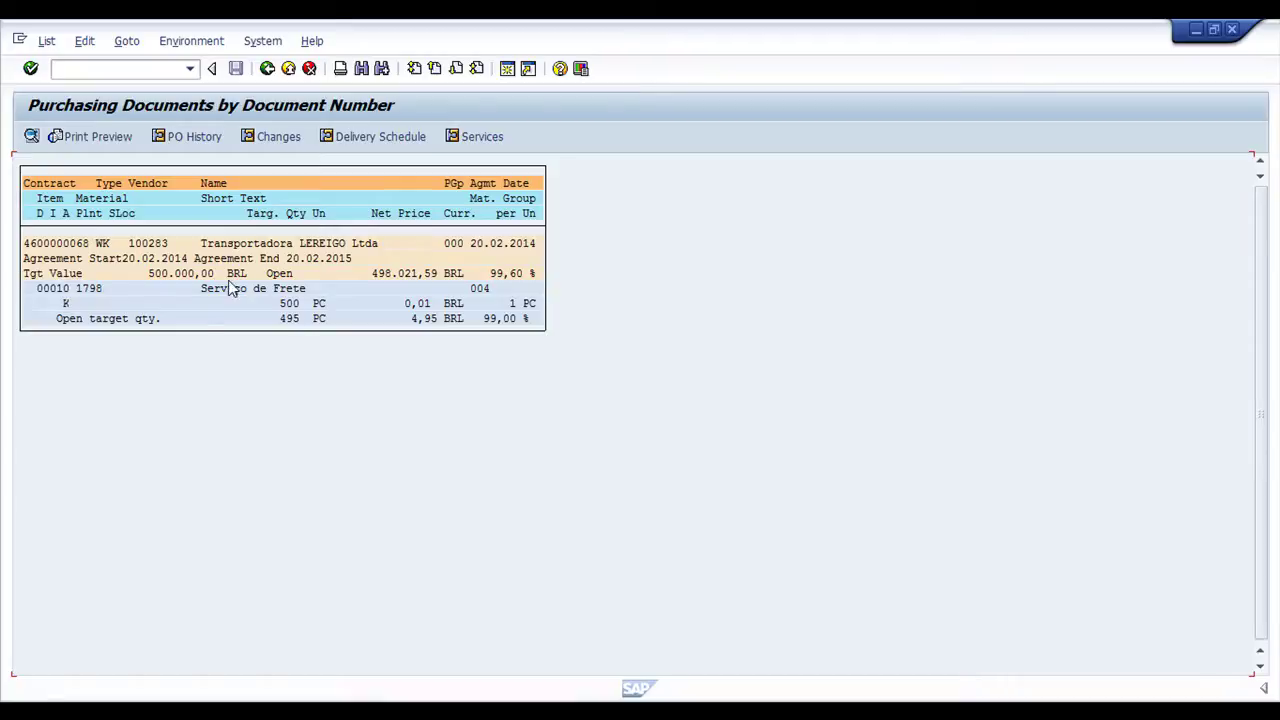
double_click(76, 246)
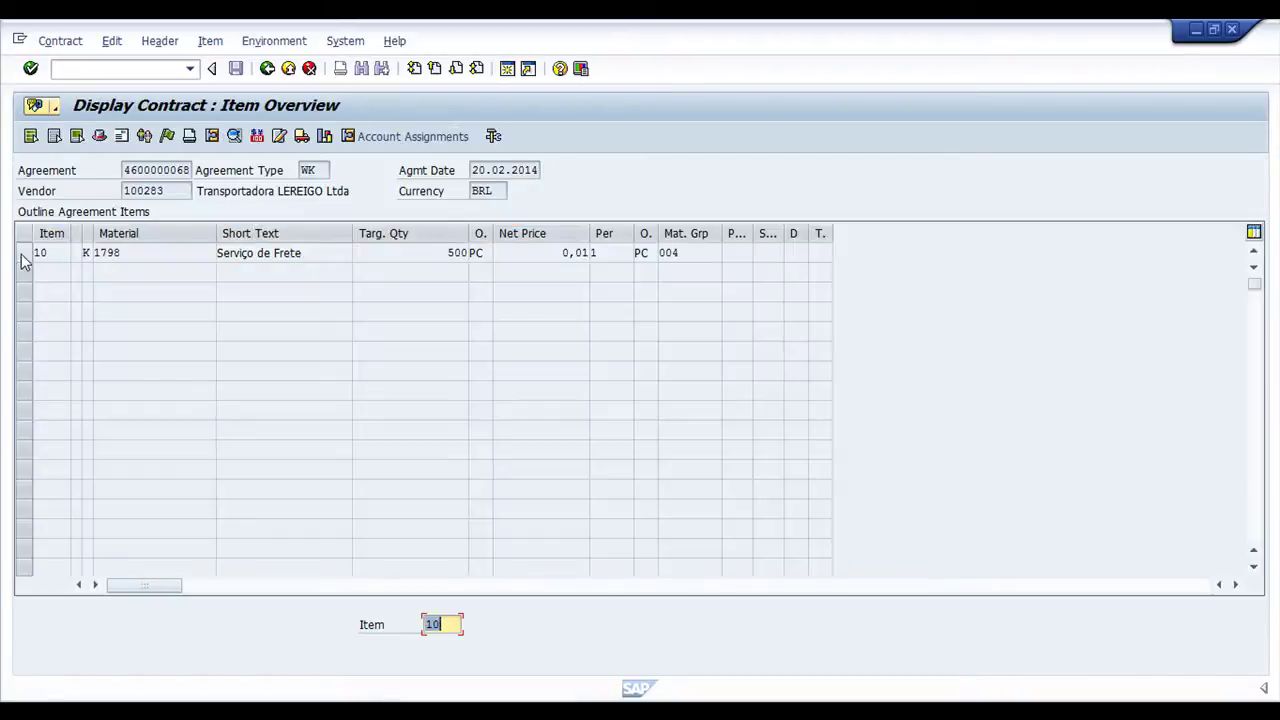
click(24, 254)
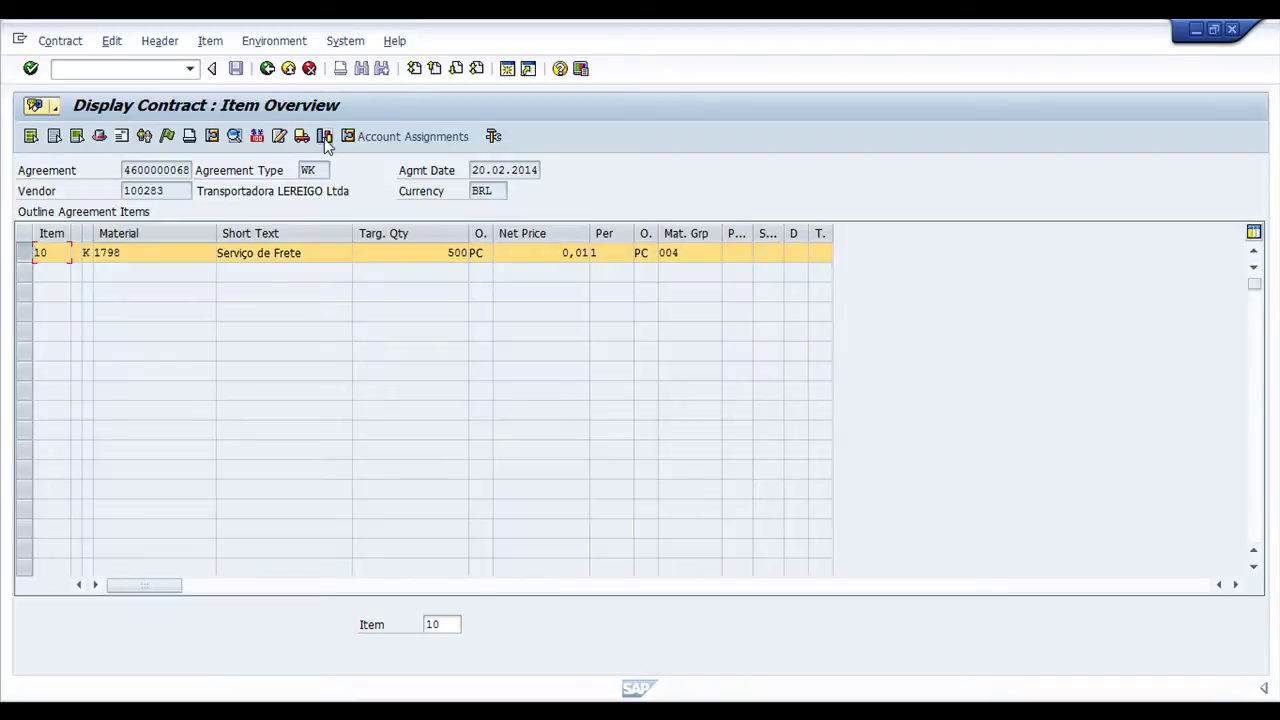
click(324, 137)
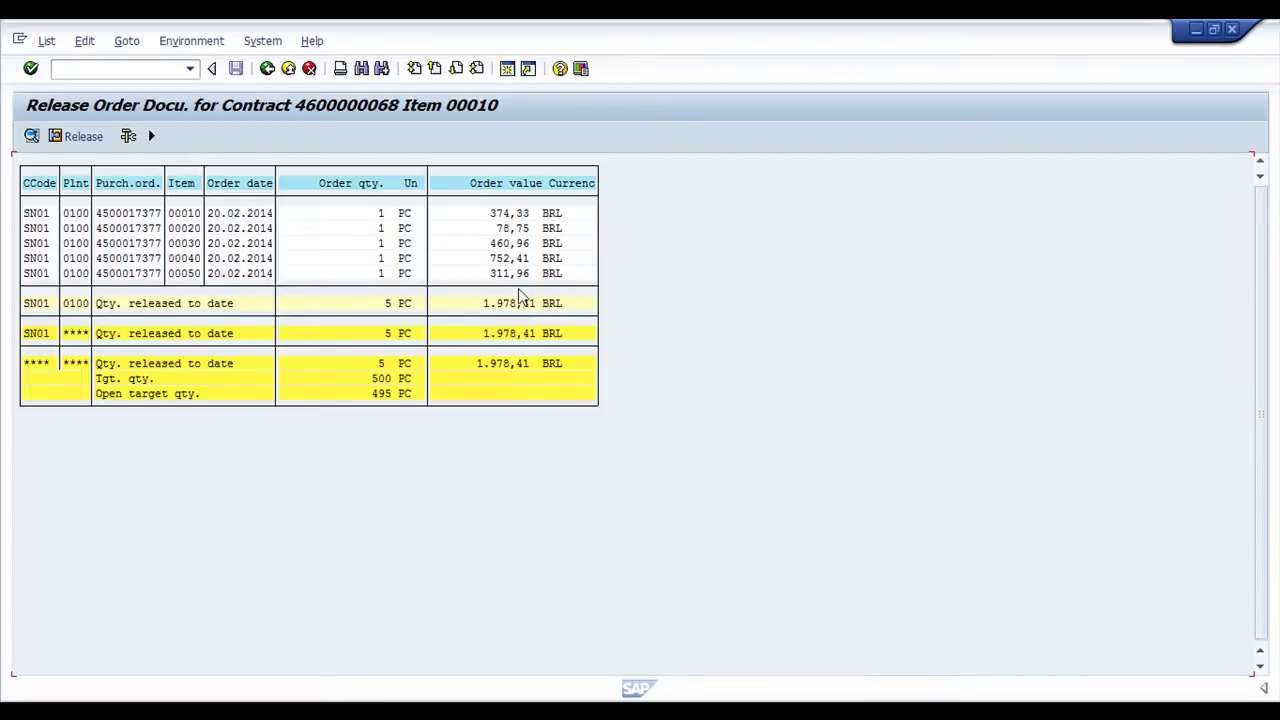
Go back three screens to the Purchasing Documents per Document Number selection screen
click(268, 69)
click(268, 69)
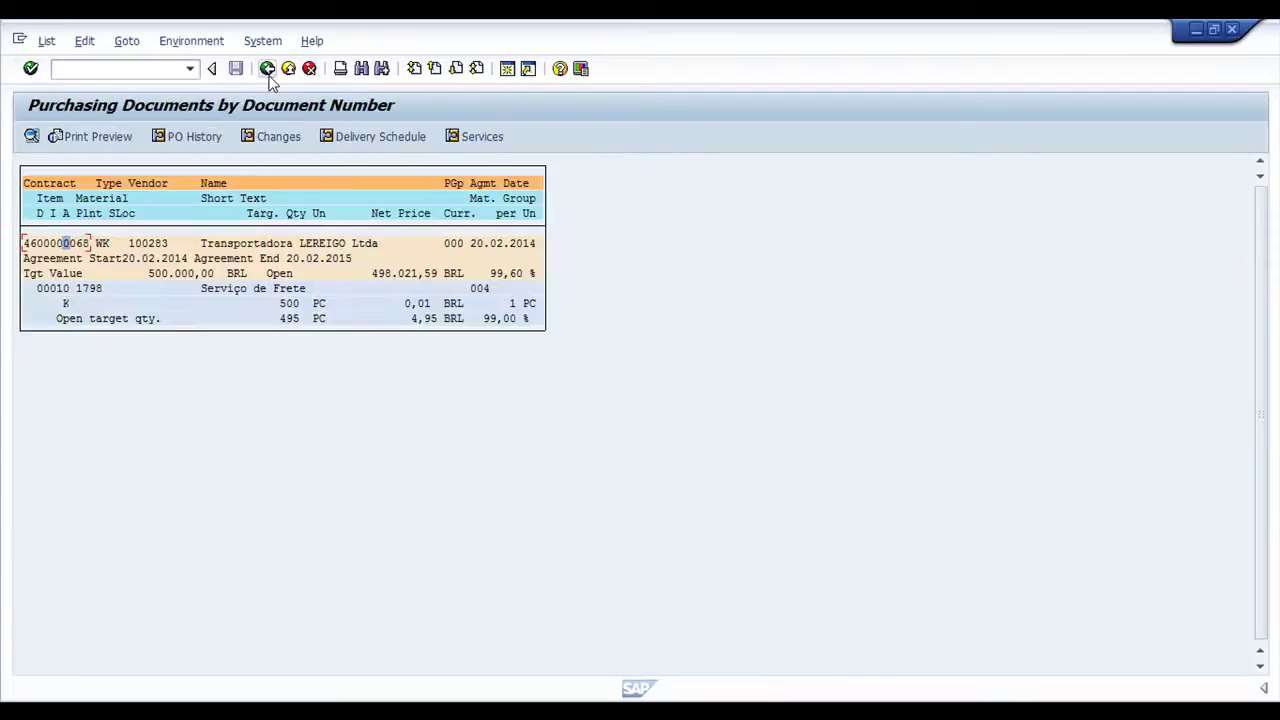
click(268, 69)
double_click(292, 211)
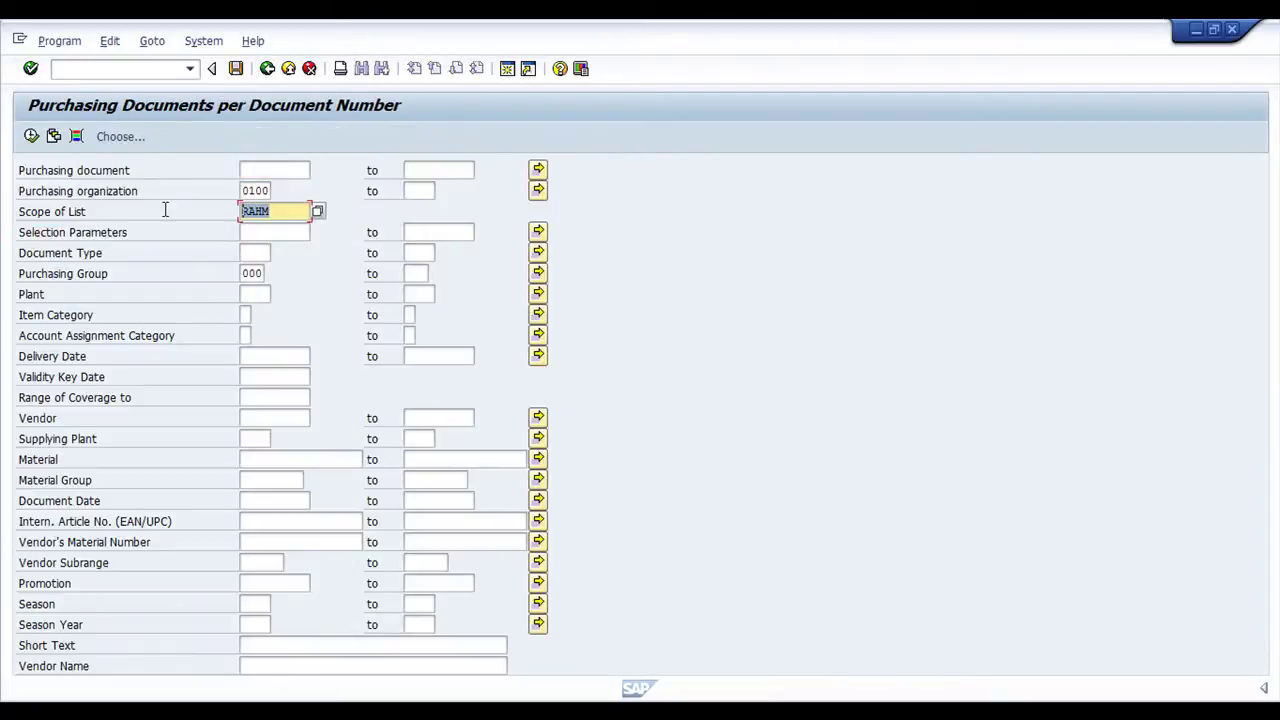
key(BackSpace)
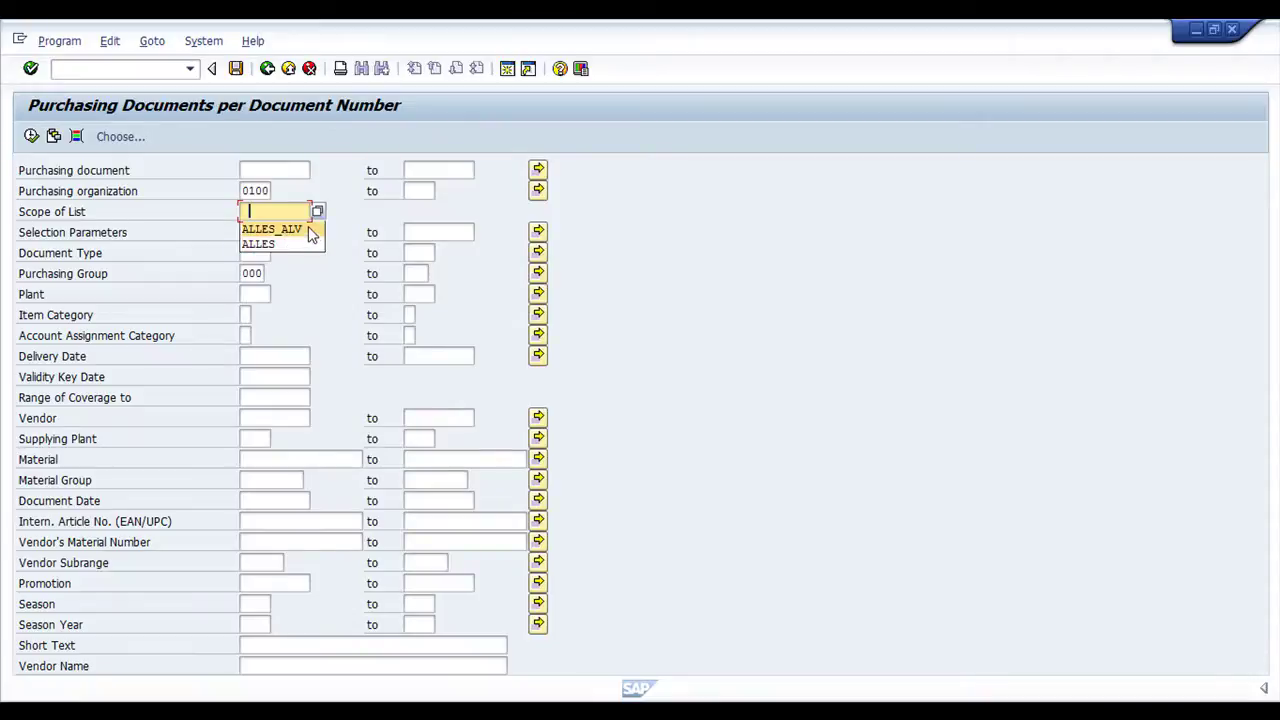
click(318, 211)
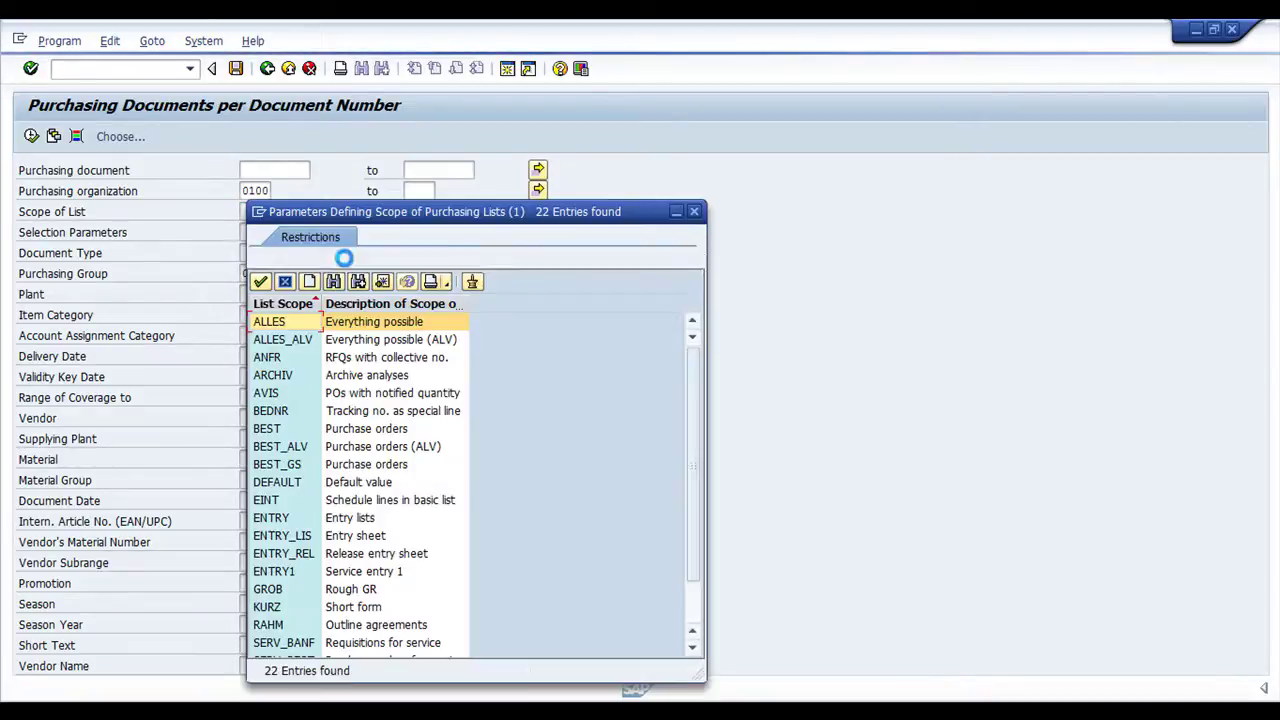
double_click(376, 340)
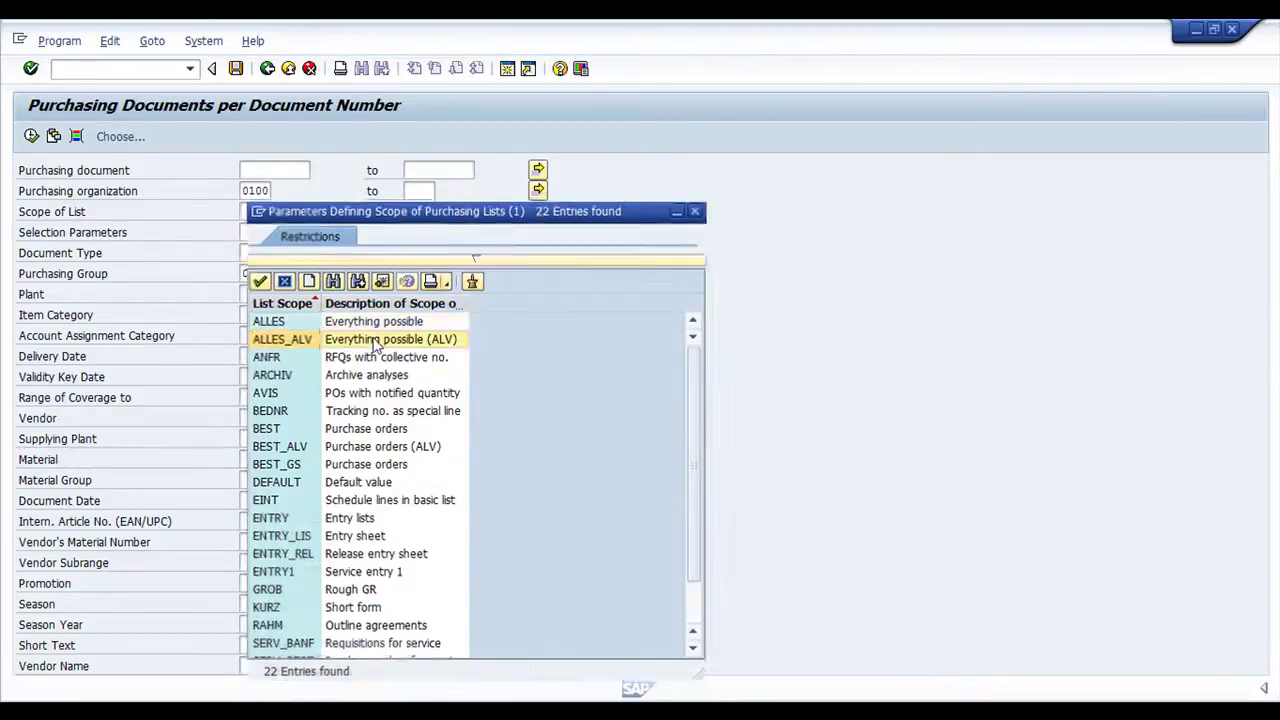
click(261, 170)
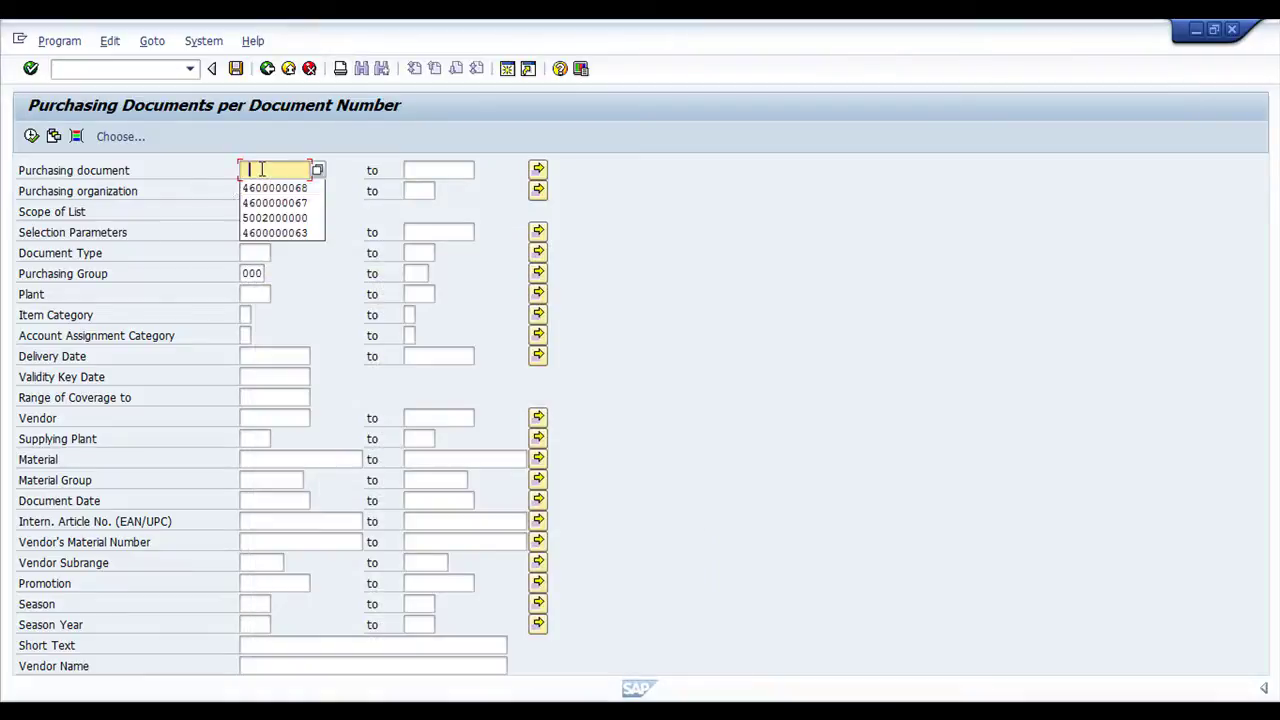
click(245, 187)
click(33, 138)
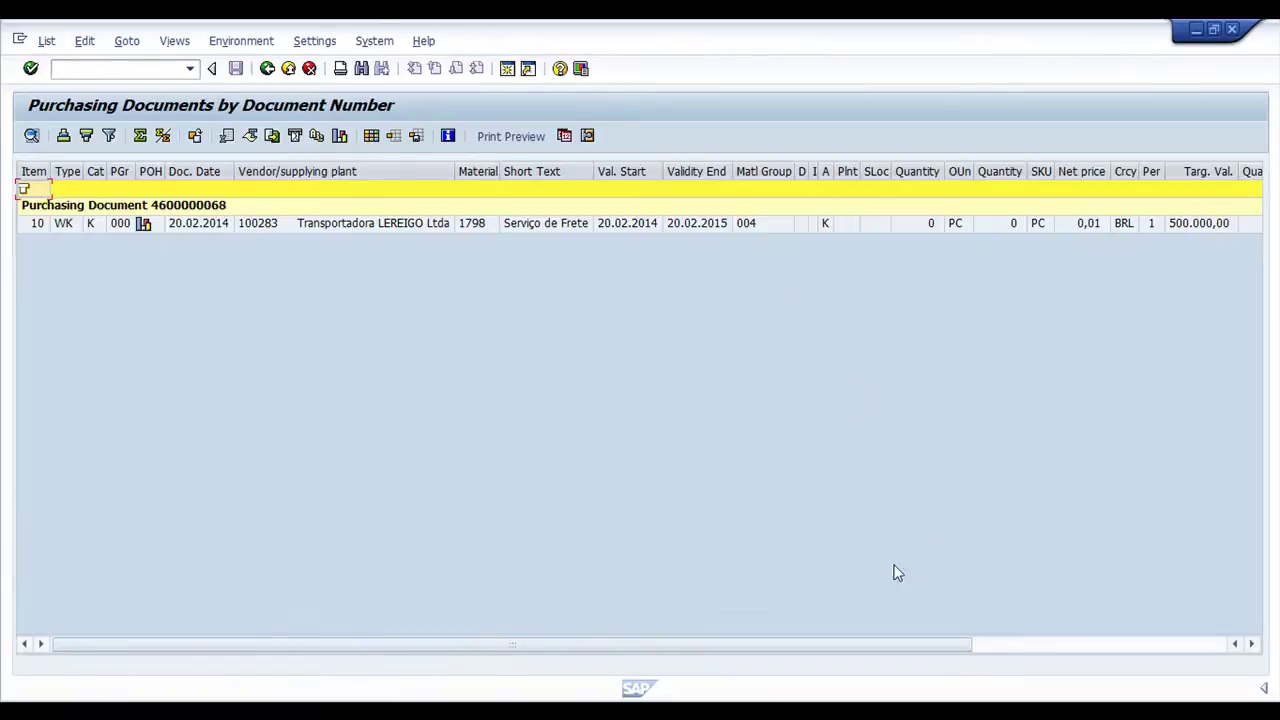
Add all remaining available columns to the grid's displayed layout
click(371, 136)
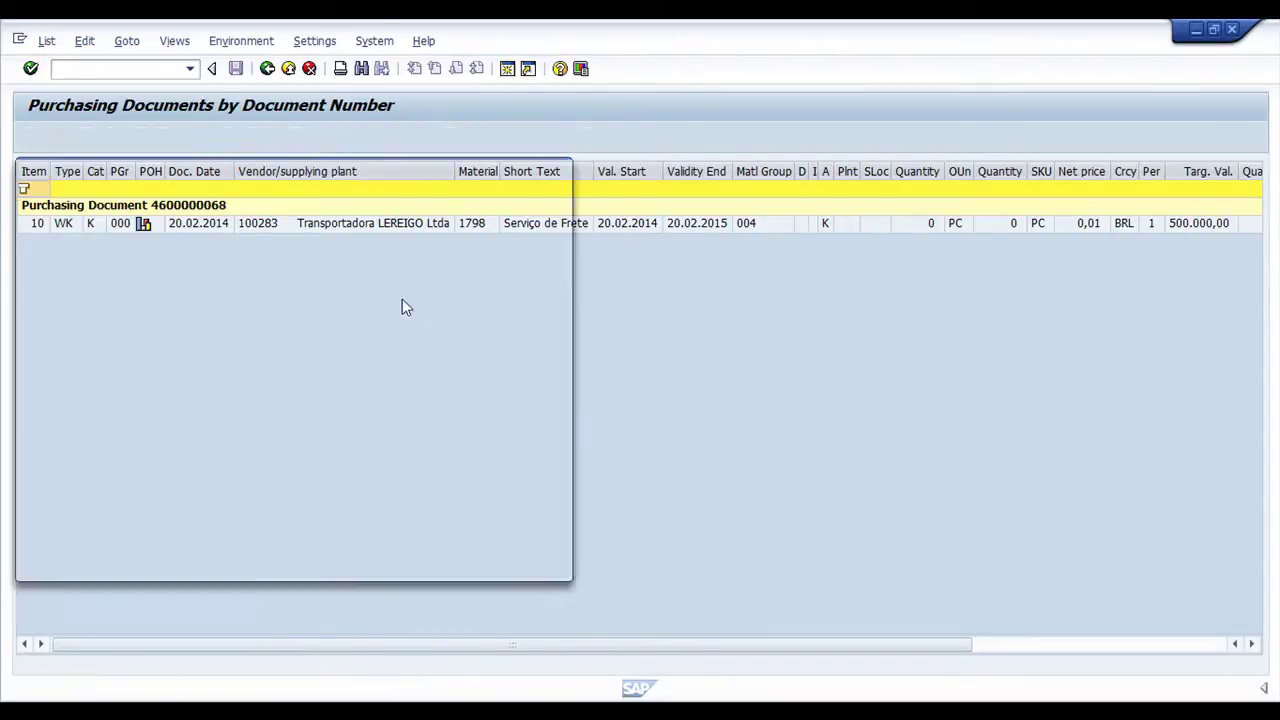
drag(538, 458, 538, 476)
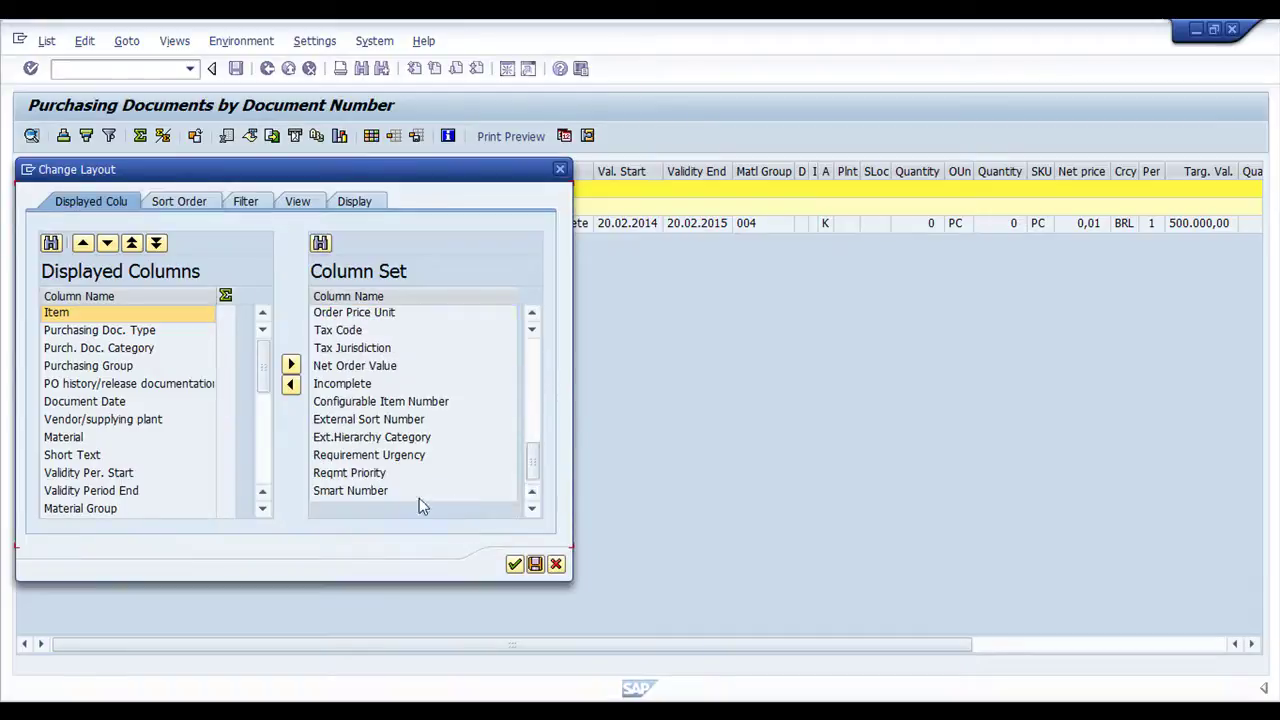
shift+click(419, 490)
click(291, 384)
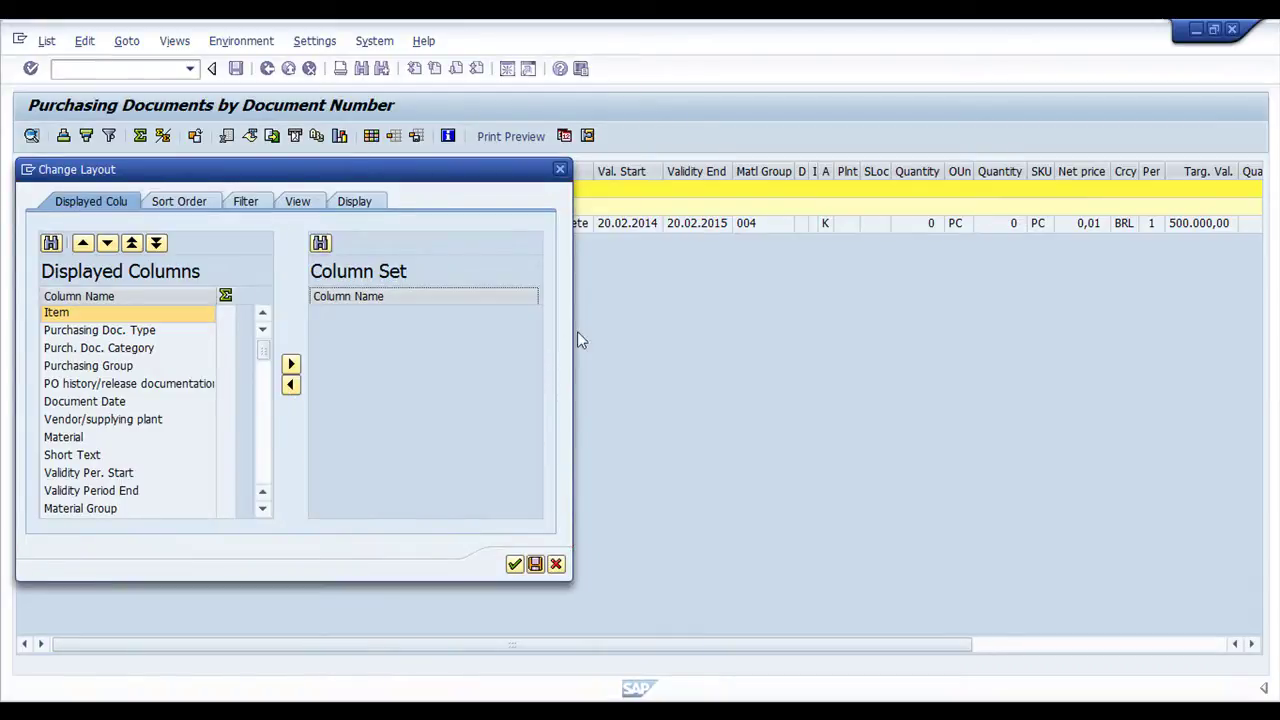
click(514, 564)
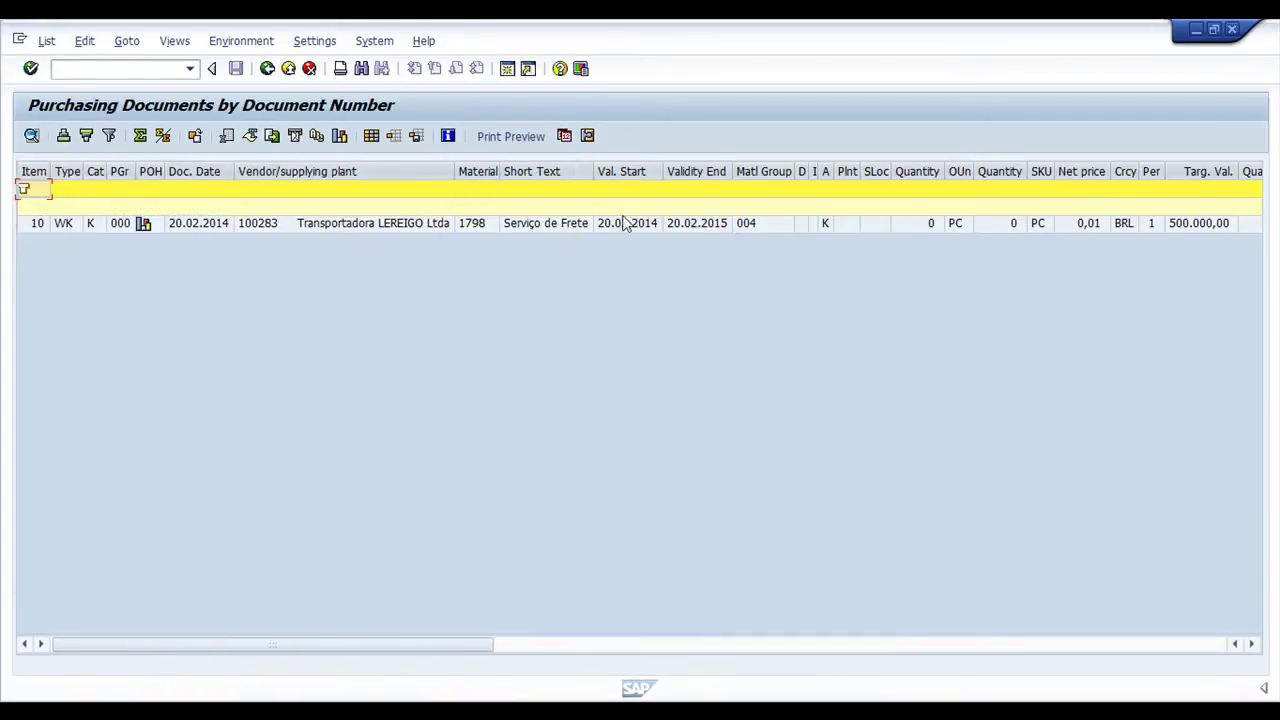
Scan item 10's row for release value 1.978,41 and released quantity
click(623, 220)
key(Right)
key(Right)
key(Right)
key(Right)
key(Right)
key(Right)
key(Right)
key(Right)
key(Right)
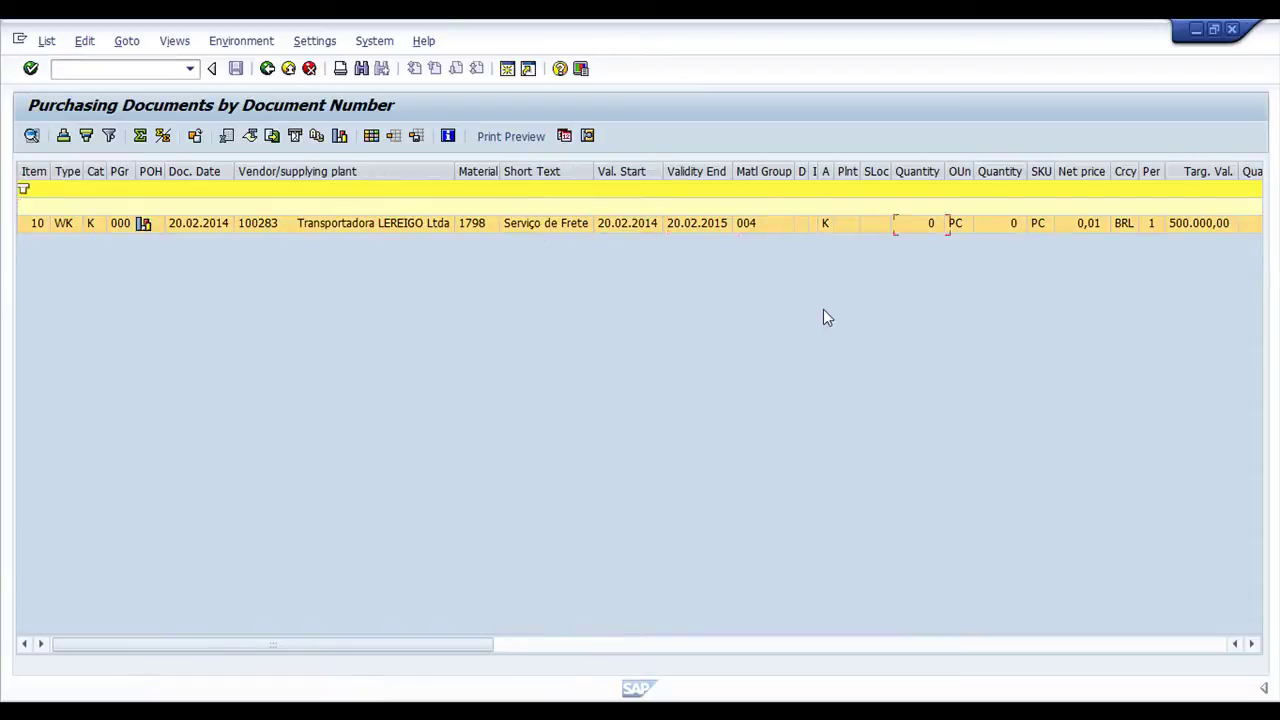
key(Right)
key(Right)
key(Right)
key(Right)
key(Right)
key(Right)
key(Right)
key(Right)
key(Right)
key(Right)
key(Right)
key(Right)
key(Right)
key(Right)
key(Right)
key(Right)
key(Right)
key(Right)
key(Right)
key(Right)
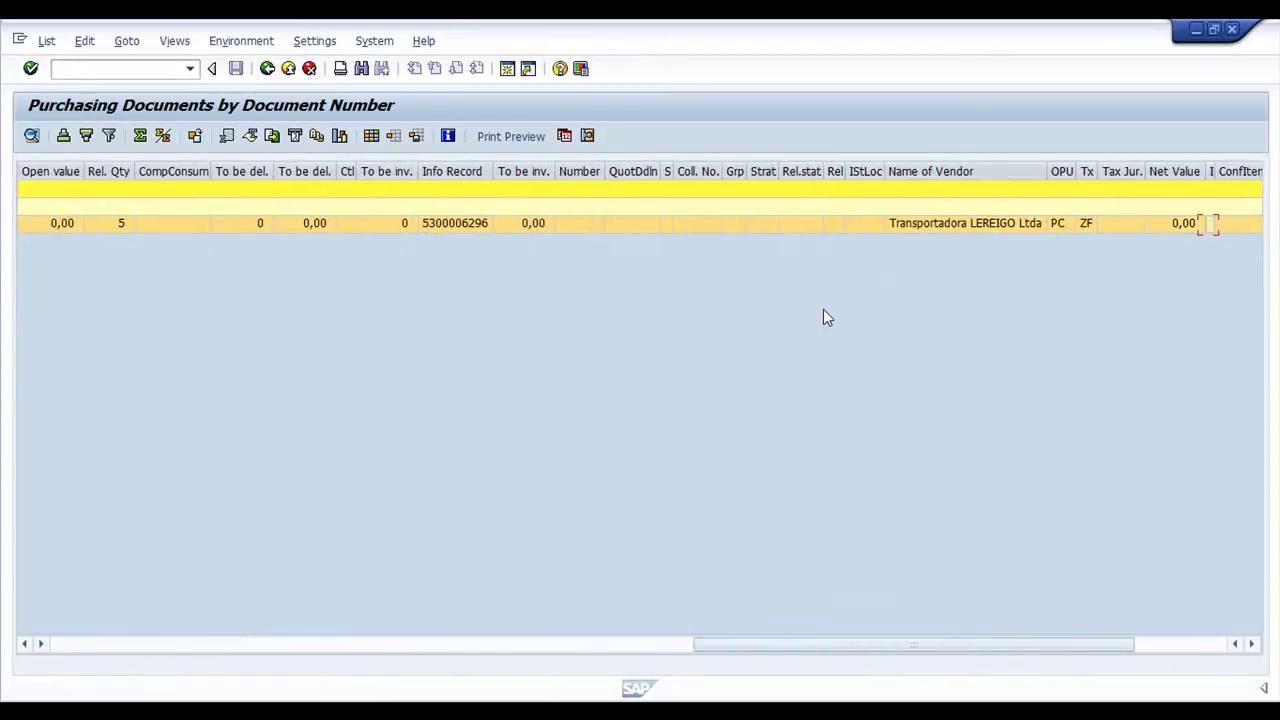
key(Right)
key(Right)
key(Right)
key(Right)
key(Right)
key(Right)
key(Left)
key(Left)
key(Left)
key(Left)
key(Left)
key(Left)
key(Left)
key(Left)
key(Left)
key(Left)
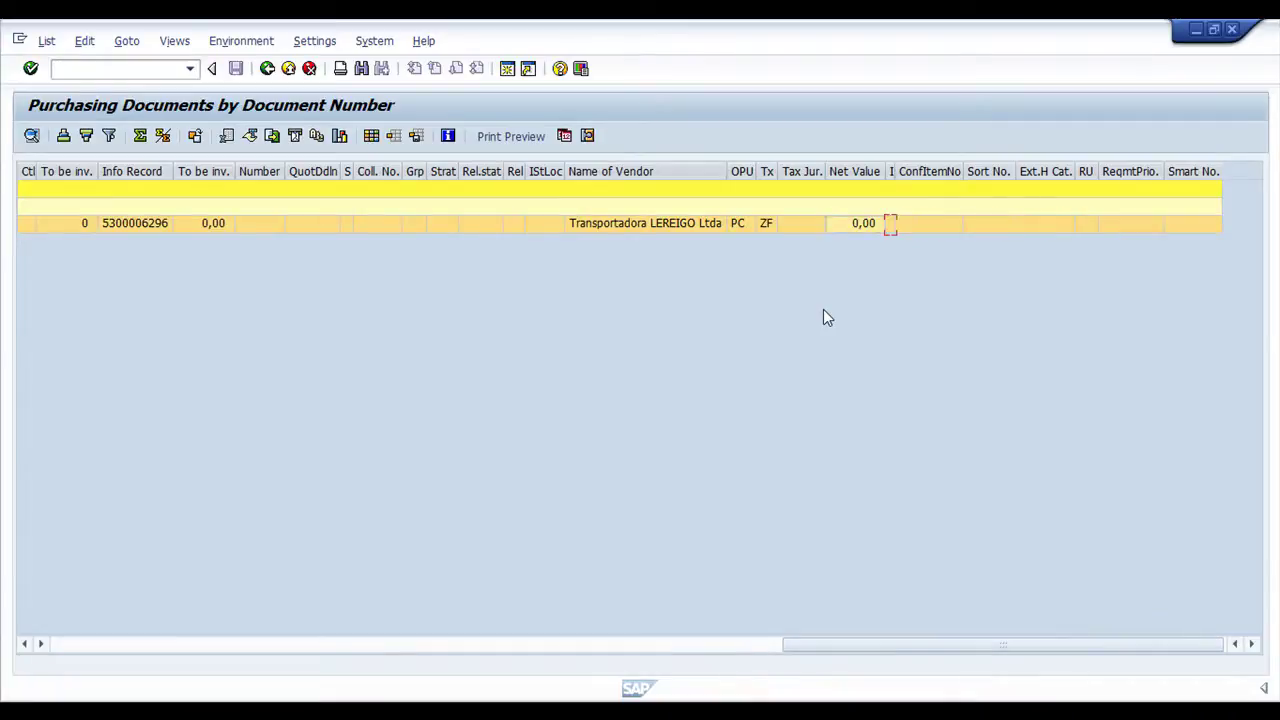
key(Left)
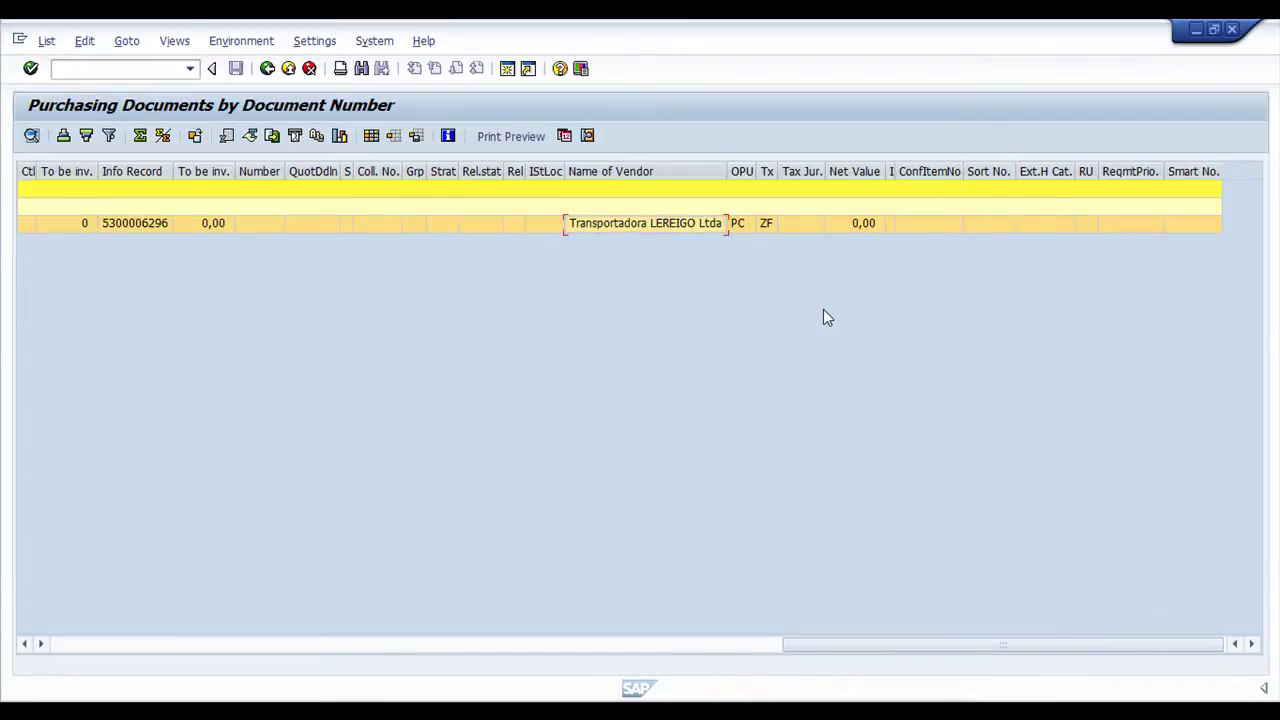
key(Left)
key(Left)
key(Left)
key(Left)
key(Left)
key(Left)
key(Left)
key(Left)
key(Left)
key(Left)
key(Left)
key(Left)
key(Left)
key(Left)
key(Left)
key(Left)
key(Left)
key(Left)
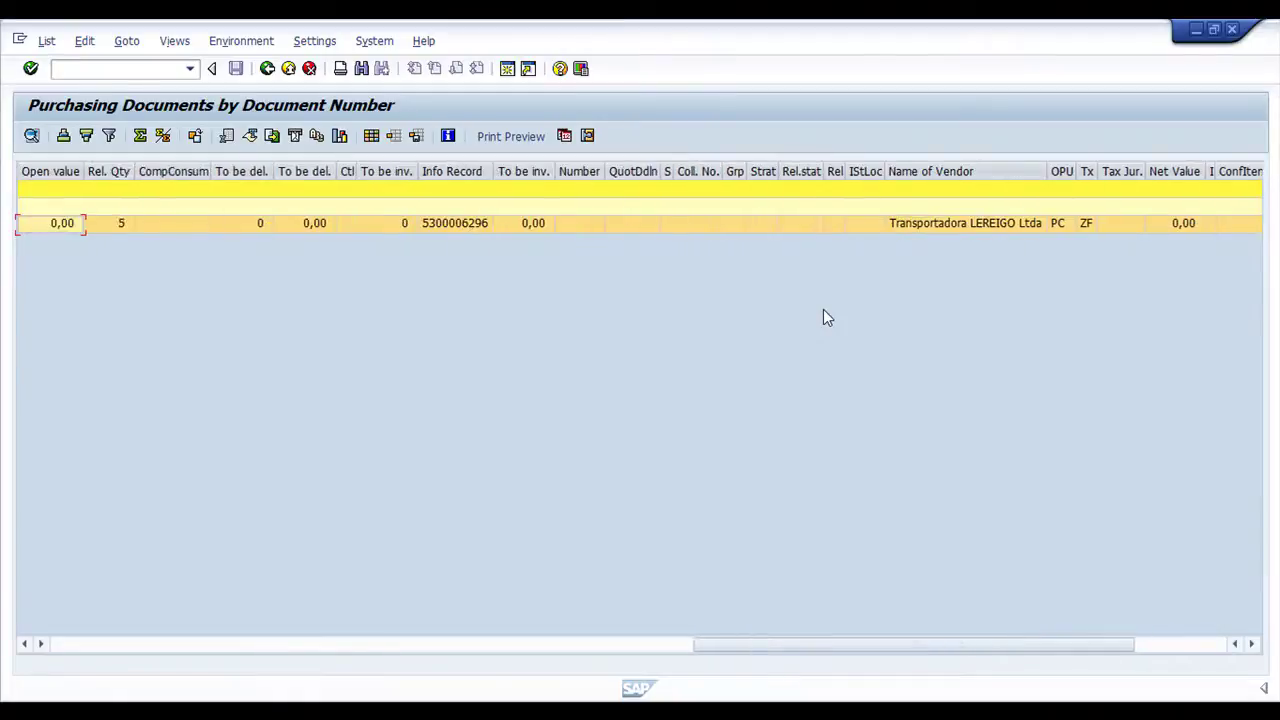
key(Left)
key(Left)
key(Right)
key(Right)
key(Right)
key(Right)
key(Left)
key(Left)
key(Left)
key(Left)
key(Right)
key(Right)
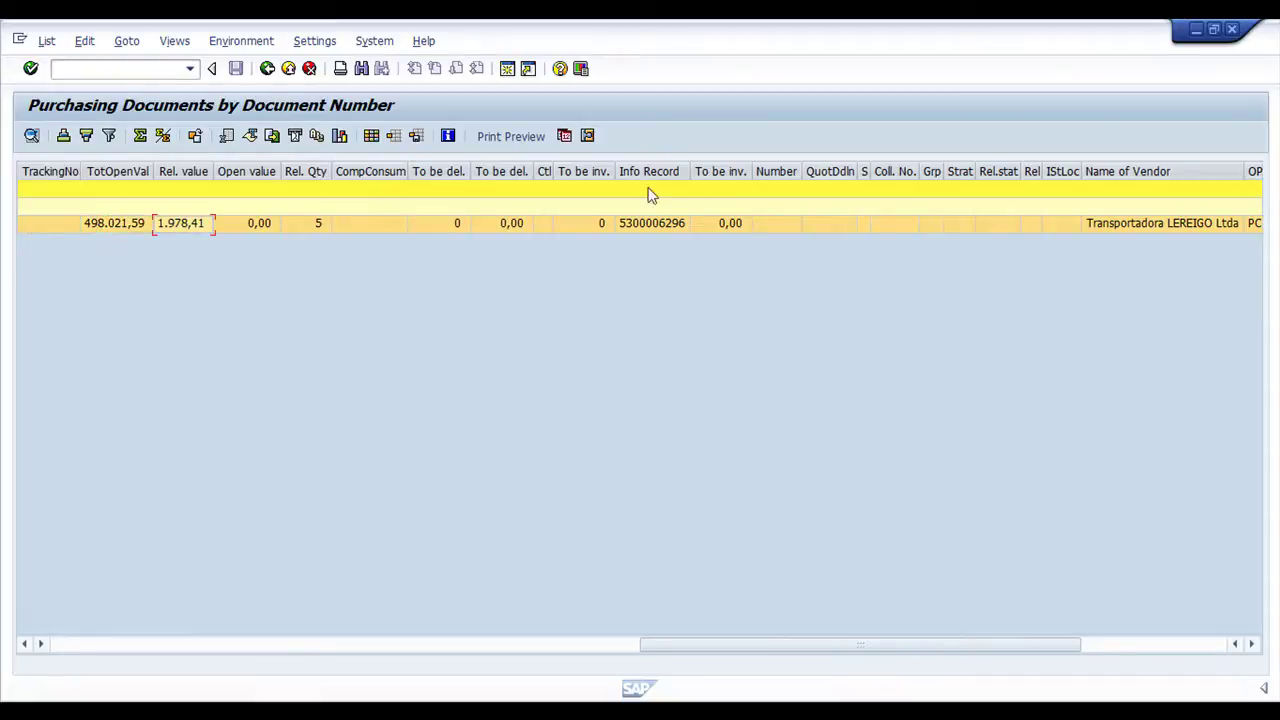
Review total open value 498.021,59, open target quantity, validity dates and material 1798
click(126, 228)
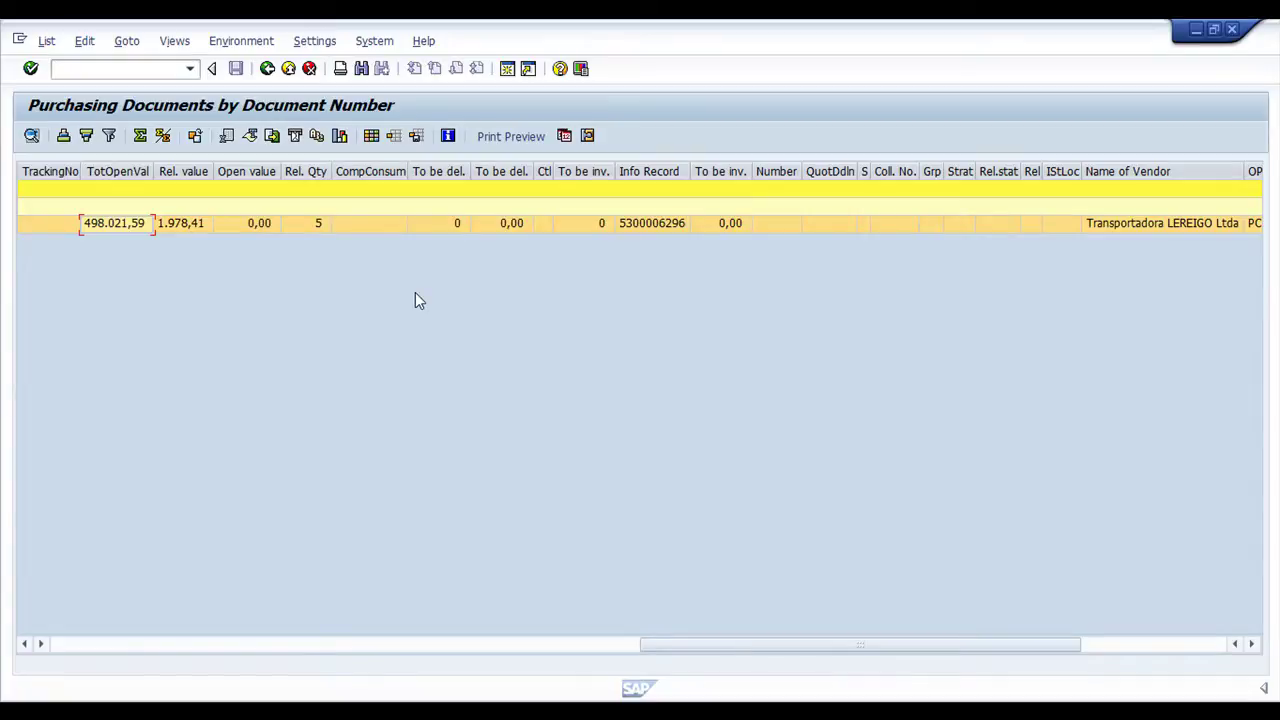
key(Left)
key(Left)
key(Left)
key(Left)
key(Left)
key(Left)
key(Left)
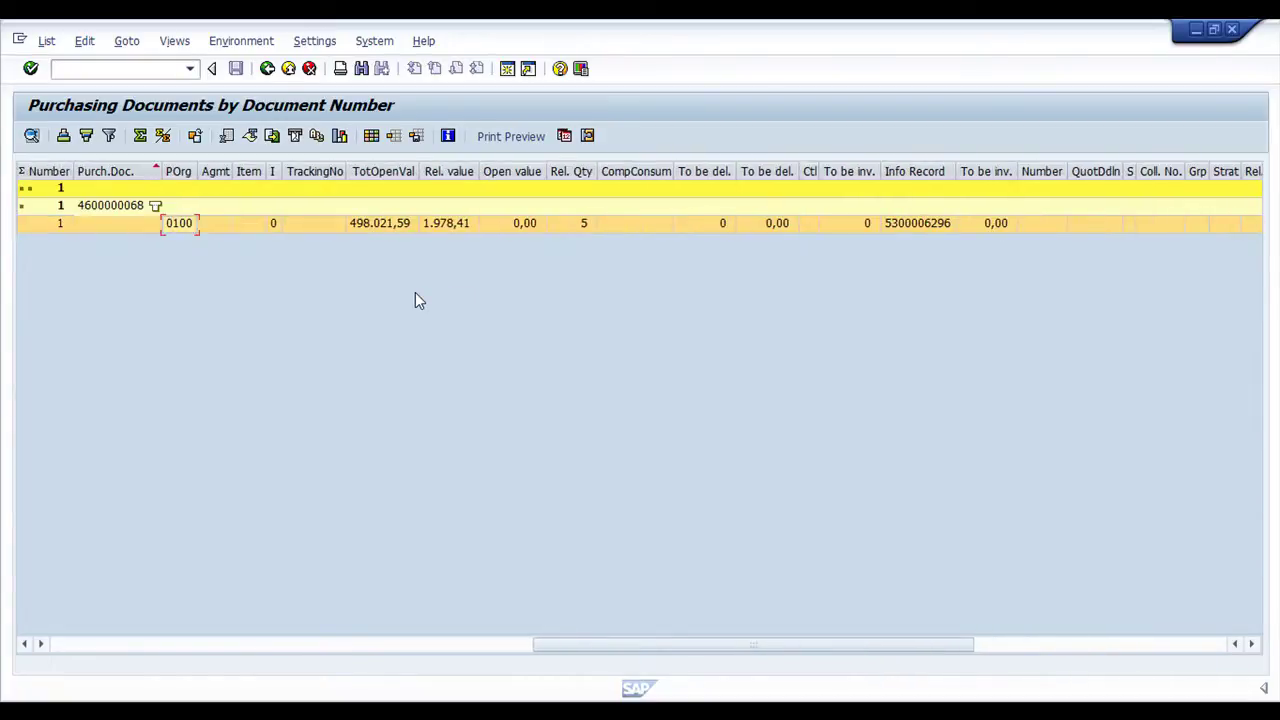
key(Left)
key(Left)
key(Left)
key(Left)
key(Left)
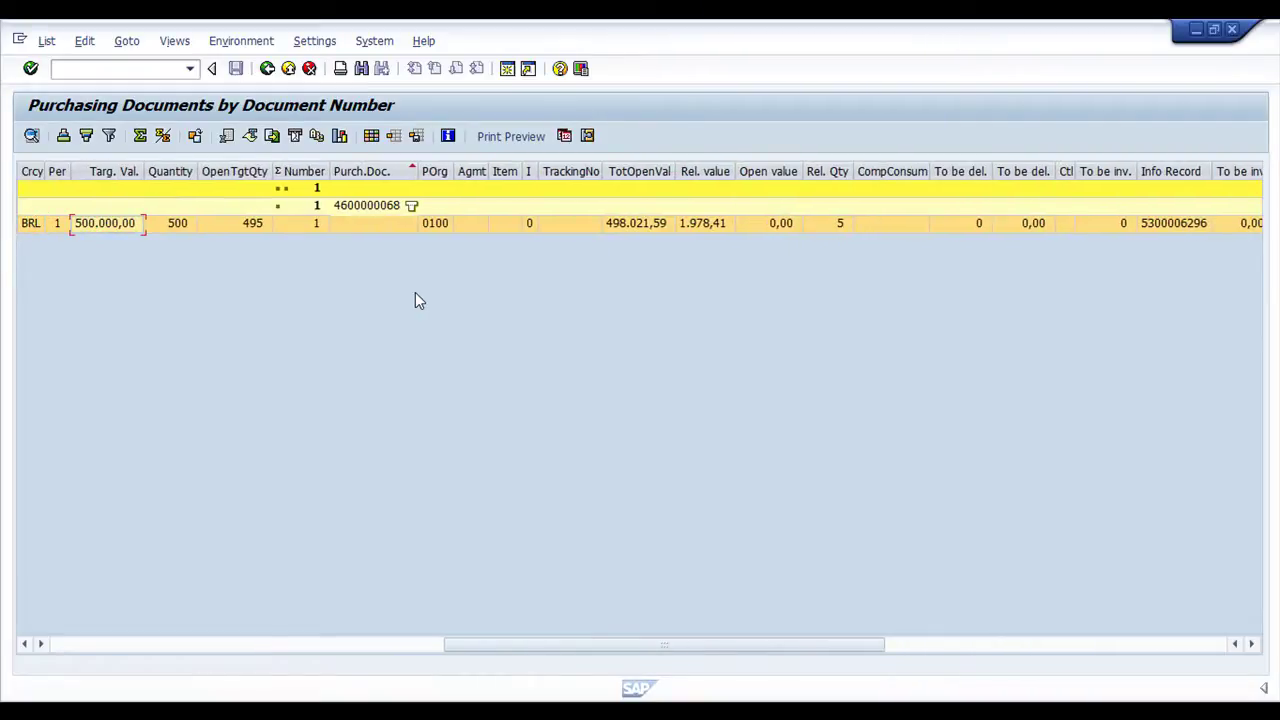
key(Left)
key(Left)
key(Left)
key(Left)
key(Left)
key(Left)
key(Left)
key(Left)
key(Left)
key(Left)
key(Left)
key(Left)
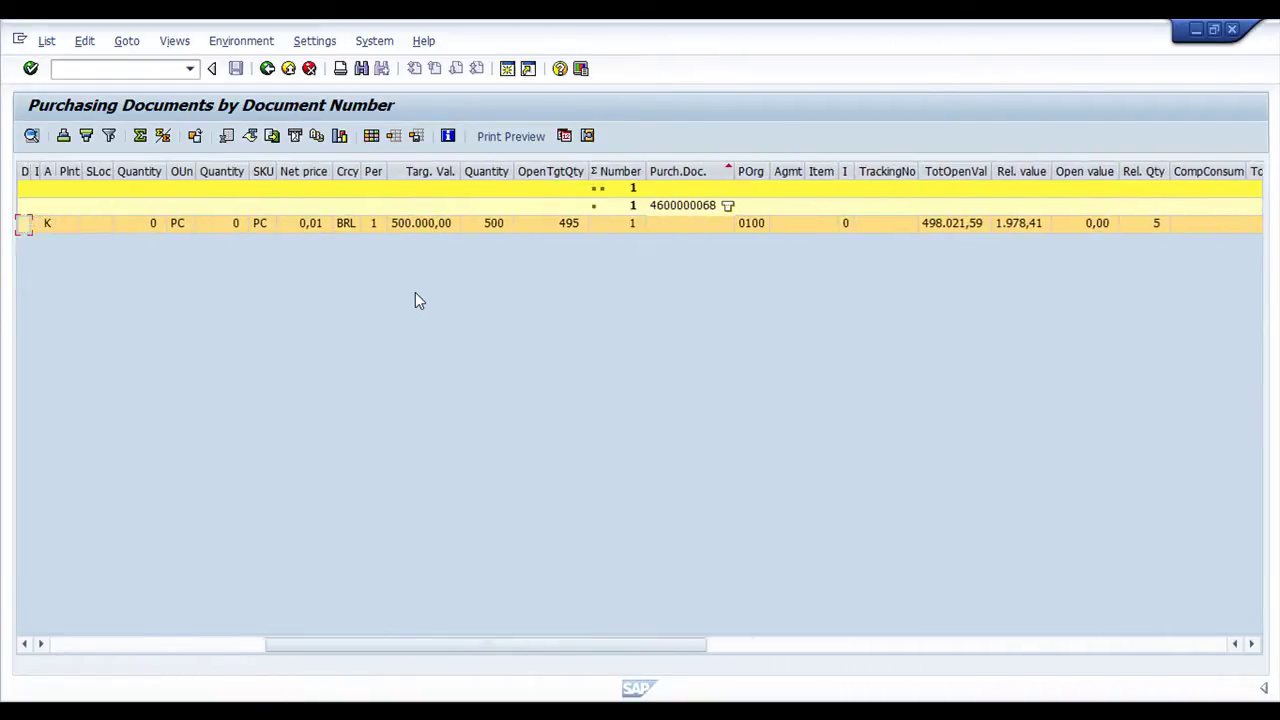
key(Left)
key(Left)
key(Left)
key(Left)
key(Right)
key(Right)
key(Right)
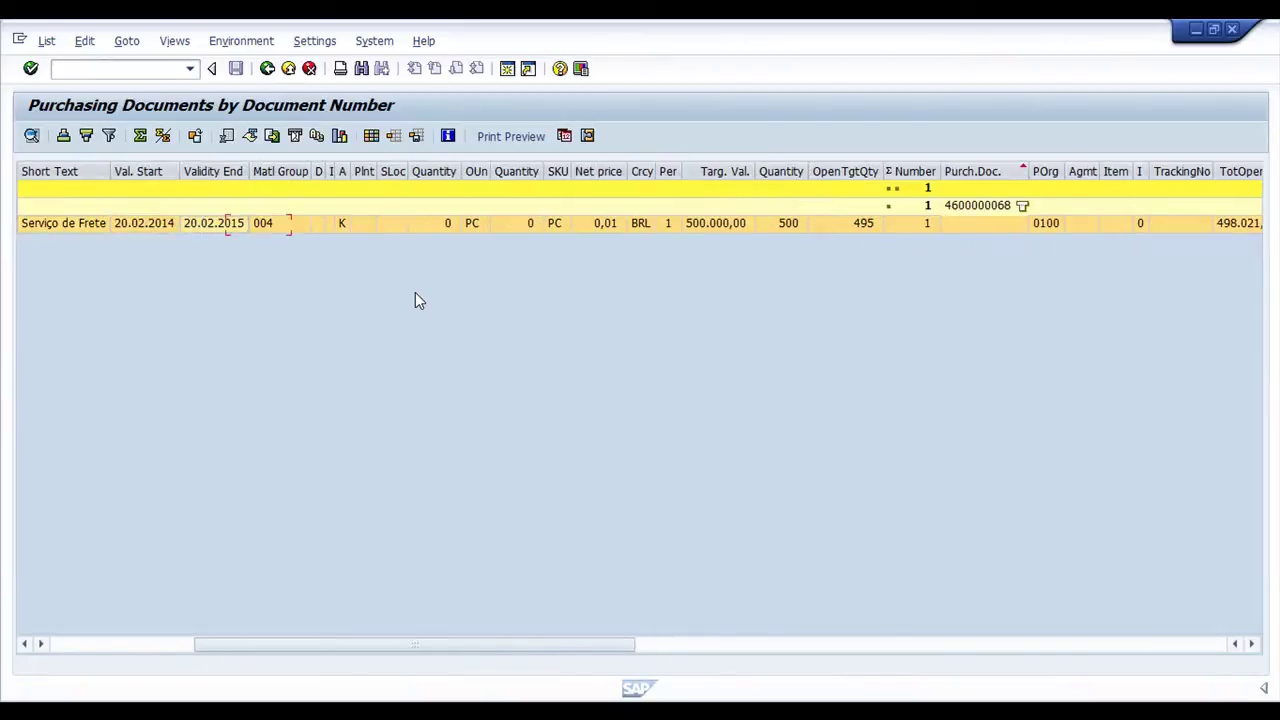
key(Left)
key(Left)
key(Left)
key(Right)
key(Right)
key(Right)
key(Right)
key(Left)
key(Left)
key(Left)
key(Right)
key(Right)
key(Left)
key(Left)
key(Left)
key(Left)
key(Left)
key(Left)
key(Left)
key(Left)
key(Left)
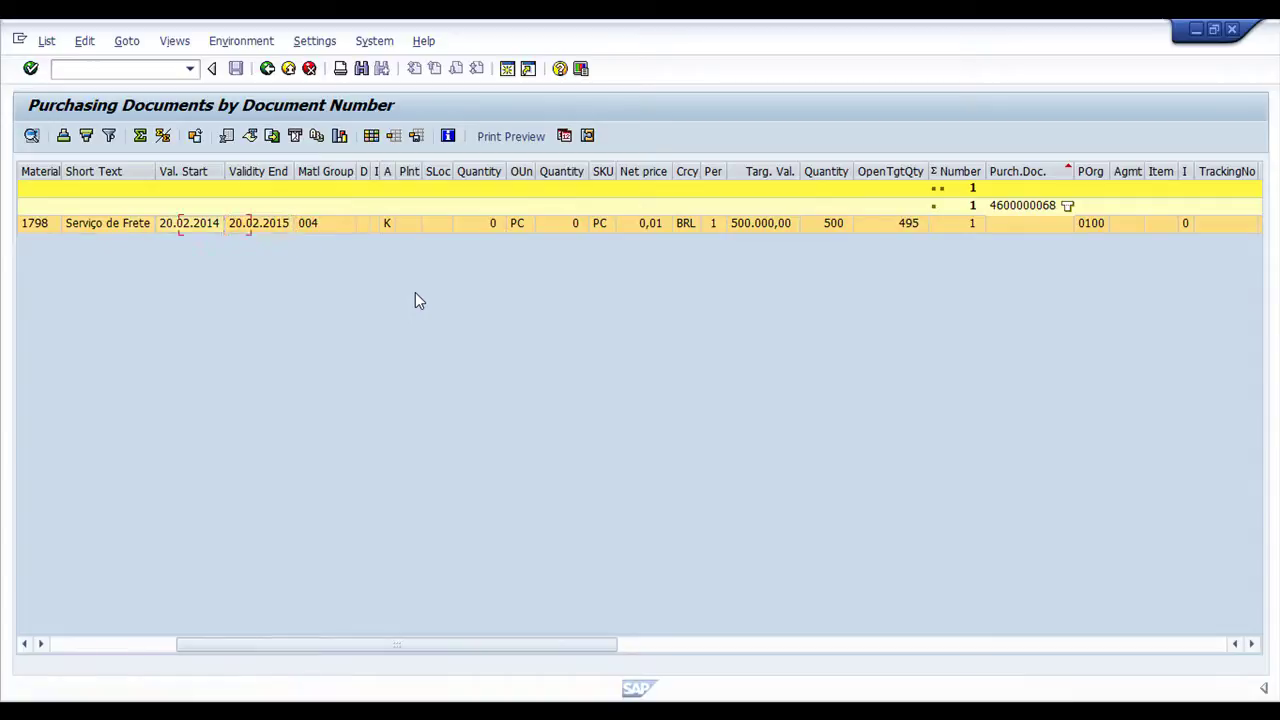
key(Left)
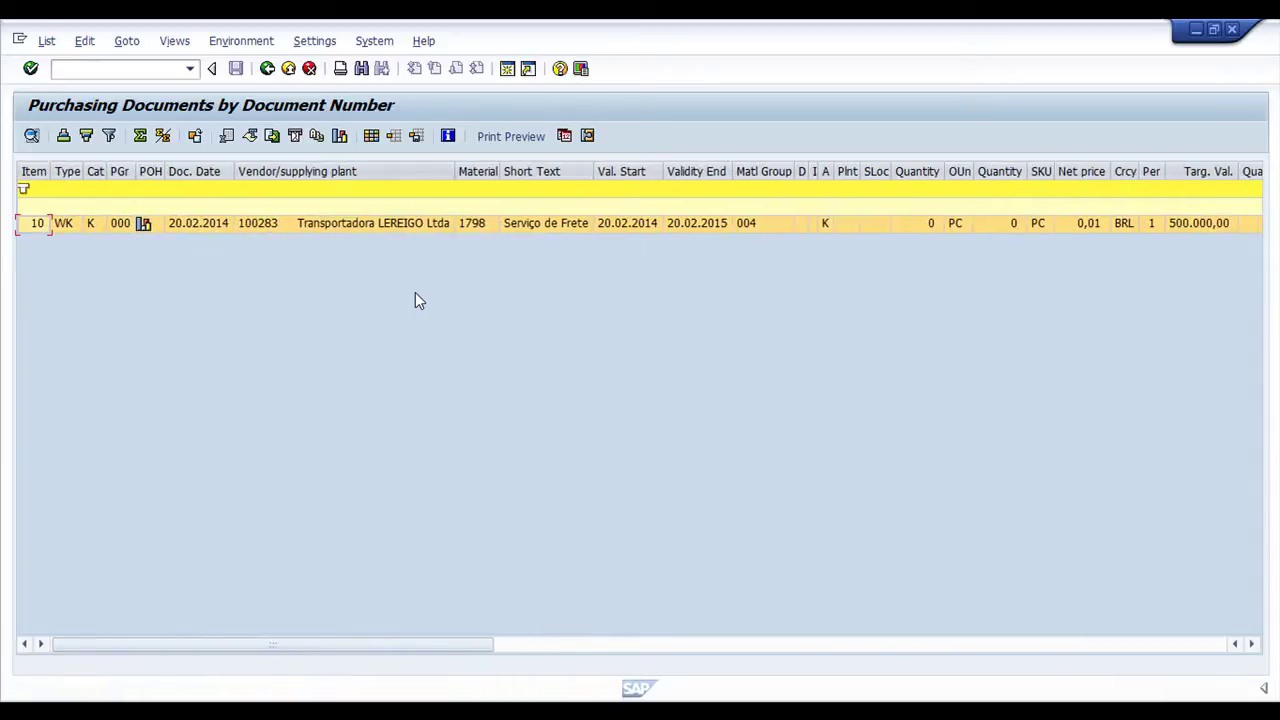
click(143, 223)
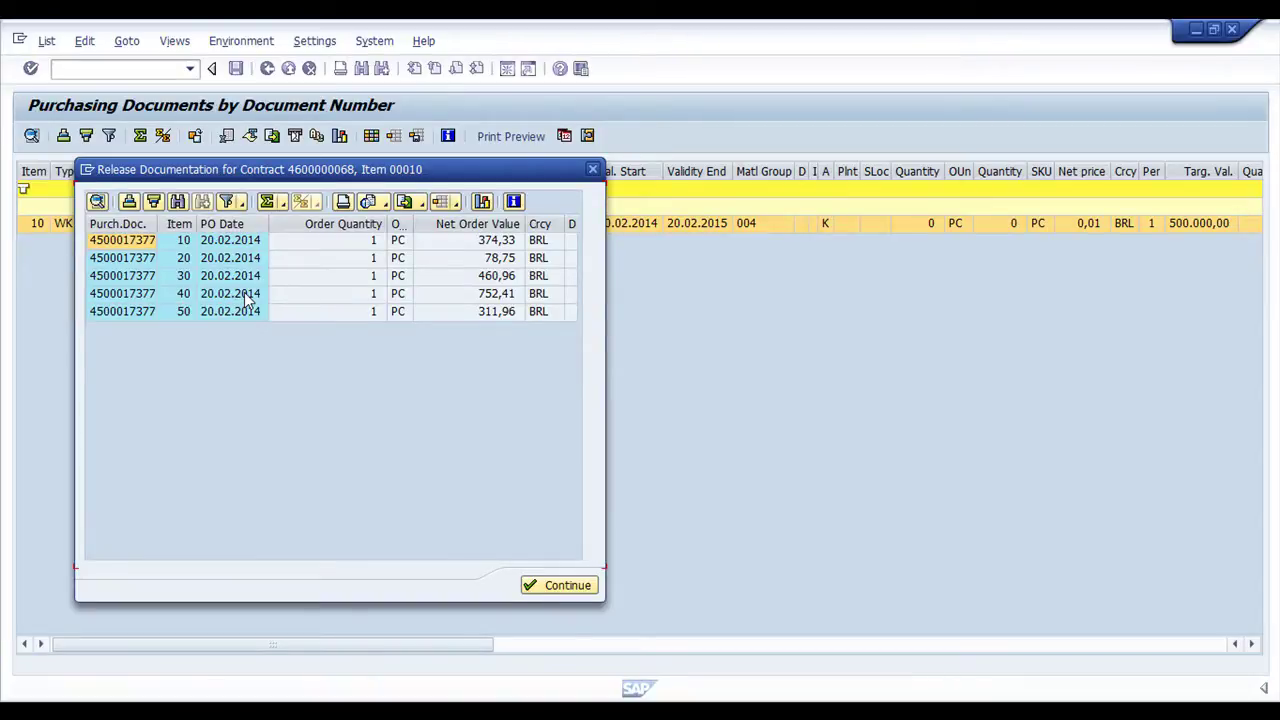
click(590, 590)
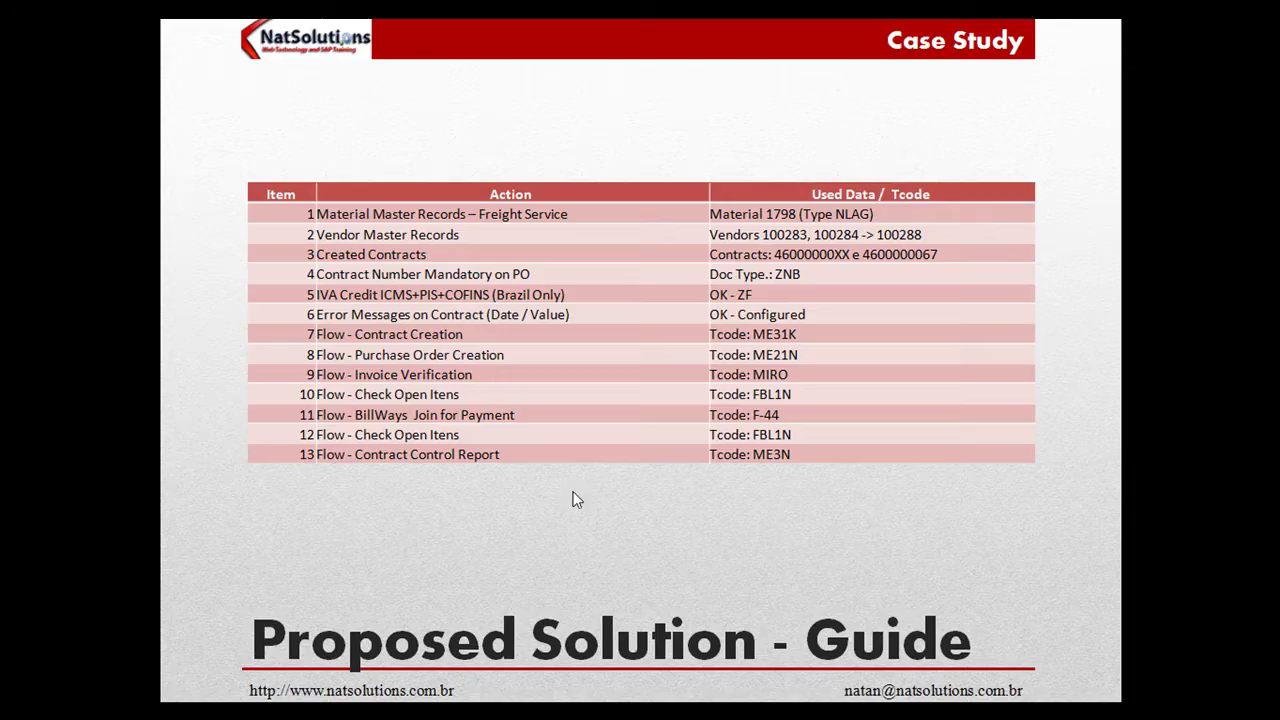
click(577, 500)
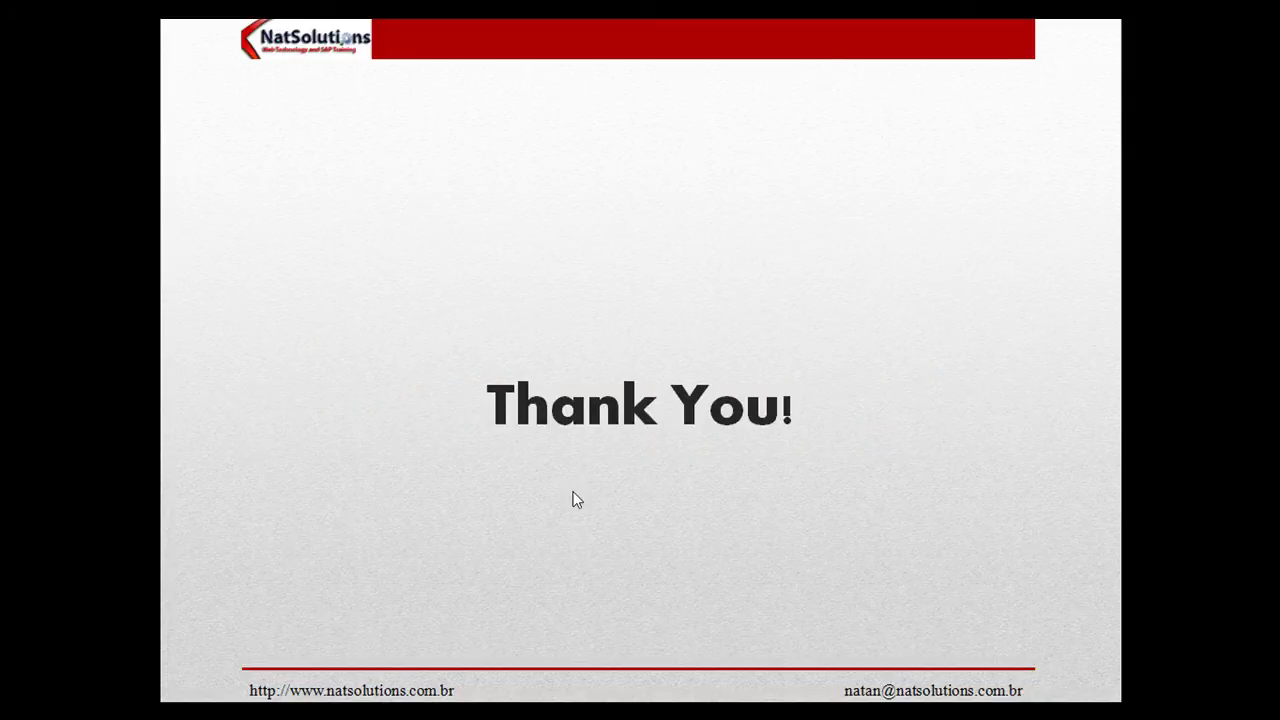